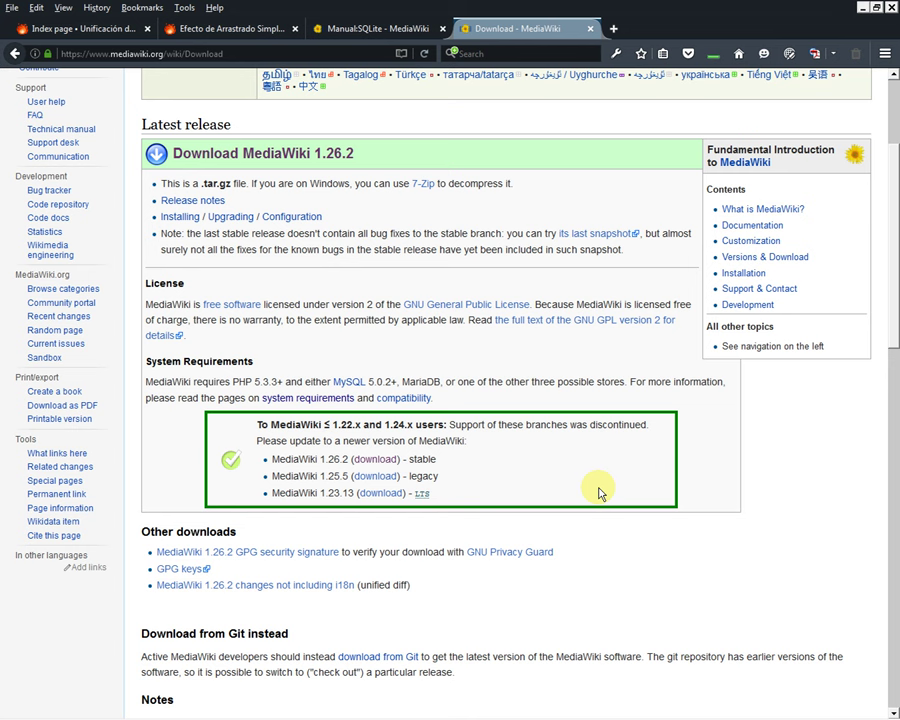
# - Open the downloaded mediawiki-1.26.2.tar.gz archive from Firefox in WinZip Pro
pyautogui.moveTo(598, 492); pyautogui.dragTo(604, 493)
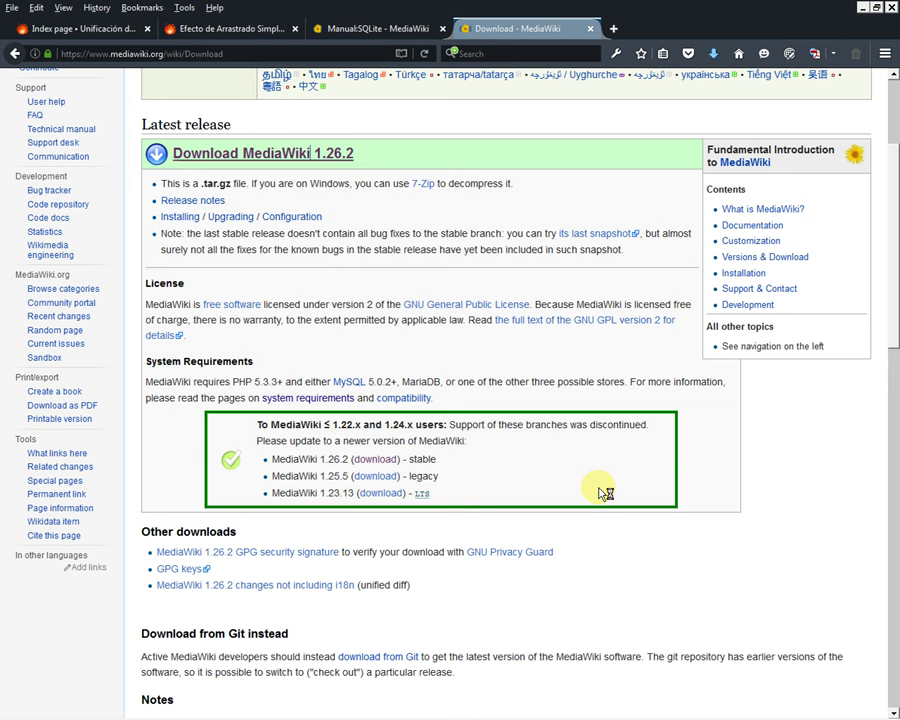
pyautogui.moveTo(604, 493); pyautogui.dragTo(270, 138)
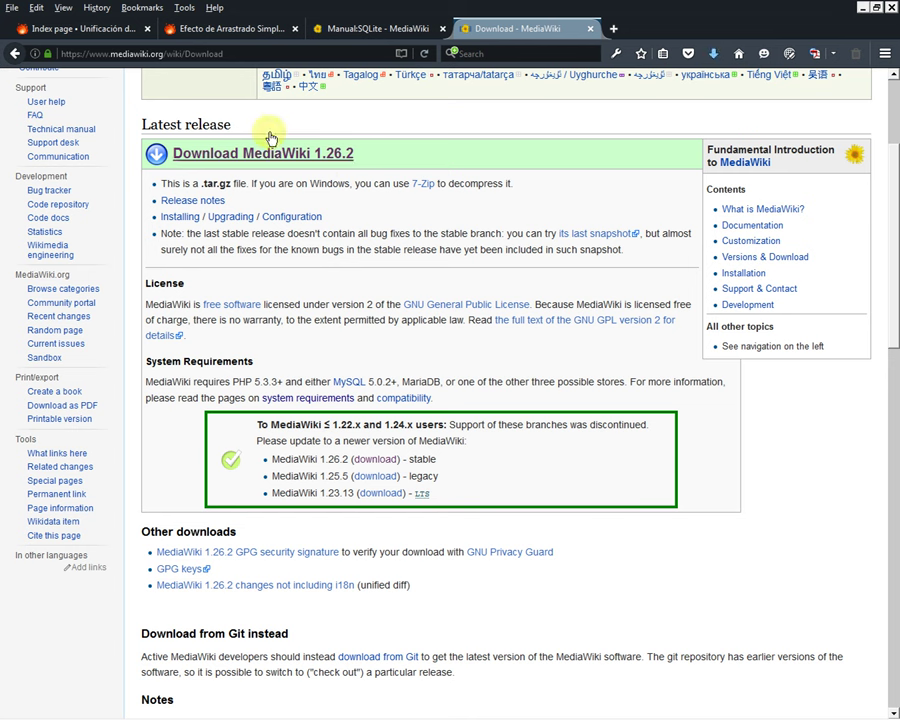
pyautogui.click(272, 53)
pyautogui.write('D:\\data_web2.0\\devel.no-ip.org\\wiki')
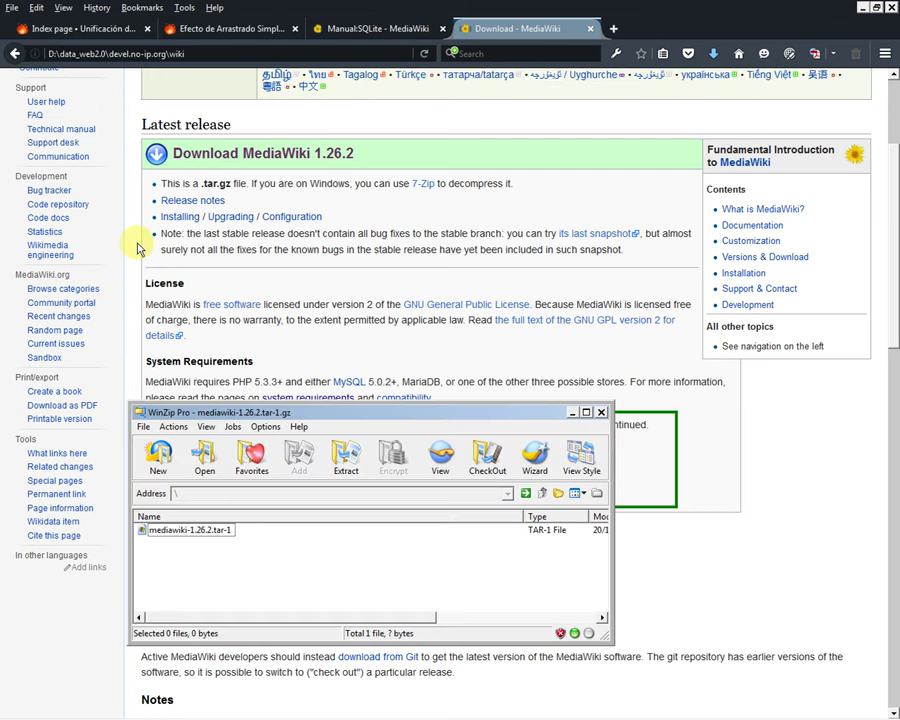
# - Try opening the inner mediawiki-1.26.2.tar-1 file directly, accepting the warning
pyautogui.click(178, 531)
pyautogui.doubleClick(178, 530)
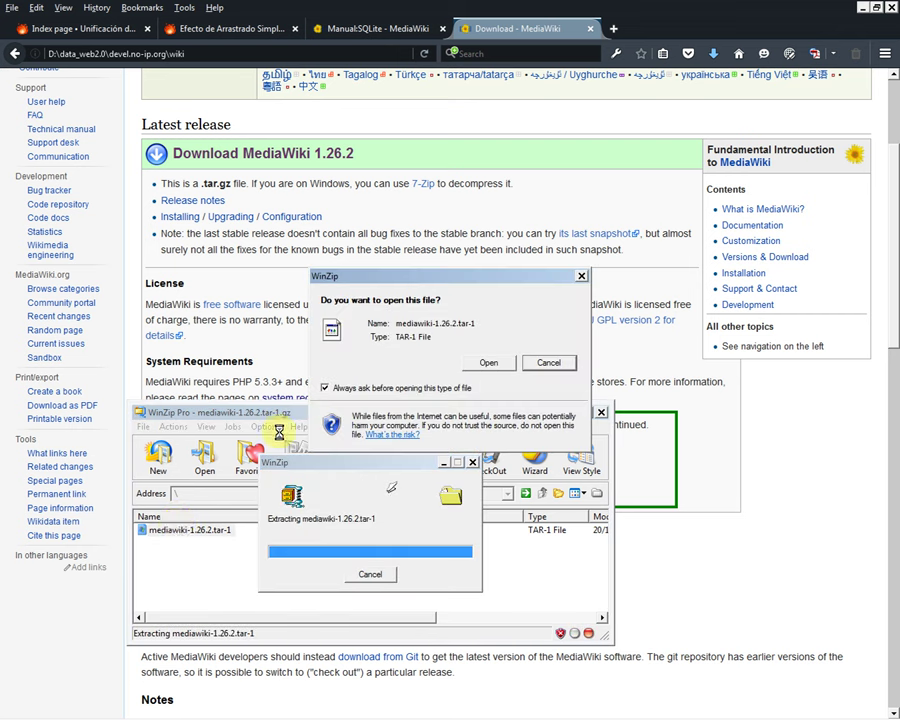
pyautogui.click(489, 364)
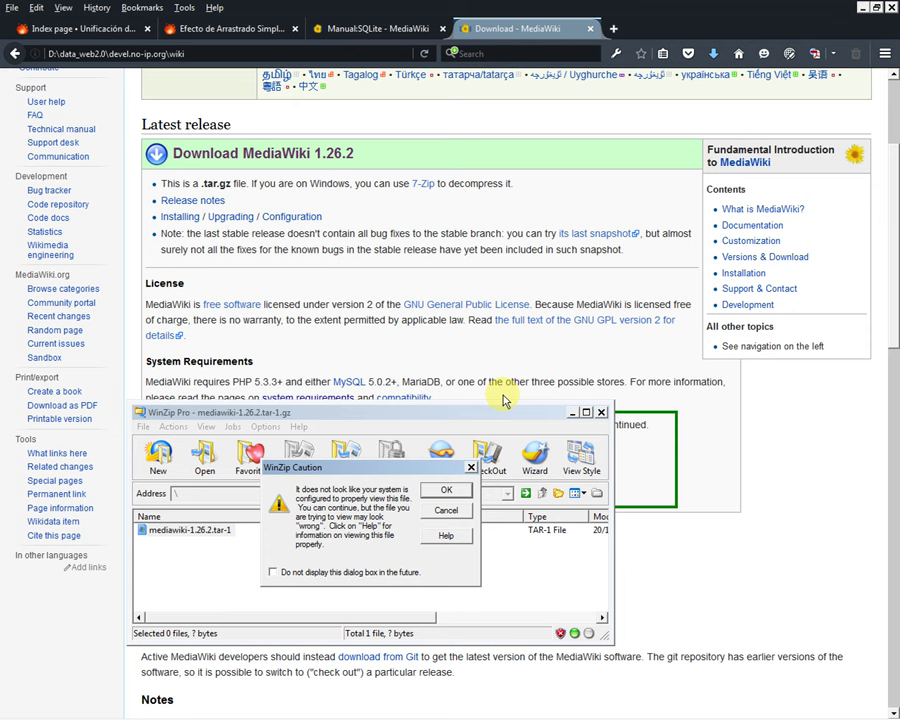
pyautogui.press('Return')
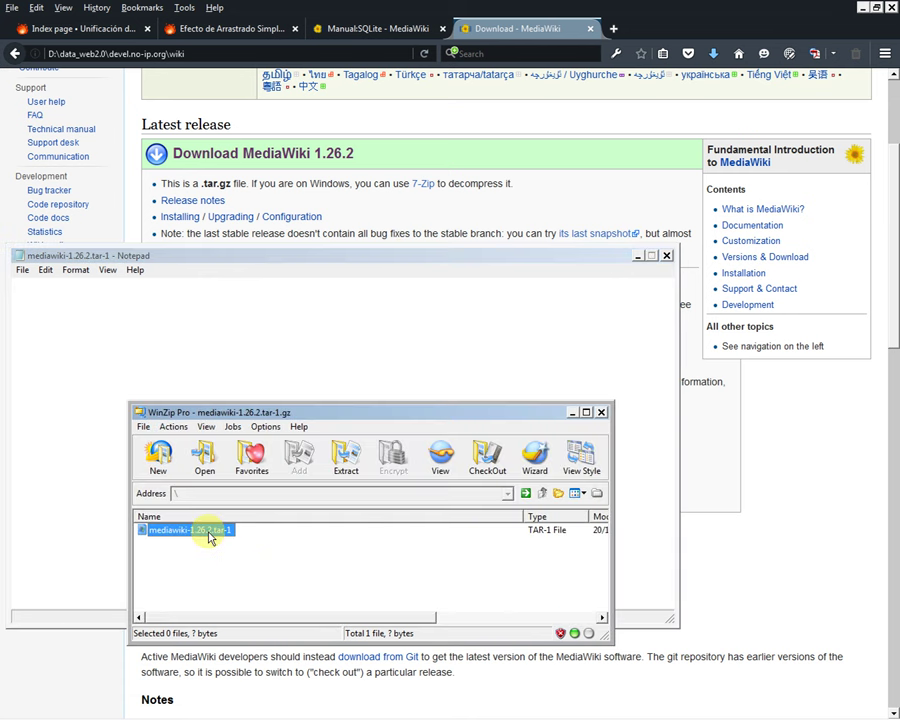
# - Choose Open With for the tar-1 file and dismiss the hung Notepad notice
pyautogui.rightClick(209, 537)
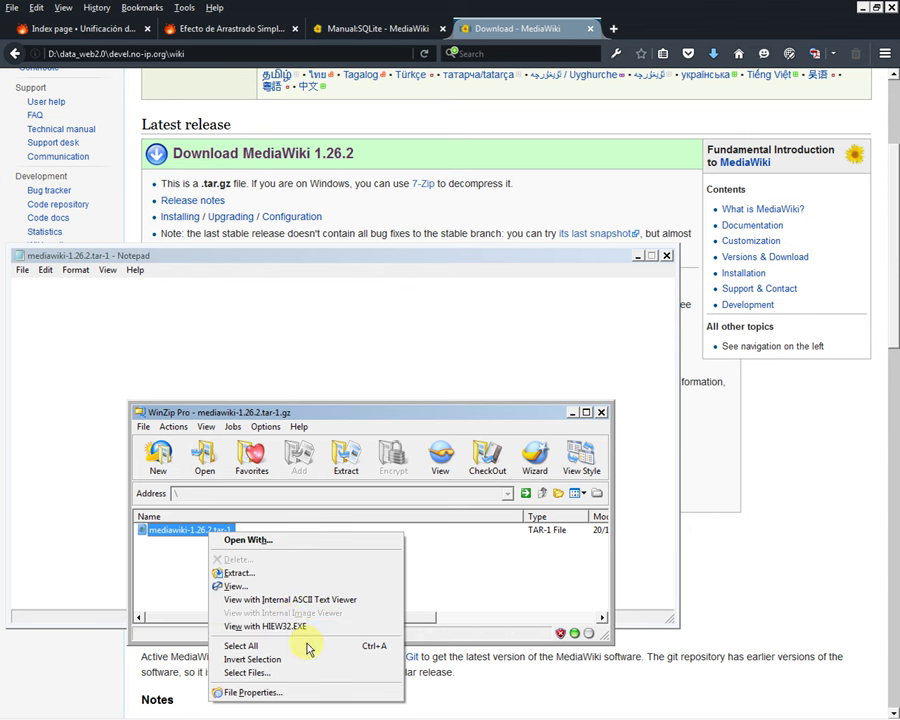
pyautogui.click(262, 542)
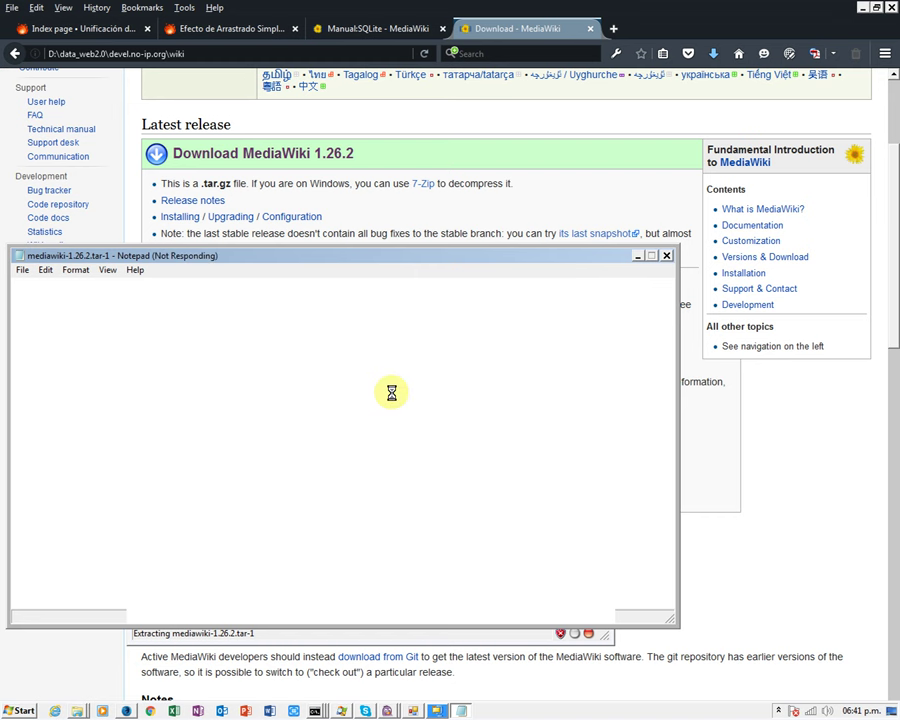
pyautogui.hotkey('alt', 'Tab')
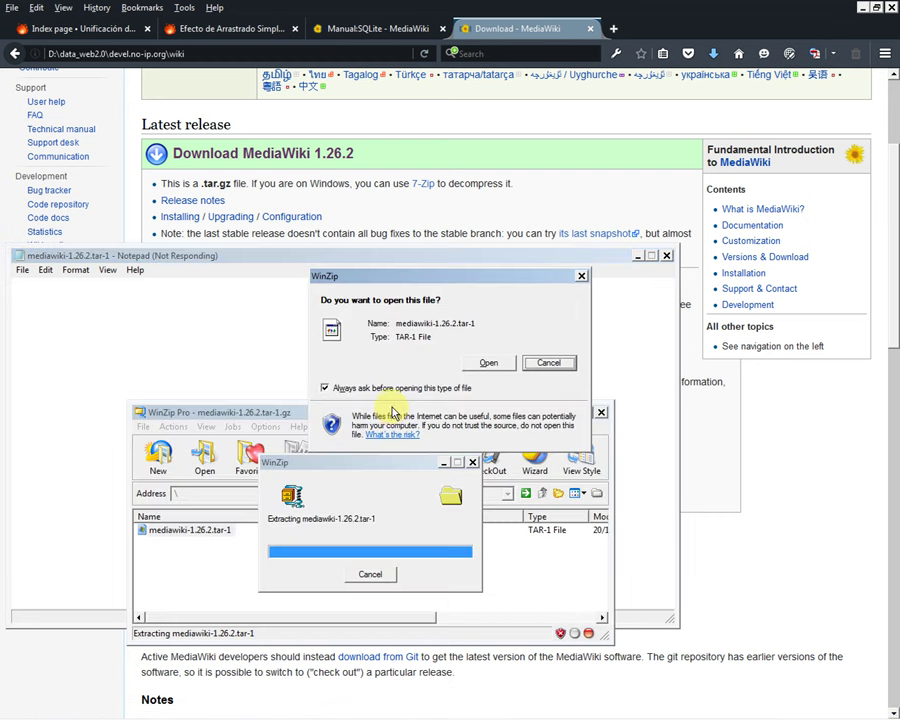
pyautogui.click(489, 363)
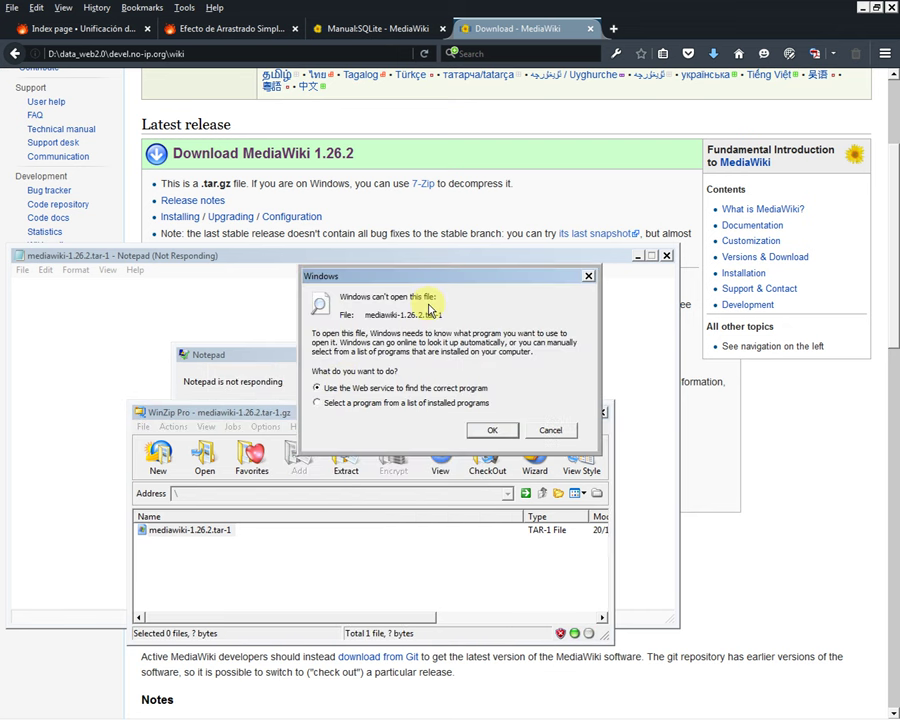
pyautogui.click(278, 384)
pyautogui.click(364, 494)
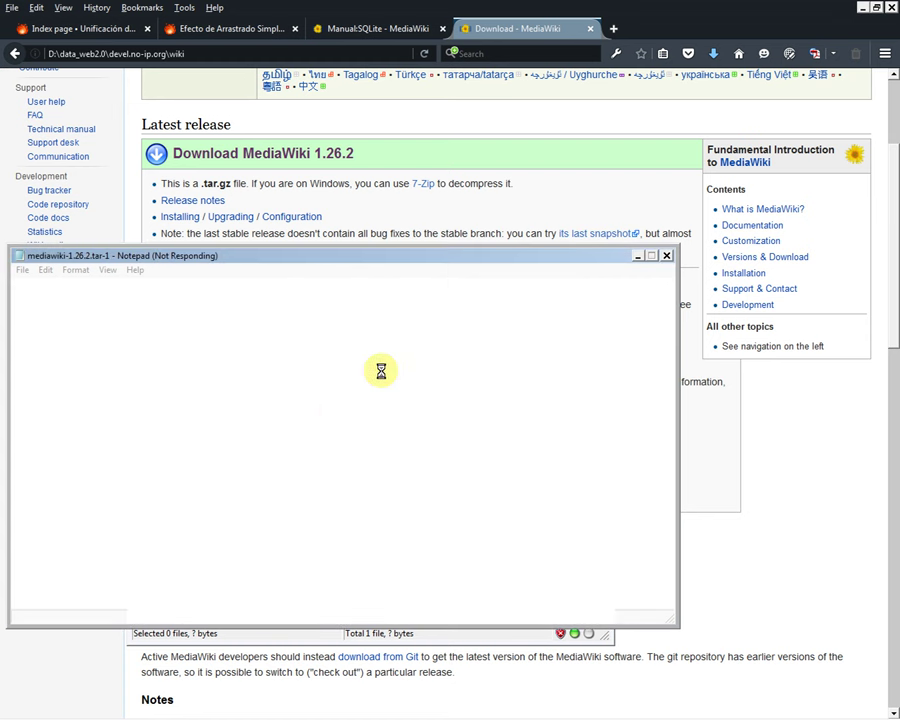
# - Open the tar-1 file in 7-Zip File Manager without making it the default program
pyautogui.hotkey('alt', 'Tab')
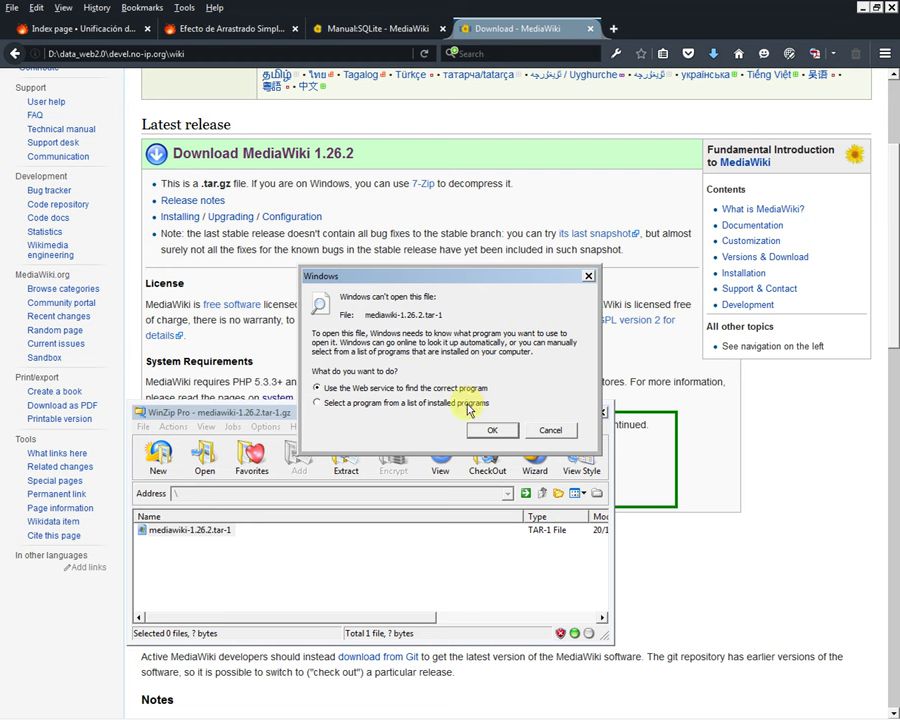
pyautogui.click(470, 403)
pyautogui.click(490, 429)
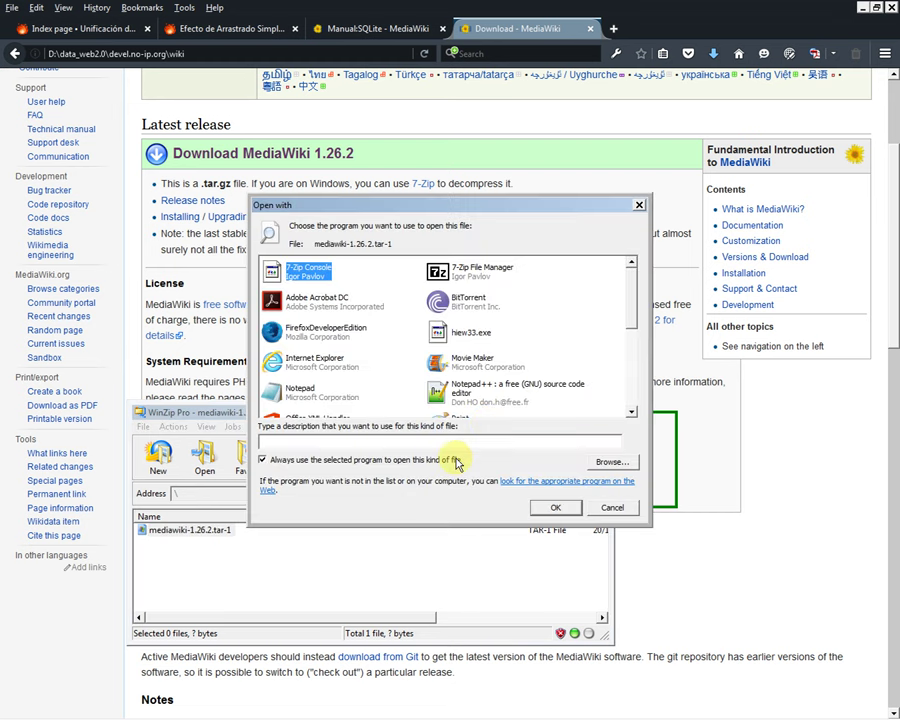
pyautogui.click(449, 459)
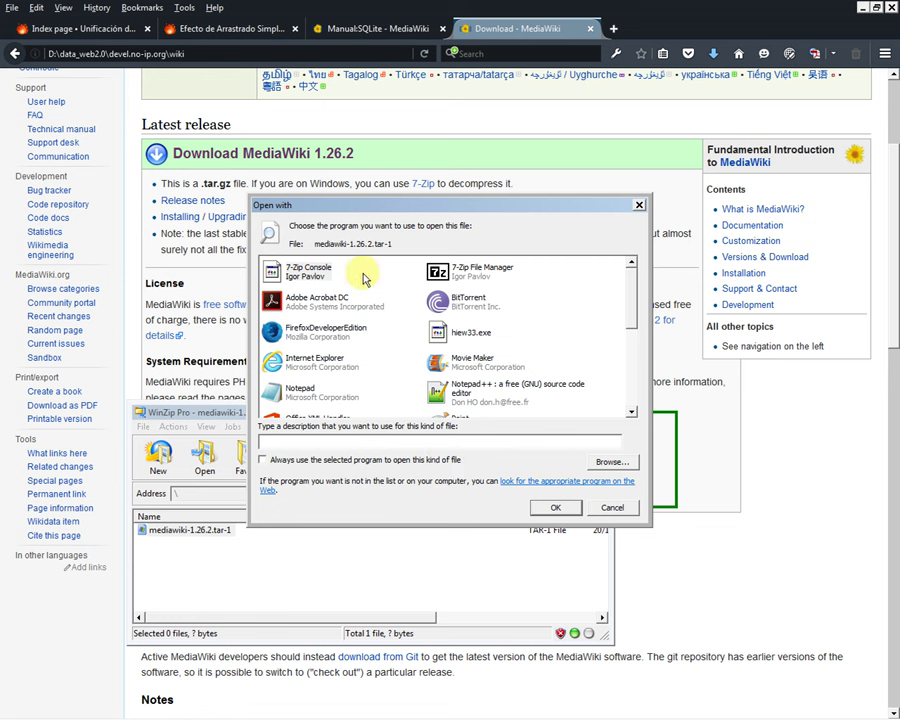
pyautogui.click(476, 271)
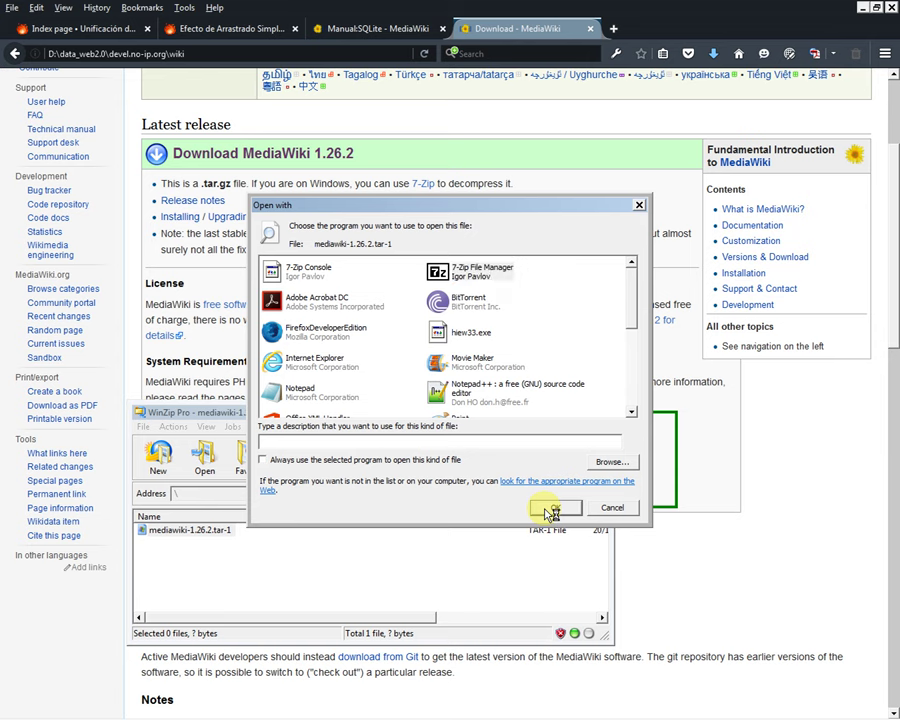
pyautogui.click(550, 510)
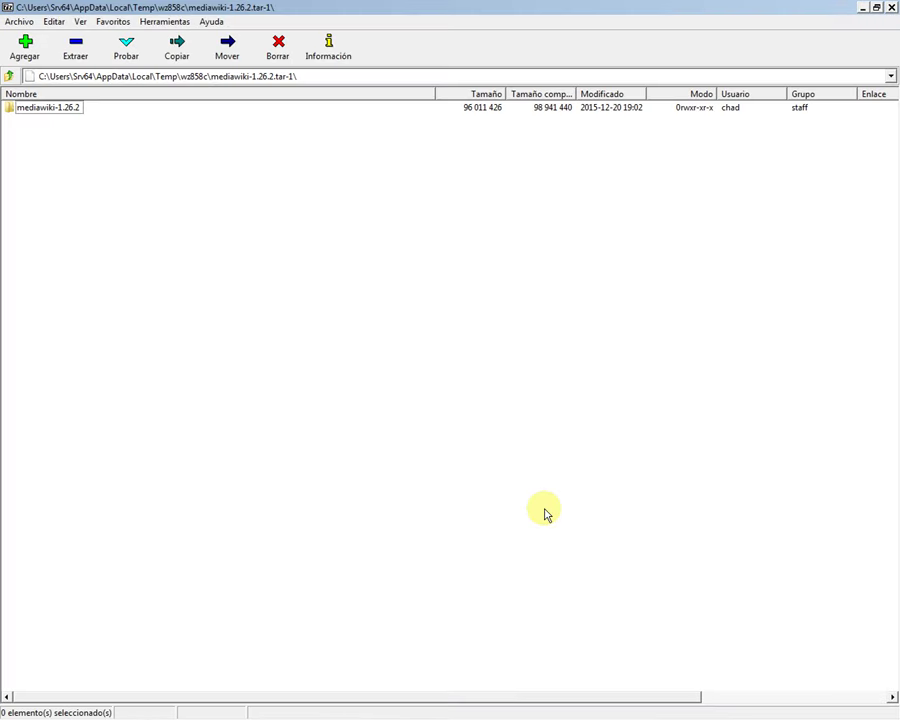
# - Open the mediawiki-1.26.2 folder and select all 47 items
pyautogui.press('Return')
pyautogui.press('Down')
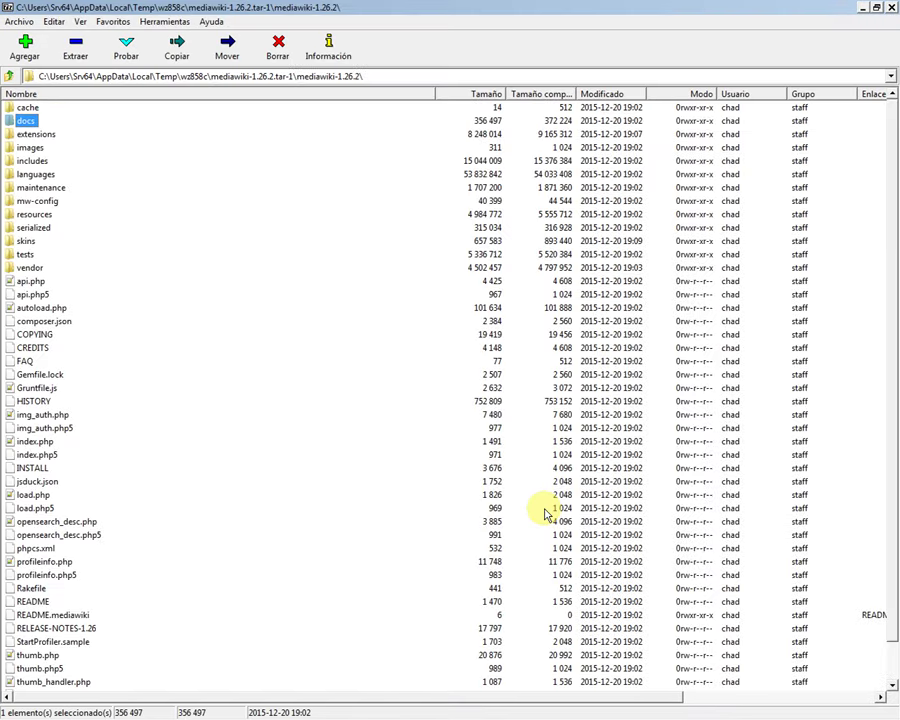
pyautogui.press('Up')
pyautogui.hotkey('shift', 'Down')
pyautogui.hotkey('shift', 'Down')
pyautogui.hotkey('shift', 'Down')
pyautogui.hotkey('shift', 'Down')
pyautogui.hotkey('shift', 'Down')
pyautogui.hotkey('shift', 'Down')
pyautogui.hotkey('shift', 'Down')
pyautogui.hotkey('shift', 'Down')
pyautogui.hotkey('shift', 'Down')
pyautogui.hotkey('shift', 'Down')
pyautogui.hotkey('shift', 'Down')
pyautogui.hotkey('shift', 'Down')
pyautogui.hotkey('shift', 'Down')
pyautogui.hotkey('shift', 'Down')
pyautogui.hotkey('shift', 'Down')
pyautogui.hotkey('shift', 'Down')
pyautogui.hotkey('shift', 'Down')
pyautogui.hotkey('shift', 'Down')
pyautogui.hotkey('shift', 'Down')
pyautogui.hotkey('shift', 'Down')
pyautogui.hotkey('shift', 'Down')
pyautogui.hotkey('shift', 'Down')
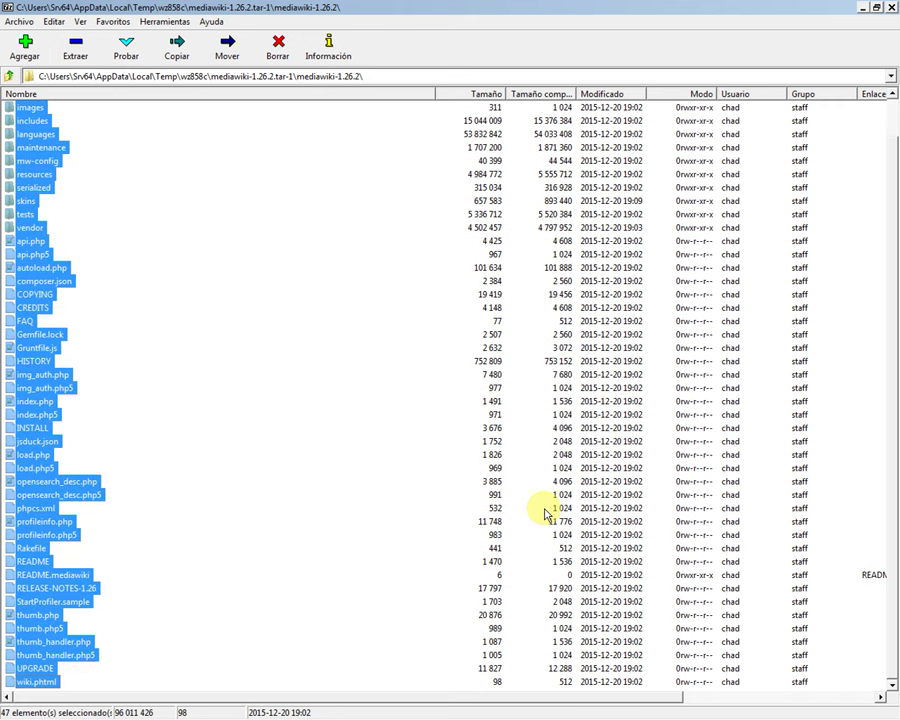
pyautogui.hotkey('shift', 'Home')
pyautogui.press('alt')
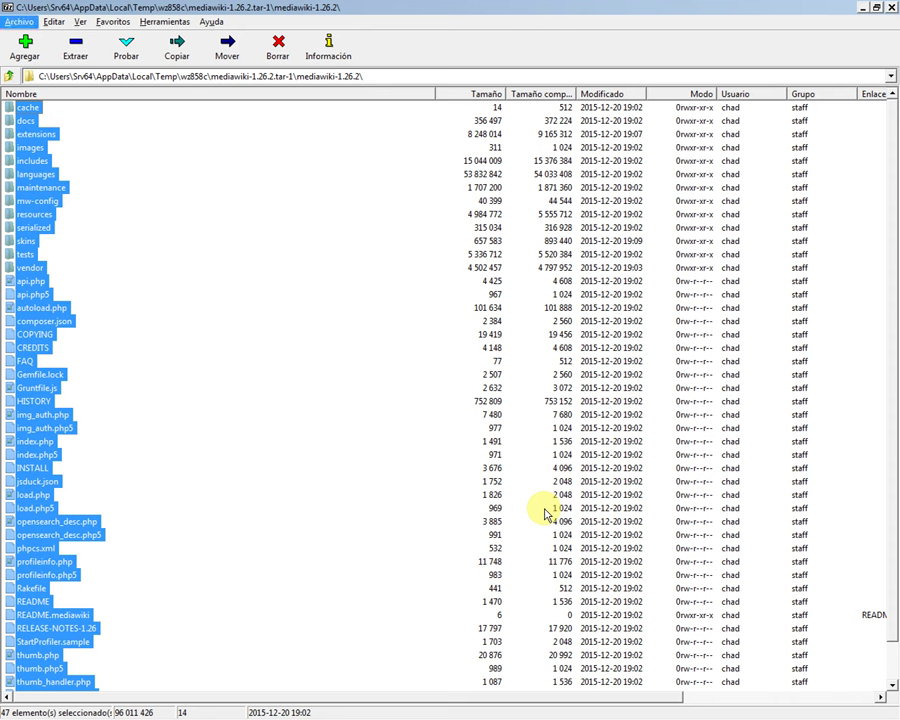
pyautogui.press('Right')
pyautogui.press('Down')
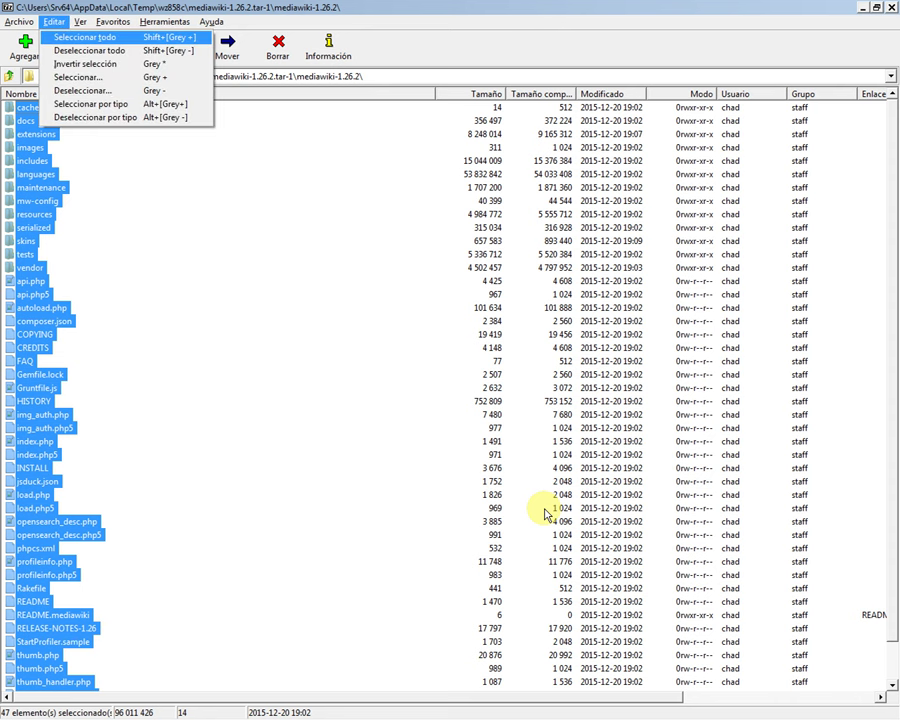
pyautogui.press('Escape')
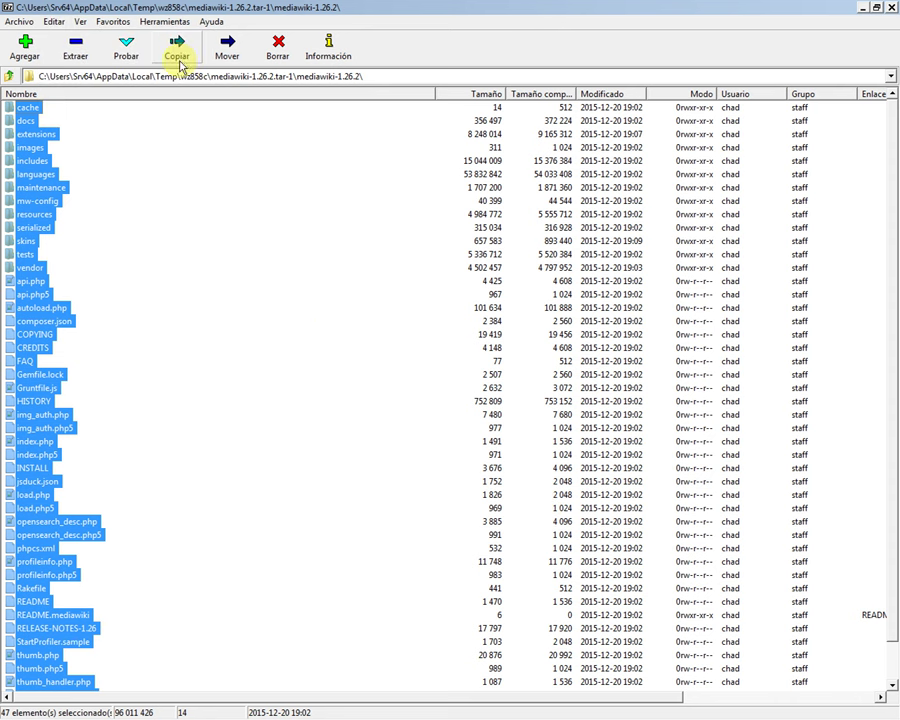
# - Copy the selected items into D:\domains\devel.archefire.org\w using the path from Explorer
pyautogui.click(178, 55)
pyautogui.hotkey('alt', 'Tab')
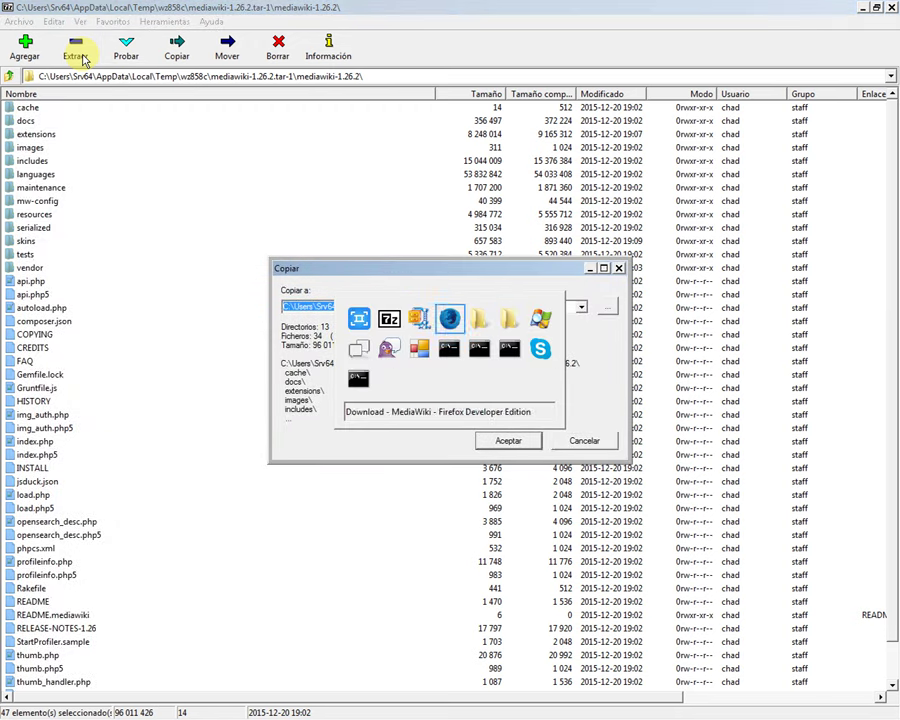
pyautogui.press('Tab')
pyautogui.press('Tab')
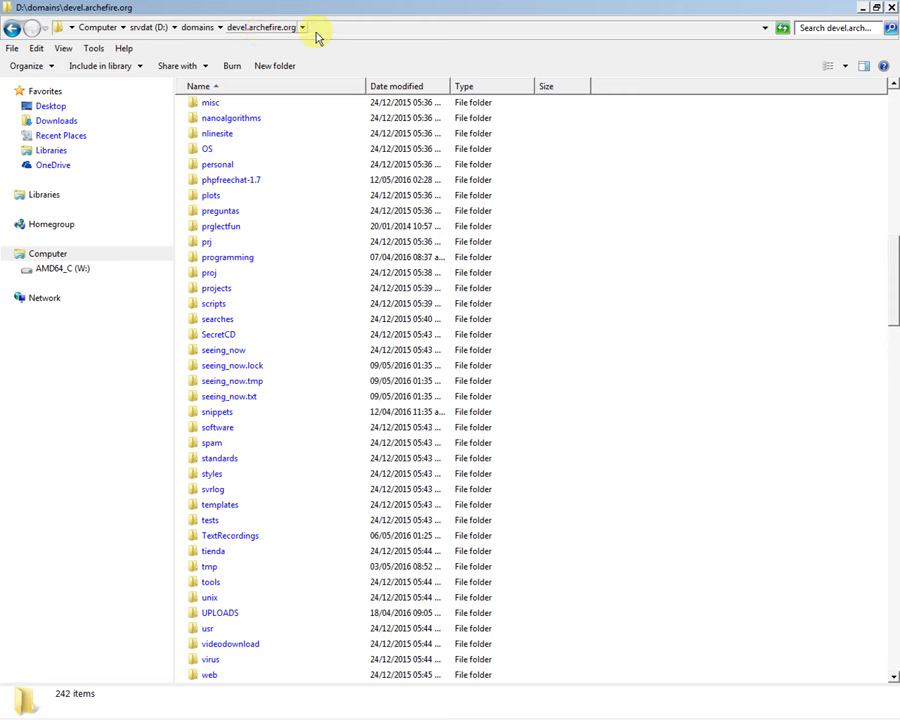
pyautogui.click(361, 30)
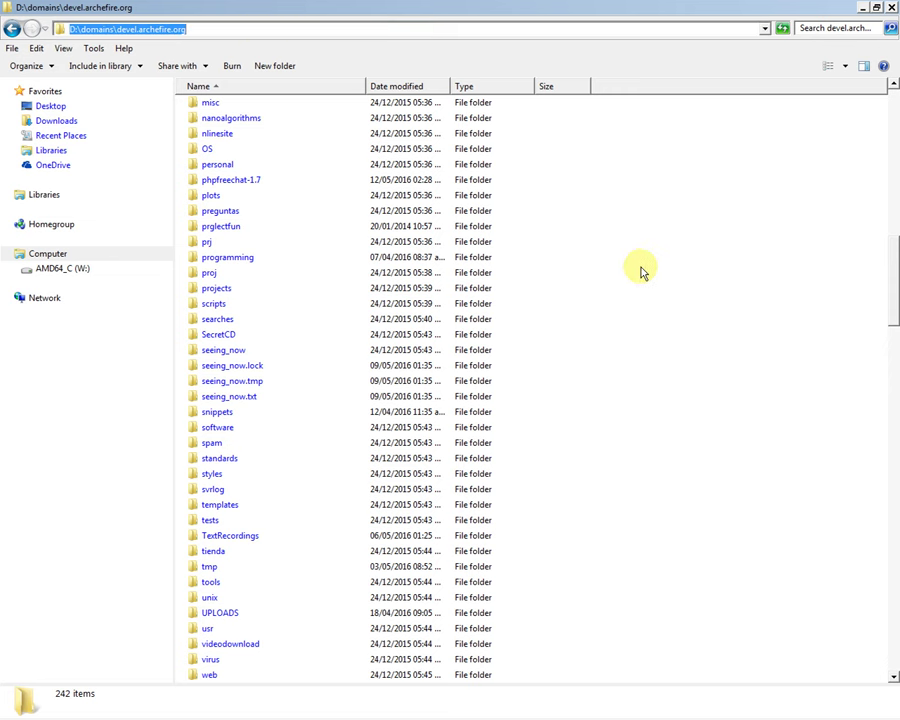
pyautogui.hotkey('alt', 'Tab')
pyautogui.write('D:\\domains\\devel.archefire.org\\')
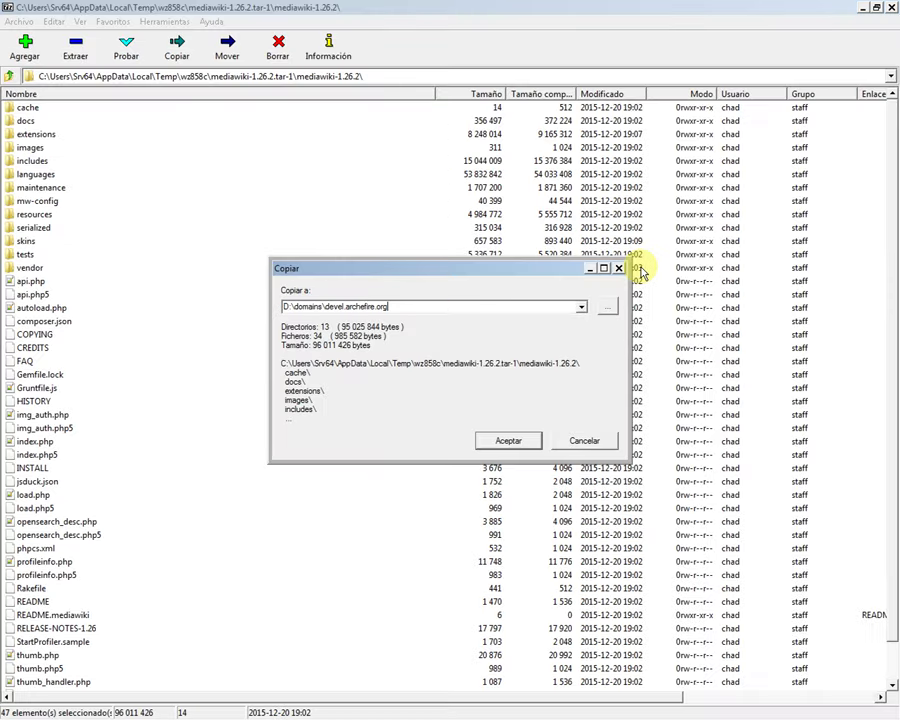
pyautogui.write('w')
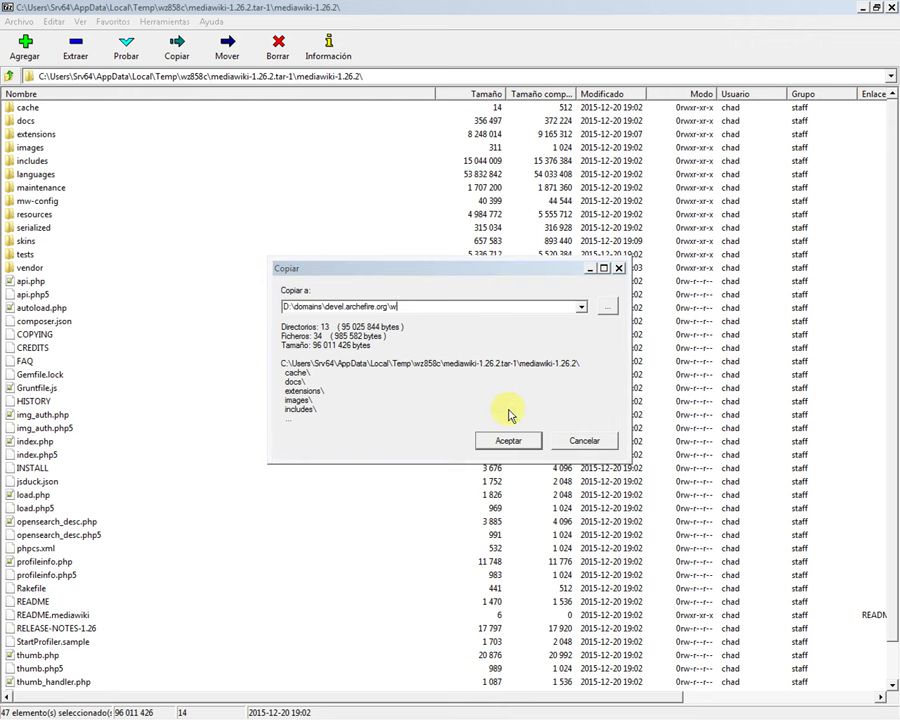
pyautogui.click(509, 440)
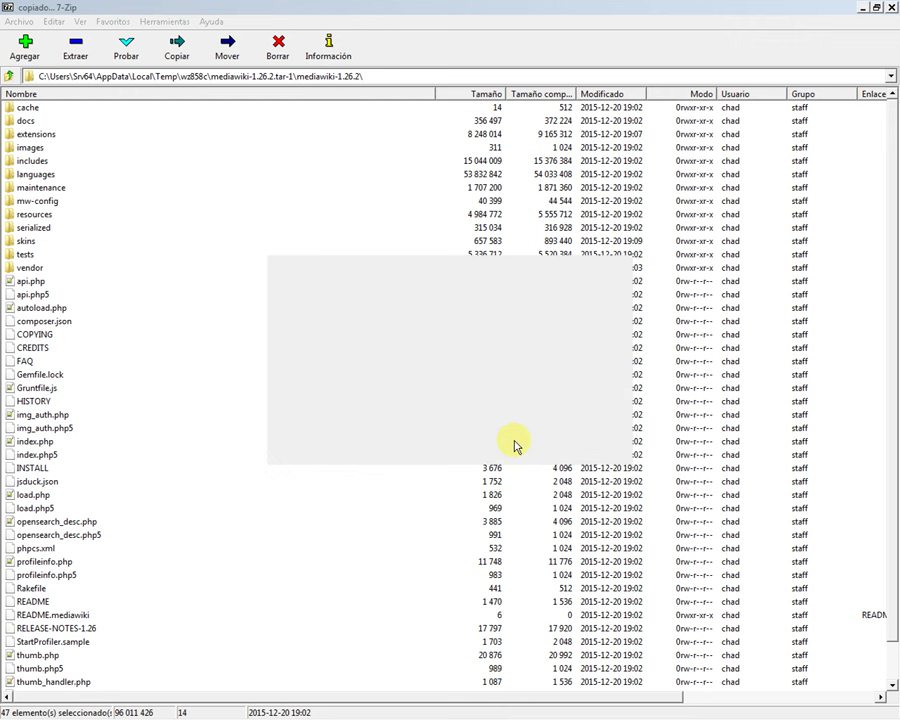
pyautogui.hotkey('alt', 'Tab')
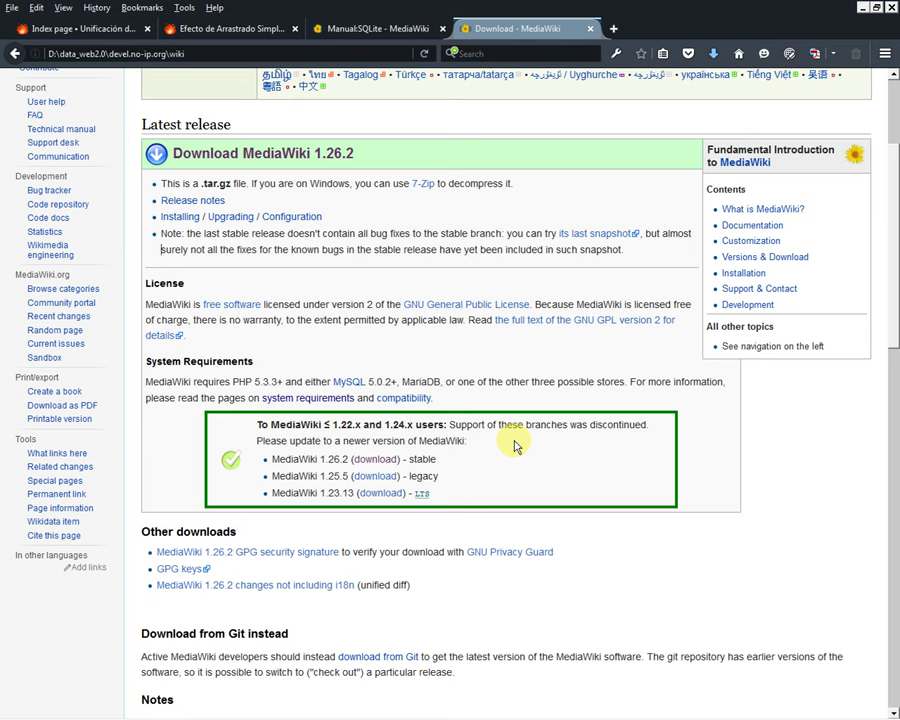
# - Return to 7-Zip and wait until all 47 items finish copying into the w folder
pyautogui.hotkey('alt', 'Tab')
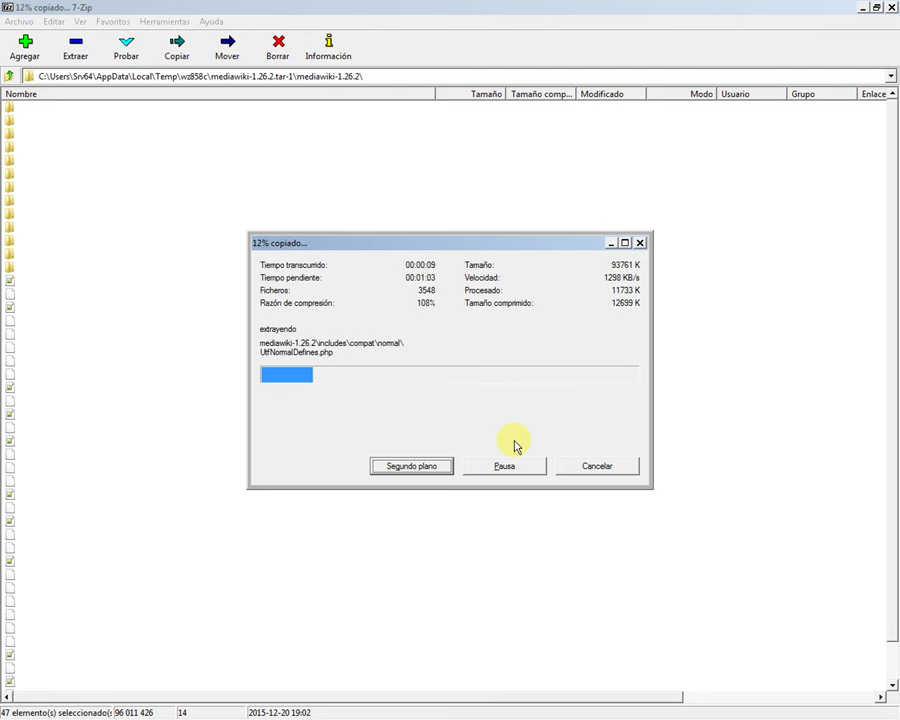
pyautogui.hotkey('alt', 'Tab')
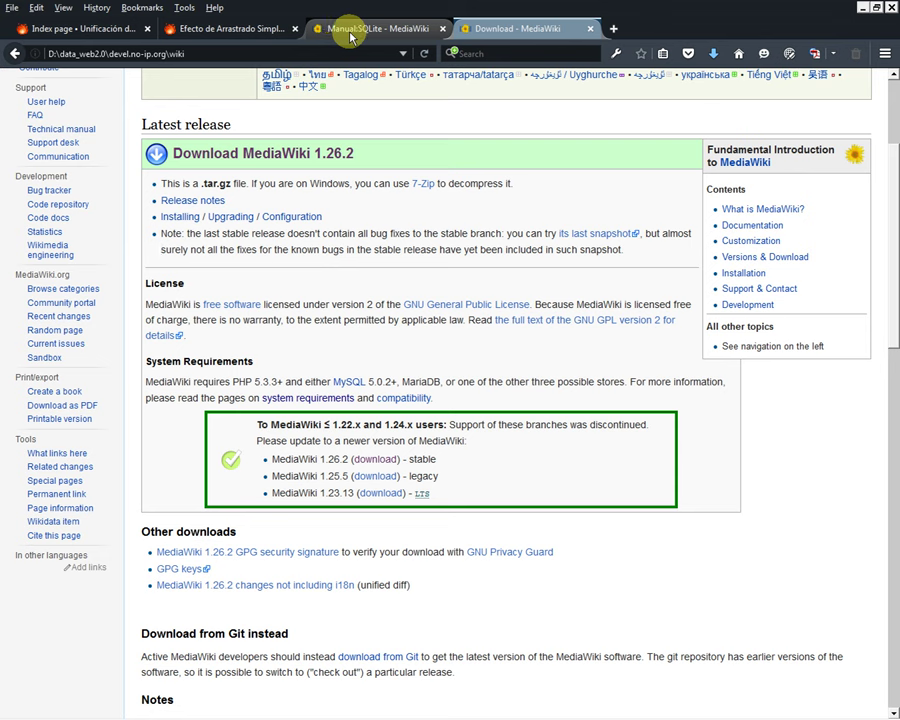
pyautogui.hotkey('alt', 'Tab')
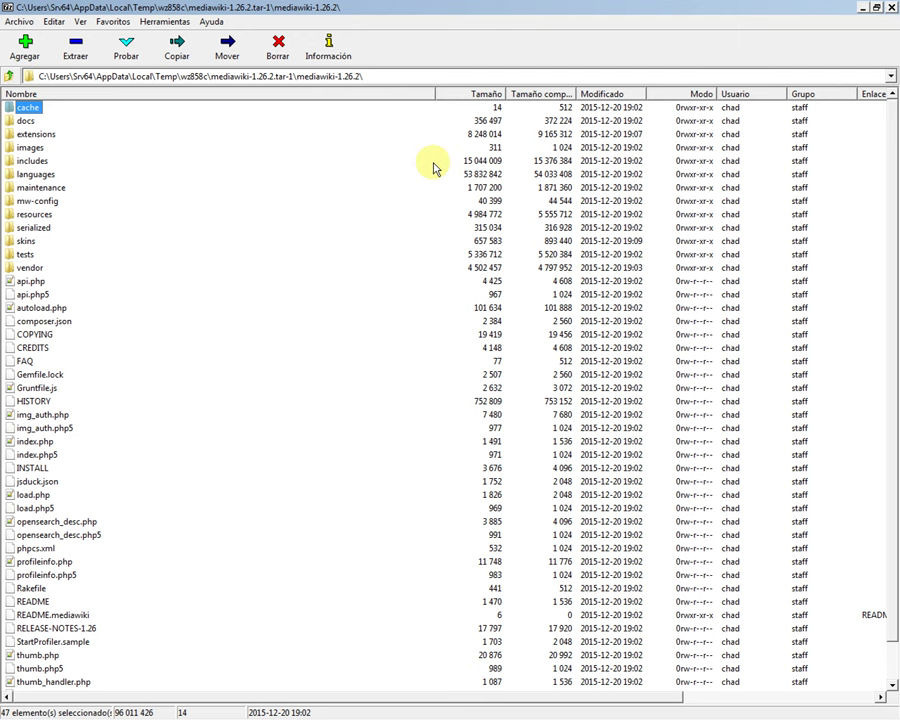
# - Close 7-Zip, browse to w\includes\installer and open SqliteInstaller.php for editing
pyautogui.hotkey('alt', 'F4')
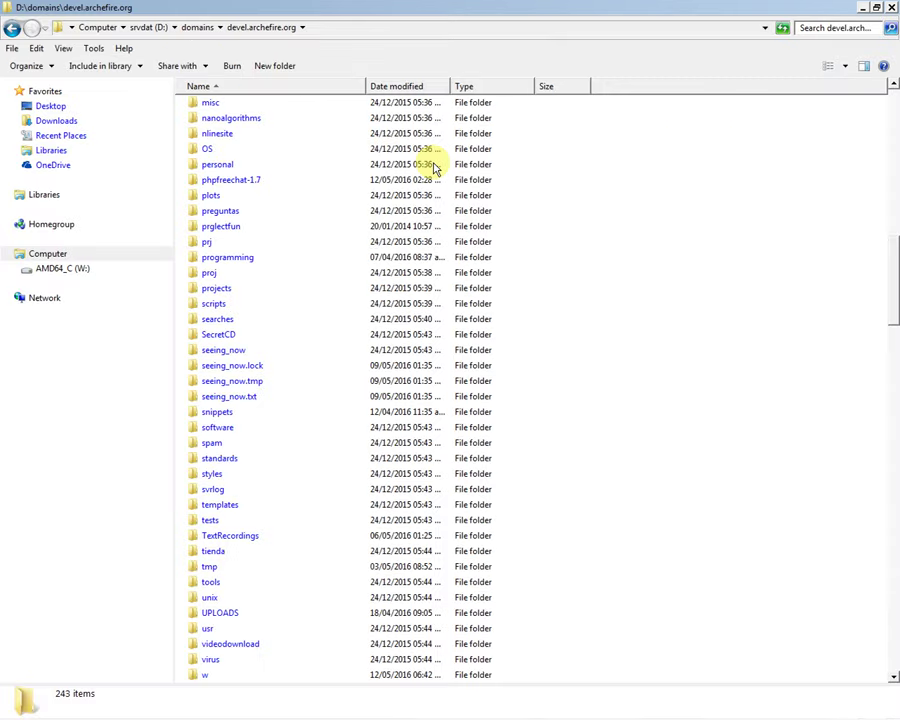
pyautogui.press('Up')
pyautogui.press('Up')
pyautogui.press('Up')
pyautogui.press('Up')
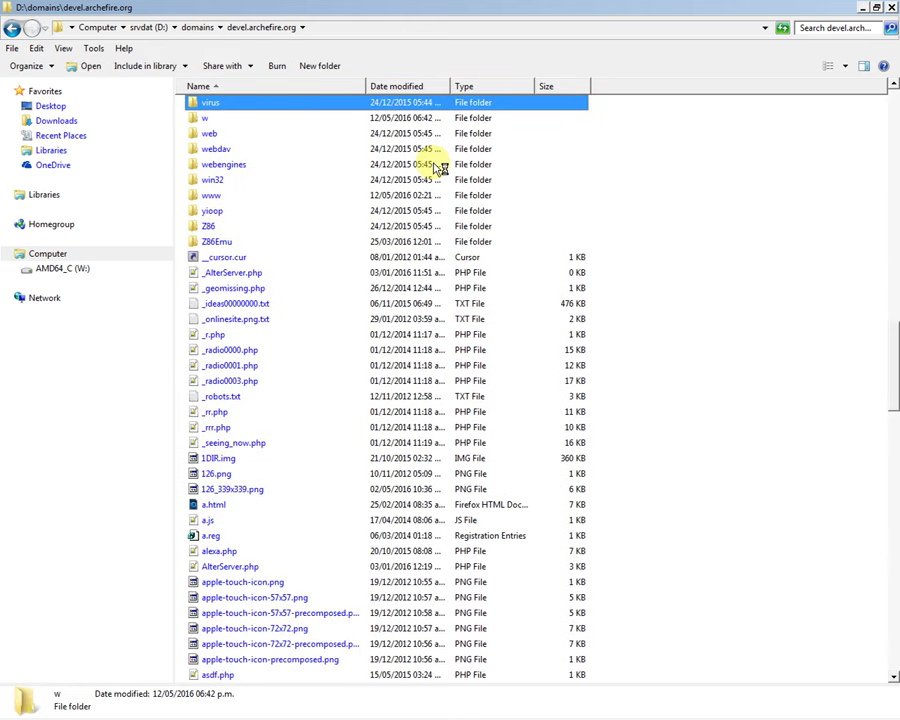
pyautogui.press('Return')
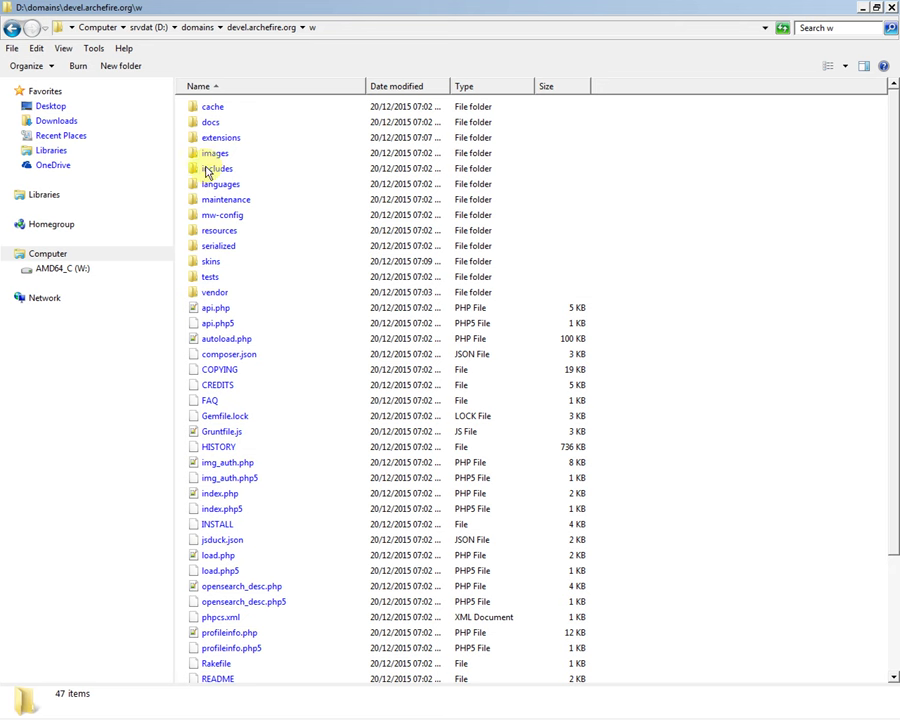
pyautogui.click(218, 171)
pyautogui.press('Return')
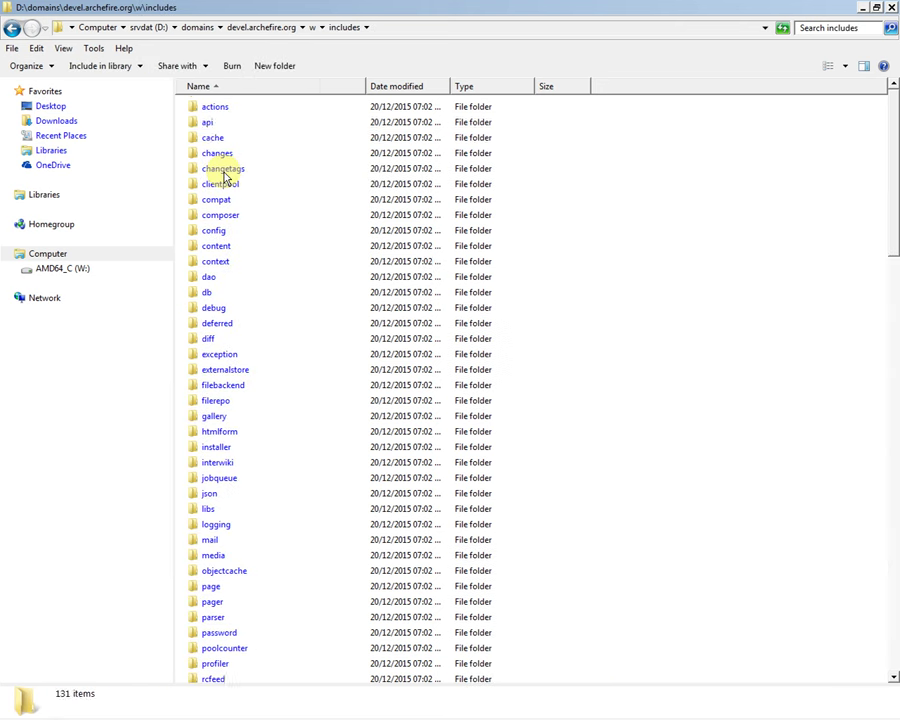
pyautogui.press('Down')
pyautogui.press('Down')
pyautogui.press('Down')
pyautogui.press('Down')
pyautogui.press('Down')
pyautogui.press('Down')
pyautogui.press('Down')
pyautogui.press('Down')
pyautogui.press('Down')
pyautogui.press('Down')
pyautogui.press('Down')
pyautogui.press('Down')
pyautogui.press('Down')
pyautogui.press('Down')
pyautogui.press('Down')
pyautogui.press('Down')
pyautogui.press('Down')
pyautogui.press('Down')
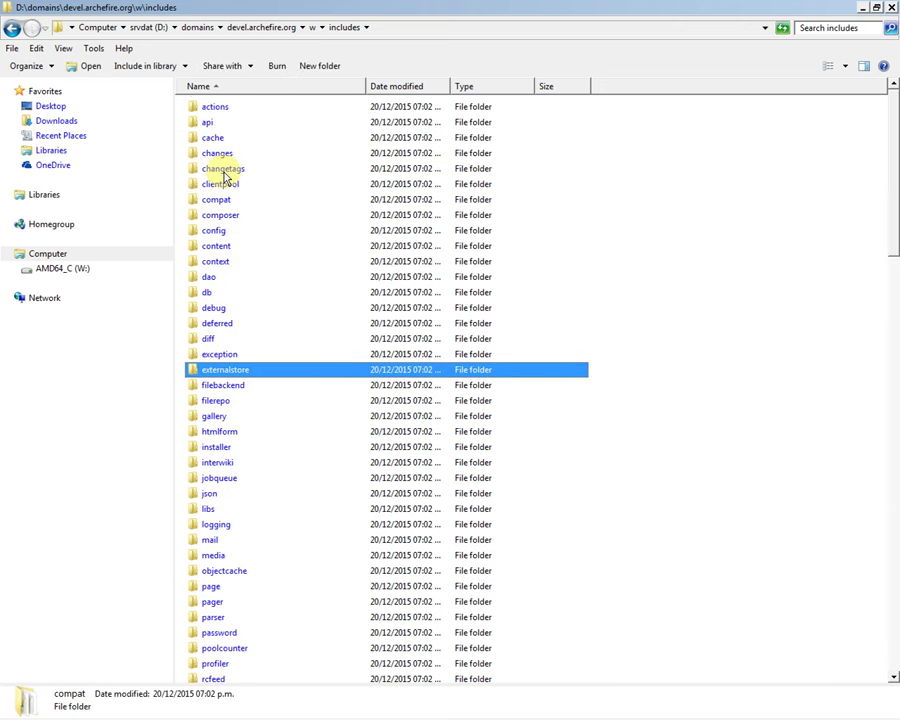
pyautogui.press('Down')
pyautogui.press('Down')
pyautogui.press('Down')
pyautogui.press('Down')
pyautogui.press('Down')
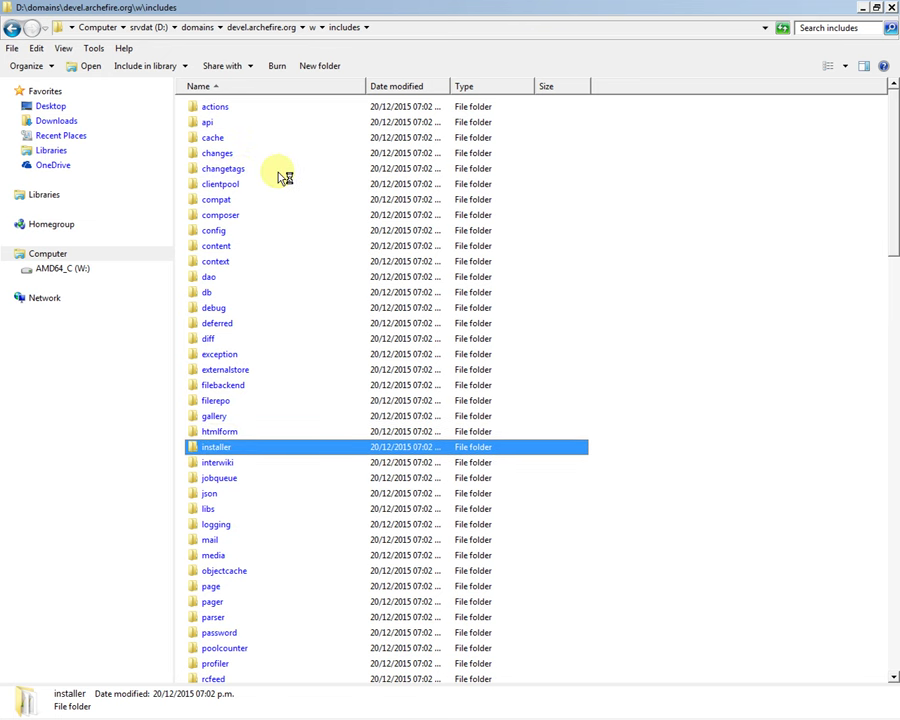
pyautogui.press('Return')
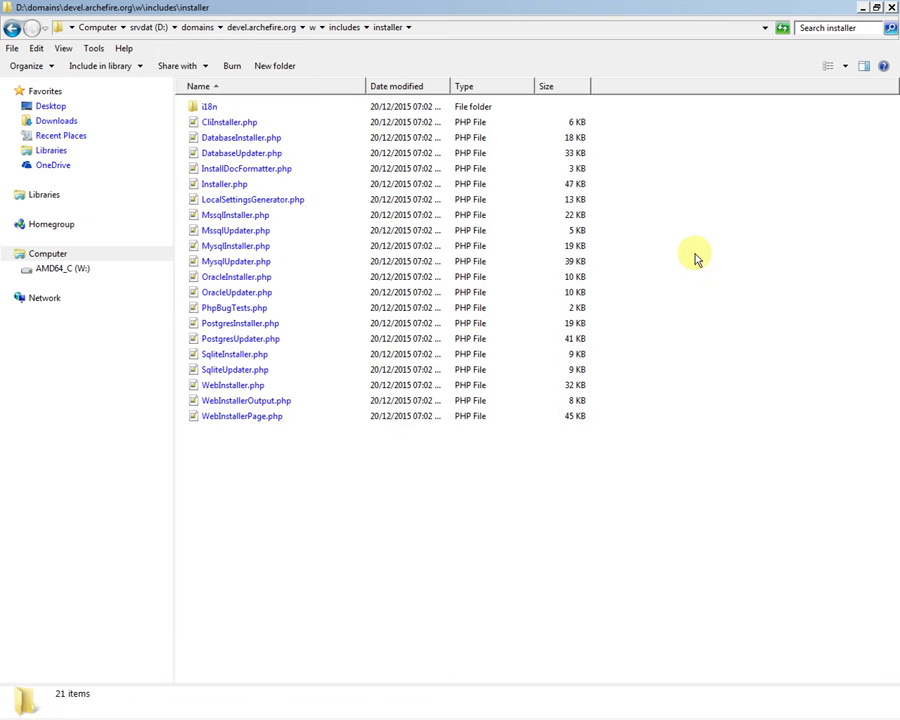
pyautogui.press('p')
pyautogui.press('Down')
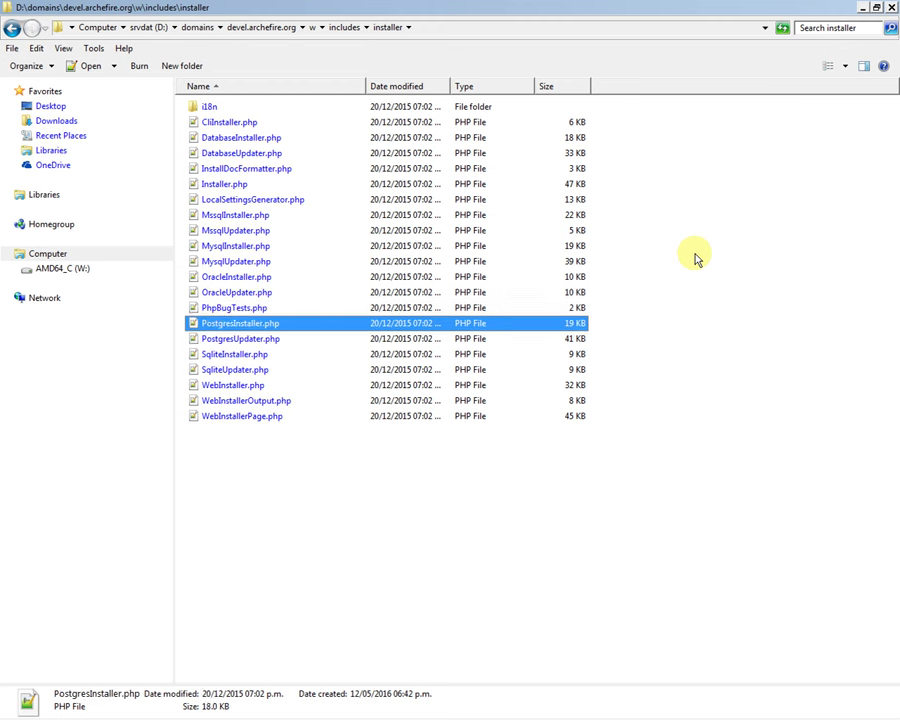
pyautogui.press('Down')
pyautogui.press('Down')
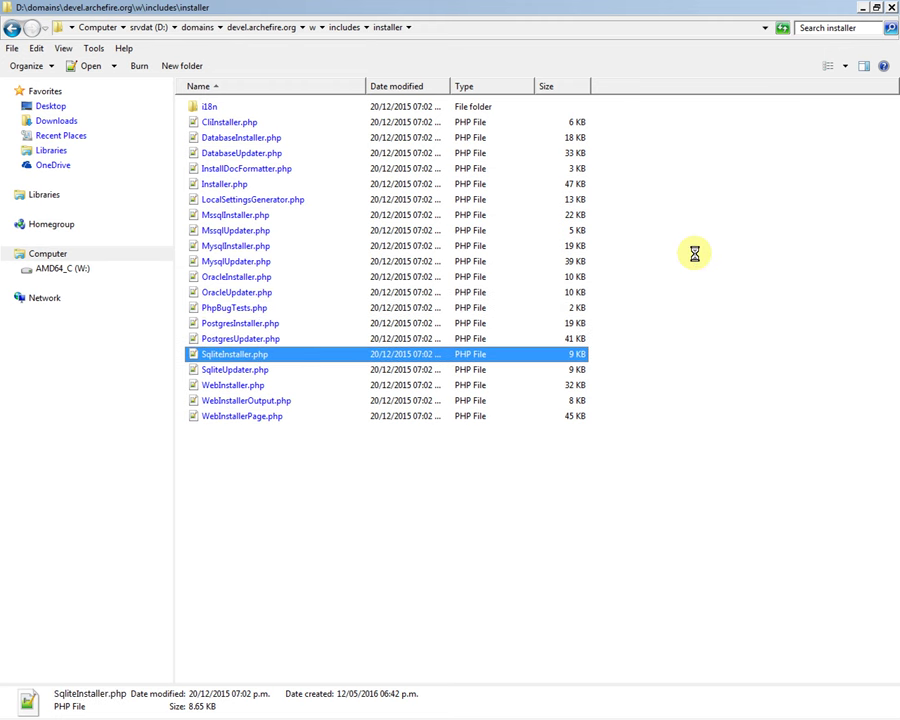
# - Change 'sqlite' to 'sqlite3' on line 44 and 'pdo_sqlite' to 'sqlite3' on line 48, then save
pyautogui.press('Down')
pyautogui.press('Down')
pyautogui.press('Down')
pyautogui.press('Down')
pyautogui.press('Down')
pyautogui.press('Down')
pyautogui.press('Down')
pyautogui.press('Down')
pyautogui.press('Down')
pyautogui.press('Down')
pyautogui.press('Down')
pyautogui.press('Down')
pyautogui.press('Down')
pyautogui.press('Down')
pyautogui.press('Down')
pyautogui.press('Down')
pyautogui.press('Down')
pyautogui.press('Down')
pyautogui.press('Down')
pyautogui.press('Down')
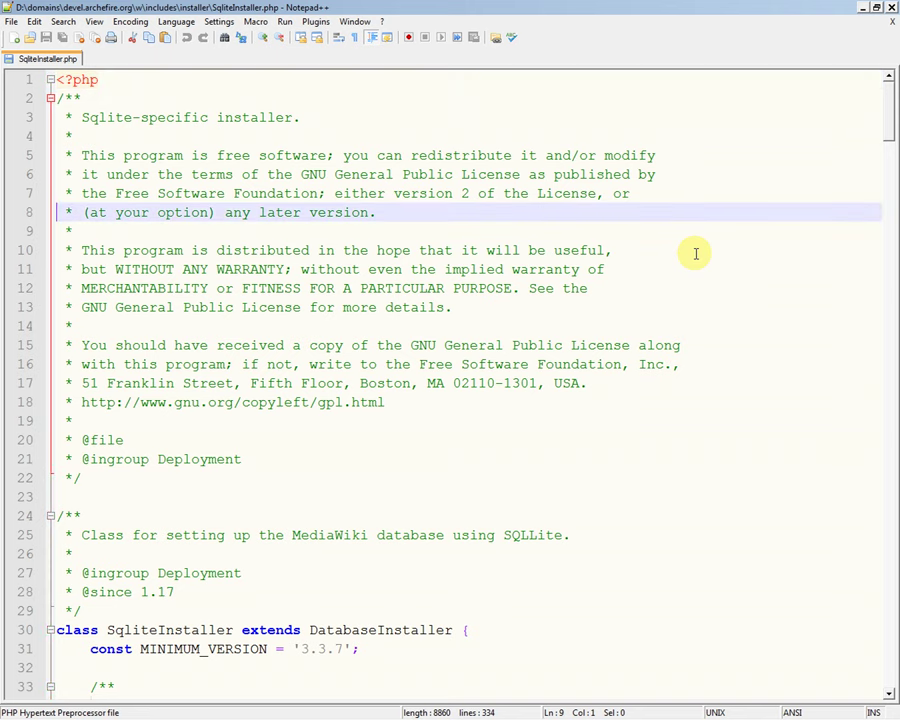
pyautogui.press('Down')
pyautogui.press('Down')
pyautogui.press('Down')
pyautogui.press('Down')
pyautogui.press('Down')
pyautogui.press('Down')
pyautogui.press('Down')
pyautogui.press('Down')
pyautogui.press('Down')
pyautogui.press('Down')
pyautogui.press('Down')
pyautogui.press('Down')
pyautogui.press('Down')
pyautogui.press('Down')
pyautogui.press('Down')
pyautogui.press('Down')
pyautogui.press('Down')
pyautogui.press('Down')
pyautogui.press('Down')
pyautogui.press('Down')
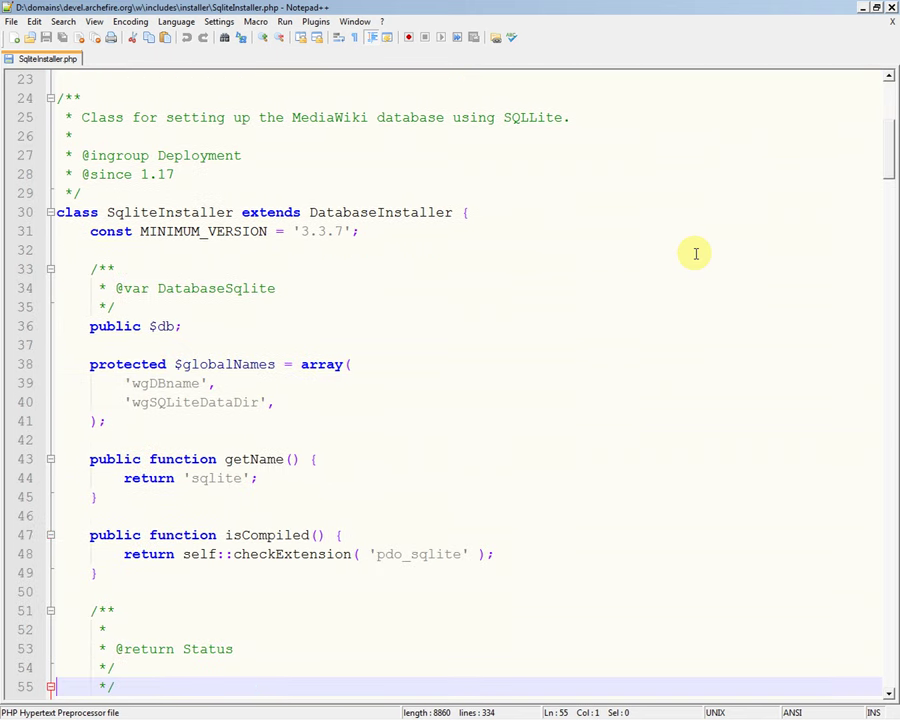
pyautogui.press('Up')
pyautogui.press('Up')
pyautogui.press('Up')
pyautogui.press('Up')
pyautogui.press('Up')
pyautogui.press('Up')
pyautogui.press('Up')
pyautogui.press('Up')
pyautogui.press('Up')
pyautogui.press('Up')
pyautogui.press('Up')
pyautogui.press('Up')
pyautogui.press('Up')
pyautogui.press('Up')
pyautogui.press('Up')
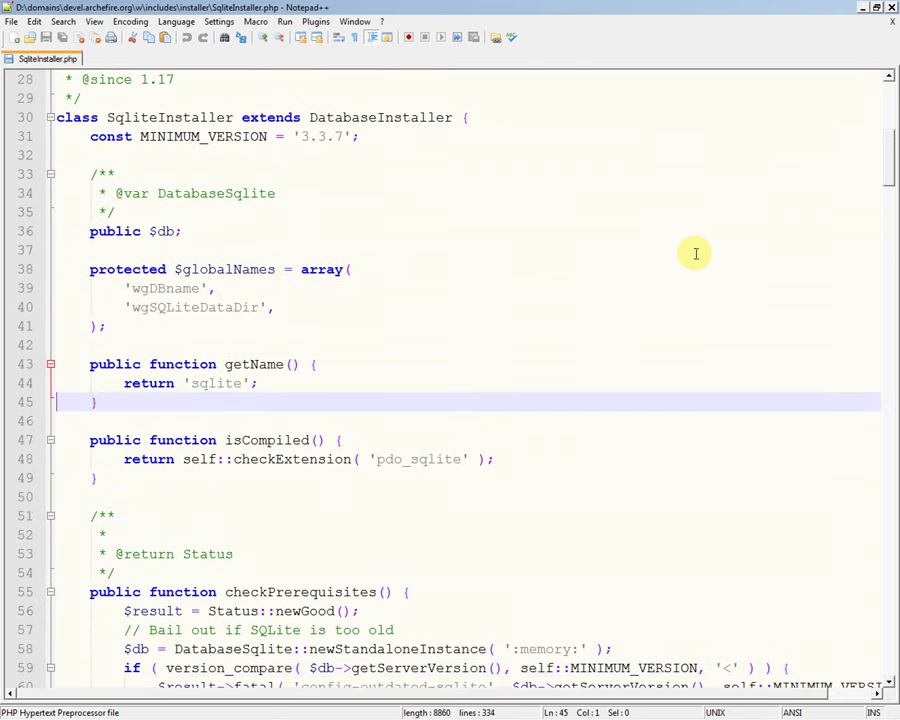
pyautogui.press('End')
pyautogui.press('Left')
pyautogui.press('Left')
pyautogui.write('3')
pyautogui.press('Down')
pyautogui.press('Down')
pyautogui.press('Down')
pyautogui.press('Down')
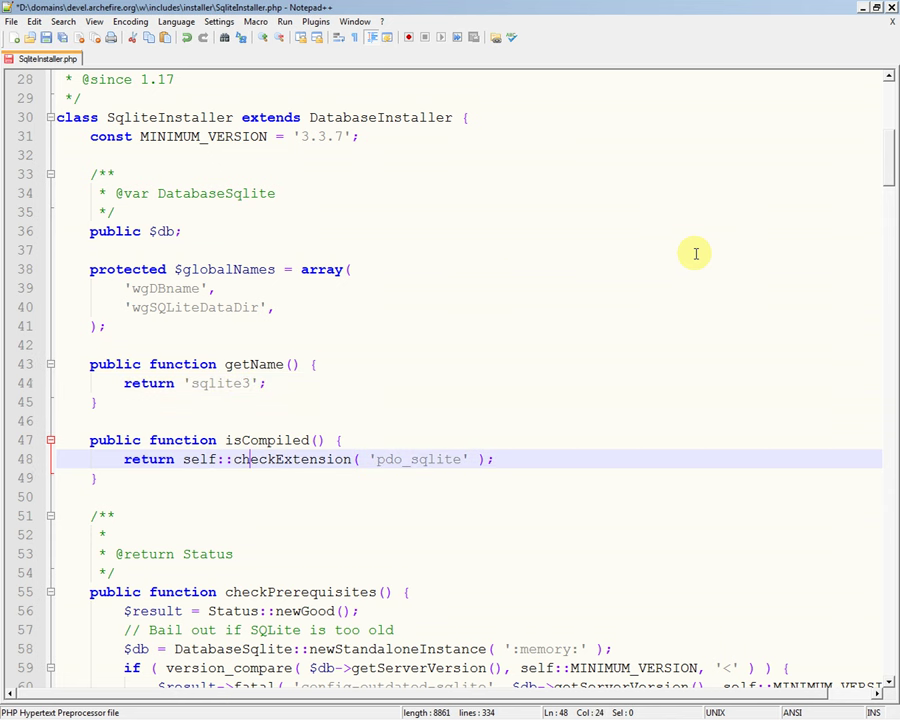
pyautogui.press('End')
pyautogui.press('Left')
pyautogui.press('Left')
pyautogui.press('Left')
pyautogui.press('Left')
pyautogui.hotkey('ctrl', 'shift', 'Left')
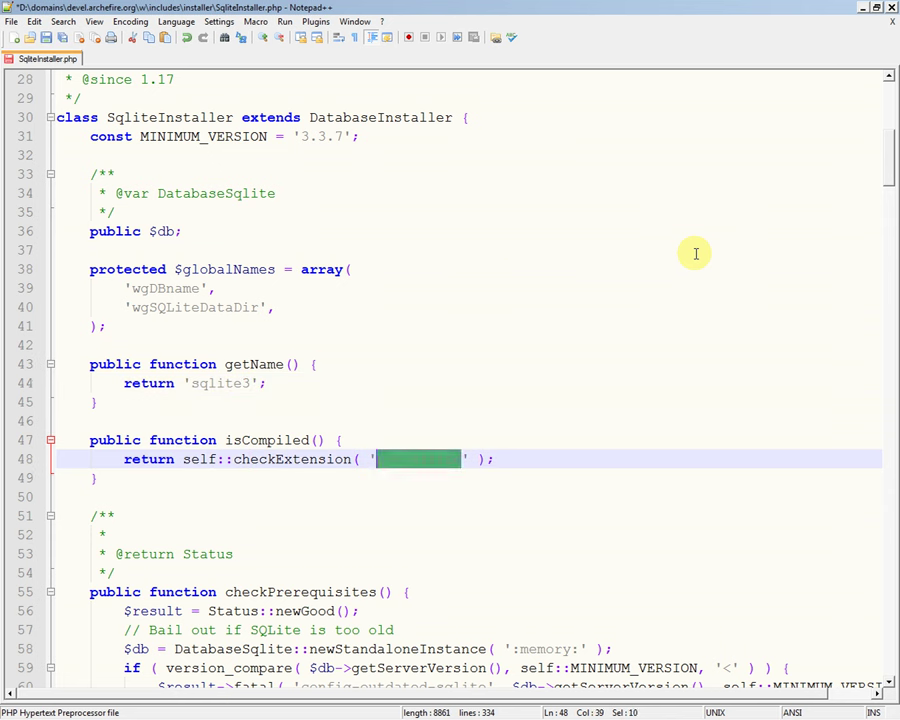
pyautogui.write('sqlite3')
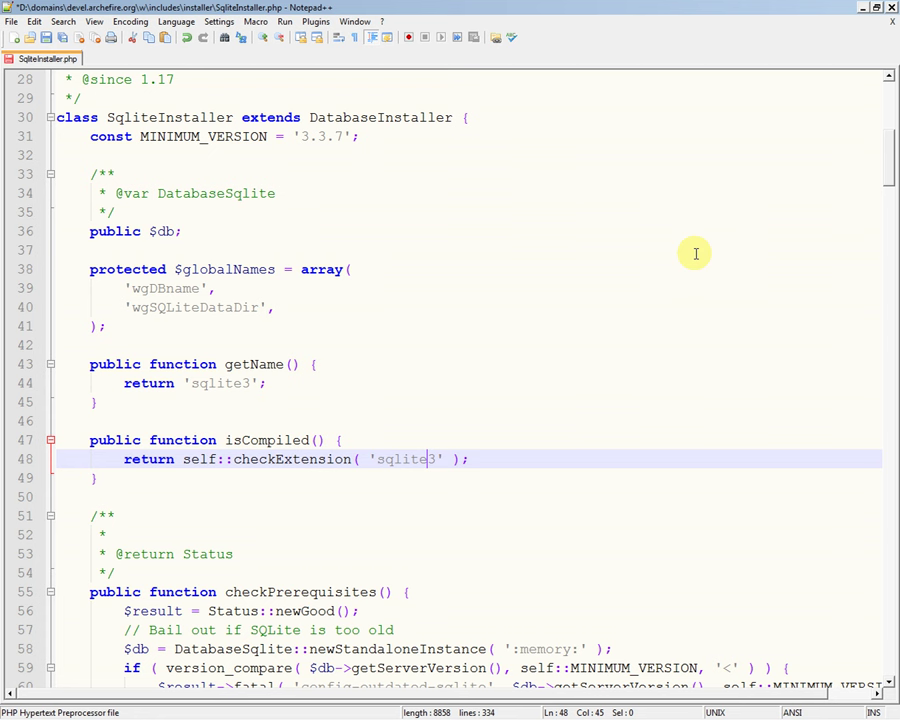
pyautogui.hotkey('ctrl', 's')
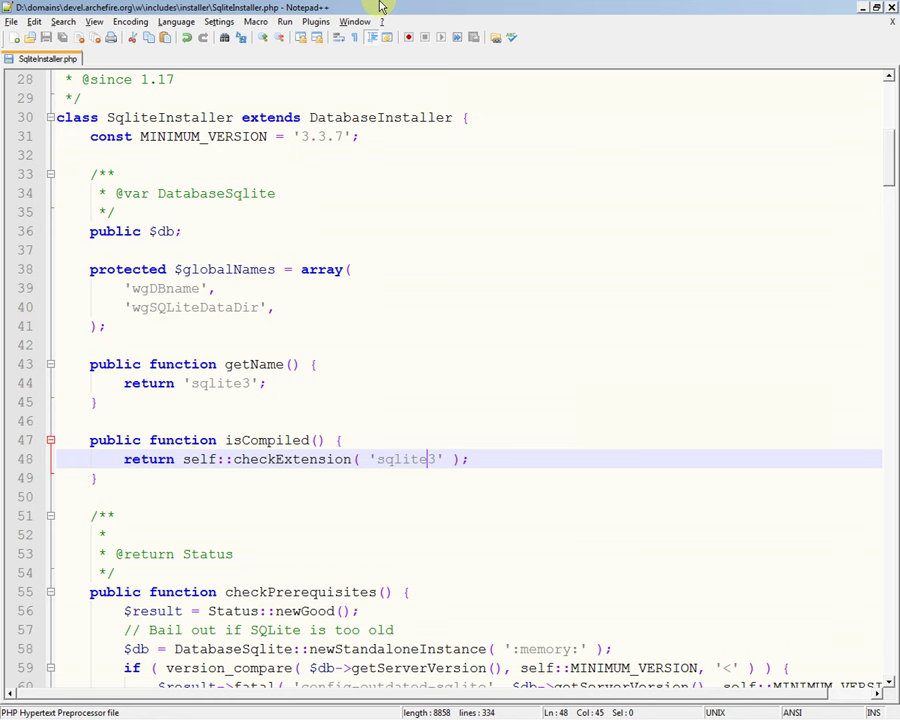
pyautogui.hotkey('alt', 'Tab')
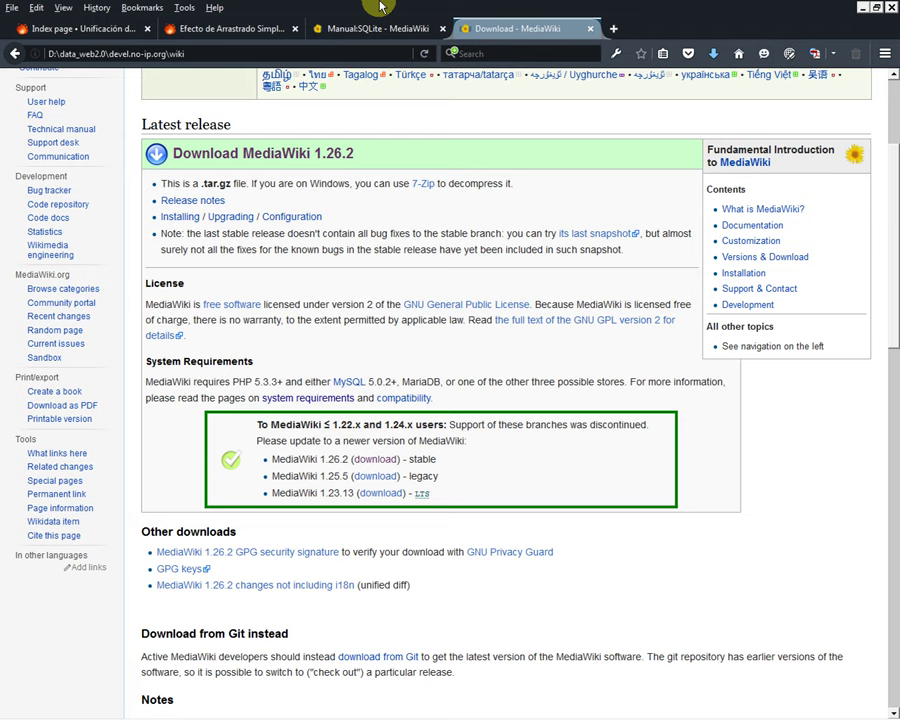
# - In a new tab, load devel.archefire.org/wiki and follow the 'set up the wiki' link
pyautogui.hotkey('ctrl', 't')
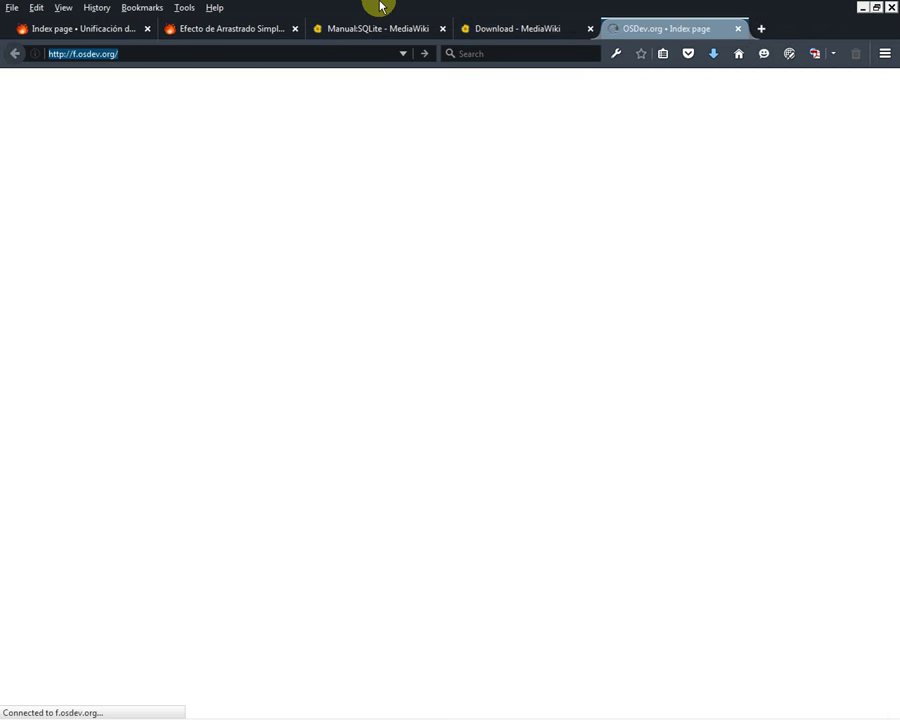
pyautogui.write('devel.archefire')
pyautogui.press('End')
pyautogui.write('wiki')
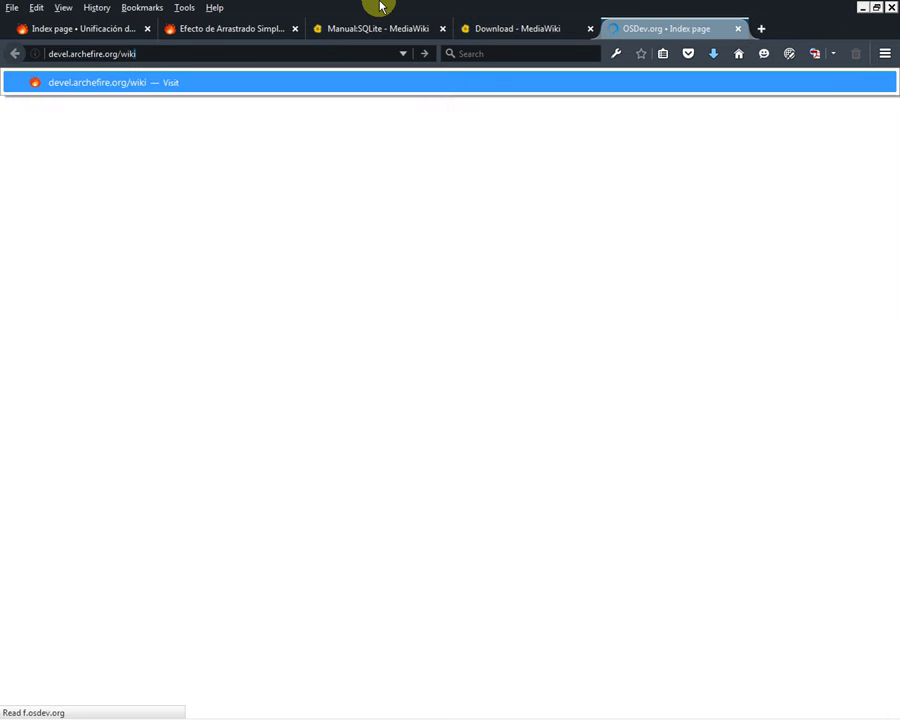
pyautogui.press('BackSpace')
pyautogui.press('Return')
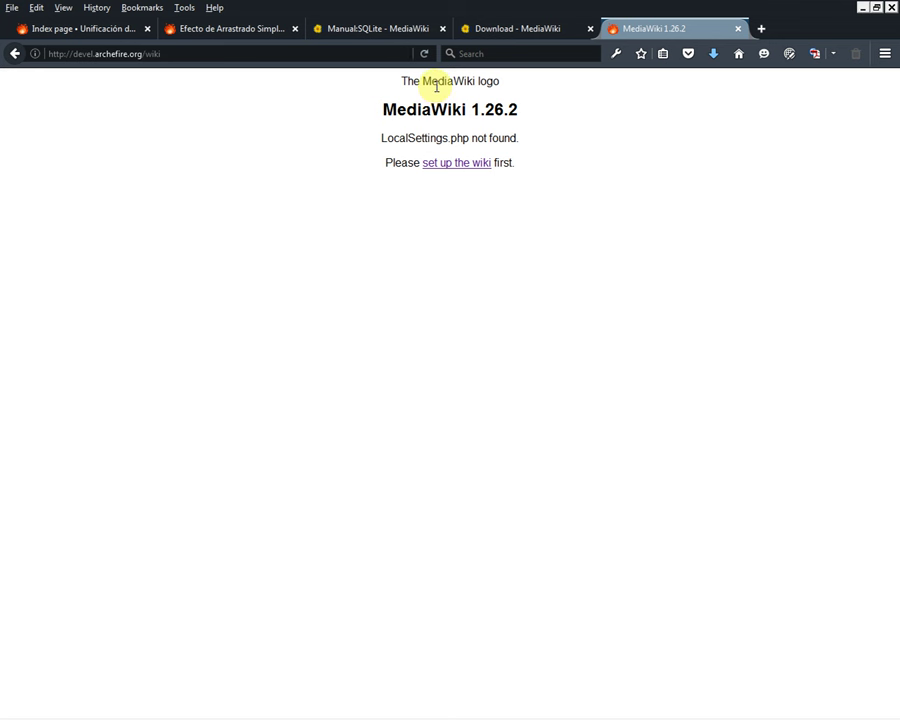
pyautogui.click(462, 167)
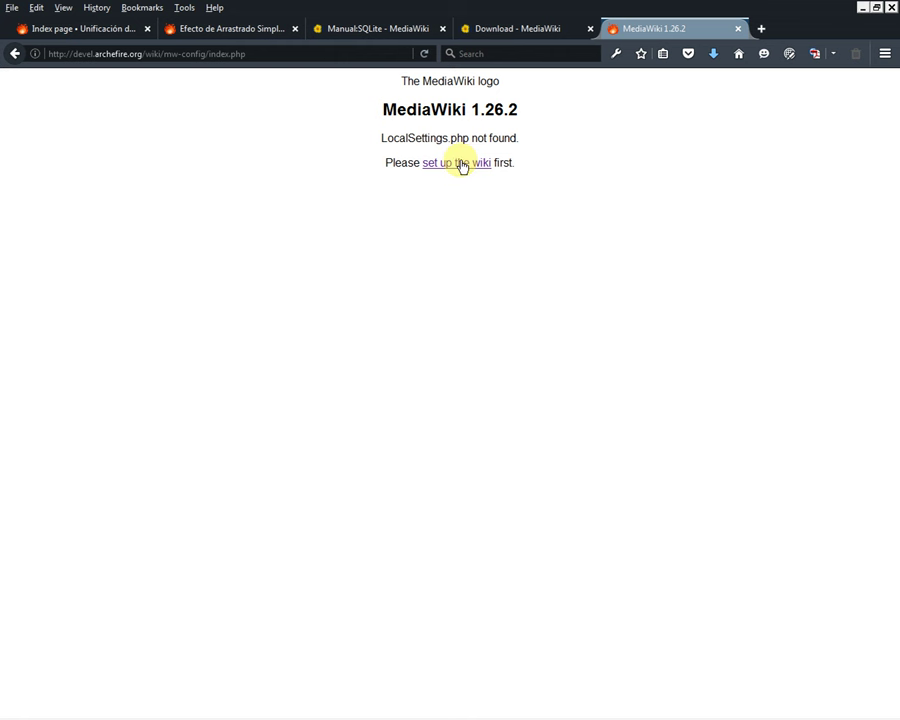
pyautogui.click(462, 165)
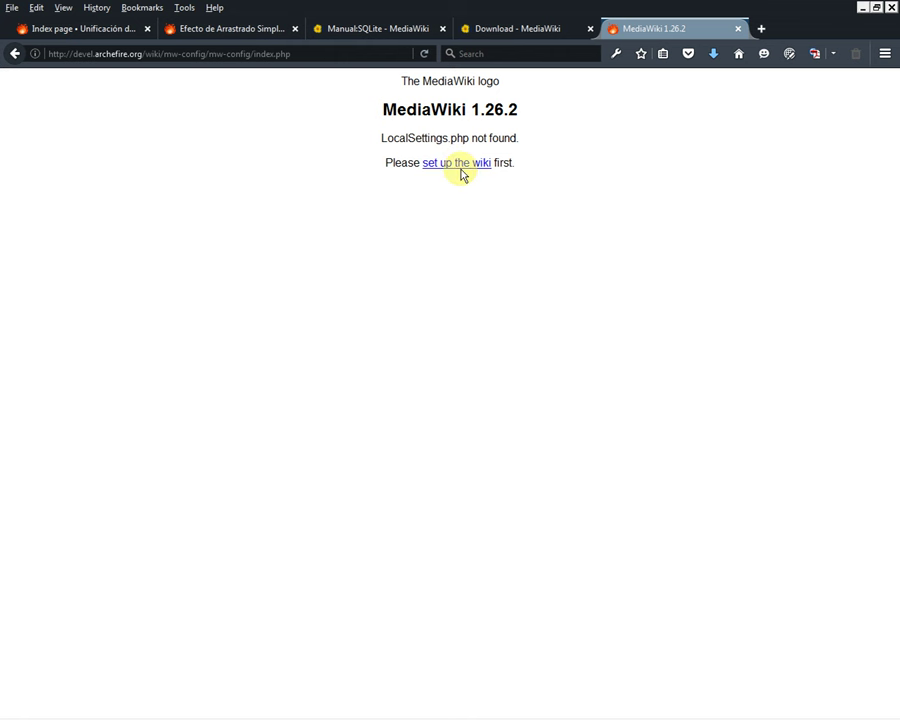
pyautogui.click(462, 163)
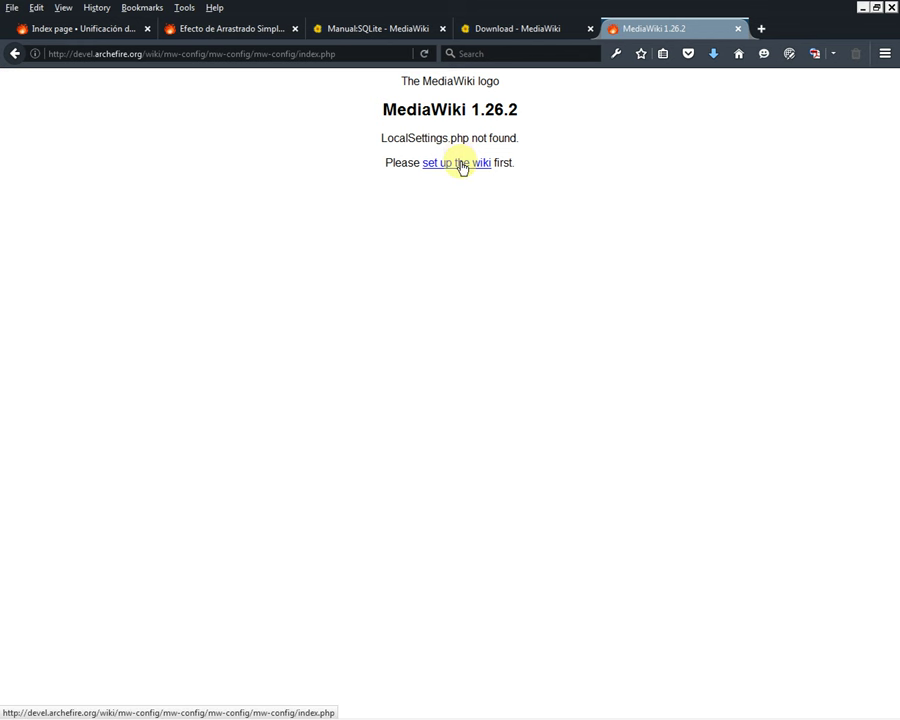
pyautogui.hotkey('alt', 'Tab')
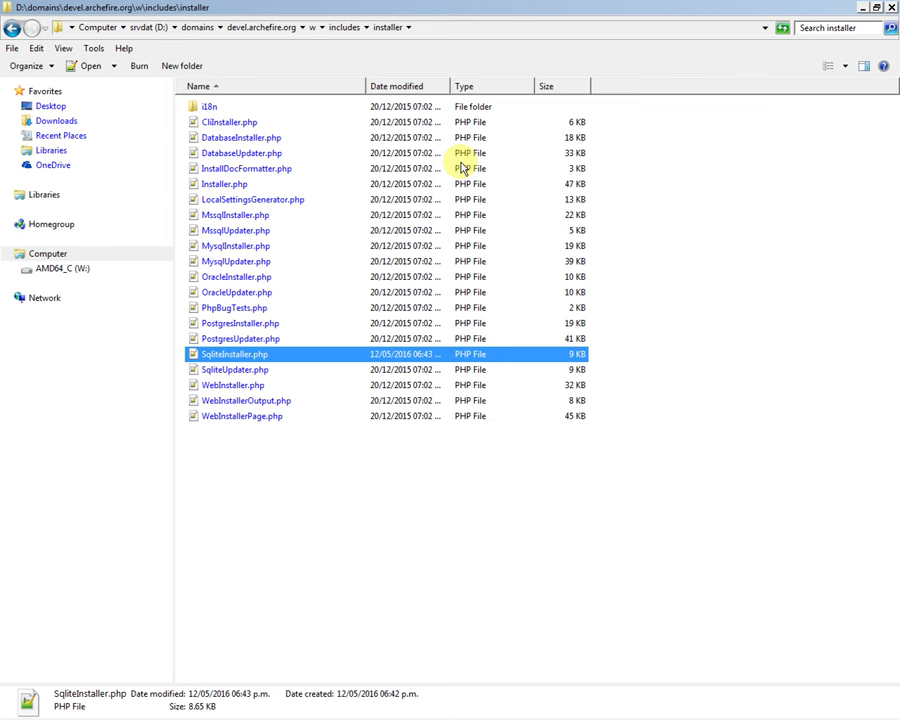
# - Go up to devel.archefire.org and rename the w folder to 'mediawiki-'
pyautogui.hotkey('alt', 'Tab')
pyautogui.press('Tab')
pyautogui.press('Tab')
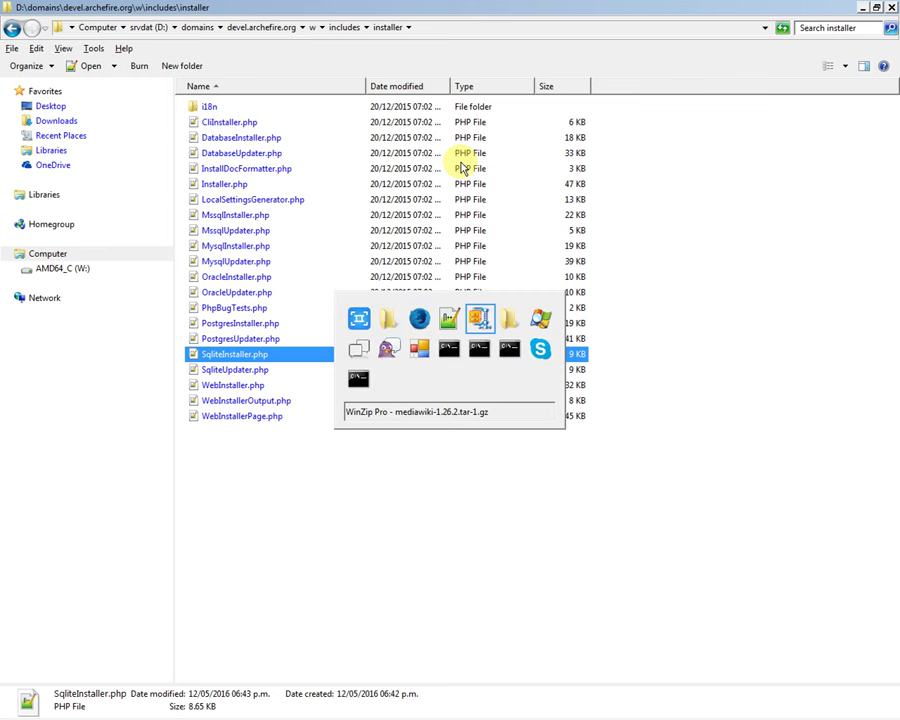
pyautogui.hotkey('alt', 'Tab')
pyautogui.hotkey('alt', 'Tab')
pyautogui.press('Tab')
pyautogui.press('Escape')
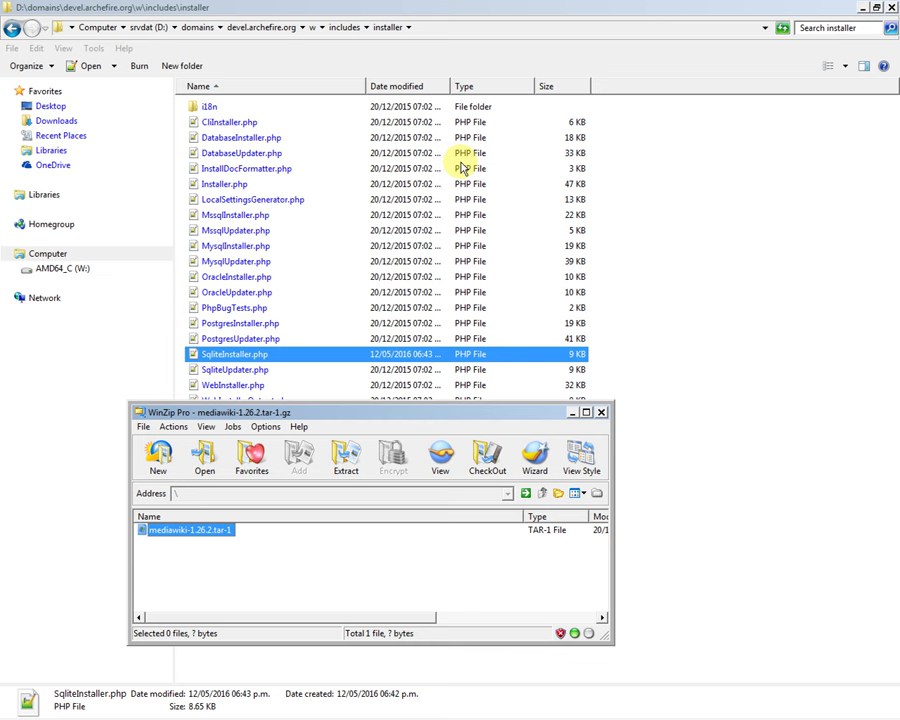
pyautogui.hotkey('alt', 'Tab')
pyautogui.hotkey('alt', 'Up')
pyautogui.hotkey('alt', 'Up')
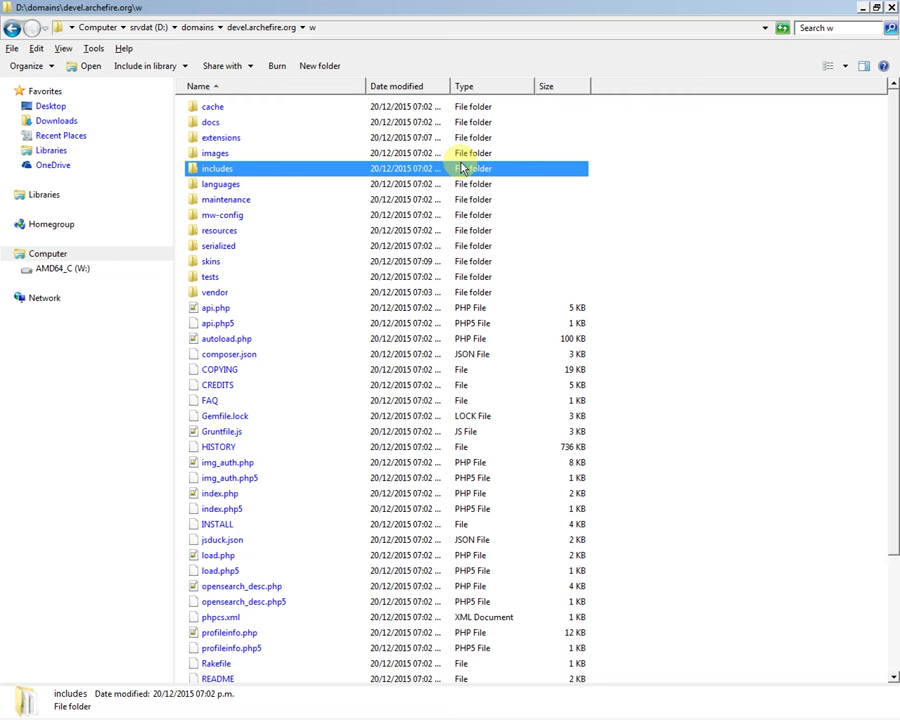
pyautogui.hotkey('alt', 'Up')
pyautogui.press('F2')
pyautogui.write('mediawiki-')
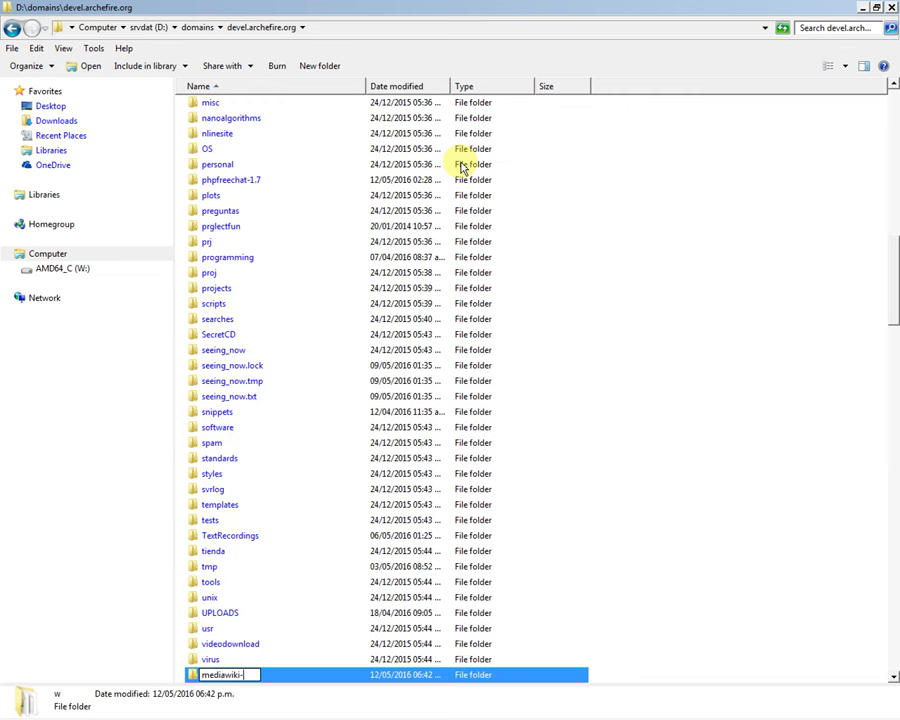
pyautogui.hotkey('alt', 'Tab')
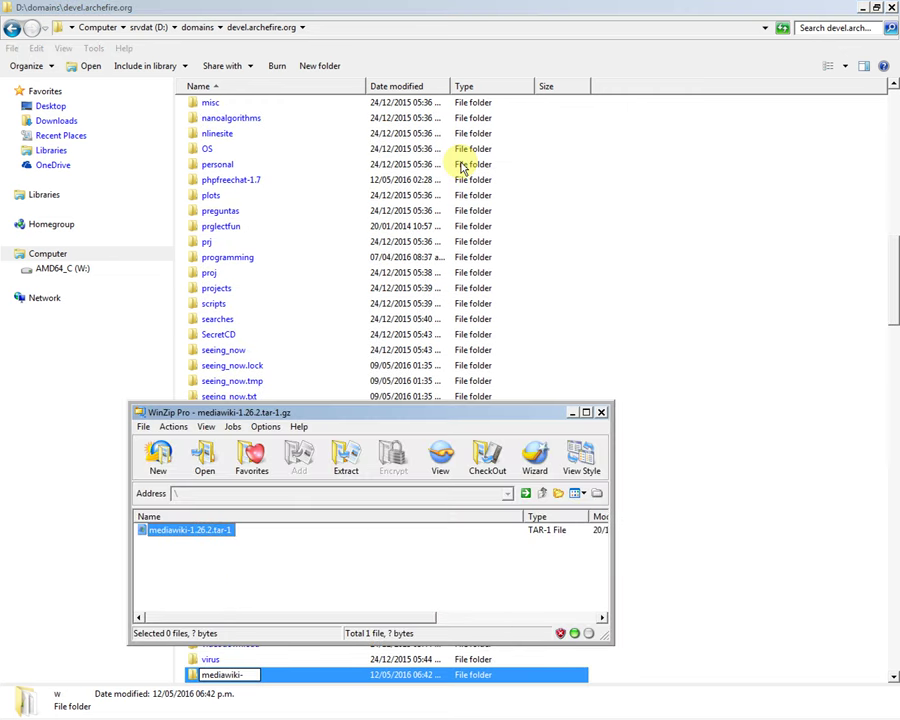
pyautogui.hotkey('alt', 'Tab')
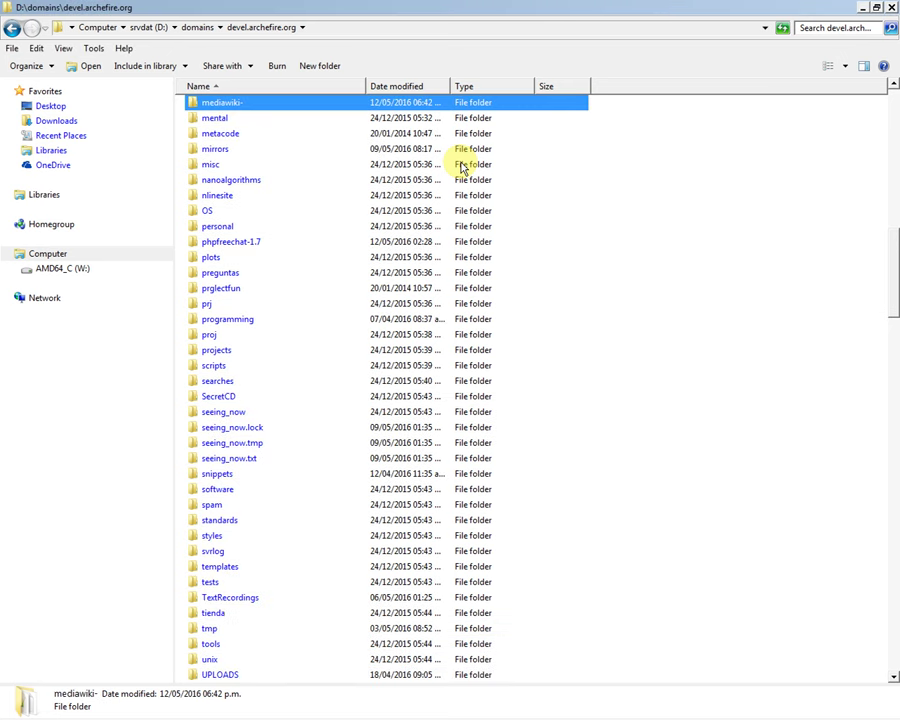
# - Complete the folder name as 'mediawiki-1.26.2'
pyautogui.press('F2')
pyautogui.press('End')
pyautogui.write('1.26')
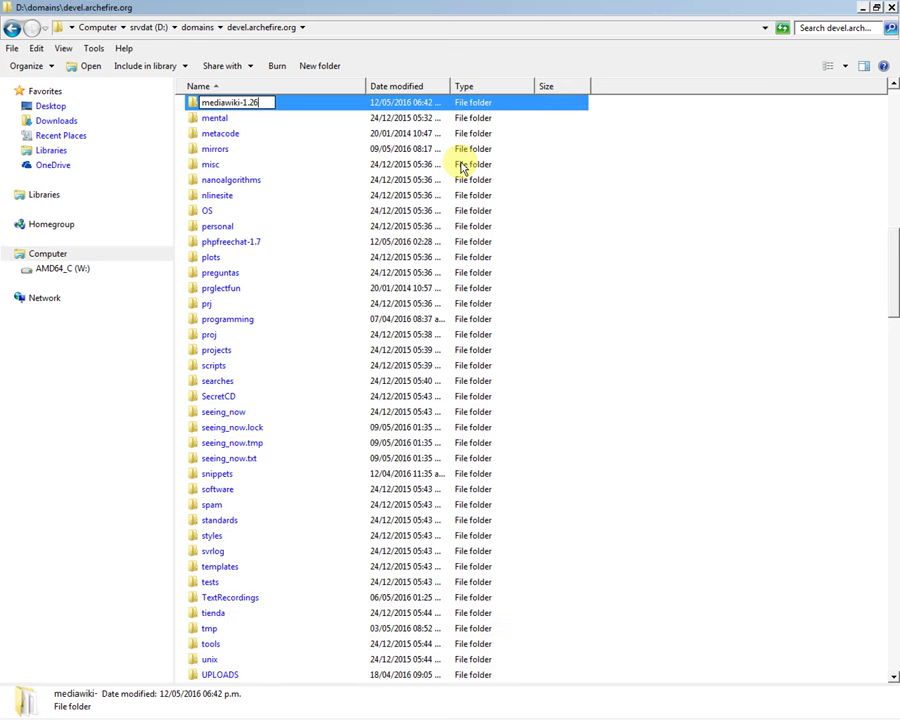
pyautogui.write('.2')
pyautogui.press('Return')
pyautogui.hotkey('alt', 'Tab')
pyautogui.hotkey('alt', 'Tab')
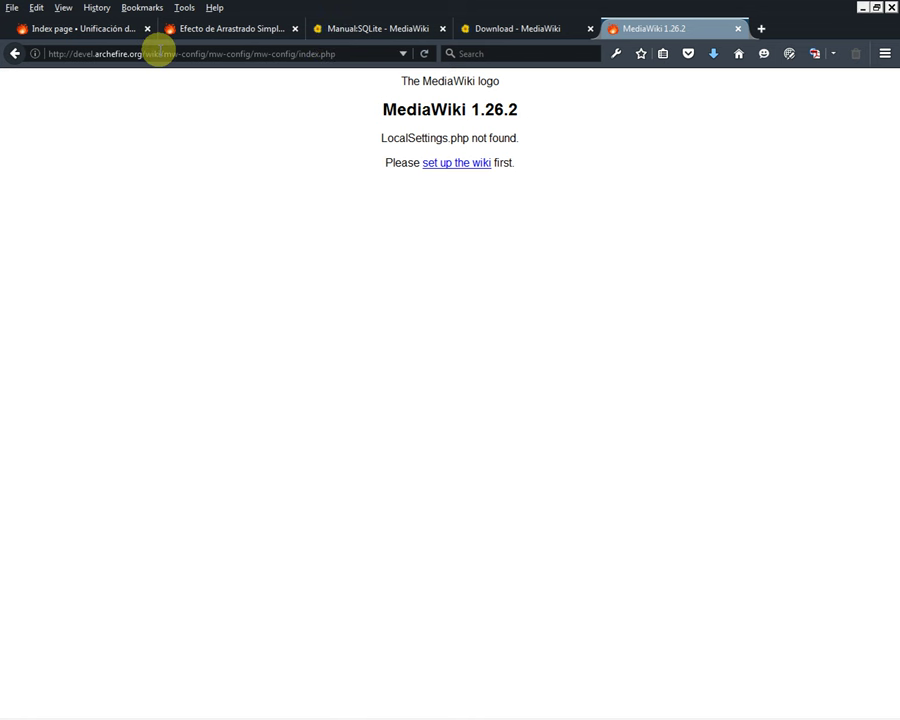
# - Point the browser address at the mediawiki-1.26.2 path and start the wiki setup
pyautogui.moveTo(158, 50); pyautogui.dragTo(168, 77)
pyautogui.write('mediawiki-1.26.2')
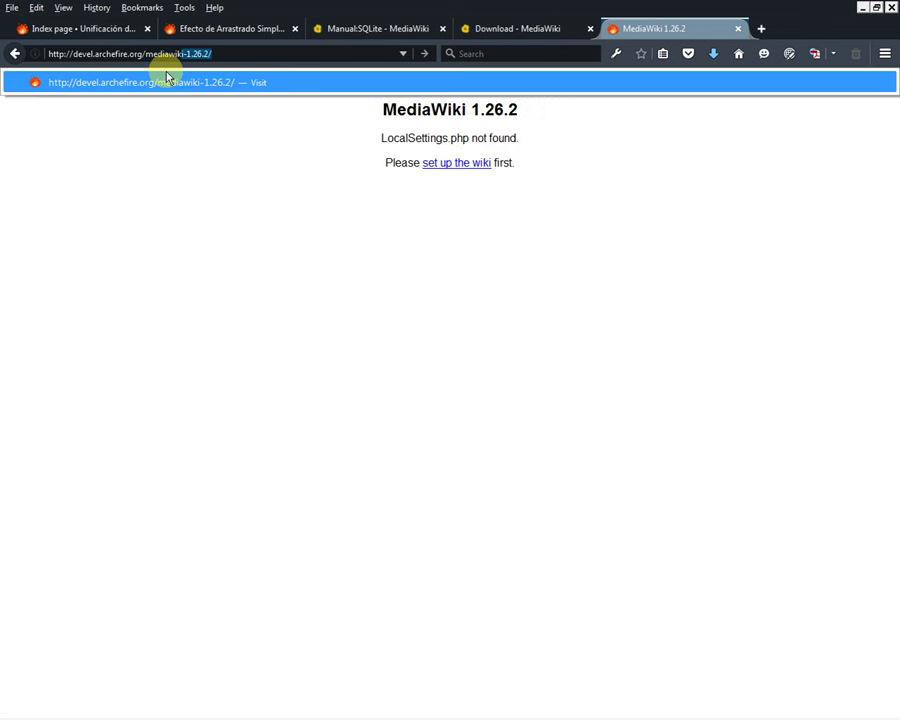
pyautogui.press('Return')
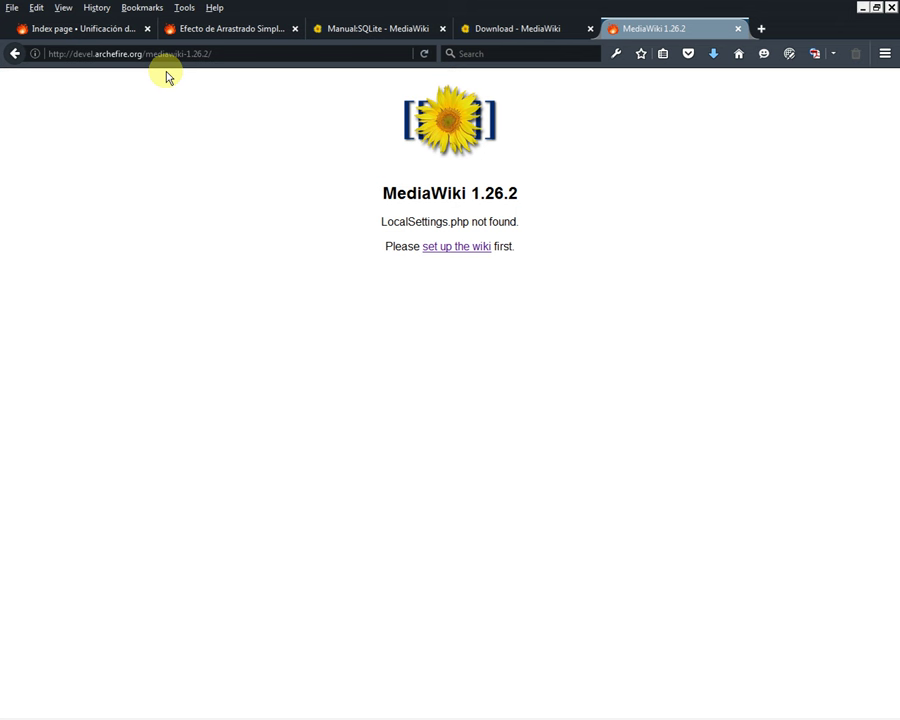
pyautogui.click(455, 247)
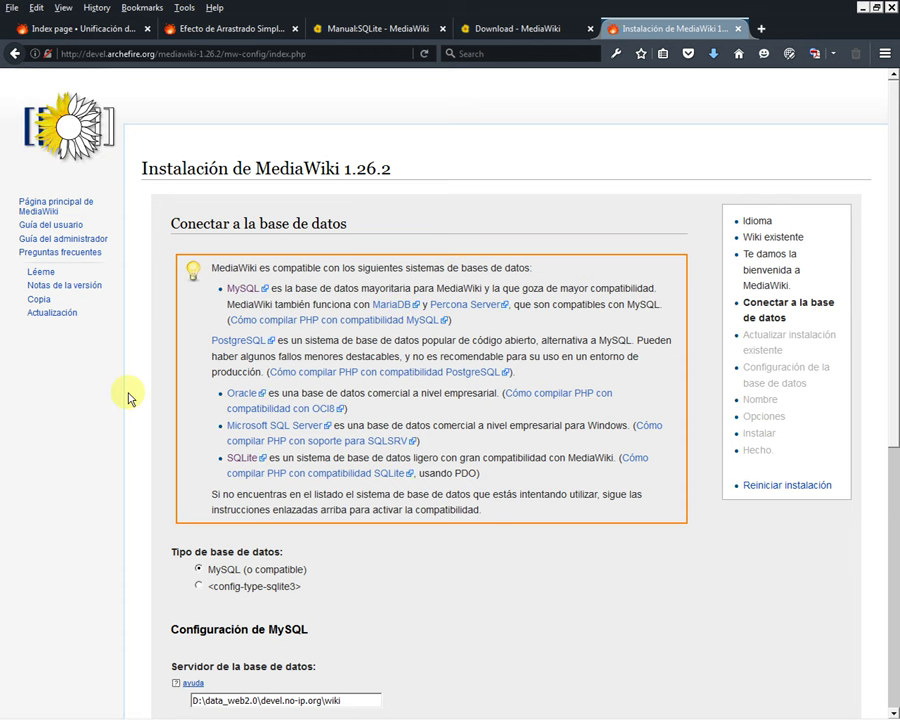
# - Choose SQLite as the database type and paste the wiki data folder path as its directory
pyautogui.scroll(-1, 128, 397)
pyautogui.scroll(-1, 140, 410)
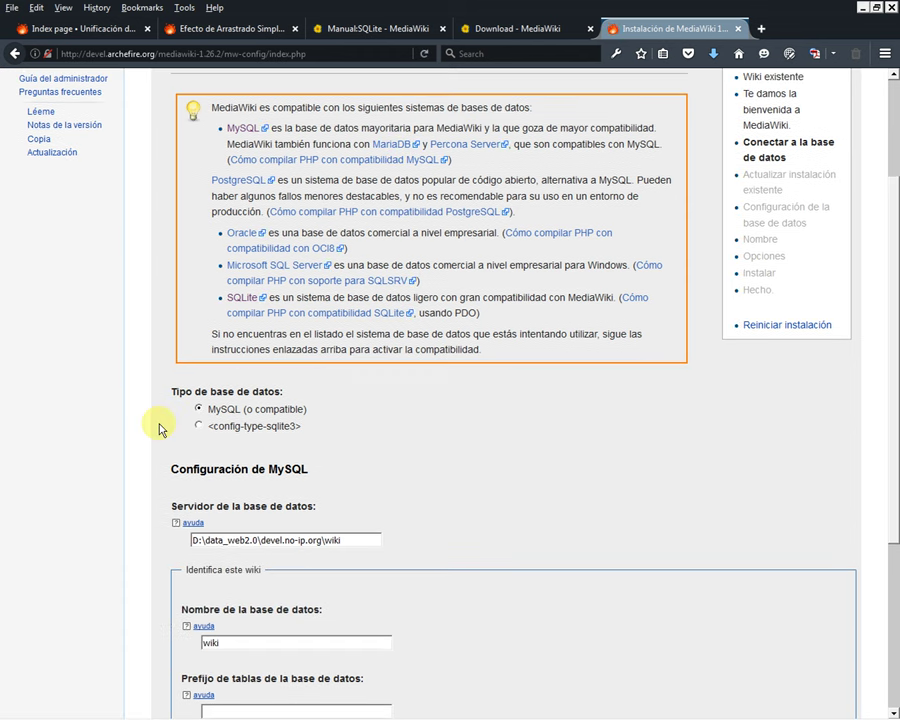
pyautogui.click(236, 427)
pyautogui.hotkey('alt', 'Tab')
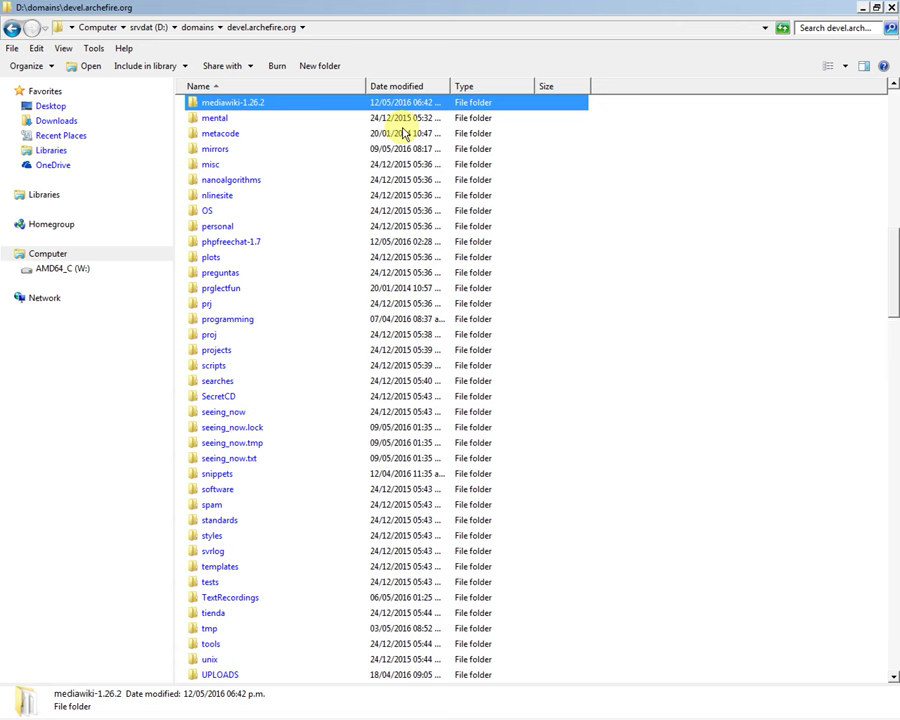
pyautogui.hotkey('alt', 'Left')
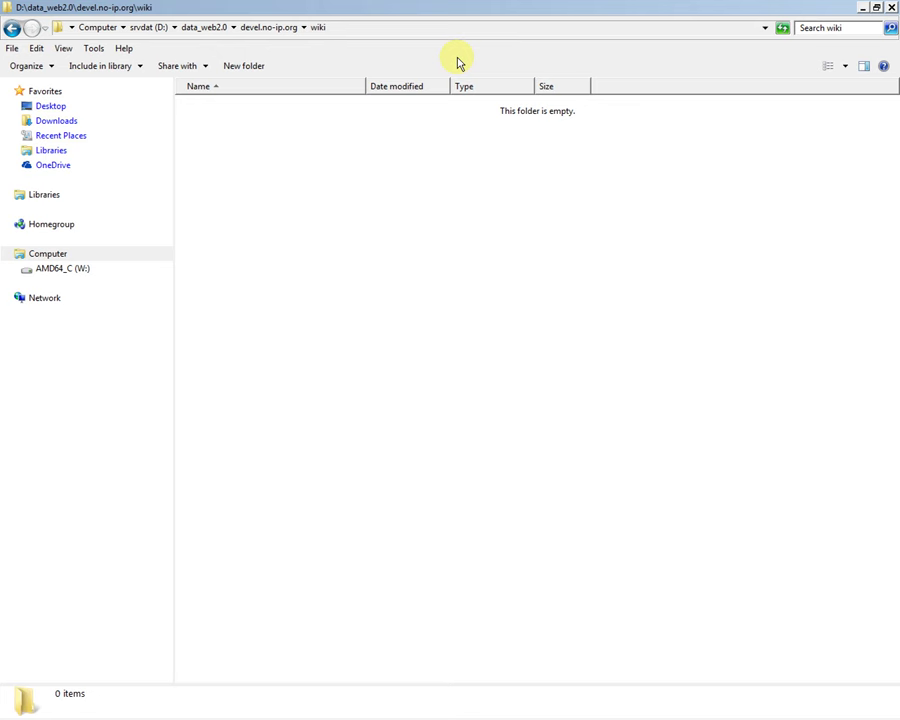
pyautogui.click(480, 26)
pyautogui.hotkey('ctrl', 'c')
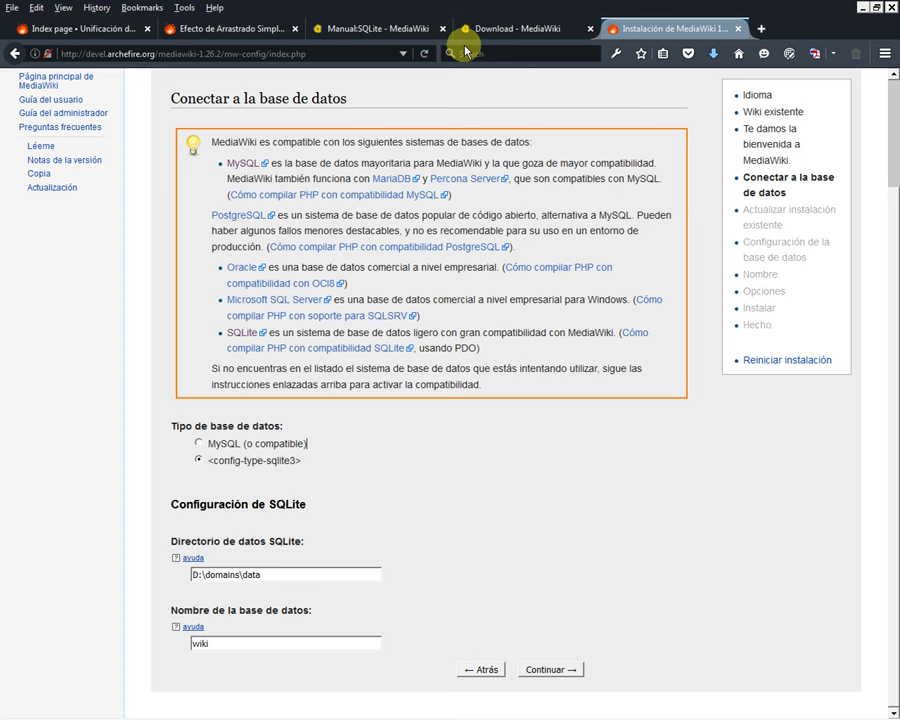
pyautogui.hotkey('alt', 'Tab')
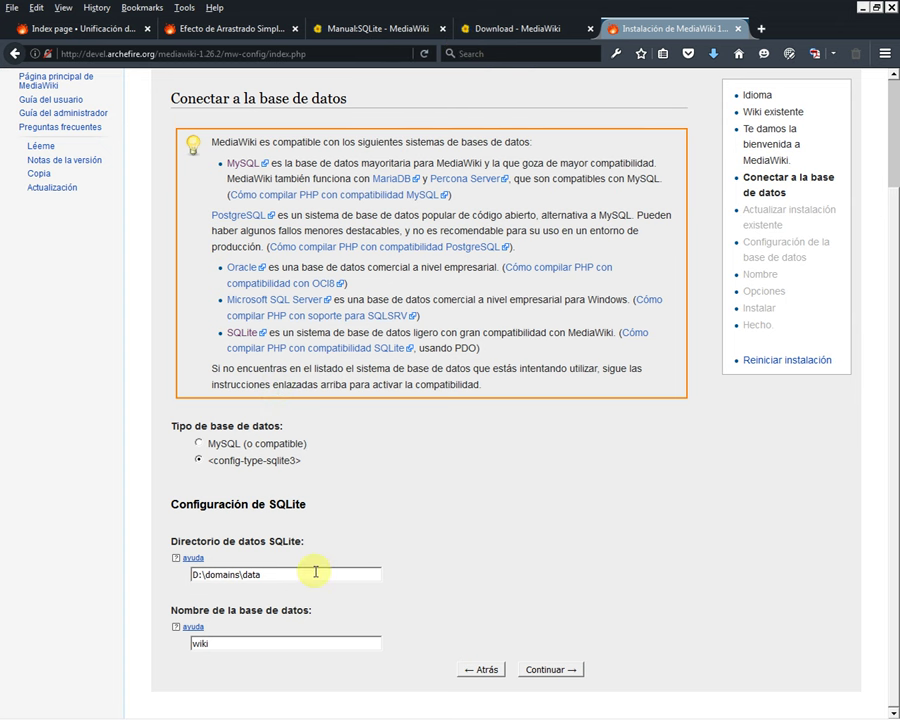
pyautogui.tripleClick(315, 574)
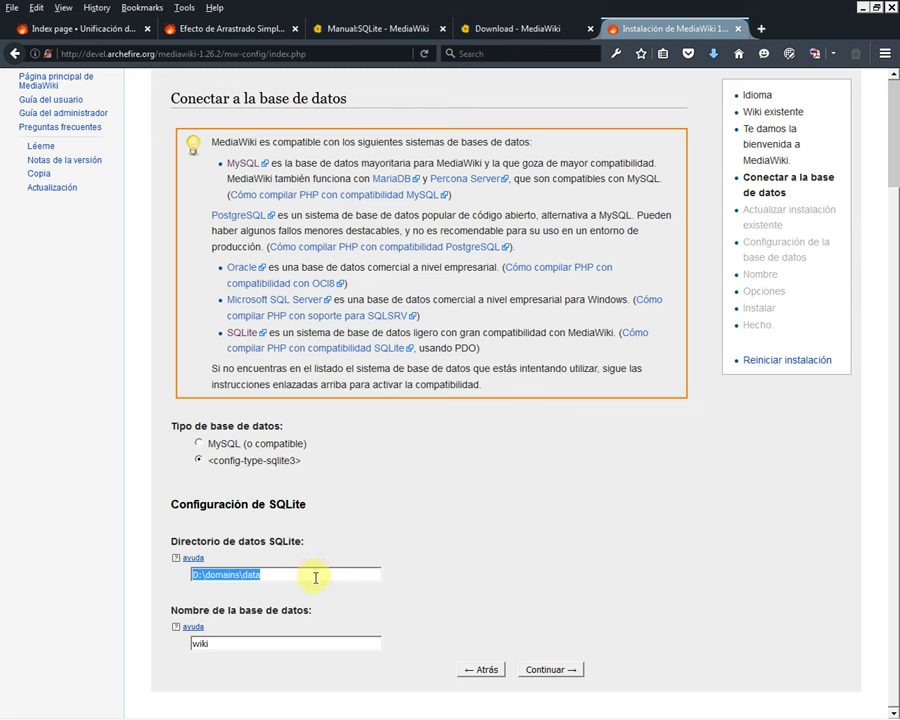
pyautogui.hotkey('ctrl', 'v')
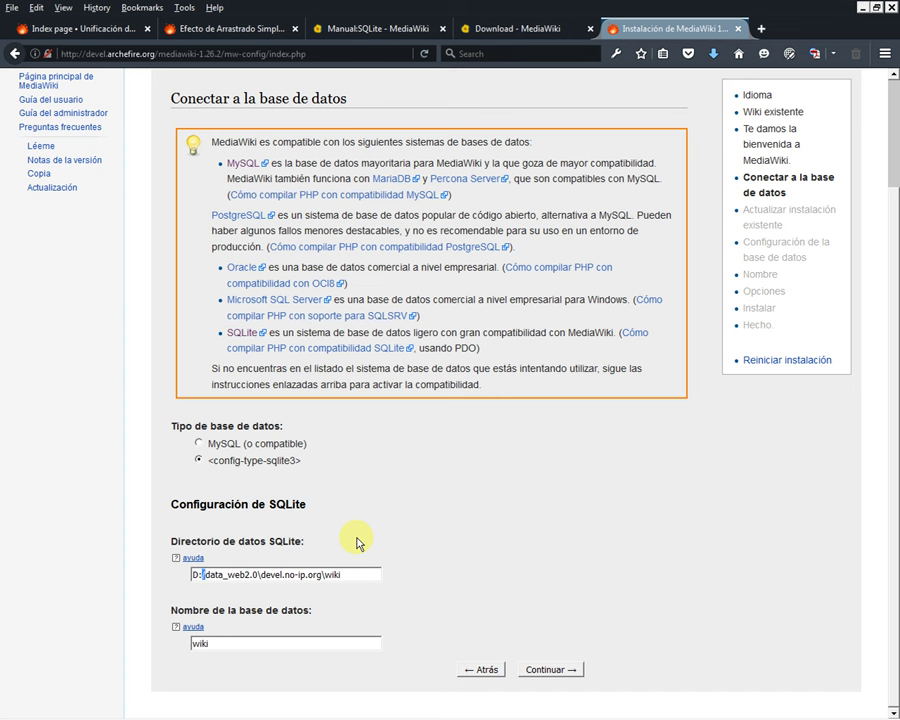
# - Replace the path's backslashes with slashes, giving D:/data_web2.0/devel.no-ip.org/wiki
pyautogui.press('Delete')
pyautogui.write('/')
pyautogui.press('Right')
pyautogui.press('Right')
pyautogui.press('Right')
pyautogui.press('Right')
pyautogui.press('Right')
pyautogui.press('Right')
pyautogui.press('Right')
pyautogui.press('Right')
pyautogui.press('Right')
pyautogui.press('Right')
pyautogui.press('Right')
pyautogui.press('Delete')
pyautogui.write('/')
pyautogui.press('Right')
pyautogui.press('Right')
pyautogui.press('Right')
pyautogui.press('Right')
pyautogui.press('Right')
pyautogui.press('Right')
pyautogui.press('Right')
pyautogui.press('Right')
pyautogui.press('Right')
pyautogui.press('Right')
pyautogui.press('Right')
pyautogui.press('Right')
pyautogui.press('Right')
pyautogui.press('Right')
pyautogui.press('Right')
pyautogui.press('Delete')
pyautogui.write('/')
# - Move to the Nombre step and name the wiki 'Recursos de Desarrollo'
pyautogui.click(549, 671)
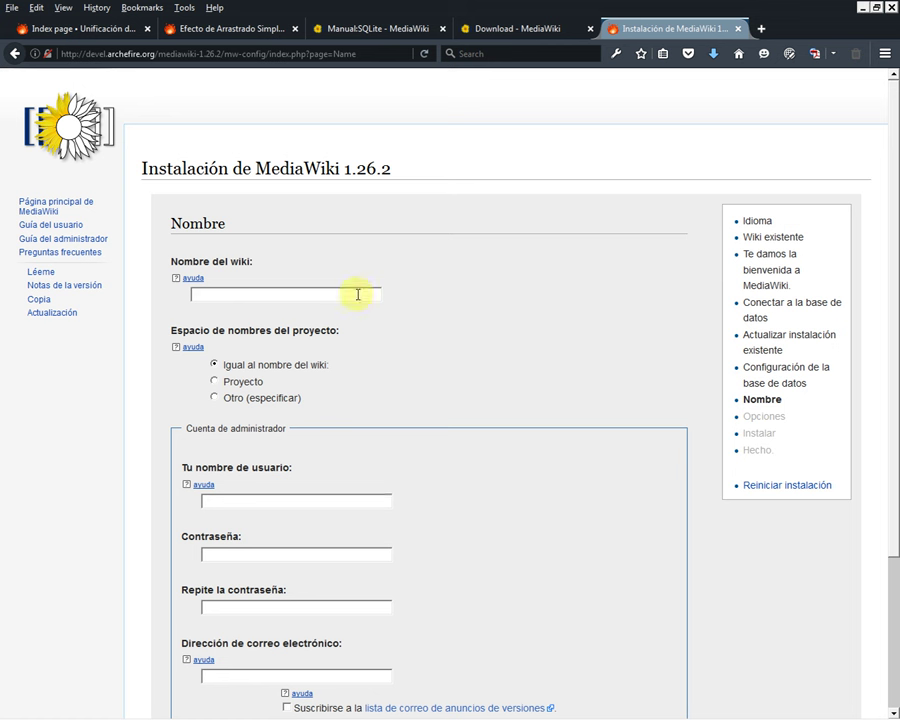
pyautogui.write('Recursos de ')
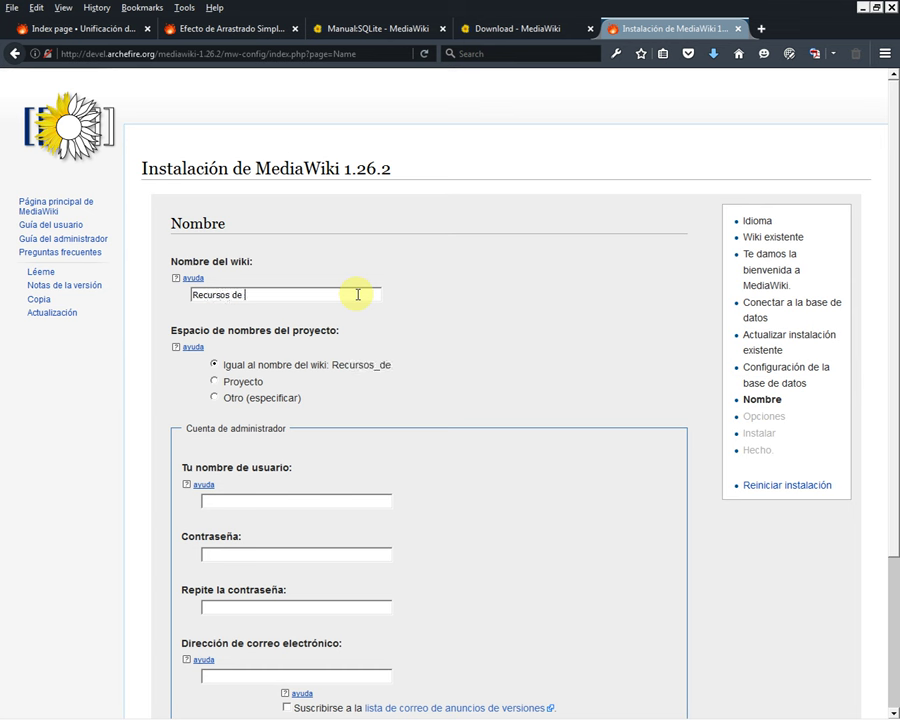
pyautogui.write('Desarrollo')
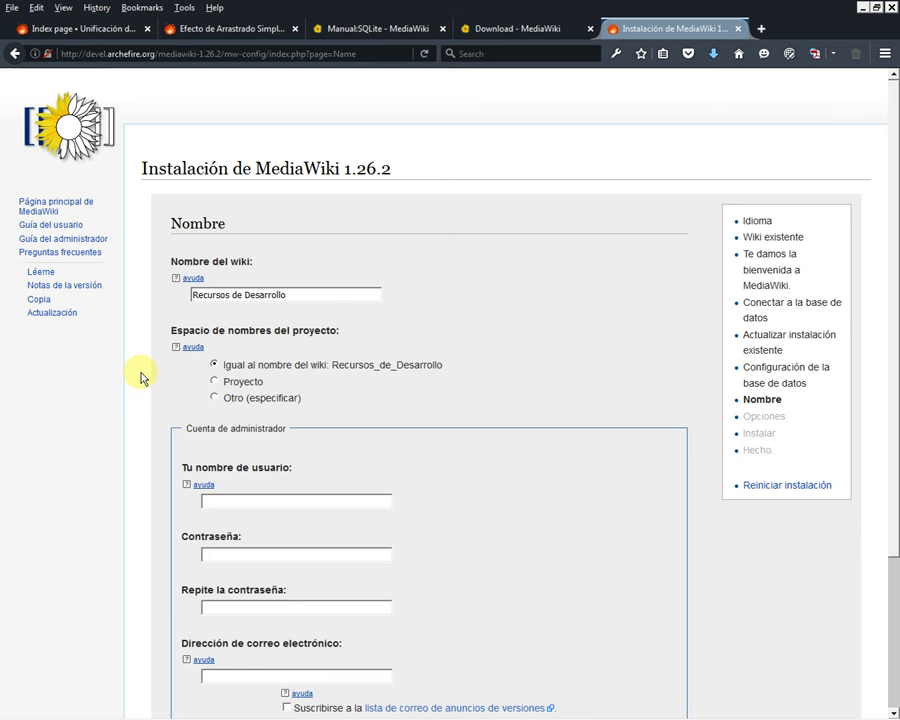
pyautogui.scroll(-1, 141, 378)
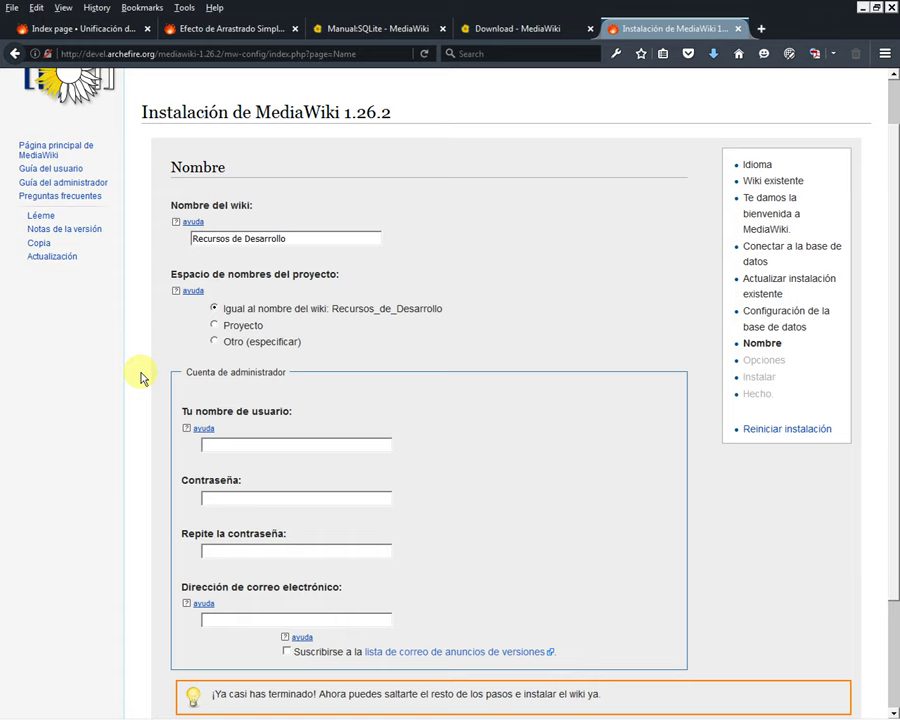
pyautogui.scroll(-2, 141, 378)
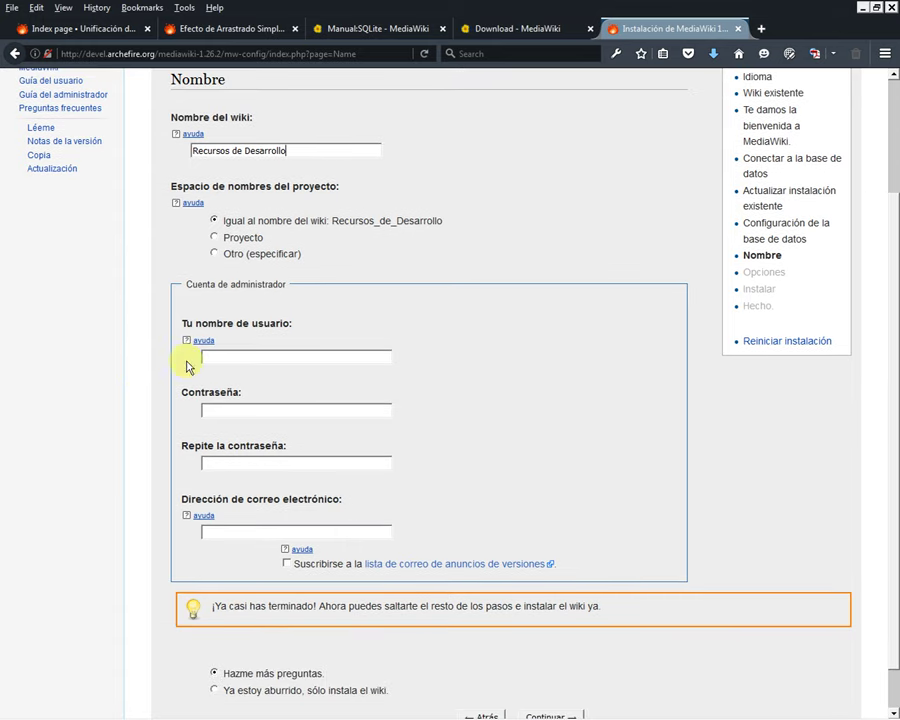
# - Enter the administrator username and type the password into both password fields
pyautogui.click(255, 358)
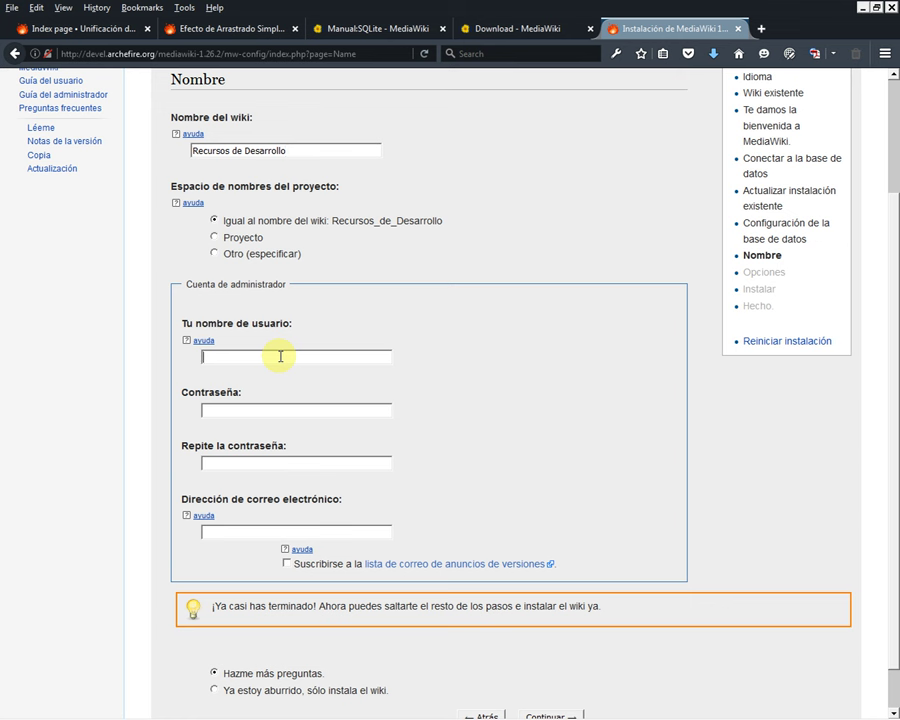
pyautogui.write('~')
pyautogui.press('Tab')
pyautogui.hotkey('ctrl', 'v')
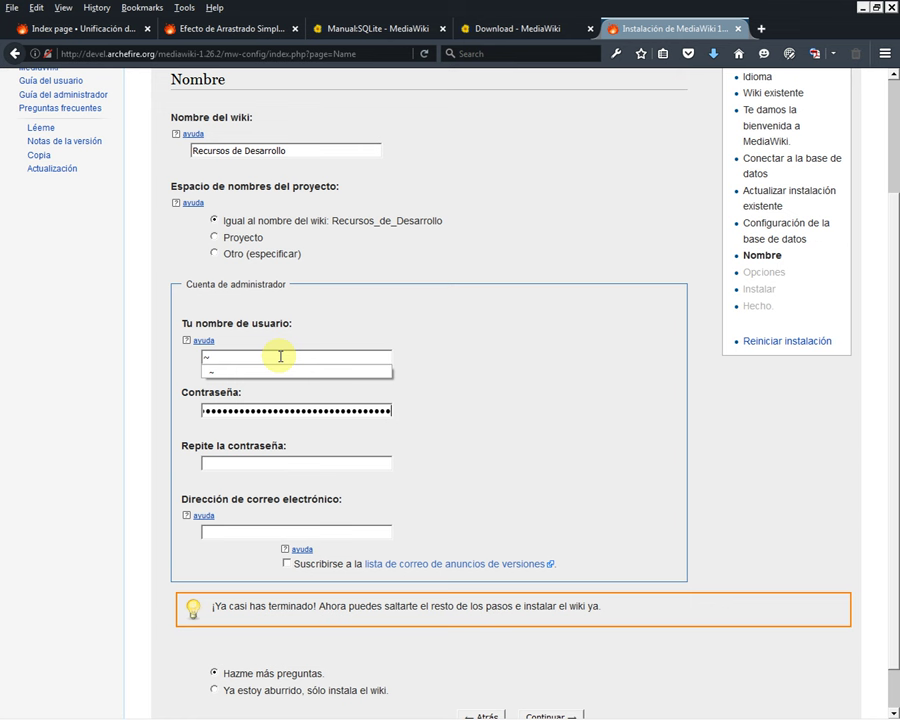
pyautogui.hotkey('ctrl', 'a')
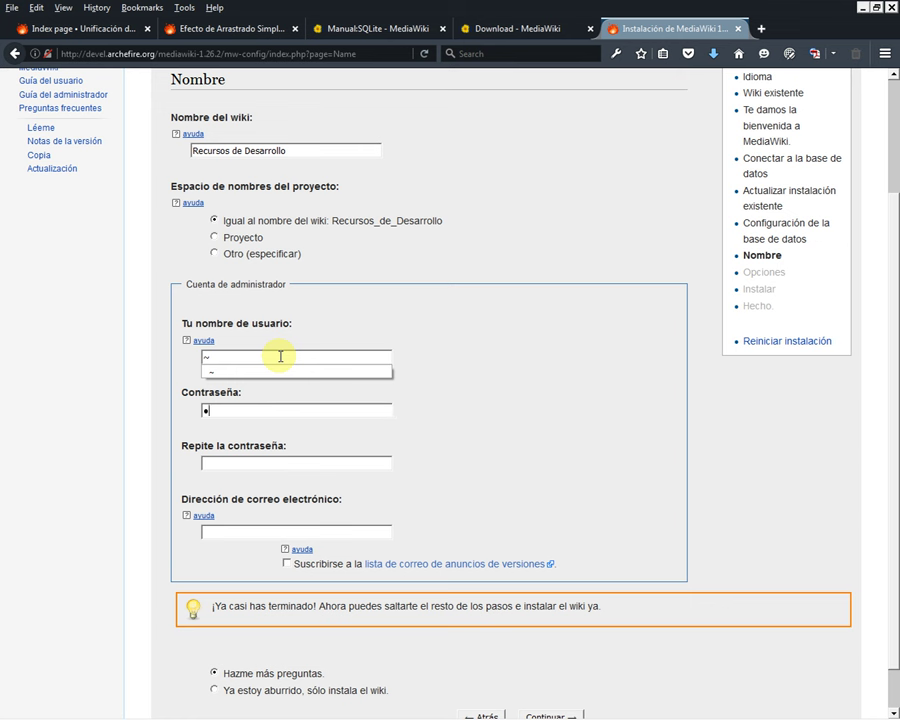
pyautogui.press('Tab')
# - Fill in the administrator's e-mail address and subscribe to the release announcements list
pyautogui.press('Tab')
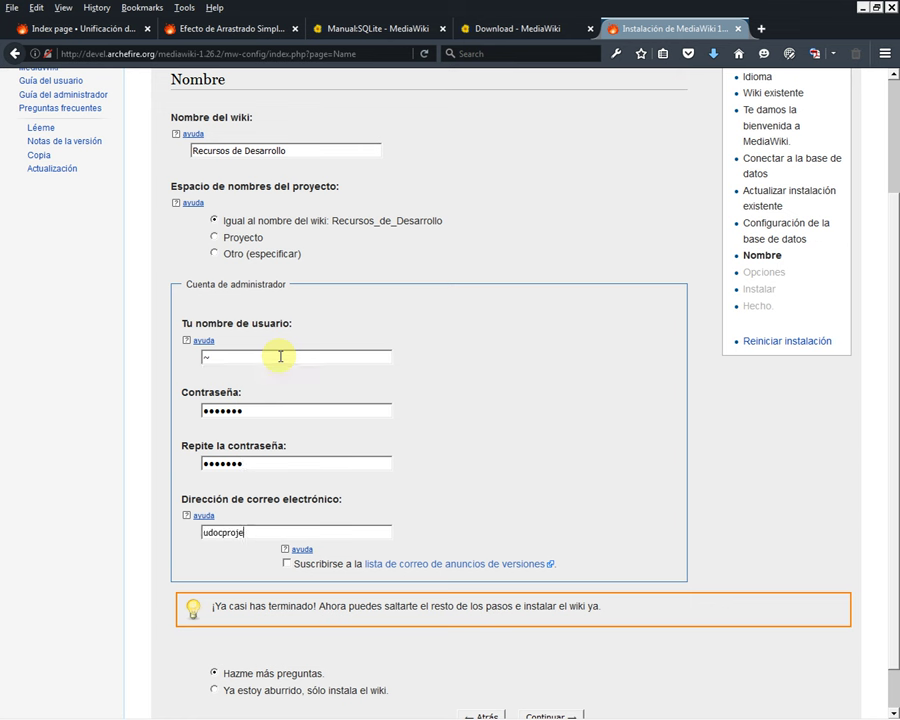
pyautogui.rightClick(288, 356)
pyautogui.click(228, 572)
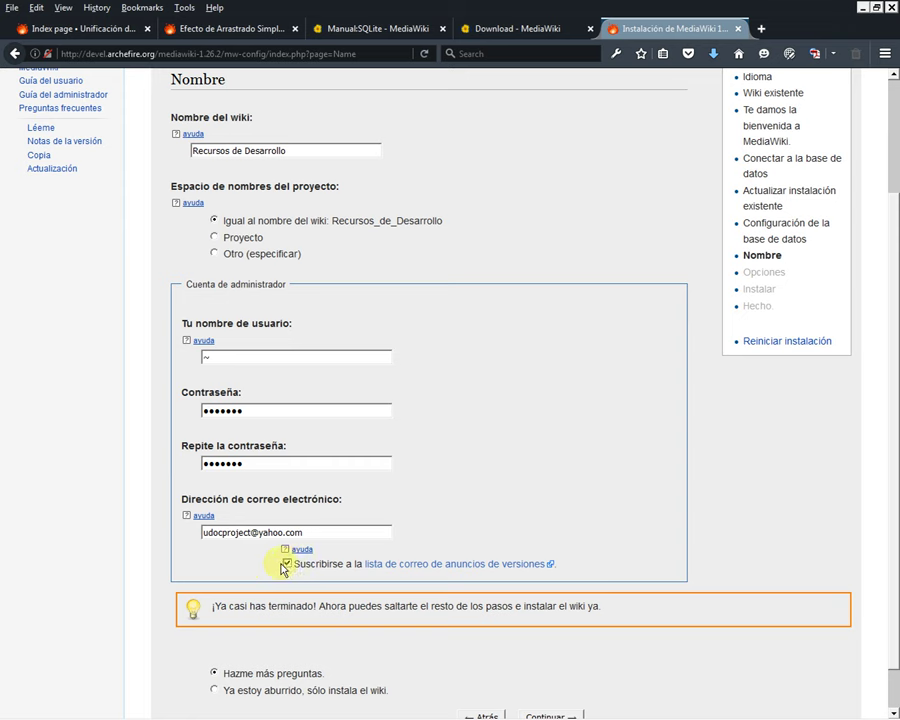
pyautogui.scroll(-1, 228, 568)
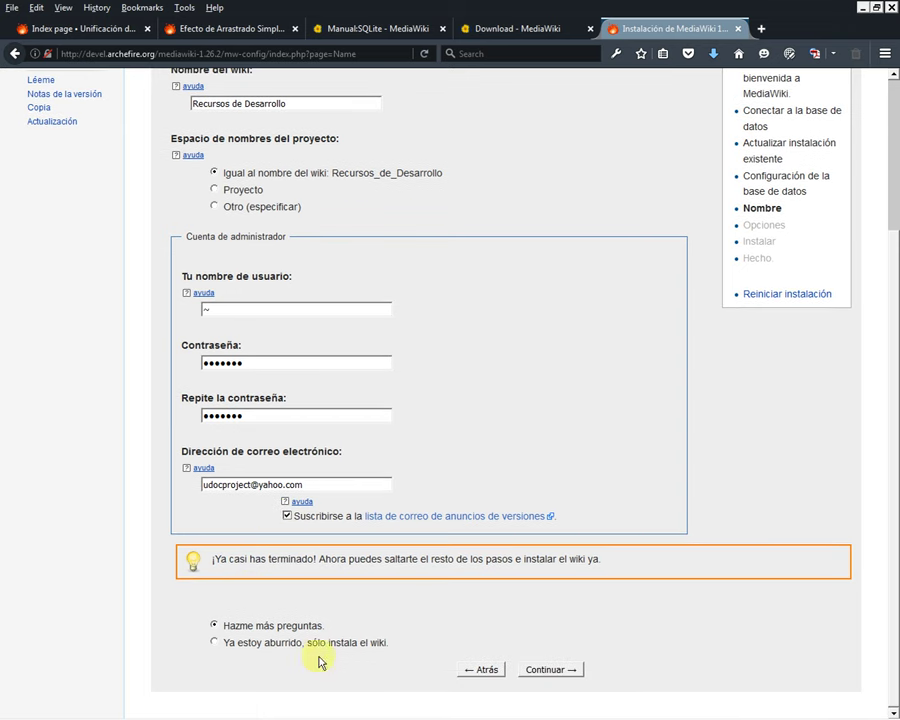
# - Submit the Nombre page and accept Firefox's offer to update the saved login
pyautogui.click(566, 672)
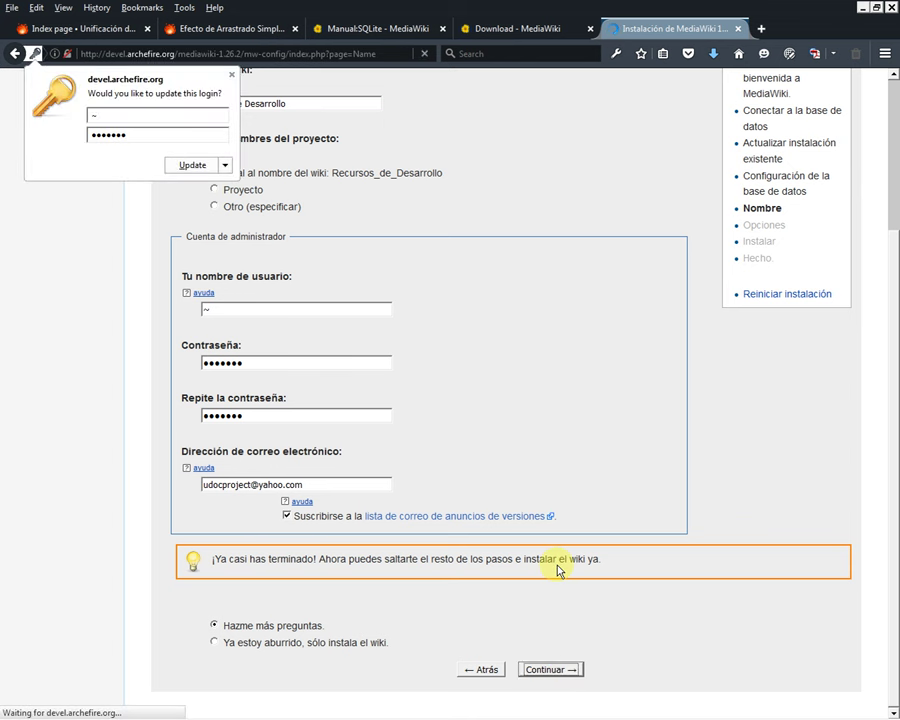
pyautogui.click(190, 166)
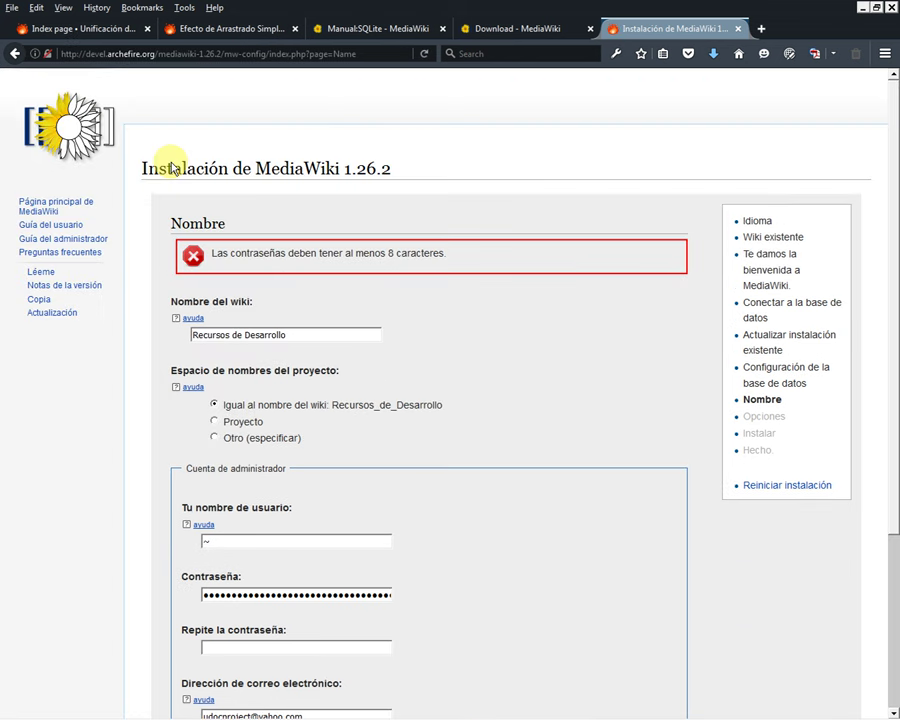
pyautogui.scroll(-3, 174, 360)
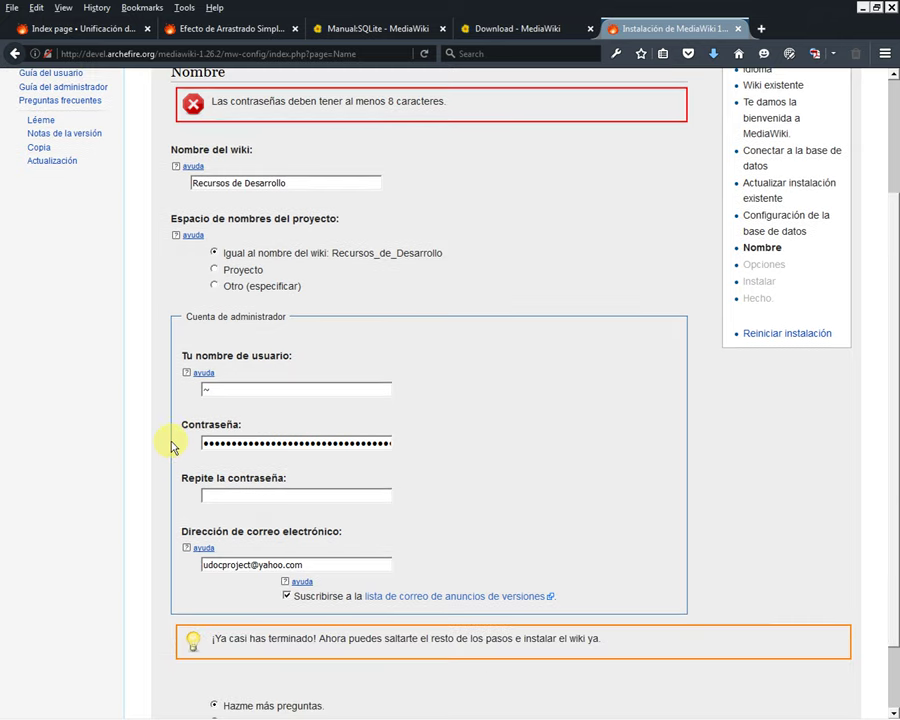
# - Replace the administrator password with a 13-character one in both fields, then resubmit
pyautogui.doubleClick(226, 442)
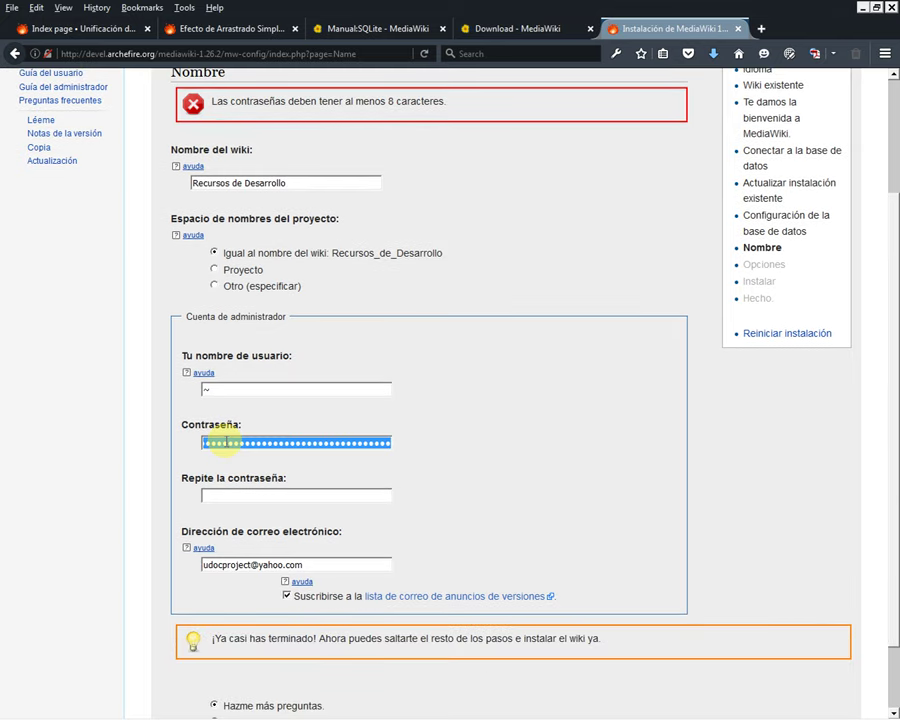
pyautogui.write('a')
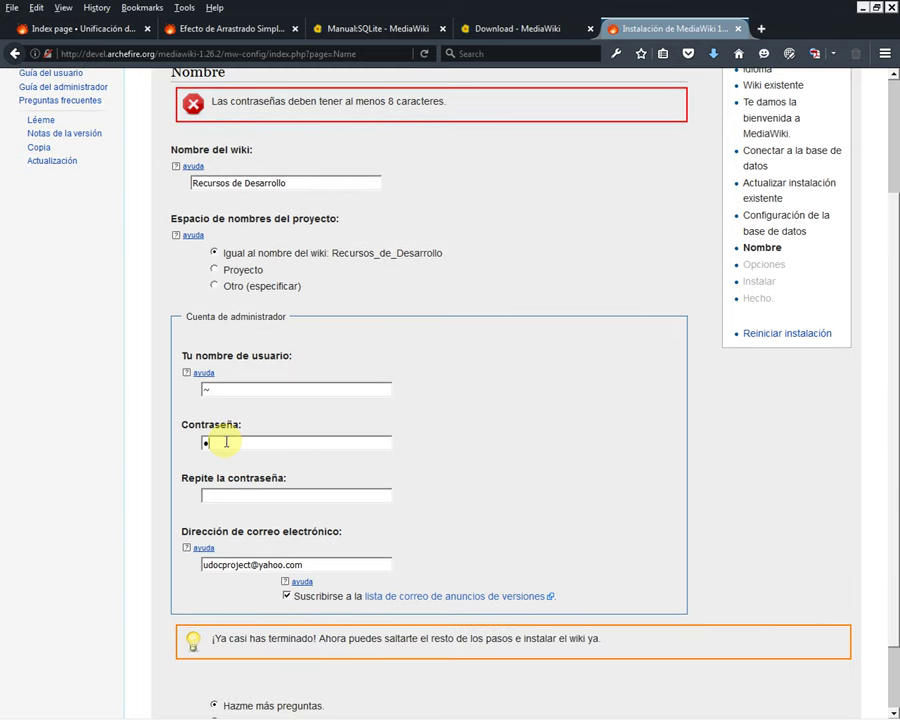
pyautogui.write('aaaaaaaaaaaa')
pyautogui.press('Tab')
pyautogui.write('aaaaaaaaaaaaa')
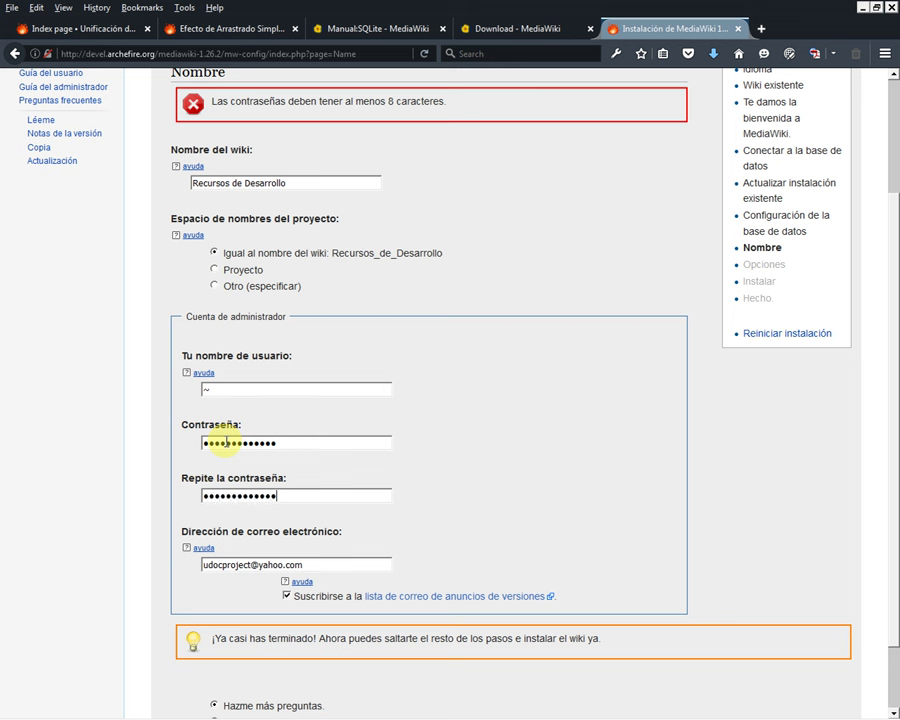
pyautogui.scroll(-2, 225, 482)
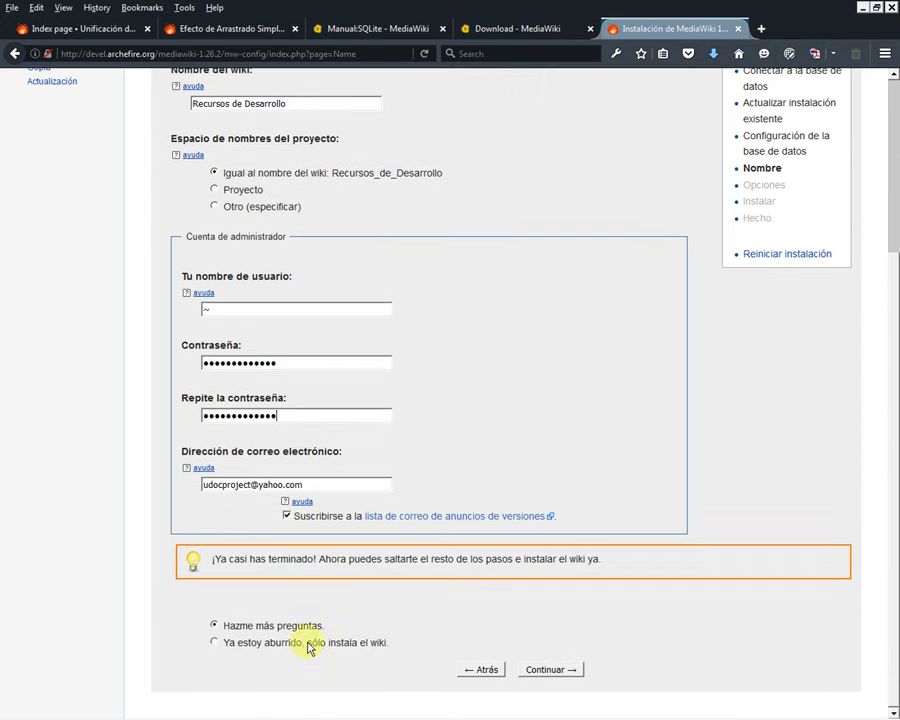
pyautogui.click(564, 669)
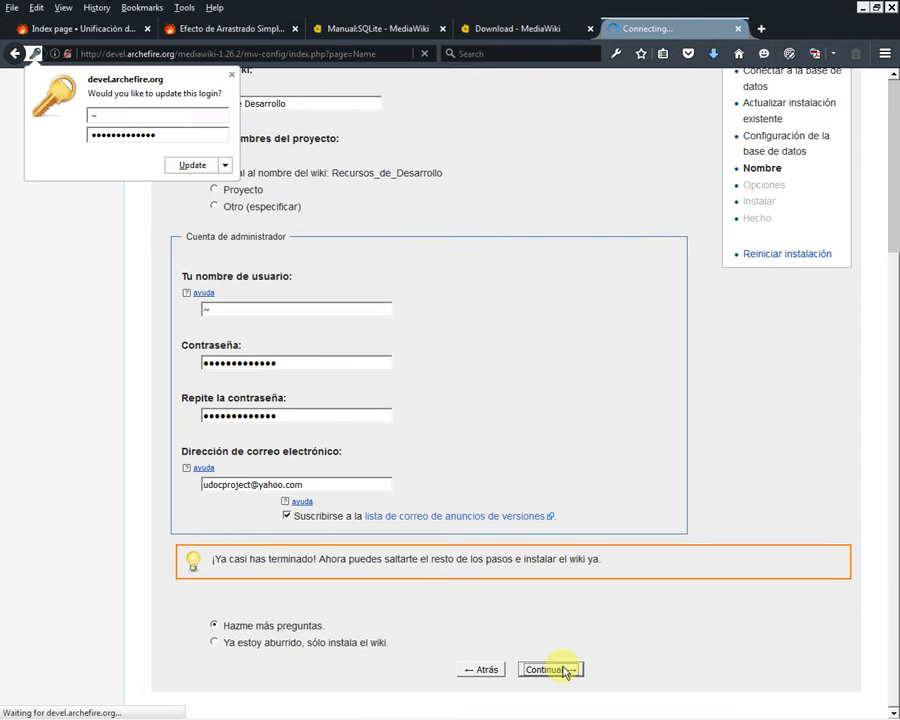
pyautogui.click(186, 166)
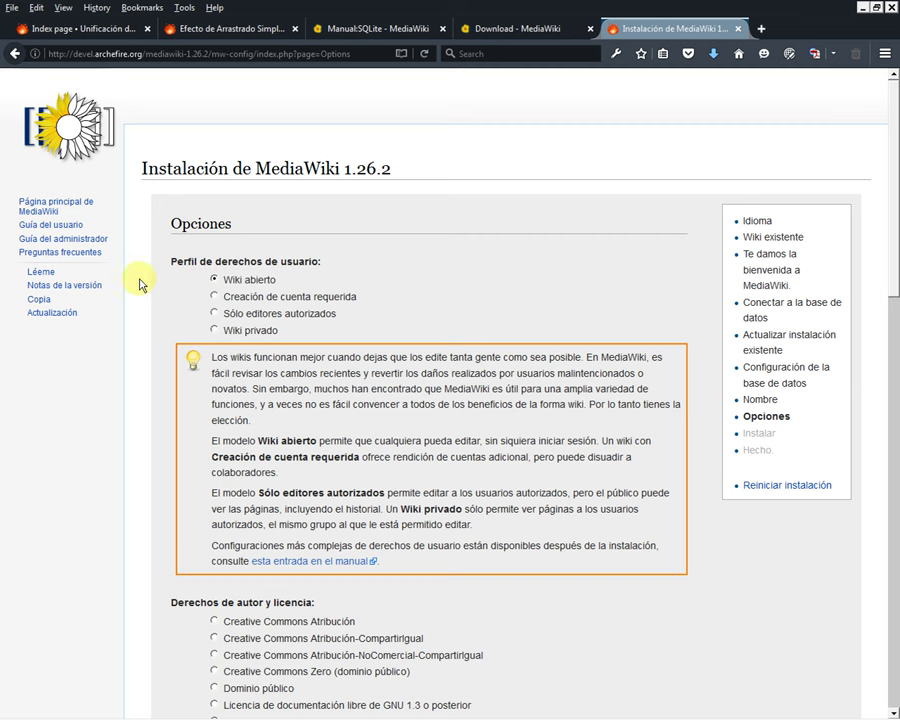
# - Choose Dominio público as the wiki's copyright licence instead of Pie sin licencia
pyautogui.scroll(-5, 137, 281)
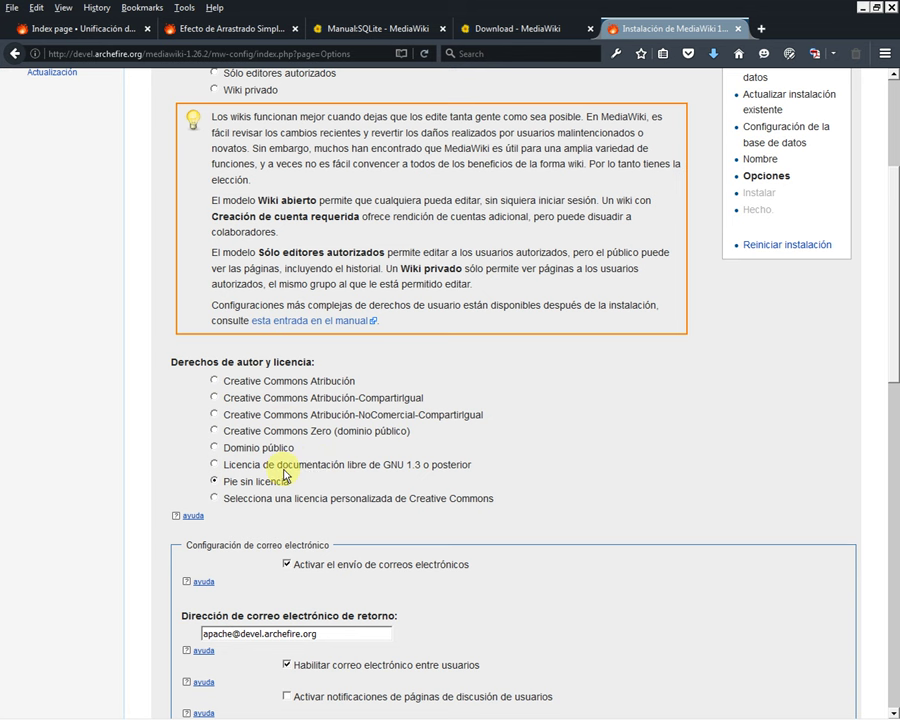
pyautogui.click(270, 448)
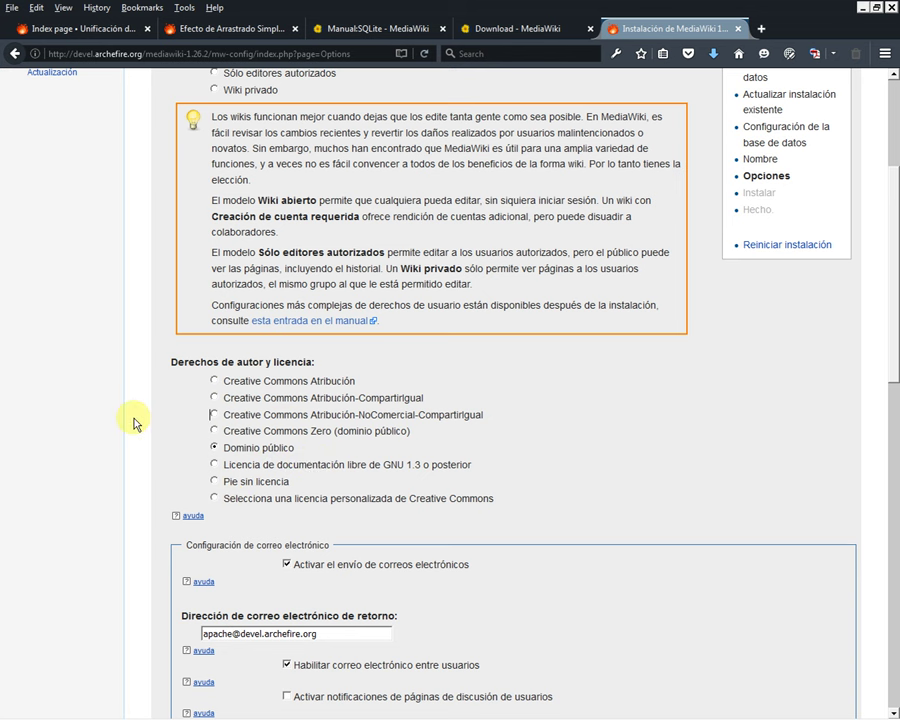
pyautogui.scroll(-4, 133, 420)
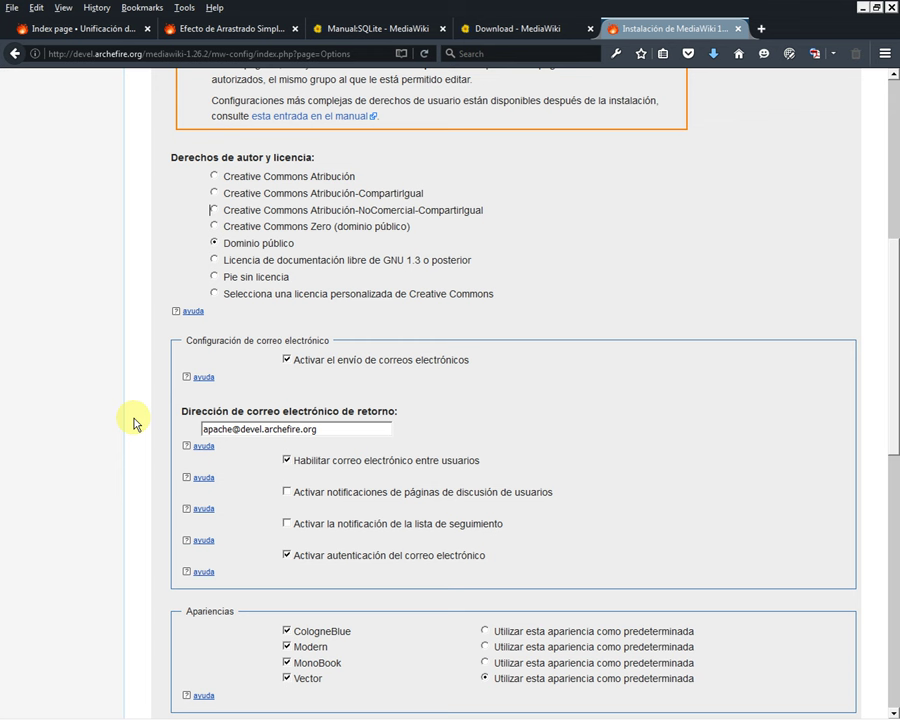
# - Turn on e-mail notifications for talk pages and the watchlist
pyautogui.click(291, 494)
pyautogui.click(287, 523)
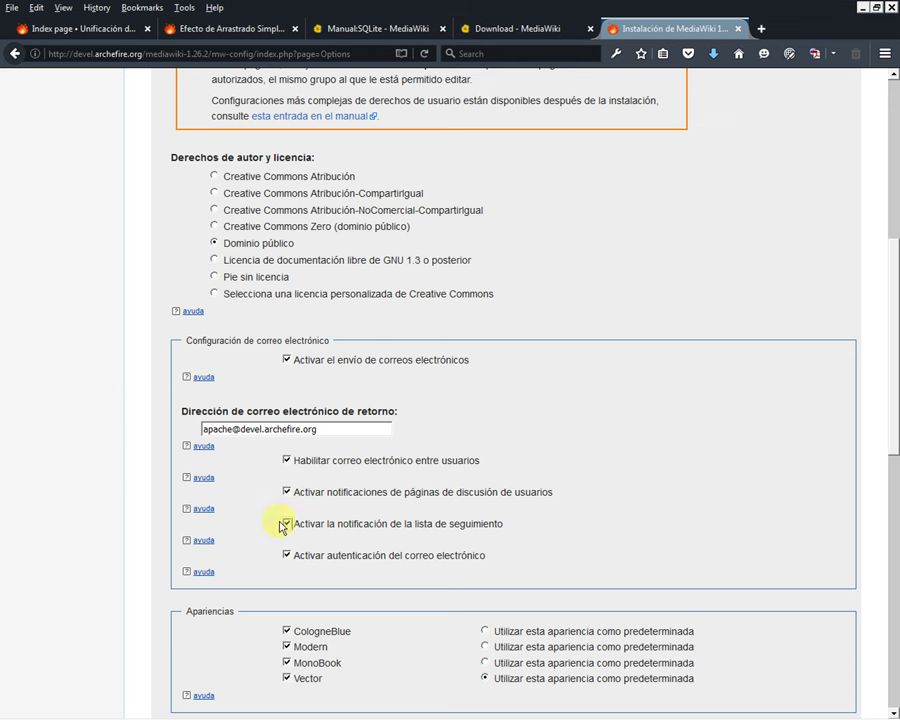
pyautogui.scroll(-2, 273, 527)
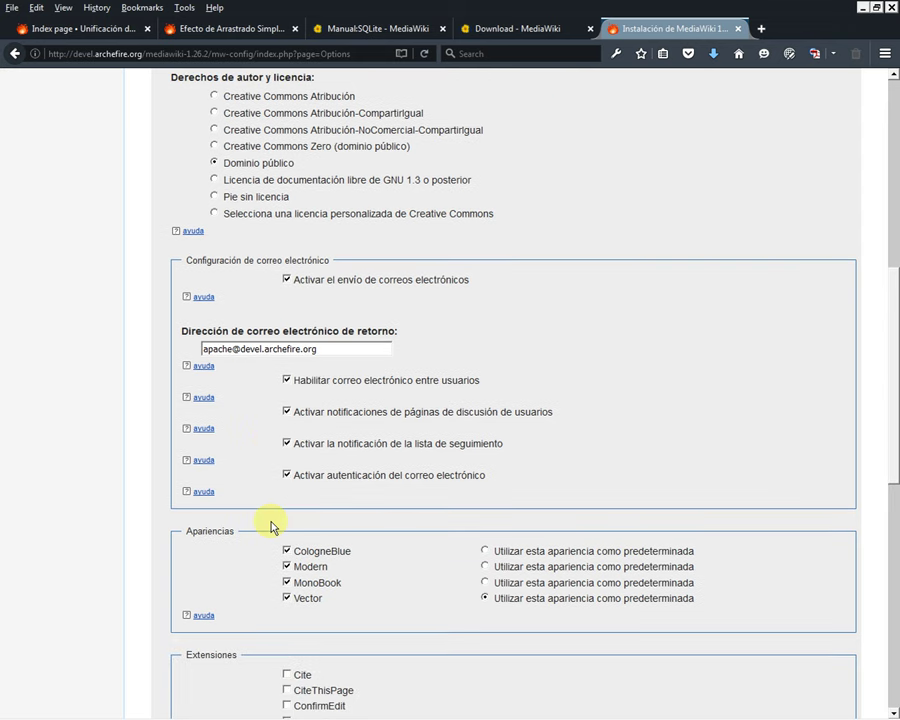
pyautogui.scroll(-5, 273, 527)
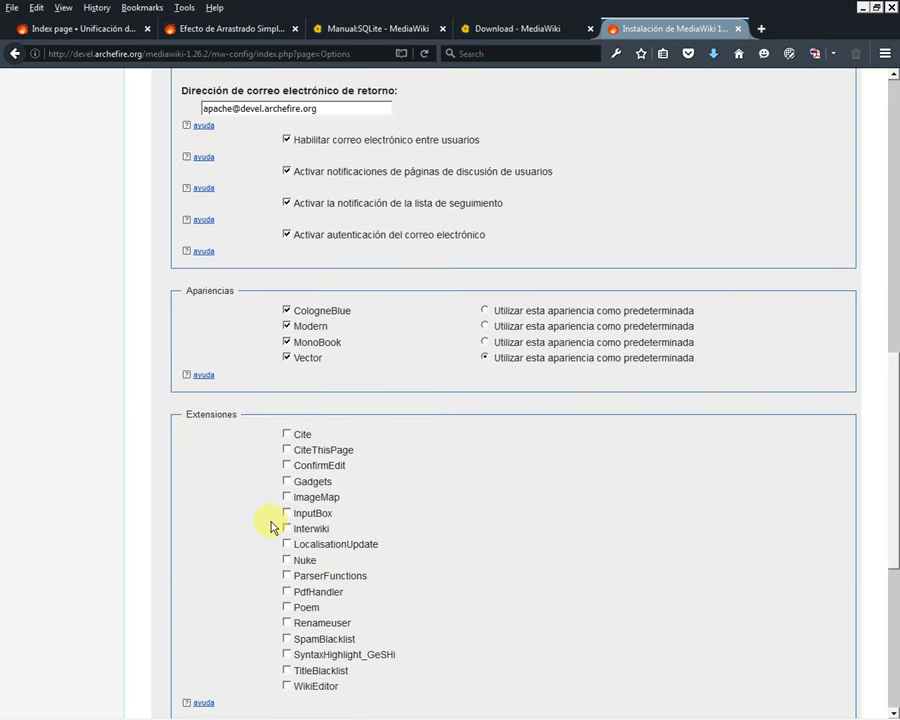
pyautogui.scroll(-2, 273, 527)
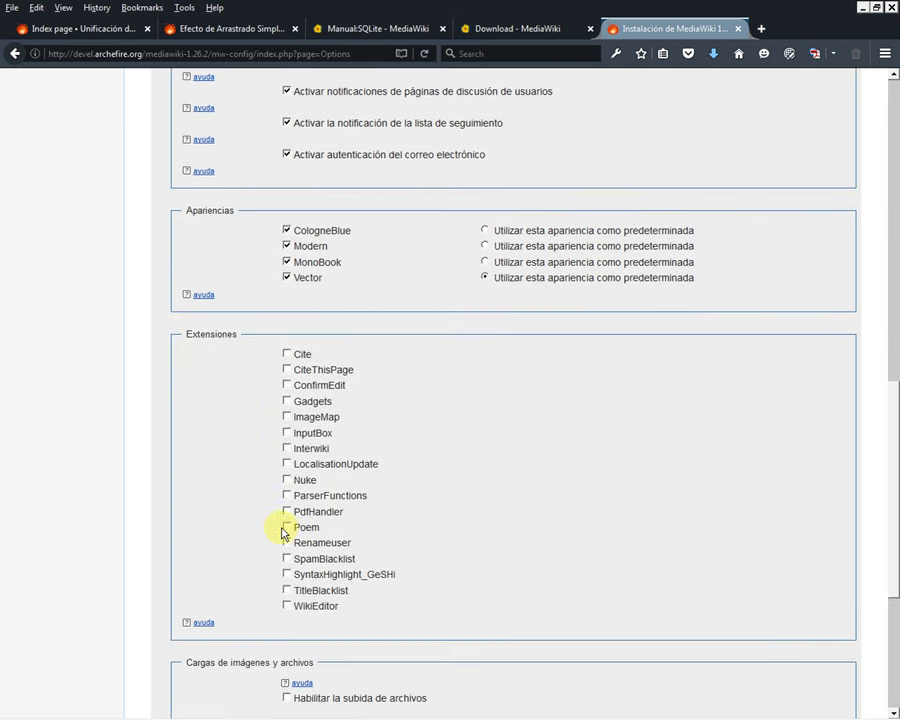
# - Enable WikiEditor, TitleBlacklist, SyntaxHighlight_GeSHi, SpamBlacklist, Renameuser, Poem, PdfHandler, ParserFunctions, Nuke and Interwiki
pyautogui.click(286, 606)
pyautogui.click(286, 590)
pyautogui.click(286, 574)
pyautogui.click(286, 558)
pyautogui.click(286, 542)
pyautogui.click(286, 527)
pyautogui.click(286, 511)
pyautogui.click(286, 495)
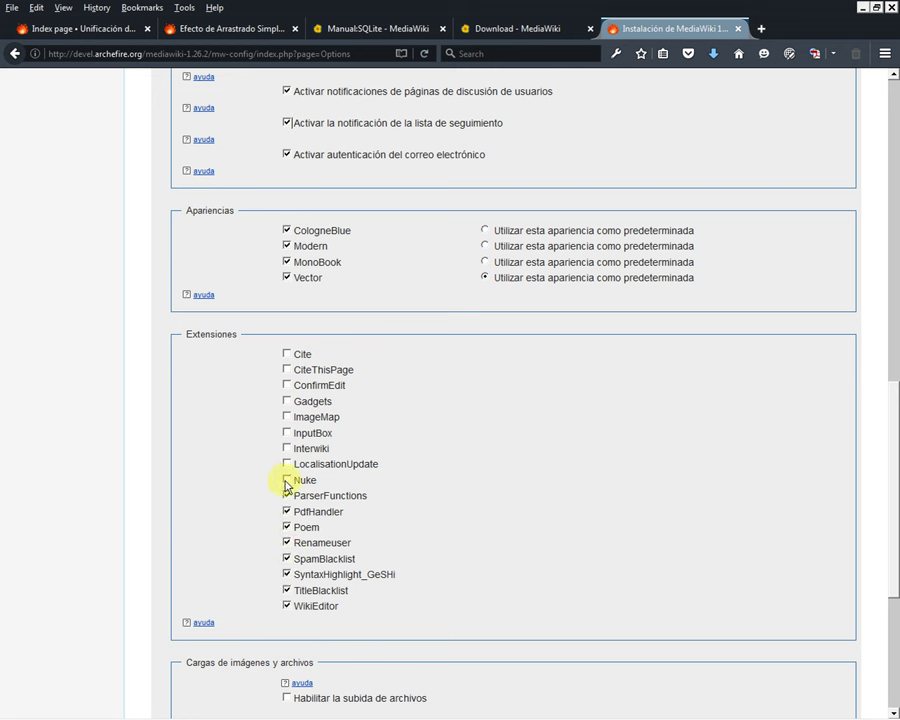
pyautogui.click(286, 480)
pyautogui.click(287, 448)
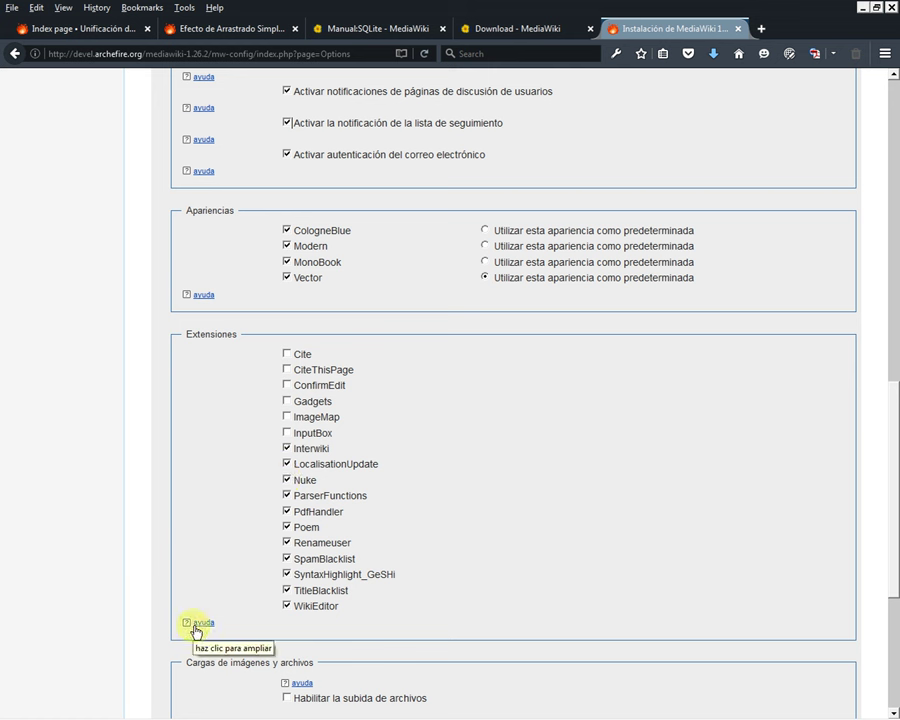
# - Show the extensions help, then enable InputBox, ImageMap, ConfirmEdit, Gadgets, CiteThisPage and Cite
pyautogui.click(196, 623)
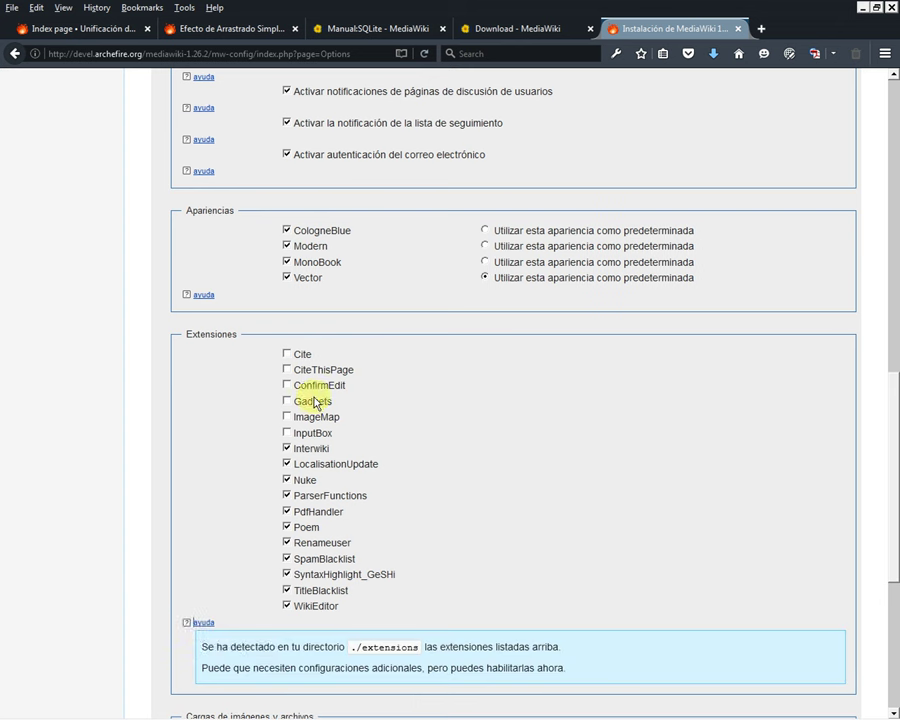
pyautogui.click(289, 432)
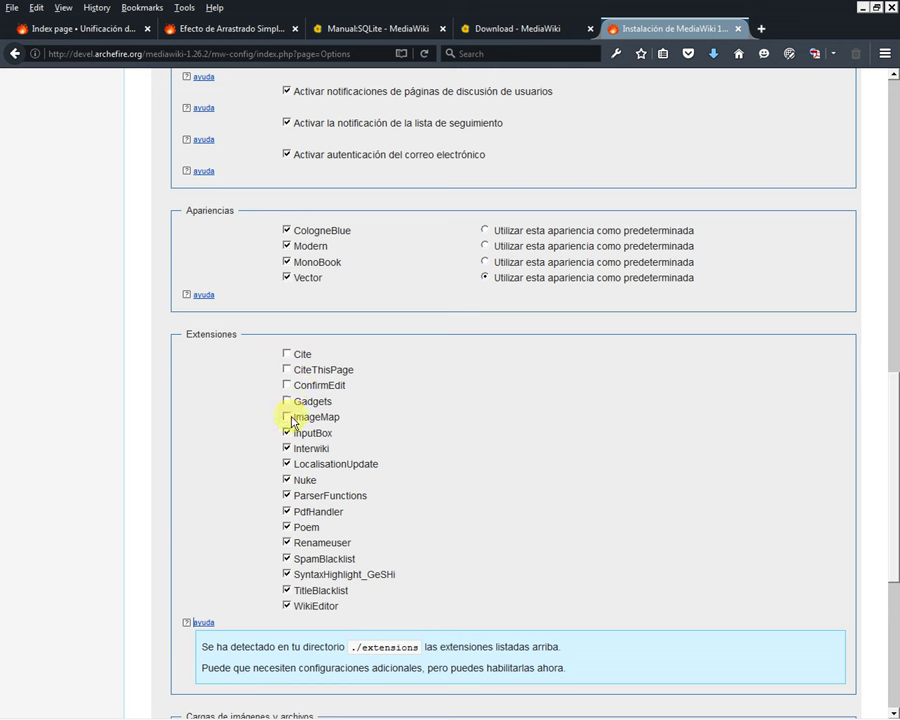
pyautogui.click(288, 417)
pyautogui.click(287, 385)
pyautogui.click(288, 401)
pyautogui.click(288, 369)
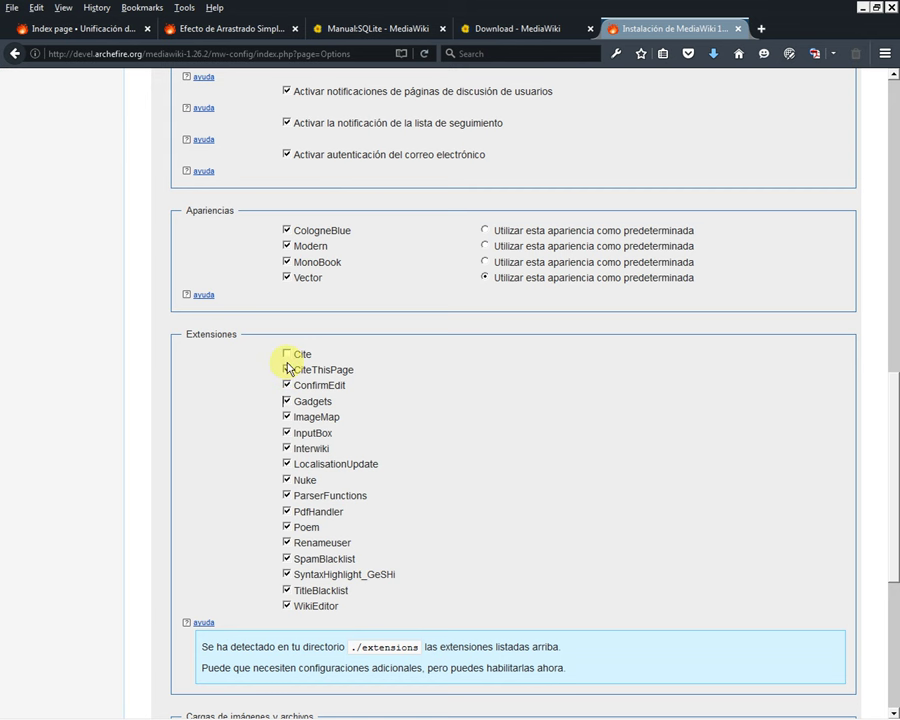
pyautogui.click(287, 356)
pyautogui.scroll(-1, 221, 379)
pyautogui.scroll(-4, 223, 376)
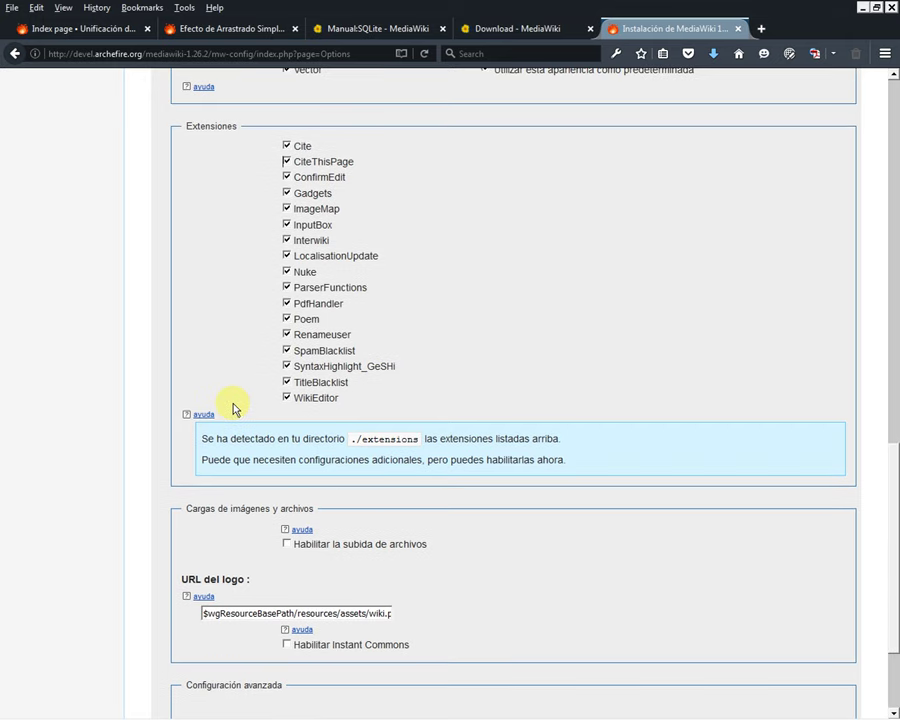
# - Enable file uploads and place the cursor in the deleted-files directory field
pyautogui.click(287, 545)
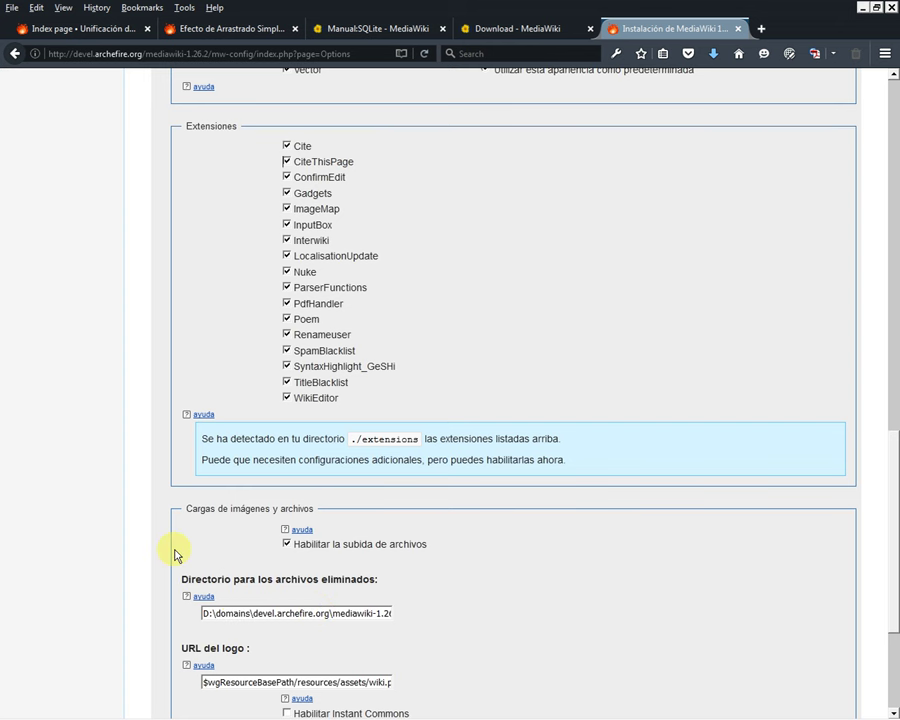
pyautogui.scroll(-2, 177, 560)
pyautogui.click(266, 533)
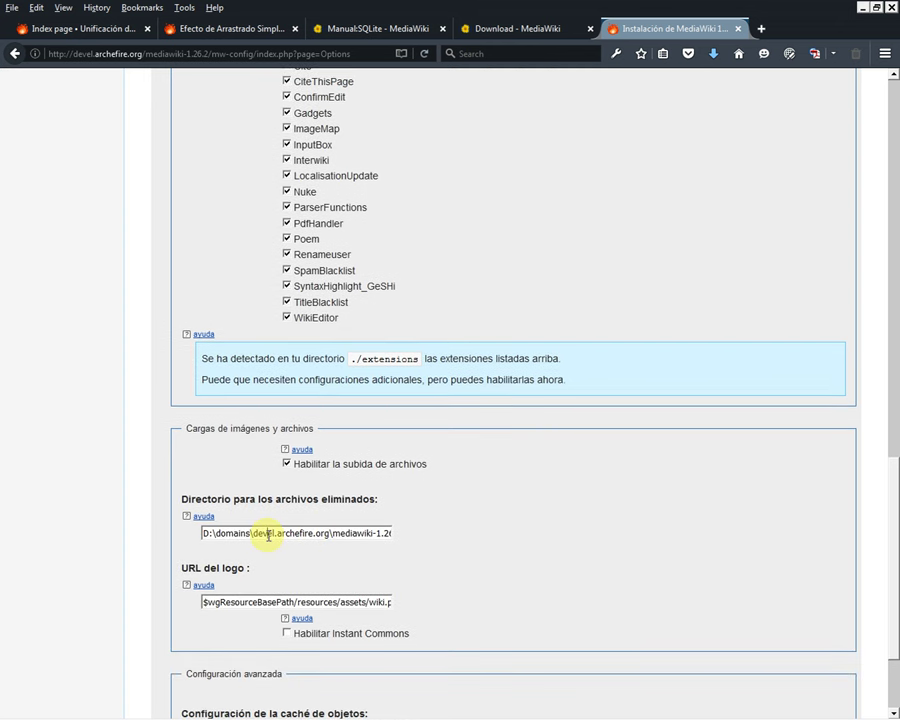
pyautogui.press('End')
pyautogui.press('Home')
# - Replace the deleted-files path with the wiki folder path copied from Explorer, plus /deleted
pyautogui.hotkey('alt', 'Tab')
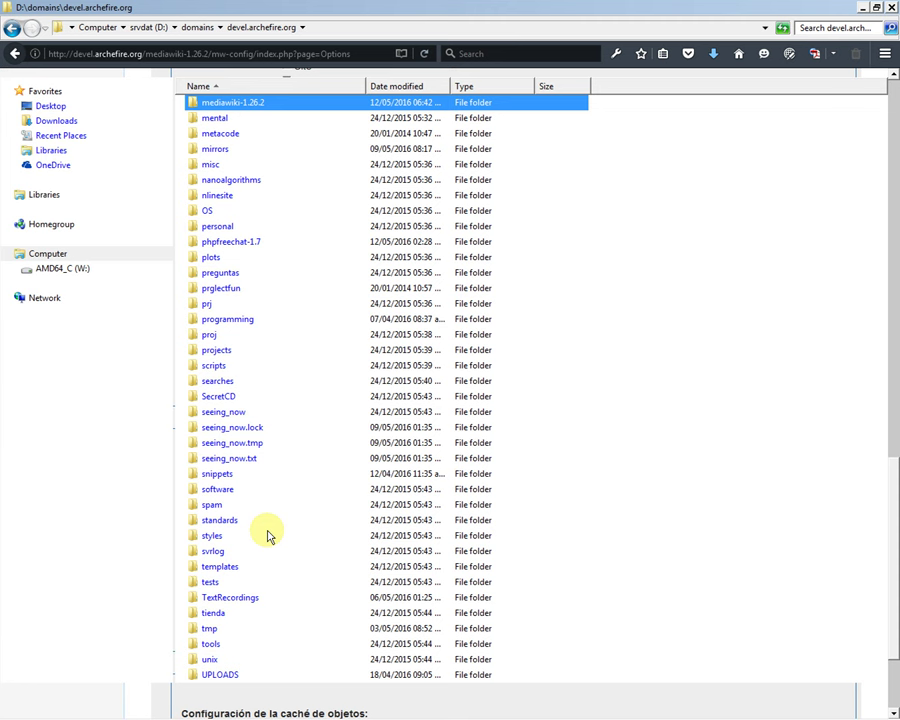
pyautogui.hotkey('alt', 'Tab')
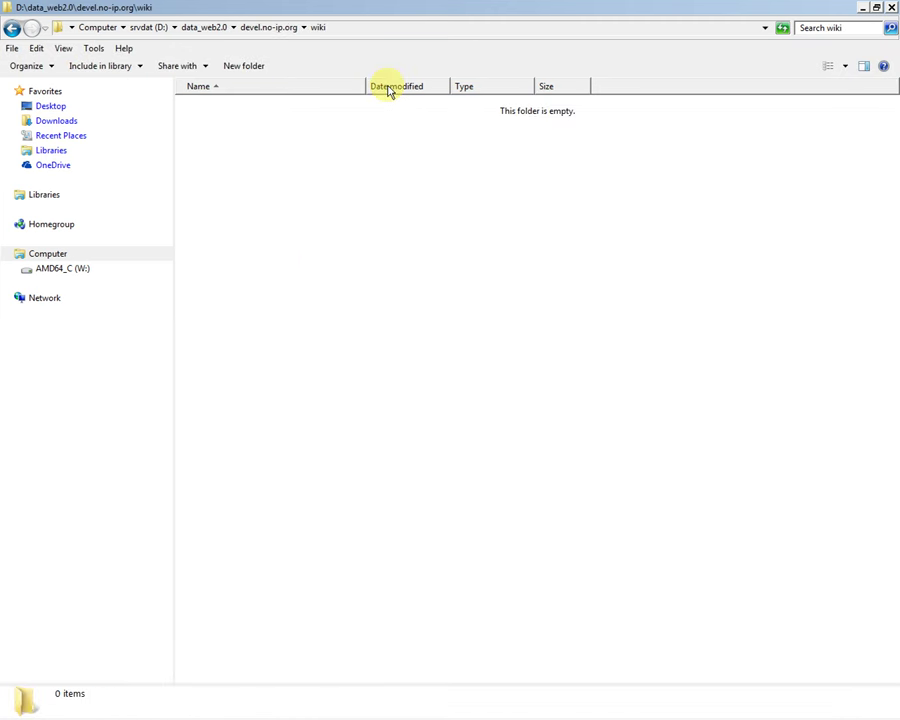
pyautogui.click(388, 28)
pyautogui.hotkey('ctrl', 'c')
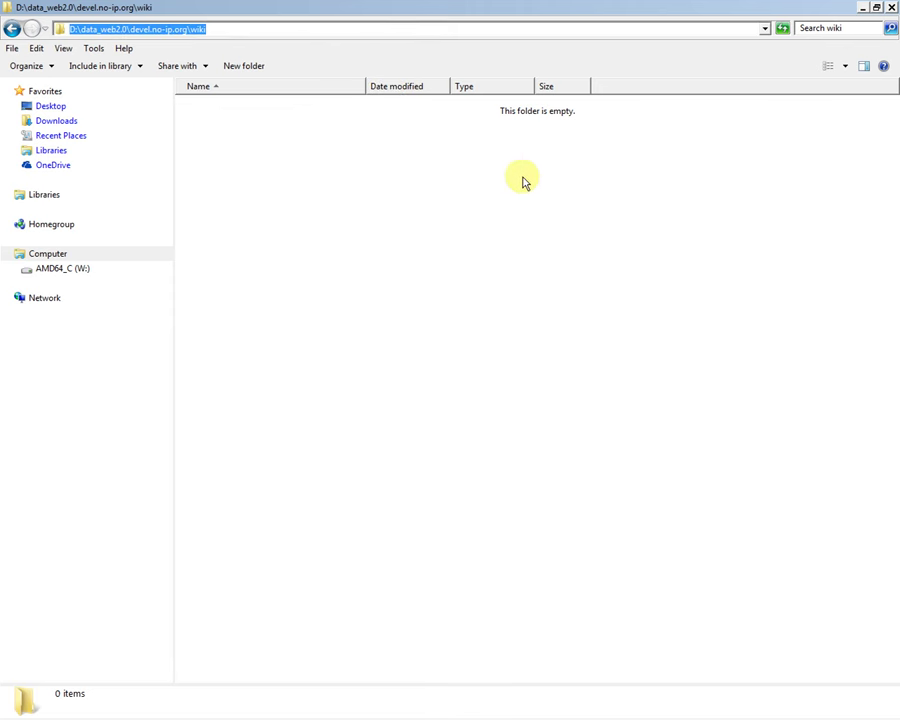
pyautogui.hotkey('alt', 'Tab')
pyautogui.hotkey('alt', 'Tab')
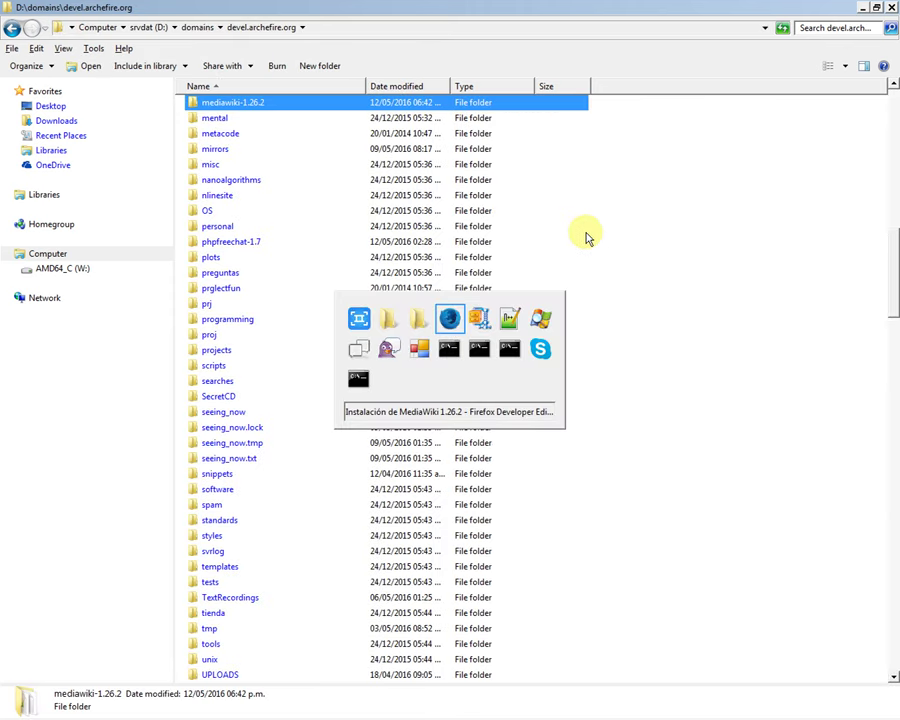
pyautogui.press('End')
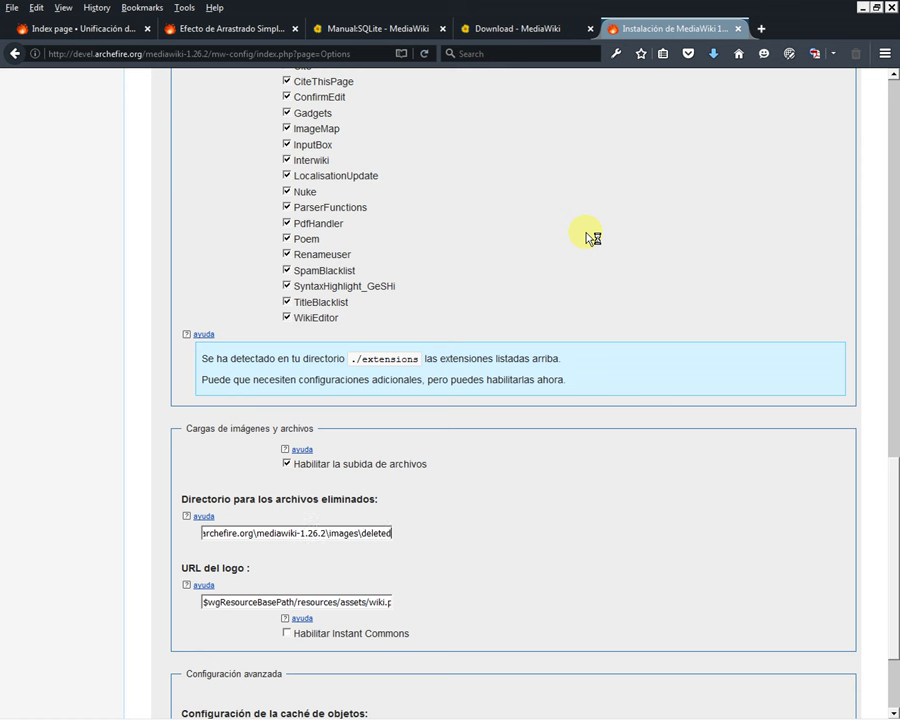
pyautogui.press('Home')
pyautogui.hotkey('ctrl', 'a')
pyautogui.hotkey('ctrl', 'v')
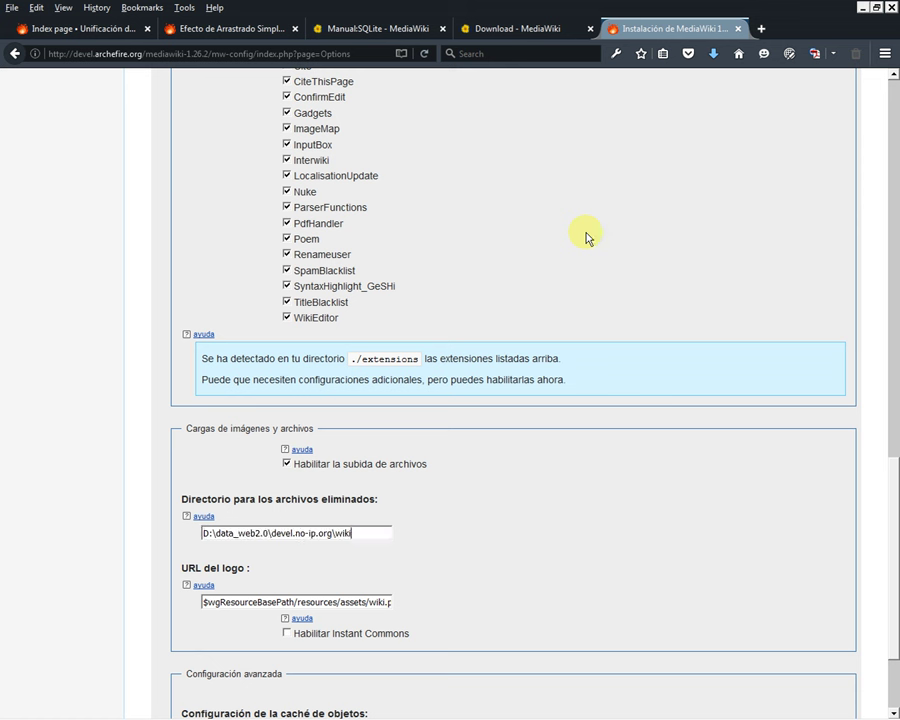
pyautogui.write('/deleted')
# - Change the backslashes in the deleted-files path to forward slashes
pyautogui.hotkey('ctrl', 'Left')
pyautogui.press('Left')
pyautogui.press('Left')
pyautogui.press('Left')
pyautogui.press('Left')
pyautogui.press('Left')
pyautogui.press('Left')
pyautogui.press('Left')
pyautogui.press('Left')
pyautogui.hotkey('ctrl', 'Left')
pyautogui.hotkey('ctrl', 'Left')
pyautogui.hotkey('ctrl', 'Left')
pyautogui.hotkey('ctrl', 'Left')
pyautogui.press('BackSpace')
pyautogui.write('/')
pyautogui.hotkey('ctrl', 'Left')
pyautogui.hotkey('ctrl', 'Left')
pyautogui.press('BackSpace')
# - Finish the slash fix, keep object caching at Sin almacenamiento en caché, and submit the options
pyautogui.write('/')
pyautogui.scroll(-2, 184, 450)
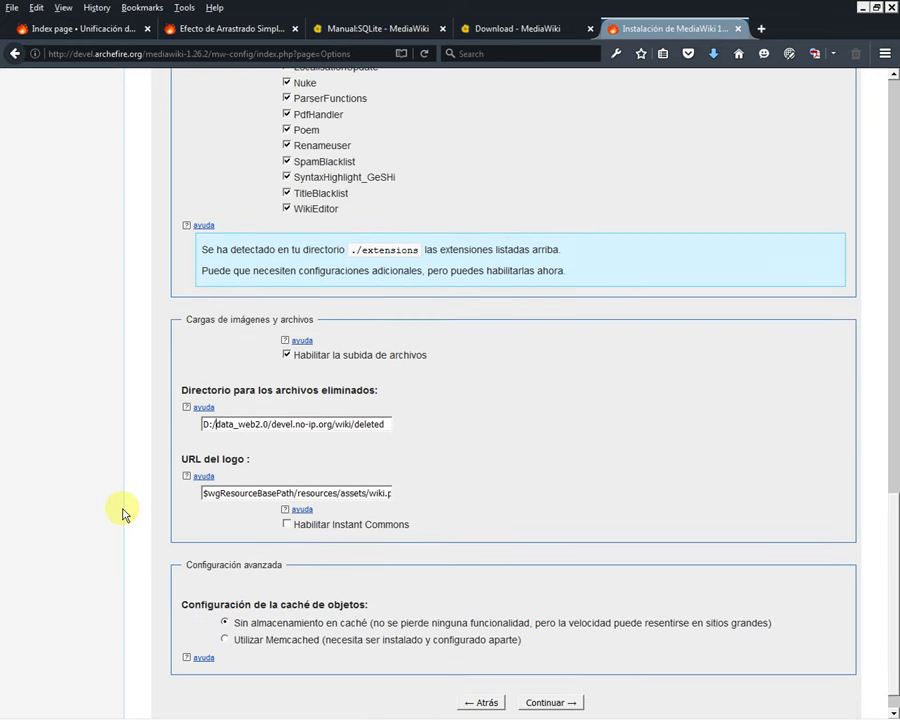
pyautogui.click(226, 641)
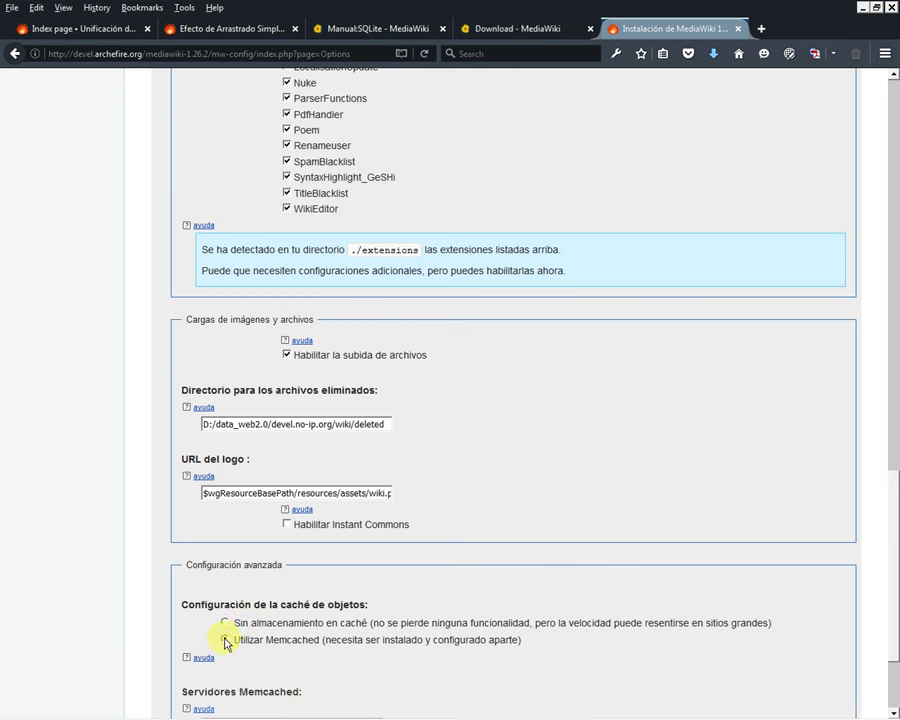
pyautogui.scroll(-3, 226, 641)
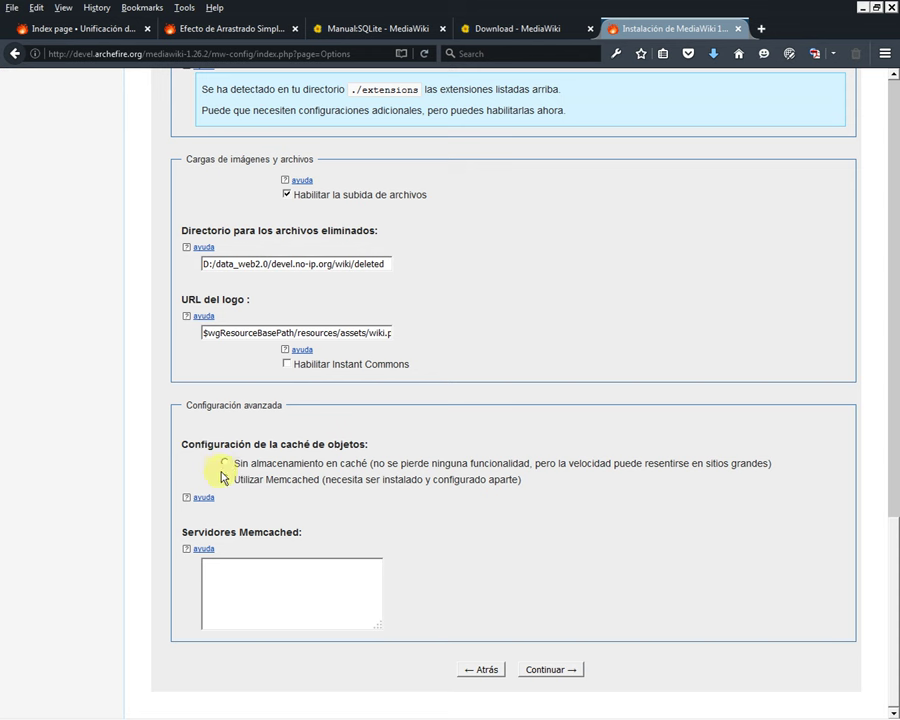
pyautogui.click(252, 463)
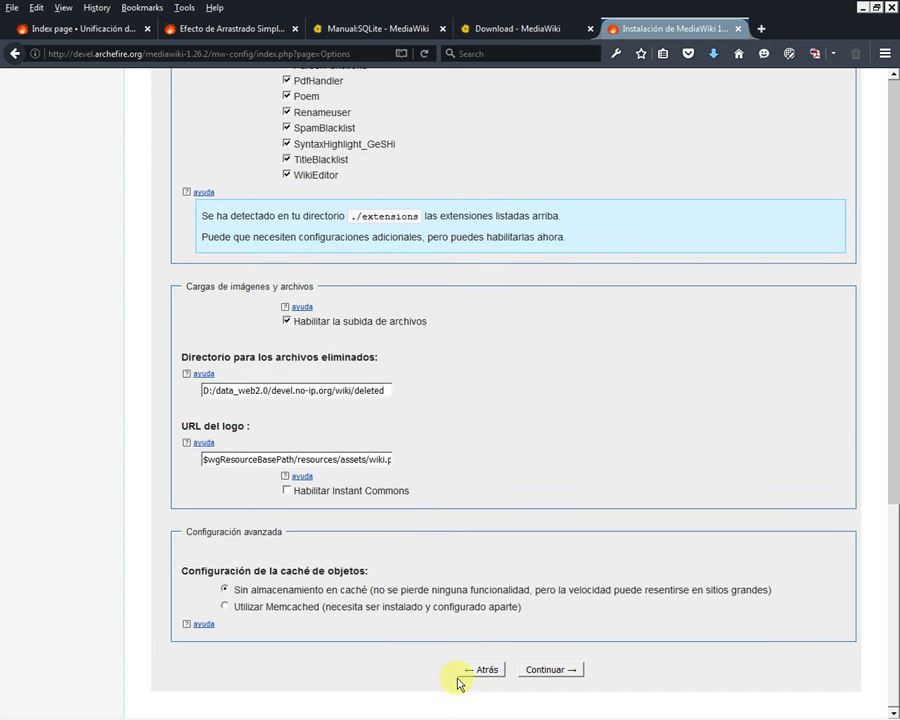
pyautogui.click(564, 672)
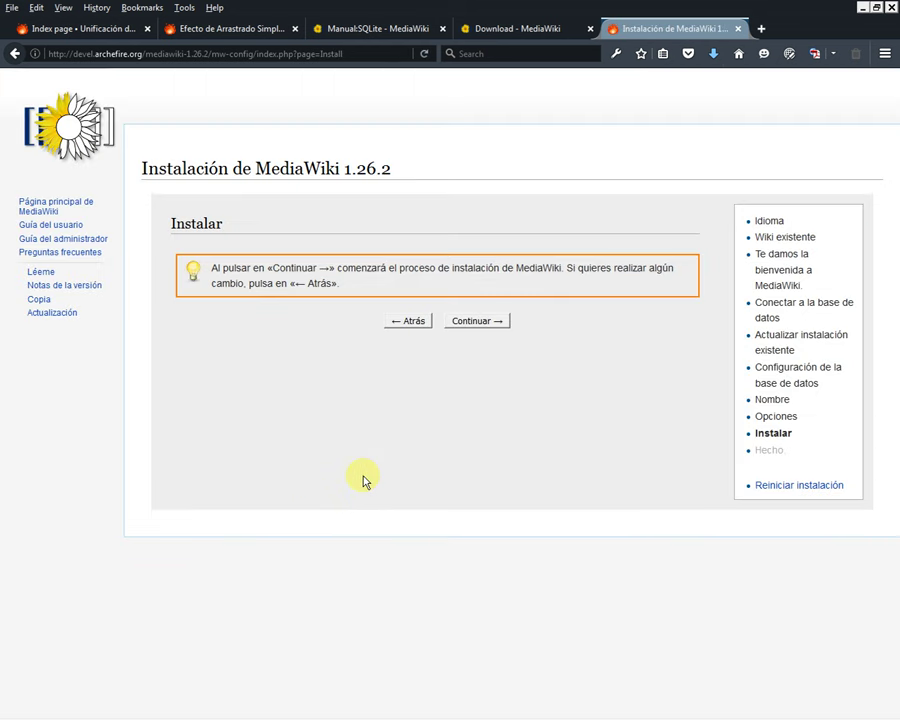
# - Return to Opciones, enable Instant Commons, and continue to the Instalar step
pyautogui.click(414, 322)
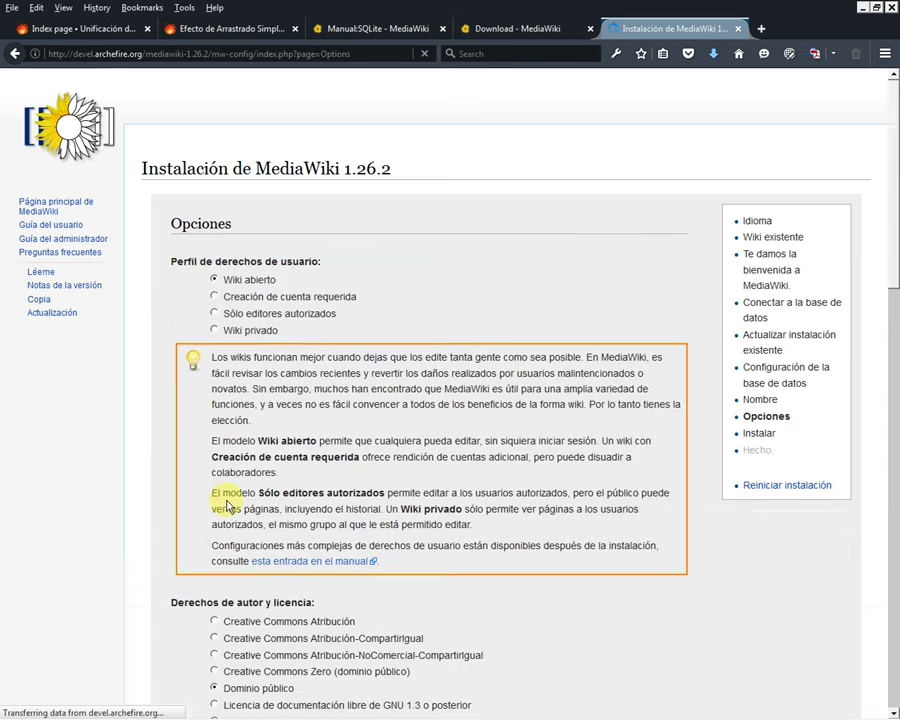
pyautogui.scroll(-15, 228, 507)
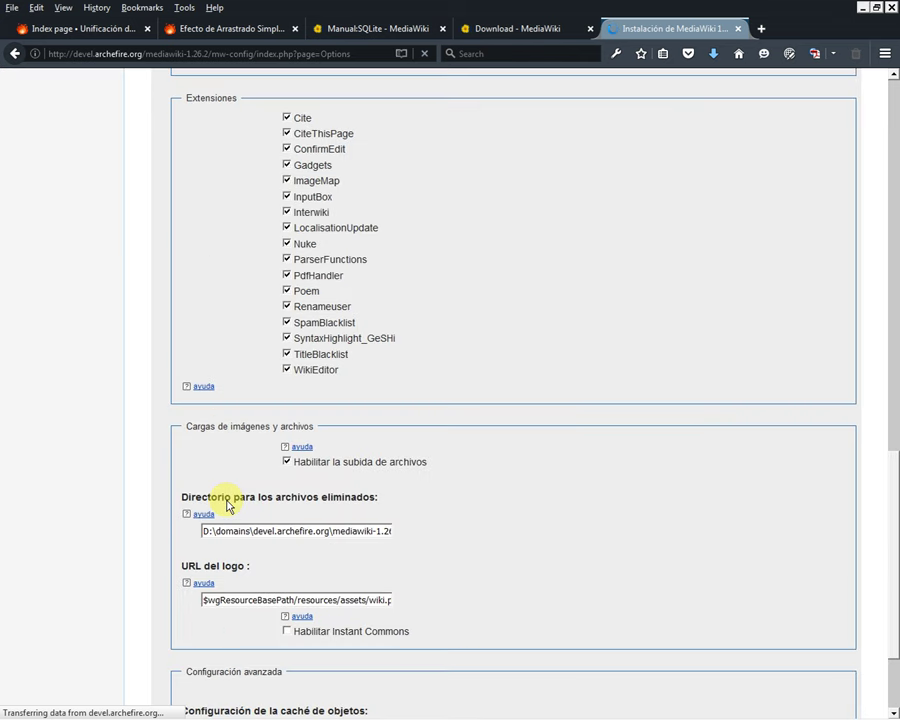
pyautogui.scroll(-2, 228, 507)
pyautogui.scroll(-2, 228, 507)
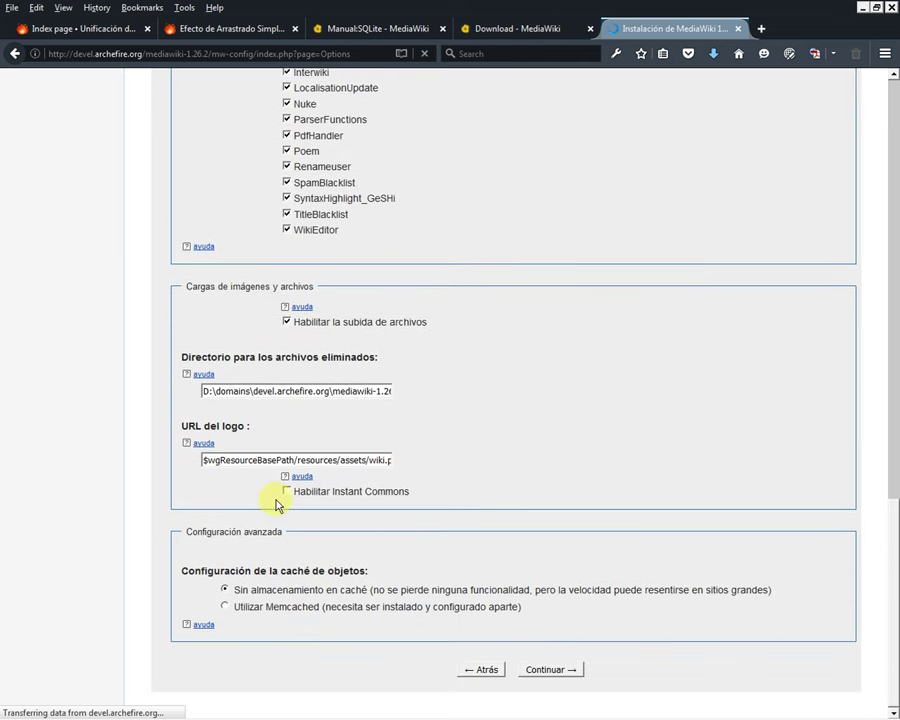
pyautogui.click(287, 492)
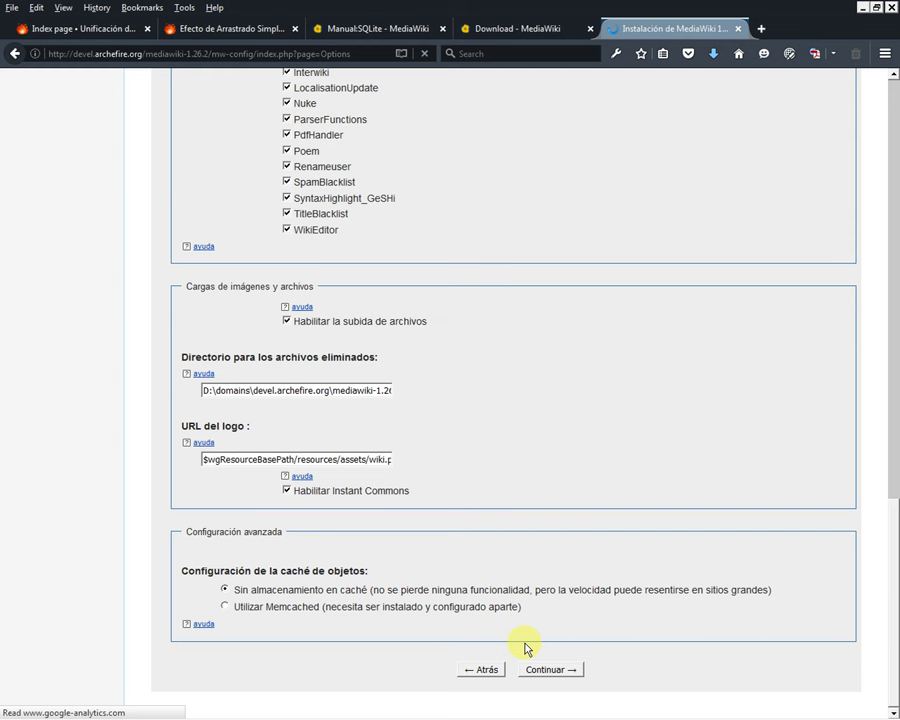
pyautogui.click(546, 670)
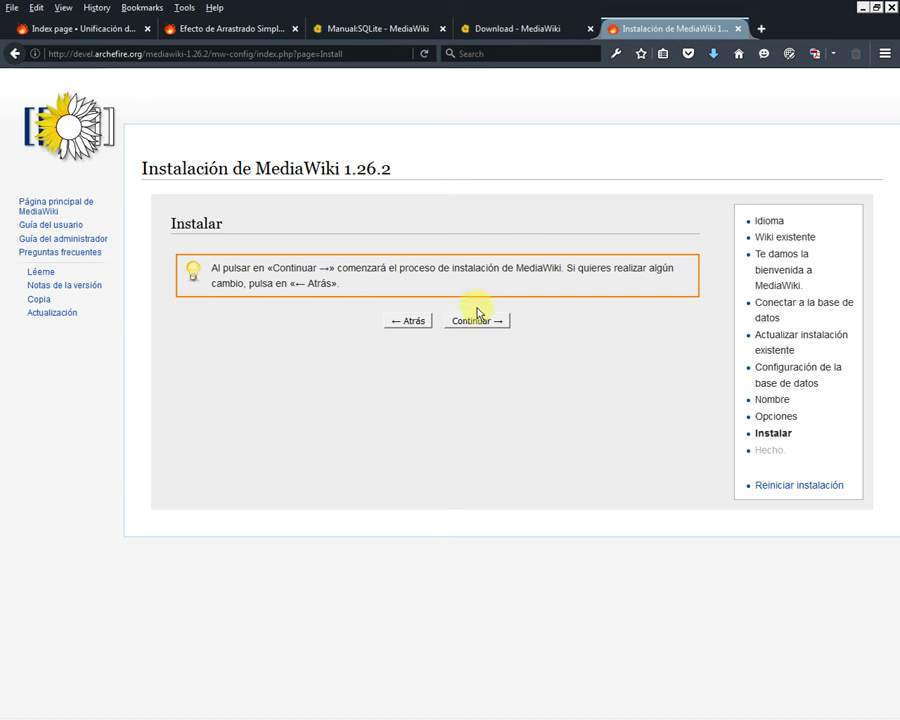
# - Start the installation, which fails with 'DB connection error: could not find driver'
pyautogui.click(478, 323)
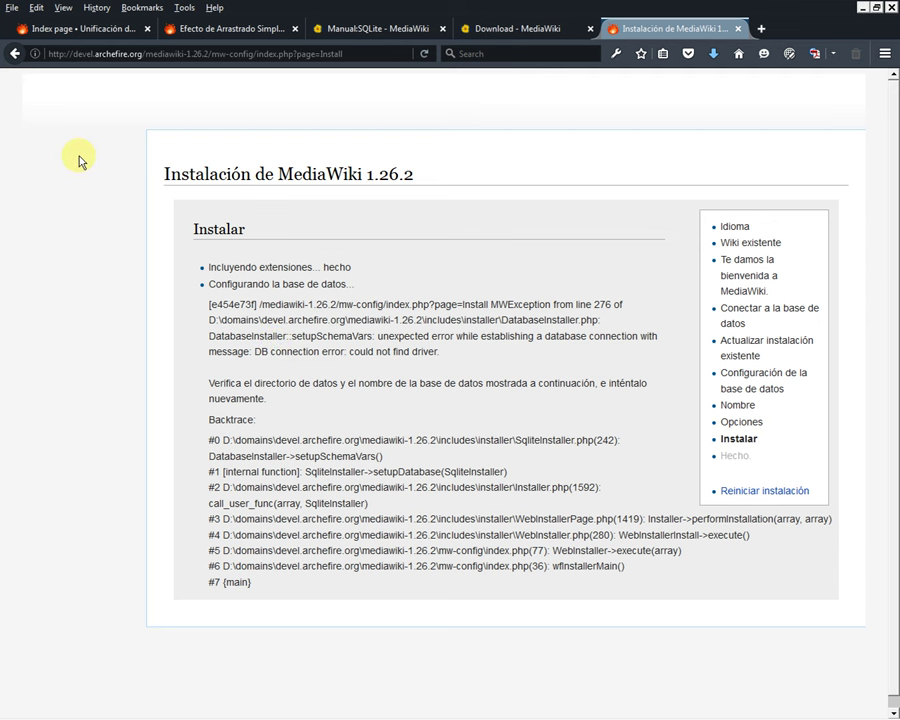
# - In Notepad++, decline to keep the deleted SqliteInstaller.php open
pyautogui.hotkey('alt', 'Tab')
pyautogui.press('Tab')
pyautogui.press('Tab')
pyautogui.press('Tab')
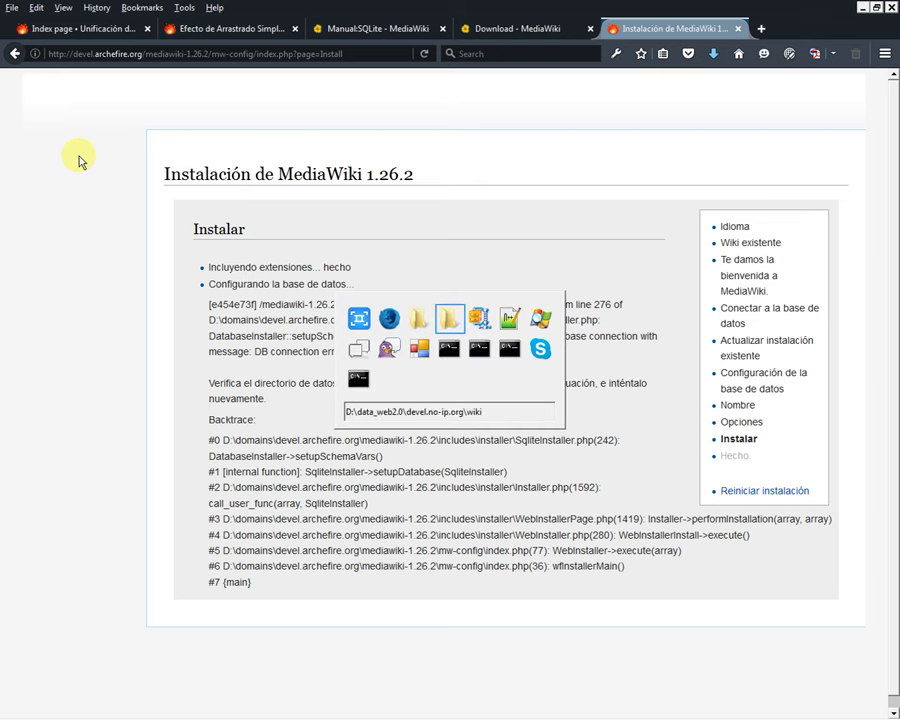
pyautogui.hotkey('alt', 'shift', 'Tab')
pyautogui.hotkey('alt', 'shift', 'Tab')
pyautogui.hotkey('alt', 'shift', 'Tab')
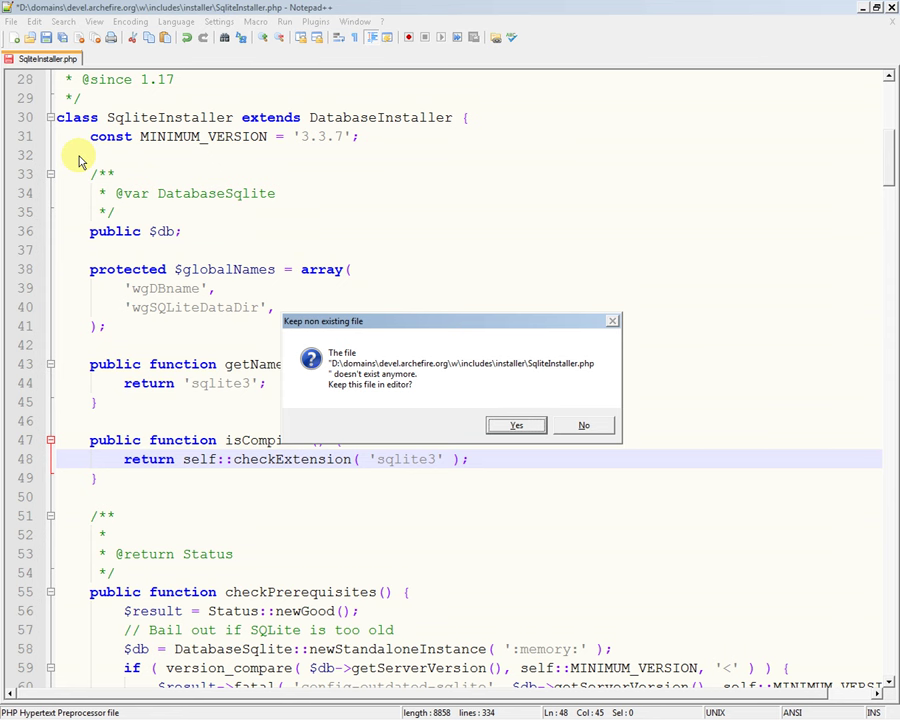
pyautogui.press('n')
# - In Explorer, open mediawiki-1.26.2 and then its includes folder
pyautogui.hotkey('alt', 'Tab')
pyautogui.press('Tab')
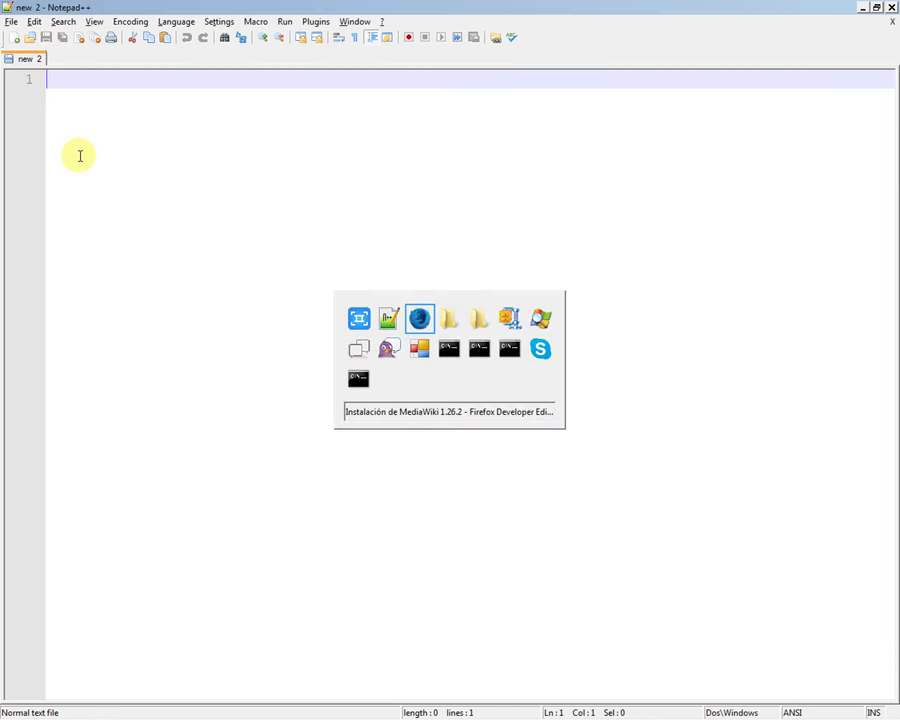
pyautogui.press('Tab')
pyautogui.press('Return')
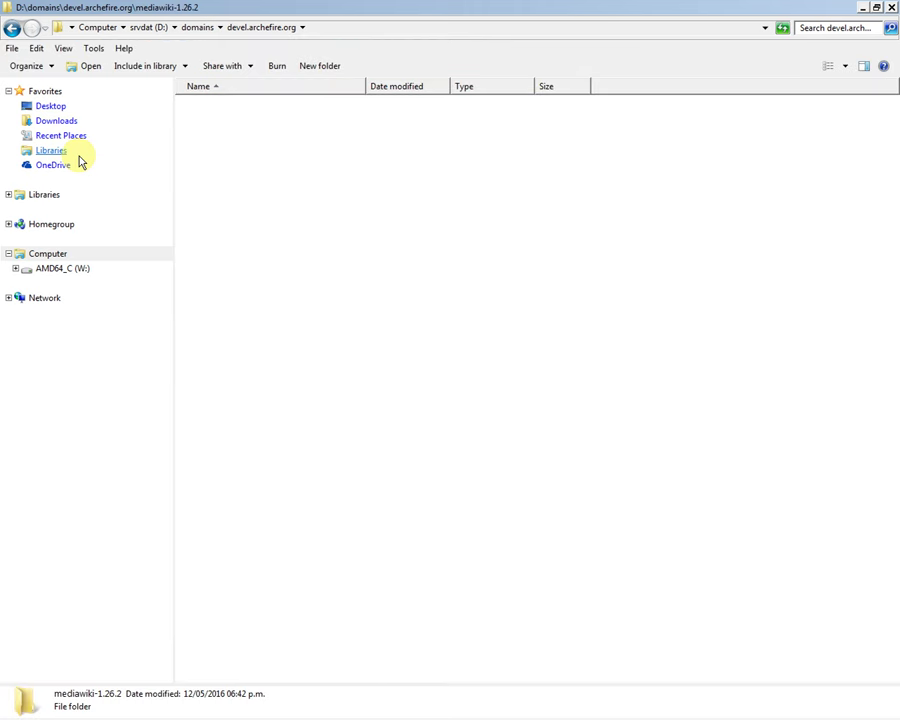
pyautogui.press('d')
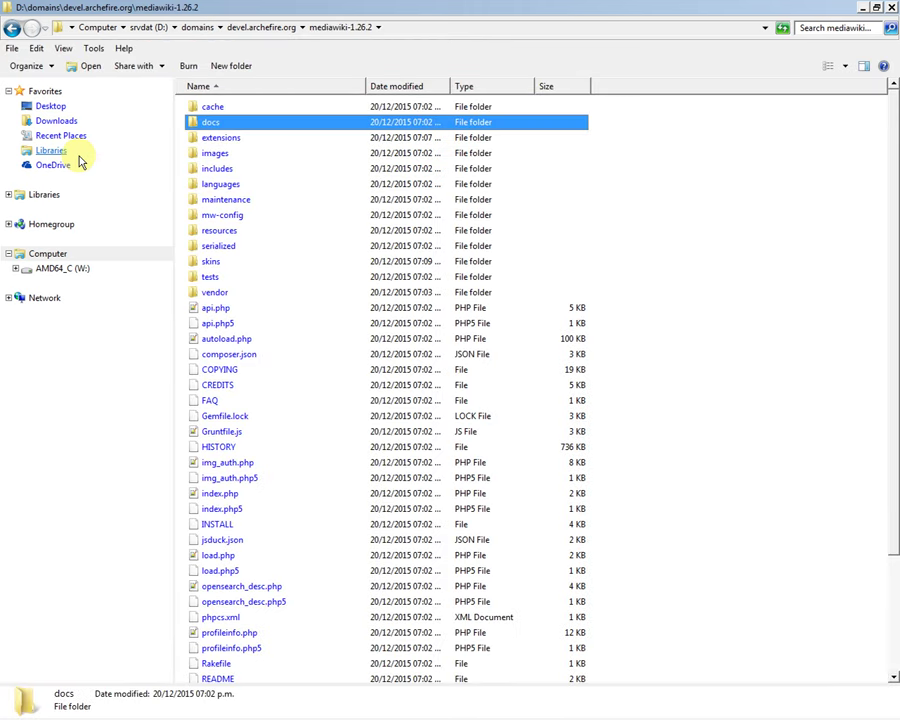
pyautogui.press('s')
pyautogui.press('r')
pyautogui.press('l')
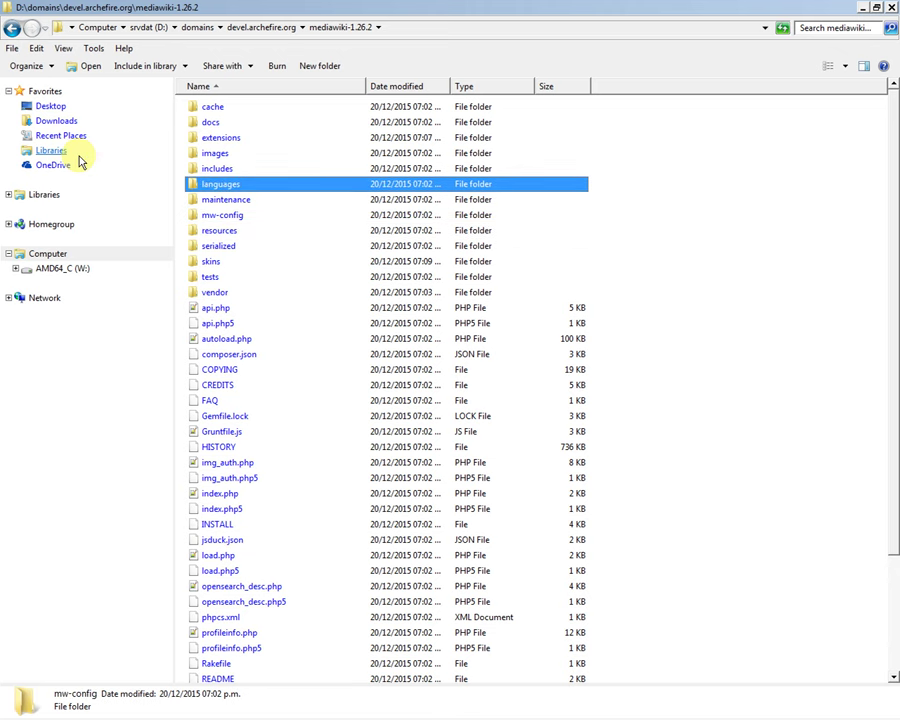
pyautogui.press('i')
pyautogui.press('Return')
# - Open DatabaseInstaller.php from includes\installer in Notepad++
pyautogui.press('c')
pyautogui.press('c')
pyautogui.press('c')
pyautogui.press('c')
pyautogui.press('c')
pyautogui.press('c')
pyautogui.press('c')
pyautogui.press('c')
pyautogui.press('c')
pyautogui.press('d')
pyautogui.press('d')
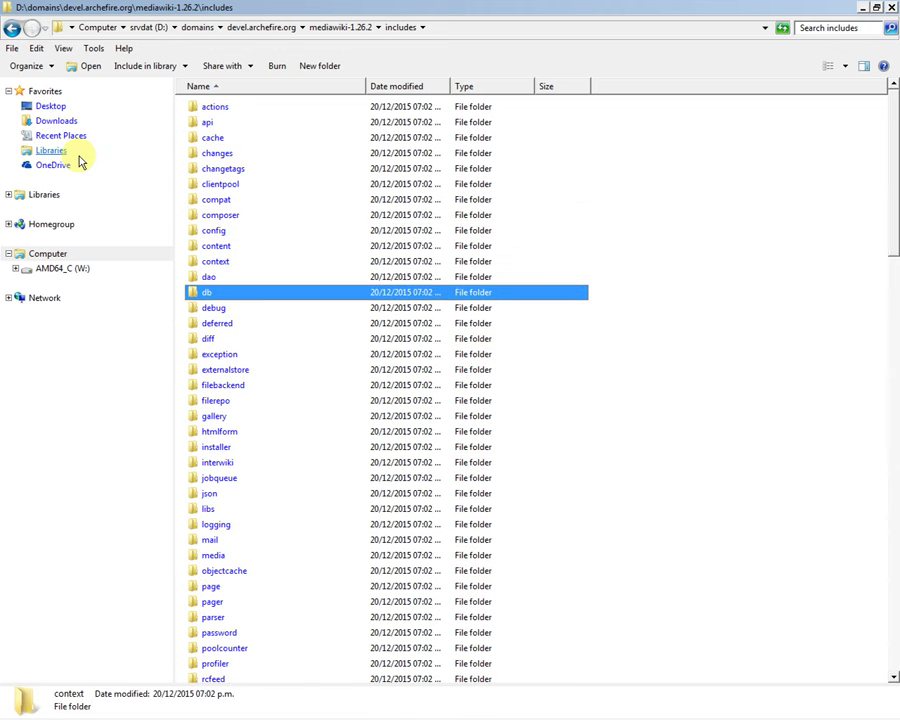
pyautogui.press('f')
pyautogui.press('f')
pyautogui.press('g')
pyautogui.press('Down')
pyautogui.press('Down')
pyautogui.press('Return')
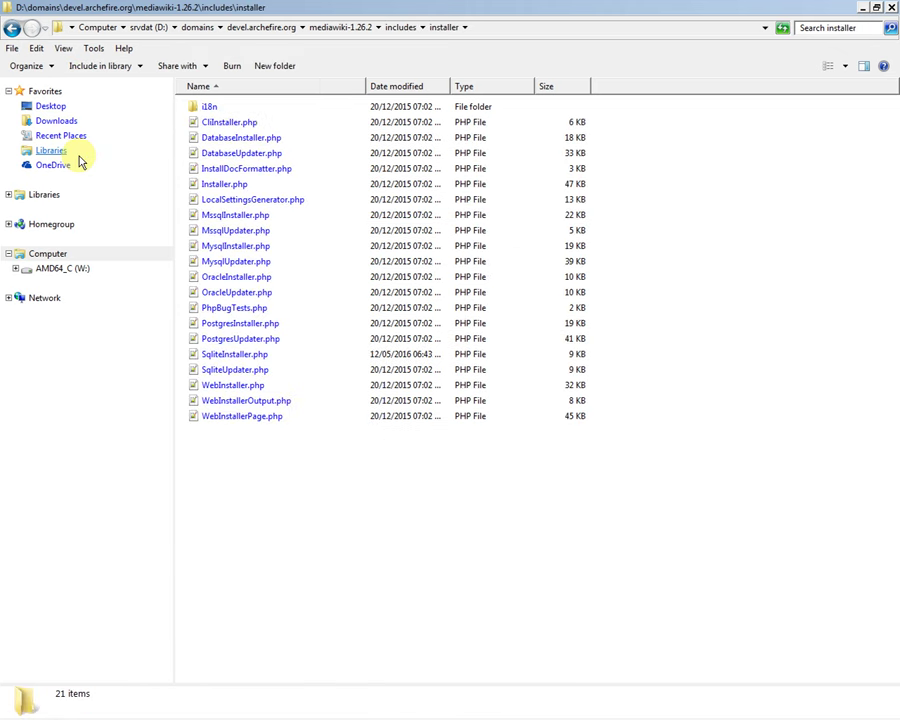
pyautogui.press('d')
pyautogui.press('Return')
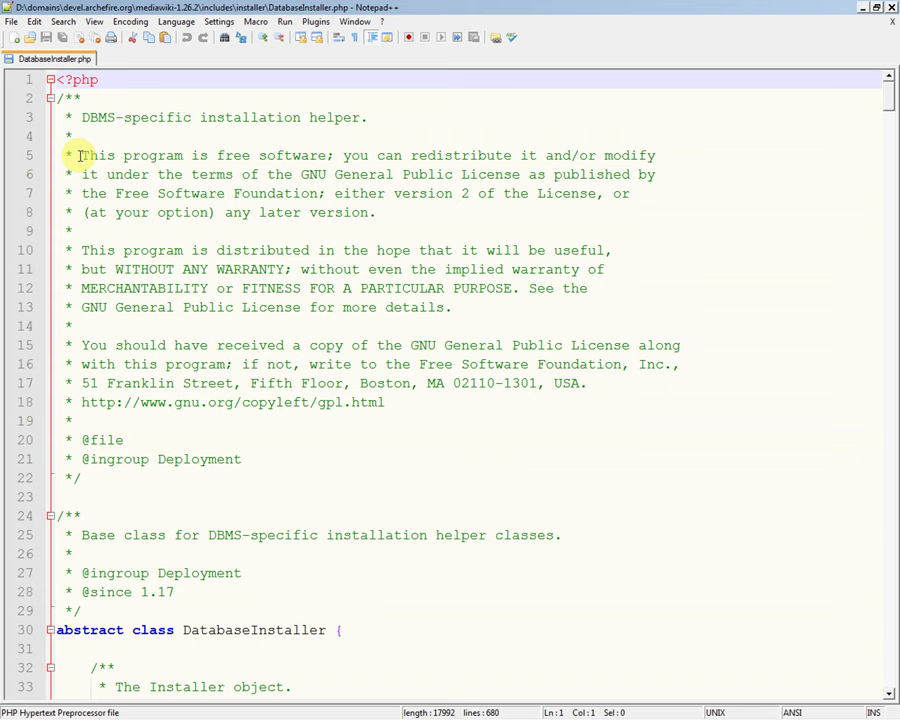
# - Search DatabaseInstaller.php for 'sqlit' and review the matches on lines 63 and 366
pyautogui.press('pagedown')
pyautogui.press('pagedown')
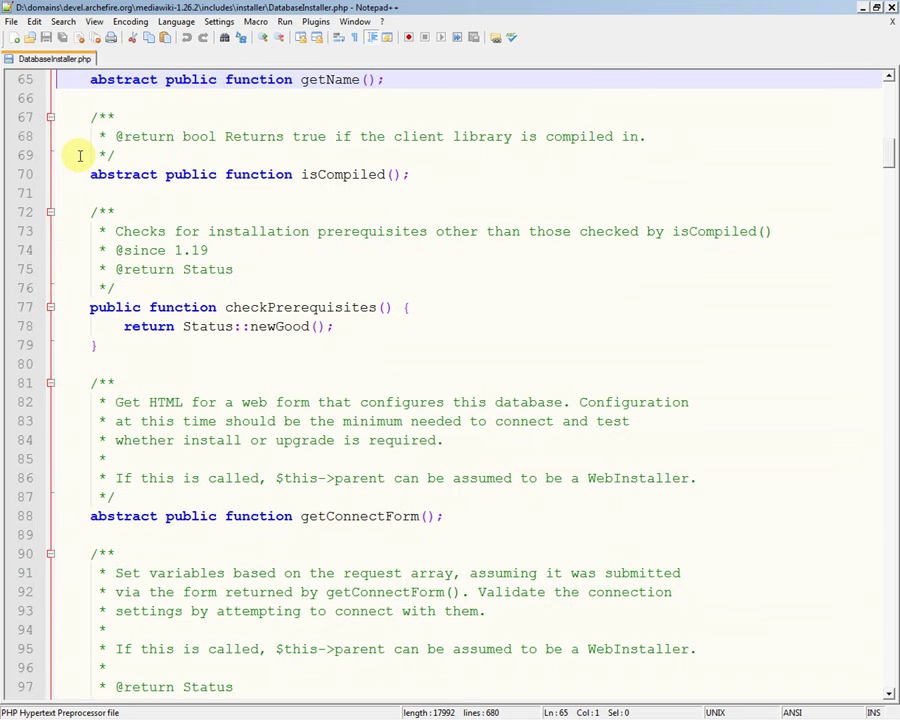
pyautogui.hotkey('ctrl', 'f')
pyautogui.write('s')
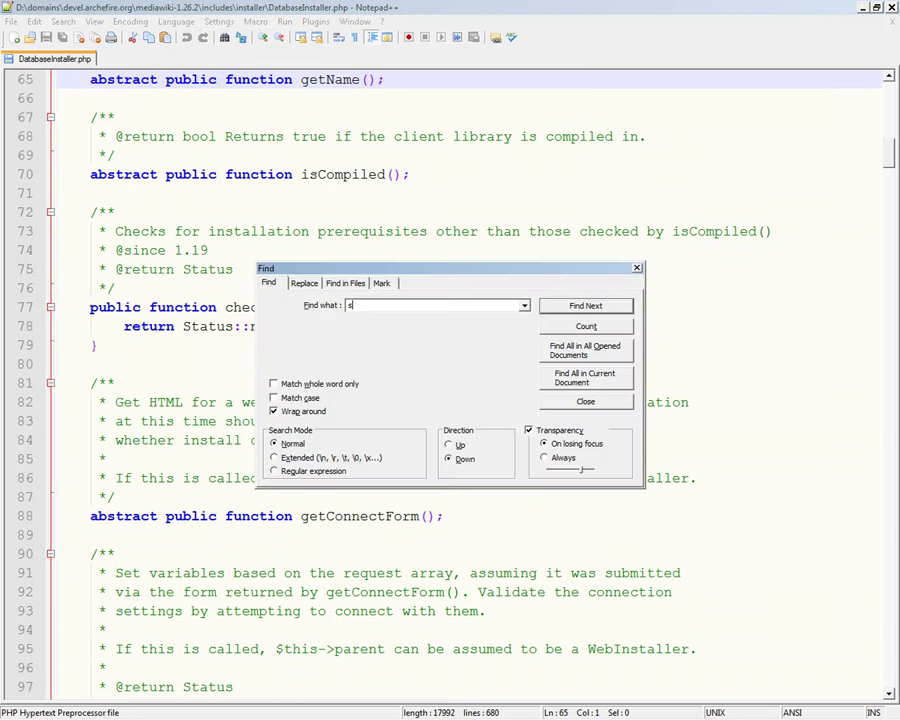
pyautogui.write('qlit')
pyautogui.press('Return')
pyautogui.press('Escape')
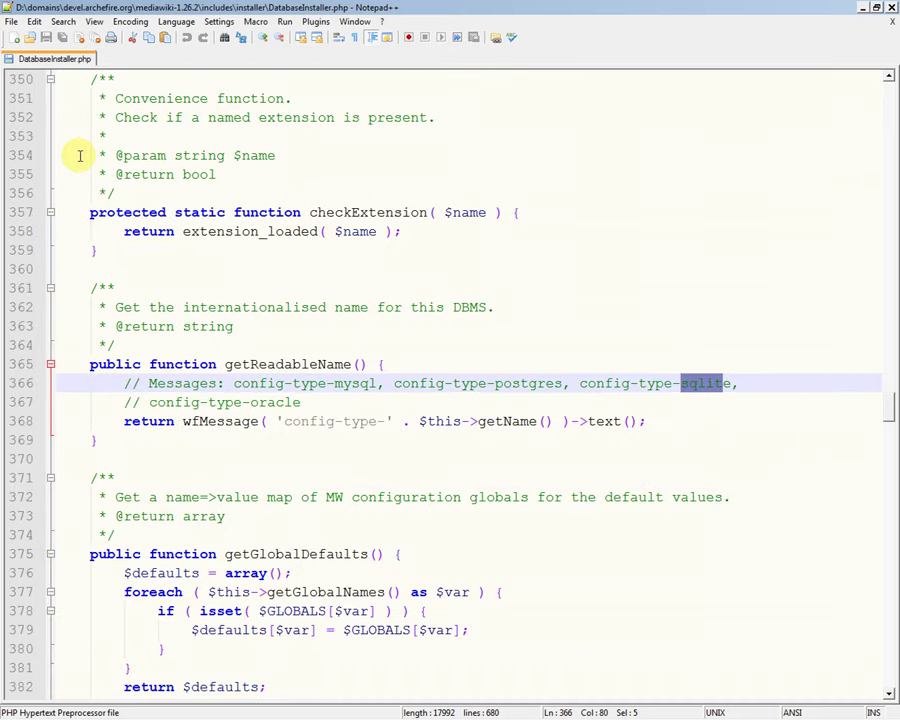
pyautogui.press('F3')
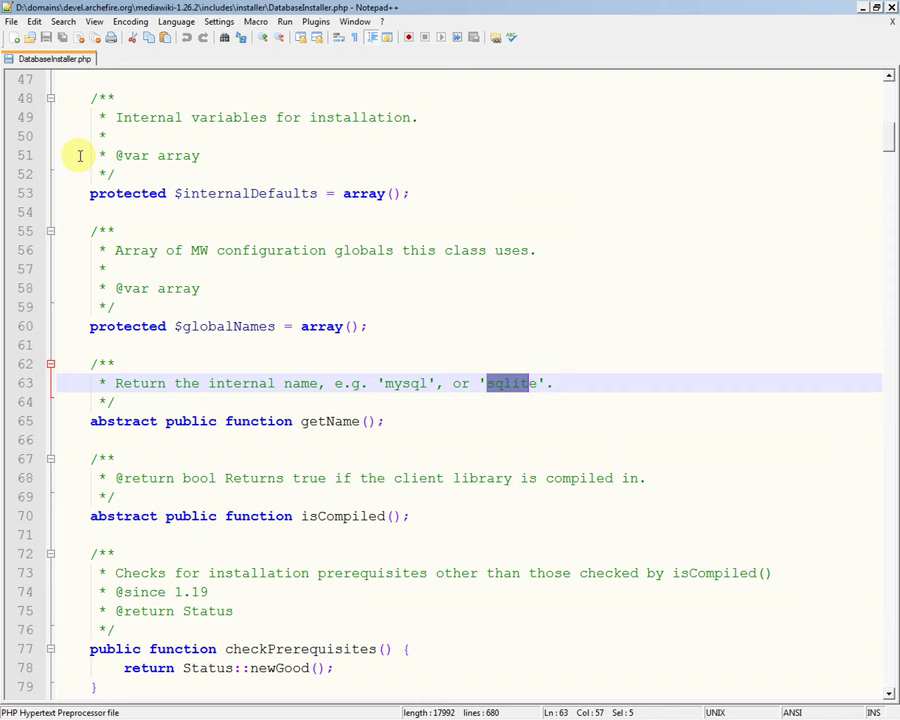
pyautogui.press('F3')
pyautogui.hotkey('shift', 'F3')
pyautogui.press('Left')
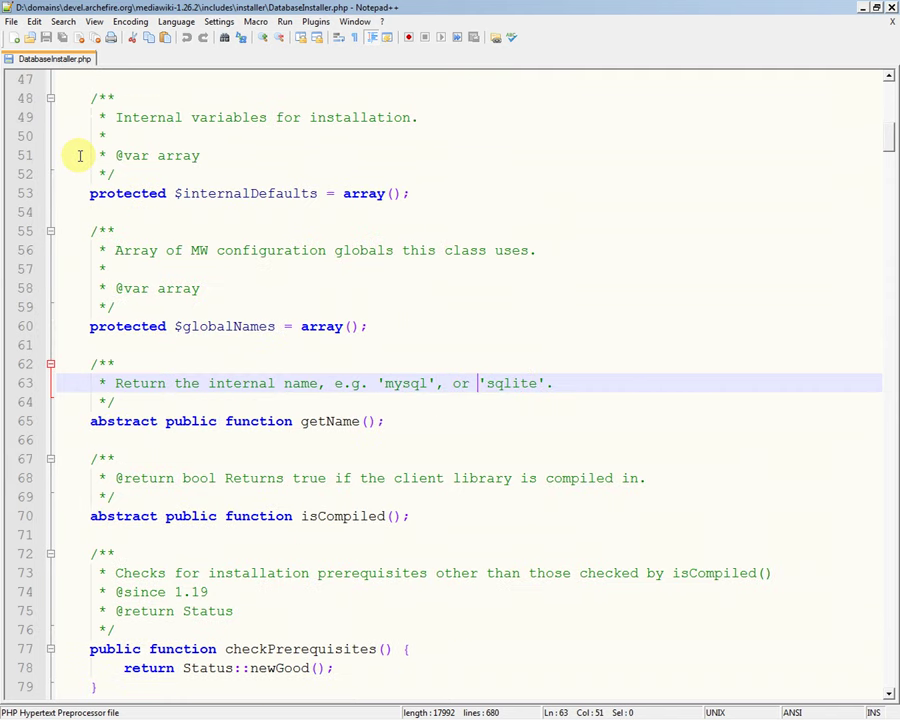
# - Open SqliteUpdater.php from the installer folder and step through its 'sqlit' matches, including line 163
pyautogui.hotkey('alt', 'Tab')
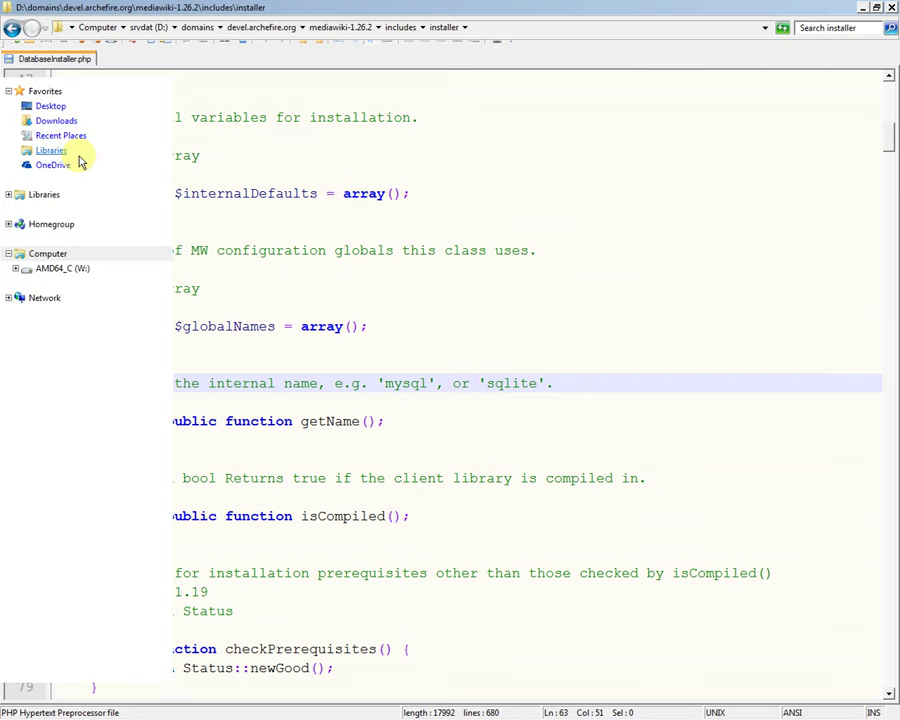
pyautogui.press('Down')
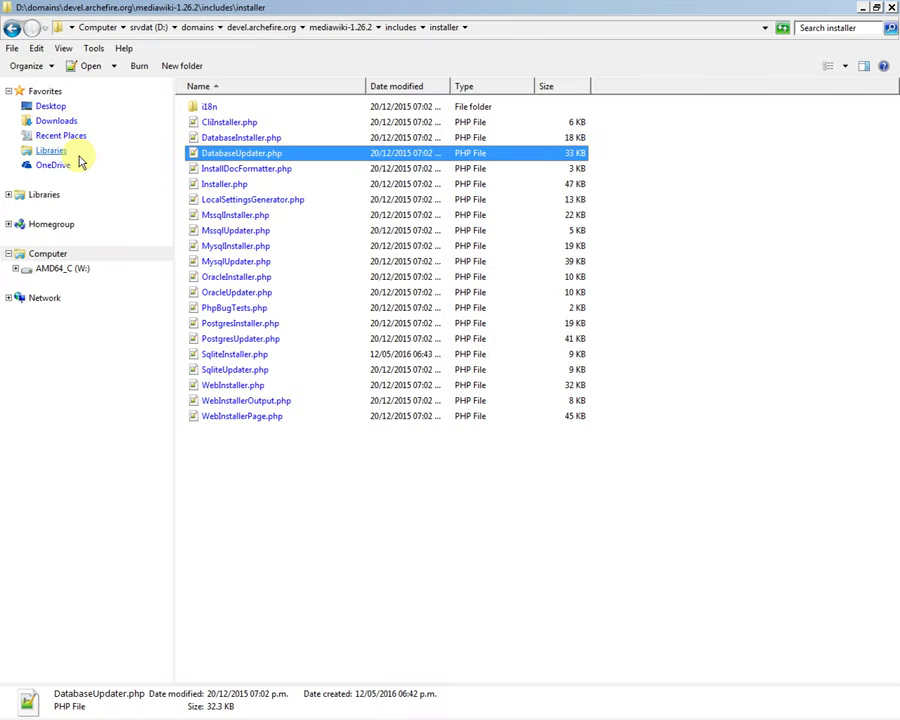
pyautogui.press('Down')
pyautogui.press('Down')
pyautogui.press('Down')
pyautogui.press('Down')
pyautogui.press('Down')
pyautogui.press('Down')
pyautogui.press('Down')
pyautogui.press('Down')
pyautogui.press('Down')
pyautogui.press('Down')
pyautogui.press('Down')
pyautogui.press('Down')
pyautogui.press('Down')
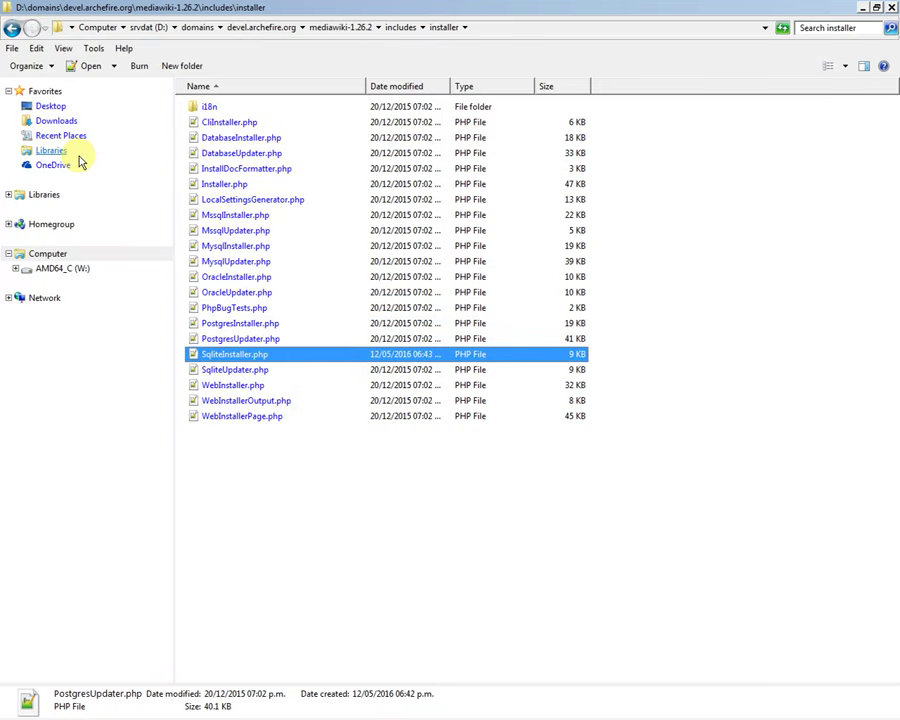
pyautogui.press('Down')
pyautogui.press('Return')
pyautogui.press('pagedown')
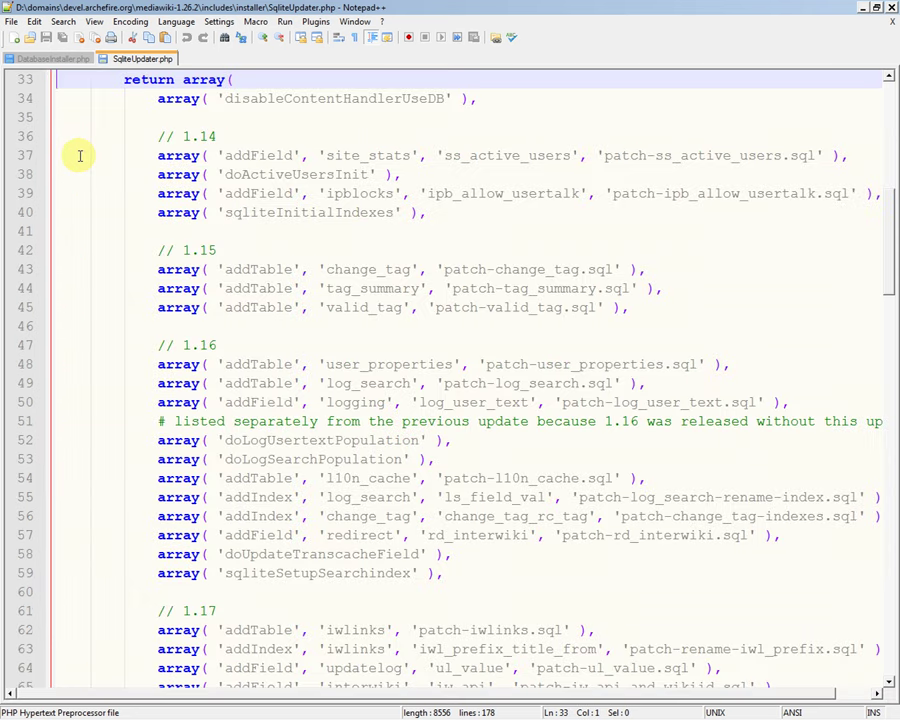
pyautogui.press('F3')
pyautogui.press('F3')
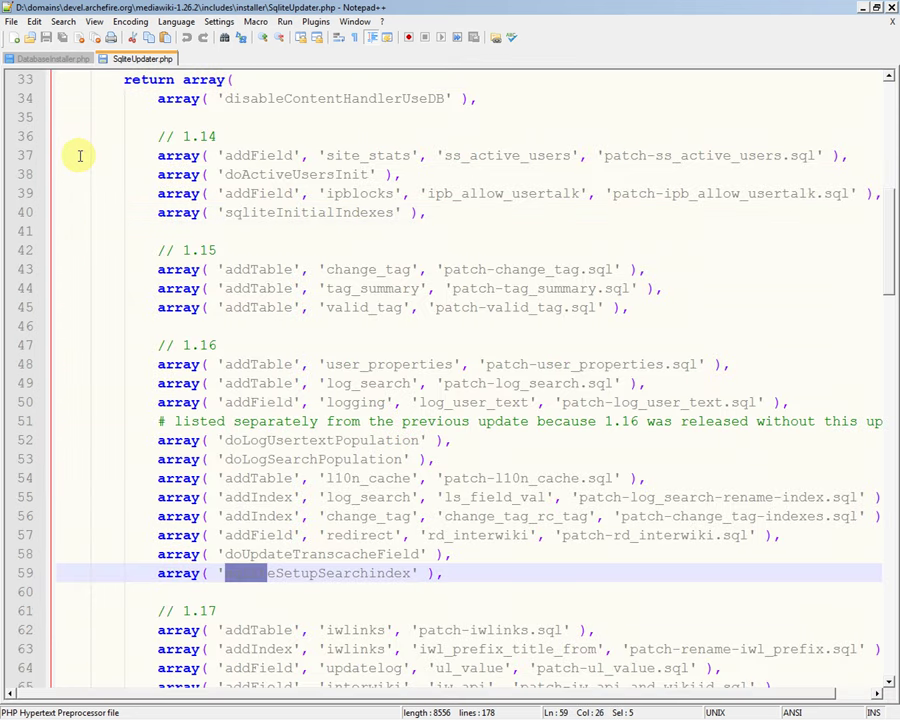
pyautogui.press('F3')
pyautogui.press('F3')
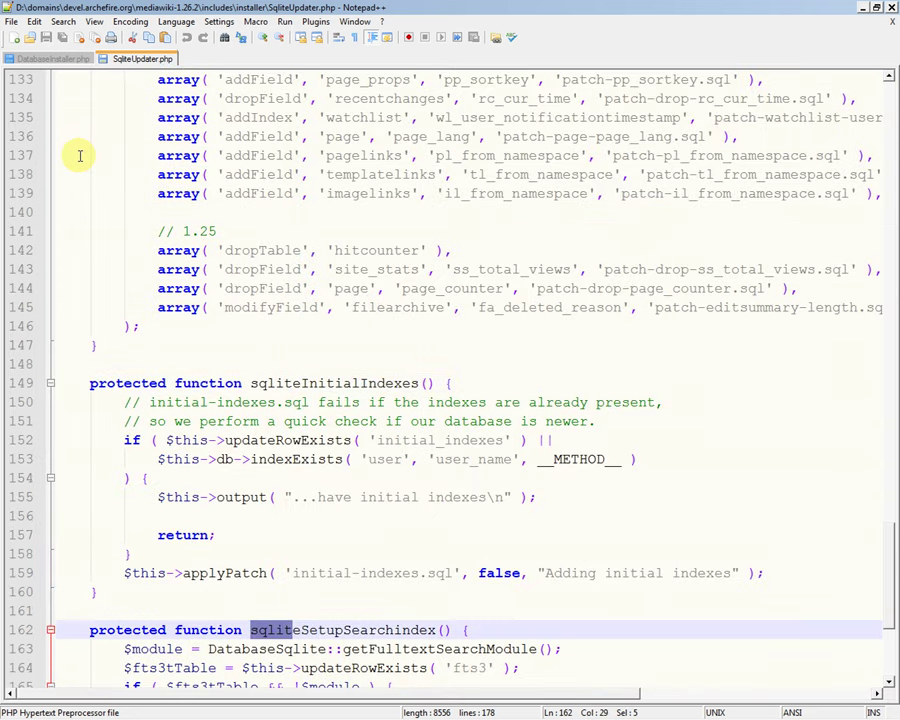
pyautogui.press('F3')
pyautogui.press('Home')
pyautogui.press('Down')
pyautogui.press('Down')
pyautogui.press('Down')
pyautogui.press('Down')
pyautogui.press('Down')
pyautogui.press('Down')
pyautogui.press('Down')
pyautogui.press('Down')
pyautogui.press('Down')
pyautogui.press('Down')
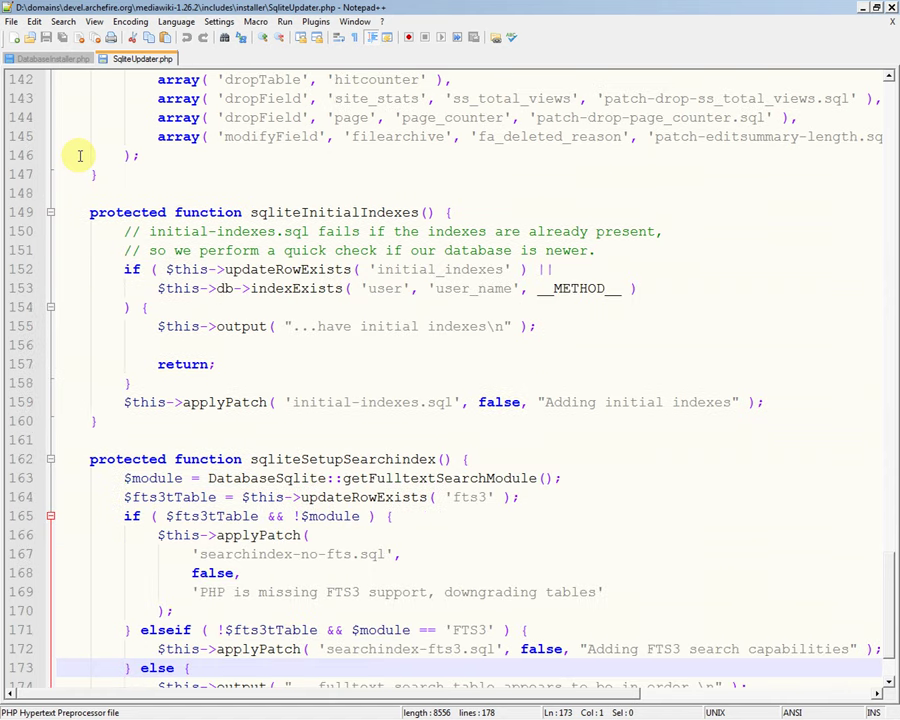
pyautogui.press('Up')
pyautogui.press('Up')
pyautogui.press('Up')
pyautogui.press('Up')
pyautogui.press('Up')
pyautogui.press('F3')
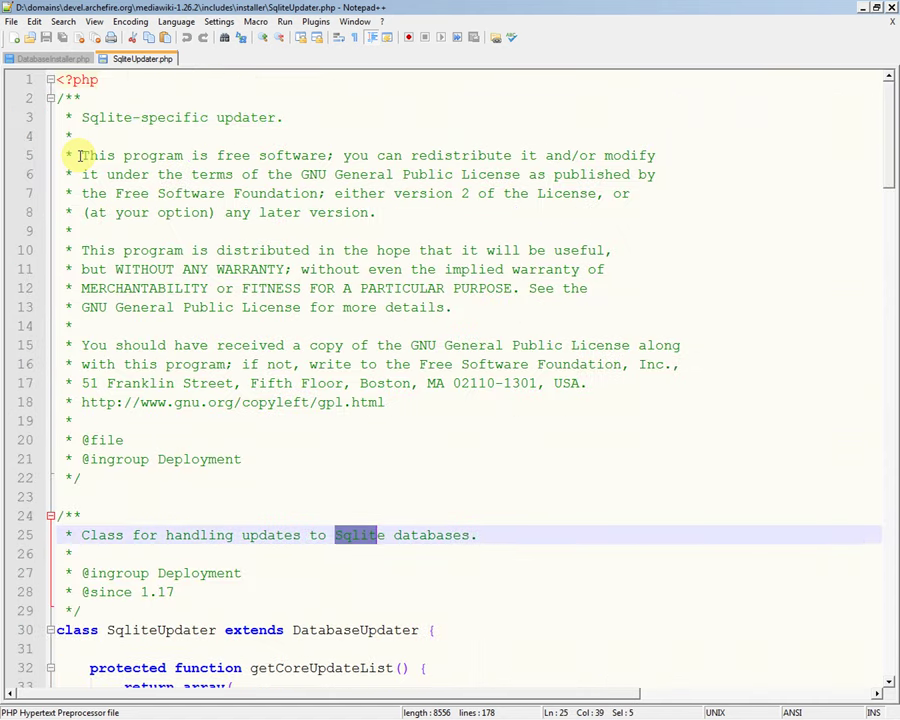
# - Open SqliteInstaller.php and change getName() on line 44 to return 'sqlite' instead of 'sqlite3'
pyautogui.hotkey('alt', 'Tab')
pyautogui.press('Up')
pyautogui.press('Return')
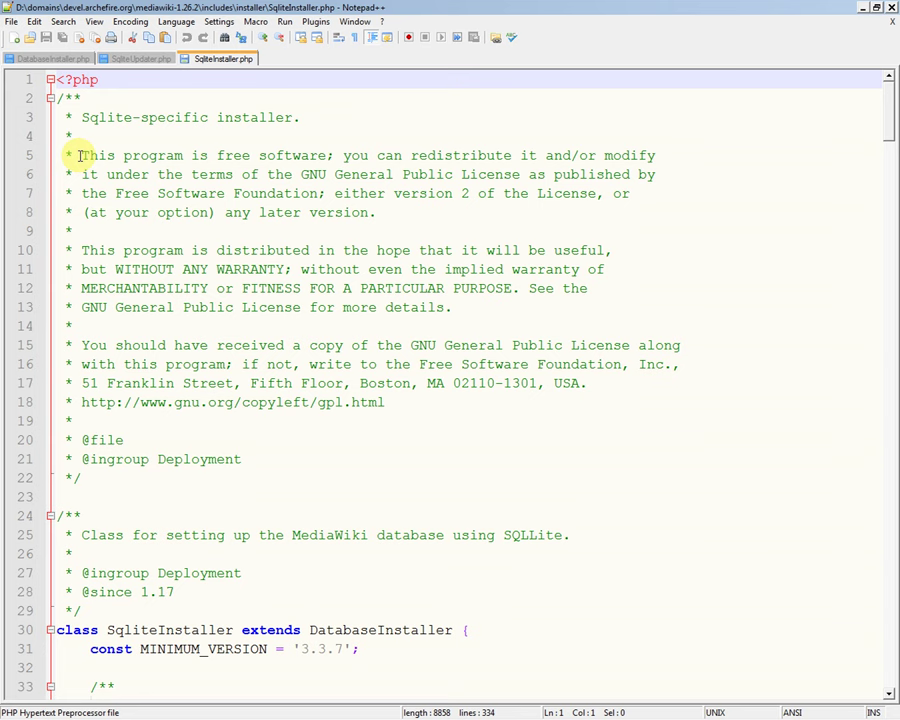
pyautogui.press('F3')
pyautogui.press('Home')
pyautogui.press('Down')
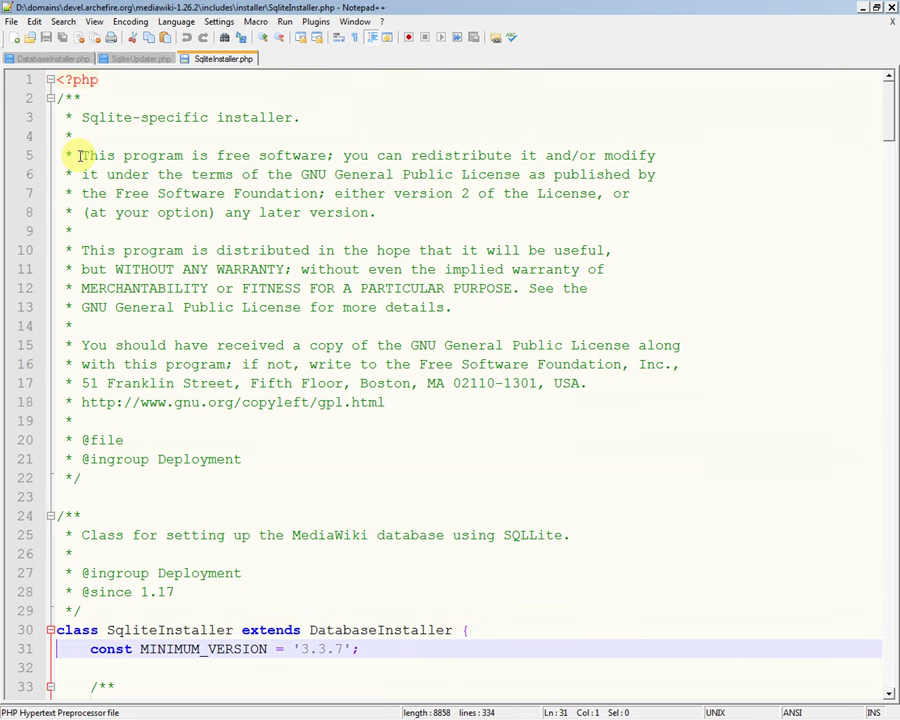
pyautogui.press('Down')
pyautogui.press('Down')
pyautogui.press('Down')
pyautogui.press('Down')
pyautogui.press('Down')
pyautogui.press('Down')
pyautogui.press('Down')
pyautogui.press('Down')
pyautogui.press('Down')
pyautogui.press('Down')
pyautogui.press('Down')
pyautogui.press('Down')
pyautogui.press('Down')
pyautogui.press('Down')
pyautogui.press('Down')
pyautogui.press('Down')
pyautogui.press('Down')
pyautogui.press('Down')
pyautogui.press('Down')
pyautogui.press('Down')
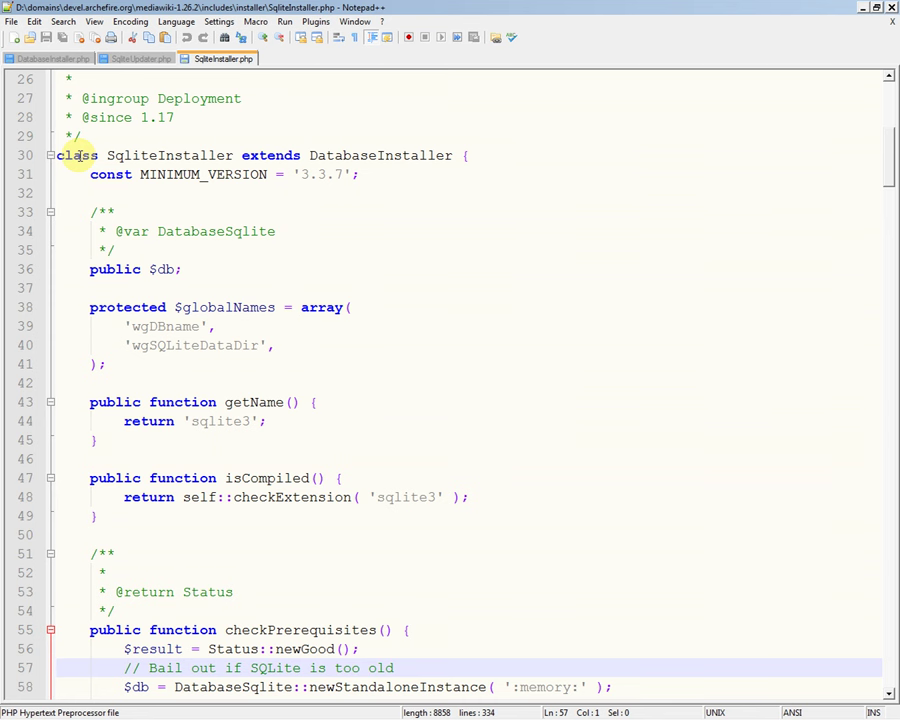
pyautogui.press('Up')
pyautogui.press('Up')
pyautogui.press('Up')
pyautogui.press('Up')
pyautogui.press('Up')
pyautogui.press('Up')
pyautogui.press('Up')
pyautogui.press('Up')
pyautogui.press('Up')
pyautogui.press('Up')
pyautogui.press('Up')
pyautogui.press('Up')
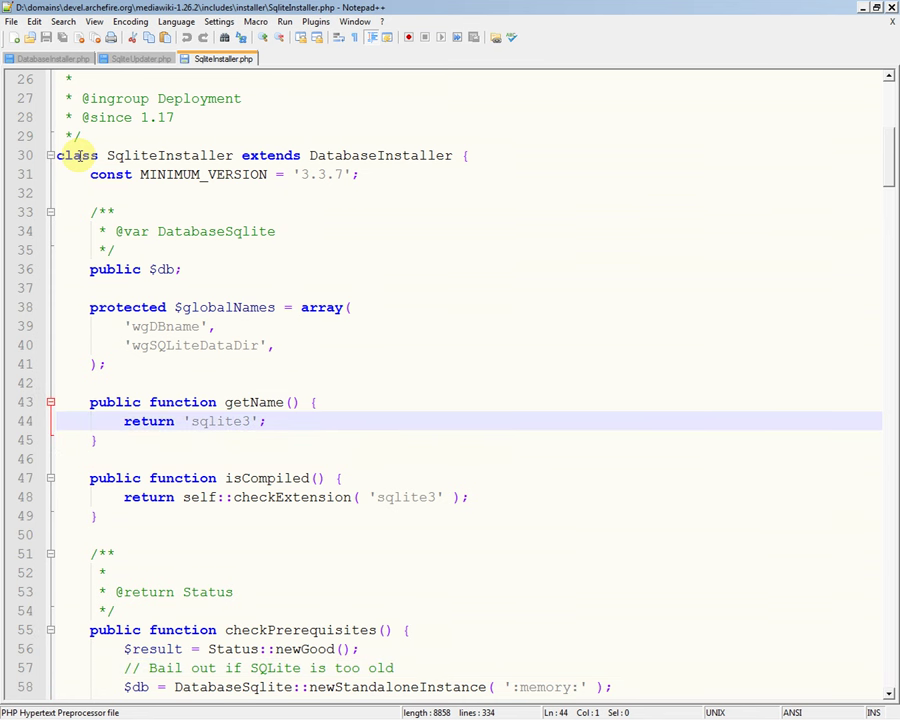
pyautogui.press('Up')
pyautogui.press('End')
pyautogui.press('Left')
pyautogui.press('Left')
pyautogui.press('BackSpace')
pyautogui.hotkey('alt', 'Tab')
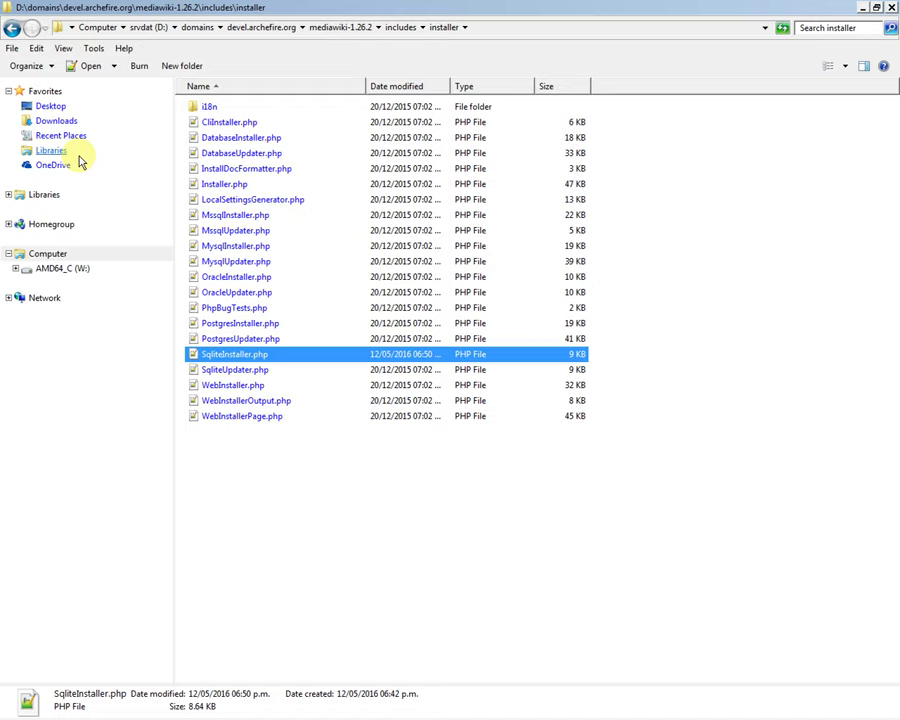
# - Resend the installer form in Firefox, check the wiki data folder, and return to SqliteInstaller.php
pyautogui.hotkey('alt', 'Tab')
pyautogui.press('F5')
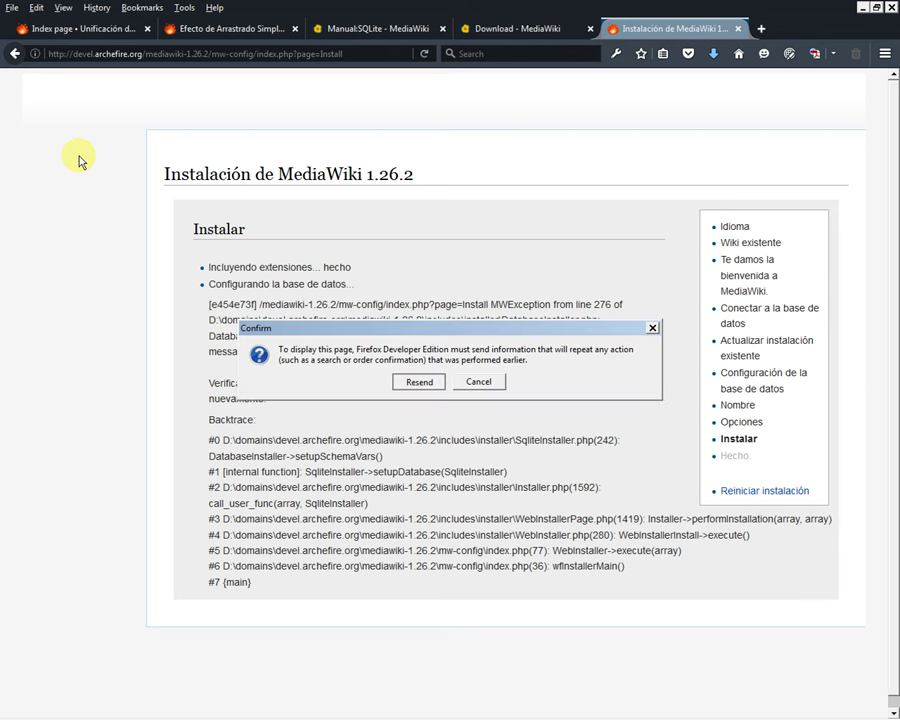
pyautogui.press('Return')
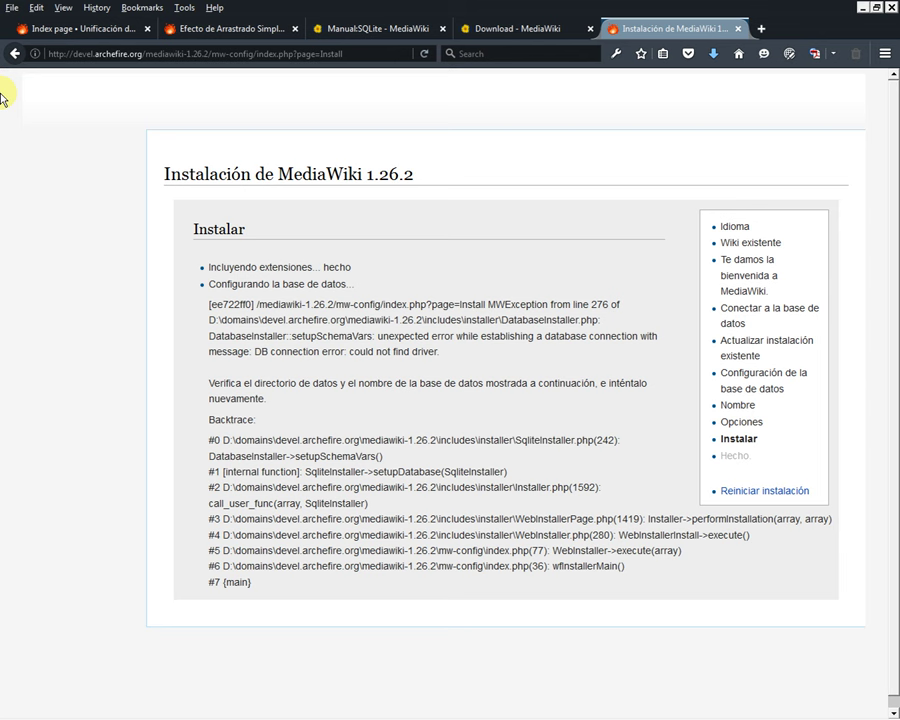
pyautogui.hotkey('alt', 'Tab')
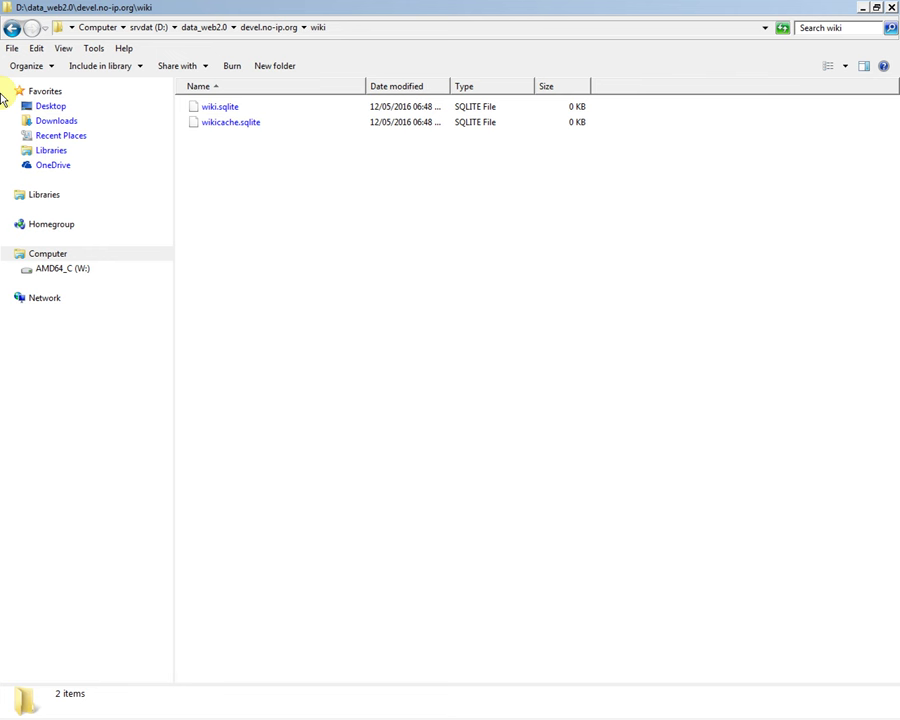
pyautogui.hotkey('alt', 'Tab')
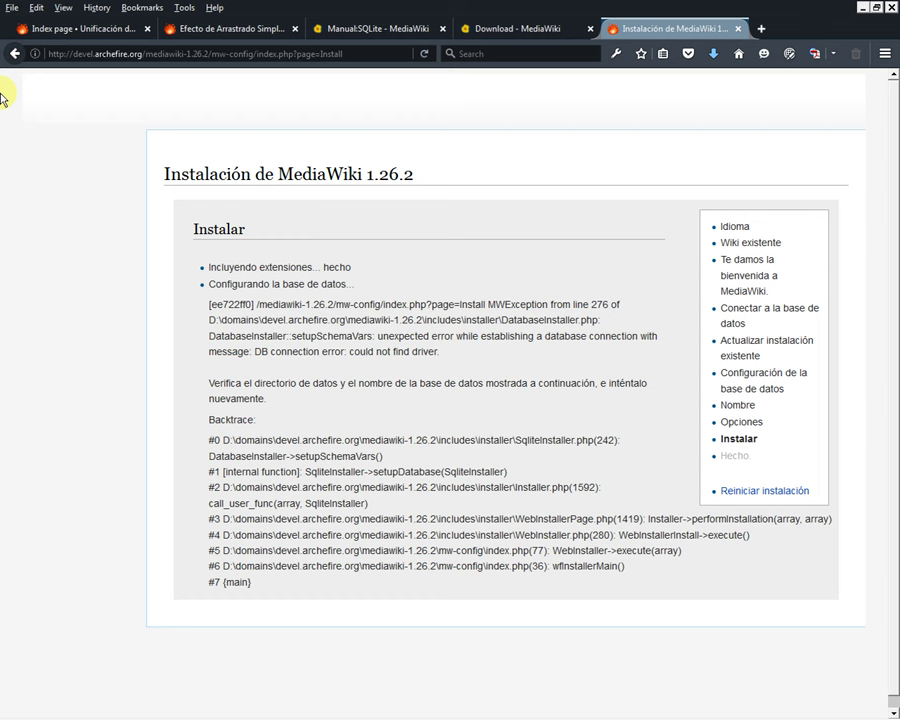
pyautogui.hotkey('alt', 'Tab')
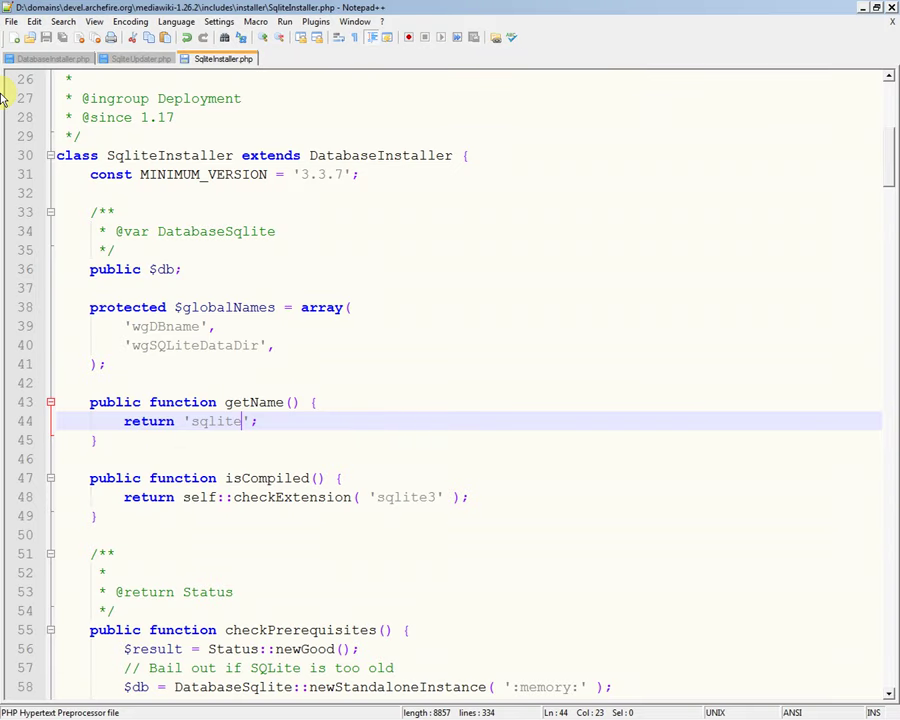
# - Change checkExtension on line 48 to 'sqlite', restore 'sqlite3' in getName on line 44, and save
pyautogui.press('Down')
pyautogui.press('Down')
pyautogui.press('Down')
pyautogui.press('End')
pyautogui.press('Left')
pyautogui.press('Left')
pyautogui.press('Left')
pyautogui.press('Left')
pyautogui.press('Left')
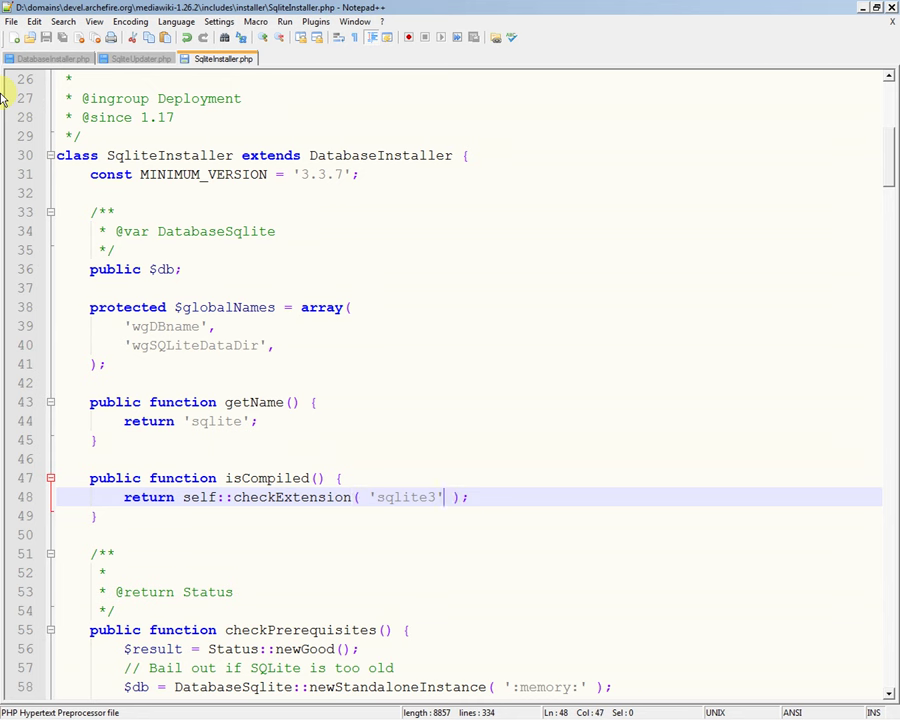
pyautogui.press('BackSpace')
pyautogui.press('Up')
pyautogui.press('Up')
pyautogui.press('Up')
pyautogui.press('Up')
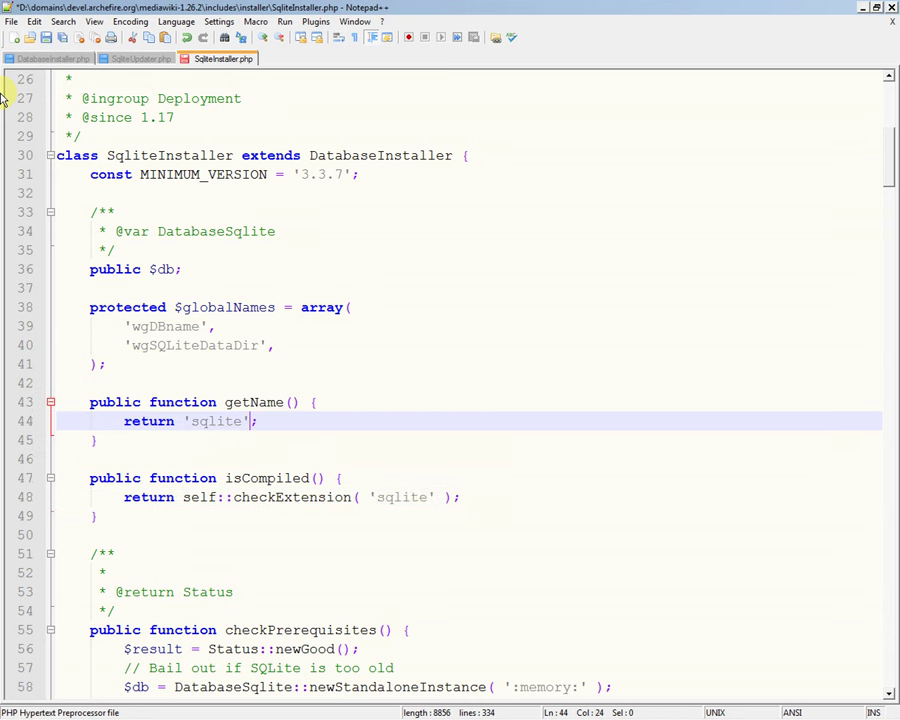
pyautogui.press('Left')
pyautogui.write('3')
pyautogui.hotkey('ctrl', 's')
# - Reload the installer in Firefox to retry, checking the wiki data folder and SqliteInstaller.php
pyautogui.hotkey('alt', 'Tab')
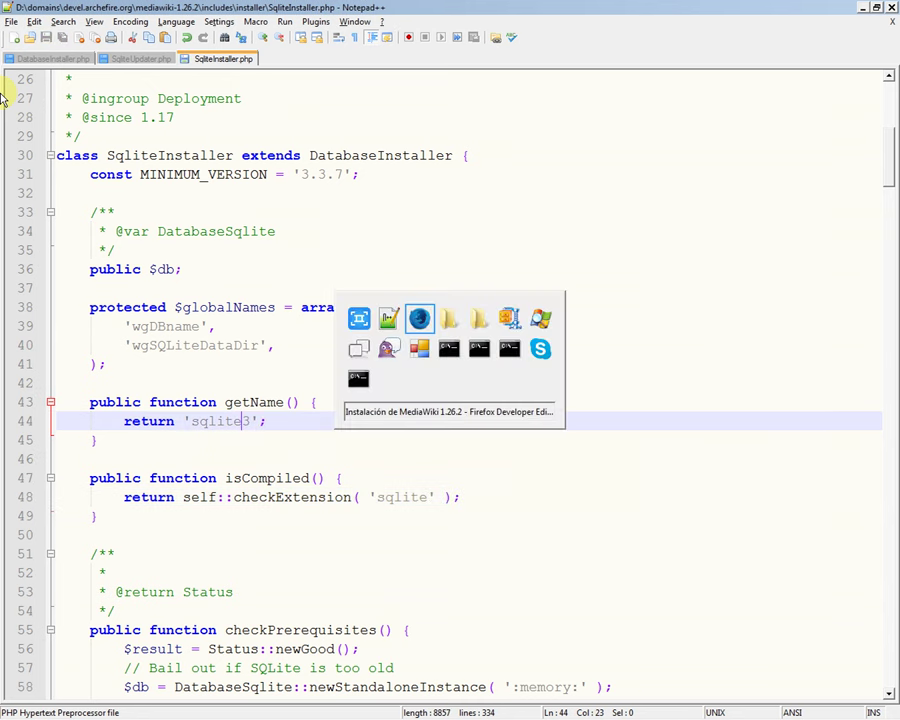
pyautogui.press('F5')
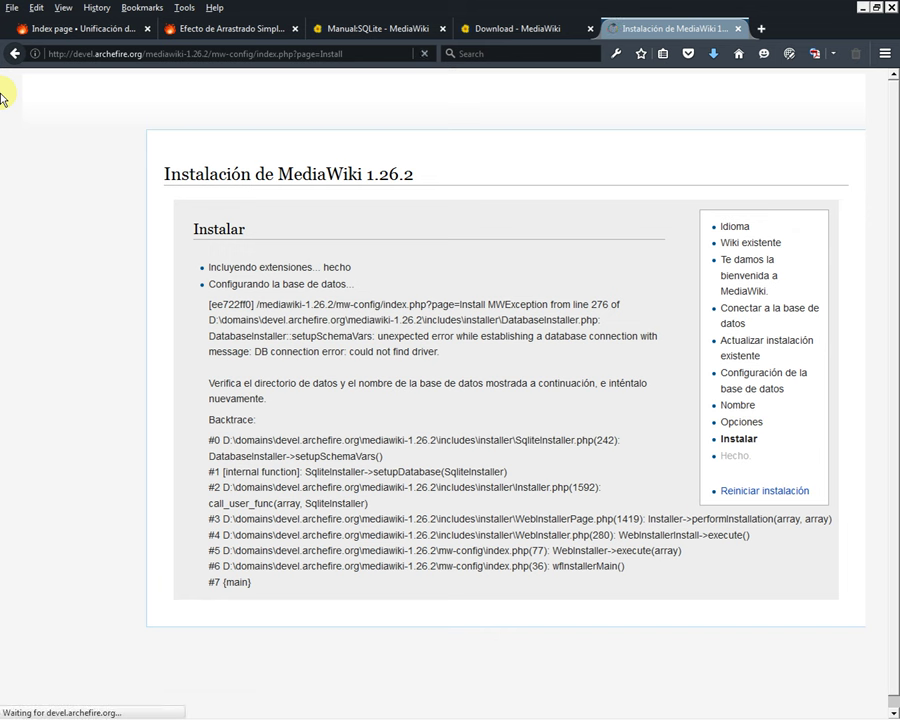
pyautogui.hotkey('alt', 'Tab')
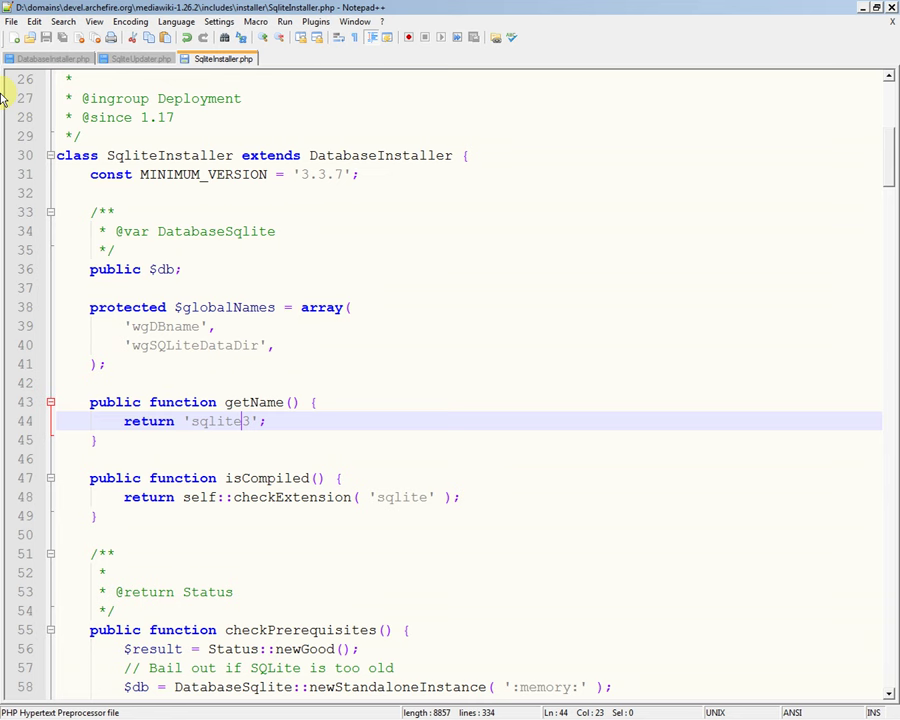
pyautogui.hotkey('alt', 'Tab')
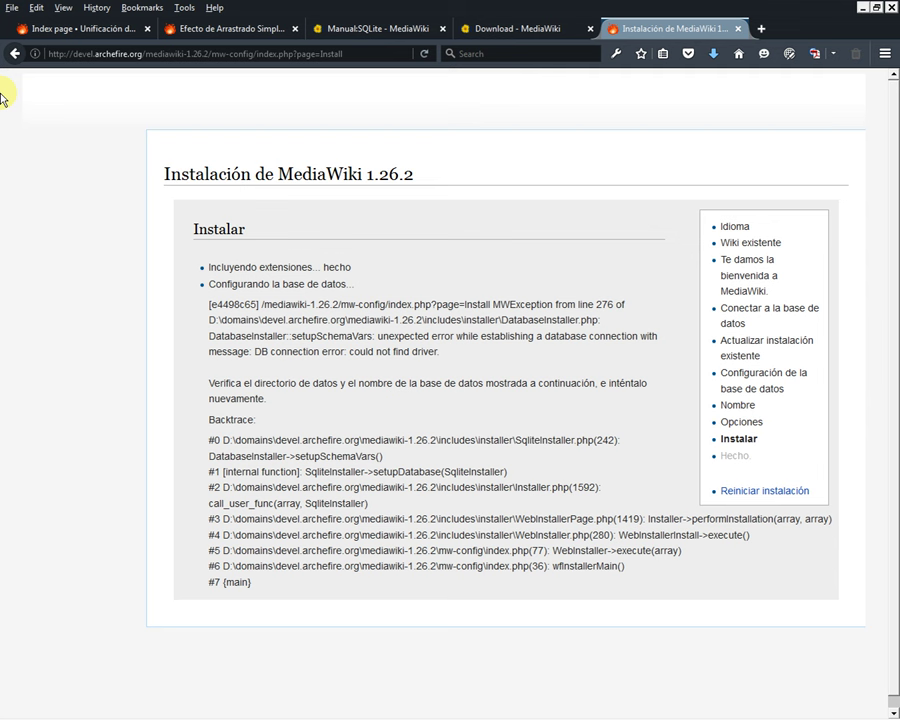
pyautogui.hotkey('alt', 'Tab')
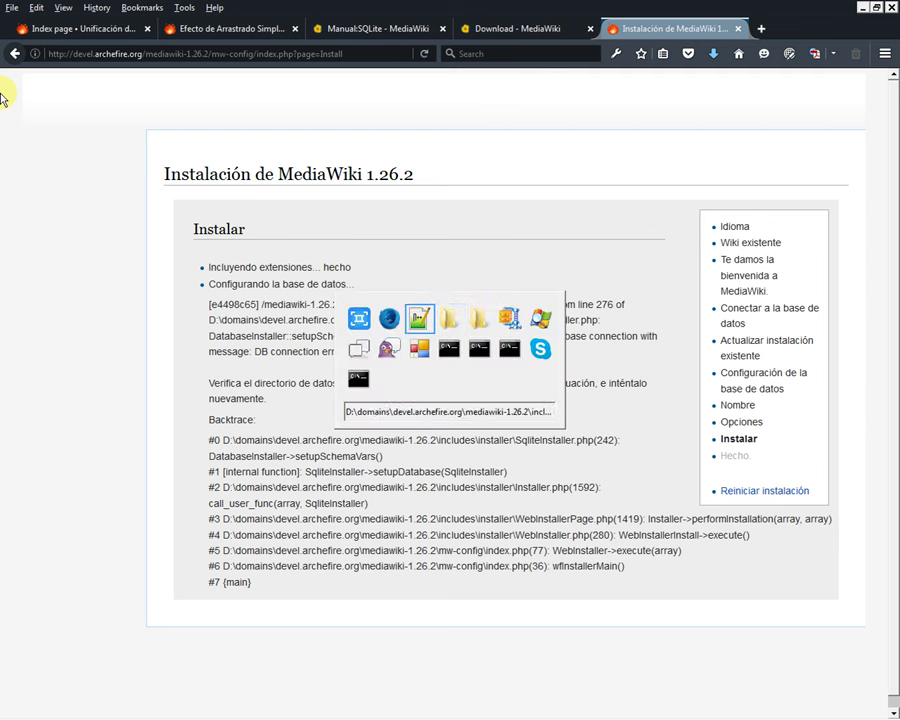
pyautogui.hotkey('alt', 'Tab')
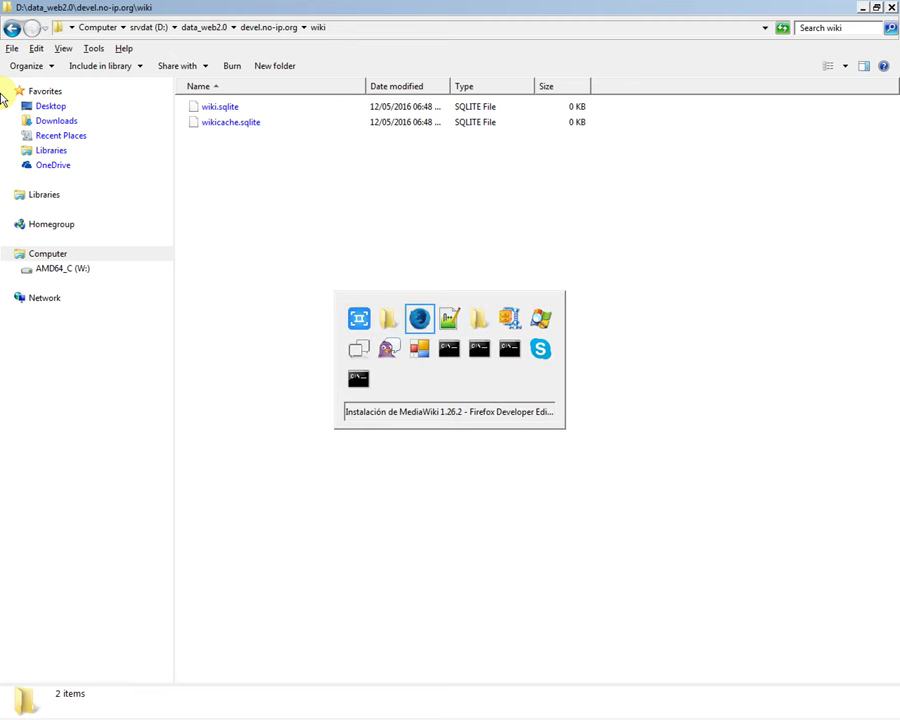
pyautogui.hotkey('alt', 'Tab')
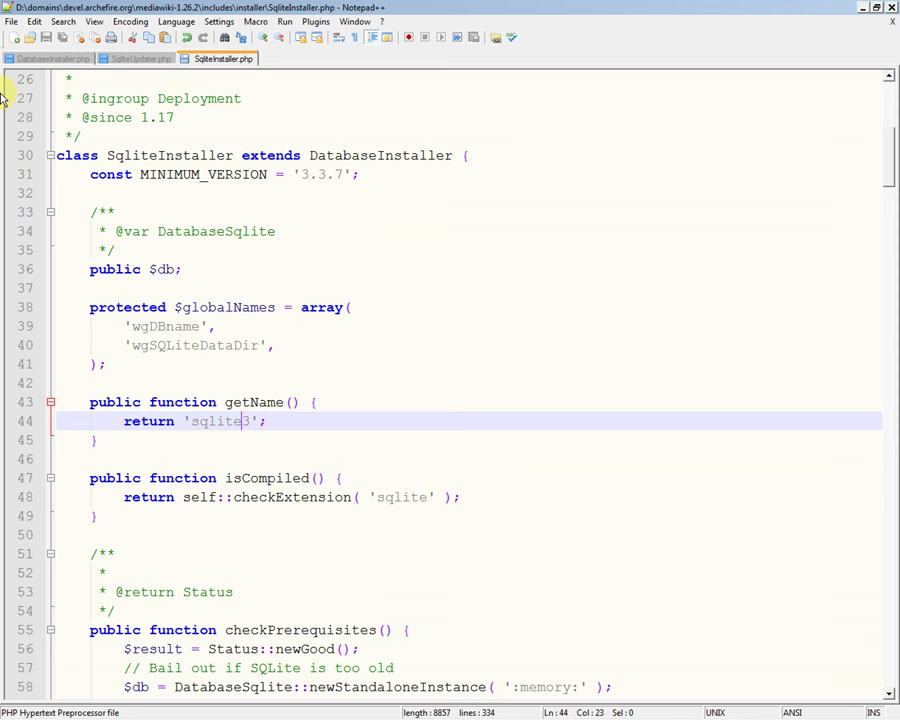
# - Change the isCompiled extension check on line 48 back to 'sqlite3' and save the file
pyautogui.press('Up')
pyautogui.press('Up')
pyautogui.press('Down')
pyautogui.press('Down')
pyautogui.press('Down')
pyautogui.press('Down')
pyautogui.press('Down')
pyautogui.press('Down')
pyautogui.press('Down')
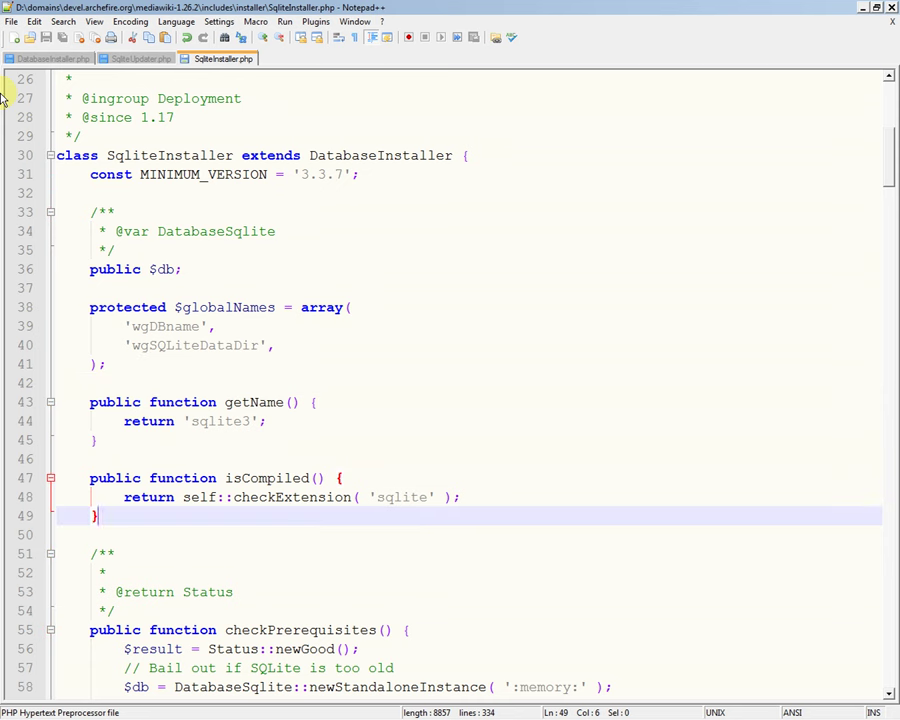
pyautogui.press('Up')
pyautogui.press('Right')
pyautogui.press('Right')
pyautogui.press('Right')
pyautogui.press('Right')
pyautogui.press('Right')
pyautogui.press('Right')
pyautogui.press('Right')
pyautogui.press('Right')
pyautogui.press('Right')
pyautogui.press('Right')
pyautogui.press('Right')
pyautogui.press('Right')
pyautogui.press('Right')
pyautogui.press('Right')
pyautogui.press('Right')
pyautogui.press('Right')
pyautogui.press('Right')
pyautogui.press('Right')
pyautogui.press('Right')
pyautogui.press('Right')
pyautogui.press('Left')
pyautogui.press('Left')
pyautogui.write('3')
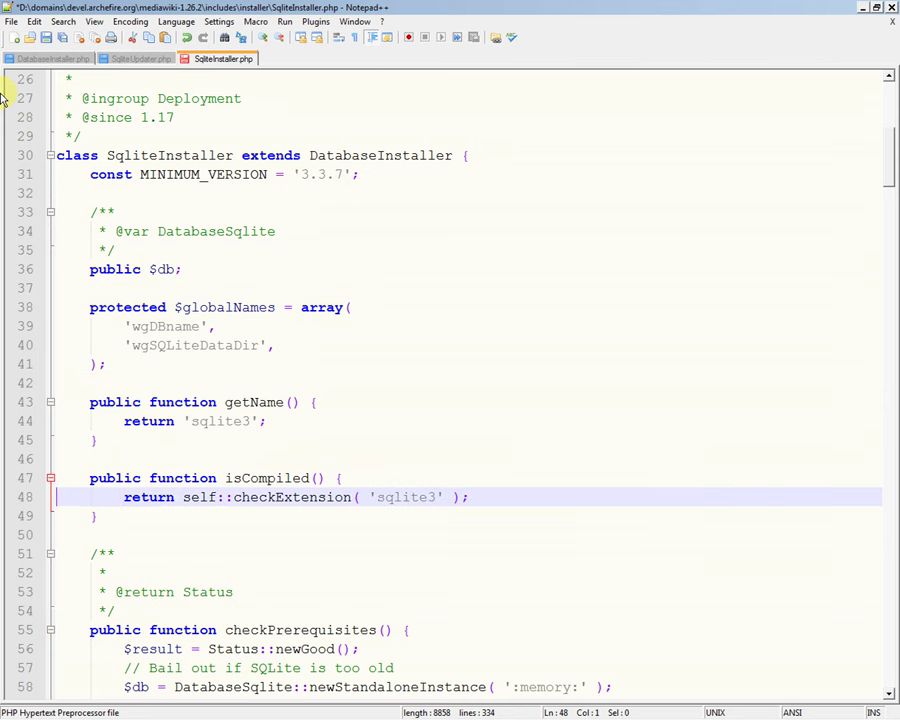
pyautogui.press('Down')
pyautogui.press('Down')
pyautogui.press('Down')
pyautogui.press('Down')
pyautogui.press('Down')
pyautogui.press('Down')
pyautogui.press('Down')
pyautogui.press('Down')
pyautogui.press('Down')
pyautogui.press('Down')
pyautogui.press('Down')
pyautogui.press('Down')
pyautogui.press('Down')
pyautogui.press('Down')
pyautogui.press('Down')
pyautogui.press('Down')
pyautogui.press('Down')
pyautogui.press('Down')
pyautogui.press('Down')
pyautogui.press('Down')
pyautogui.hotkey('ctrl', 's')
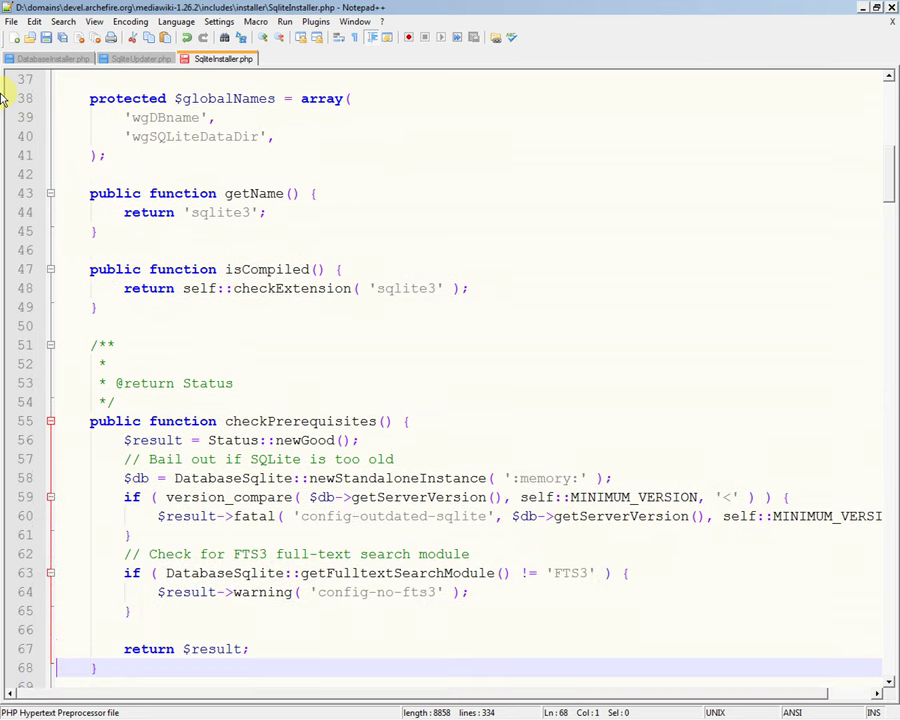
# - Change the openConnection factory call on line 191 from 'sqlite' to 'sqlite3' and save
pyautogui.press('Up')
pyautogui.press('Up')
pyautogui.press('Up')
pyautogui.press('Up')
pyautogui.press('Up')
pyautogui.press('Up')
pyautogui.press('Up')
pyautogui.press('Left')
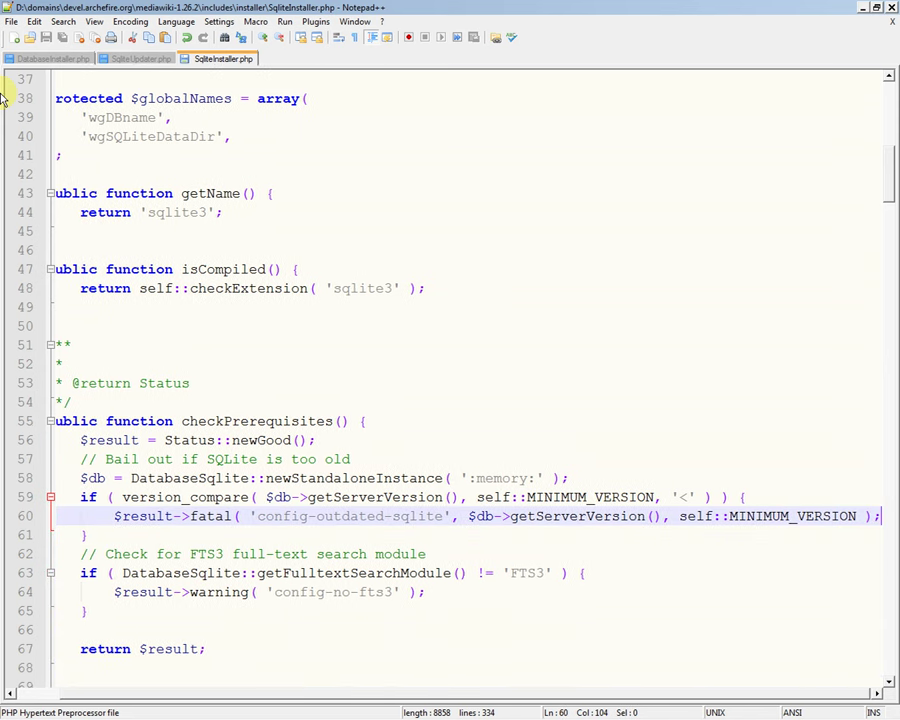
pyautogui.press('Right')
pyautogui.press('Down')
pyautogui.press('Down')
pyautogui.press('Down')
pyautogui.press('Down')
pyautogui.press('Down')
pyautogui.press('Down')
pyautogui.press('Down')
pyautogui.press('Down')
pyautogui.press('Down')
pyautogui.press('Down')
pyautogui.press('Down')
pyautogui.press('Down')
pyautogui.press('Down')
pyautogui.press('Down')
pyautogui.press('Down')
pyautogui.press('Down')
pyautogui.press('Down')
pyautogui.press('Down')
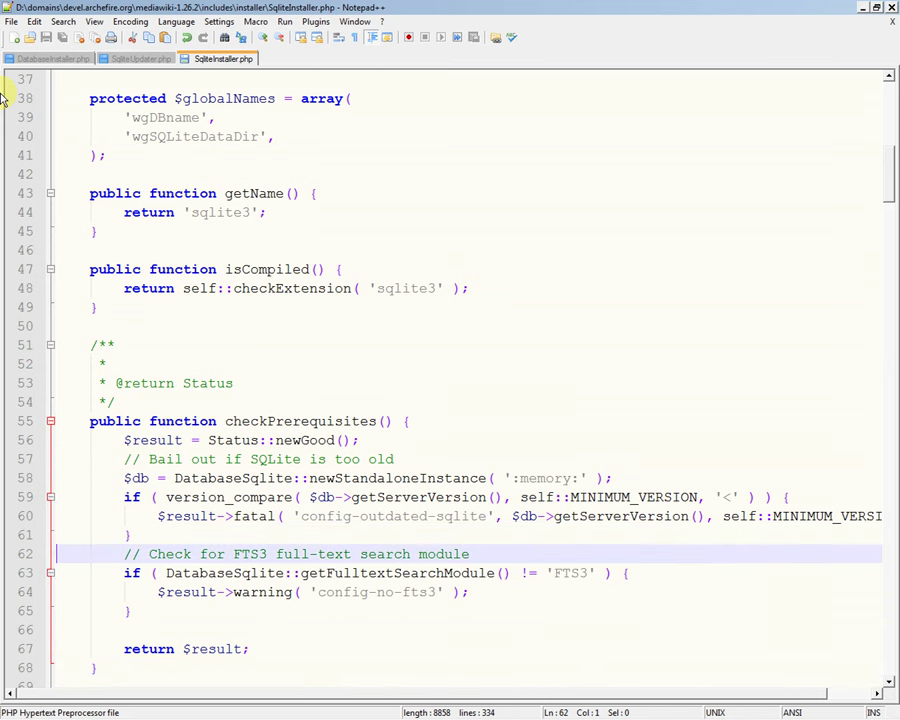
pyautogui.press('Down')
pyautogui.press('Down')
pyautogui.press('Down')
pyautogui.press('Down')
pyautogui.press('Down')
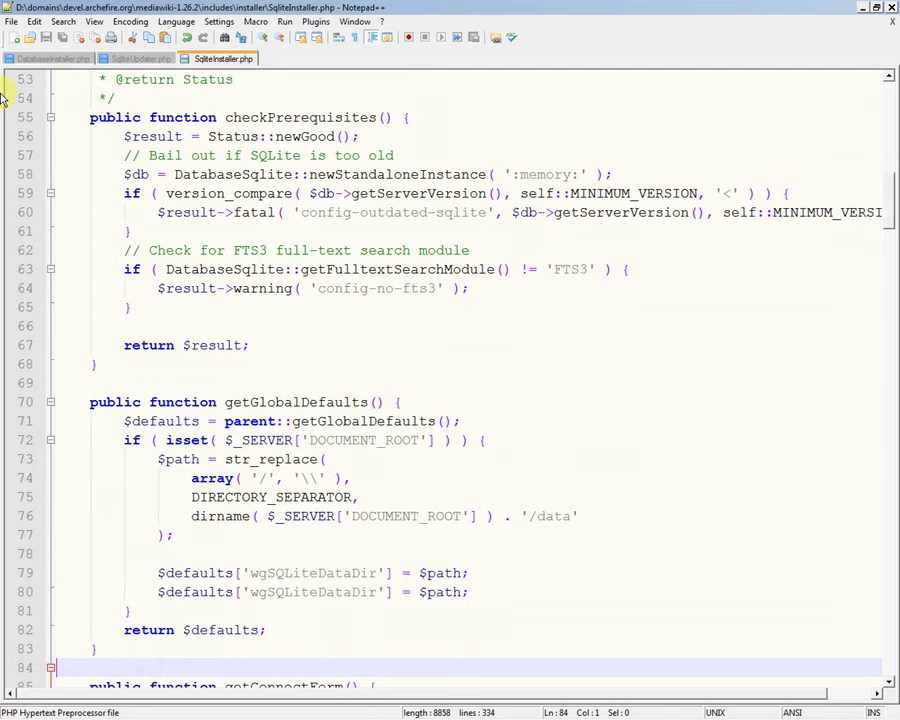
pyautogui.press('Down')
pyautogui.press('Down')
pyautogui.press('Down')
pyautogui.press('Down')
pyautogui.press('Down')
pyautogui.press('Down')
pyautogui.press('Down')
pyautogui.press('Down')
pyautogui.press('Down')
pyautogui.press('Down')
pyautogui.press('Down')
pyautogui.press('Down')
pyautogui.press('Down')
pyautogui.press('Down')
pyautogui.press('Down')
pyautogui.press('Down')
pyautogui.press('Down')
pyautogui.press('Down')
pyautogui.press('Down')
pyautogui.press('Down')
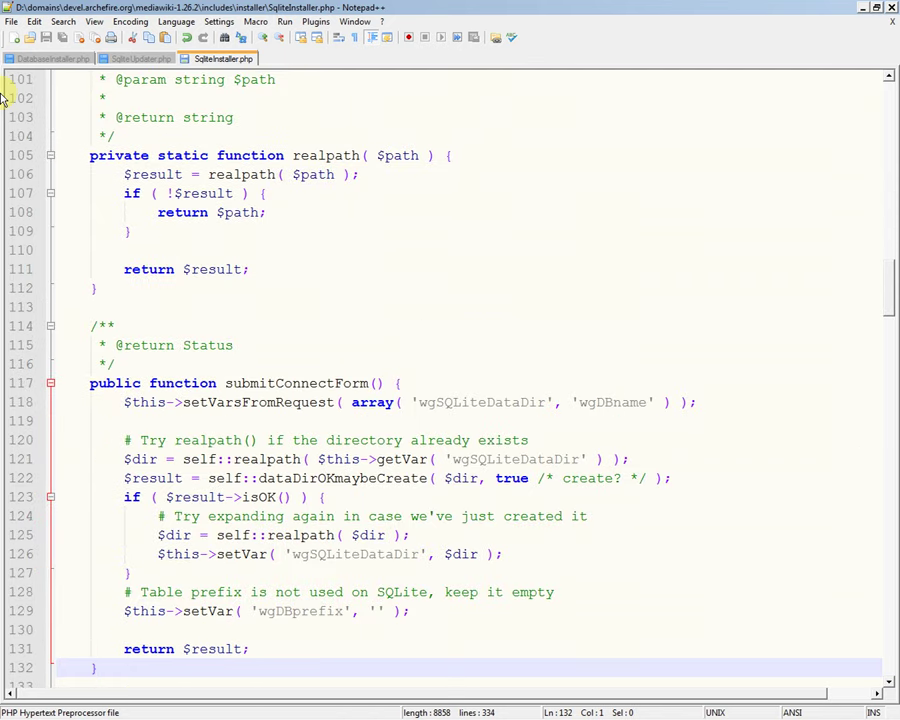
pyautogui.press('pagedown')
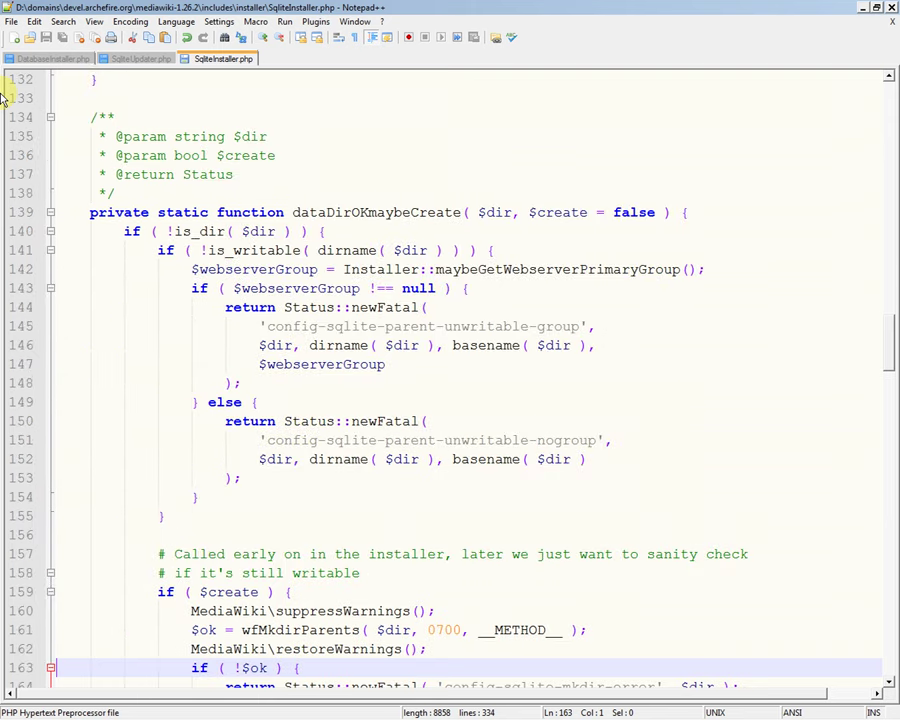
pyautogui.press('pagedown')
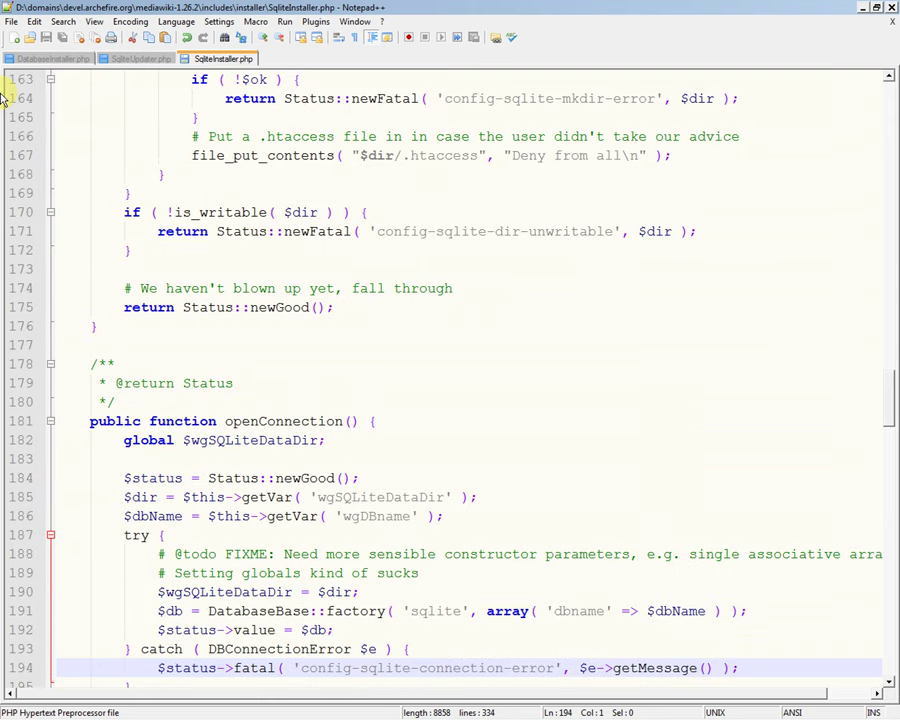
pyautogui.press('Up')
pyautogui.press('Up')
pyautogui.press('Up')
pyautogui.hotkey('ctrl', 'Right')
pyautogui.hotkey('ctrl', 'Right')
pyautogui.hotkey('ctrl', 'Right')
pyautogui.hotkey('ctrl', 'Right')
pyautogui.hotkey('ctrl', 'Right')
pyautogui.hotkey('ctrl', 'Right')
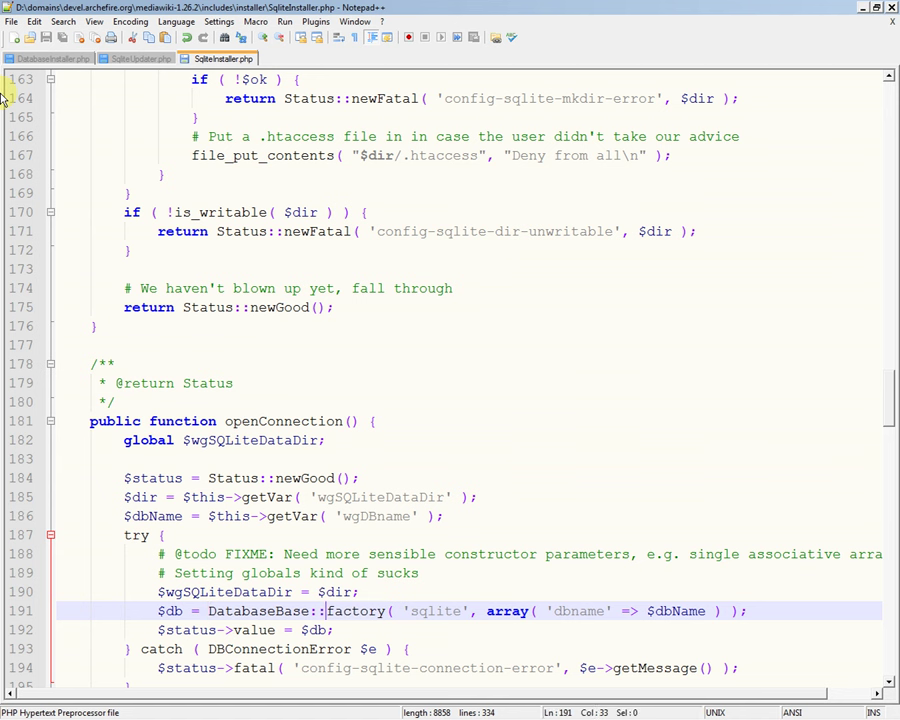
pyautogui.hotkey('ctrl', 'Right')
pyautogui.hotkey('ctrl', 'Right')
pyautogui.hotkey('ctrl', 'Right')
pyautogui.hotkey('ctrl', 'Right')
pyautogui.write('3')
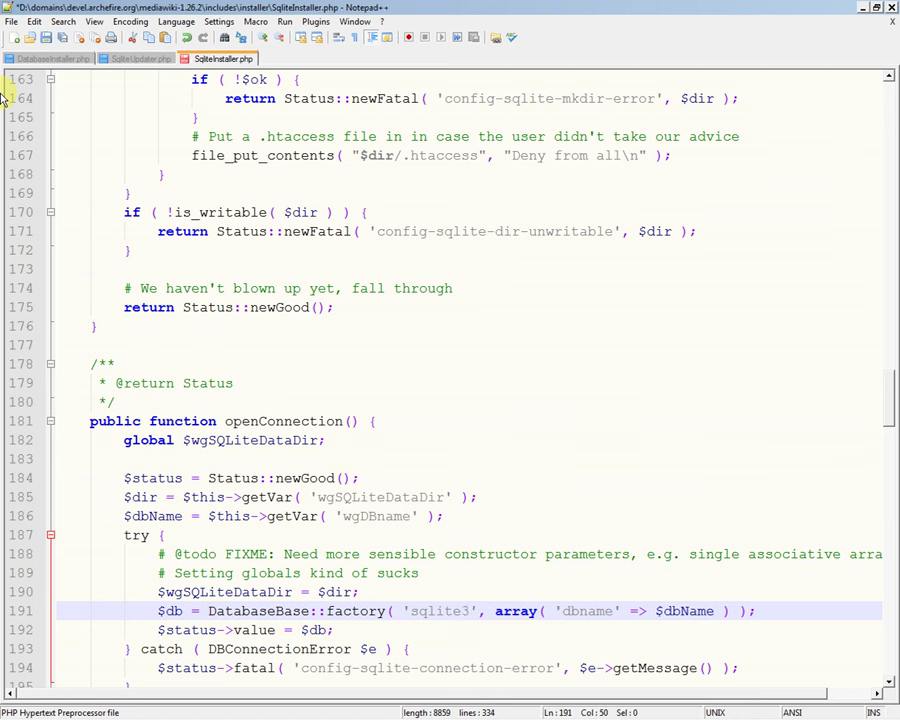
pyautogui.press('Left')
pyautogui.hotkey('ctrl', 's')
# - Search SqliteInstaller.php for remaining sqlite' strings
pyautogui.press('Home')
pyautogui.press('Home')
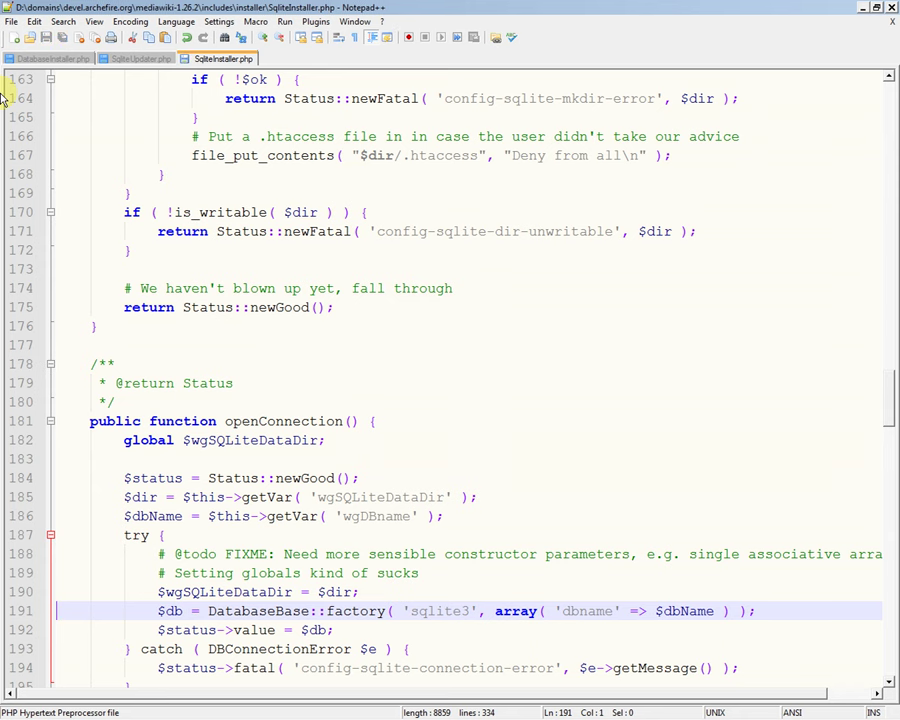
pyautogui.press('pagedown')
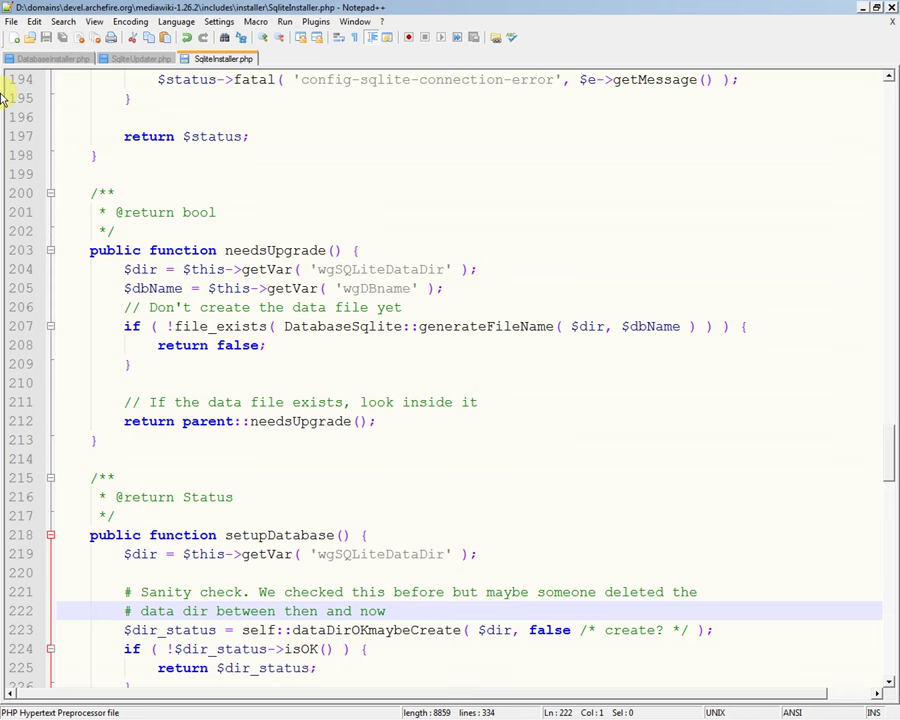
pyautogui.hotkey('ctrl', 'f')
pyautogui.write('sql')
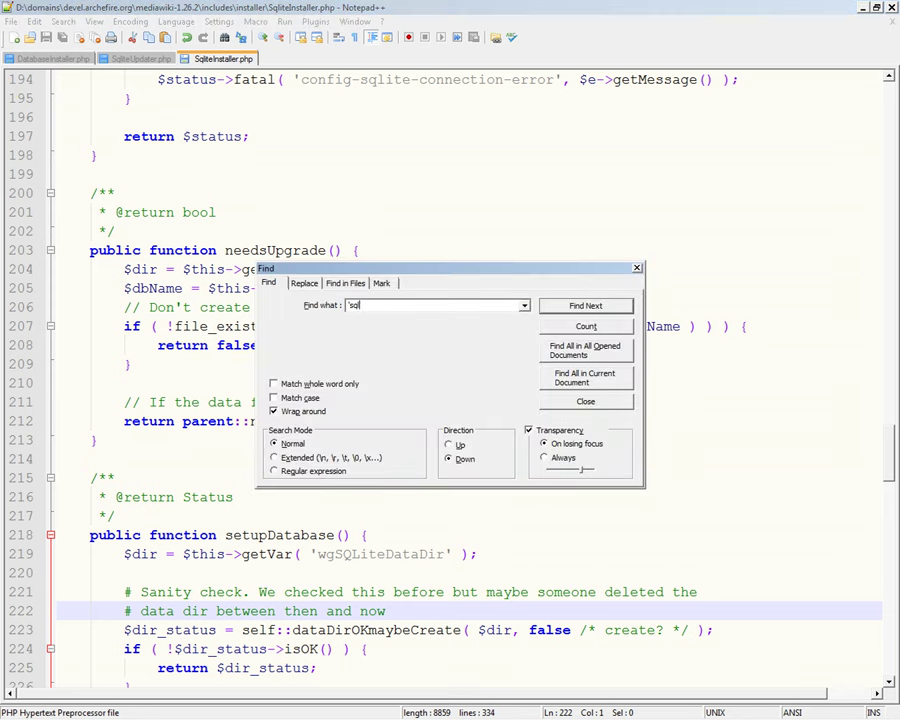
pyautogui.write("ite'")
# - Change the getLocalSettings cache type on line 326 to 'sqlite3', confirm no other matches remain, and save
pyautogui.press('Return')
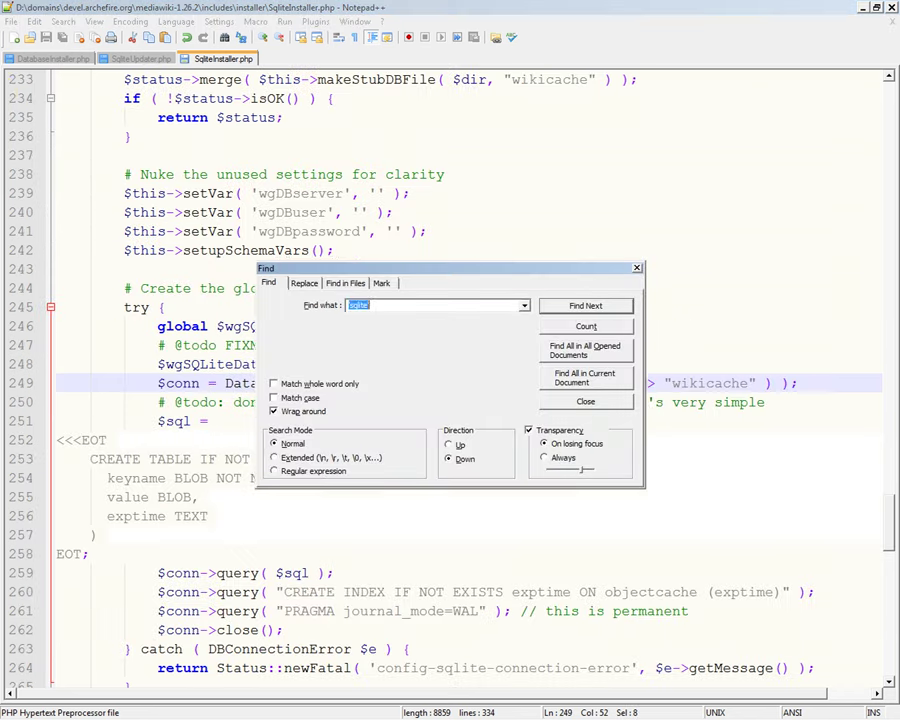
pyautogui.press('Escape')
pyautogui.press('Right')
pyautogui.press('F3')
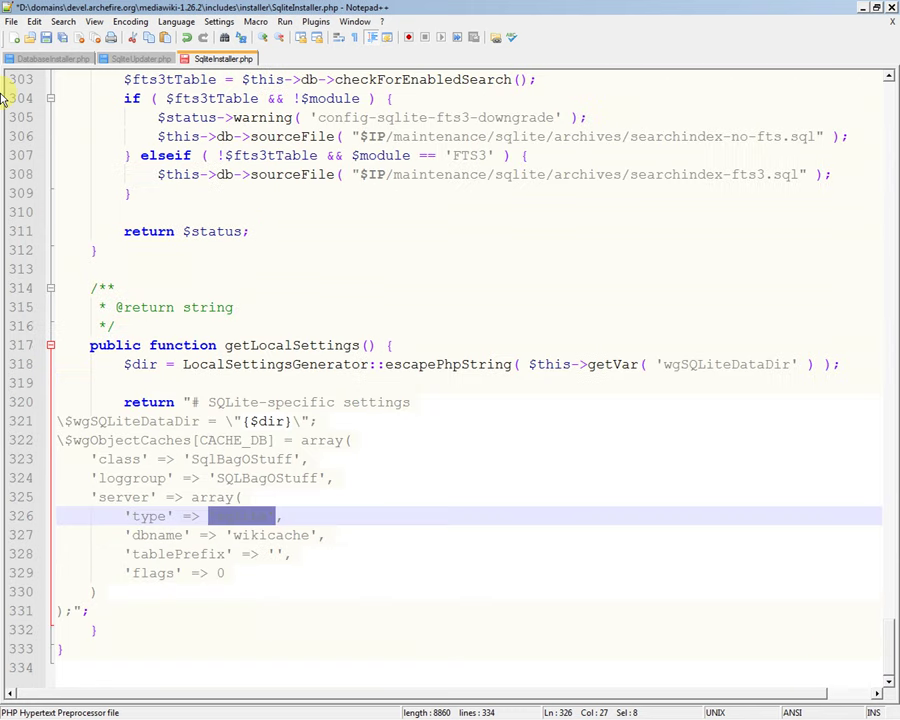
pyautogui.press('Right')
pyautogui.press('Left')
pyautogui.write('3')
pyautogui.press('Left')
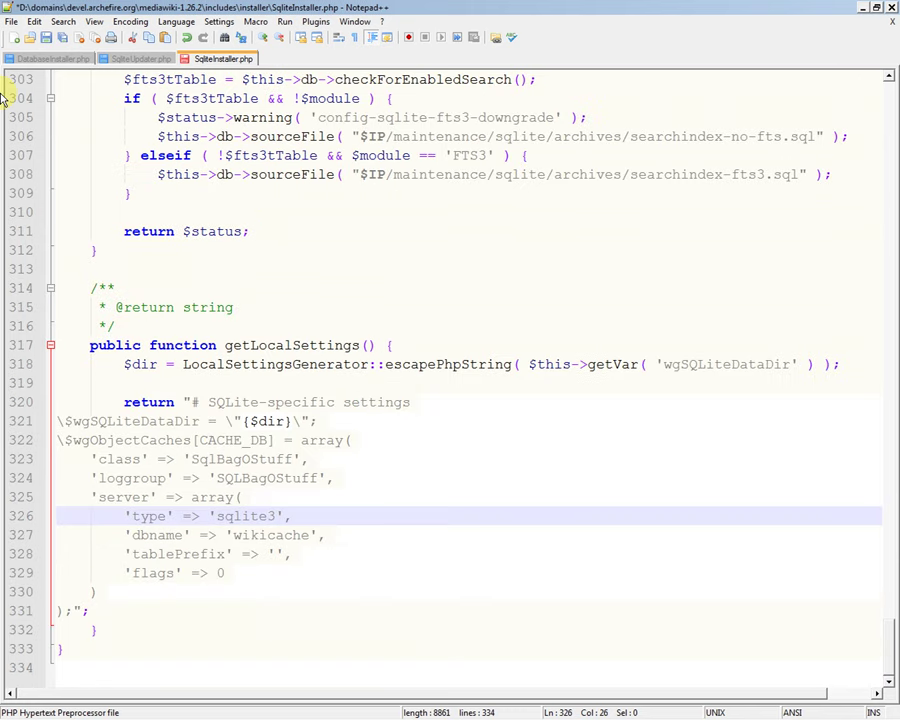
pyautogui.press('F3')
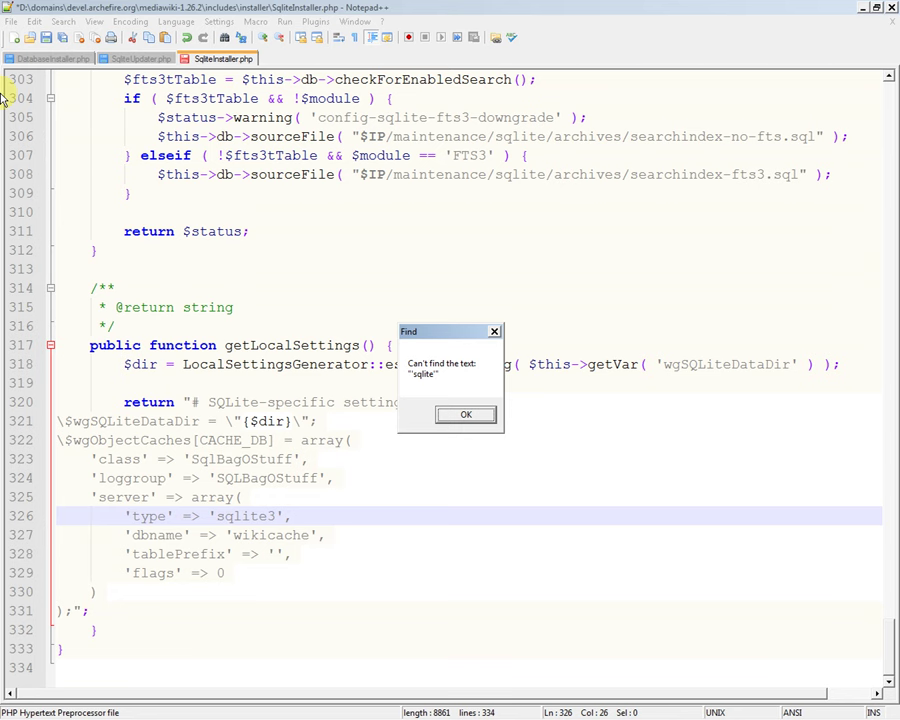
pyautogui.press('Return')
pyautogui.press('Left')
pyautogui.hotkey('ctrl', 's')
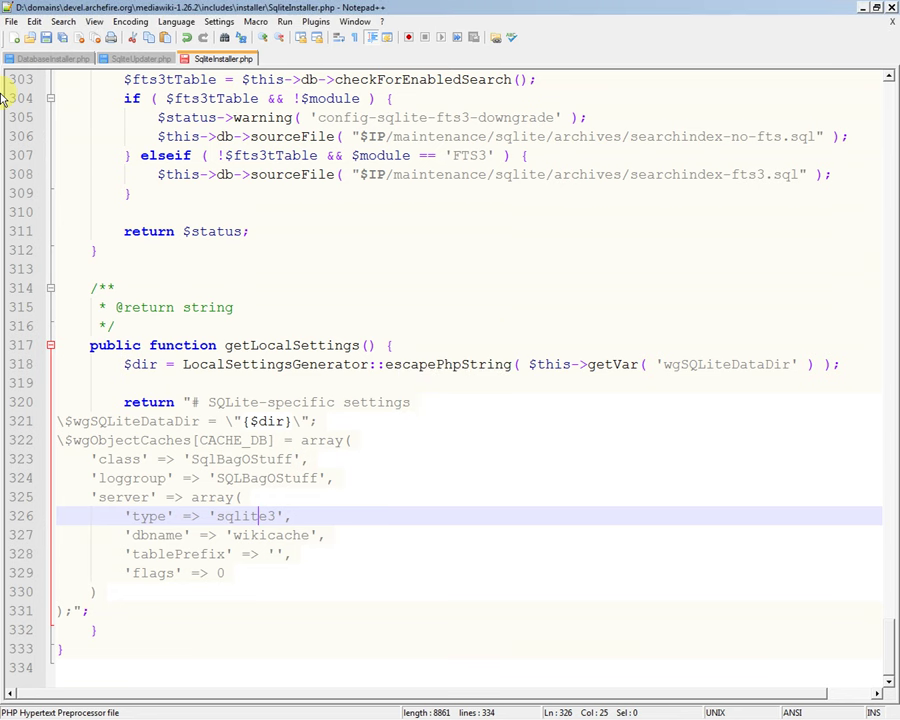
pyautogui.hotkey('alt', 'Tab')
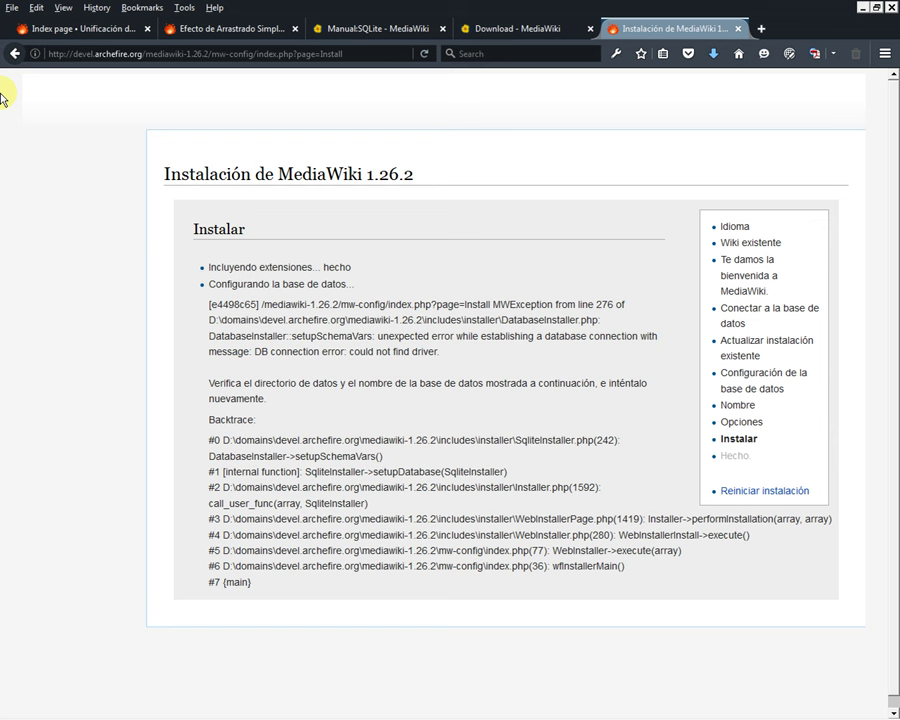
# - Rerun the install page, check the new 0 KB wiki.sqlite files, and inspect the browser console
pyautogui.press('F5')
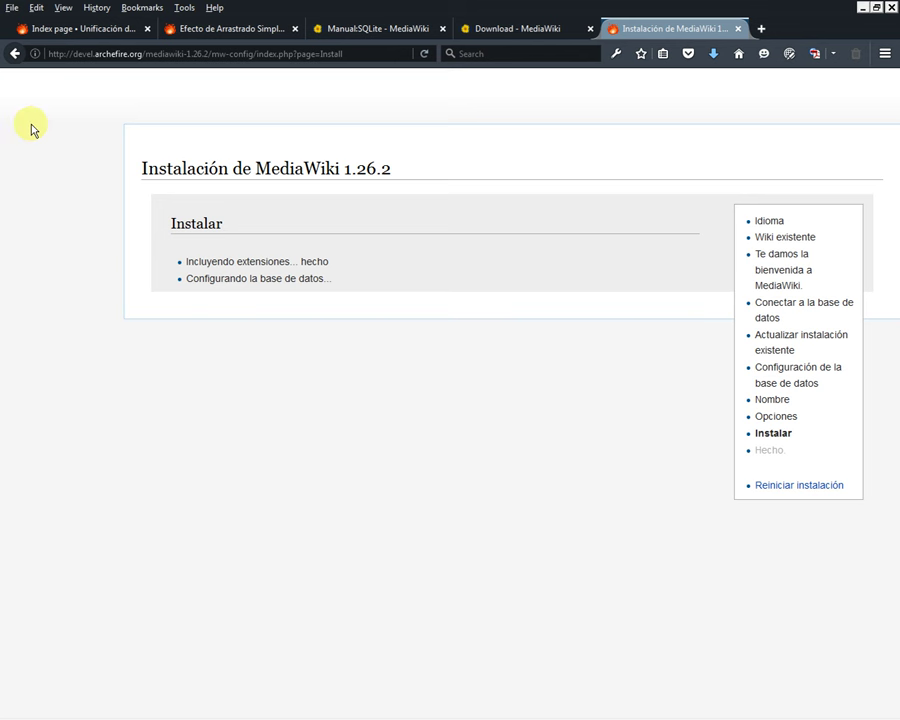
pyautogui.hotkey('alt', 'Tab')
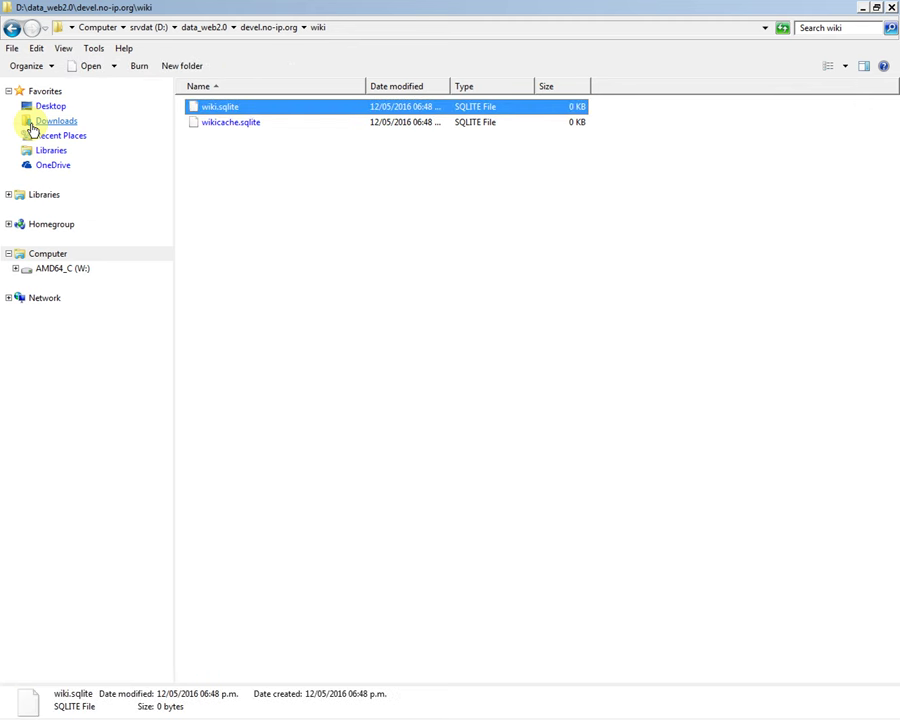
pyautogui.hotkey('alt', 'Tab')
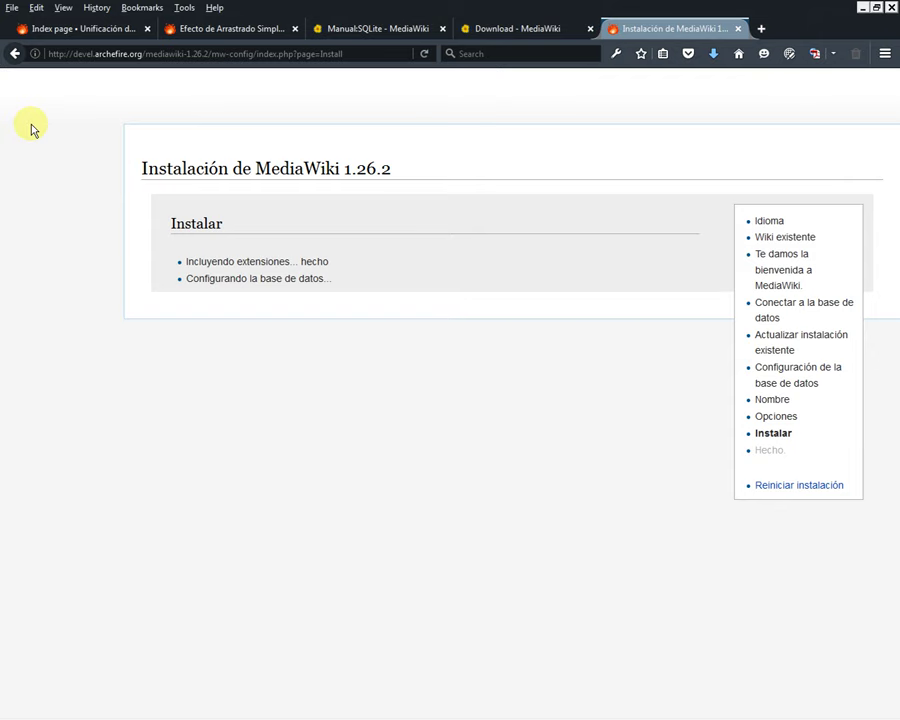
pyautogui.hotkey('ctrl', 'shift', 'k')
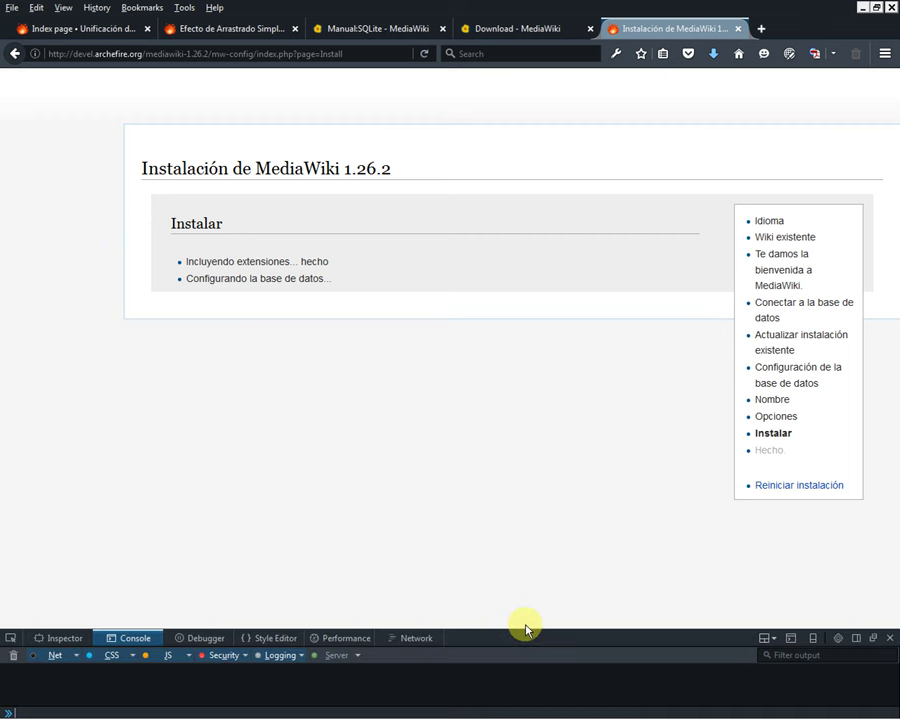
pyautogui.moveTo(525, 630); pyautogui.dragTo(524, 503)
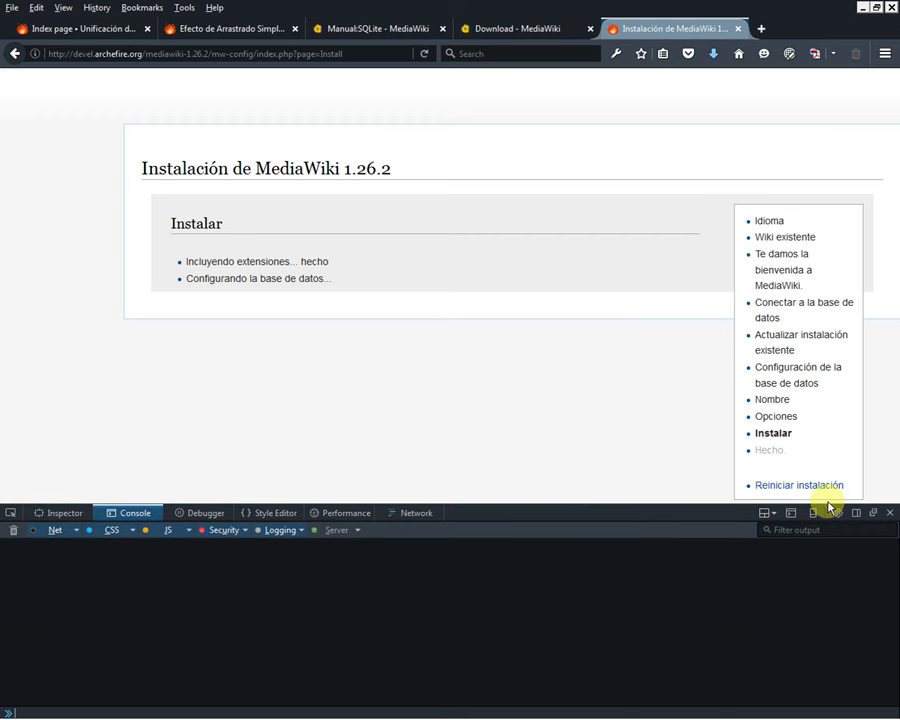
pyautogui.press('F12')
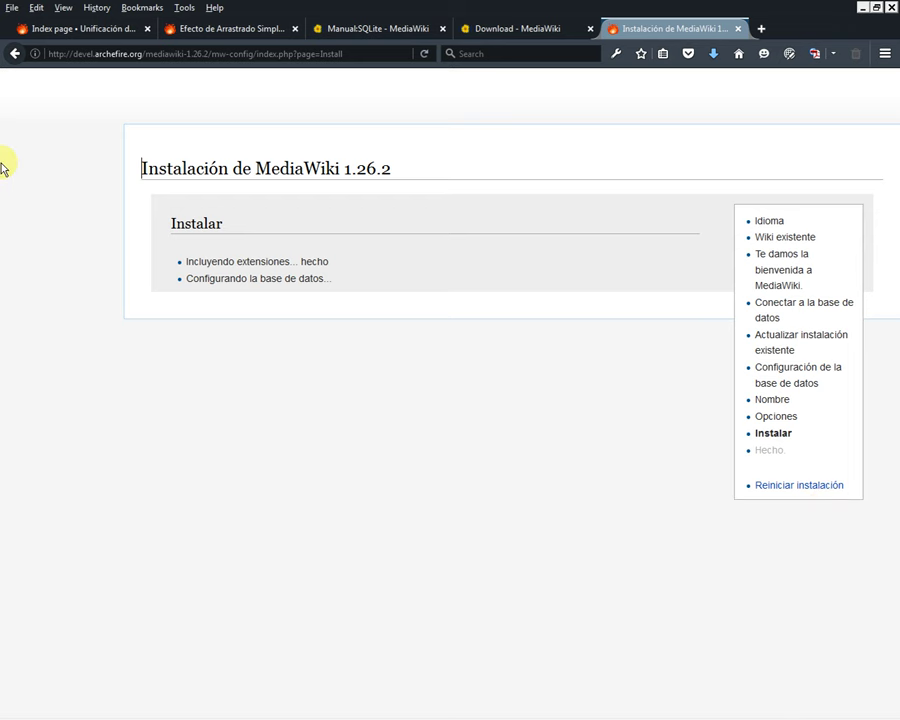
pyautogui.hotkey('alt', 'Tab')
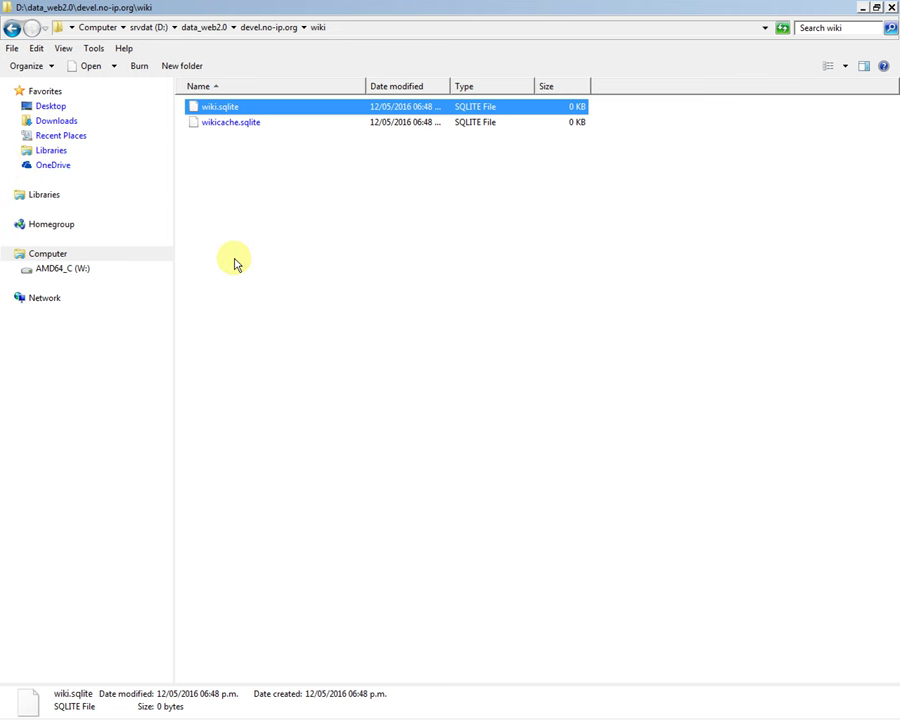
# - Check wiki.sqlite's properties, then review the prerequisites check in SqliteInstaller.php
pyautogui.hotkey('alt', 'Return')
pyautogui.press('Escape')
pyautogui.hotkey('alt', 'Tab')
pyautogui.hotkey('alt', 'Tab')
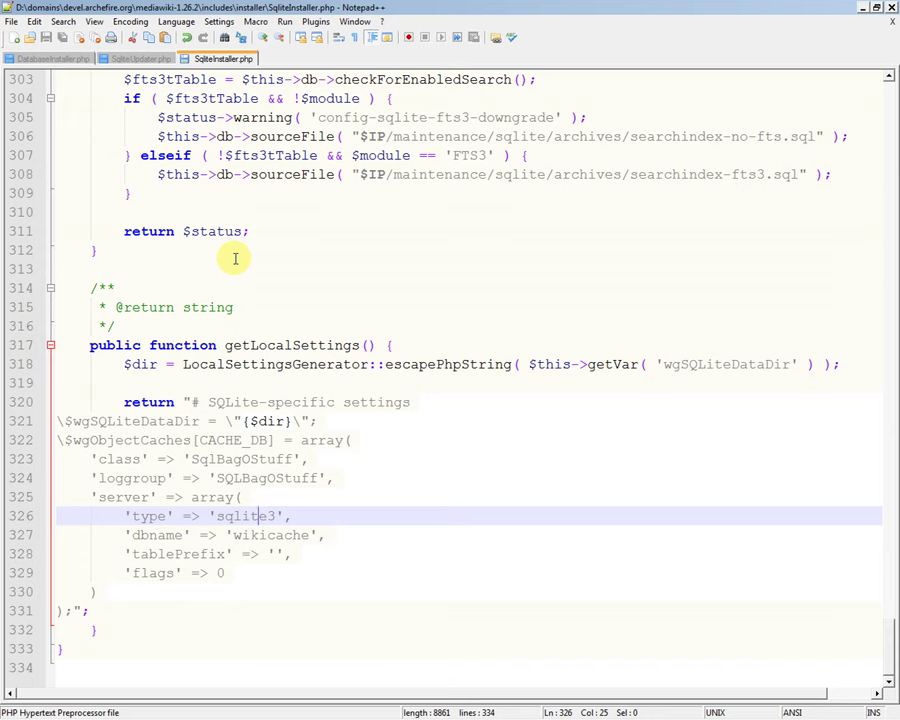
pyautogui.hotkey('ctrl', 'Home')
pyautogui.press('Down')
pyautogui.press('Down')
pyautogui.press('Down')
pyautogui.press('Down')
pyautogui.press('Down')
pyautogui.press('Down')
pyautogui.press('Down')
pyautogui.press('Down')
pyautogui.press('Down')
pyautogui.press('Down')
pyautogui.press('Down')
pyautogui.press('Down')
pyautogui.press('Down')
pyautogui.press('Down')
pyautogui.press('Down')
pyautogui.press('Down')
pyautogui.press('Down')
pyautogui.press('Down')
pyautogui.press('Down')
pyautogui.press('Down')
pyautogui.press('Down')
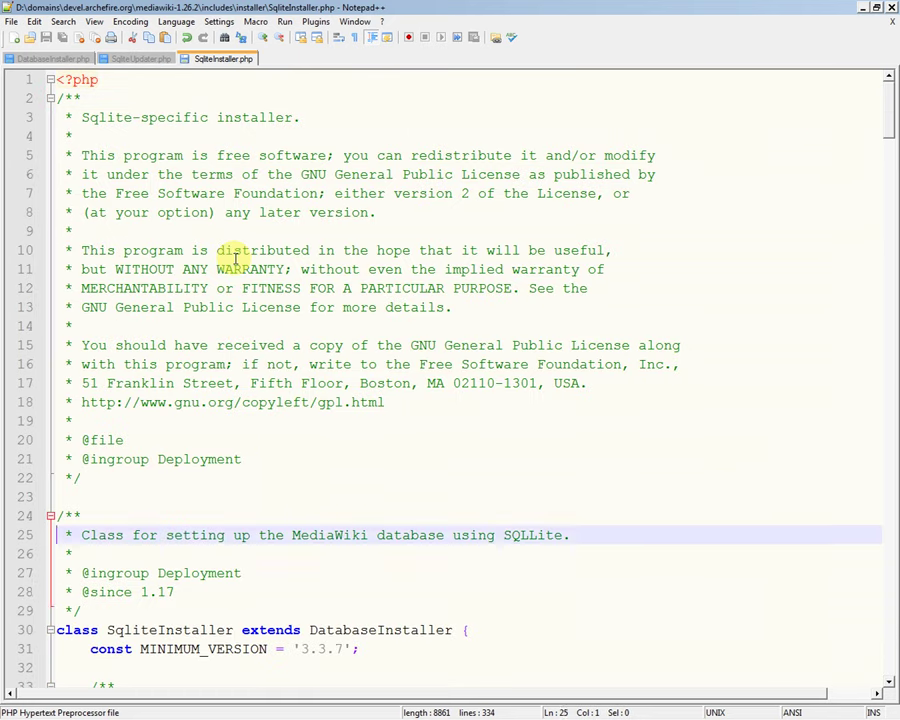
pyautogui.press('Down')
pyautogui.press('Down')
pyautogui.press('Down')
pyautogui.press('Down')
pyautogui.press('Down')
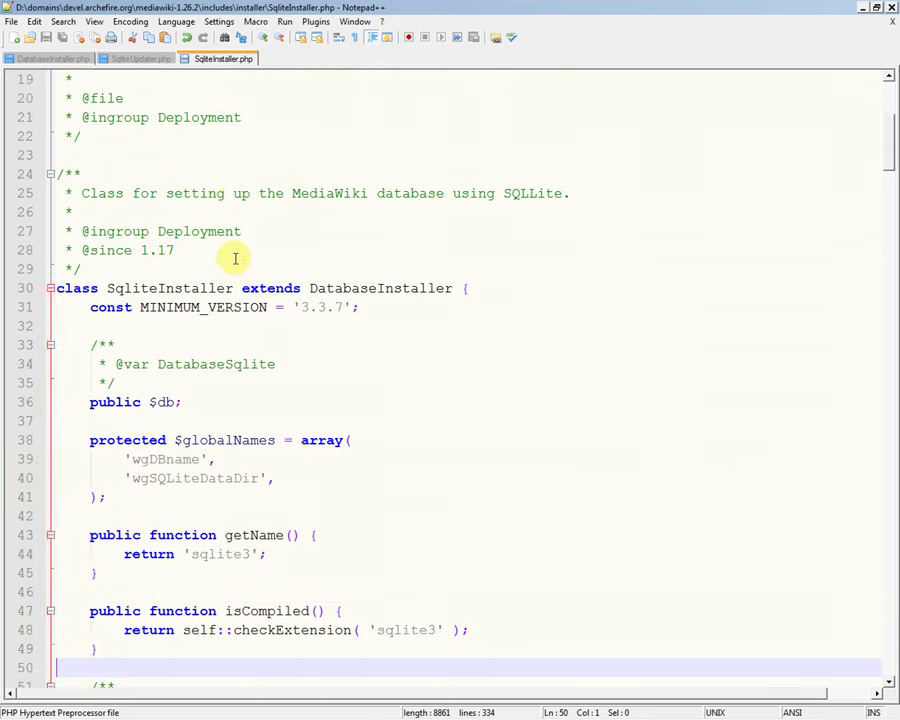
pyautogui.press('Down')
pyautogui.press('Down')
pyautogui.press('Down')
pyautogui.press('Down')
pyautogui.press('Down')
pyautogui.press('Down')
pyautogui.press('Down')
pyautogui.press('Down')
pyautogui.press('Down')
pyautogui.press('Down')
pyautogui.press('Down')
pyautogui.press('Down')
pyautogui.press('Down')
pyautogui.press('Down')
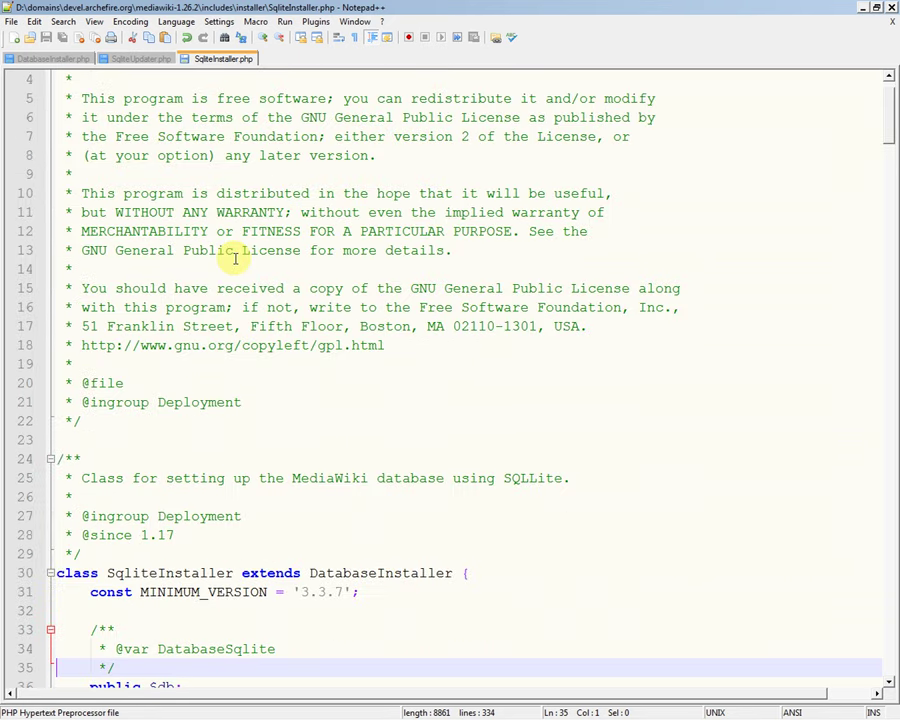
pyautogui.press('pageup')
pyautogui.press('pagedown')
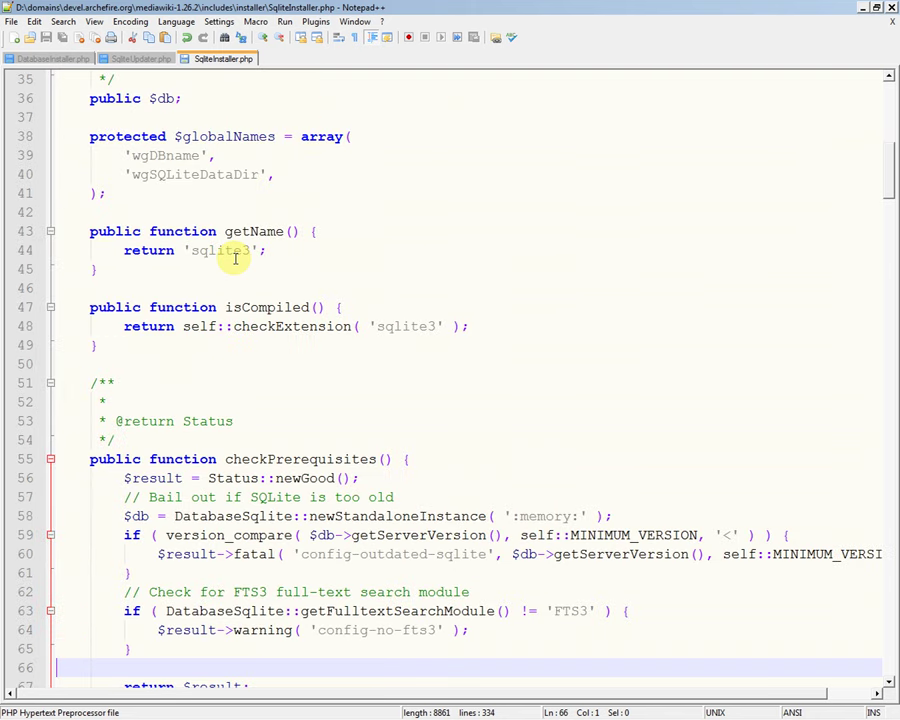
# - Retry the installer, then change line 48's extension check to 'sqlite' and save
pyautogui.hotkey('alt', 'Tab')
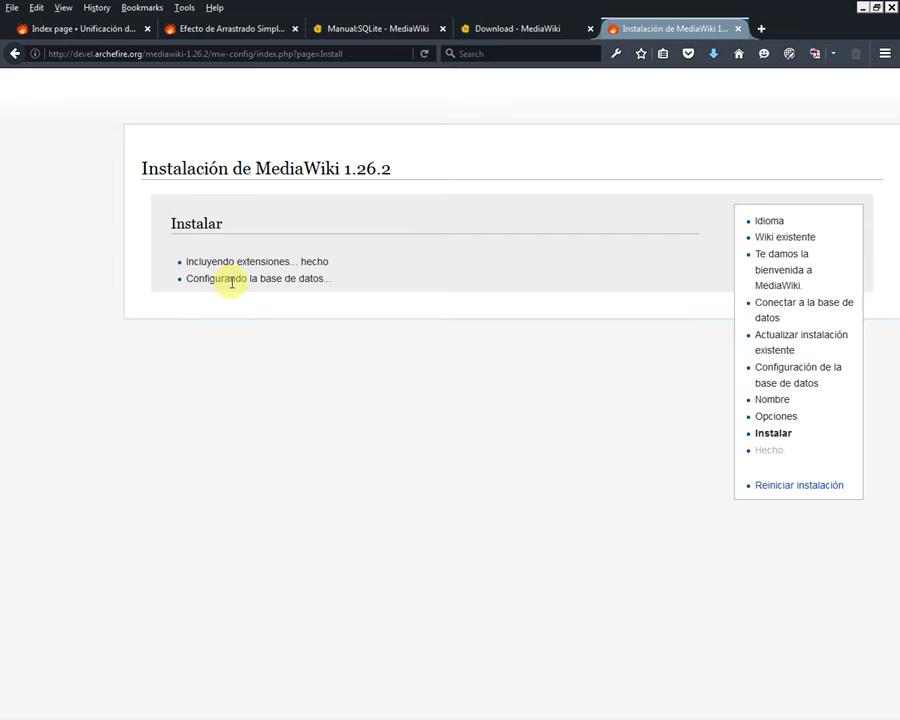
pyautogui.press('F5')
pyautogui.press('Return')
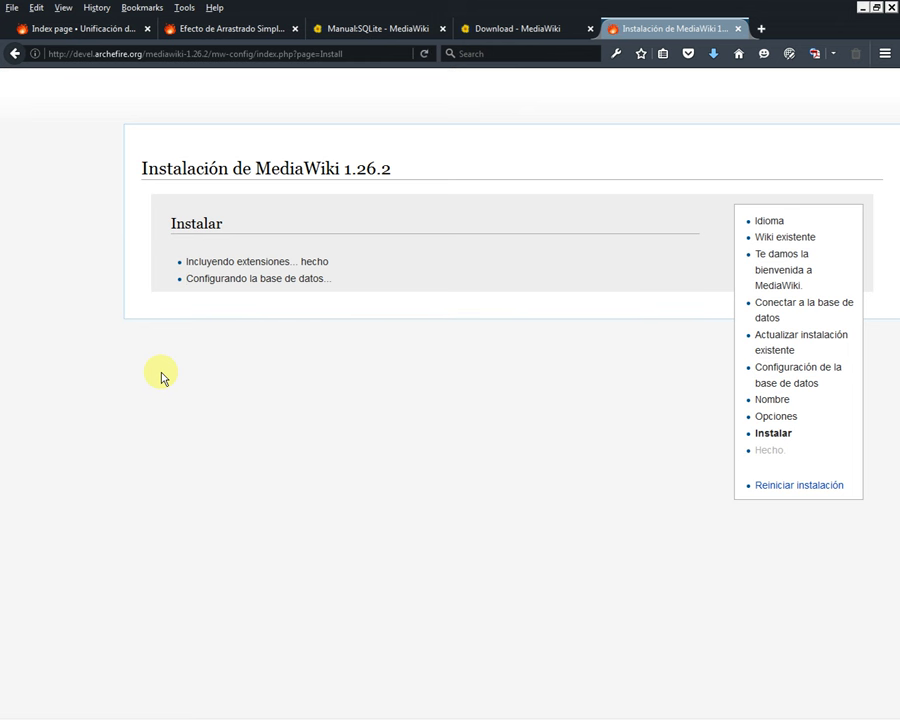
pyautogui.hotkey('alt', 'Tab')
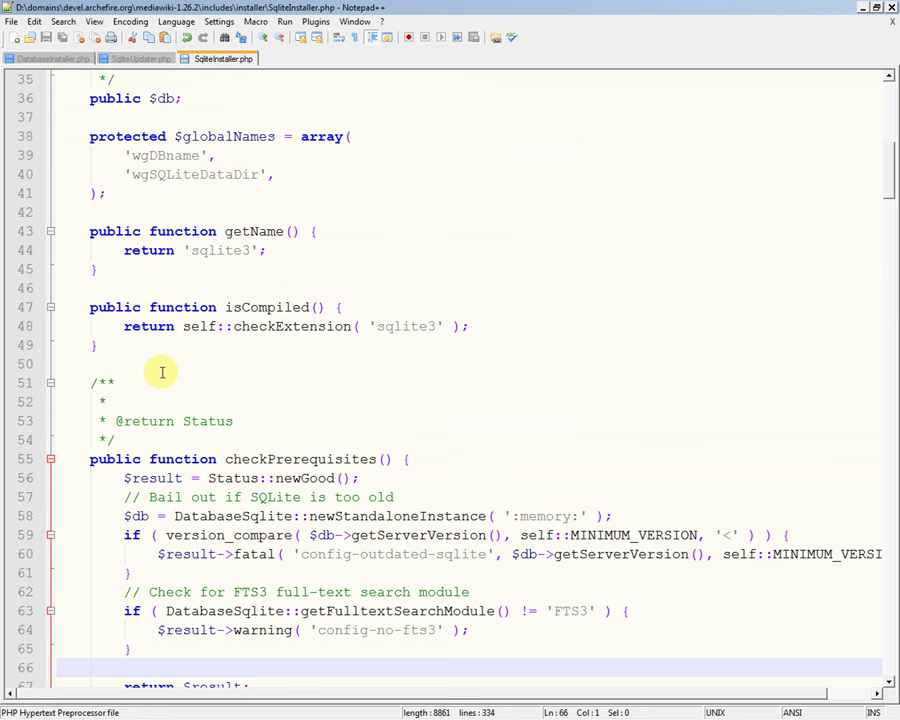
pyautogui.press('Up')
pyautogui.press('Up')
pyautogui.press('Up')
pyautogui.press('Up')
pyautogui.press('Up')
pyautogui.press('Up')
pyautogui.press('Up')
pyautogui.press('Up')
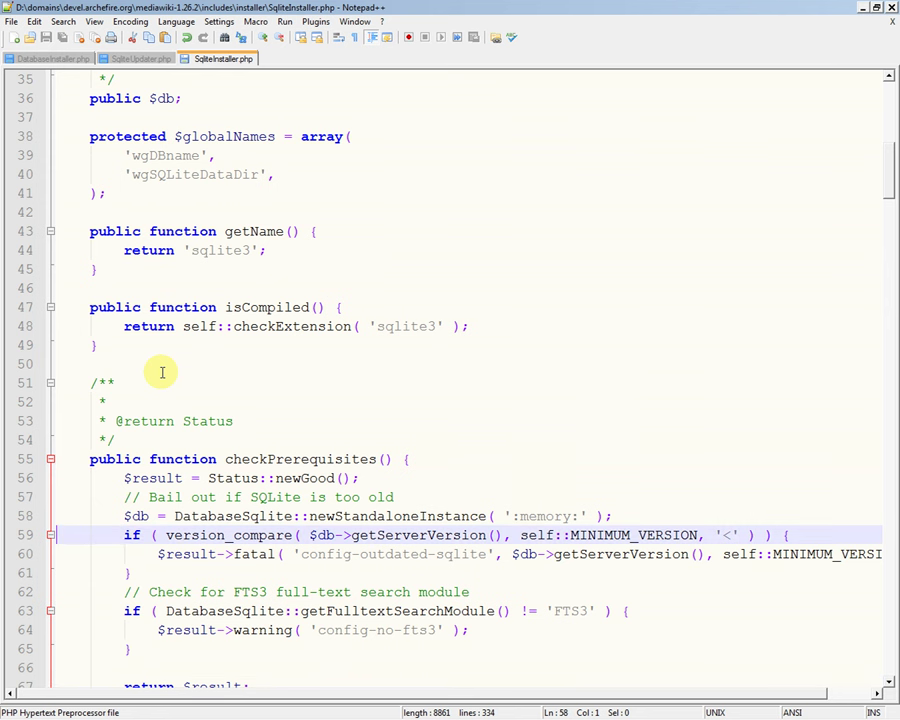
pyautogui.press('Up')
pyautogui.press('Up')
pyautogui.press('Up')
pyautogui.press('Up')
pyautogui.press('Up')
pyautogui.press('Up')
pyautogui.press('Up')
pyautogui.press('Up')
pyautogui.press('Up')
pyautogui.press('Up')
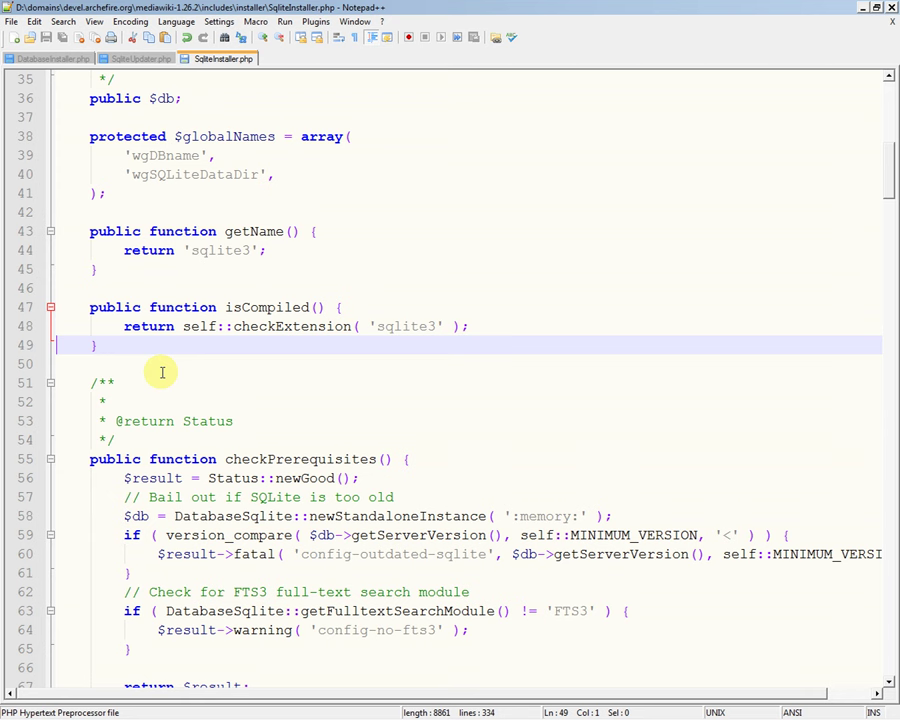
pyautogui.press('End')
pyautogui.press('Left')
pyautogui.press('Left')
pyautogui.press('Left')
pyautogui.press('Left')
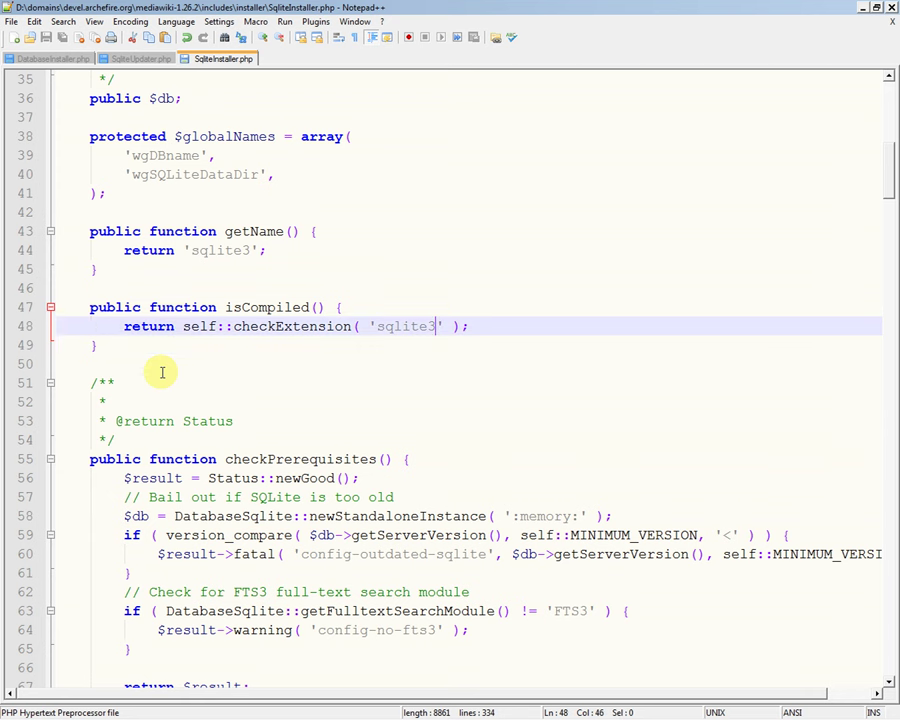
pyautogui.press('BackSpace')
pyautogui.hotkey('ctrl', 's')
# - Retry the installer again, restore 'sqlite3' on line 48, save, and bring up SqliteUpdater.php
pyautogui.hotkey('alt', 'Tab')
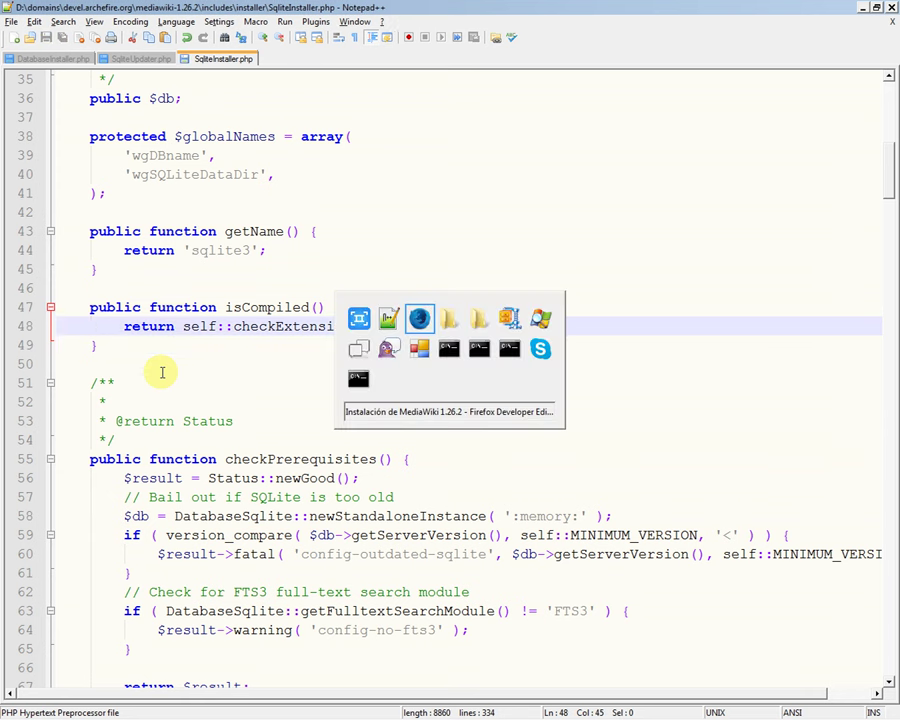
pyautogui.press('F5')
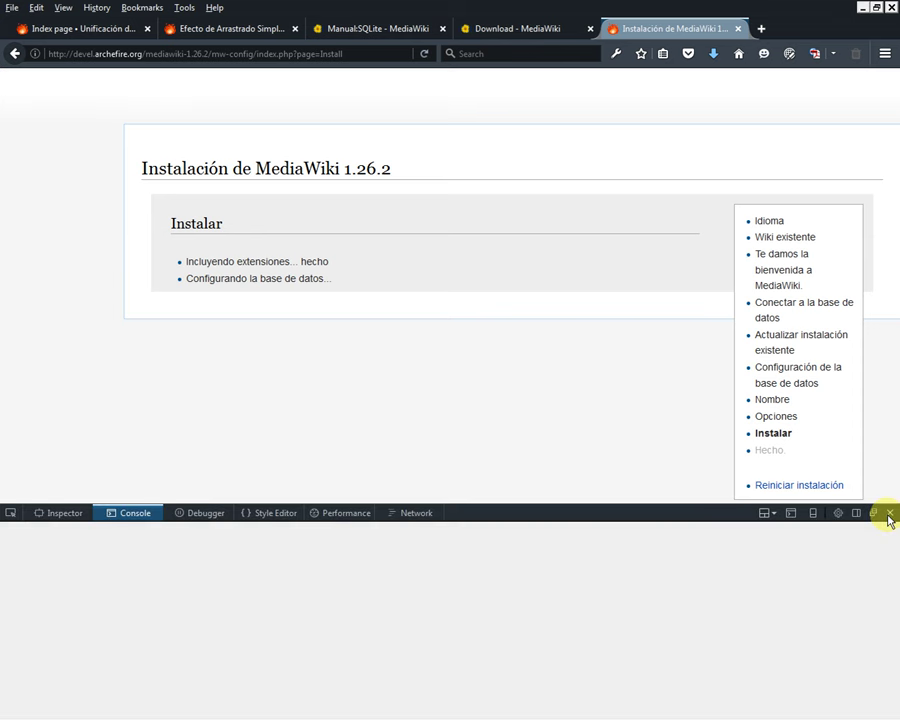
pyautogui.click(889, 513)
pyautogui.hotkey('alt', 'Tab')
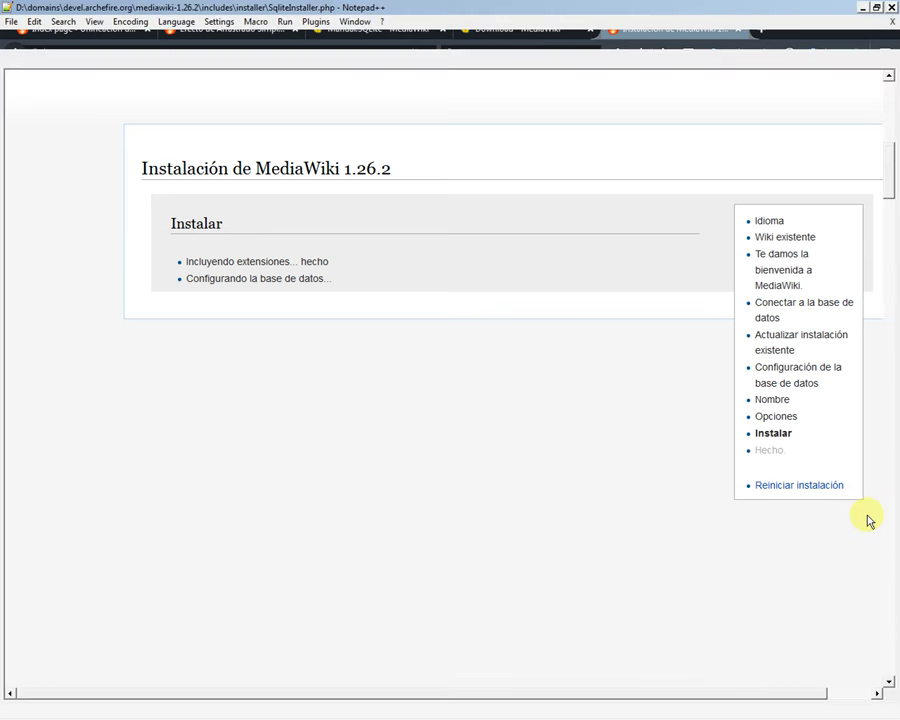
pyautogui.write("3' );")
pyautogui.hotkey('ctrl', 's')
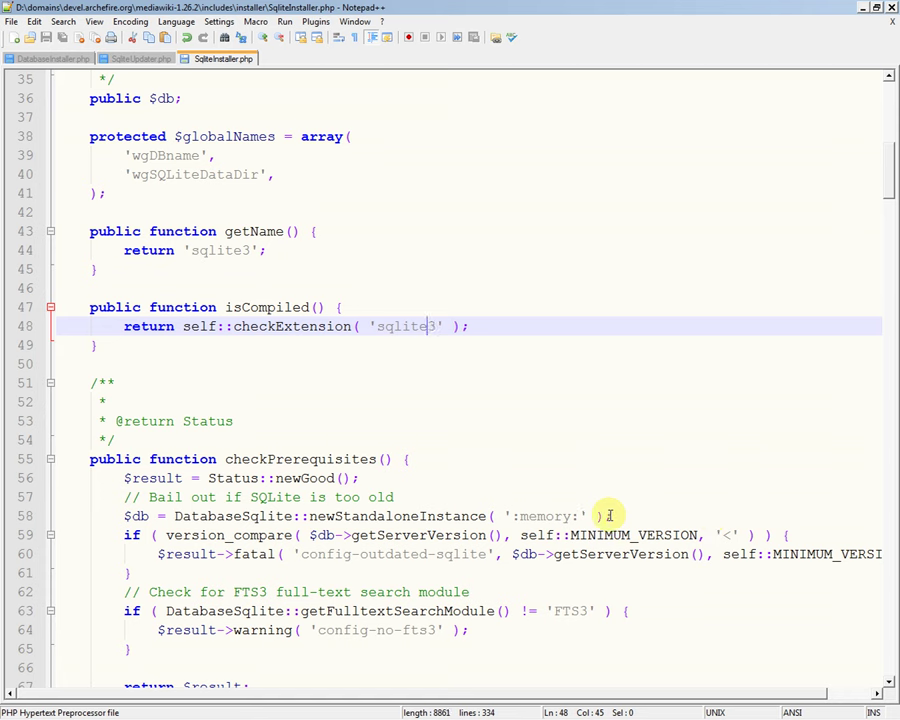
pyautogui.hotkey('alt', 'Tab')
pyautogui.hotkey('alt', 'Tab')
pyautogui.hotkey('ctrl', 'Tab')
# - Search DatabaseInstaller.php for 'mysql' occurrences, then return to the wiki data folder in Explorer
pyautogui.hotkey('alt', 'Tab')
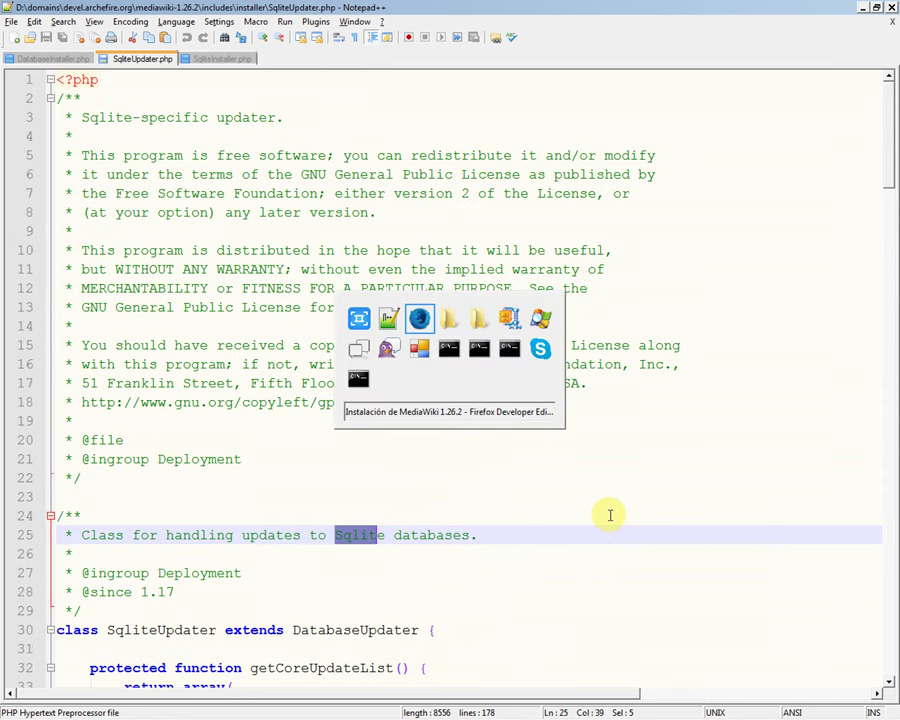
pyautogui.hotkey('alt', 'Tab')
pyautogui.hotkey('alt', 'Tab')
pyautogui.hotkey('ctrl', 'Tab')
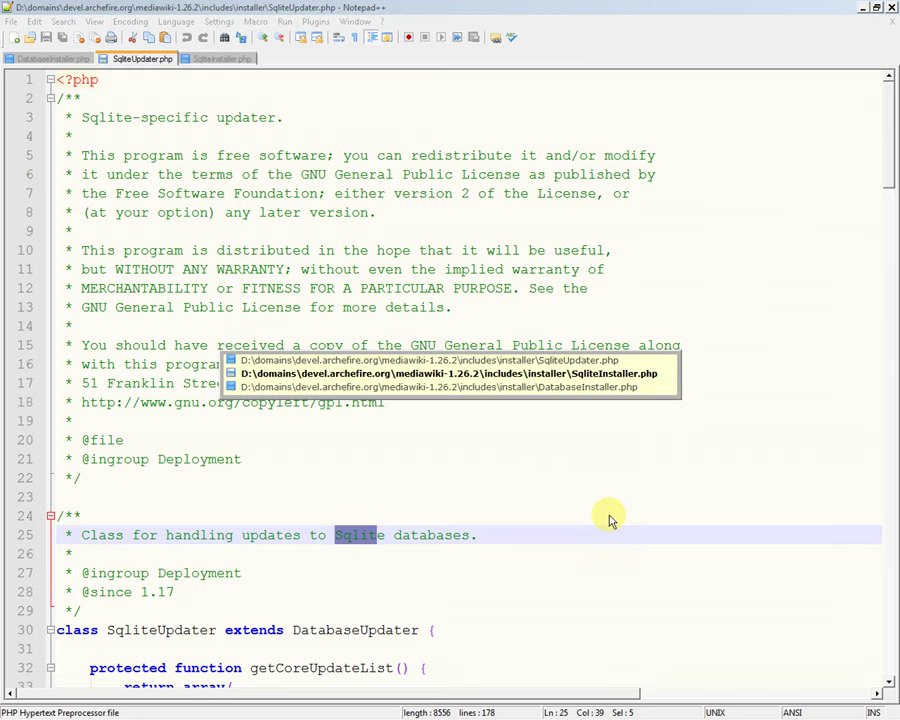
pyautogui.hotkey('ctrl', 'Tab')
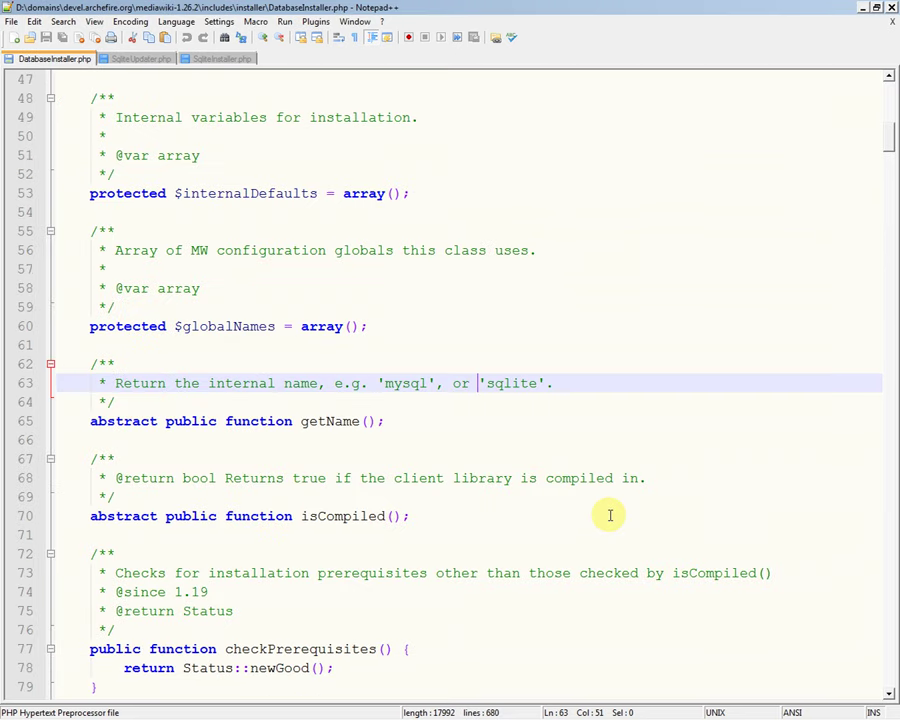
pyautogui.press('pagedown')
pyautogui.press('pagedown')
pyautogui.press('pagedown')
pyautogui.press('pagedown')
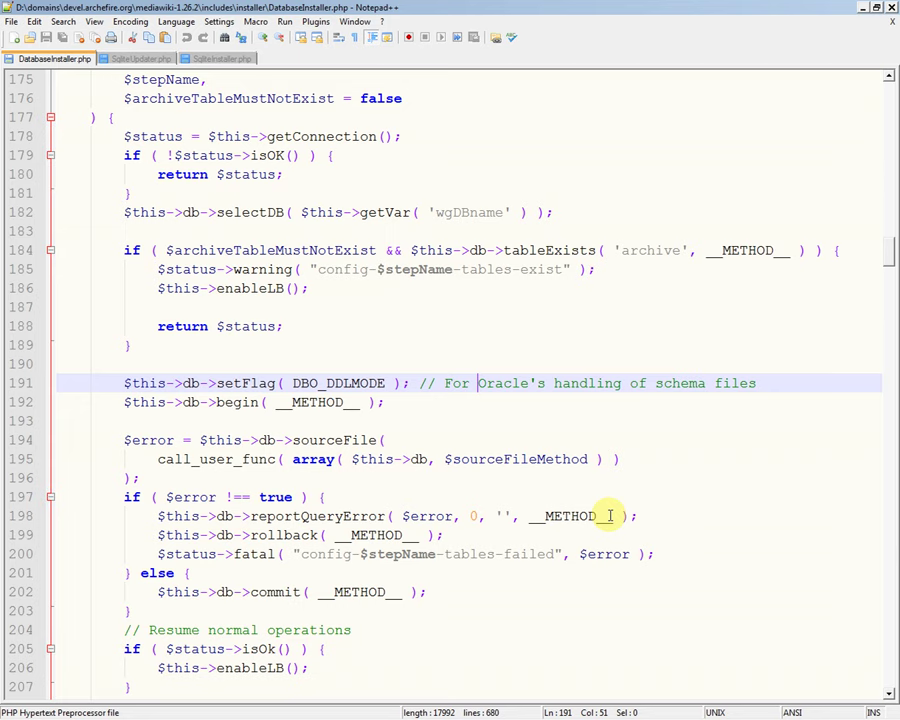
pyautogui.hotkey('ctrl', 'f')
pyautogui.write('mysql')
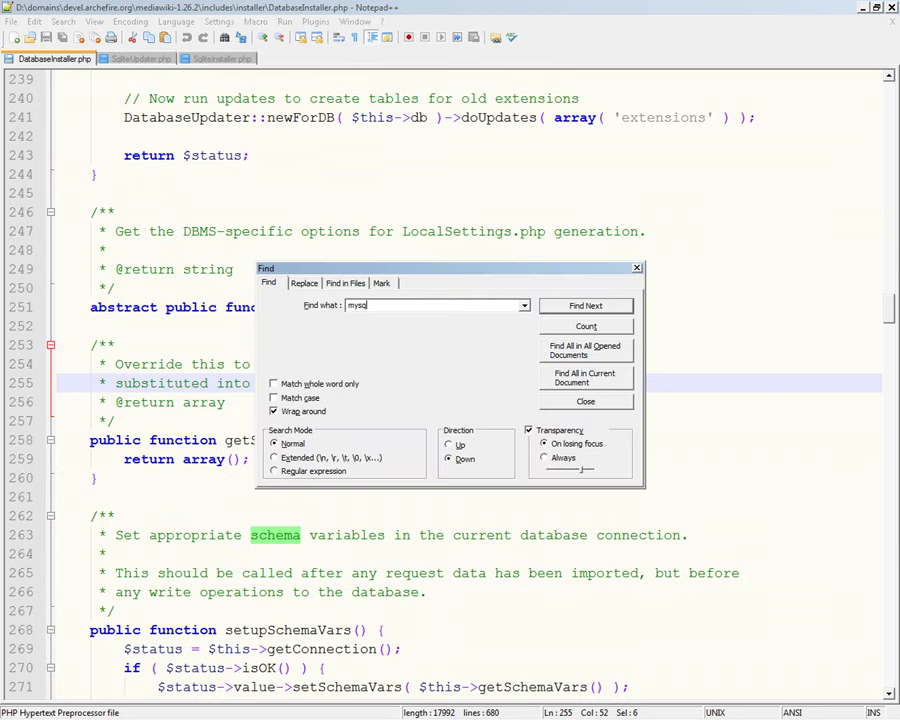
pyautogui.press('Return')
pyautogui.press('Escape')
pyautogui.press('F3')
pyautogui.press('F3')
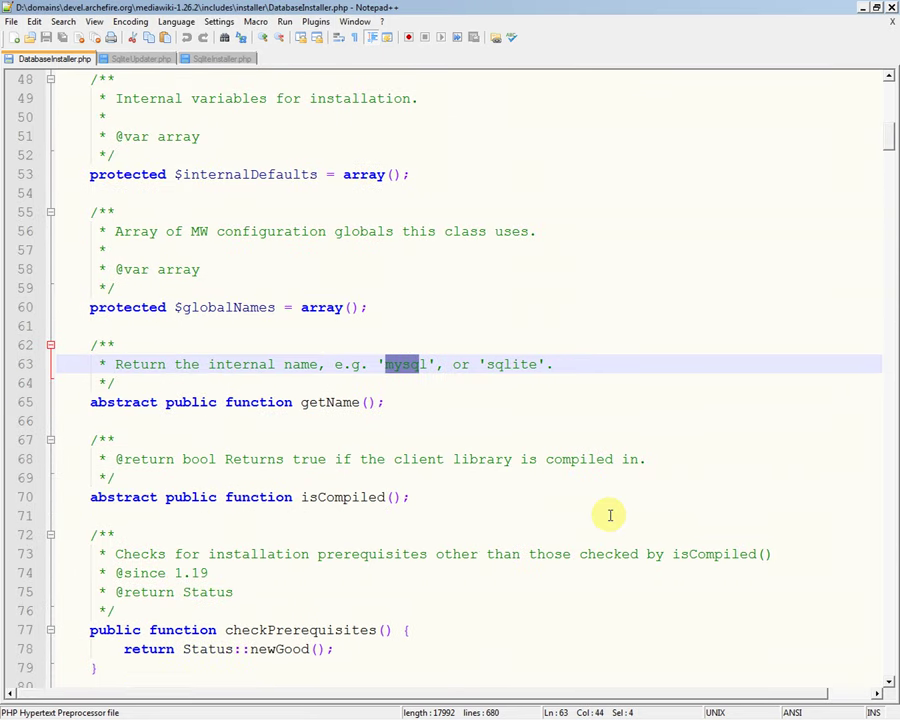
pyautogui.hotkey('alt', 'Tab')
pyautogui.hotkey('alt', 'Tab')
pyautogui.hotkey('alt', 'Tab')
pyautogui.hotkey('alt', 'Tab')
pyautogui.hotkey('alt', 'Tab')
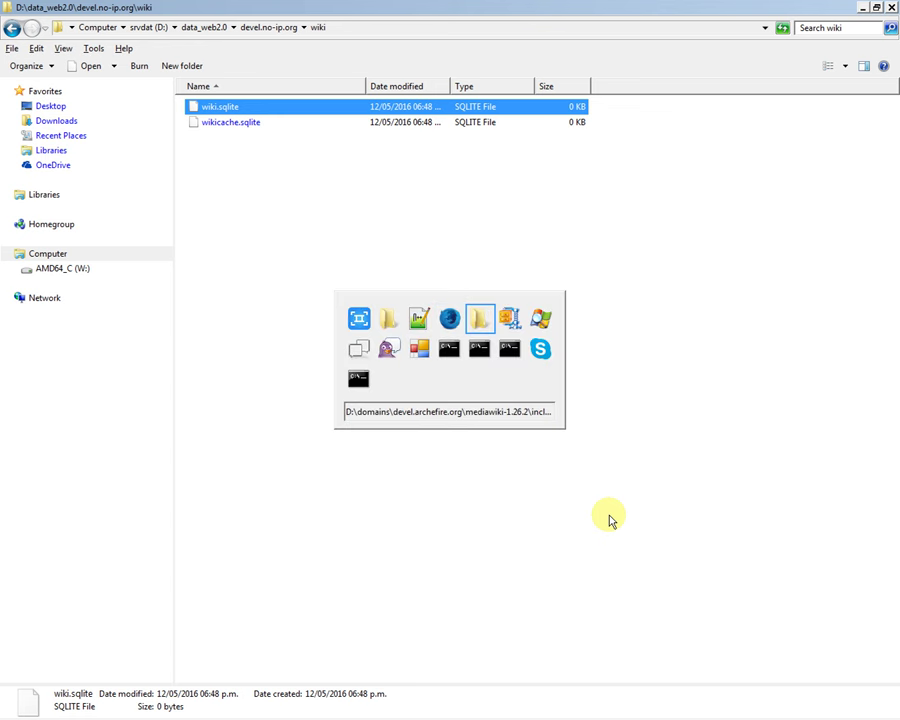
# - Open includes\db\Database.php from Explorer in Notepad++
pyautogui.press('BackSpace')
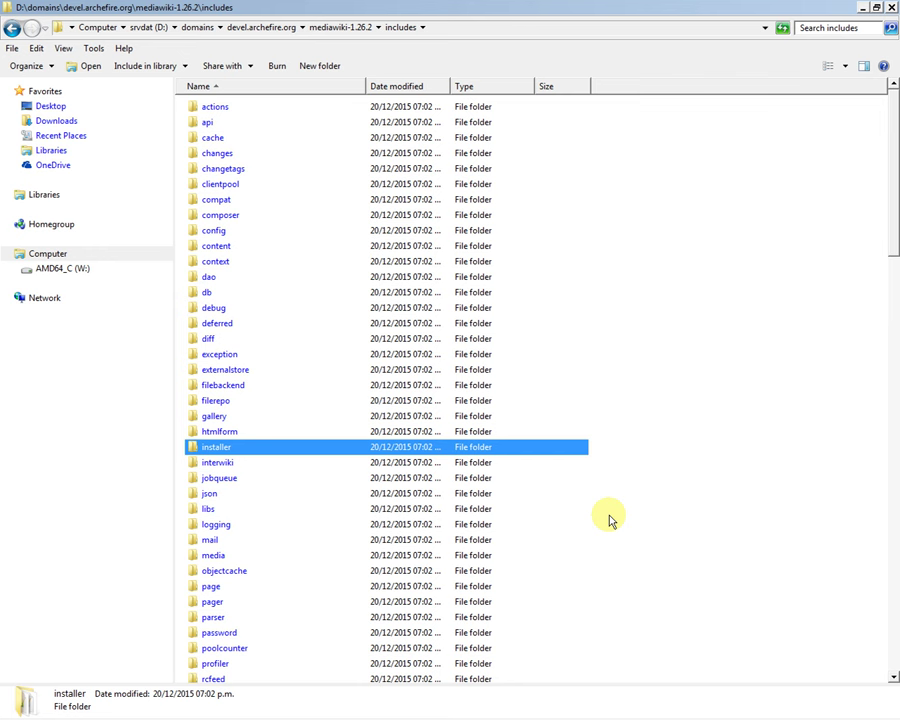
pyautogui.press('Up')
pyautogui.press('Up')
pyautogui.press('Up')
pyautogui.press('Up')
pyautogui.press('Up')
pyautogui.press('Up')
pyautogui.press('Up')
pyautogui.press('Up')
pyautogui.press('Up')
pyautogui.press('Up')
pyautogui.press('Up')
pyautogui.press('Up')
pyautogui.press('Up')
pyautogui.press('Up')
pyautogui.press('Up')
pyautogui.press('Up')
pyautogui.press('Up')
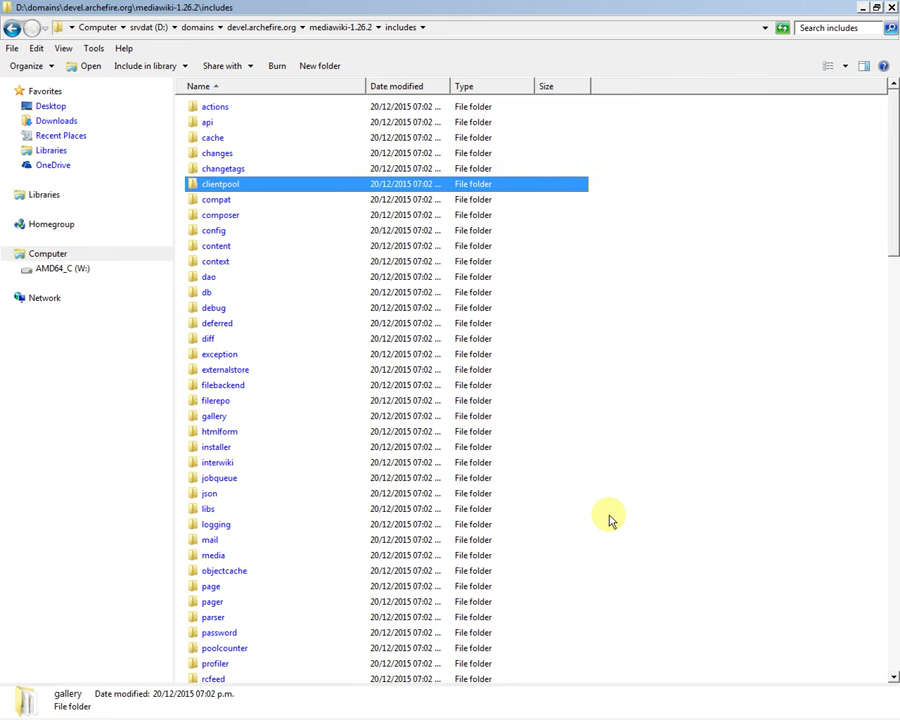
pyautogui.press('Down')
pyautogui.press('Down')
pyautogui.press('Down')
pyautogui.press('Down')
pyautogui.press('Down')
pyautogui.press('Down')
pyautogui.press('Down')
pyautogui.press('Down')
pyautogui.press('Up')
pyautogui.press('Return')
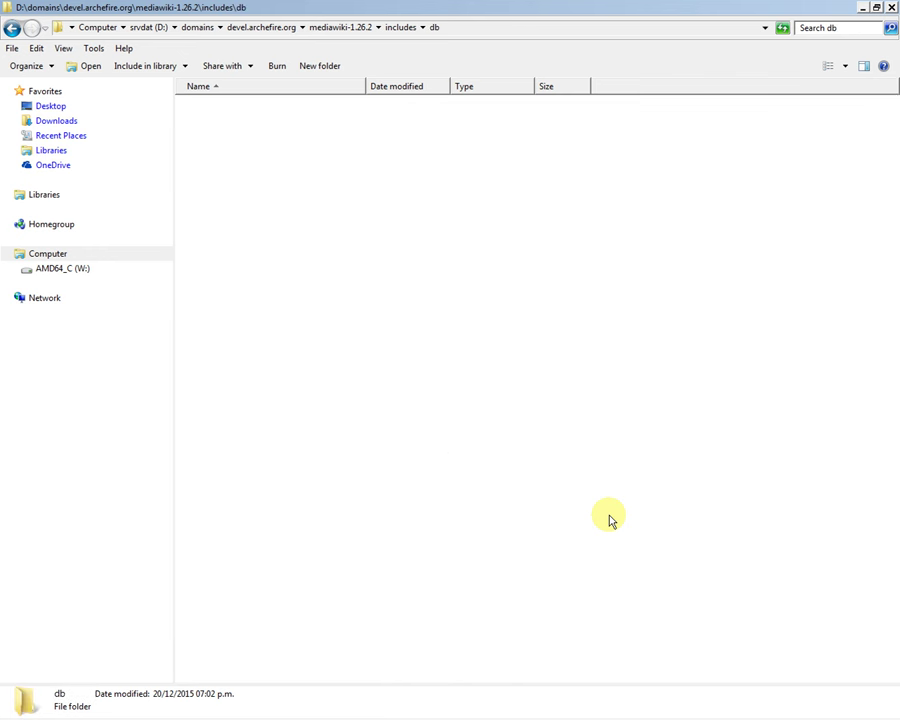
pyautogui.press('Down')
pyautogui.press('Down')
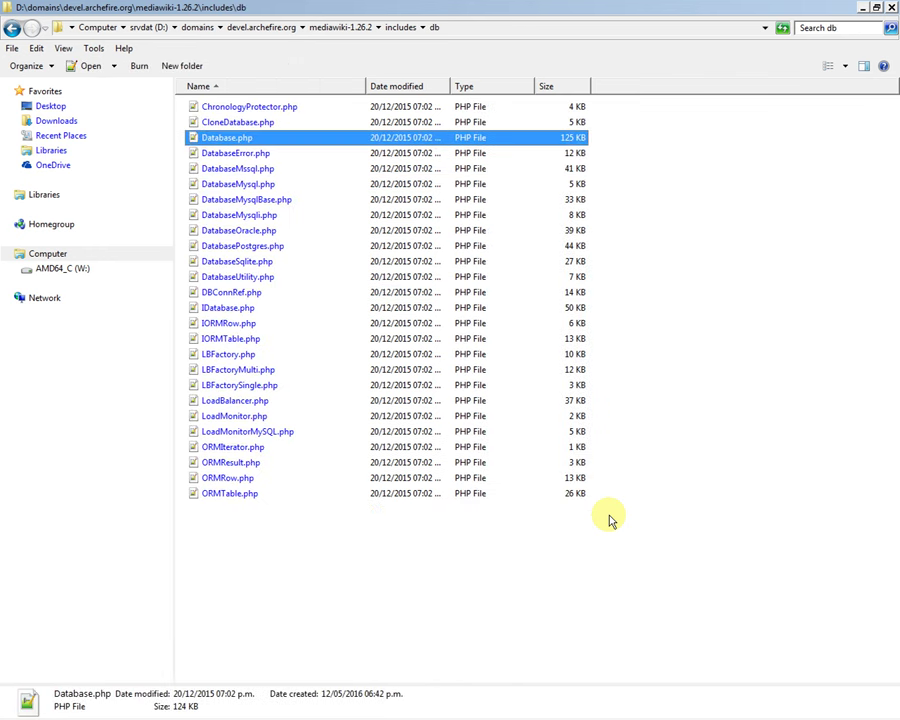
pyautogui.press('Return')
pyautogui.press('F3')
pyautogui.press('F3')
pyautogui.press('F3')
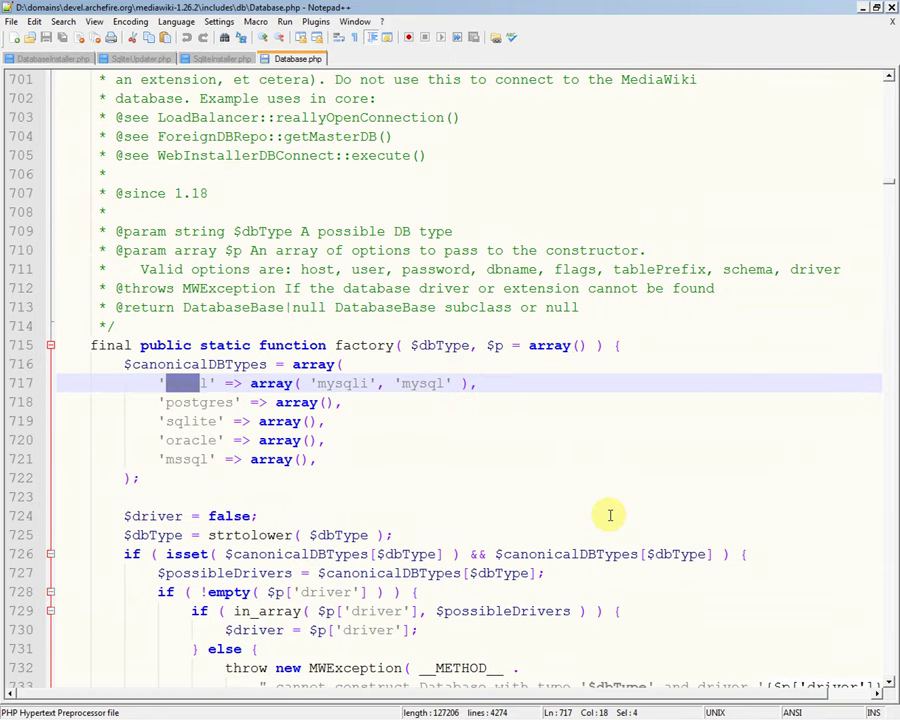
# - Fill the sqlite array with 'sqlite3', duplicate the line with key 'sqlite3', and save
pyautogui.press('Down')
pyautogui.press('Down')
pyautogui.press('End')
pyautogui.press('Left')
pyautogui.press('Left')
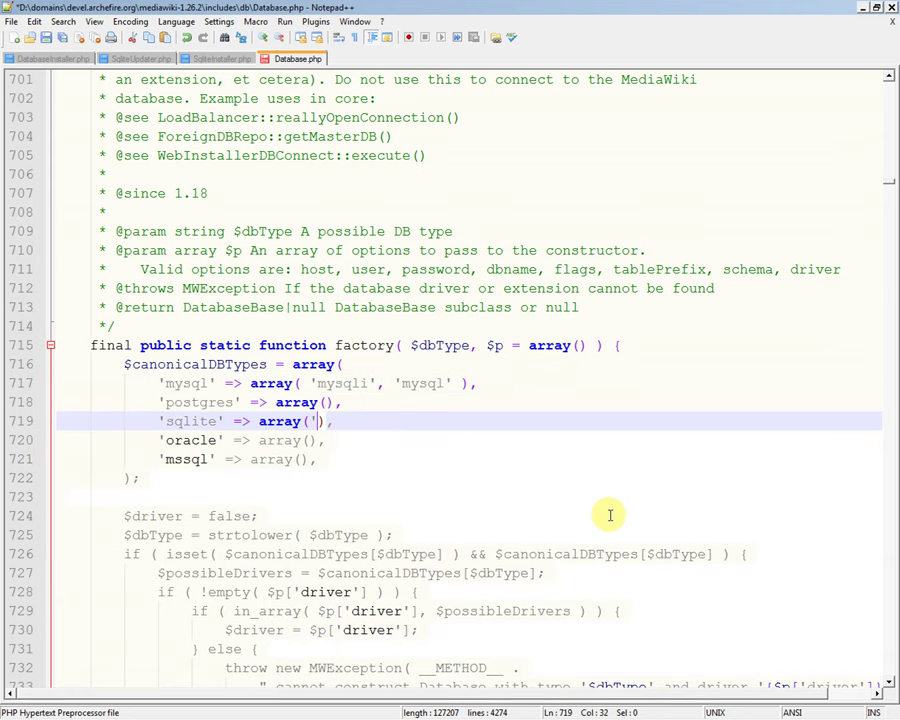
pyautogui.write("'sqlite3")
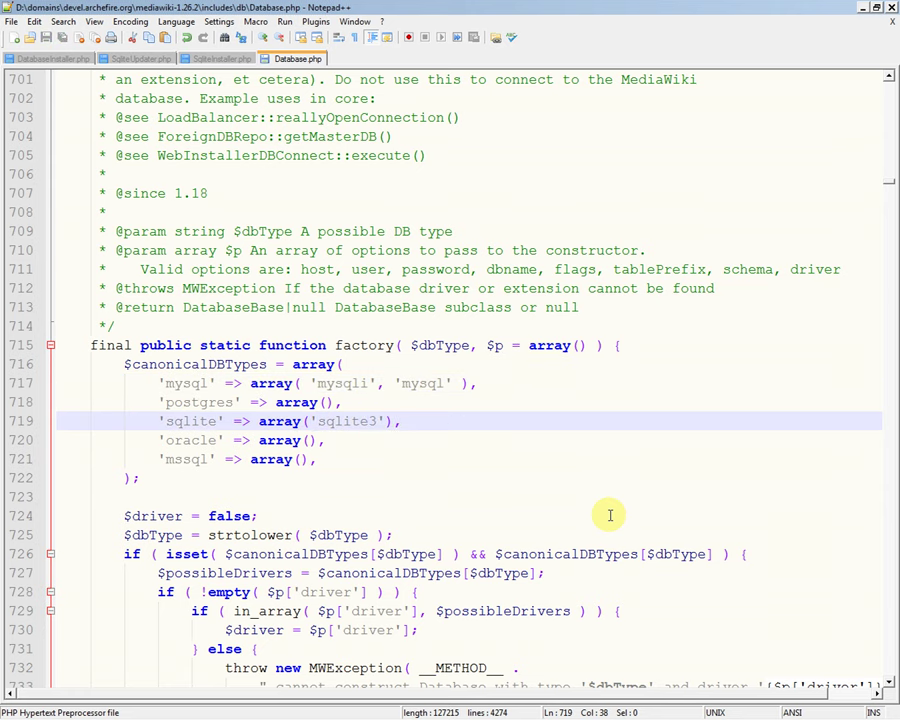
pyautogui.hotkey('ctrl', 'd')
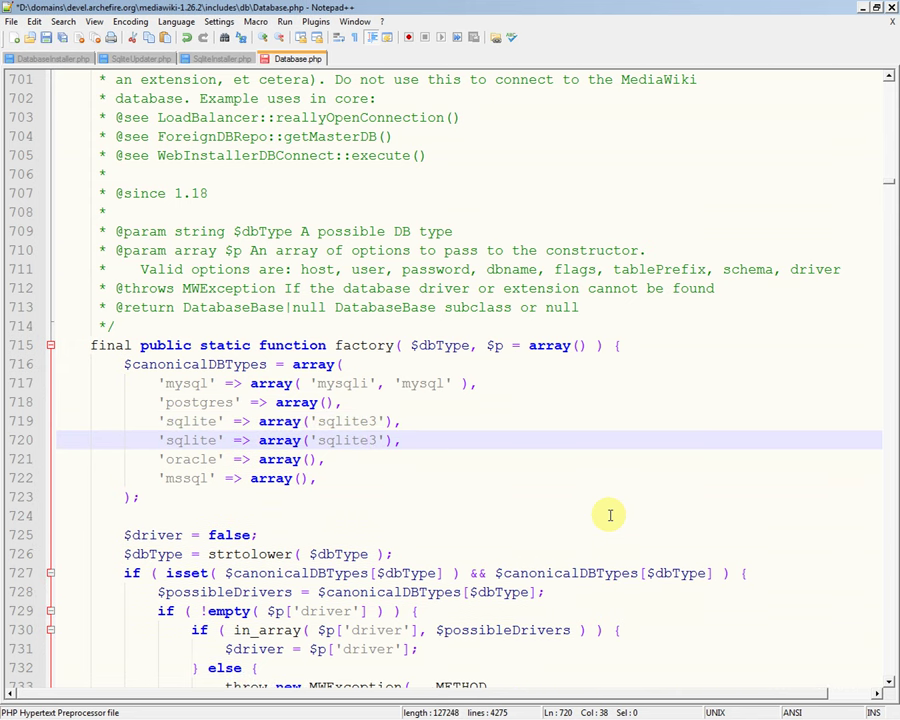
pyautogui.hotkey('ctrl', 'Left')
pyautogui.hotkey('ctrl', 'Left')
pyautogui.hotkey('ctrl', 'Left')
pyautogui.hotkey('ctrl', 'Left')
pyautogui.hotkey('ctrl', 'Left')
pyautogui.hotkey('ctrl', 'Left')
pyautogui.write('3')
pyautogui.hotkey('ctrl', 's')
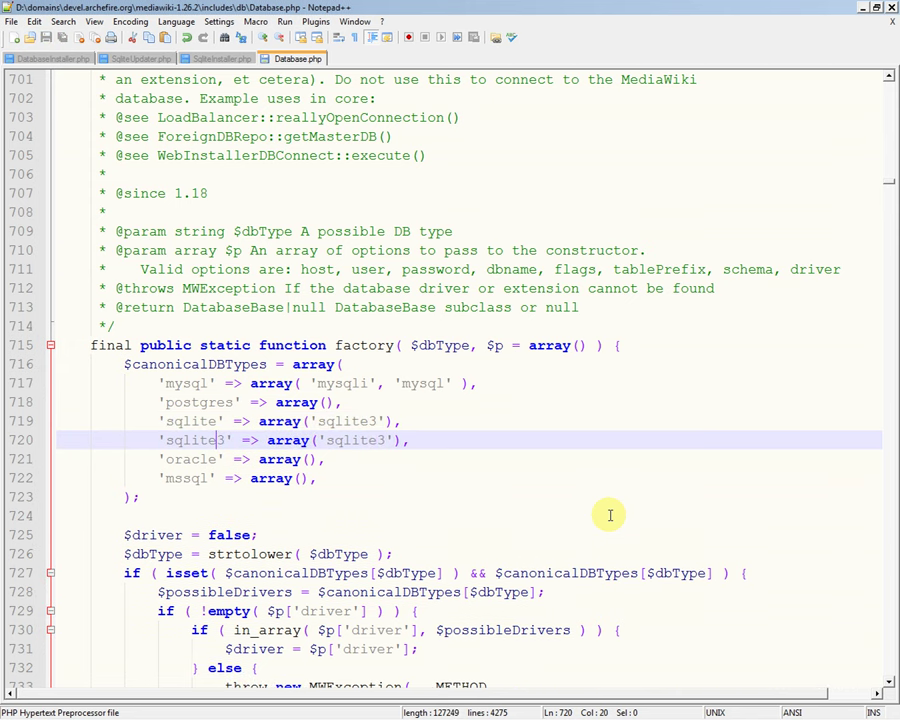
pyautogui.hotkey('alt', 'Tab')
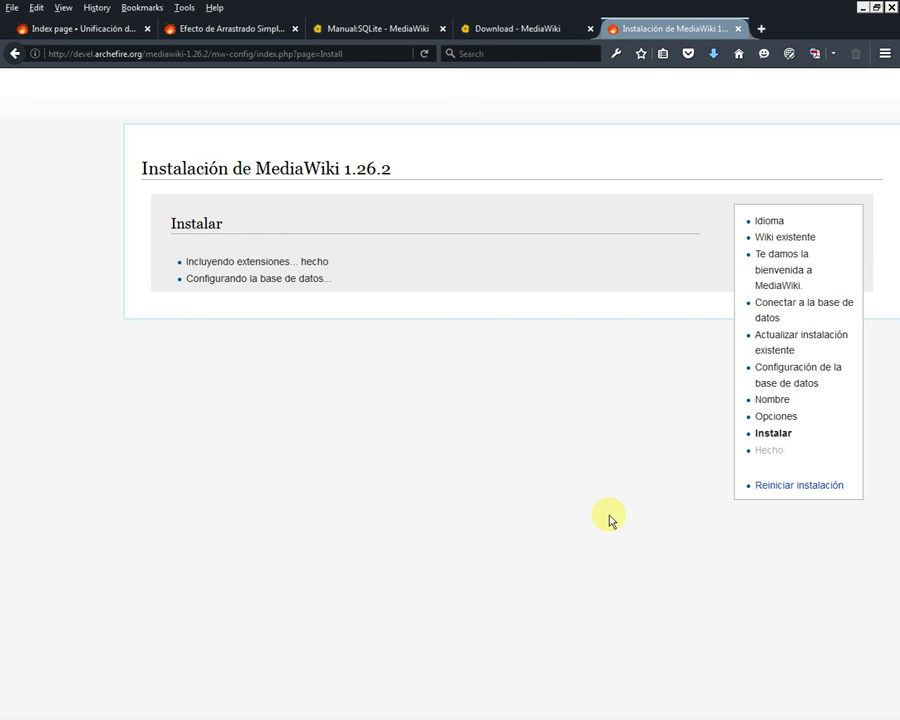
# - Reload the installer page, resending its data, then confirm 'Reiniciar instalación' to start over
pyautogui.press('F5')
pyautogui.press('Return')
pyautogui.hotkey('alt', 'Tab')
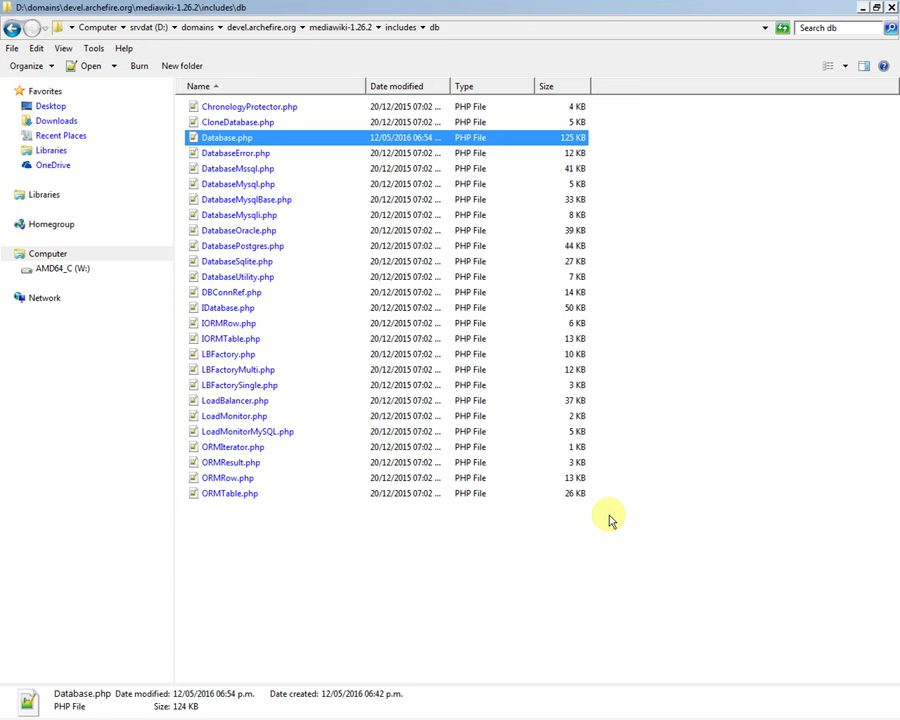
pyautogui.hotkey('alt', 'Tab')
pyautogui.click(796, 487)
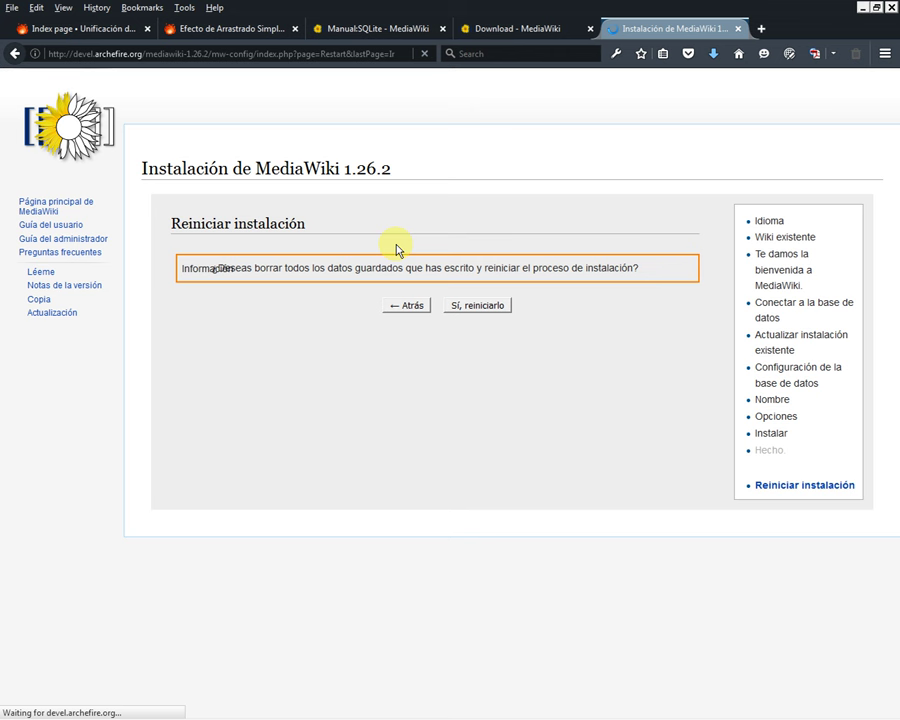
pyautogui.click(456, 312)
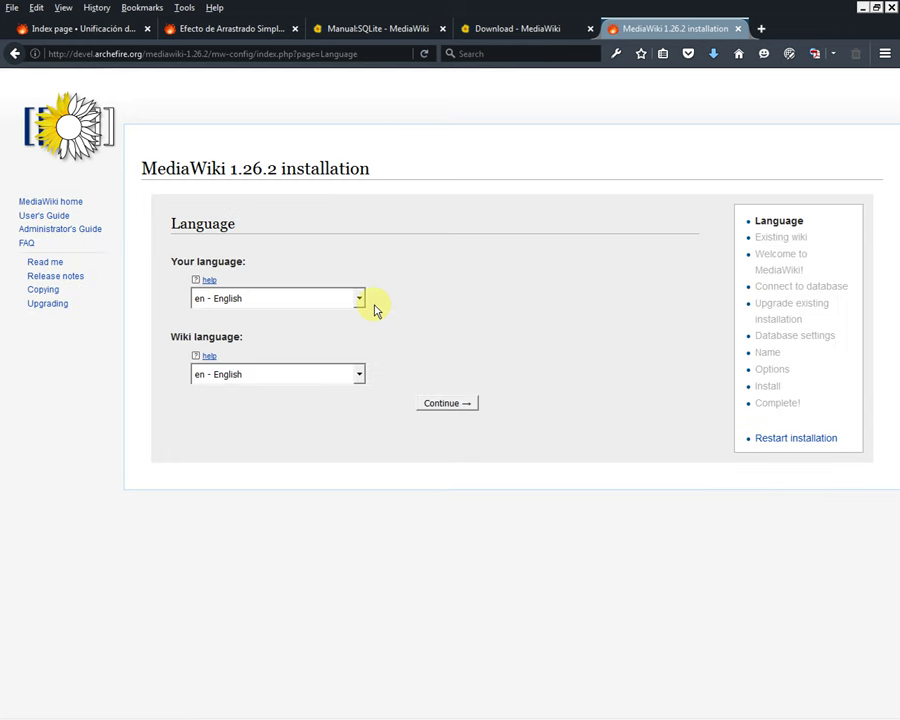
# - Set both Your language and Wiki language to es - español and continue
pyautogui.click(291, 305)
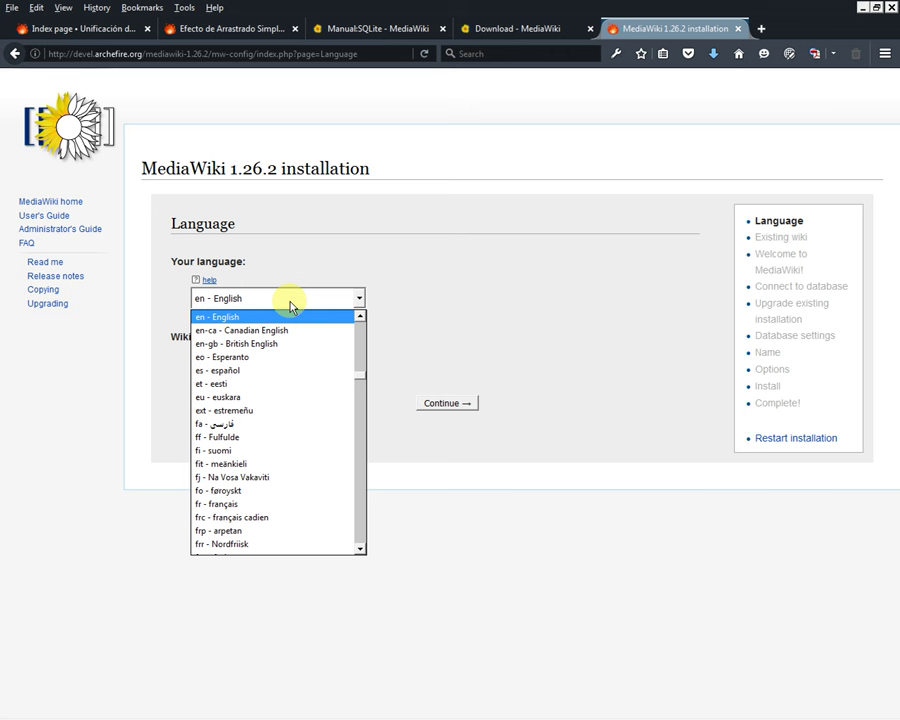
pyautogui.click(251, 370)
pyautogui.click(261, 375)
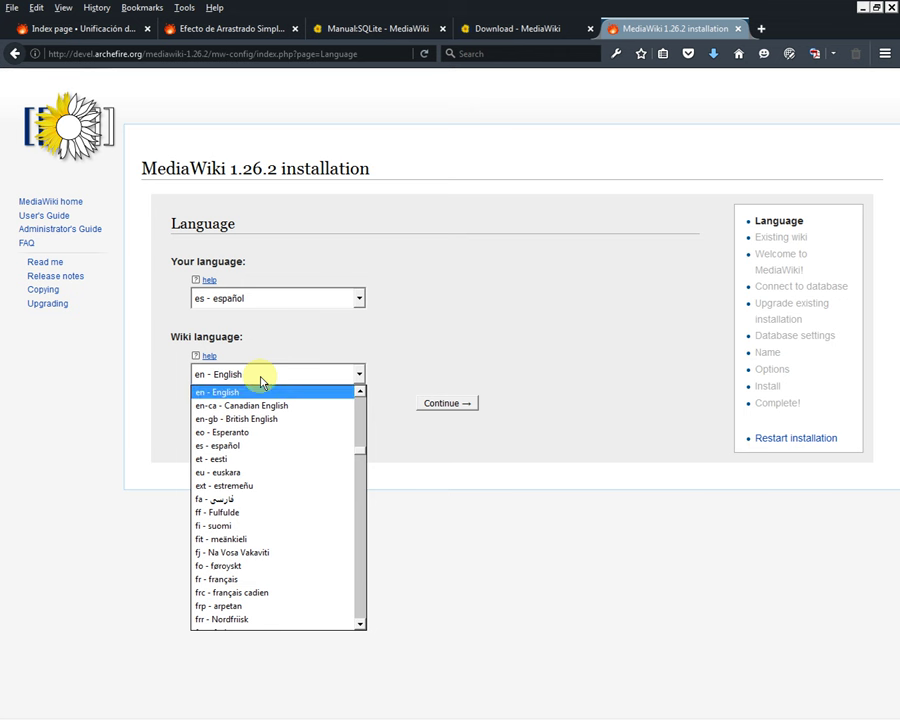
pyautogui.click(262, 446)
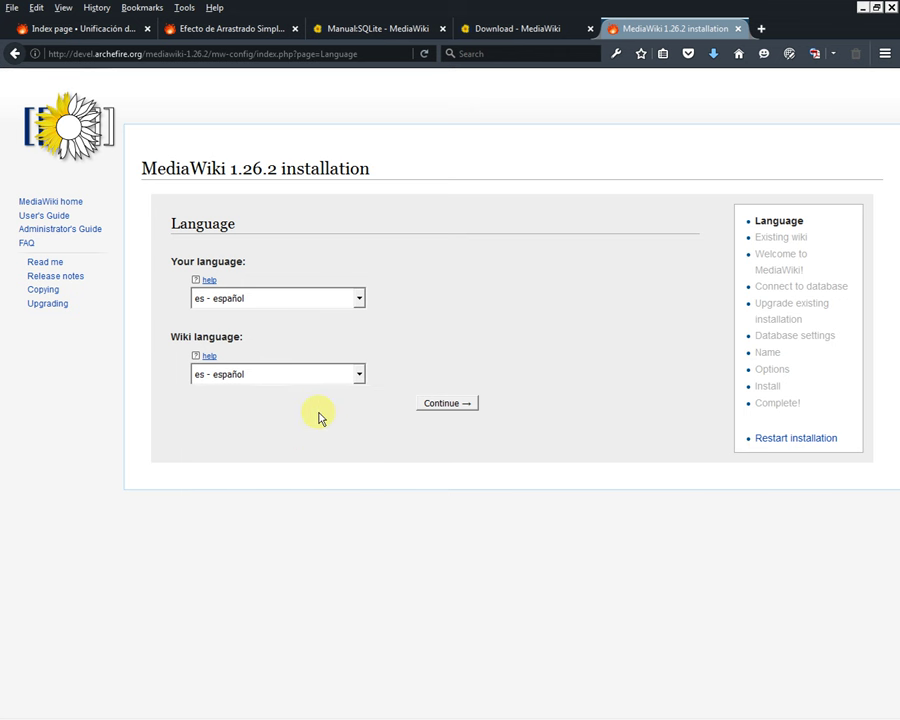
pyautogui.click(455, 406)
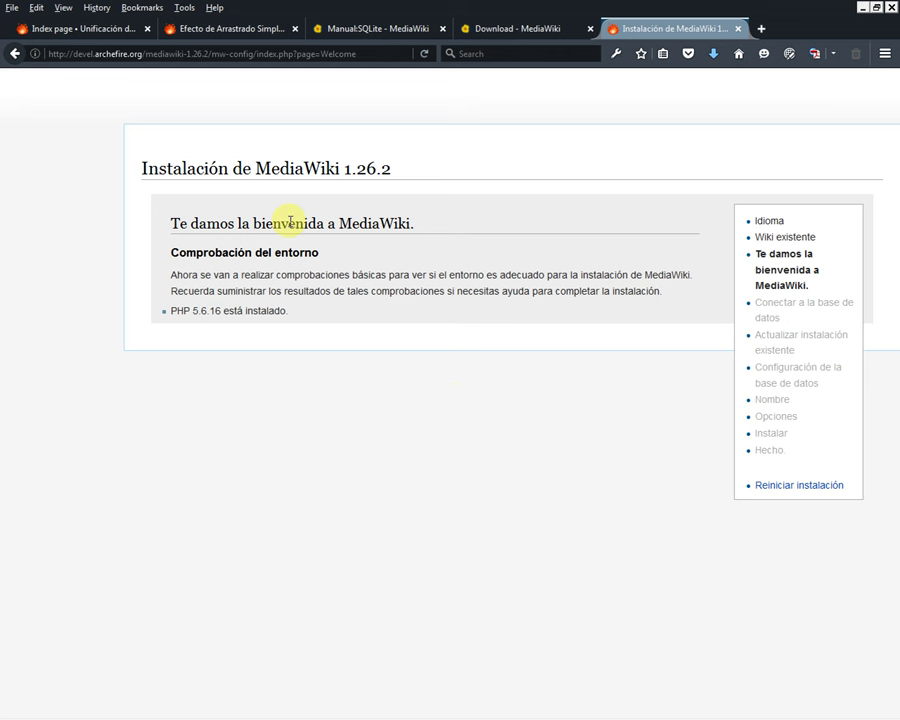
pyautogui.moveTo(290, 222); pyautogui.dragTo(388, 330)
pyautogui.click(388, 316)
pyautogui.hotkey('alt', 'Tab')
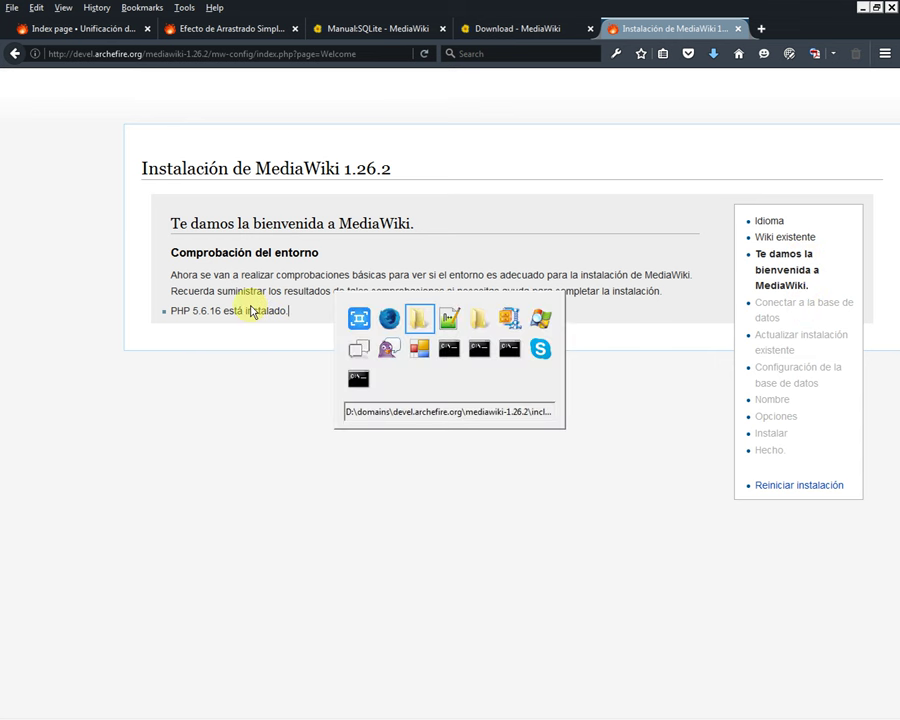
pyautogui.hotkey('alt', 'Tab')
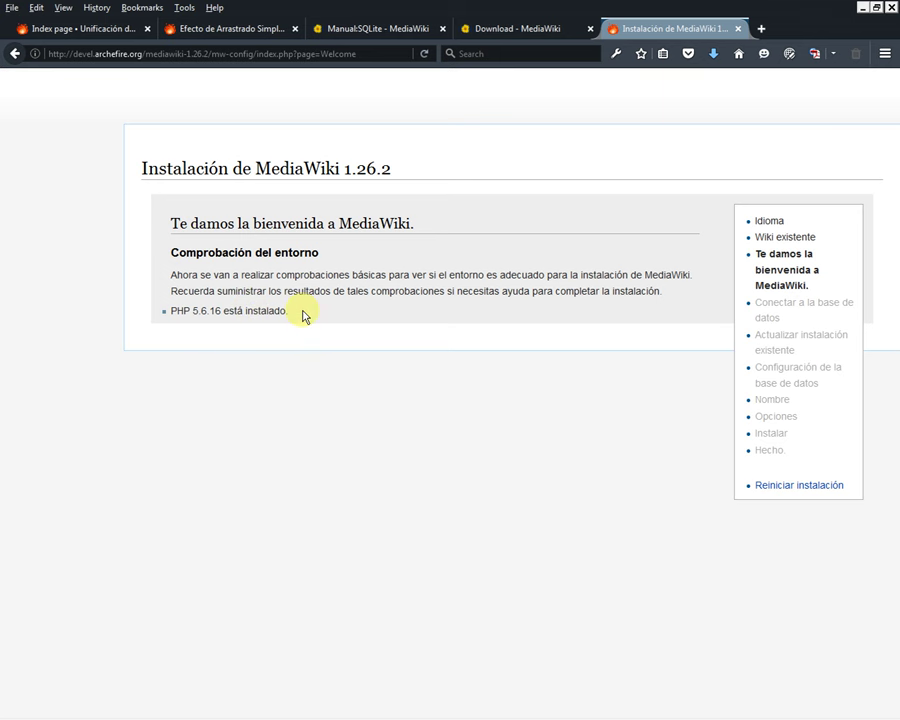
pyautogui.hotkey('alt', 'Tab')
pyautogui.hotkey('alt', 'Tab')
pyautogui.hotkey('alt', 'Tab')
pyautogui.hotkey('alt', 'Tab')
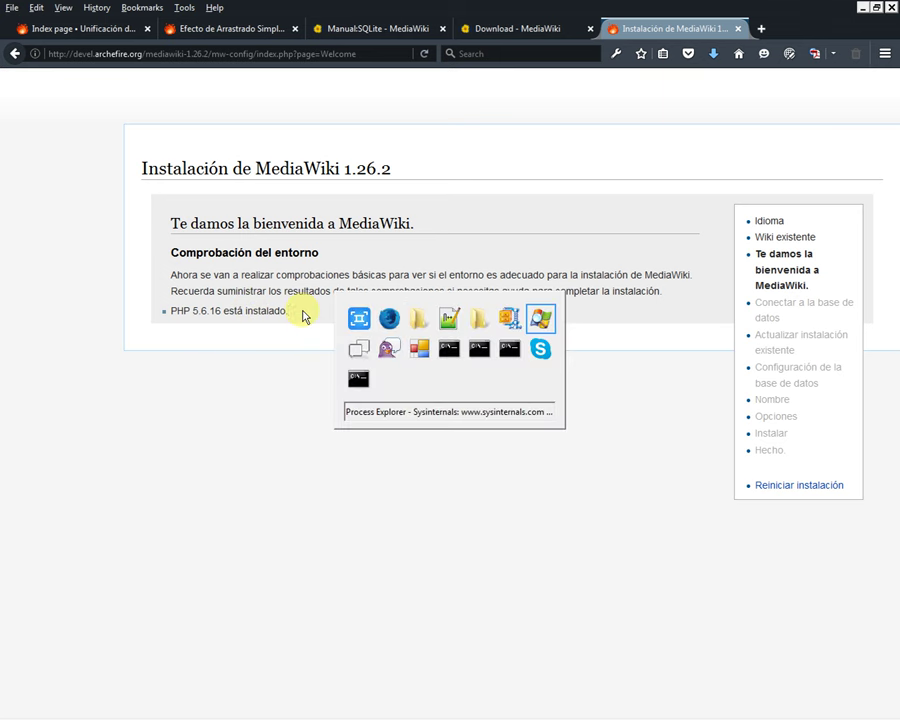
pyautogui.scroll(8, 305, 314)
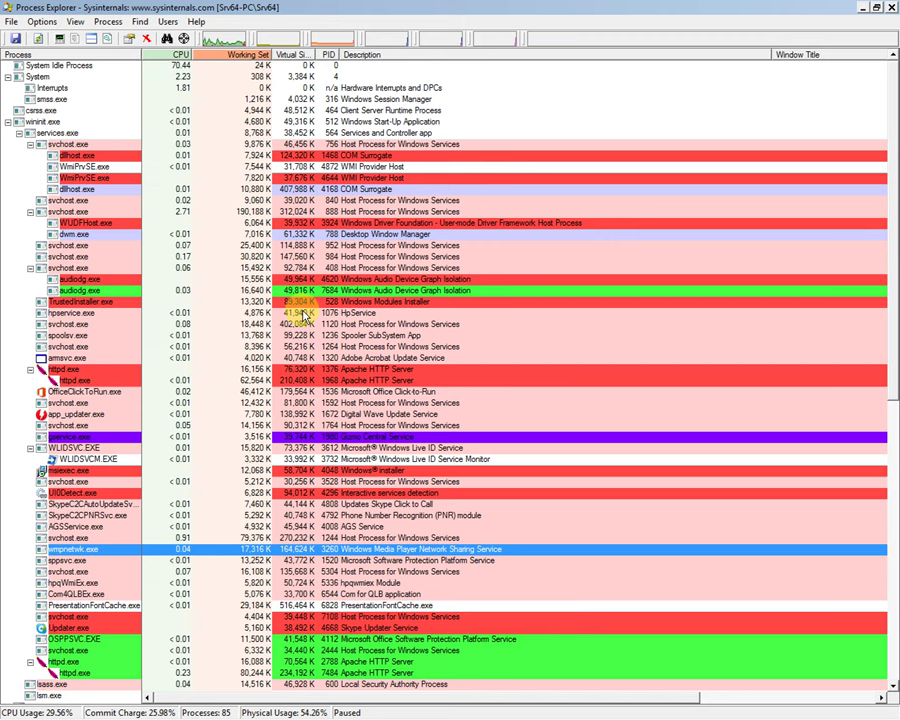
pyautogui.scroll(-1, 303, 355)
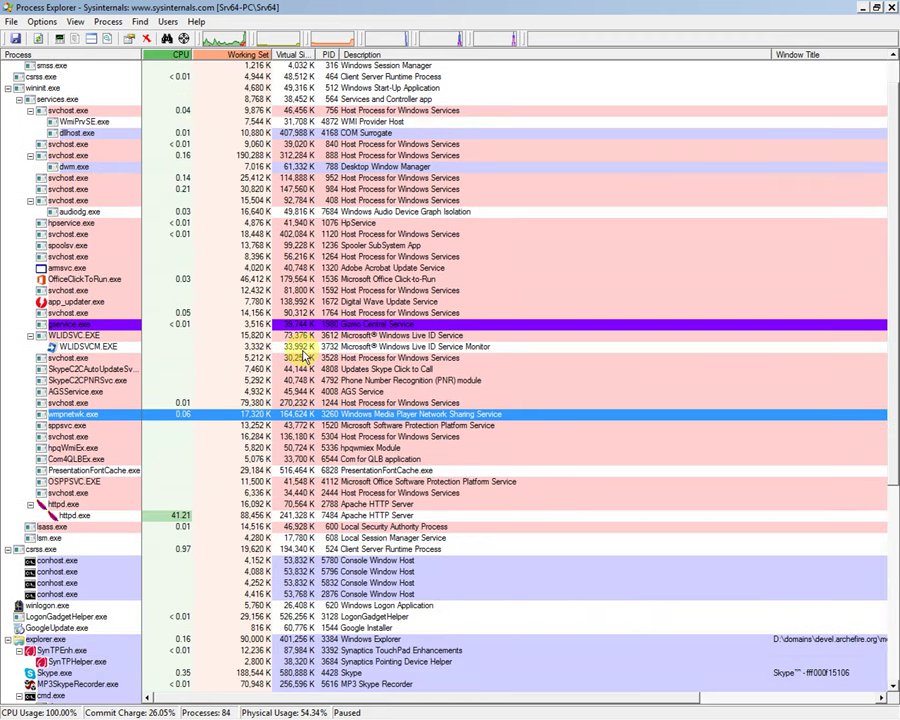
pyautogui.hotkey('alt', 'Tab')
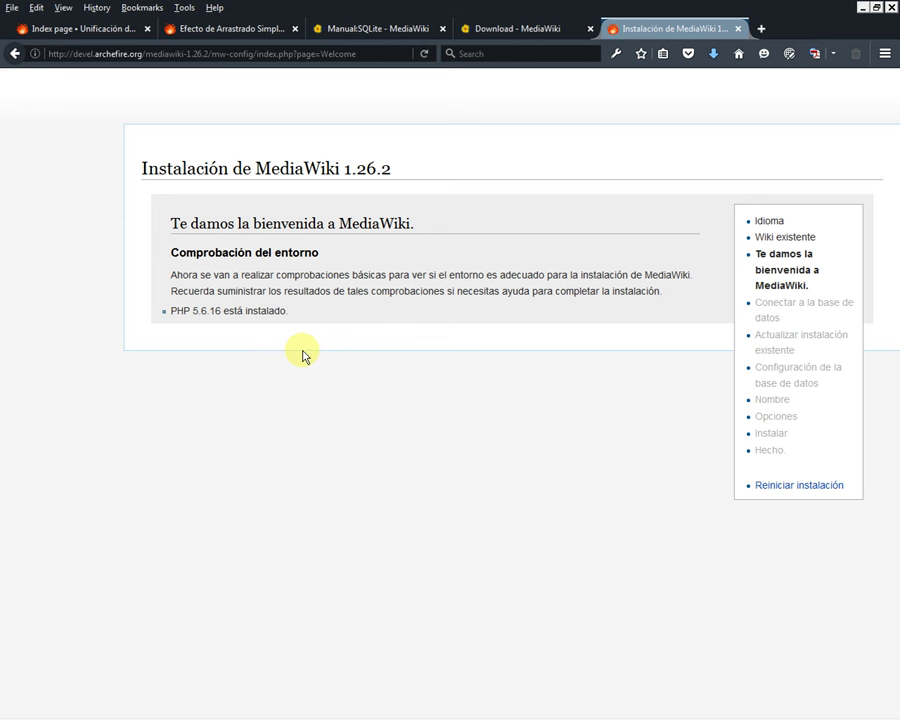
pyautogui.hotkey('alt', 'Tab')
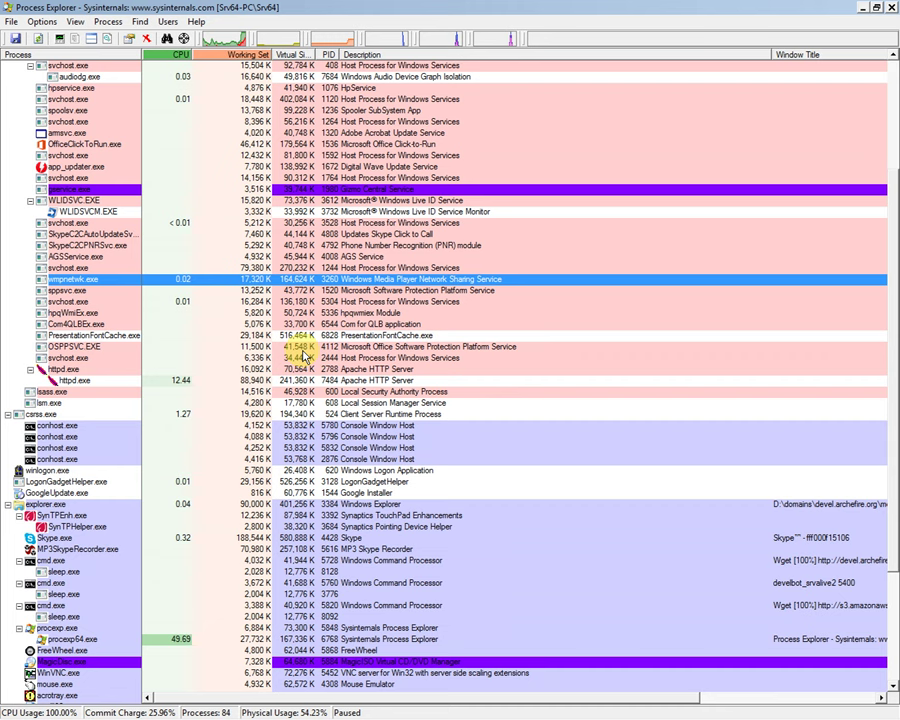
pyautogui.hotkey('alt', 'Tab')
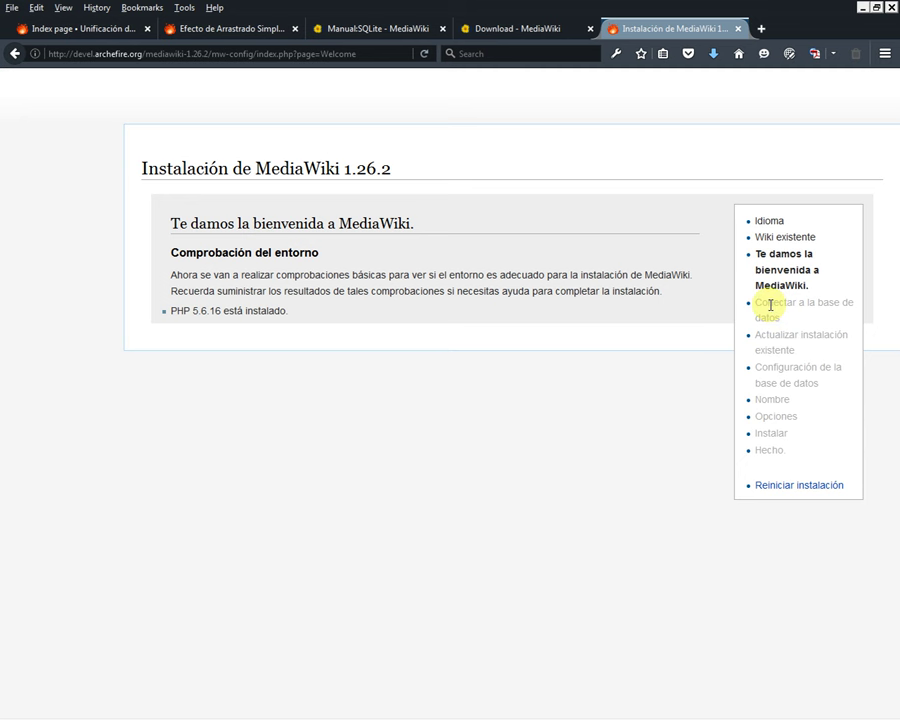
# - Reset the MediaWiki installation, confirming that saved data will be wiped
pyautogui.hotkey('ctrl', '-')
pyautogui.hotkey('ctrl', '-')
pyautogui.hotkey('ctrl', '-')
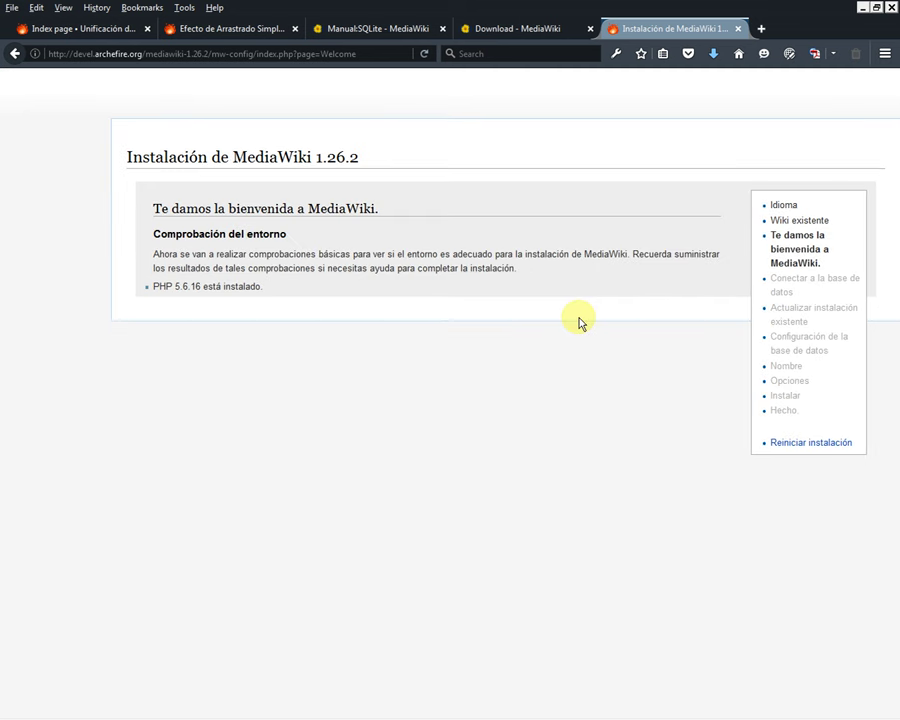
pyautogui.hotkey('ctrl', '0')
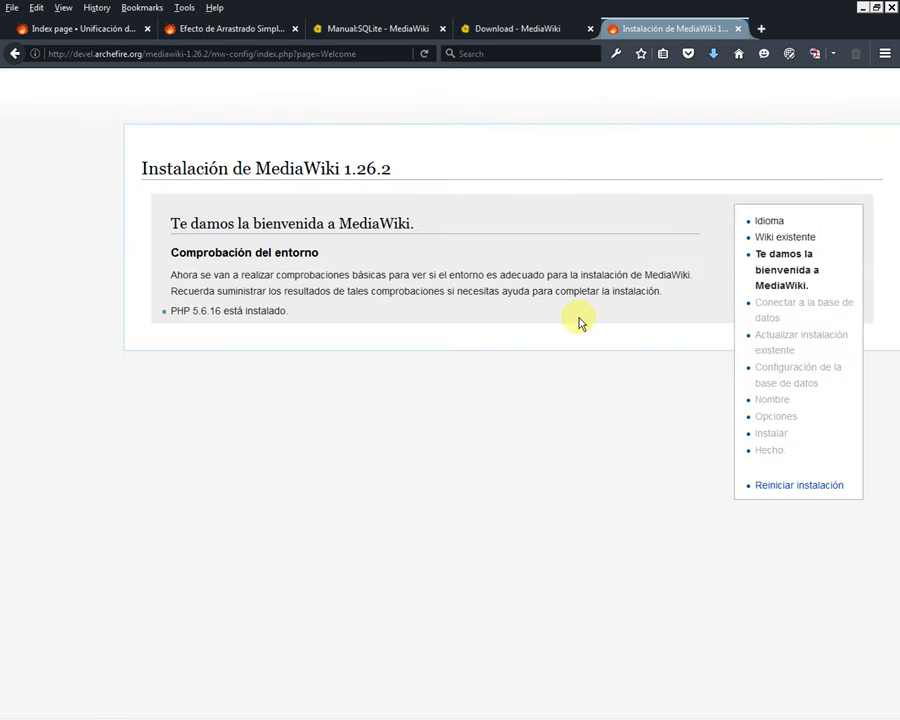
pyautogui.click(790, 488)
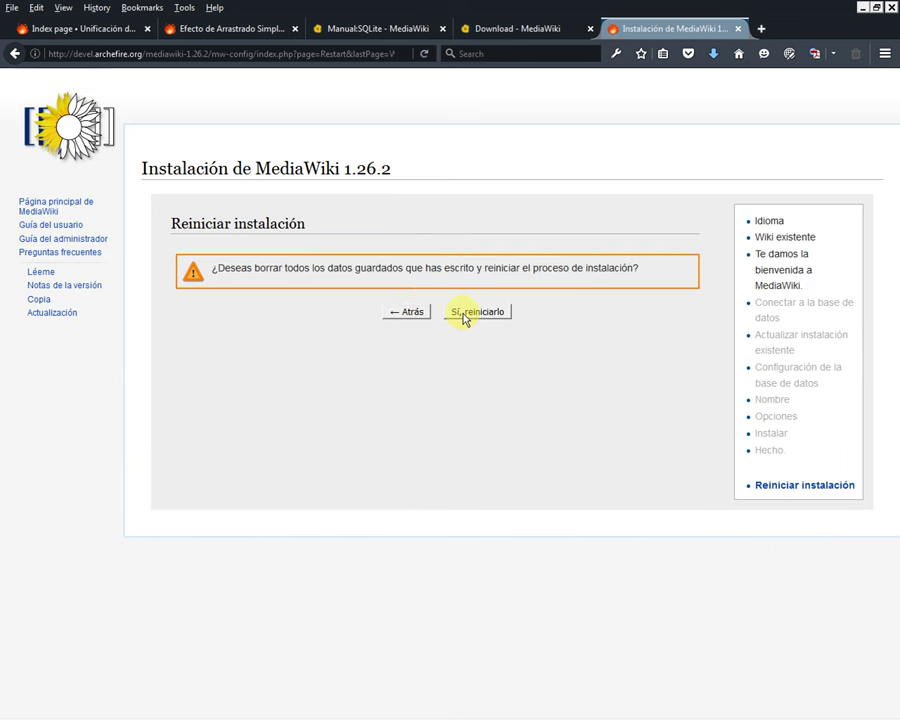
pyautogui.click(463, 313)
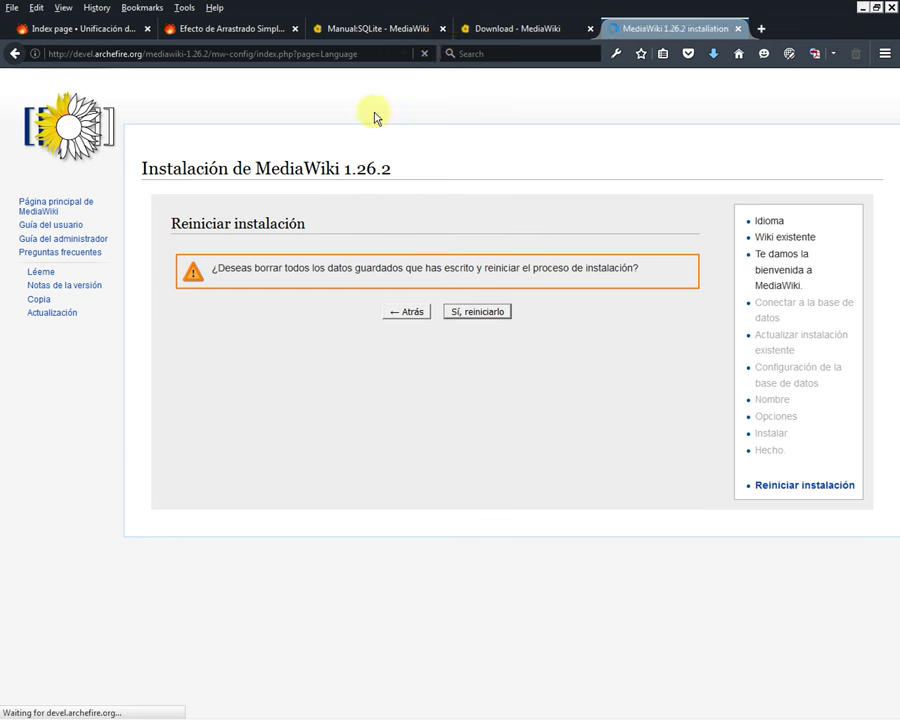
# - Trim the address to mediawiki-1.26.2/ and load the wiki's root page
pyautogui.click(311, 54)
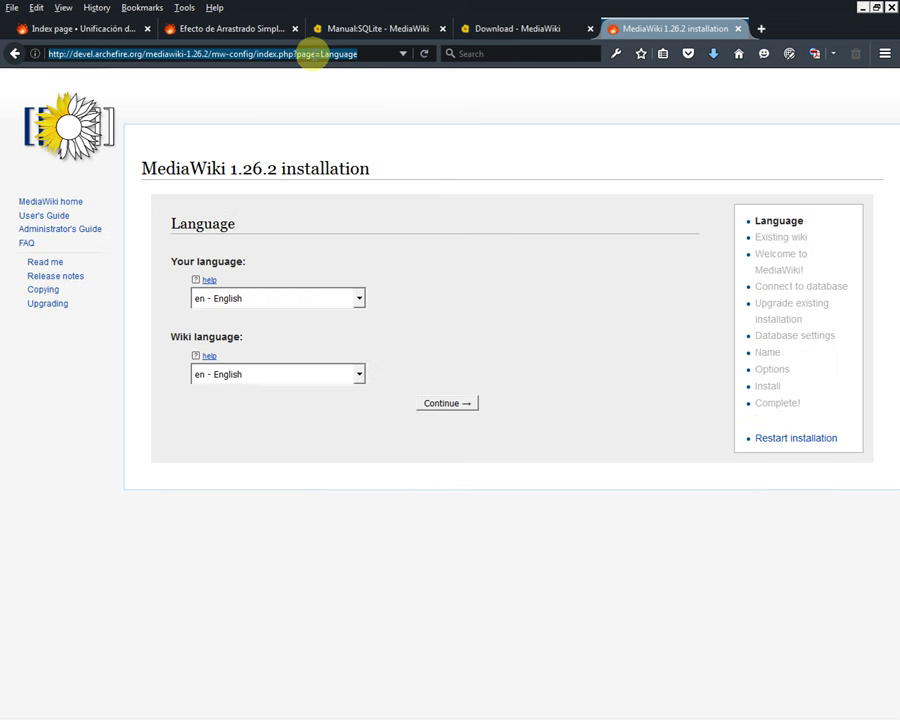
pyautogui.press('Home')
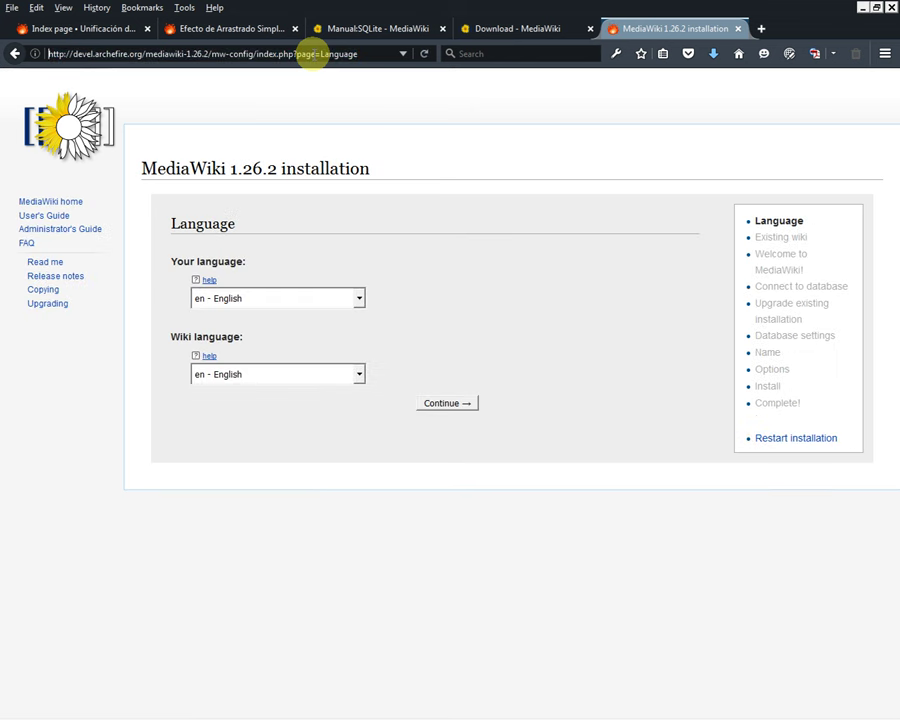
pyautogui.hotkey('ctrl', 'Right')
pyautogui.hotkey('ctrl', 'Right')
pyautogui.hotkey('ctrl', 'Right')
pyautogui.hotkey('ctrl', 'Right')
pyautogui.hotkey('ctrl', 'Right')
pyautogui.hotkey('ctrl', 'Right')
pyautogui.hotkey('ctrl', 'Right')
pyautogui.hotkey('ctrl', 'Right')
pyautogui.hotkey('ctrl', 'Right')
pyautogui.hotkey('ctrl', 'Right')
pyautogui.hotkey('ctrl', 'Right')
pyautogui.hotkey('ctrl', 'Right')
pyautogui.hotkey('ctrl', 'Right')
pyautogui.hotkey('shift', 'End')
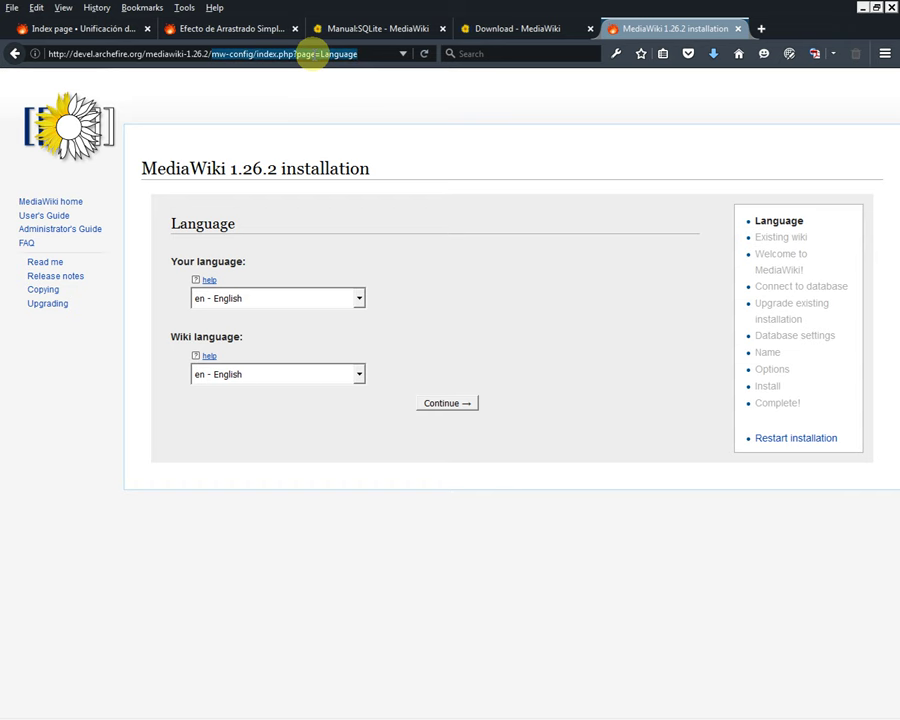
pyautogui.press('BackSpace')
pyautogui.press('Return')
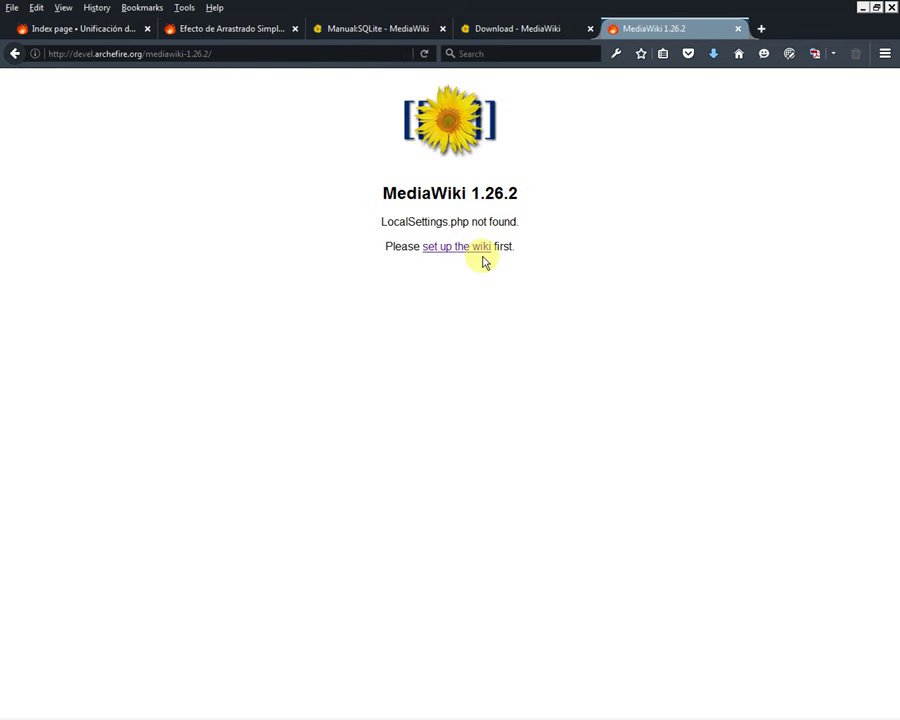
# - Start wiki setup, choose es - español for both your language and wiki language, and continue
pyautogui.click(485, 251)
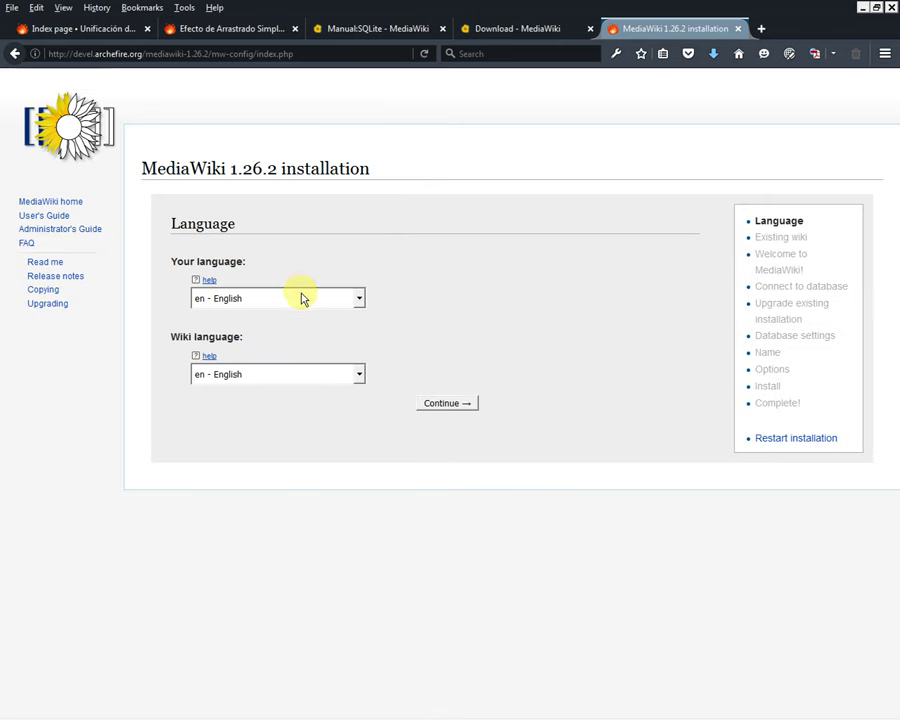
pyautogui.click(301, 296)
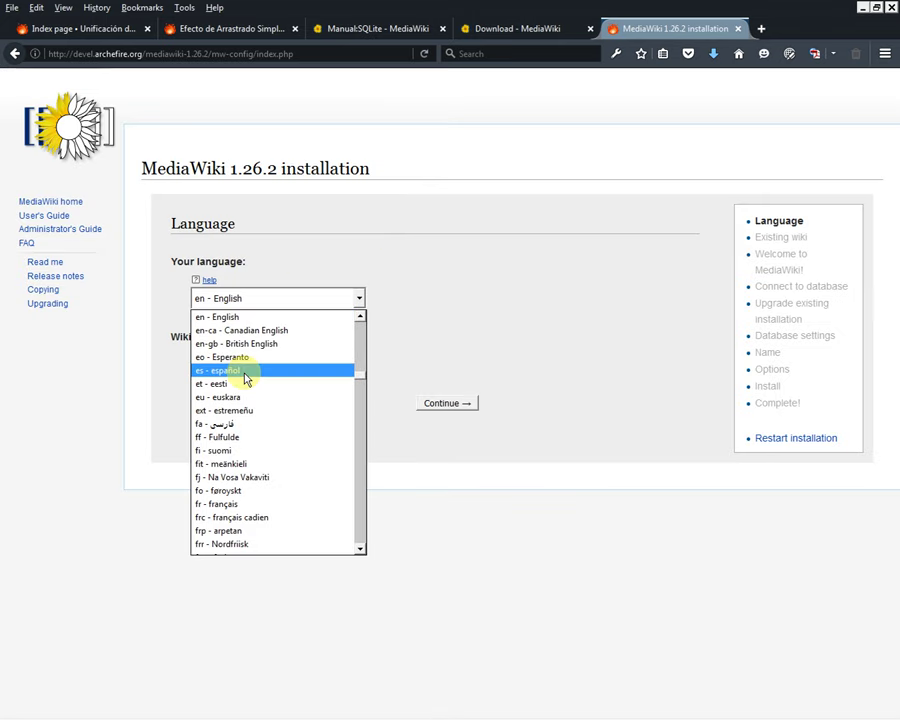
pyautogui.click(244, 372)
pyautogui.click(244, 375)
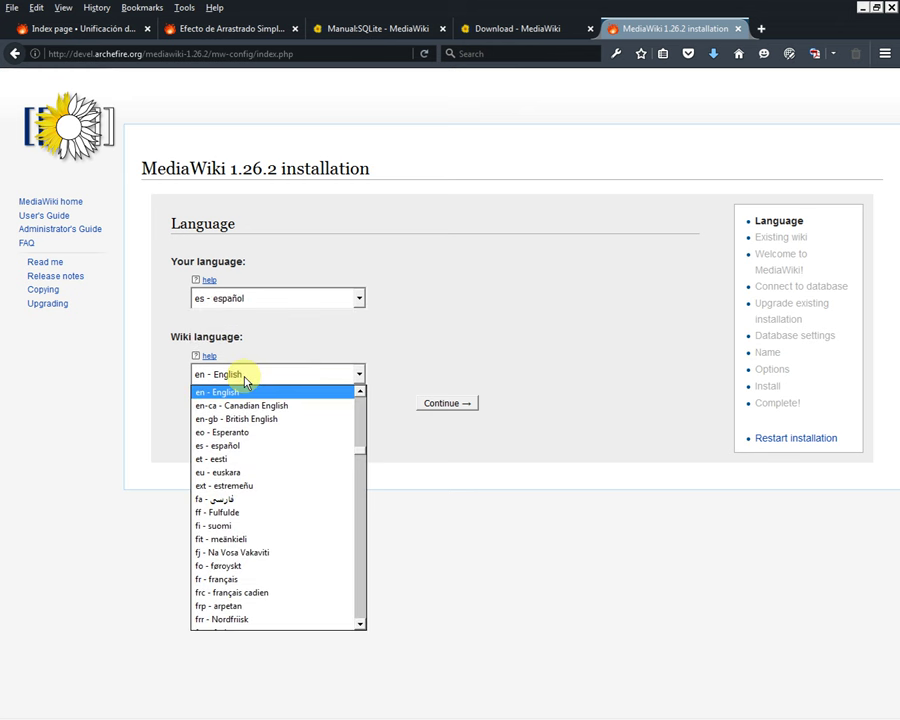
pyautogui.click(266, 445)
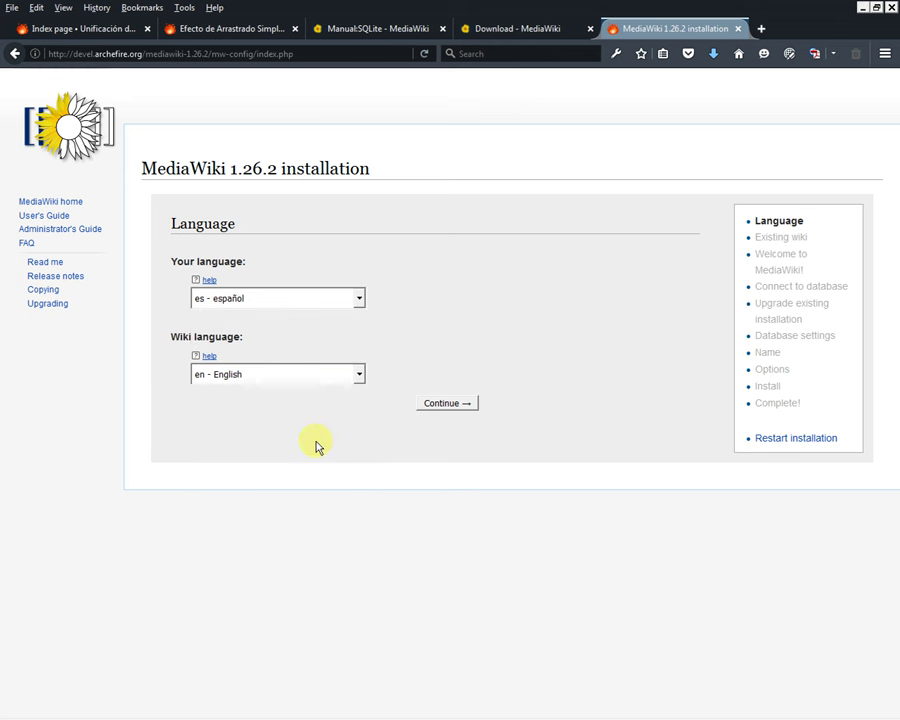
pyautogui.click(446, 404)
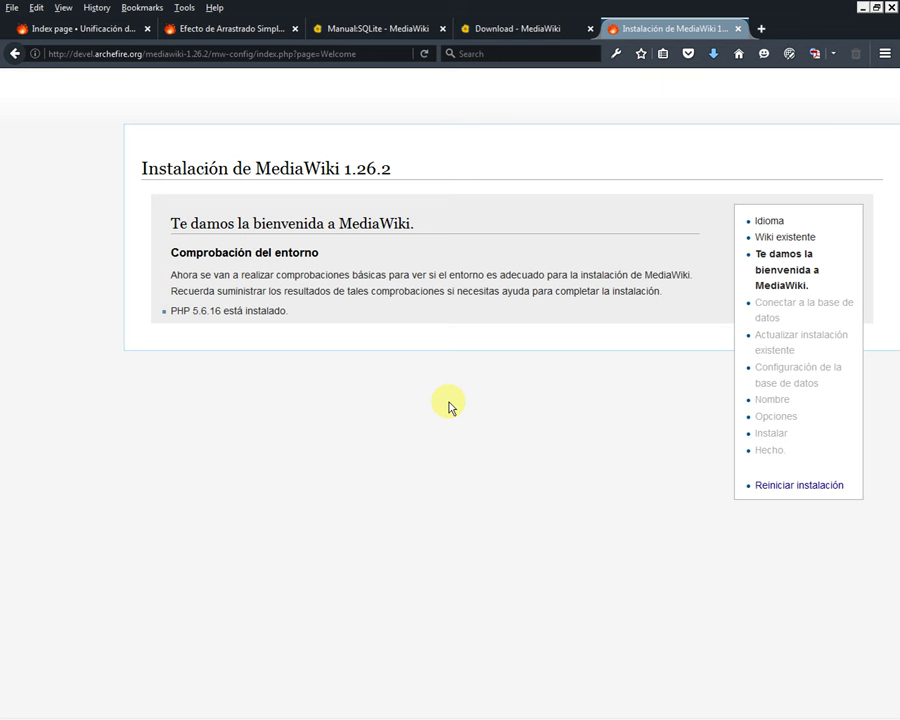
pyautogui.hotkey('alt', 'Tab')
pyautogui.hotkey('alt', 'Tab')
pyautogui.hotkey('alt', 'Tab')
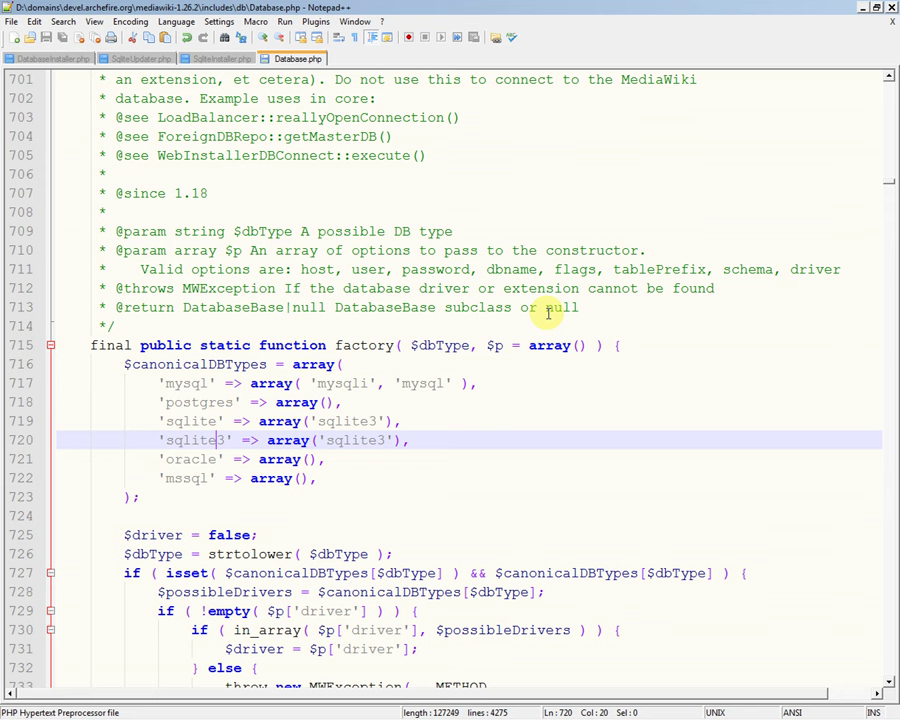
# - Delete the 'sqlite3' => array('sqlite3') line in Database.php, check Firefox, then restore it
pyautogui.hotkey('ctrl', 'l')
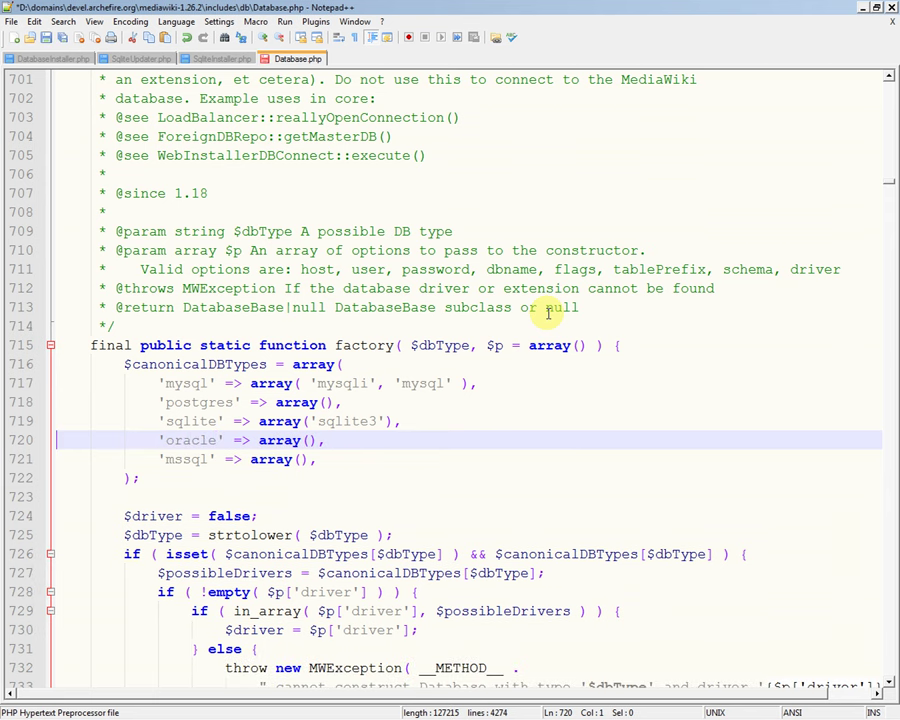
pyautogui.hotkey('alt', 'Tab')
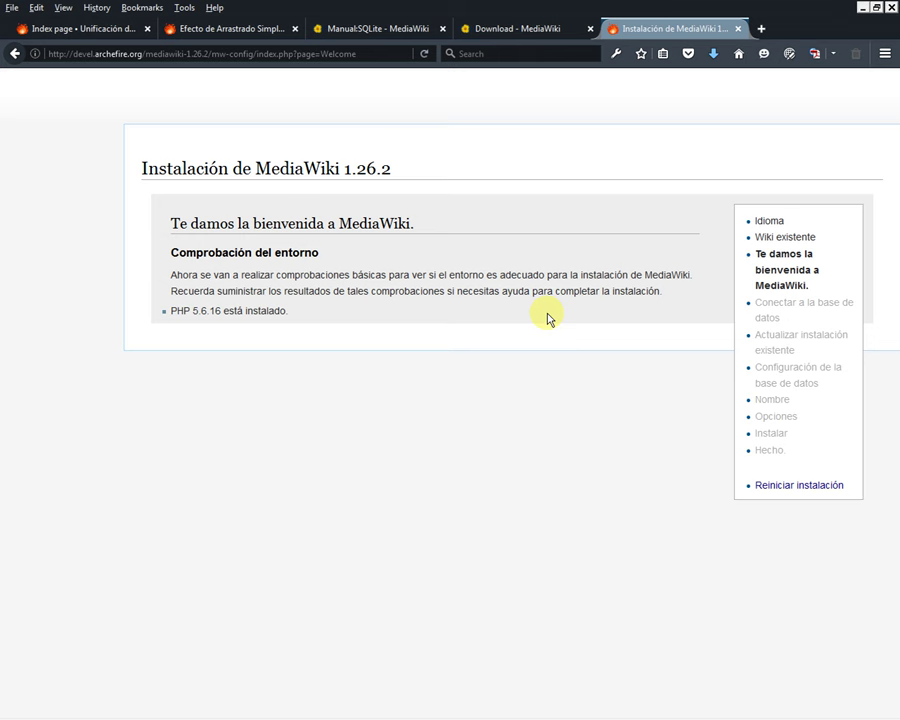
pyautogui.hotkey('alt', 'Tab')
pyautogui.write("'sqlite3' => array('sqlite3'),")
pyautogui.press('Down')
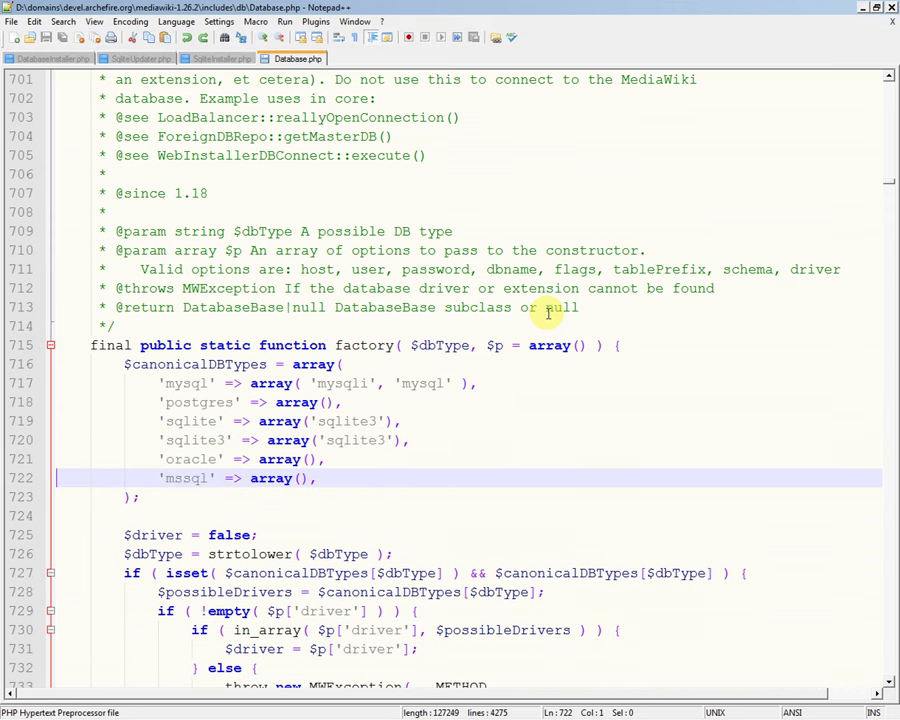
pyautogui.hotkey('ctrl', 'Tab')
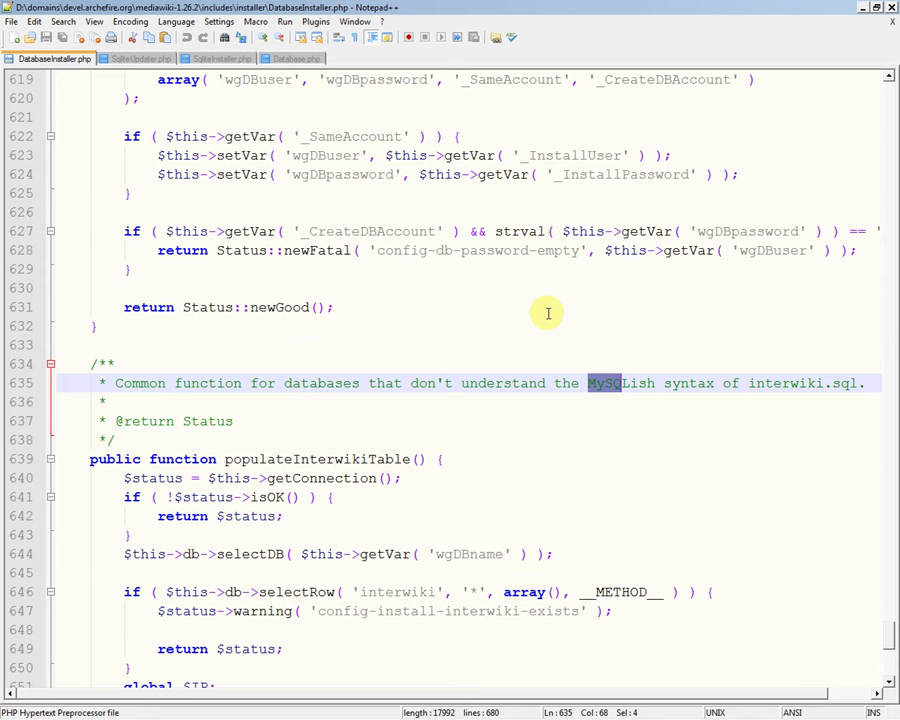
pyautogui.press('Down')
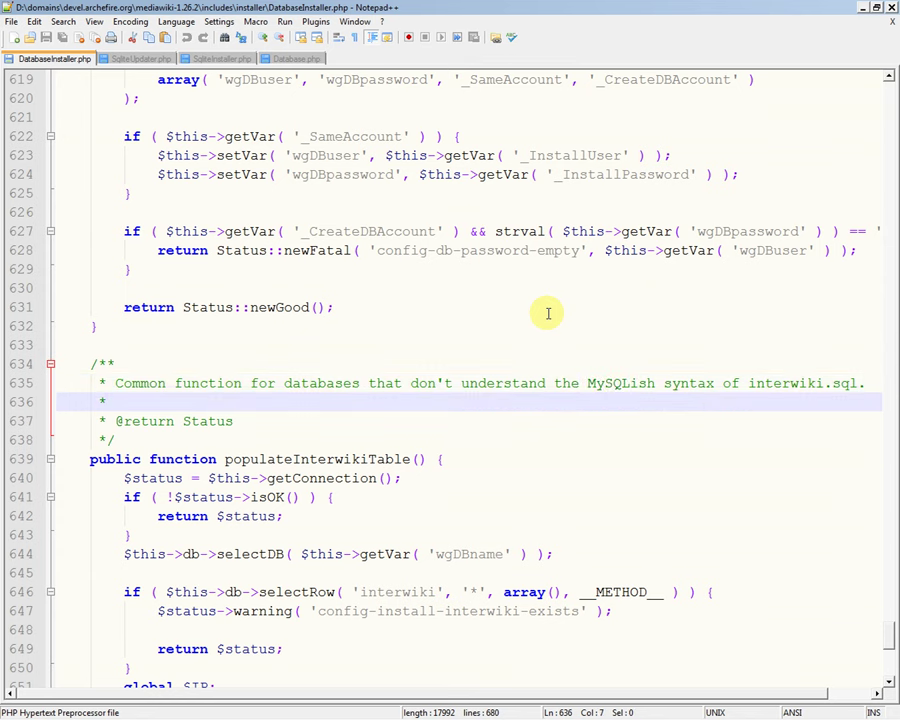
pyautogui.hotkey('ctrl', 'Home')
pyautogui.press('pagedown')
pyautogui.press('pagedown')
pyautogui.press('pagedown')
pyautogui.press('pagedown')
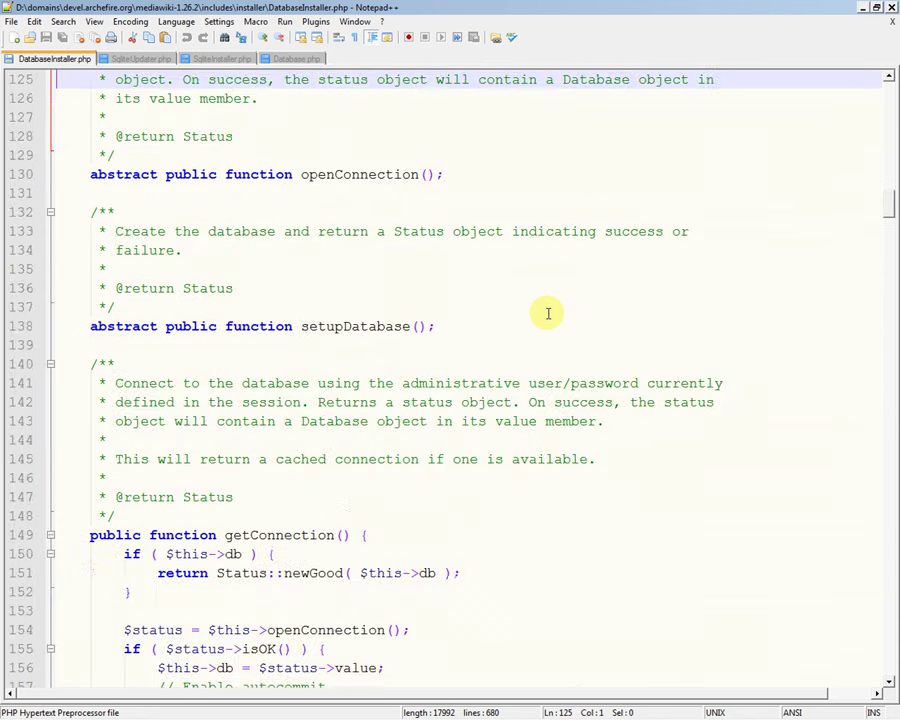
pyautogui.press('pagedown')
pyautogui.press('pagedown')
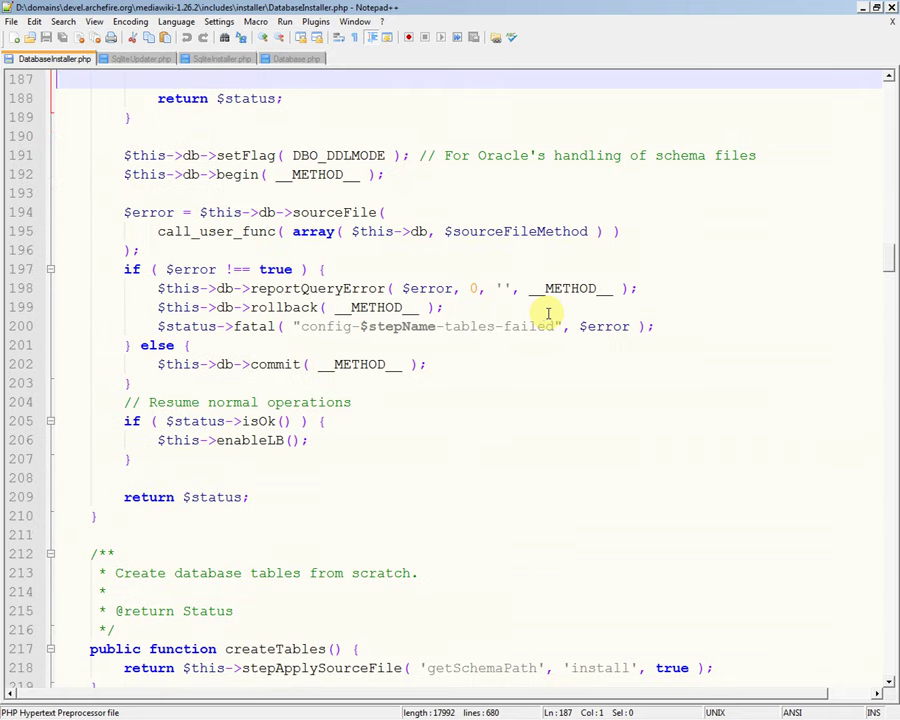
pyautogui.hotkey('ctrl', 'Tab')
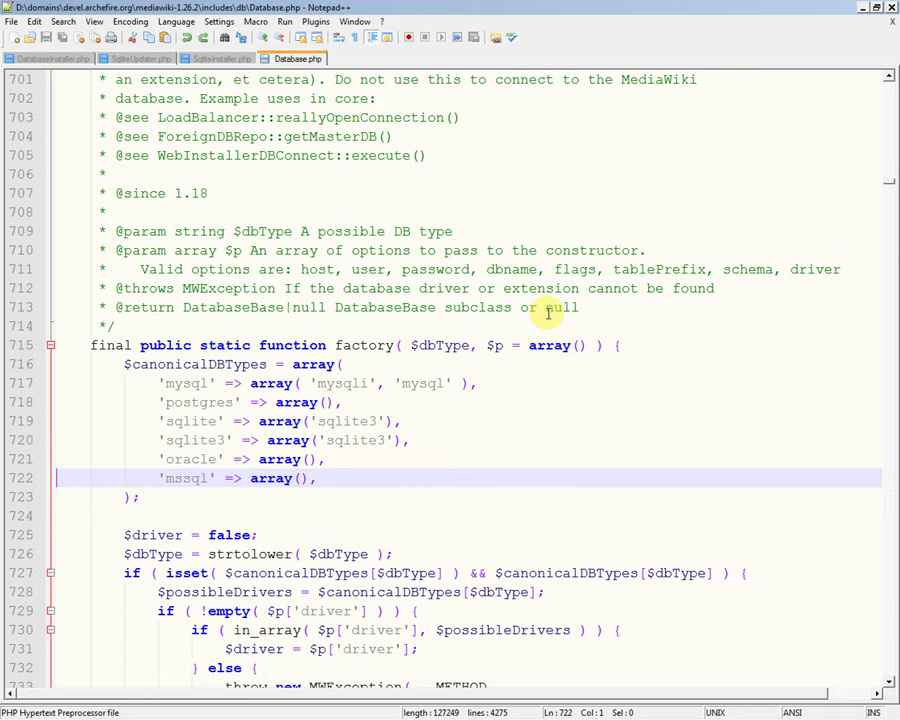
pyautogui.hotkey('ctrl', 'Tab')
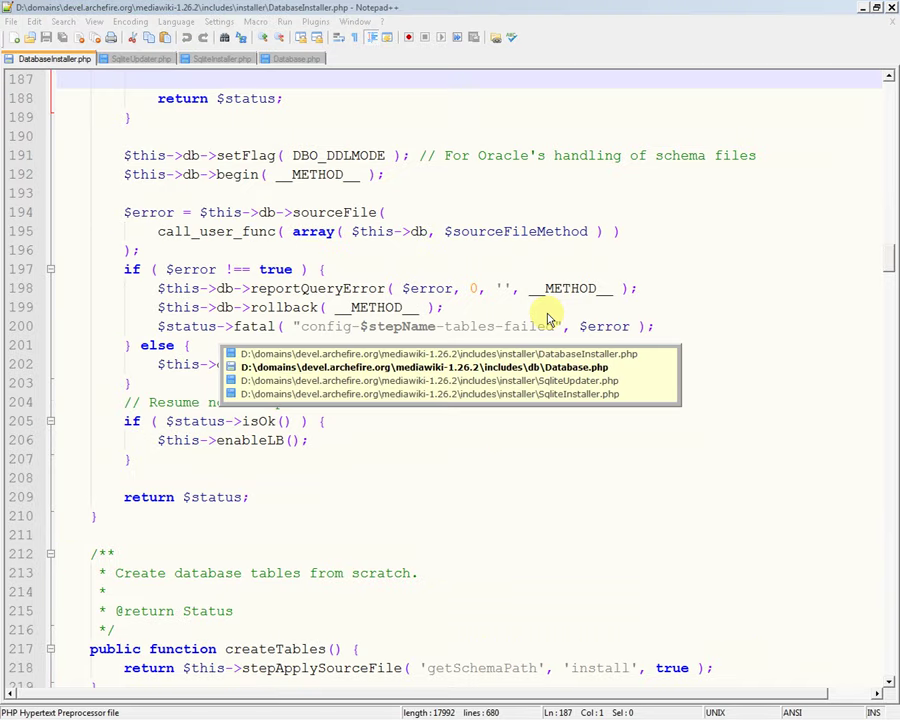
pyautogui.hotkey('ctrl', 'Tab')
pyautogui.hotkey('ctrl', 'Tab')
pyautogui.press('pagedown')
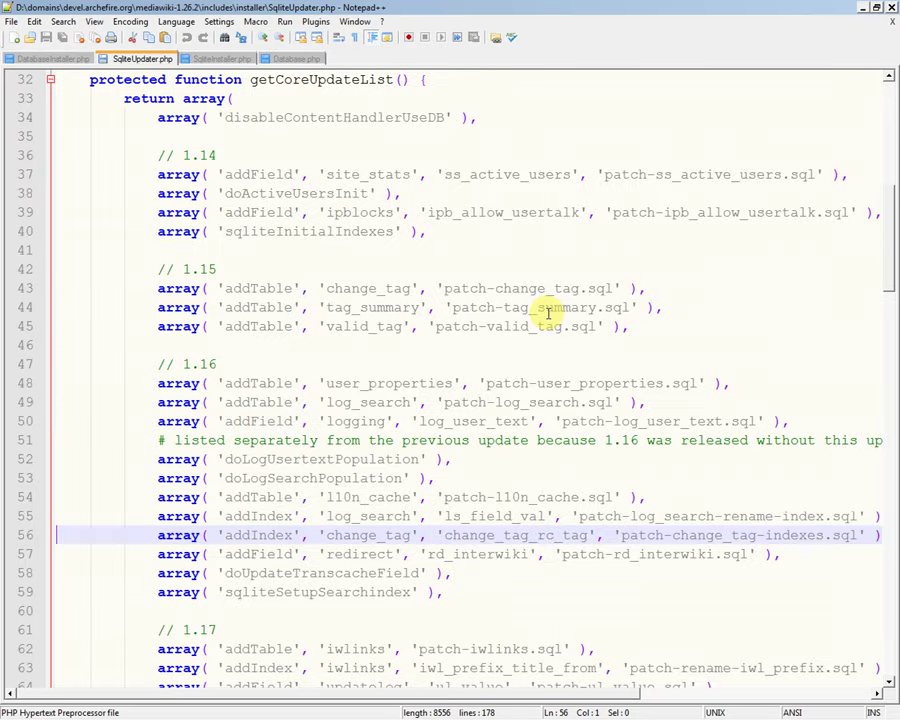
pyautogui.hotkey('ctrl', 'Home')
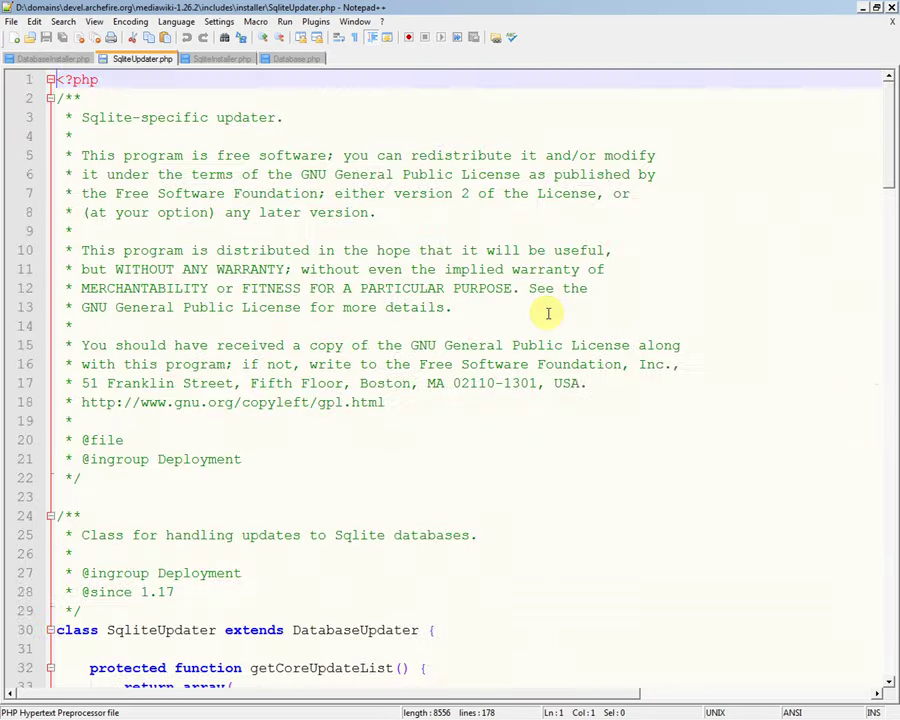
pyautogui.hotkey('ctrl', 'Tab')
pyautogui.hotkey('ctrl', 'Tab')
pyautogui.hotkey('ctrl', 'Tab')
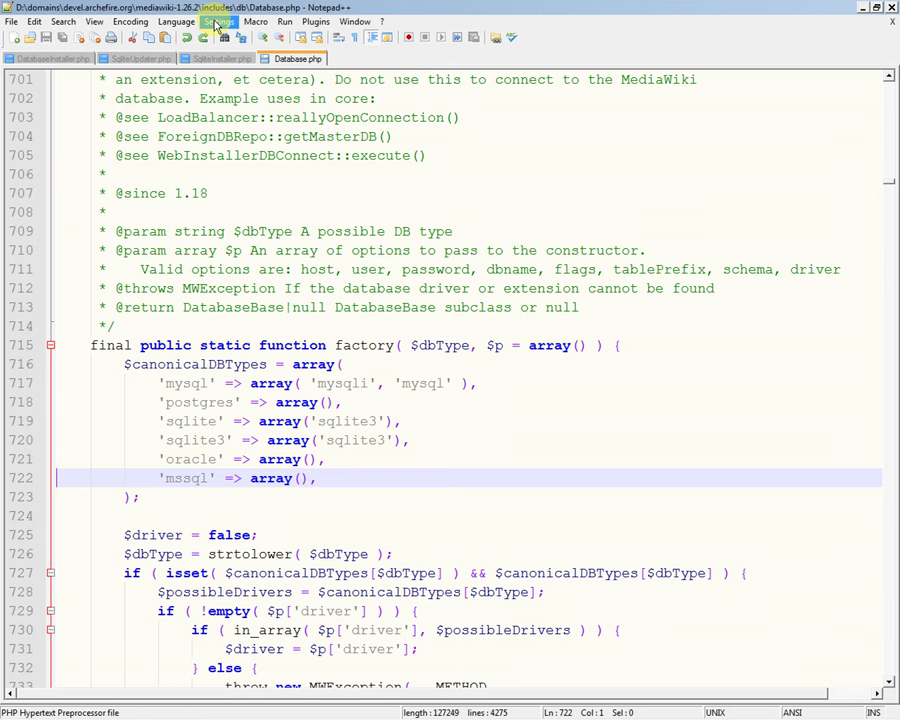
# - Review SqliteInstaller.php from its license header down to checkPrerequisites
pyautogui.click(215, 58)
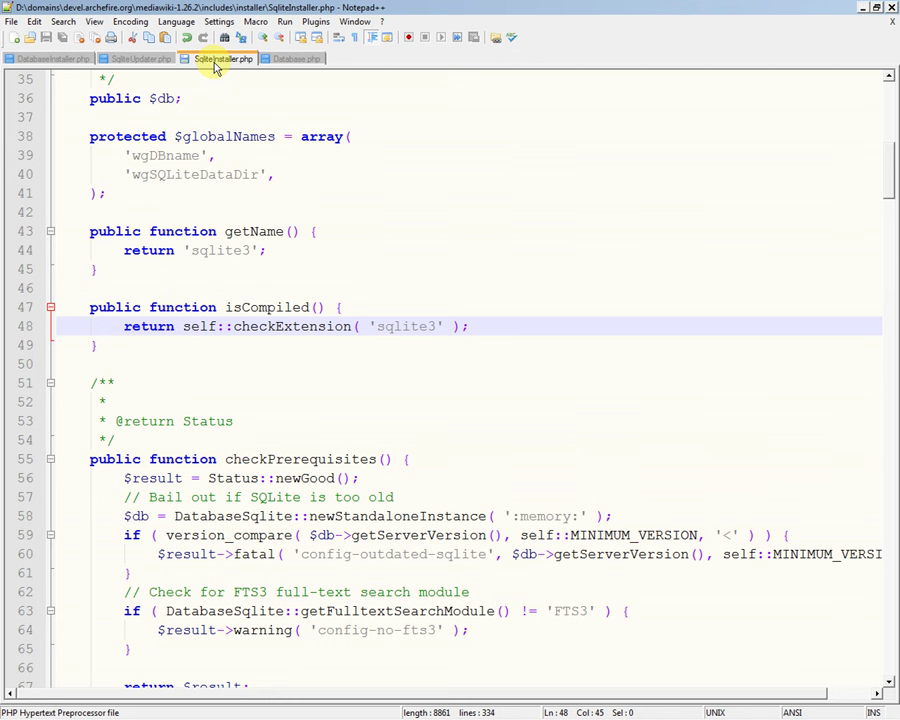
pyautogui.press('Up')
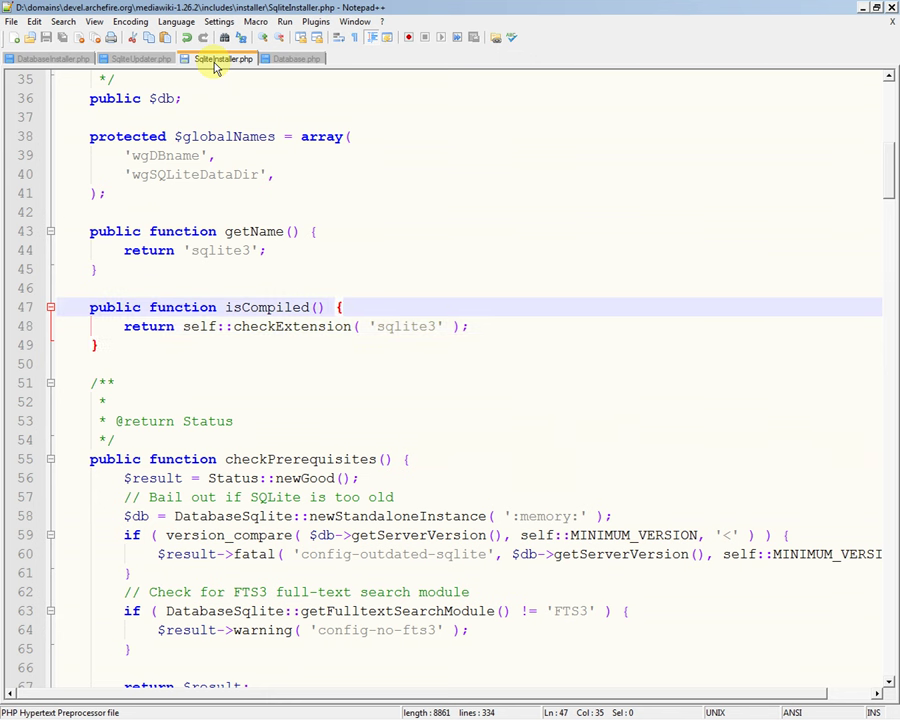
pyautogui.press('Up')
pyautogui.press('Up')
pyautogui.press('Up')
pyautogui.press('Up')
pyautogui.press('Up')
pyautogui.press('Up')
pyautogui.press('Up')
pyautogui.press('Up')
pyautogui.press('Home')
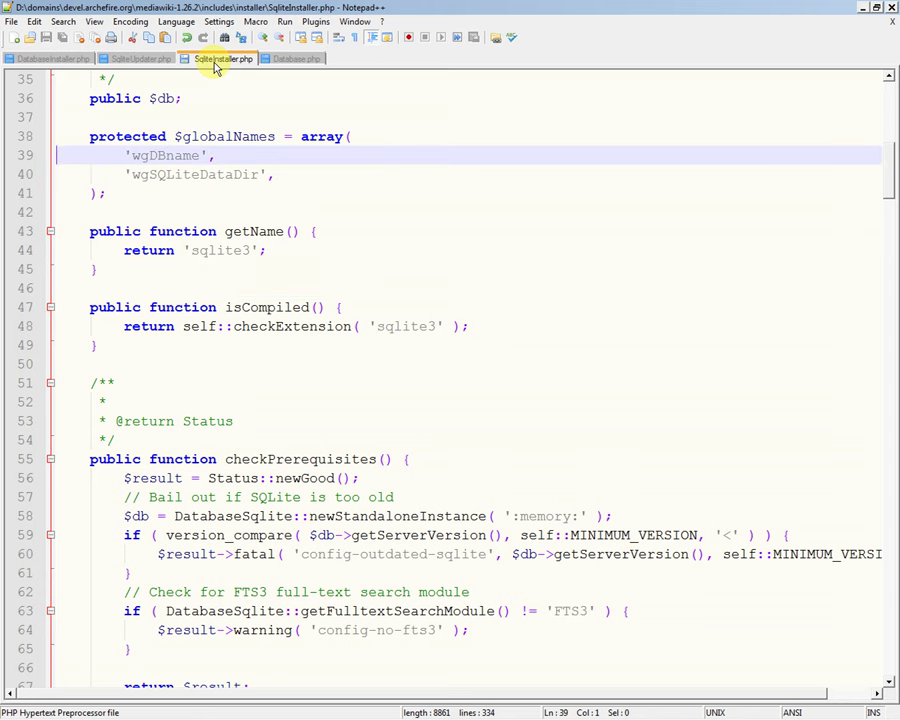
pyautogui.press('Up')
pyautogui.press('Up')
pyautogui.press('Up')
pyautogui.press('Up')
pyautogui.press('Up')
pyautogui.press('Up')
pyautogui.press('Up')
pyautogui.press('Up')
pyautogui.press('Up')
pyautogui.press('Up')
pyautogui.press('Up')
pyautogui.press('Up')
pyautogui.press('Up')
pyautogui.press('Up')
pyautogui.press('Up')
pyautogui.press('Up')
pyautogui.press('Up')
pyautogui.press('Up')
pyautogui.press('Up')
pyautogui.press('Up')
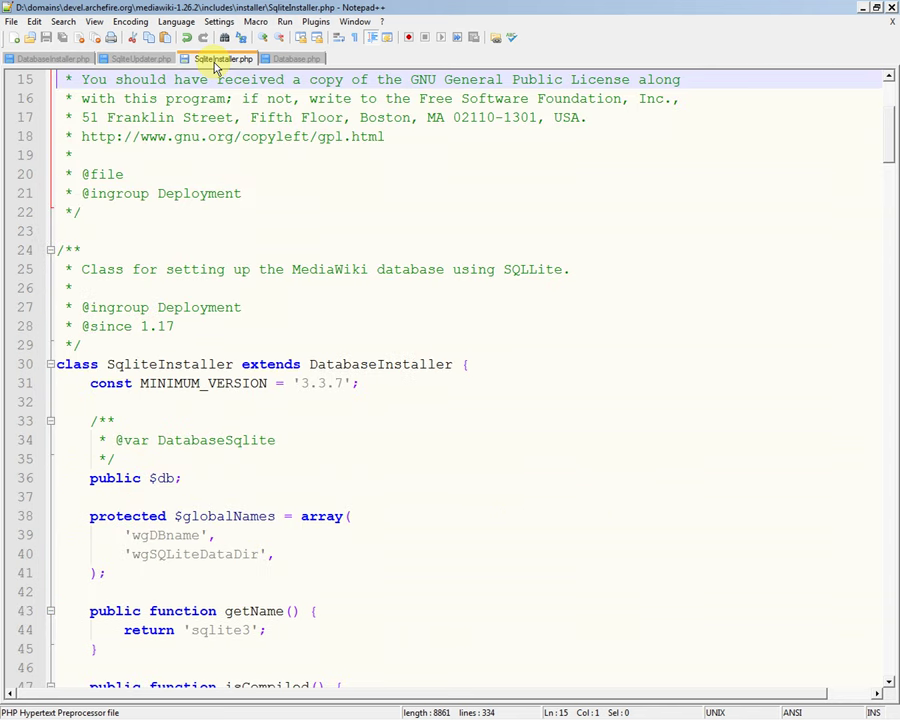
pyautogui.press('Down')
pyautogui.press('Down')
pyautogui.press('Down')
pyautogui.press('Down')
pyautogui.press('Down')
pyautogui.press('Down')
pyautogui.press('Down')
pyautogui.press('Down')
pyautogui.press('Down')
pyautogui.press('Down')
pyautogui.press('Down')
pyautogui.press('Down')
pyautogui.press('Down')
pyautogui.press('Down')
pyautogui.press('Down')
pyautogui.press('Down')
pyautogui.press('Down')
pyautogui.press('Down')
pyautogui.press('Down')
pyautogui.press('Down')
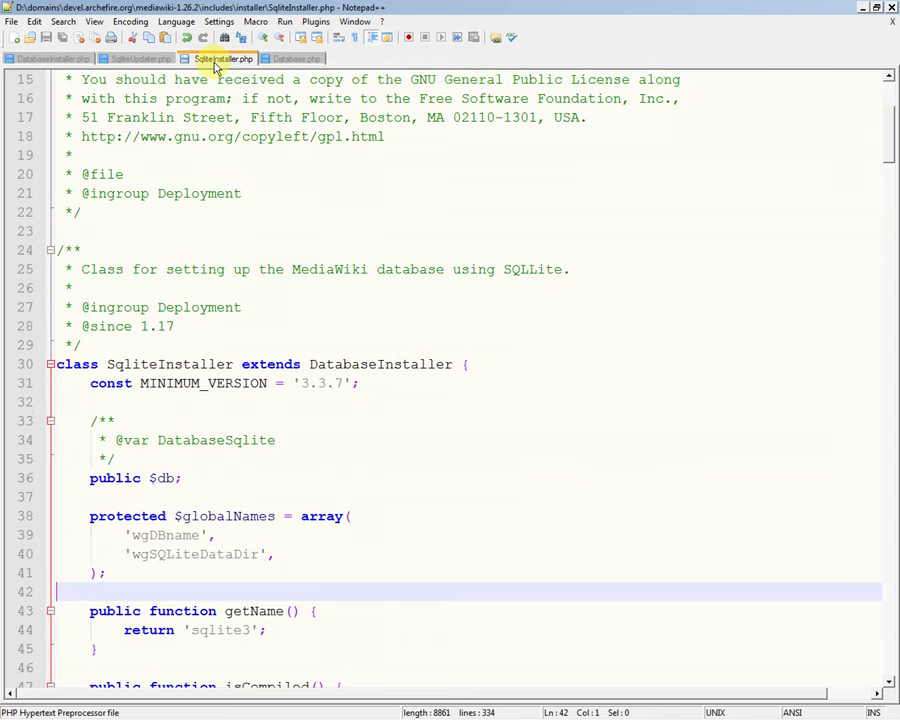
pyautogui.press('Down')
pyautogui.press('Down')
pyautogui.press('Down')
pyautogui.press('Down')
pyautogui.press('Down')
pyautogui.press('Down')
pyautogui.press('Down')
pyautogui.press('Down')
pyautogui.press('Down')
pyautogui.press('Down')
pyautogui.press('Down')
pyautogui.press('Down')
pyautogui.press('Down')
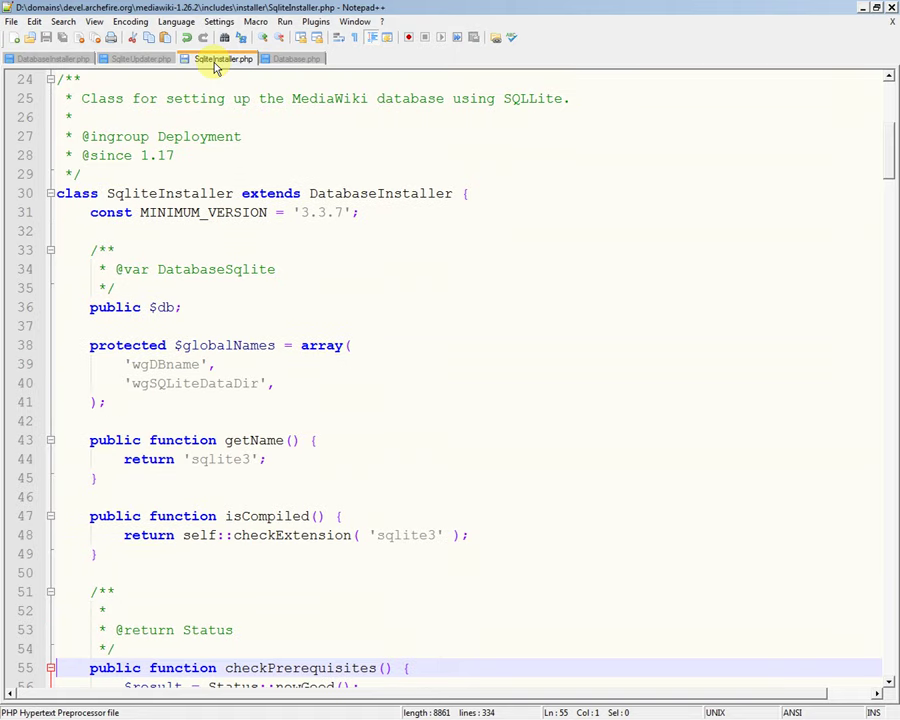
pyautogui.press('Down')
pyautogui.press('Down')
pyautogui.press('Down')
pyautogui.press('Down')
pyautogui.press('Down')
pyautogui.press('Down')
pyautogui.press('Down')
pyautogui.press('Down')
pyautogui.press('Down')
pyautogui.press('Down')
pyautogui.press('Down')
# - Search SqliteInstaller.php for 'sqlite, stepping through matches on lines 191 and 326
pyautogui.press('F3')
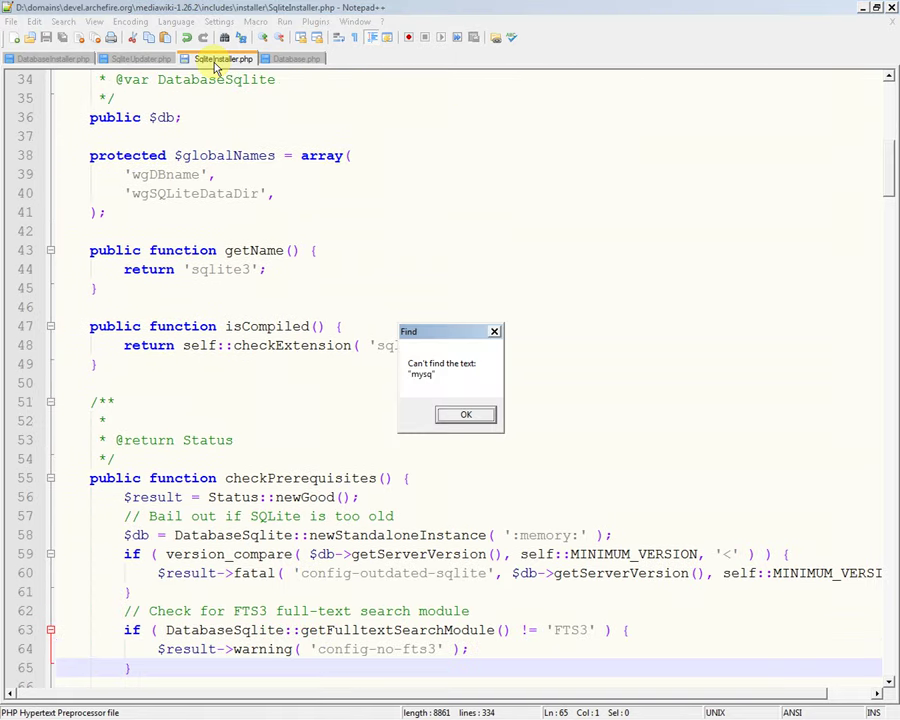
pyautogui.press('Return')
pyautogui.hotkey('ctrl', 'f')
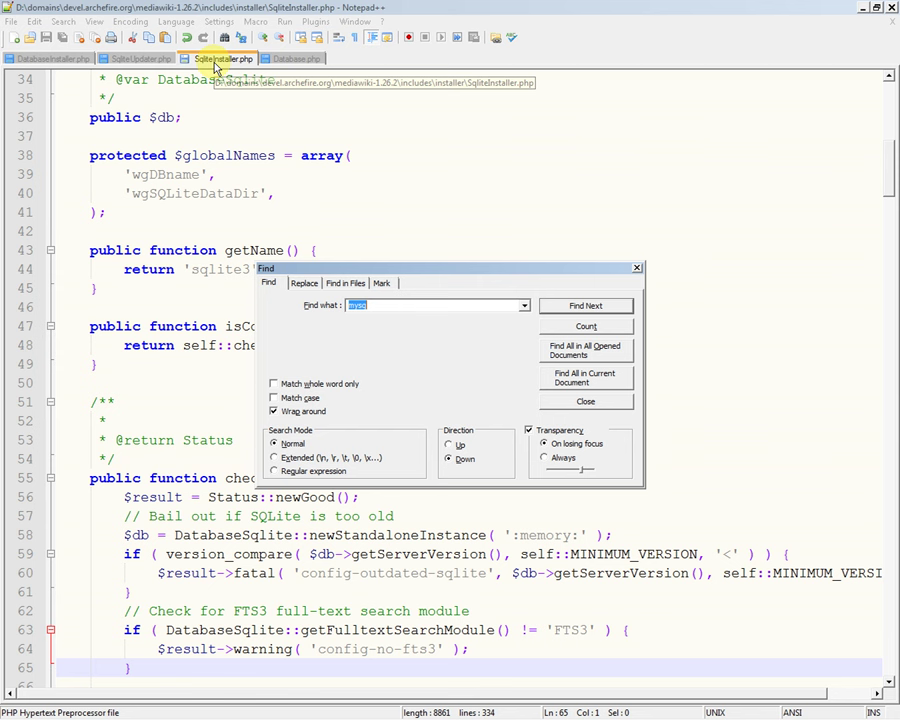
pyautogui.write("'")
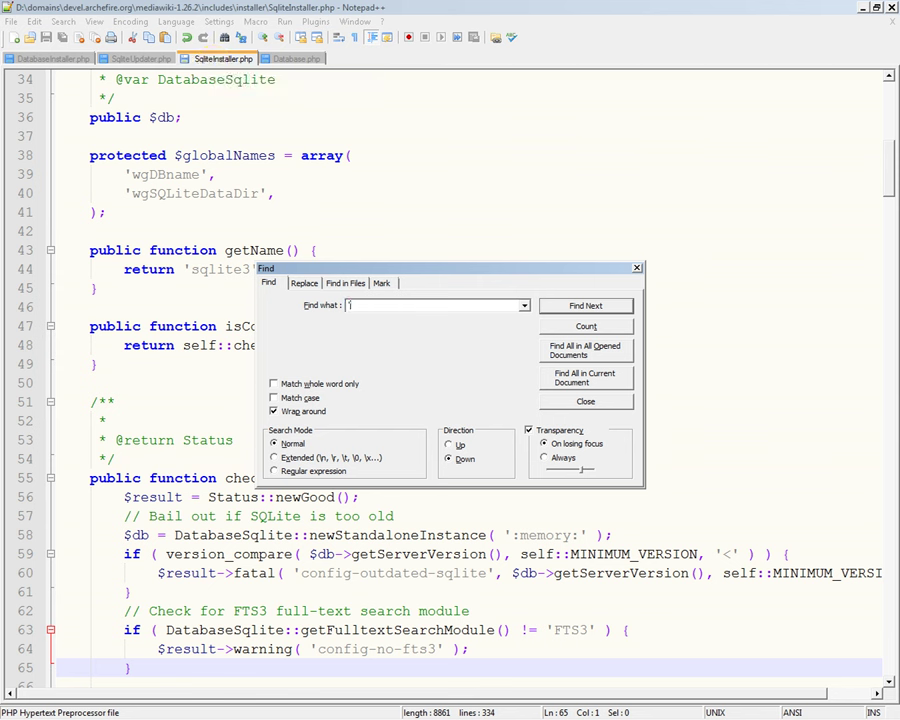
pyautogui.write('sqlite')
pyautogui.press('Return')
pyautogui.press('Escape')
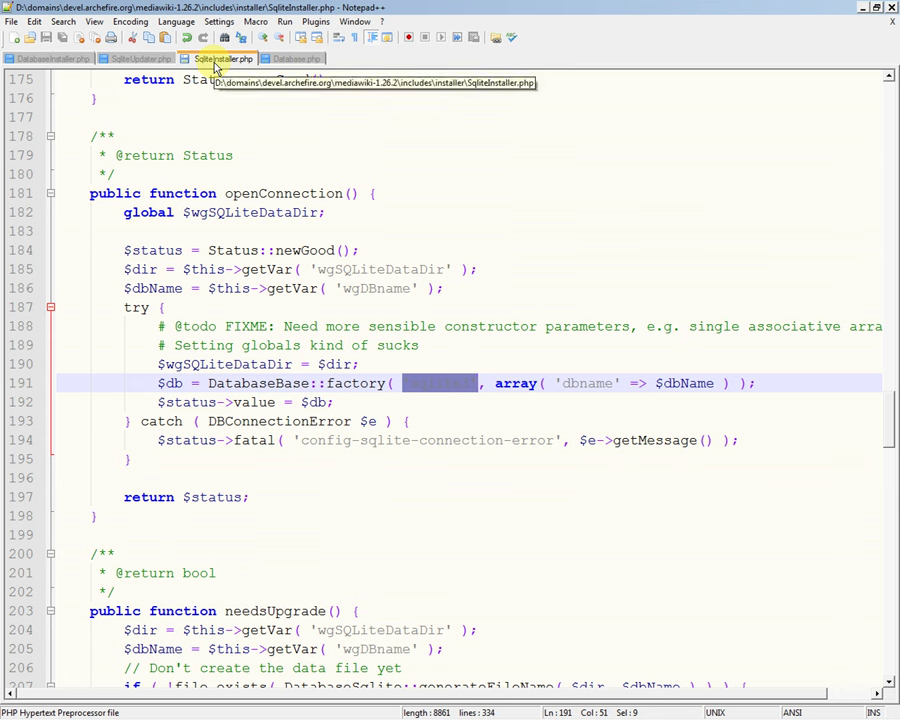
pyautogui.press('Left')
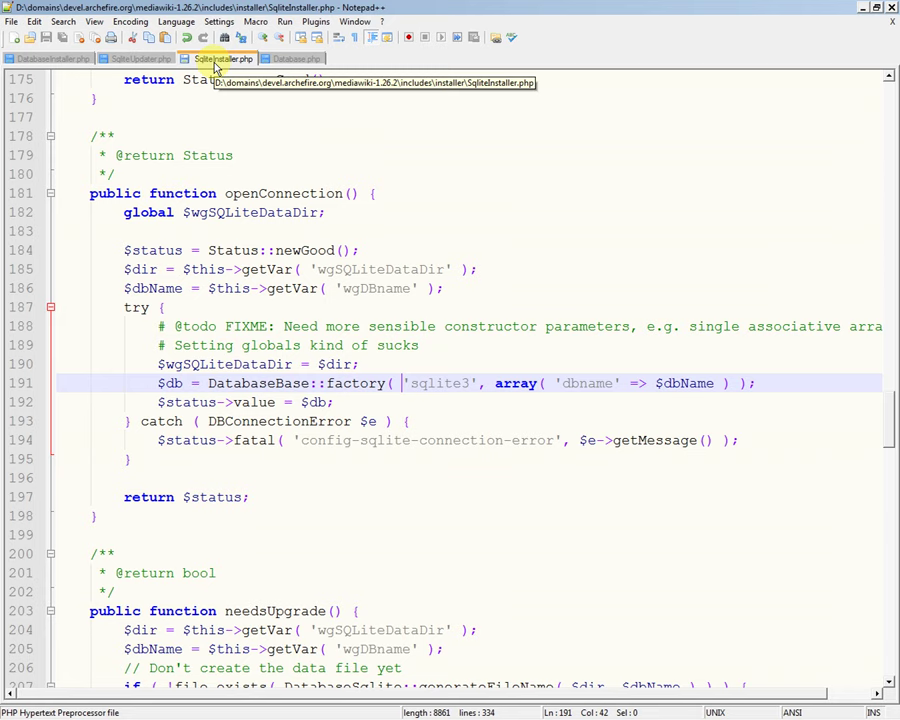
pyautogui.press('F3')
pyautogui.press('F3')
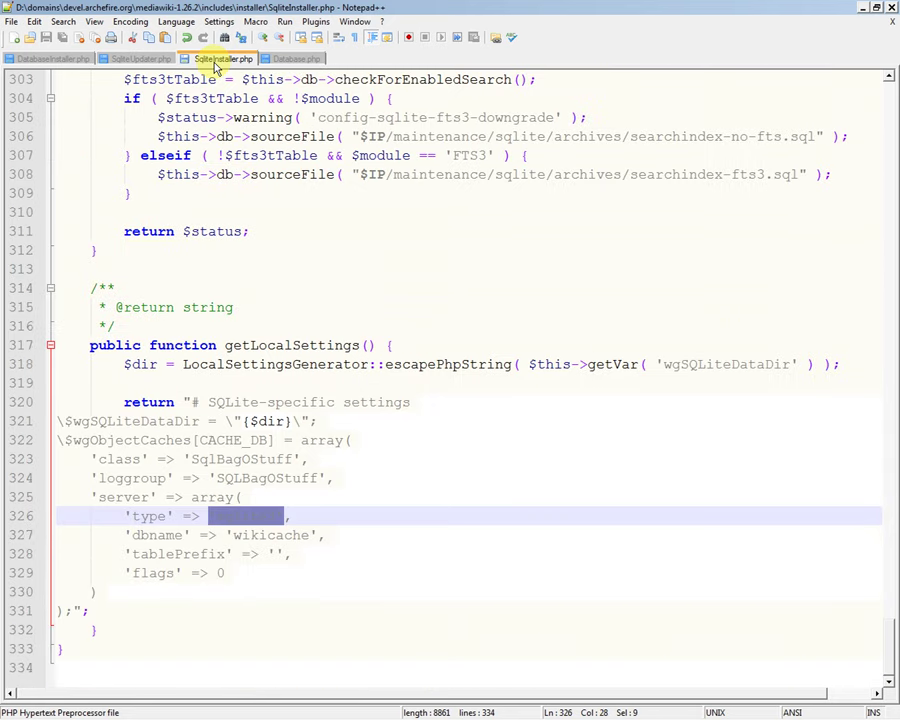
pyautogui.press('Right')
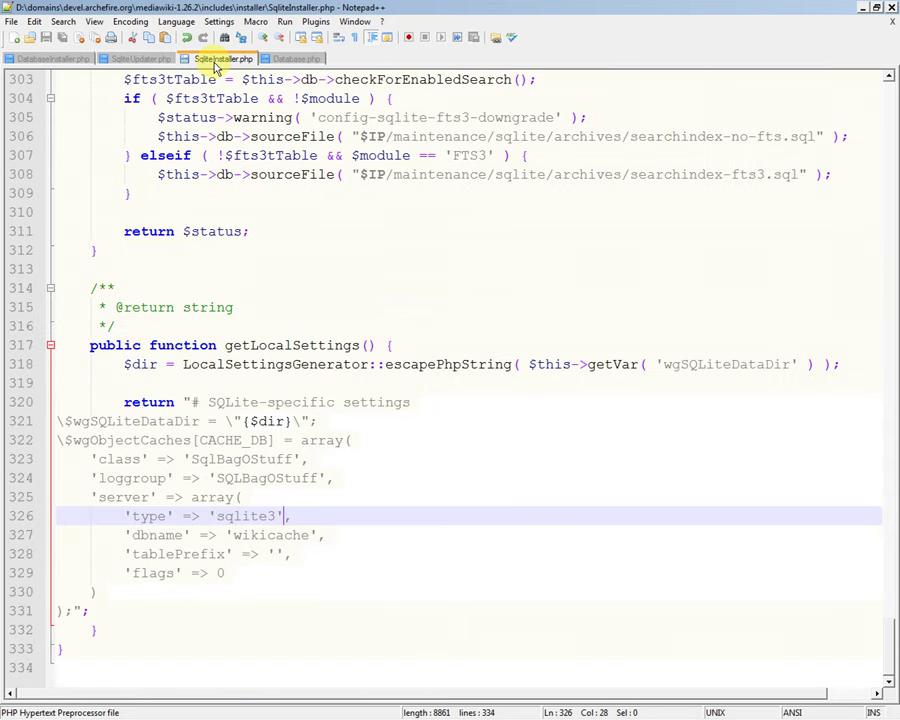
pyautogui.press('Left')
pyautogui.hotkey('ctrl', 'Tab')
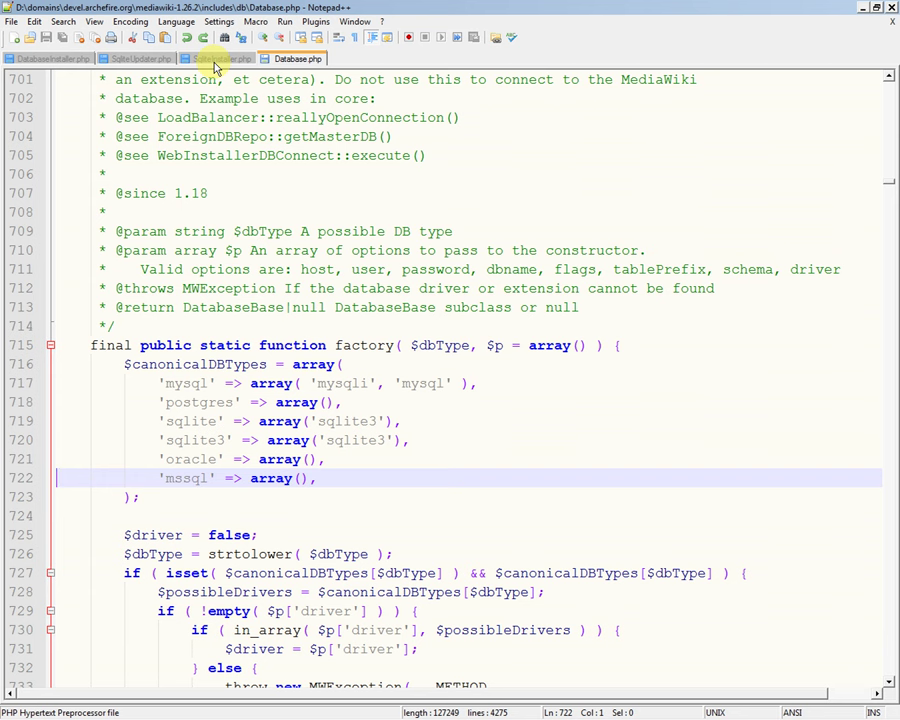
# - Delete the 'sqlite' => array('sqlite3') line from Database.php and reload the installer in Firefox
pyautogui.press('Up')
pyautogui.press('Up')
pyautogui.press('Up')
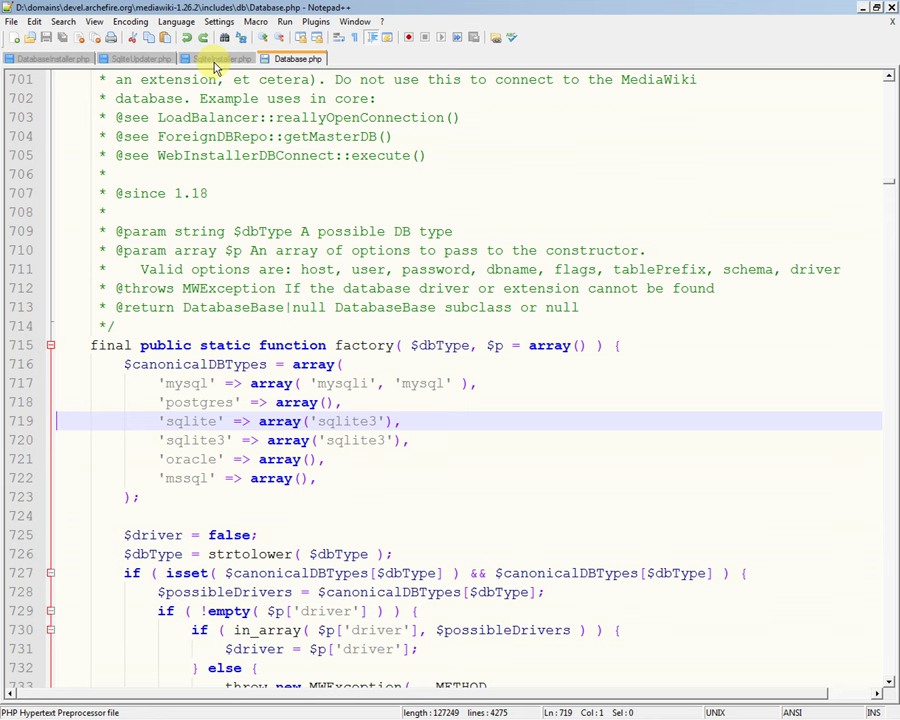
pyautogui.hotkey('shift', 'Down')
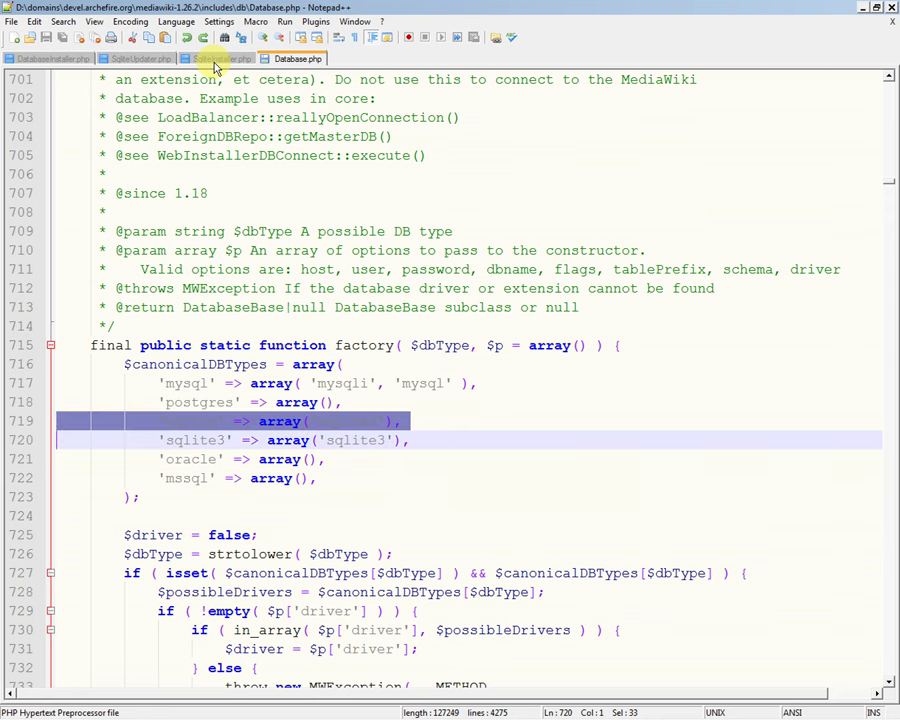
pyautogui.press('Delete')
pyautogui.hotkey('alt', 'Tab')
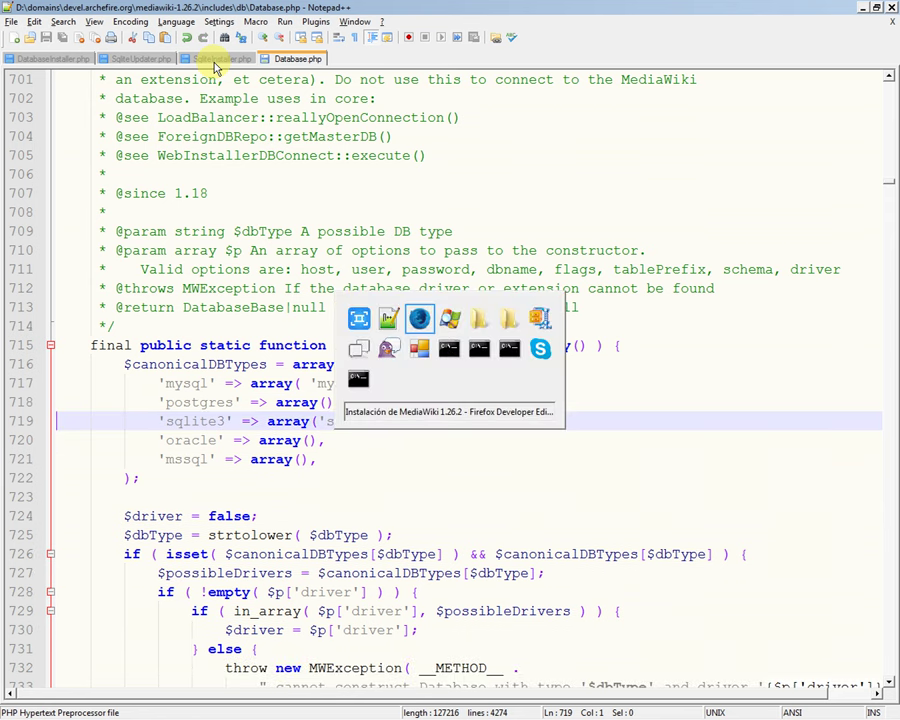
pyautogui.press('F5')
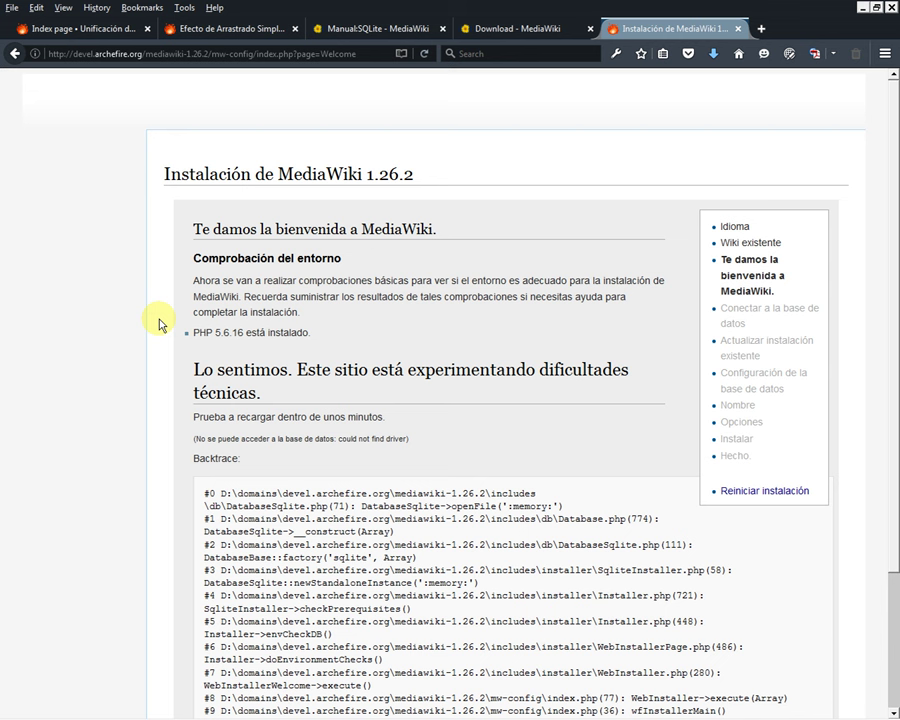
# - Leave the 'could not find driver' backtrace and return to Database.php in Notepad++
pyautogui.hotkey('alt', 'Tab')
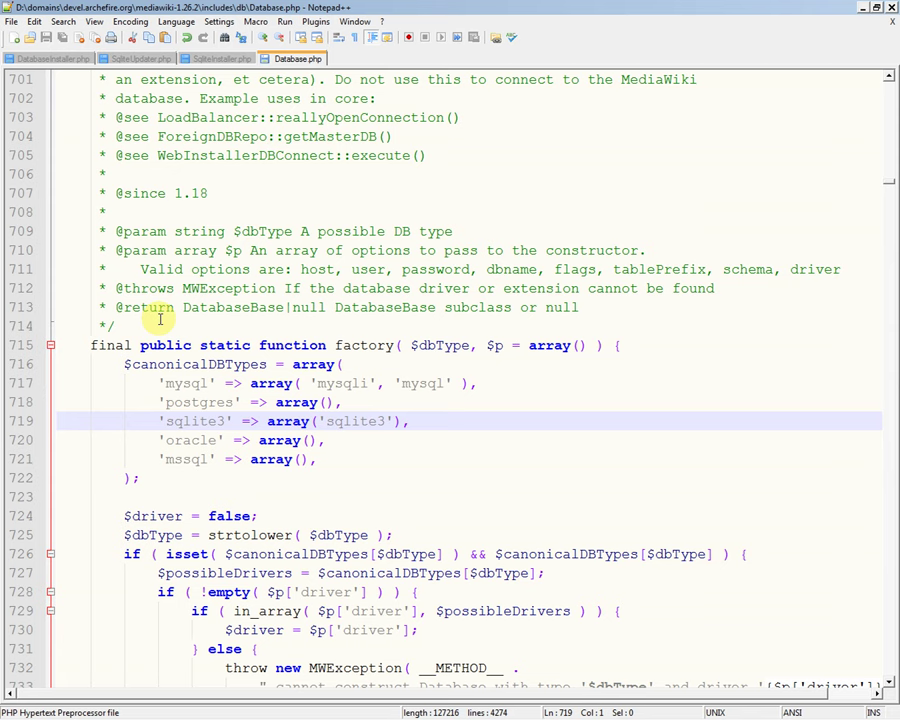
# - Browse SqliteInstaller.php from the top to the getName and checkPrerequisites functions
pyautogui.hotkey('ctrl', 'Tab')
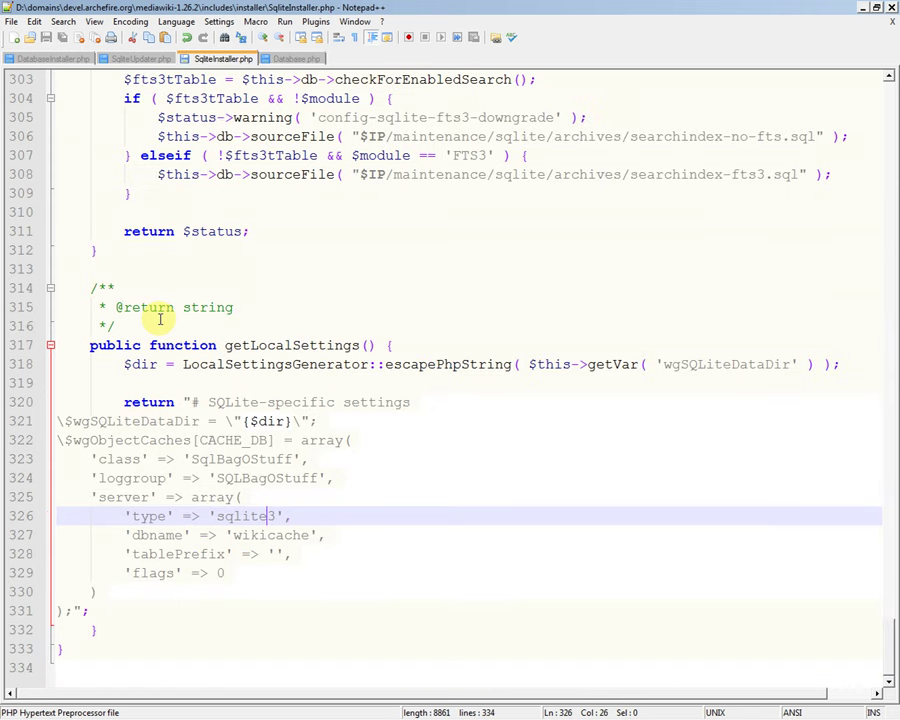
pyautogui.hotkey('ctrl', 'Home')
pyautogui.press('pagedown')
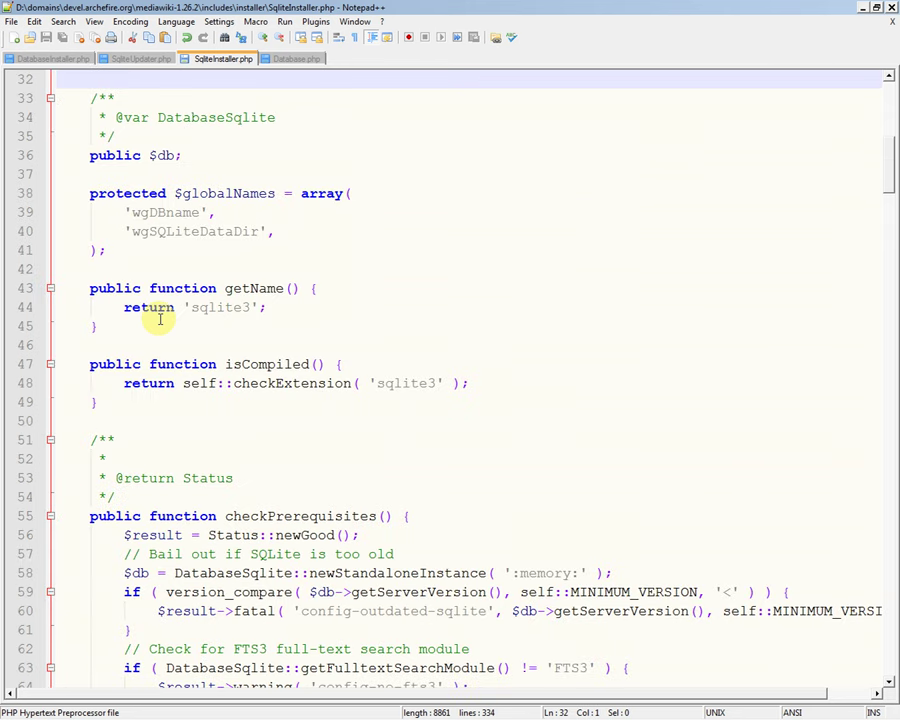
pyautogui.press('Down')
pyautogui.press('Down')
pyautogui.press('Down')
pyautogui.press('Down')
pyautogui.press('Down')
pyautogui.press('Down')
pyautogui.press('Down')
pyautogui.press('Down')
pyautogui.press('Down')
pyautogui.press('Down')
pyautogui.press('Down')
pyautogui.press('Down')
pyautogui.press('Down')
pyautogui.press('Up')
pyautogui.press('Up')
pyautogui.press('Up')
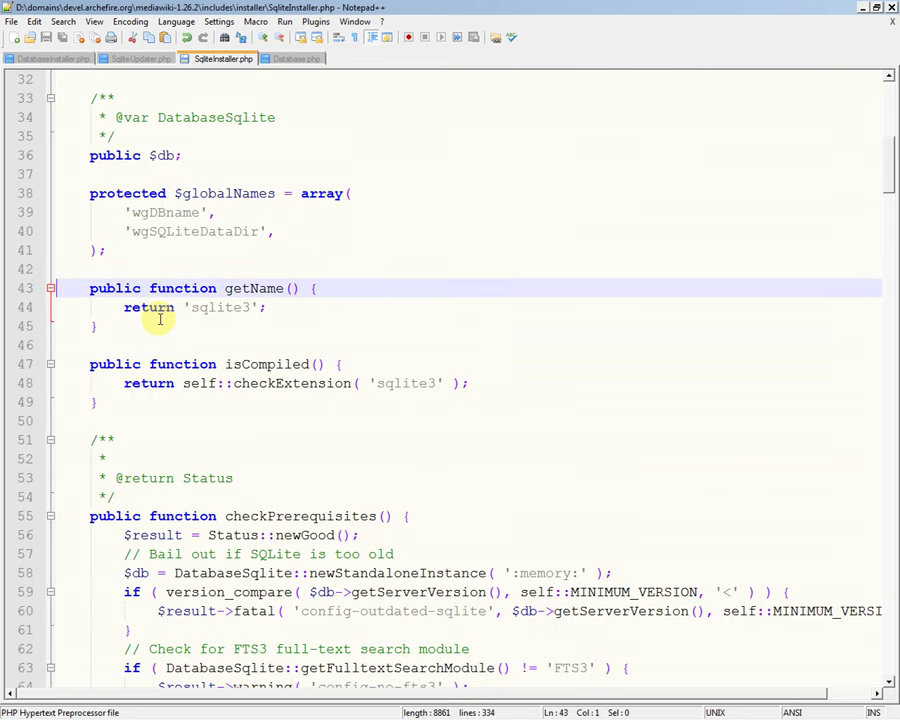
pyautogui.press('Down')
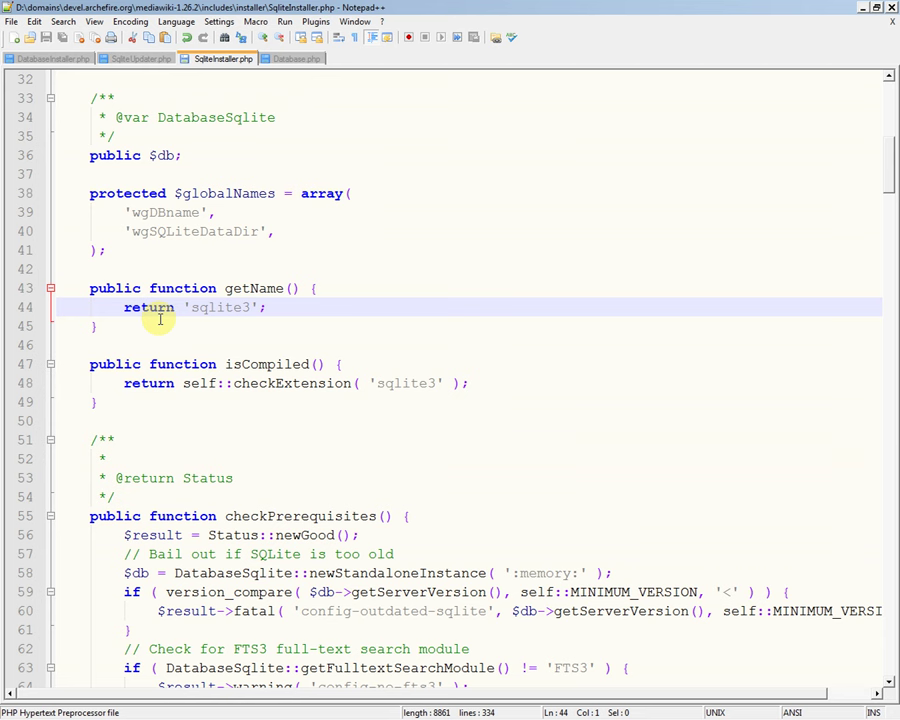
pyautogui.press('Down')
pyautogui.press('Down')
pyautogui.press('Down')
pyautogui.press('Down')
pyautogui.press('Down')
pyautogui.press('Down')
pyautogui.press('Down')
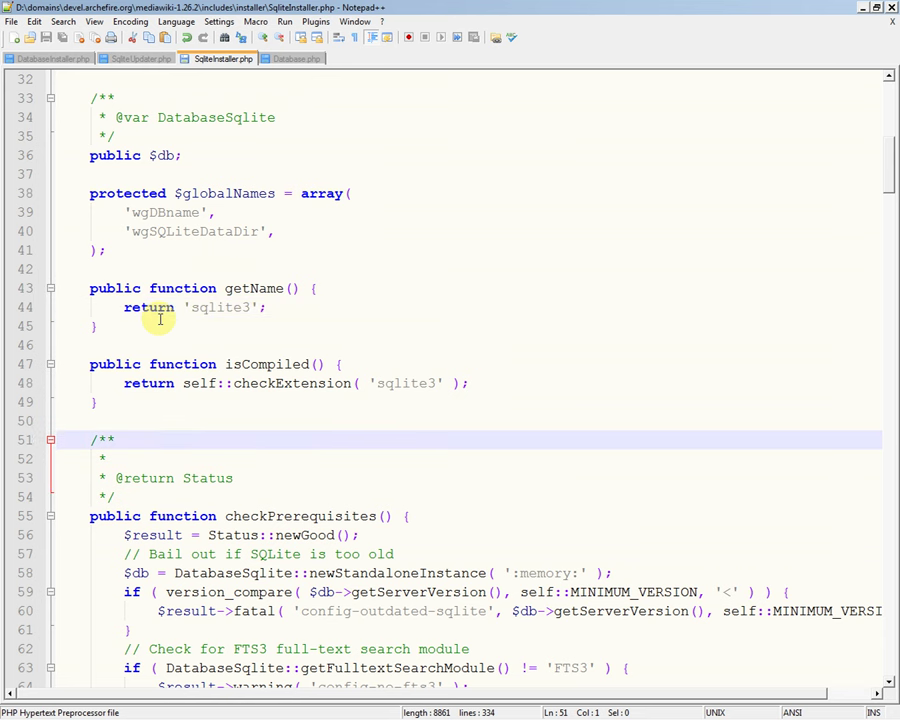
# - Search SqliteInstaller.php for 'sqlite3', landing on line 191
pyautogui.hotkey('ctrl', 'f')
pyautogui.press('BackSpace')
pyautogui.write("'")
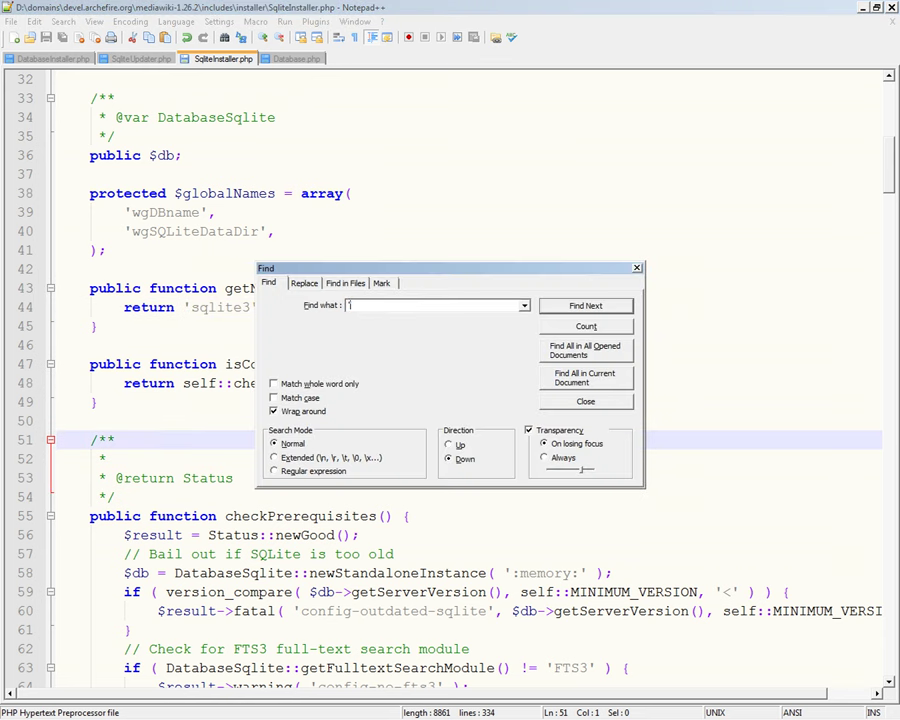
pyautogui.write("sqlite3'")
pyautogui.press('Return')
pyautogui.press('Escape')
pyautogui.press('Right')
# - Step through the 'sqlite3' matches on lines 326, 44, 48 and 191
pyautogui.press('F3')
pyautogui.press('Right')
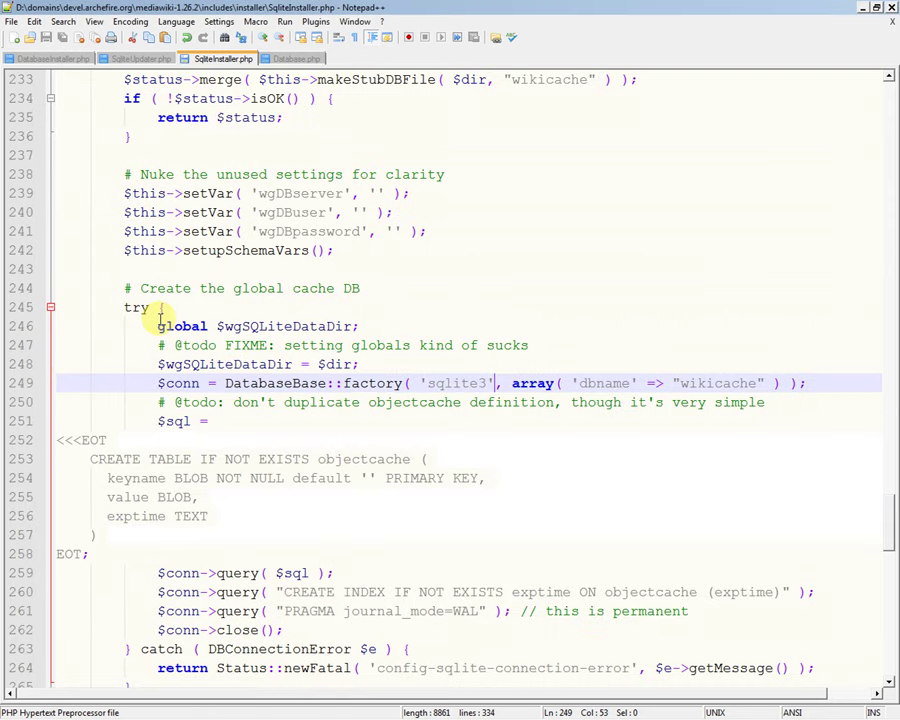
pyautogui.press('F3')
pyautogui.press('Right')
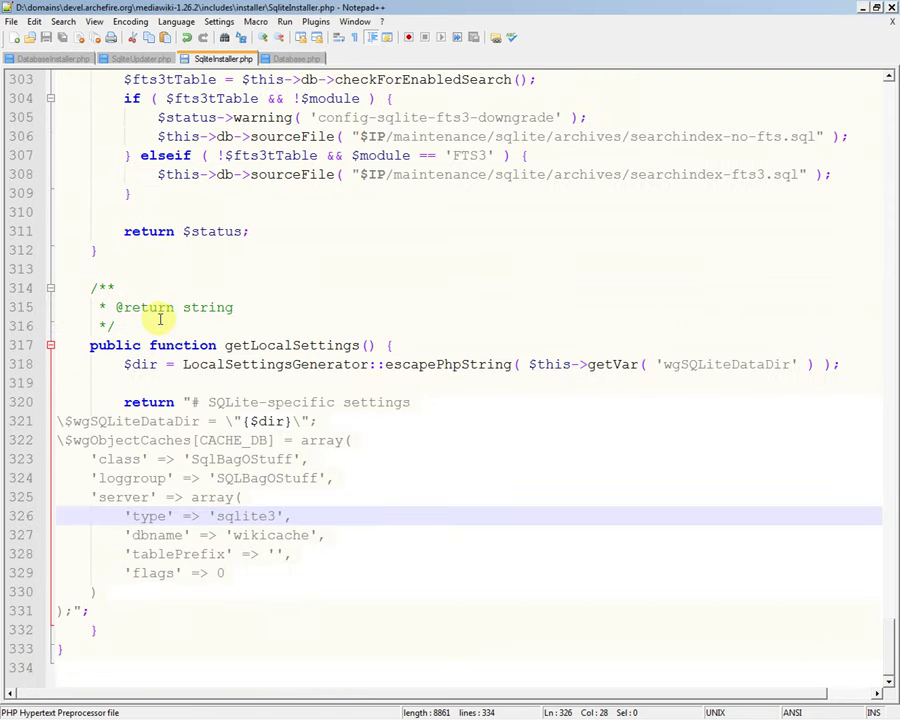
pyautogui.press('F3')
pyautogui.hotkey('ctrl', 'c')
pyautogui.press('Down')
pyautogui.press('F3')
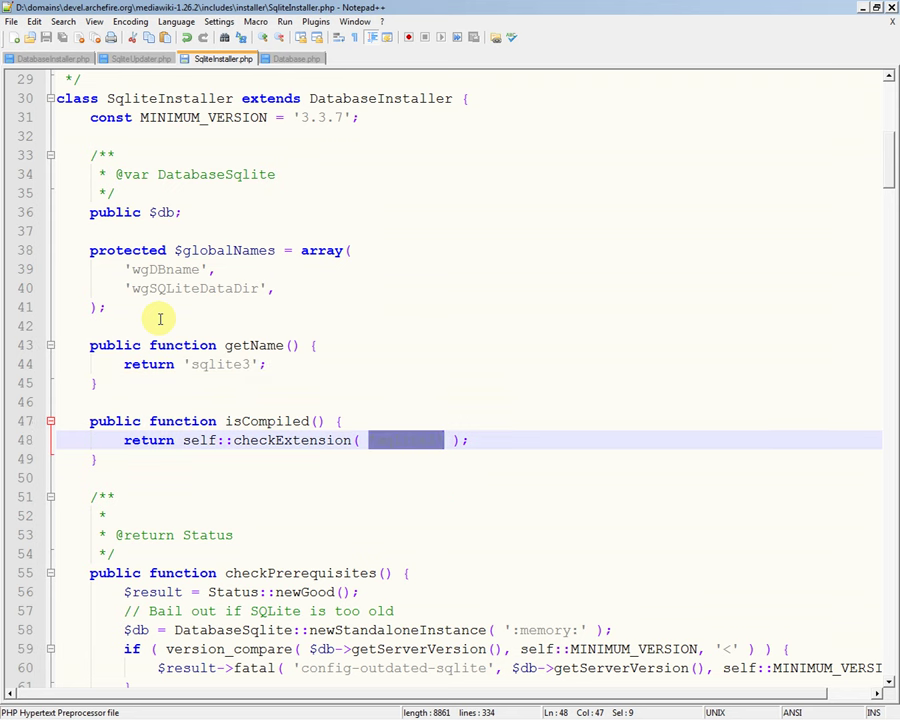
pyautogui.press('Down')
pyautogui.press('F3')
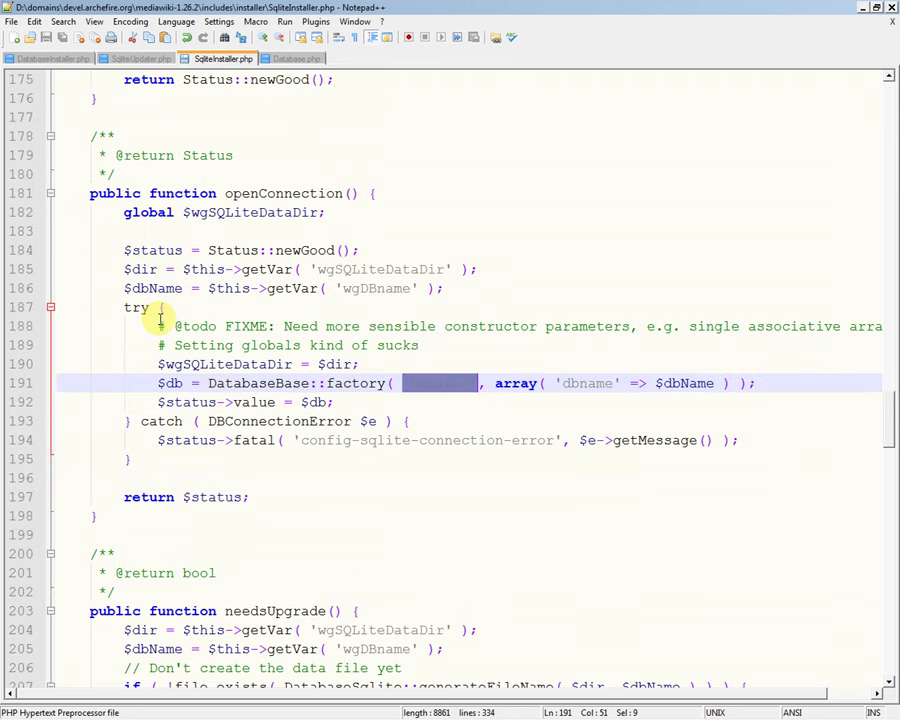
# - Check the wiki data folder with wiki.sqlite, then enlarge and review the installer's error backtrace
pyautogui.hotkey('alt', 'Tab')
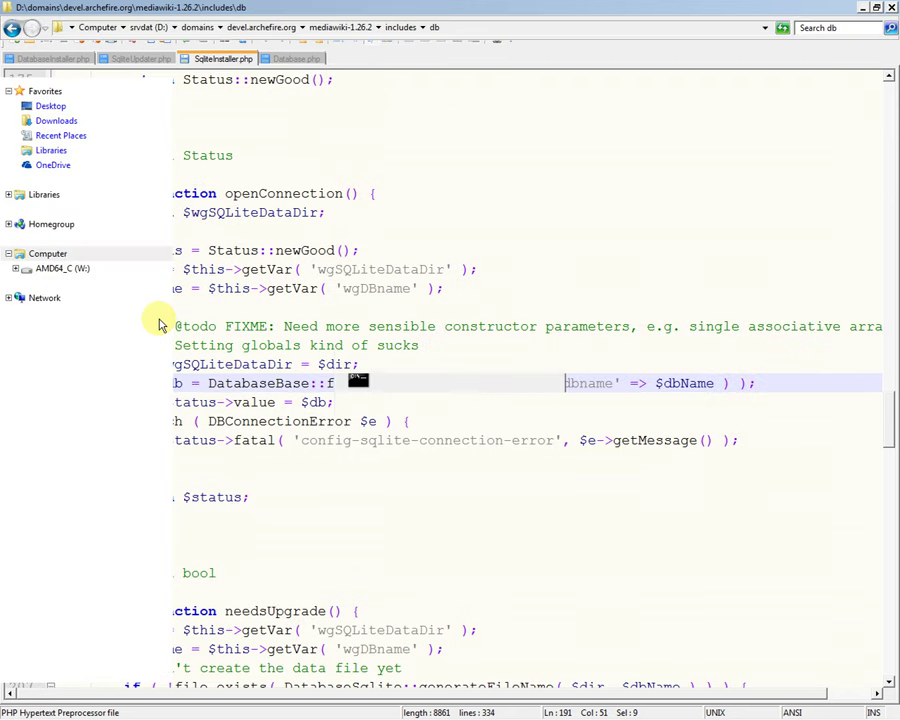
pyautogui.hotkey('alt', 'Tab')
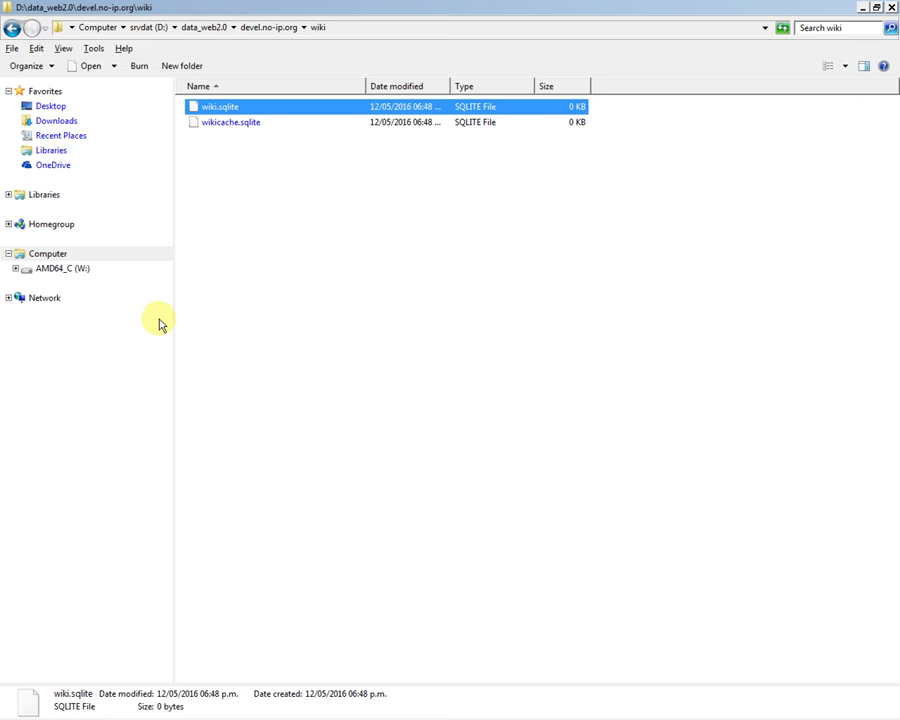
pyautogui.hotkey('alt', 'Tab')
pyautogui.hotkey('alt', 'Tab')
pyautogui.press('Tab')
pyautogui.press('Tab')
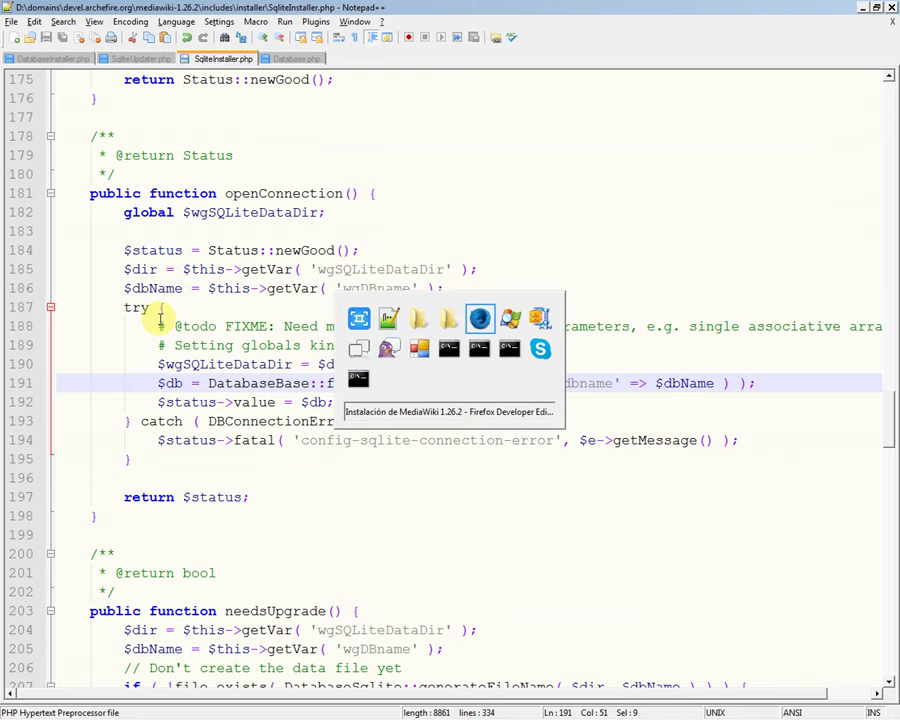
pyautogui.hotkey('ctrl', '+')
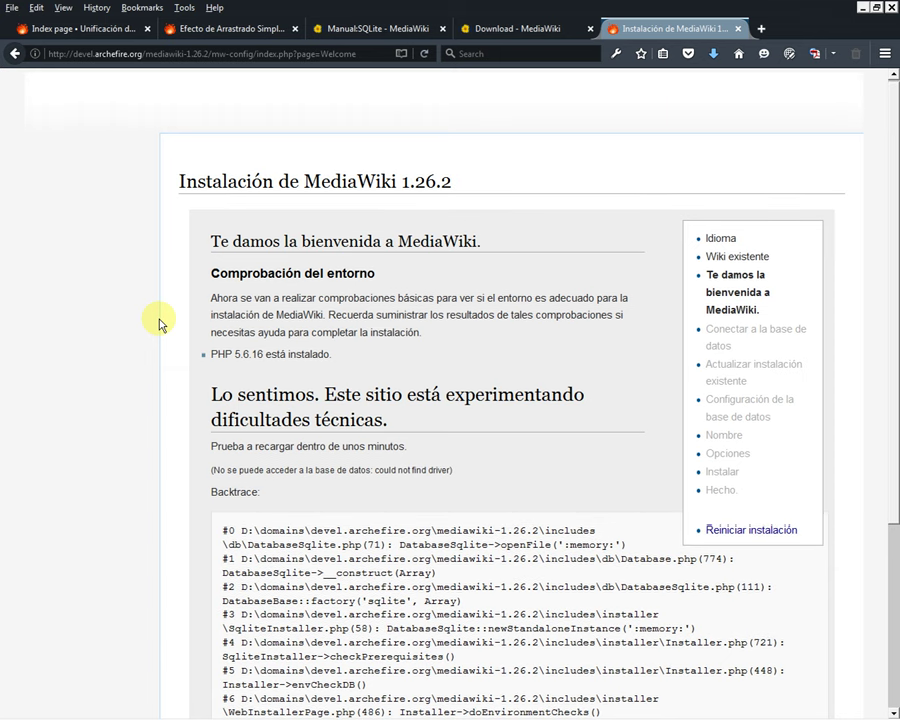
pyautogui.hotkey('ctrl', '+')
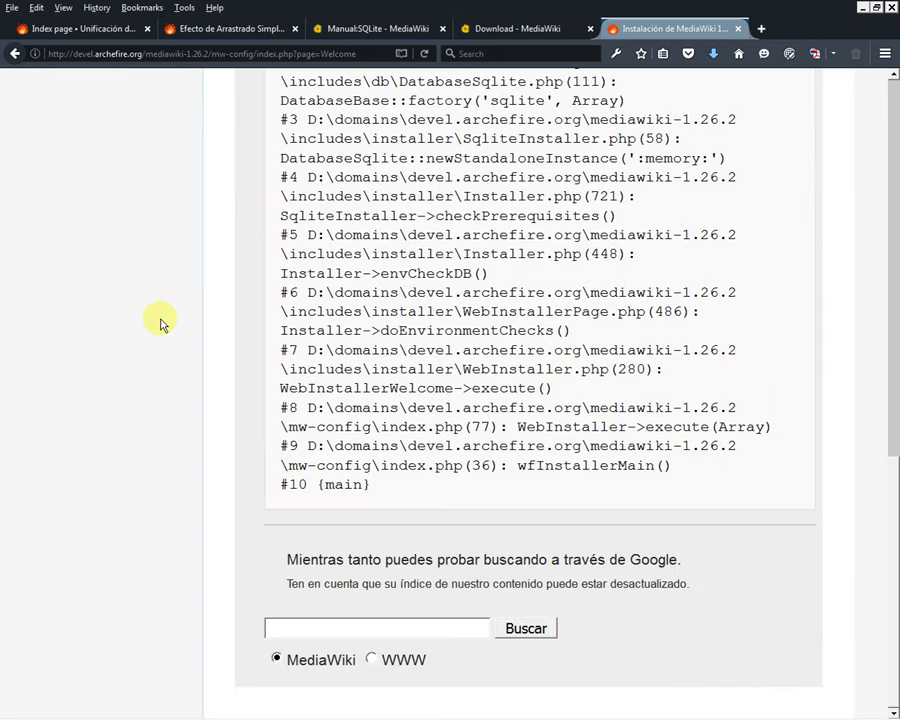
pyautogui.scroll(6, 207, 354)
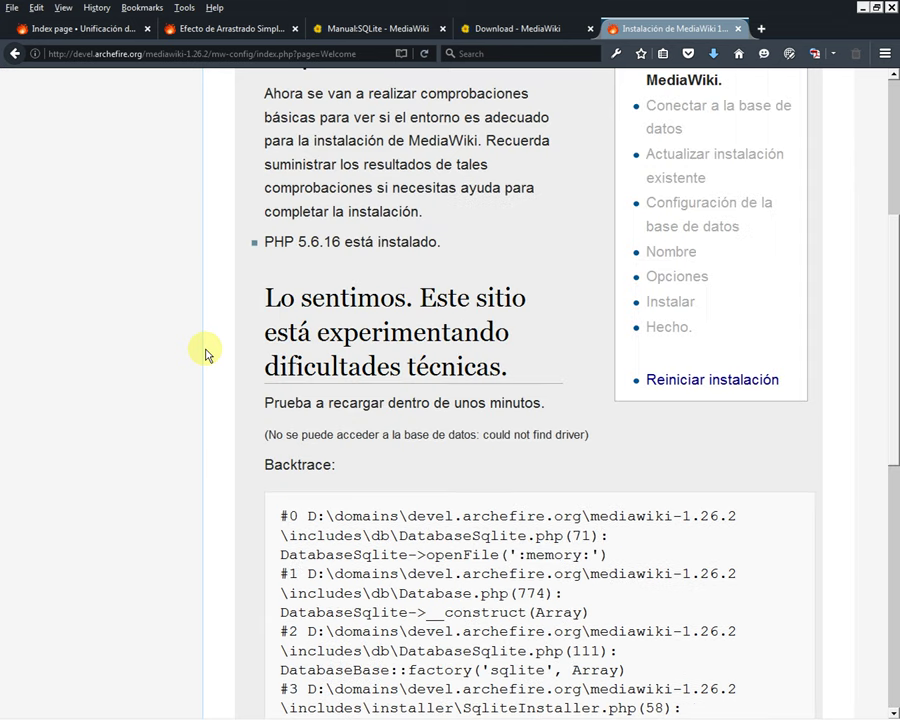
pyautogui.hotkey('alt', 'Tab')
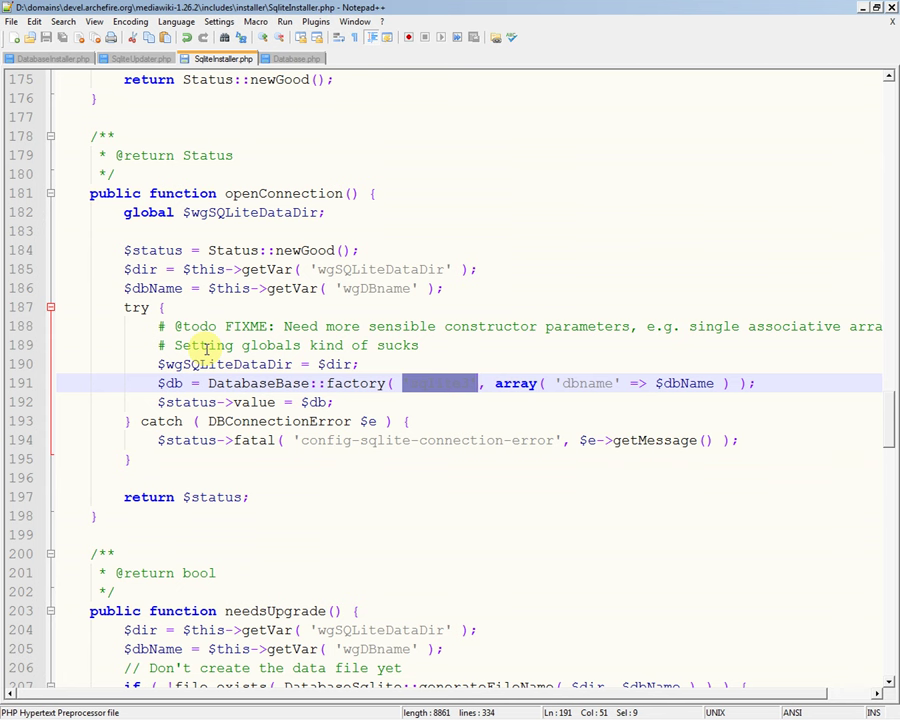
# - Paste 'sqlite3' as the factory argument on line 191 and glance at Database.php
pyautogui.hotkey('ctrl', 'v')
pyautogui.press('Down')
pyautogui.press('Down')
pyautogui.press('Down')
pyautogui.press('Down')
pyautogui.press('Down')
pyautogui.press('Down')
pyautogui.press('Down')
pyautogui.press('Down')
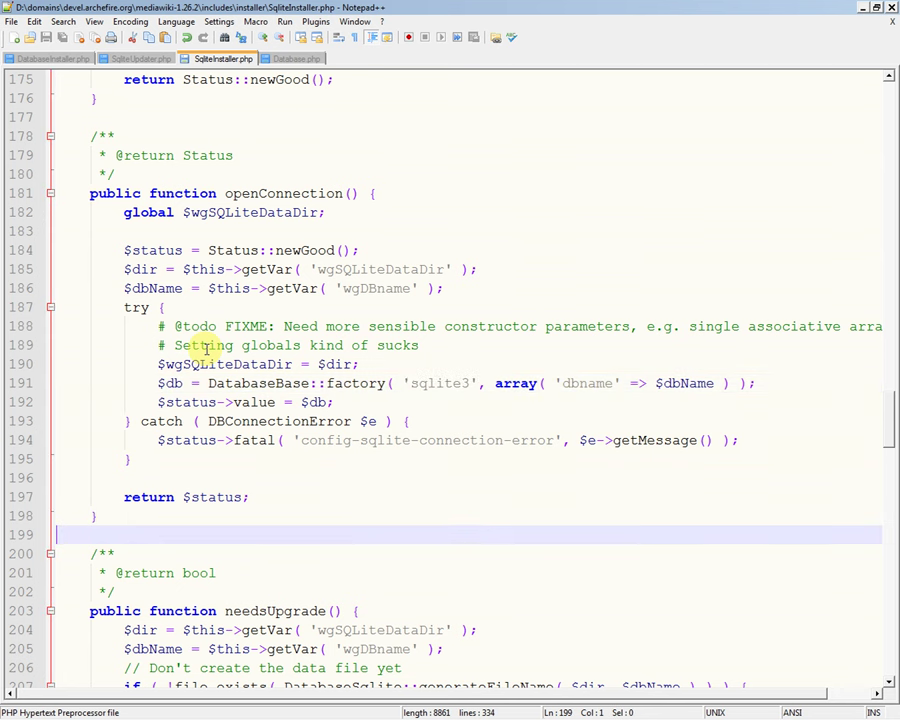
pyautogui.hotkey('ctrl', 'Tab')
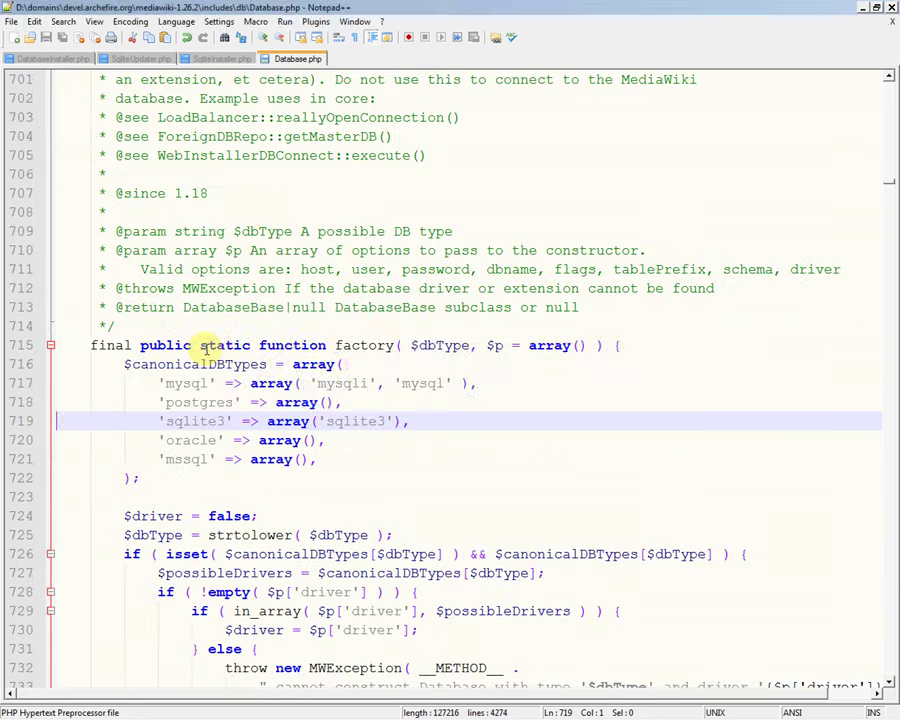
pyautogui.hotkey('ctrl', 'Tab')
# - Cycle through open windows and browse Notepad++'s recent-files list without opening anything
pyautogui.hotkey('alt', 'Tab')
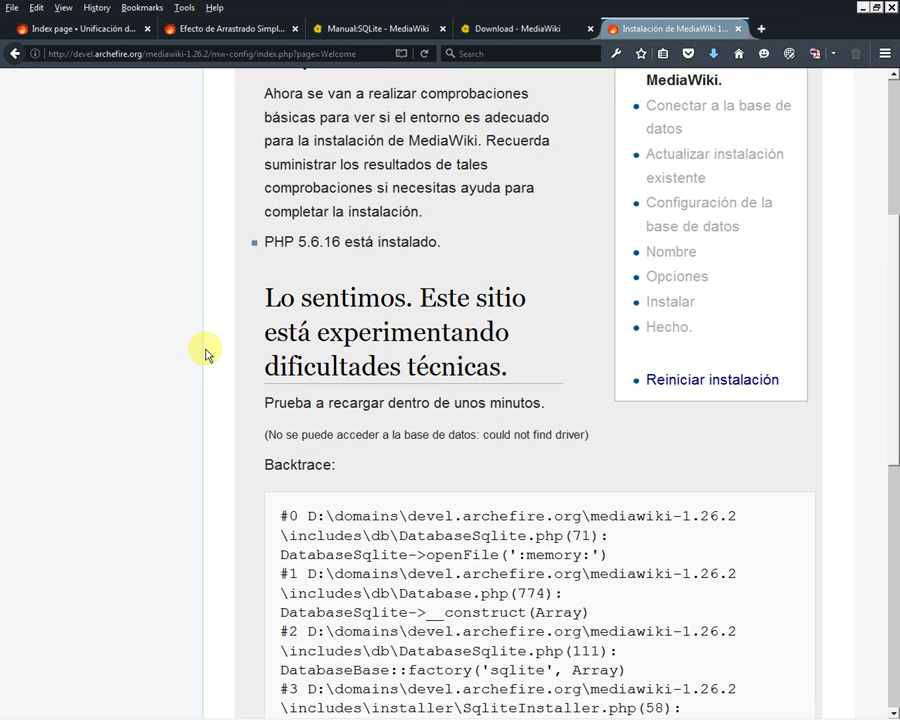
pyautogui.hotkey('alt', 'Tab')
pyautogui.hotkey('alt', 'Tab')
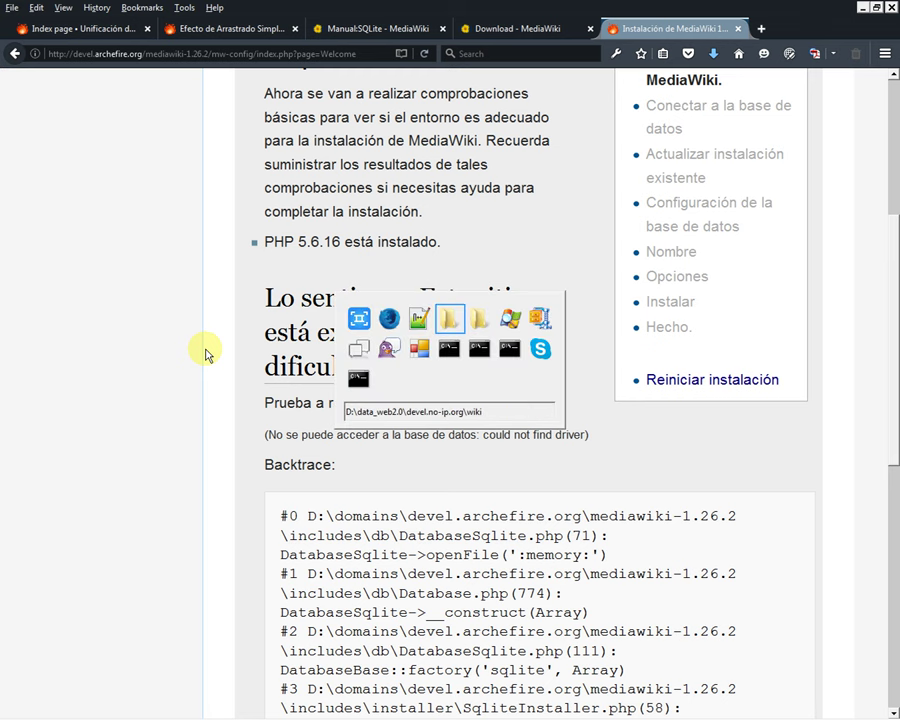
pyautogui.hotkey('alt', 'f')
pyautogui.press('Down')
pyautogui.press('Down')
pyautogui.press('Down')
pyautogui.press('Down')
pyautogui.press('Down')
pyautogui.press('Down')
pyautogui.press('Down')
pyautogui.press('Down')
pyautogui.press('Down')
pyautogui.press('Down')
pyautogui.press('Down')
pyautogui.press('Down')
pyautogui.press('Down')
pyautogui.press('Down')
pyautogui.press('Down')
pyautogui.press('Down')
pyautogui.press('Down')
pyautogui.press('Down')
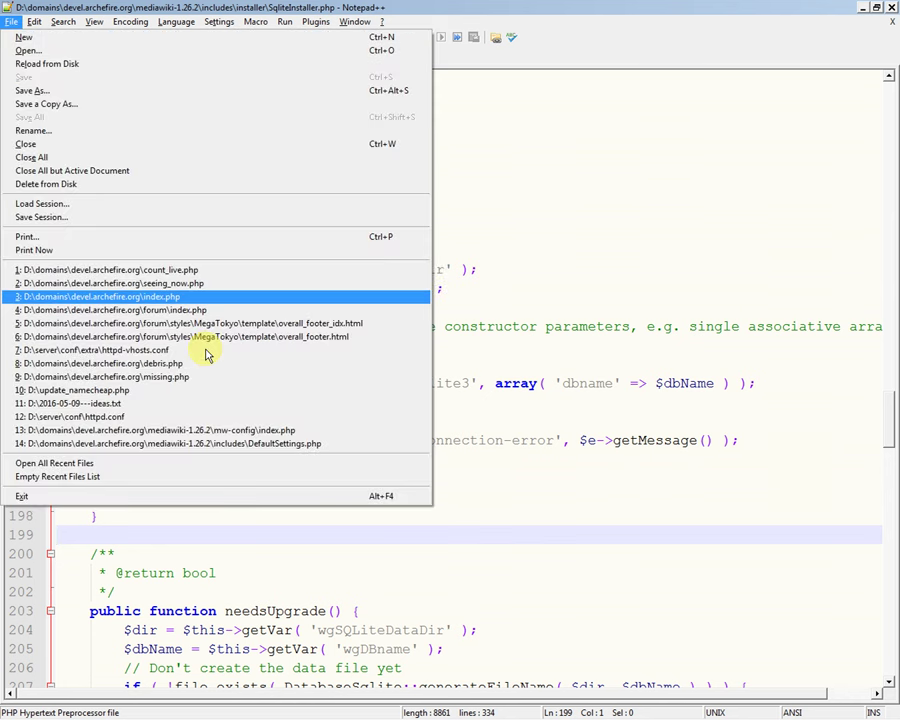
pyautogui.press('Escape')
# - Open DatabaseSqlite.php from the includes\db Explorer window in Notepad++
pyautogui.hotkey('alt', 'Tab')
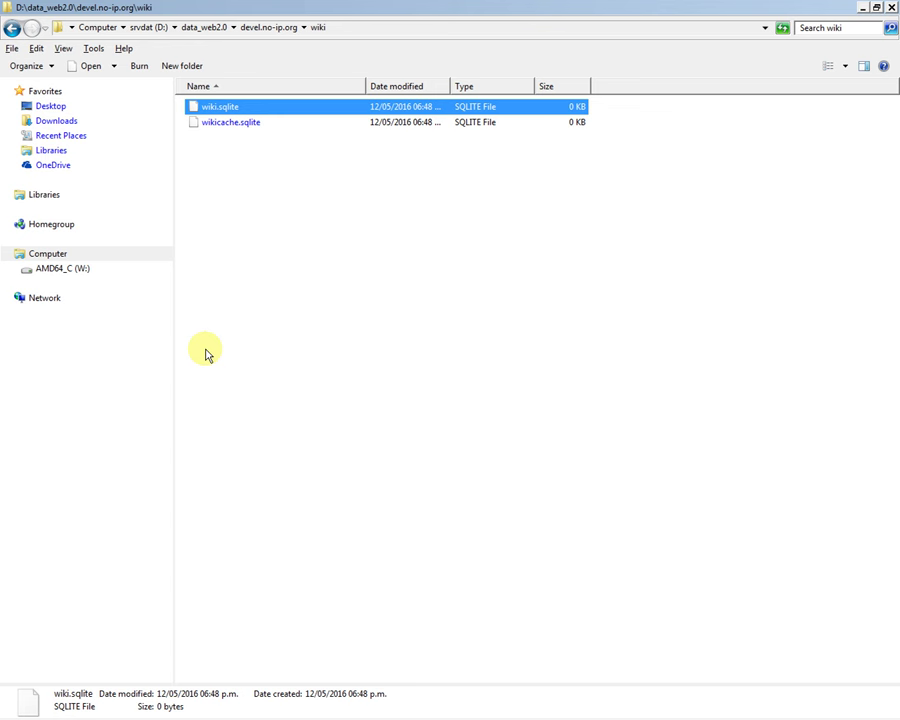
pyautogui.hotkey('alt', 'Tab')
pyautogui.press('Tab')
pyautogui.press('Tab')
pyautogui.press('Tab')
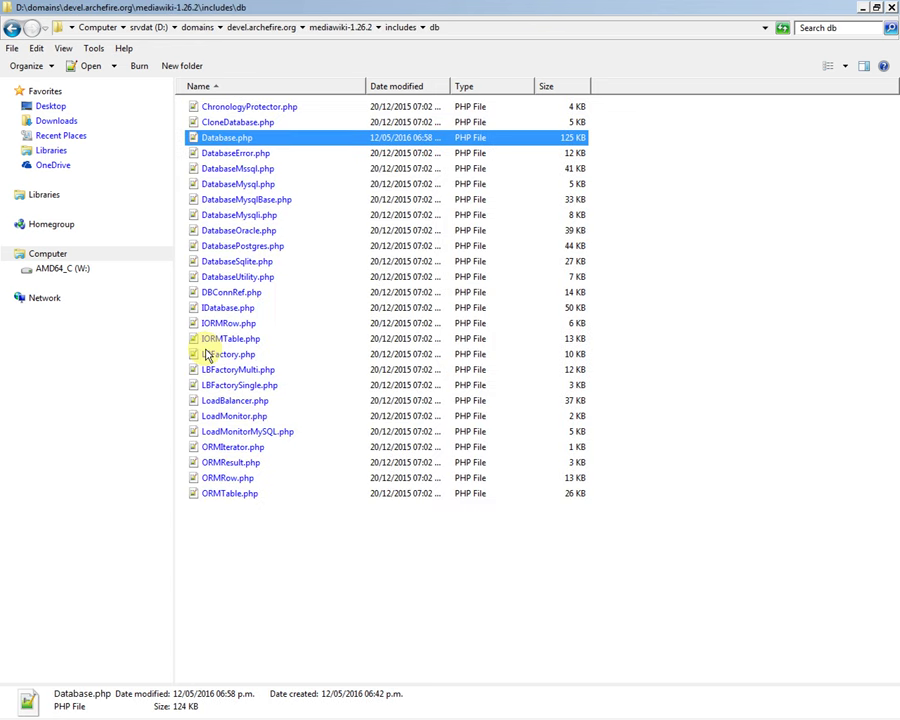
pyautogui.press('Down')
pyautogui.press('Down')
pyautogui.press('Down')
pyautogui.press('Down')
pyautogui.press('Down')
pyautogui.press('Down')
pyautogui.press('Down')
pyautogui.press('Down')
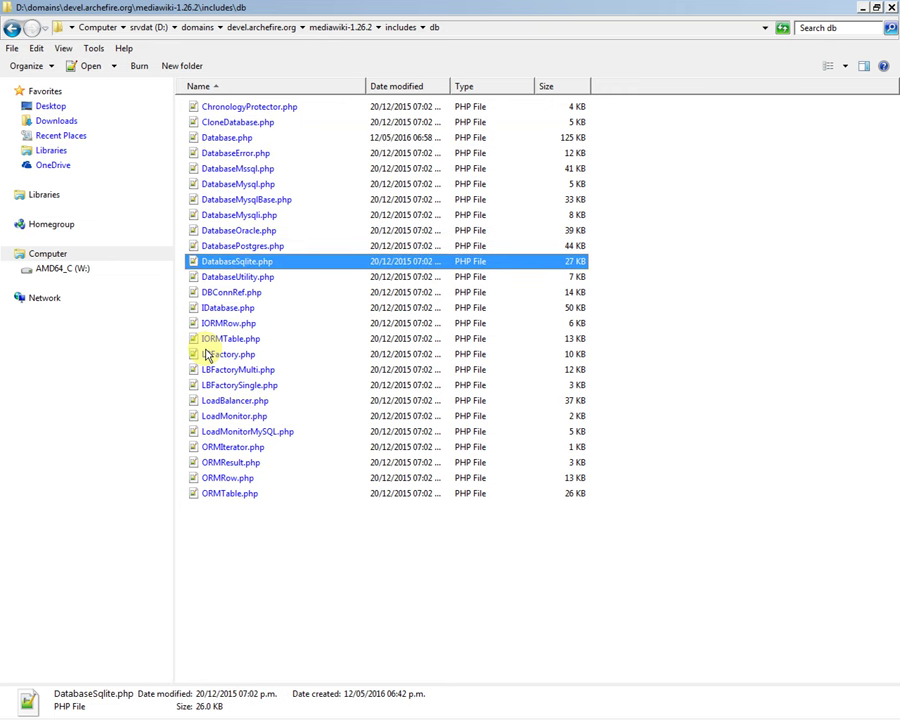
pyautogui.press('Return')
pyautogui.scroll(-9, 267, 430)
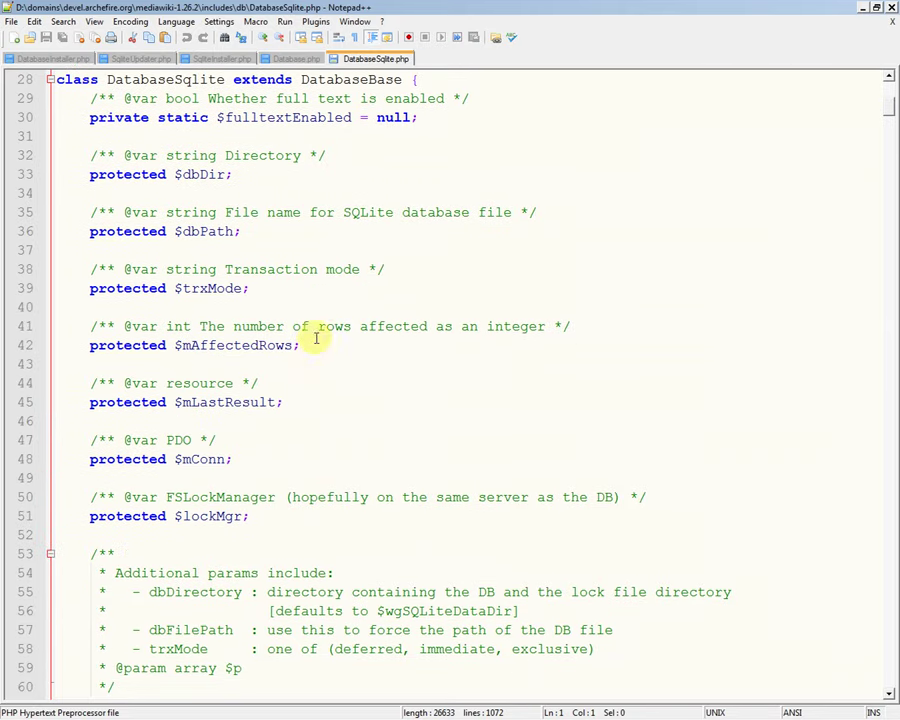
# - Change the 'sqlite' string on line 111 of DatabaseSqlite.php to 'sqlite3'
pyautogui.scroll(2, 341, 338)
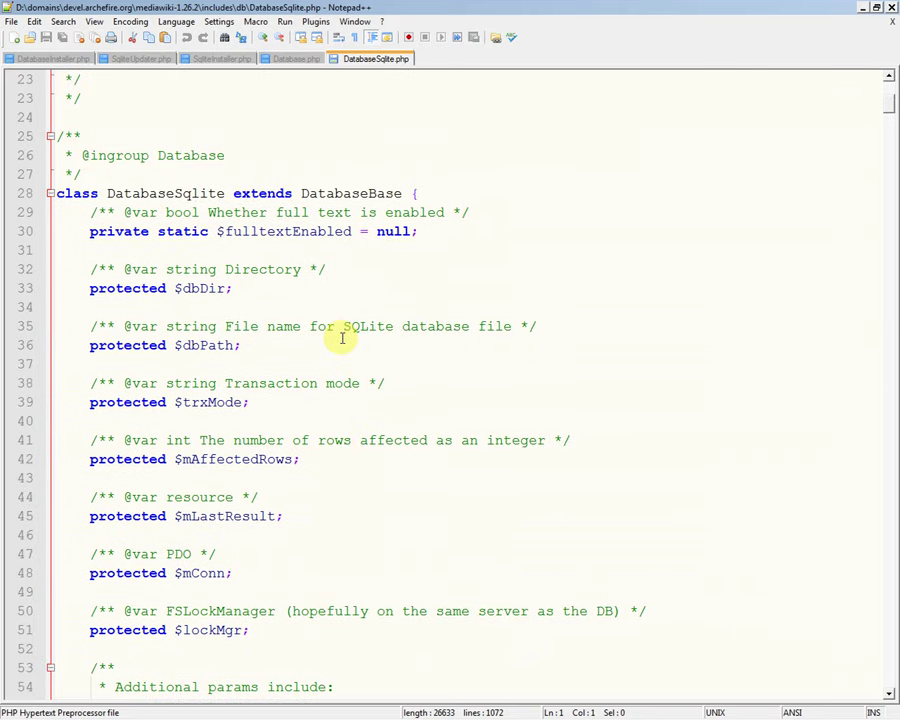
pyautogui.scroll(4, 362, 337)
pyautogui.scroll(-8, 364, 338)
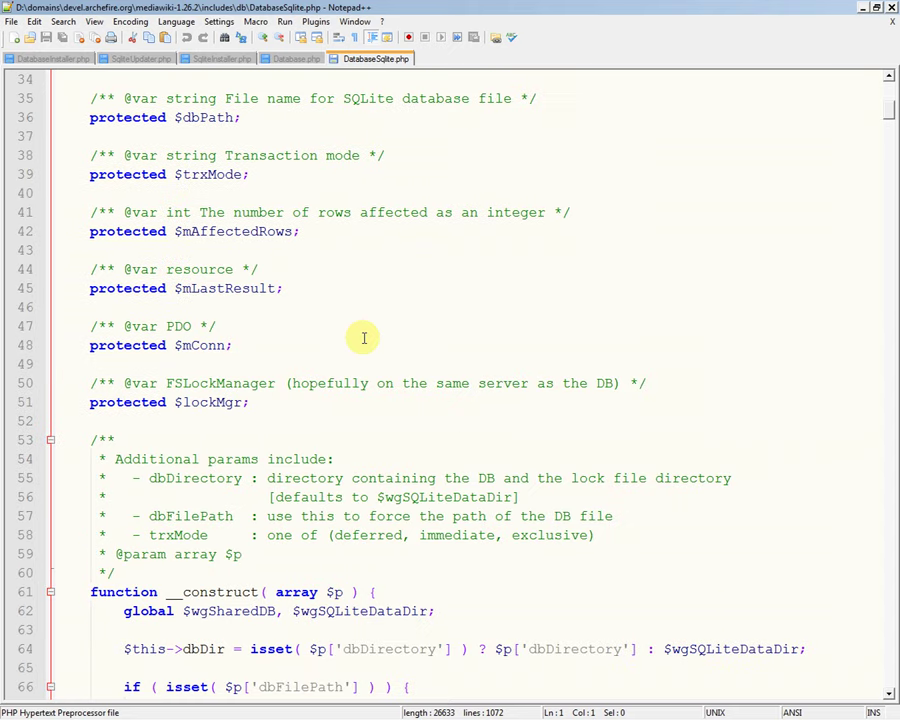
pyautogui.scroll(-4, 364, 338)
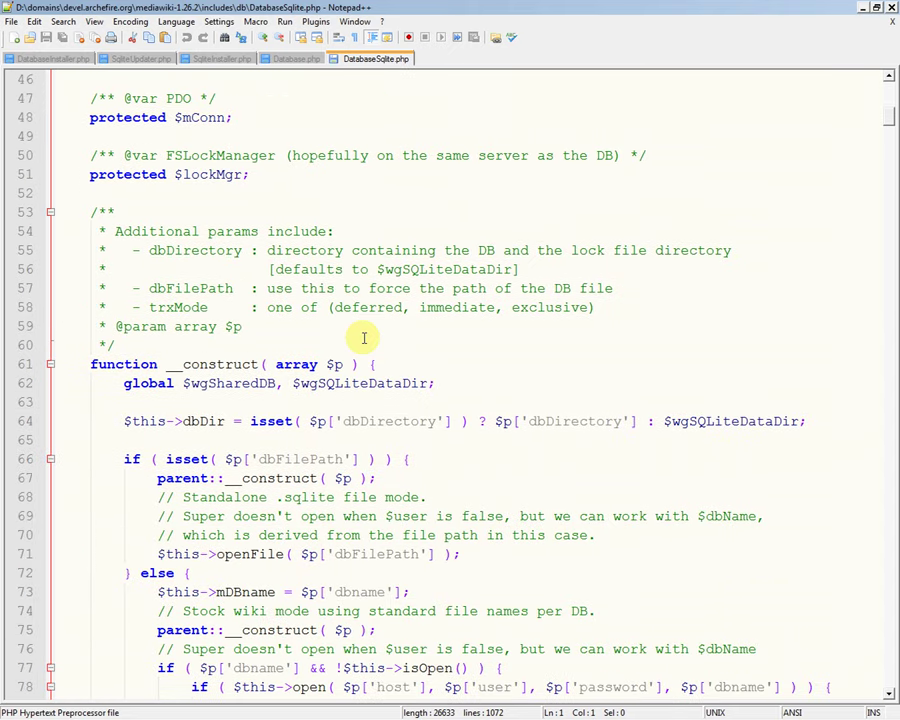
pyautogui.scroll(-1, 364, 338)
pyautogui.scroll(-1, 364, 338)
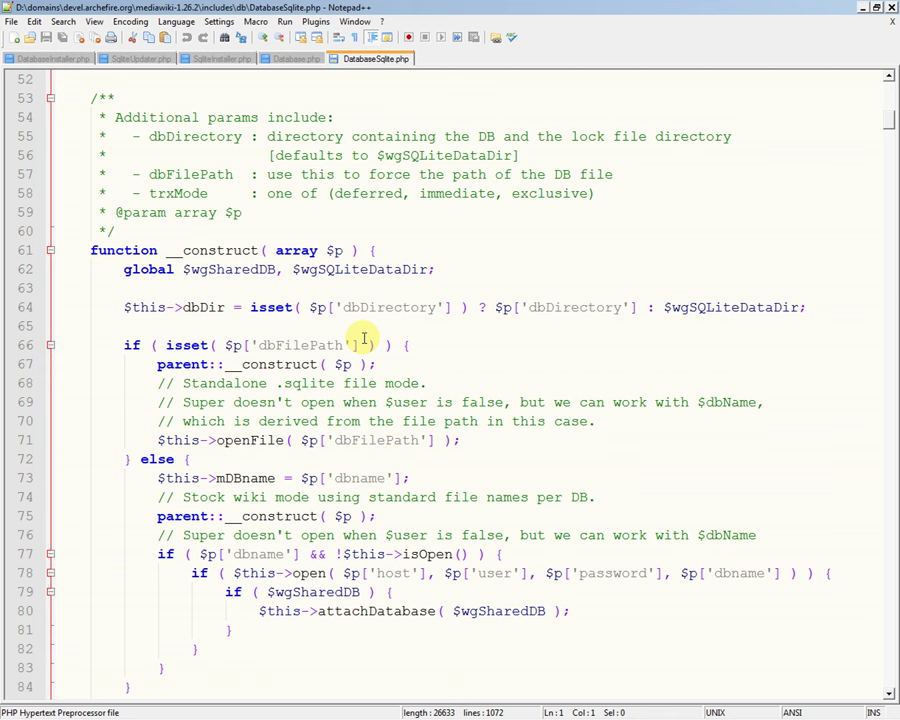
pyautogui.scroll(-4, 364, 340)
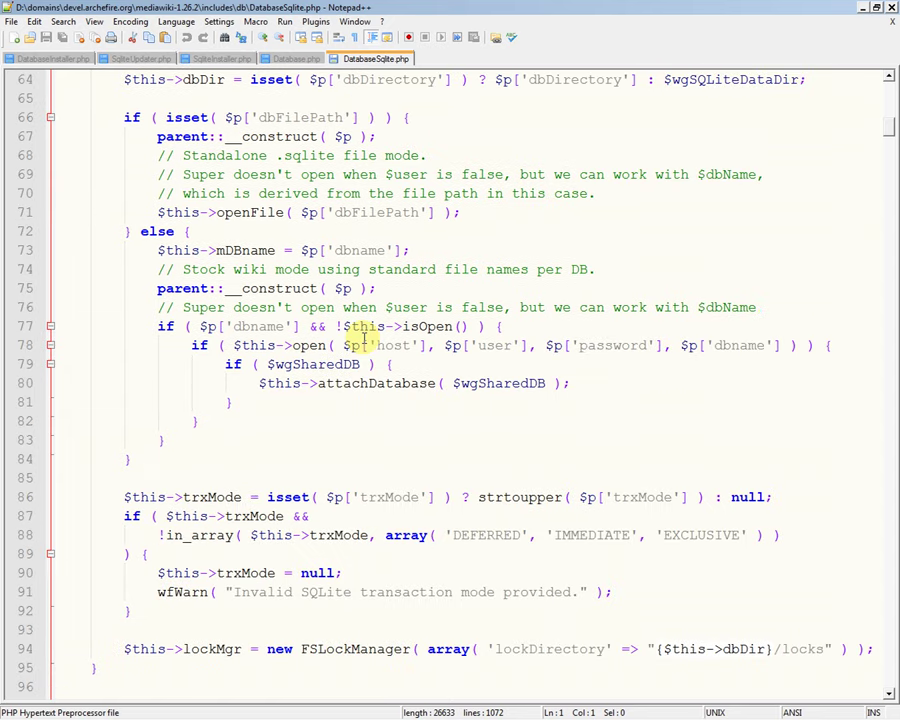
pyautogui.scroll(-1, 364, 340)
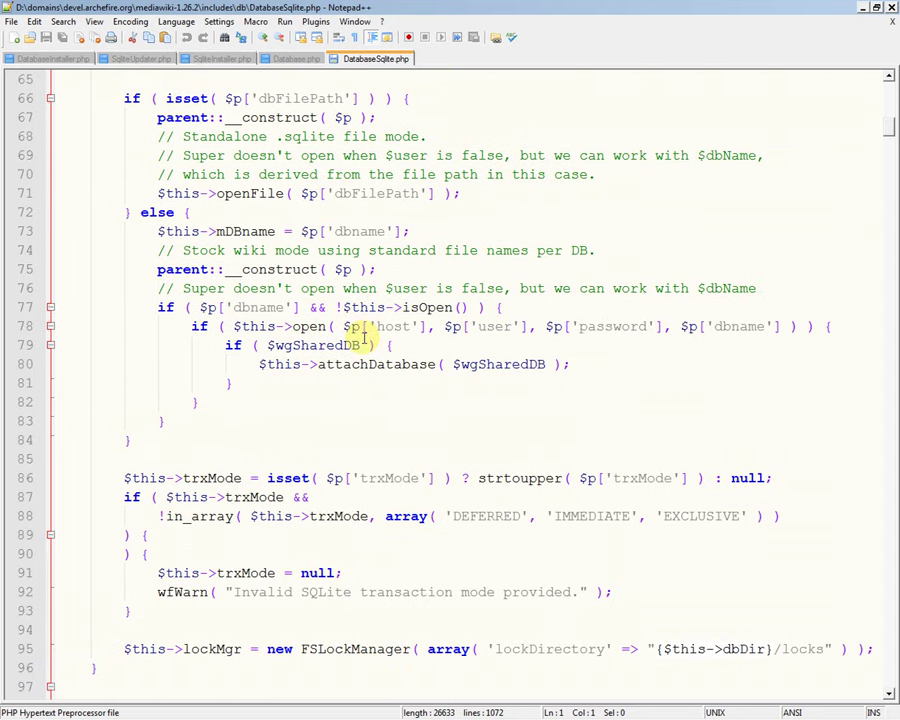
pyautogui.scroll(-7, 364, 340)
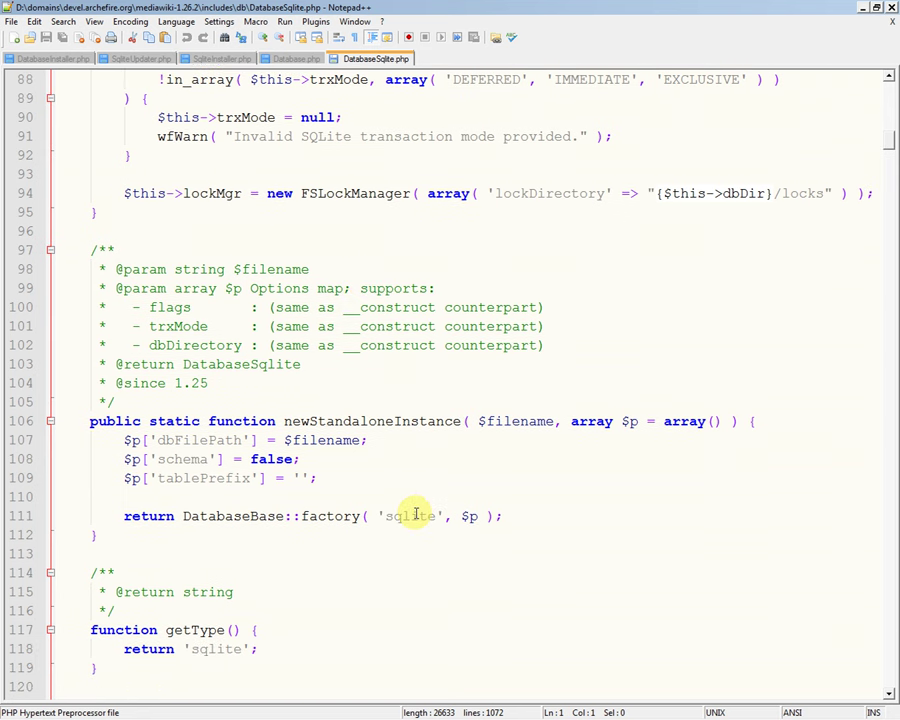
pyautogui.click(414, 514)
pyautogui.press('Right')
pyautogui.press('Right')
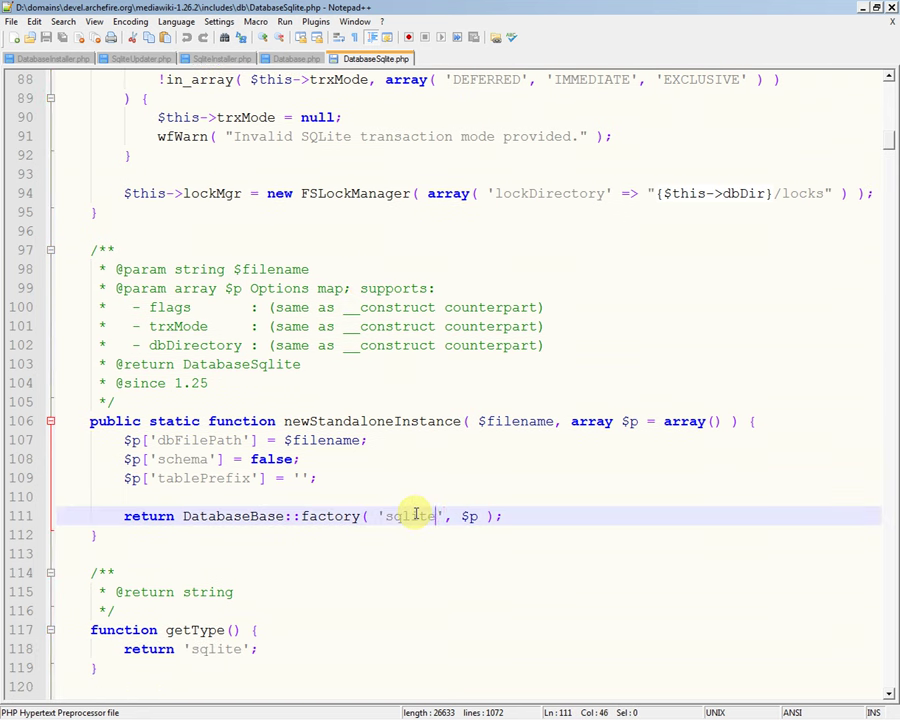
pyautogui.write('3')
# - Change the 'sqlite' string on line 118 to 'sqlite3' and move down to openFile
pyautogui.press('Down')
pyautogui.press('Down')
pyautogui.press('Down')
pyautogui.press('Home')
pyautogui.scroll(-4, 416, 513)
pyautogui.press('Down')
pyautogui.press('Down')
pyautogui.press('Down')
pyautogui.press('Down')
pyautogui.press('Down')
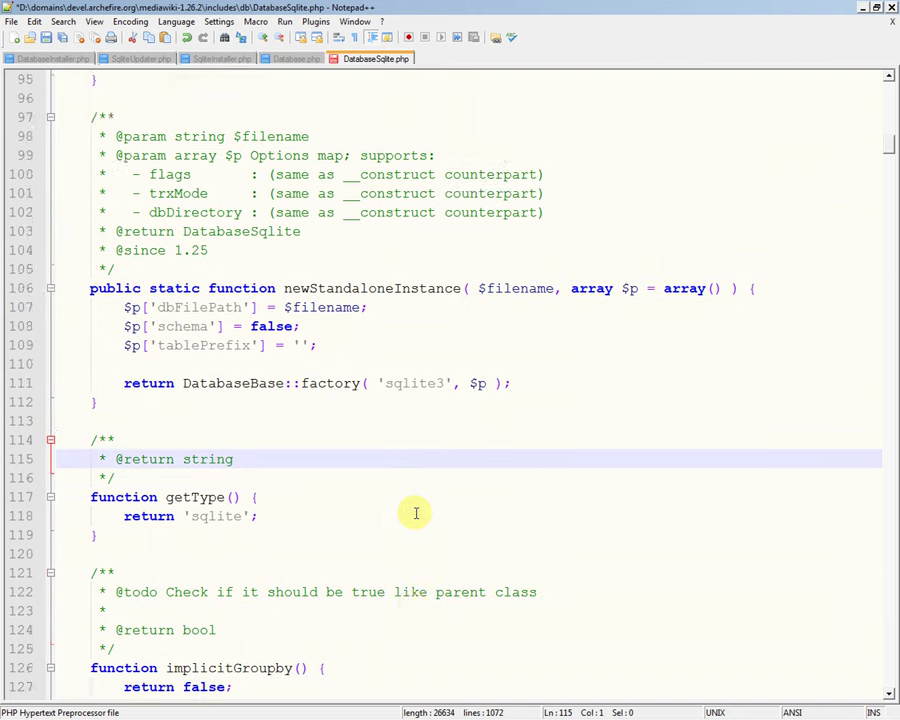
pyautogui.press('Up')
pyautogui.press('End')
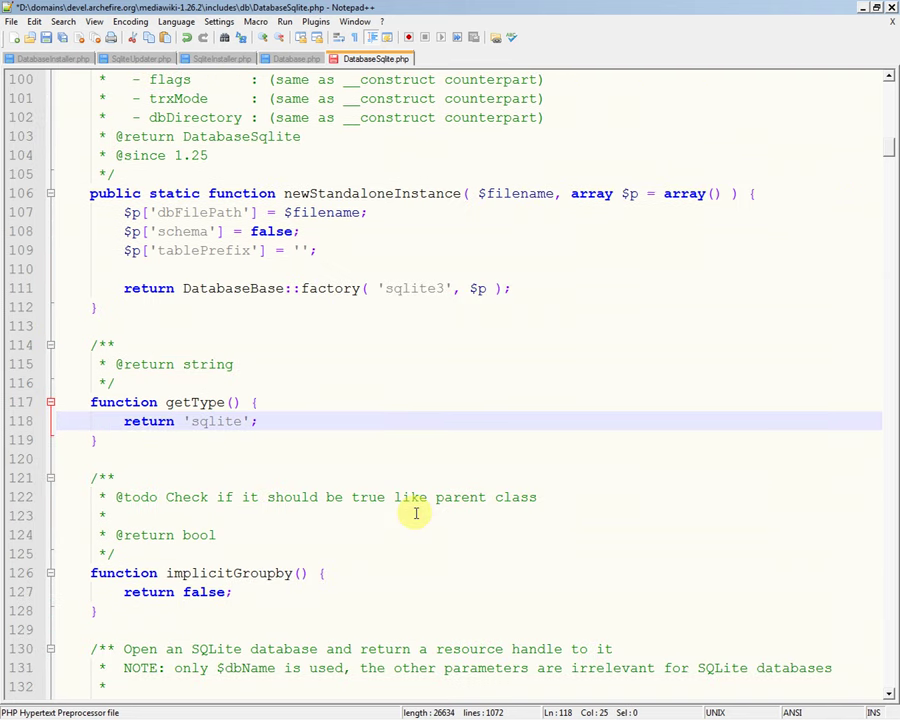
pyautogui.press('Left')
pyautogui.press('Left')
pyautogui.write('3')
pyautogui.press('Down')
pyautogui.press('Down')
pyautogui.press('Down')
pyautogui.press('Down')
pyautogui.press('Home')
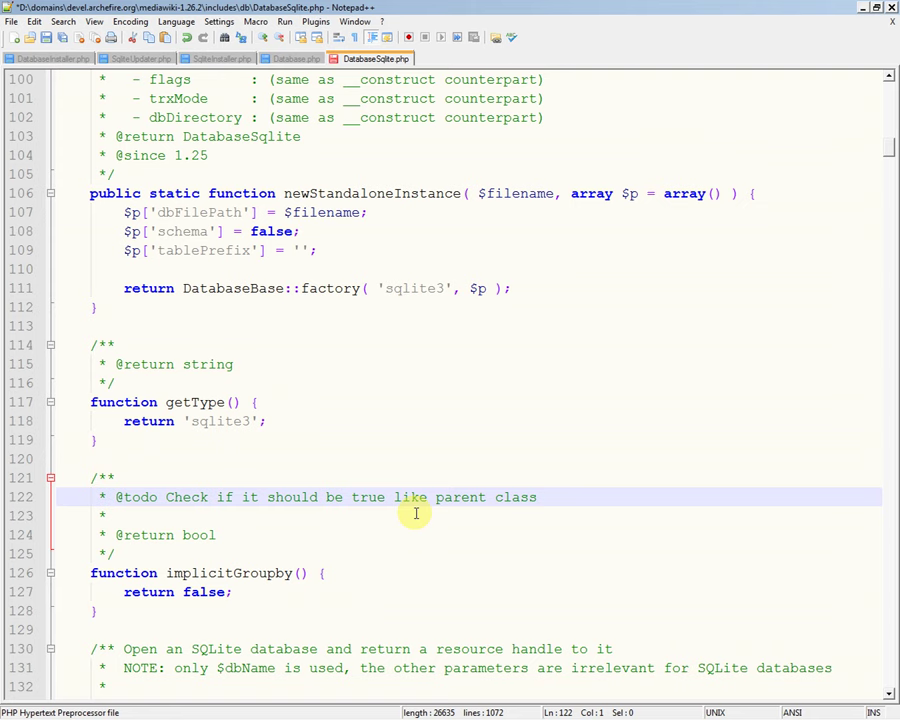
pyautogui.scroll(-7, 416, 513)
pyautogui.press('Down')
pyautogui.press('Down')
pyautogui.press('Down')
pyautogui.press('Down')
pyautogui.press('Down')
pyautogui.press('Down')
pyautogui.press('Down')
pyautogui.press('Down')
pyautogui.press('Down')
pyautogui.press('Down')
pyautogui.press('Down')
pyautogui.press('Down')
pyautogui.press('Down')
pyautogui.press('Down')
pyautogui.press('Down')
pyautogui.press('Down')
pyautogui.press('Down')
pyautogui.press('Down')
pyautogui.press('Down')
pyautogui.press('Down')
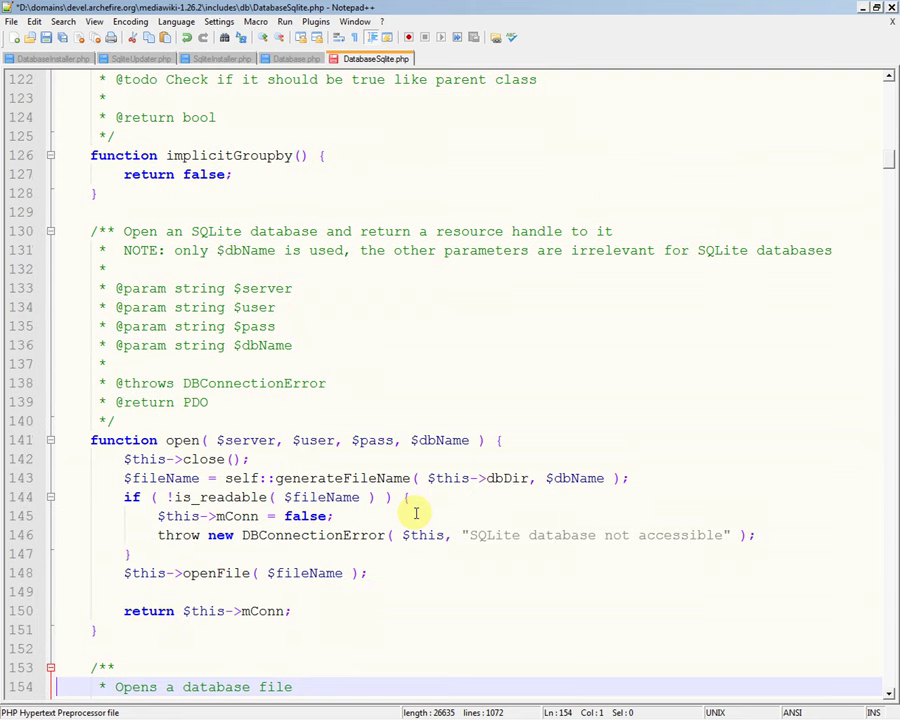
pyautogui.press('Down')
pyautogui.press('Down')
pyautogui.press('Down')
pyautogui.press('Down')
pyautogui.press('Down')
pyautogui.press('Down')
pyautogui.press('Down')
pyautogui.press('Down')
pyautogui.press('Down')
pyautogui.press('Down')
pyautogui.press('Down')
pyautogui.press('Down')
pyautogui.press('Down')
pyautogui.press('Down')
pyautogui.press('Down')
pyautogui.press('Down')
pyautogui.press('Down')
pyautogui.press('Down')
pyautogui.press('Down')
pyautogui.press('Down')
pyautogui.press('Down')
pyautogui.press('Down')
pyautogui.press('Down')
pyautogui.press('Down')
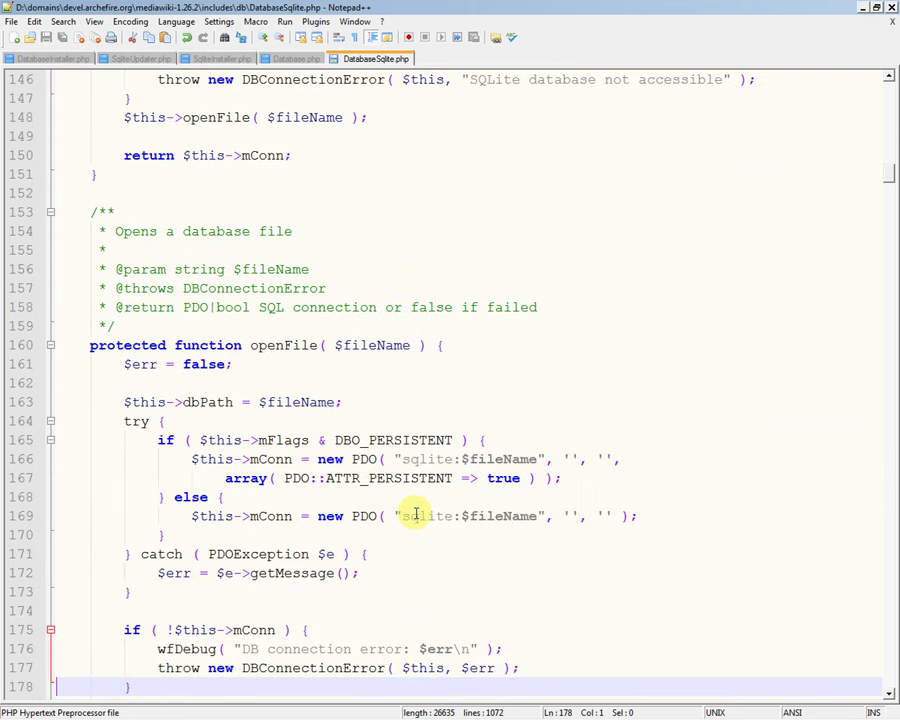
pyautogui.press('Down')
pyautogui.press('Down')
pyautogui.press('Down')
pyautogui.press('Down')
pyautogui.press('Down')
pyautogui.press('Down')
pyautogui.press('Down')
pyautogui.press('Down')
pyautogui.press('Down')
pyautogui.press('Down')
pyautogui.press('Down')
pyautogui.press('Down')
pyautogui.press('Down')
pyautogui.press('Down')
pyautogui.press('Down')
pyautogui.press('Down')
pyautogui.press('Down')
pyautogui.press('Down')
pyautogui.press('Down')
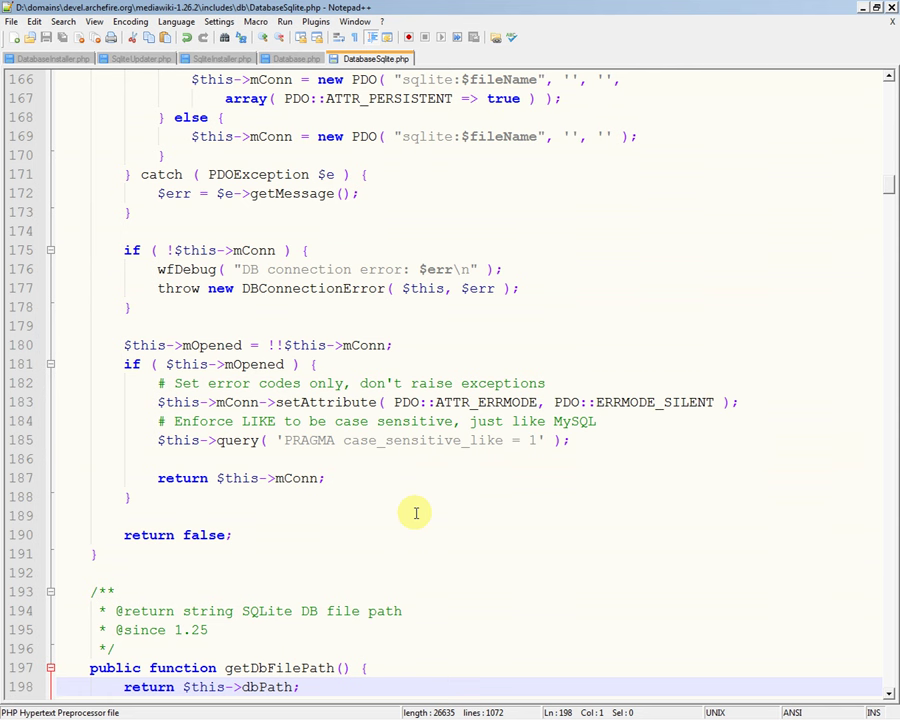
# - Search for 'sqlite, check the empty wiki database files, and reload the installer page
pyautogui.hotkey('ctrl', 'f')
pyautogui.write("'")
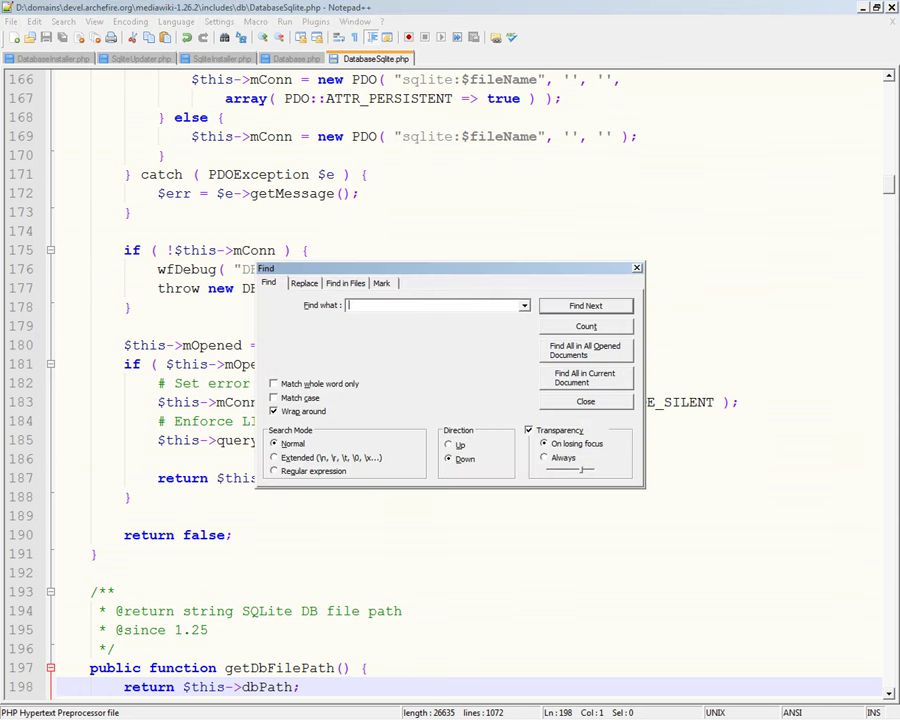
pyautogui.write('sqlite')
pyautogui.press('Escape')
pyautogui.hotkey('alt', 'Tab')
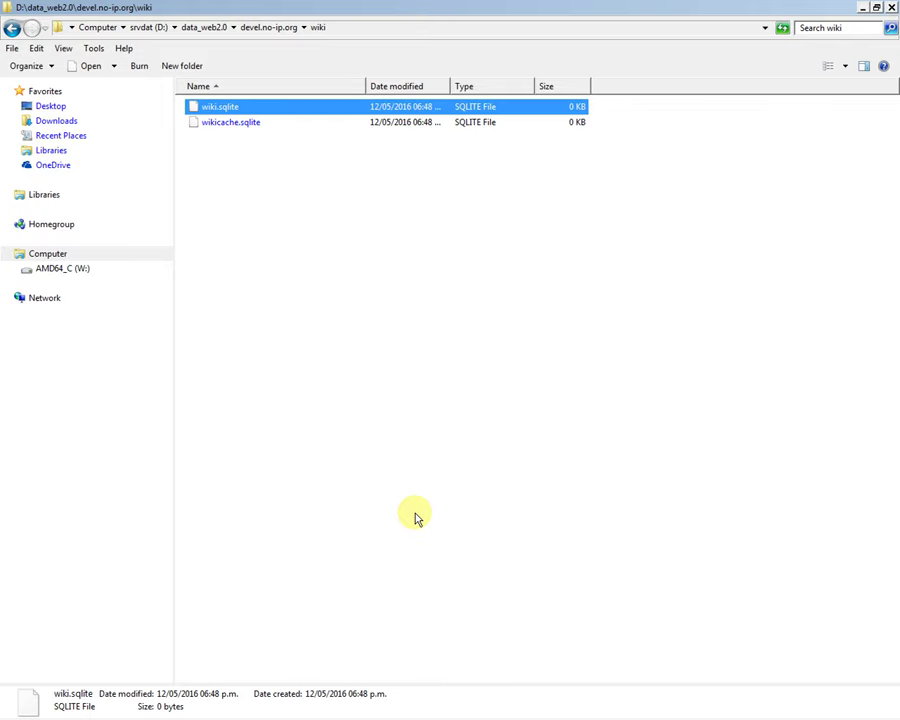
pyautogui.hotkey('alt', 'Tab')
pyautogui.hotkey('alt', 'Tab')
pyautogui.press('F5')
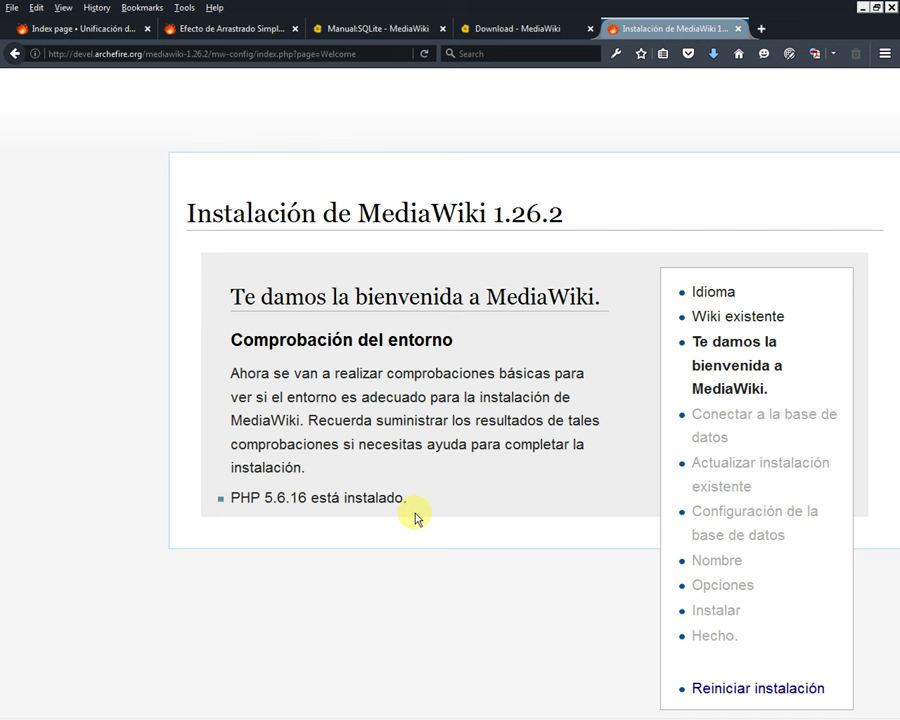
# - In Database.php, duplicate the 'sqlite3' entry on line 719 and rename the copy's key to 'sqlite'
pyautogui.hotkey('alt', 'Tab')
pyautogui.hotkey('alt', 'Tab')
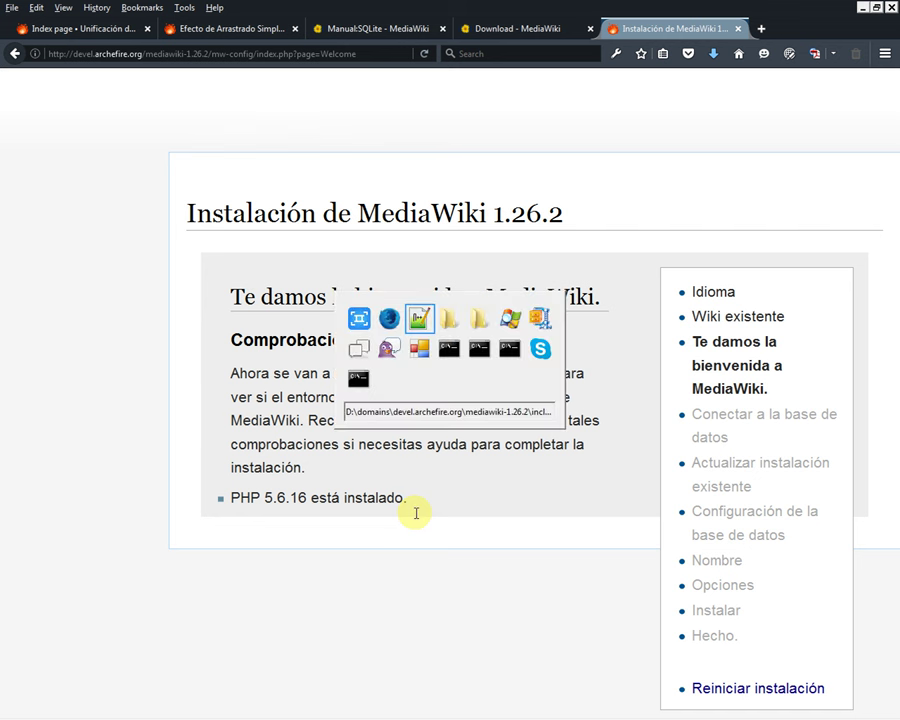
pyautogui.hotkey('ctrl', 'Tab')
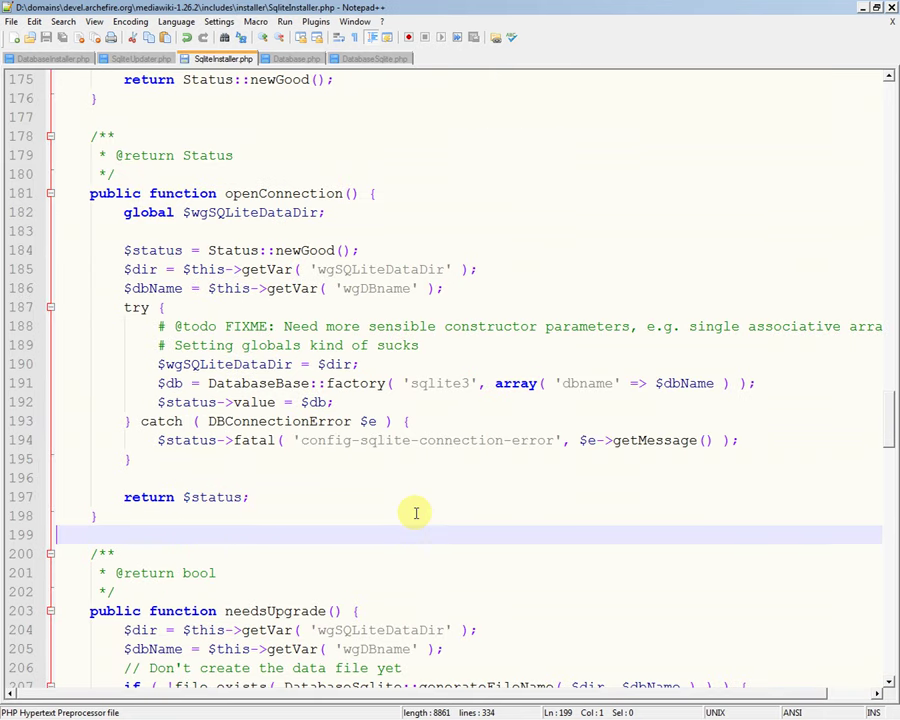
pyautogui.hotkey('ctrl', 'Tab')
pyautogui.hotkey('ctrl', 'Tab')
pyautogui.press('Up')
pyautogui.press('Down')
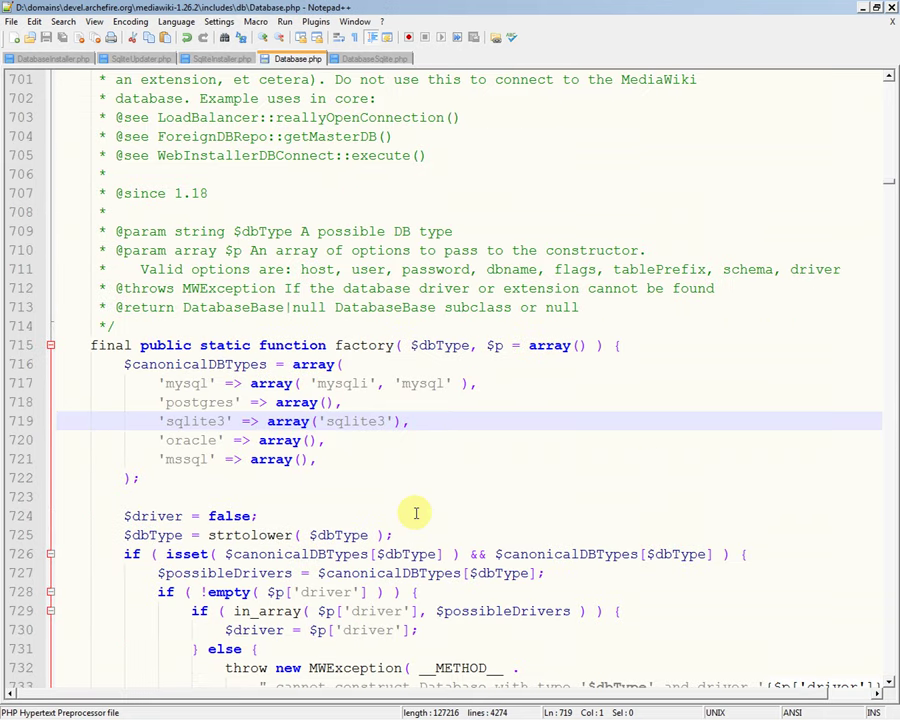
pyautogui.hotkey('ctrl', 'd')
pyautogui.hotkey('ctrl', 'Right')
pyautogui.hotkey('ctrl', 'Right')
pyautogui.hotkey('ctrl', 'Right')
pyautogui.press('BackSpace')
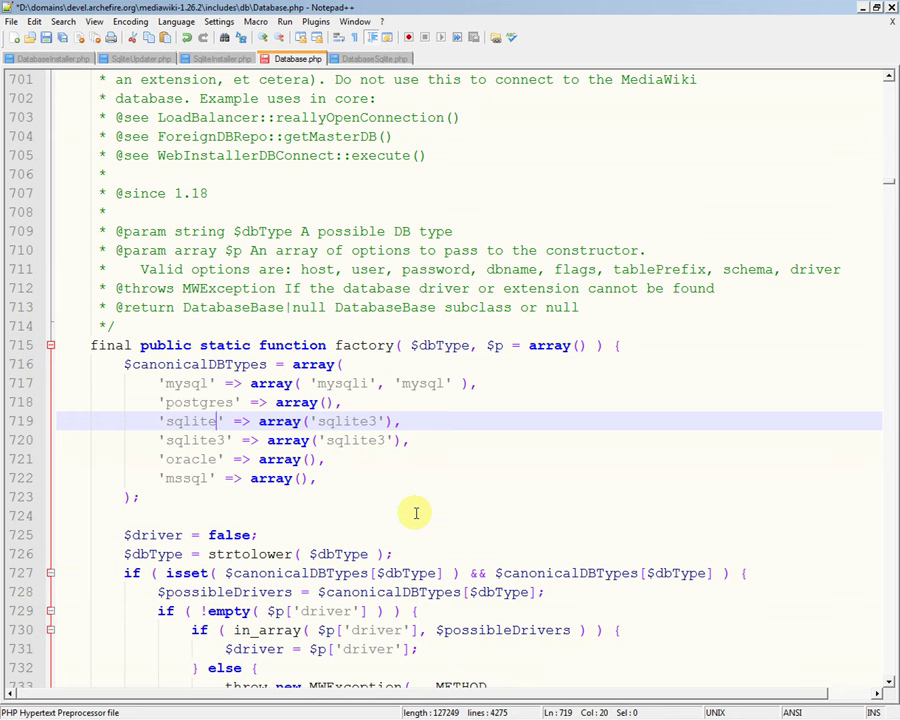
# - After checking the installer, drop the 3 from array('sqlite3') and delete the original 'sqlite3' entry
pyautogui.hotkey('alt', 'Tab')
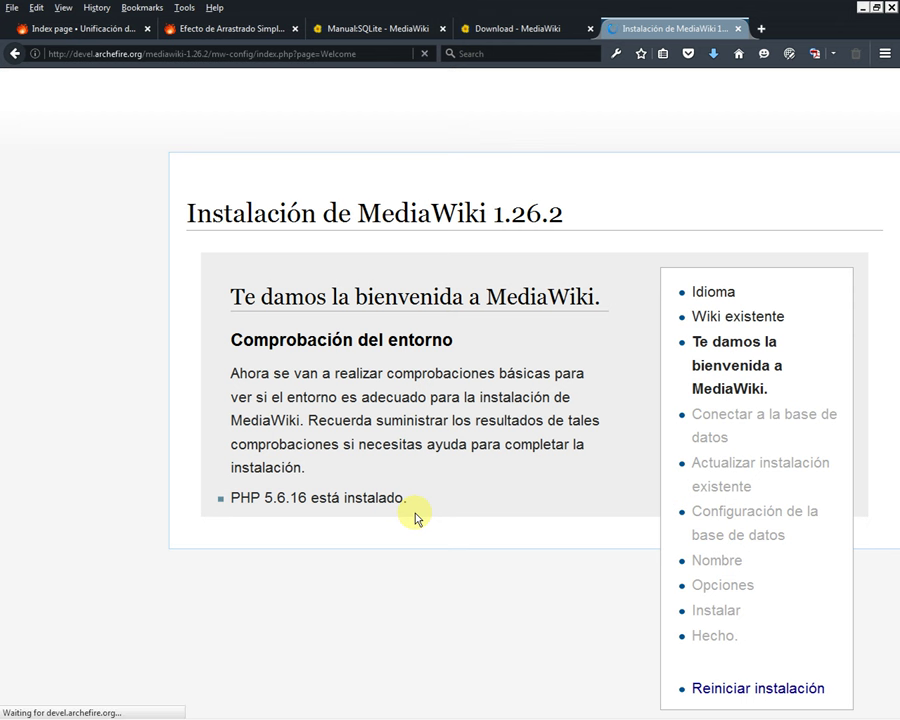
pyautogui.hotkey('alt', 'Tab')
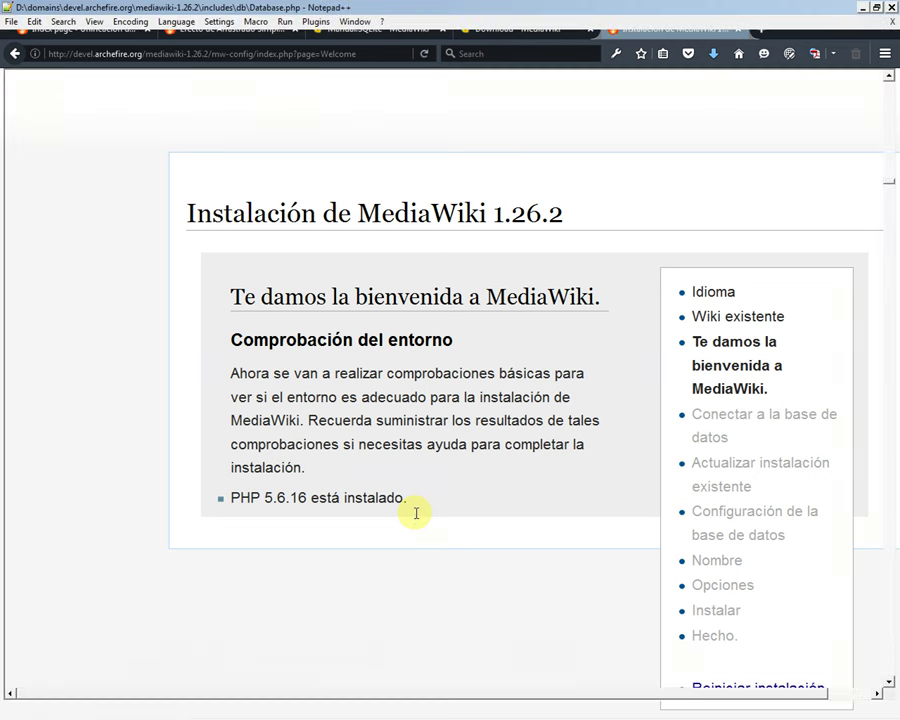
pyautogui.press('End')
pyautogui.press('Left')
pyautogui.press('Left')
pyautogui.press('Left')
pyautogui.press('BackSpace')
pyautogui.press('Left')
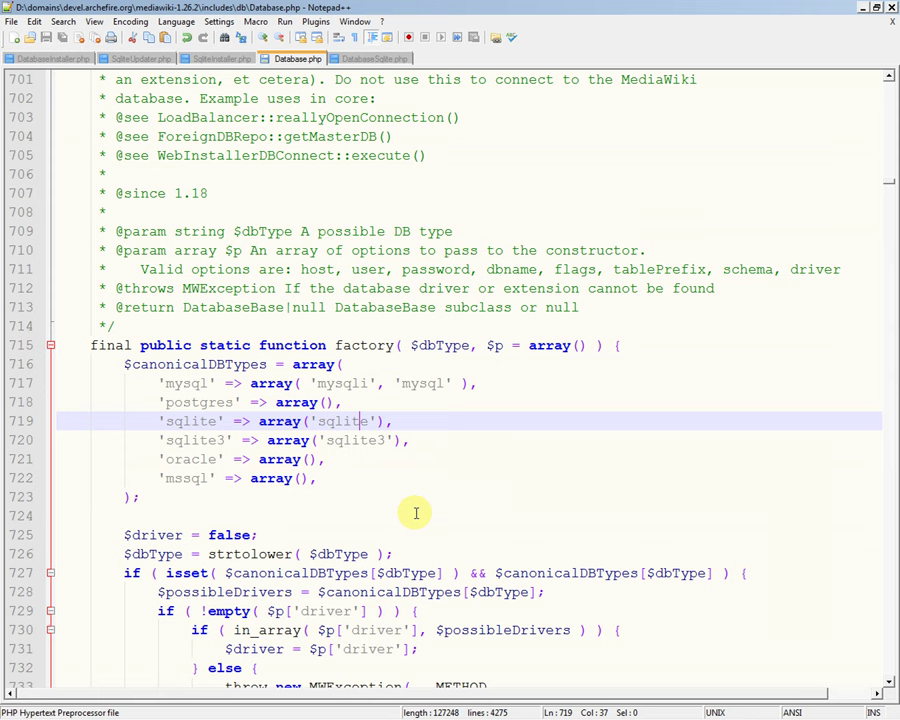
pyautogui.hotkey('alt', 'Tab')
# - After retesting, restore the 'sqlite3' entry and delete the trial 'sqlite' line
pyautogui.hotkey('alt', 'Tab')
pyautogui.press('End')
pyautogui.press('Right')
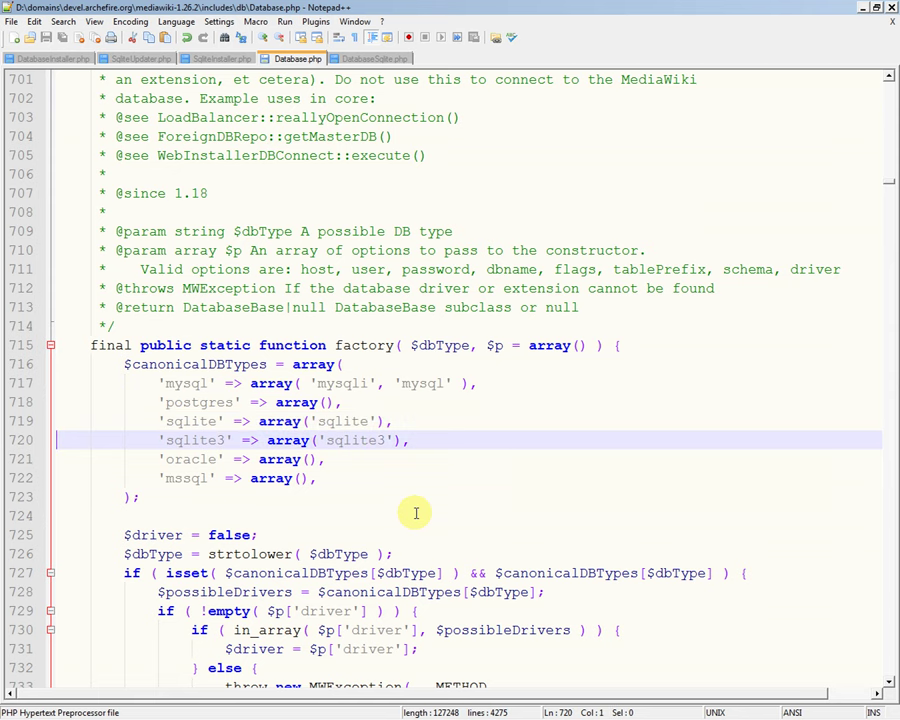
pyautogui.hotkey('ctrl', 'l')
pyautogui.hotkey('alt', 'Tab')
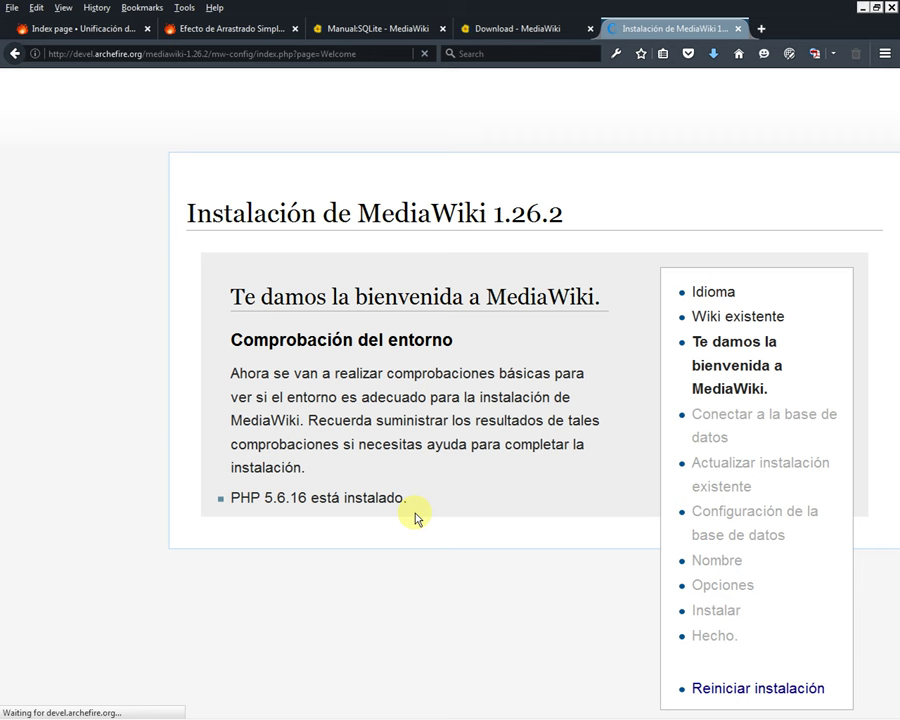
pyautogui.hotkey('alt', 'Tab')
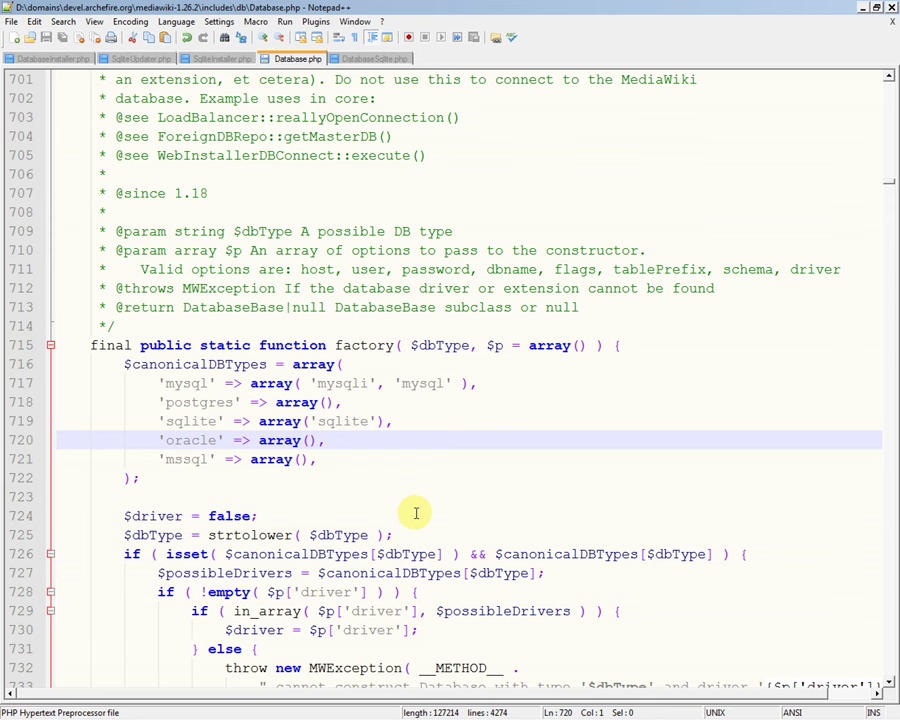
pyautogui.write("'sqlite3' => array('sqlite3'),")
pyautogui.press('Up')
pyautogui.hotkey('shift', 'Up')
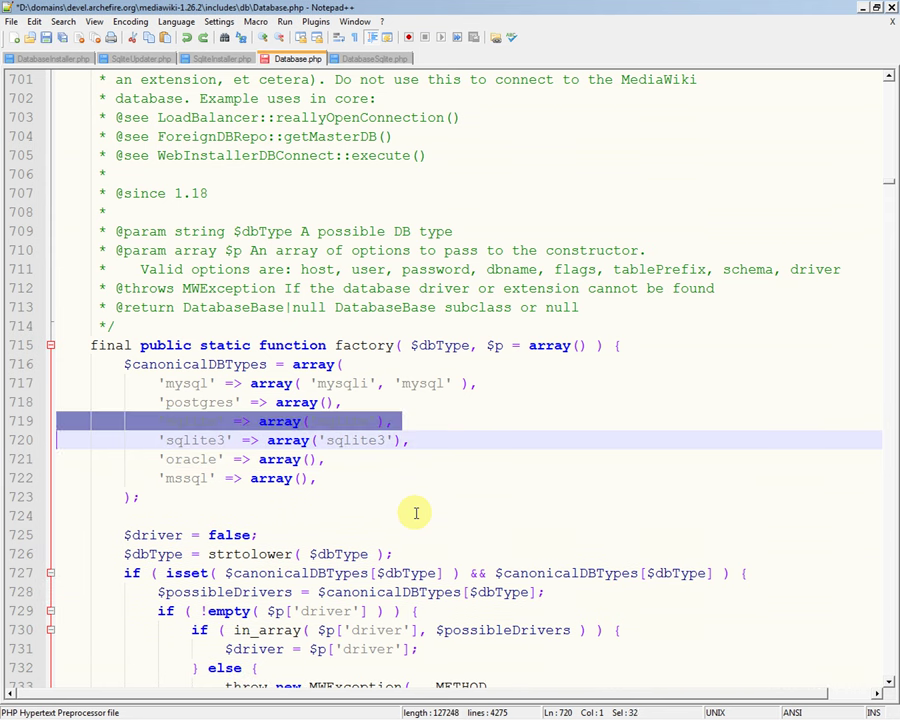
pyautogui.press('Delete')
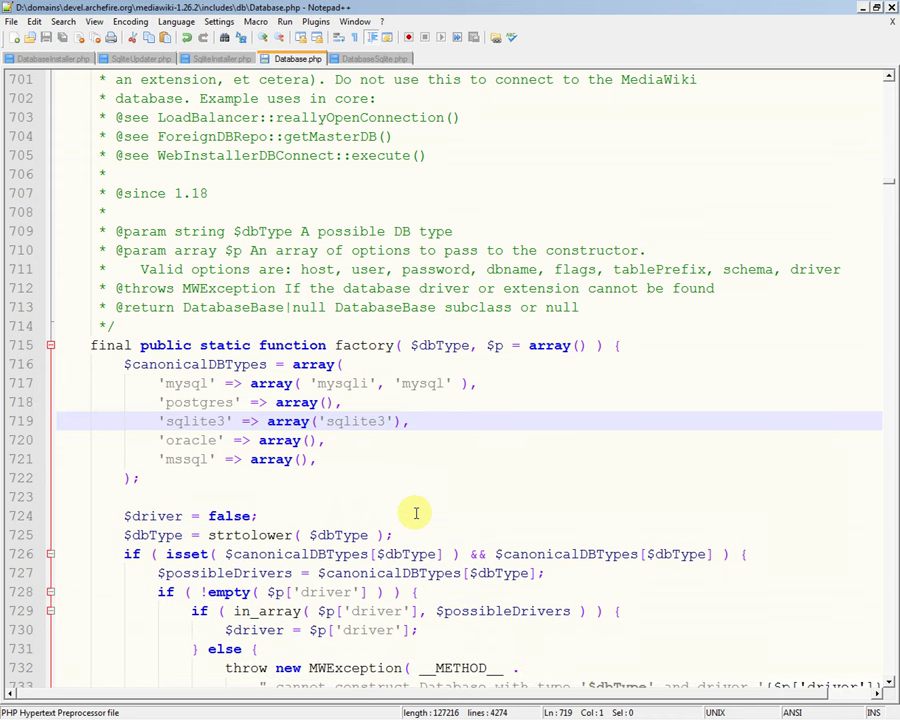
pyautogui.hotkey('ctrl', 'Home')
# - In SqliteInstaller.php, replace 'sqlite3' in isCompiled's extension check on line 48 with 'pdo_sqlite'
pyautogui.press('pagedown')
pyautogui.press('pagedown')
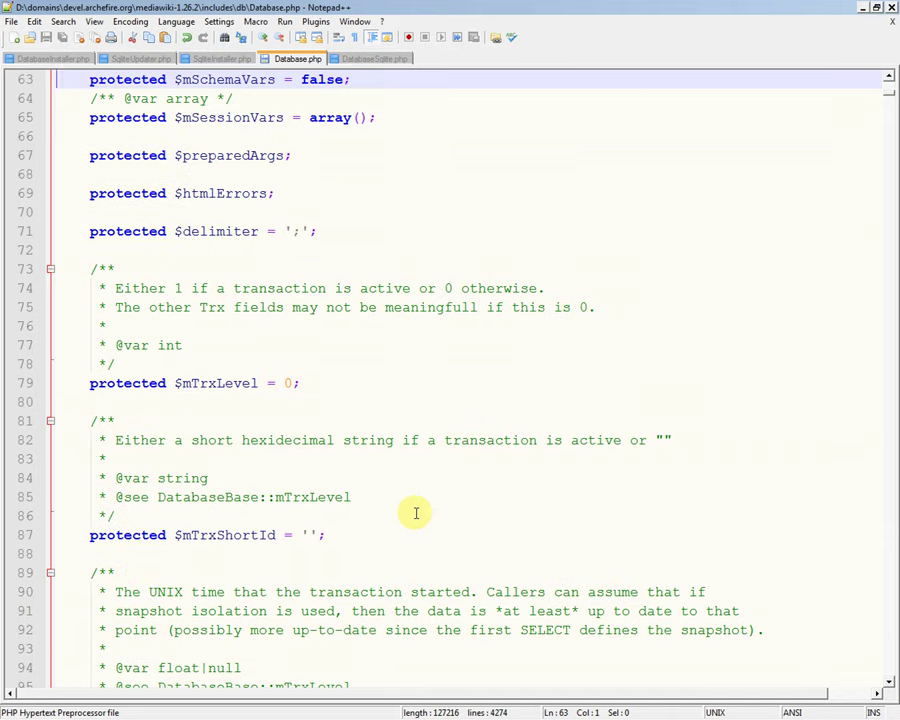
pyautogui.press('pagedown')
pyautogui.press('pagedown')
pyautogui.hotkey('ctrl', 'Tab')
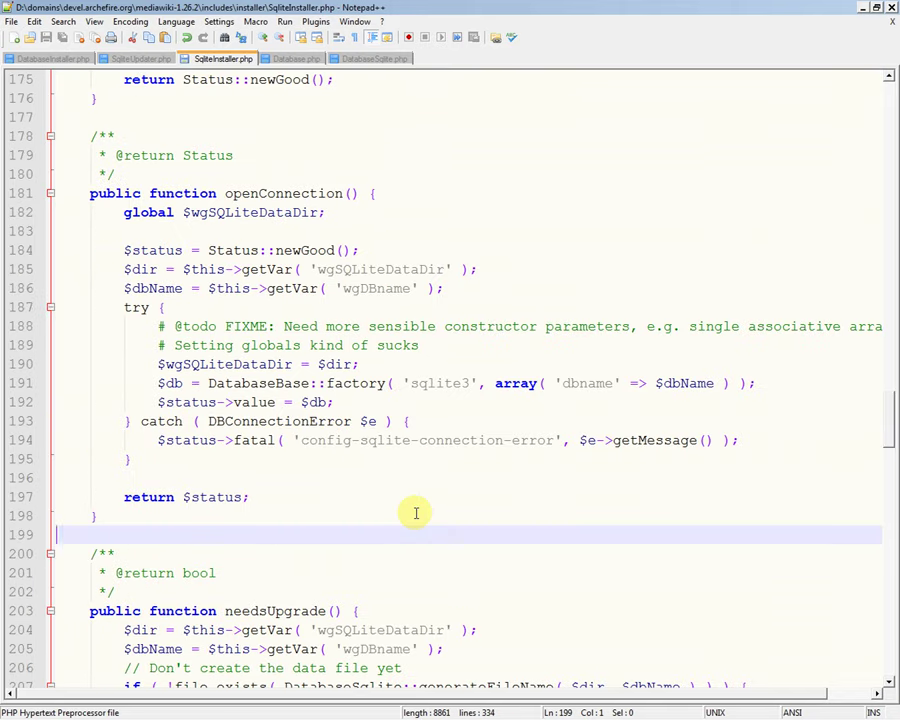
pyautogui.hotkey('ctrl', 'Home')
pyautogui.press('pagedown')
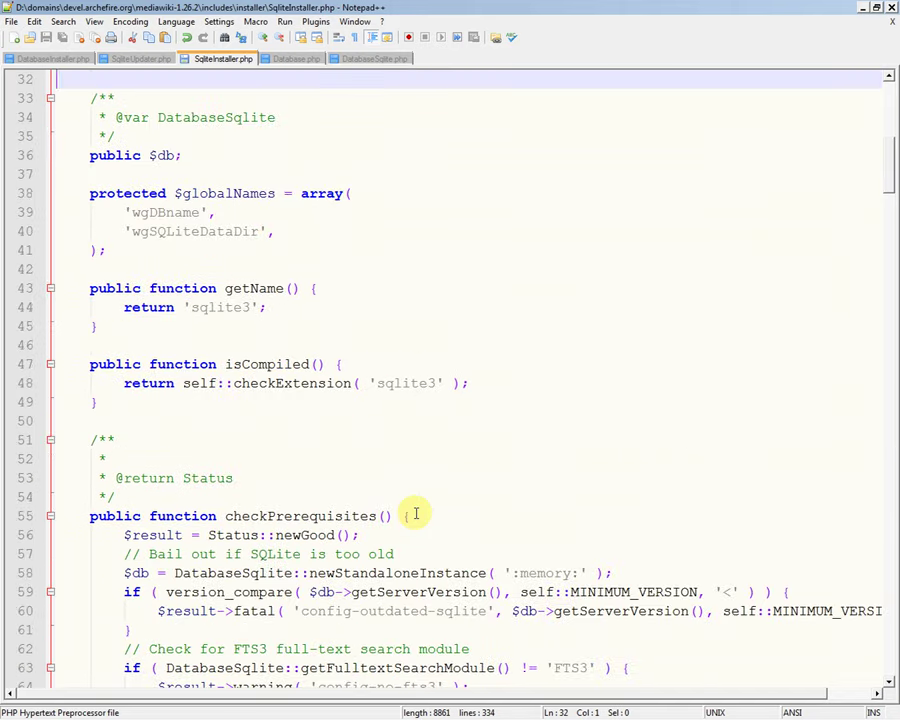
pyautogui.press('Down')
pyautogui.press('Down')
pyautogui.press('Down')
pyautogui.press('Down')
pyautogui.press('Down')
pyautogui.press('Down')
pyautogui.press('Down')
pyautogui.press('Down')
pyautogui.press('Down')
pyautogui.press('Down')
pyautogui.press('Down')
pyautogui.press('Down')
pyautogui.press('Down')
pyautogui.press('Down')
pyautogui.press('Down')
pyautogui.press('Down')
pyautogui.press('Down')
pyautogui.press('Down')
pyautogui.press('Up')
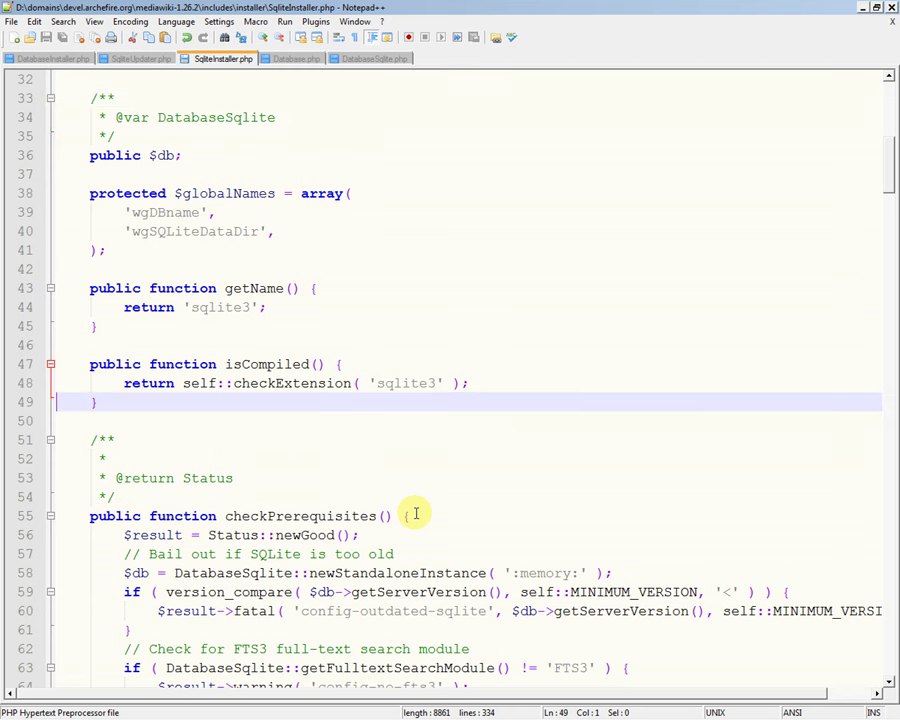
pyautogui.press('Up')
pyautogui.press('End')
pyautogui.press('Left')
pyautogui.press('Left')
pyautogui.press('Left')
pyautogui.hotkey('ctrl', 'shift', 'Left')
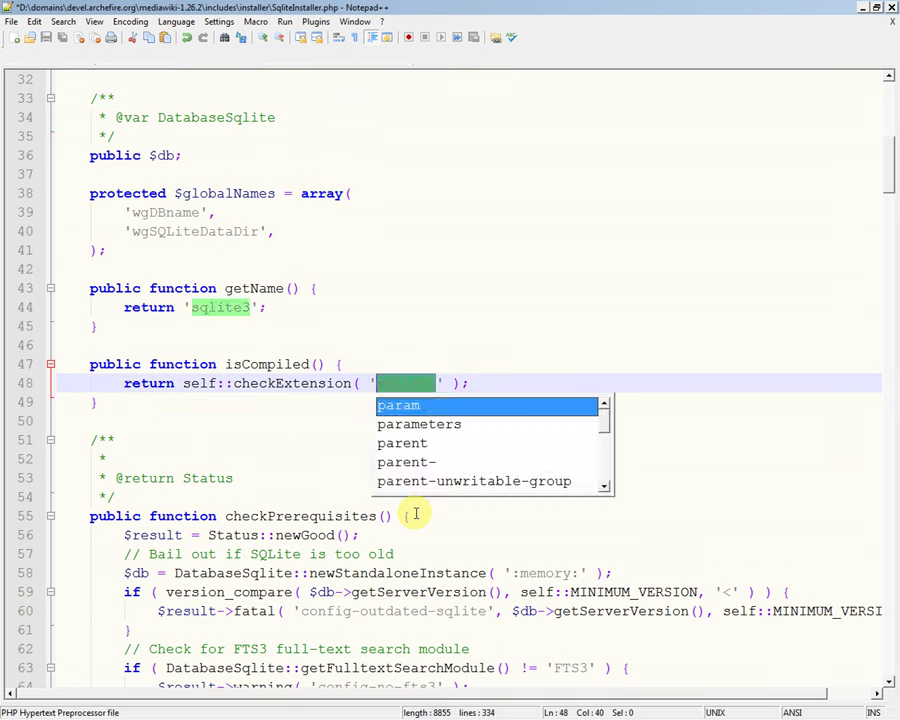
pyautogui.write('pdo_sqlite')
pyautogui.press('Left')
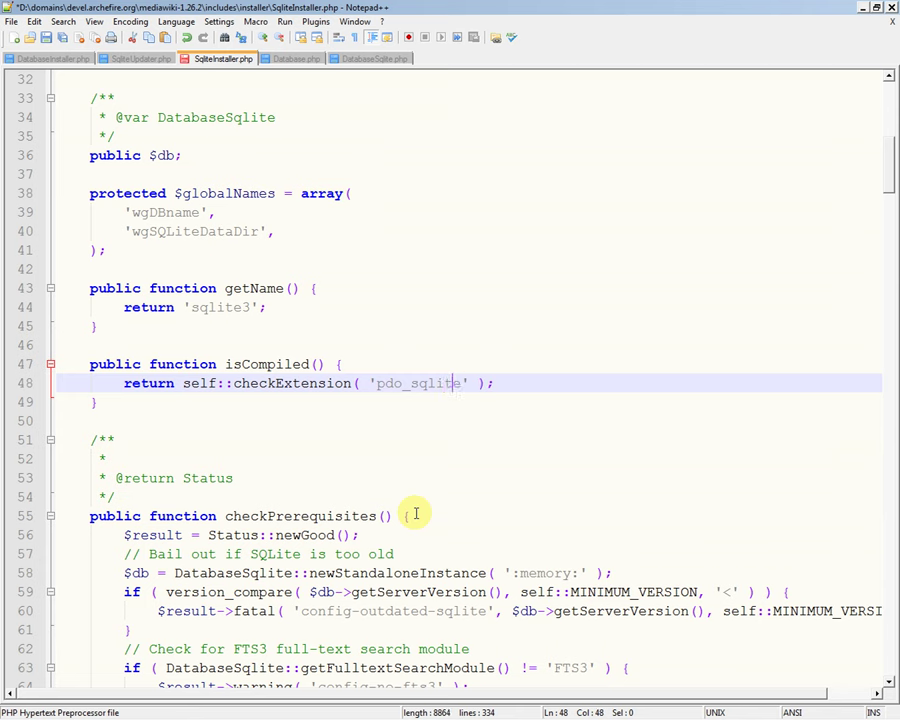
pyautogui.hotkey('alt', 'Tab')
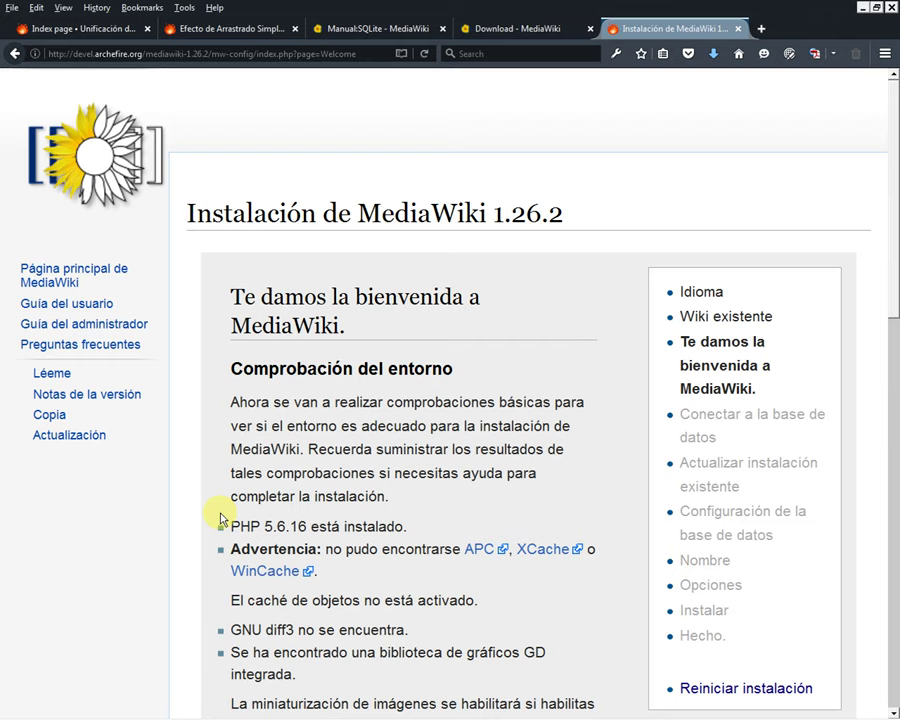
# - Scroll through the installer's environment check down to 'Puedes instalar MediaWiki'
pyautogui.scroll(-2, 221, 517)
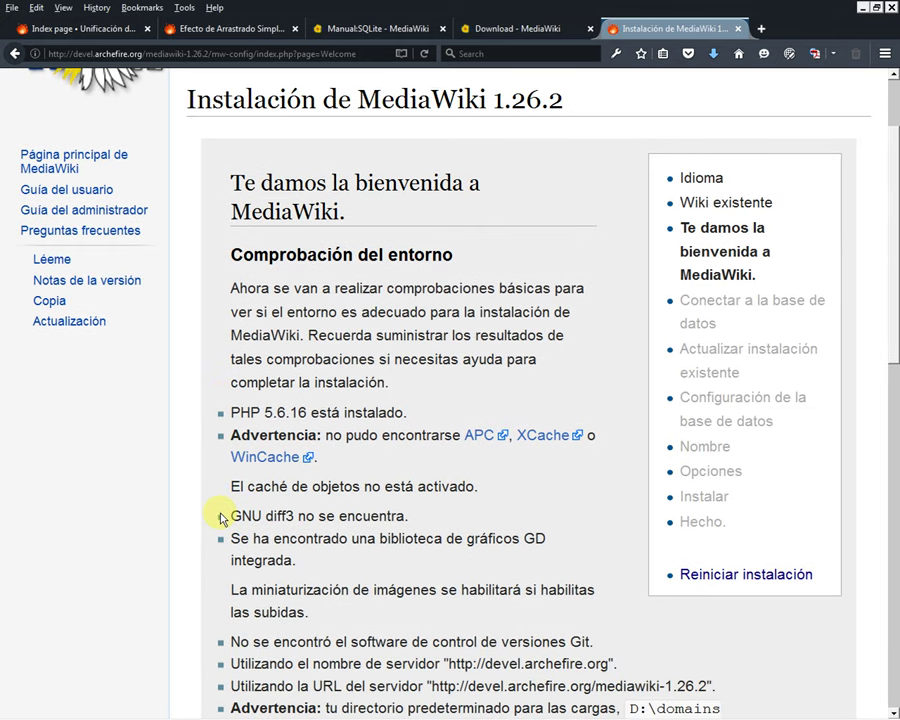
pyautogui.scroll(-2, 221, 517)
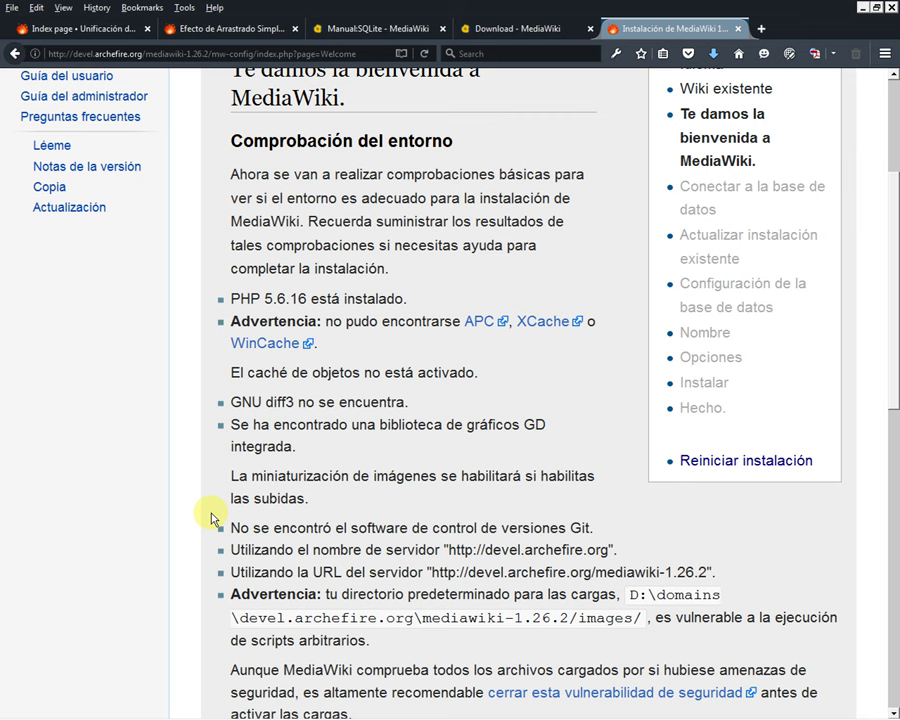
pyautogui.scroll(-2, 211, 517)
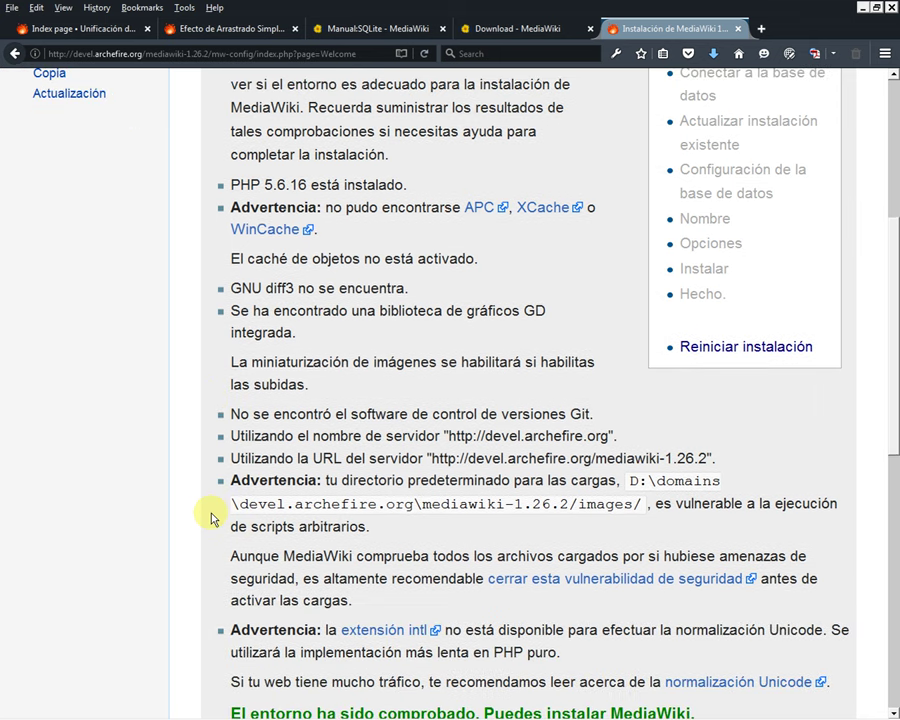
pyautogui.scroll(-2, 211, 517)
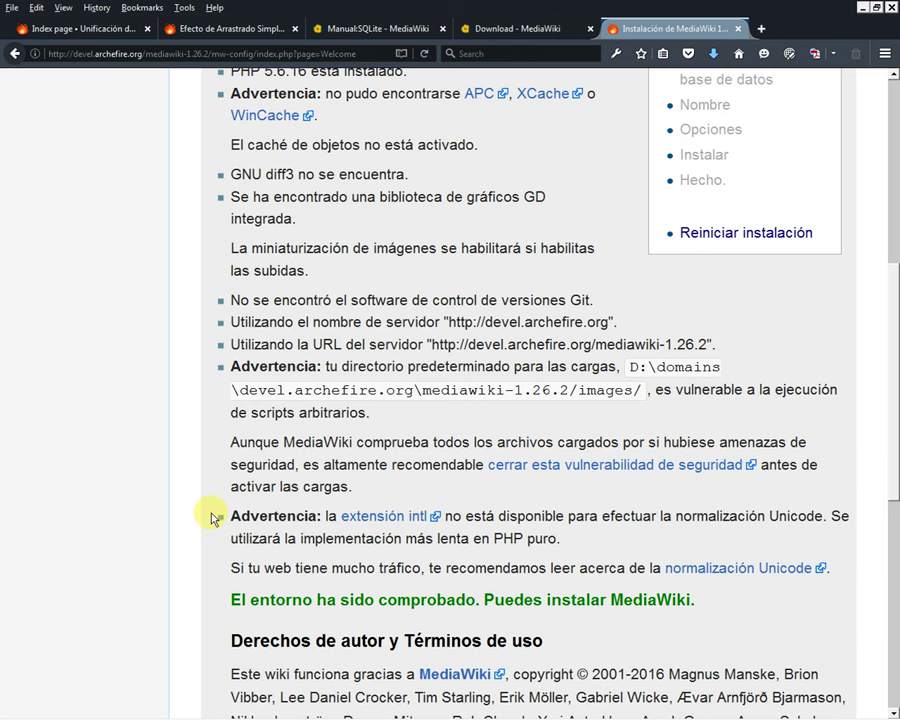
pyautogui.scroll(-2, 211, 517)
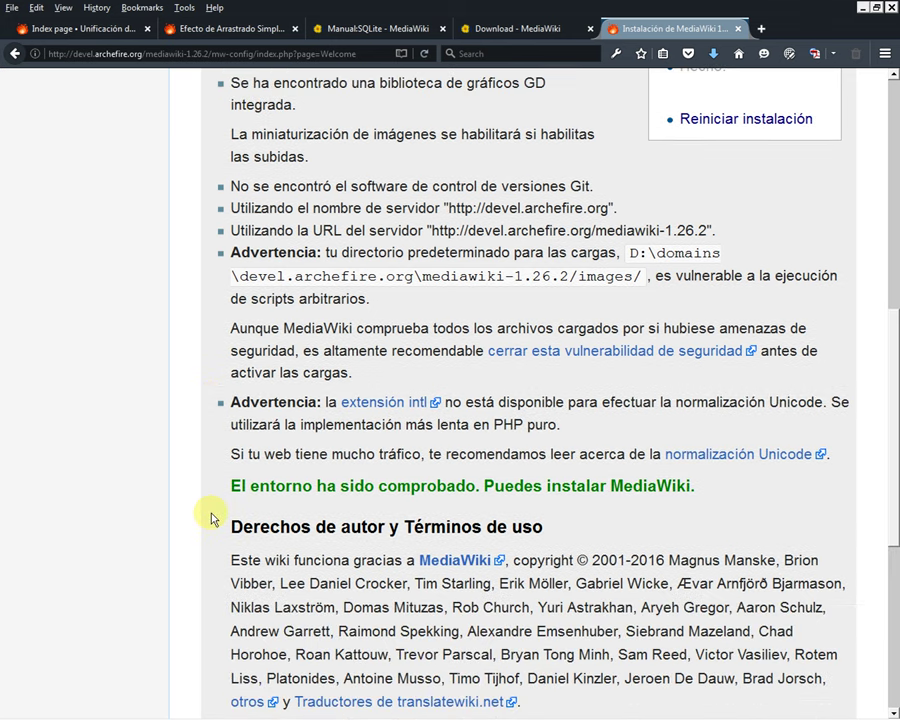
pyautogui.scroll(-2, 211, 517)
# - Change the check to 'pdo_sqlite3', save SqliteInstaller.php, and reload the installer page
pyautogui.hotkey('alt', 'Tab')
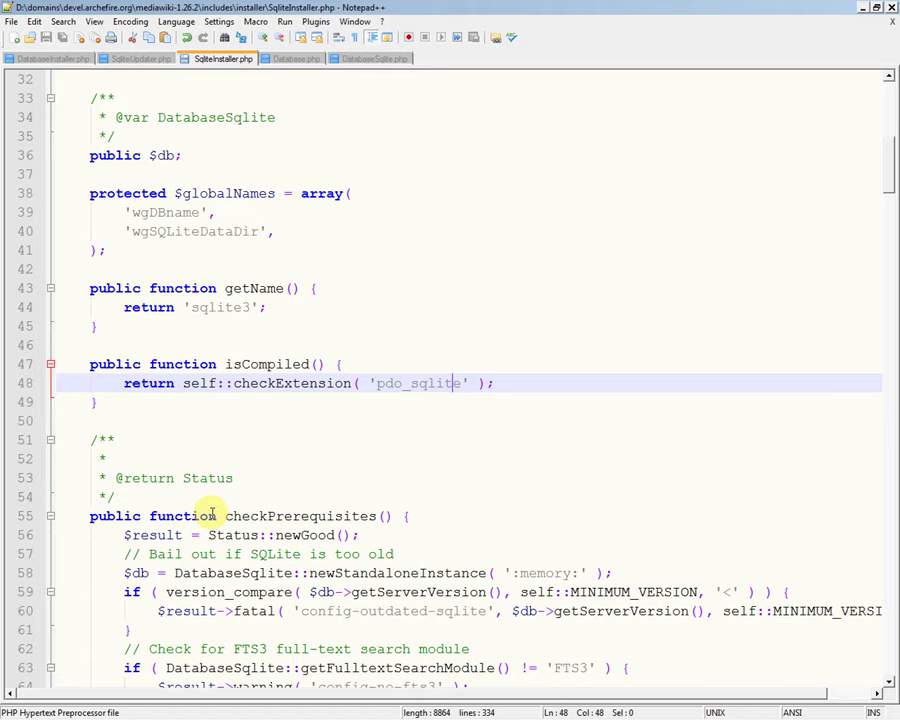
pyautogui.write('3')
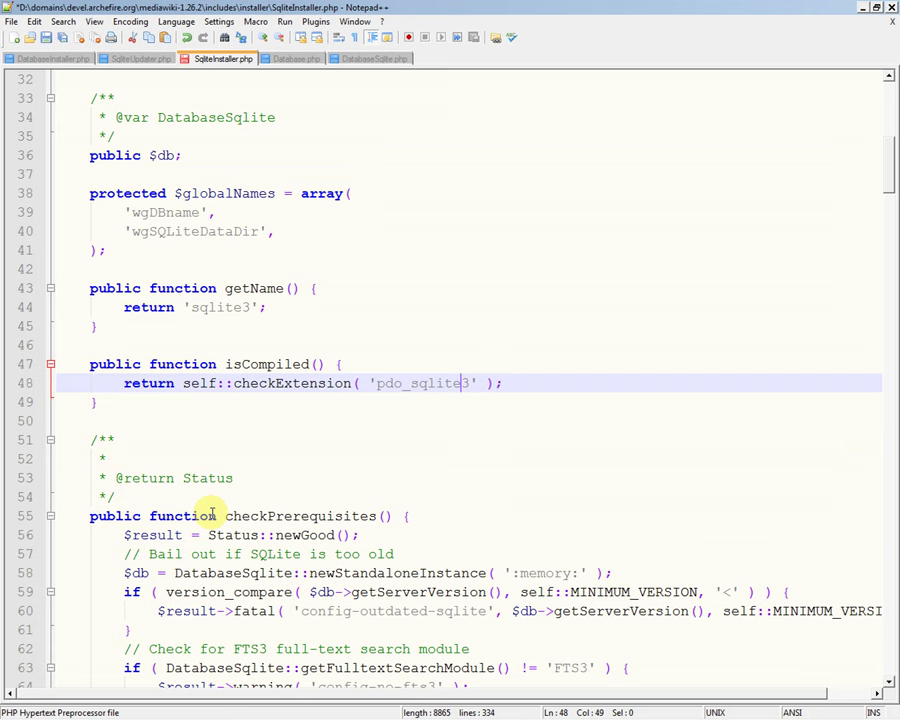
pyautogui.hotkey('ctrl', 's')
pyautogui.hotkey('alt', 'Tab')
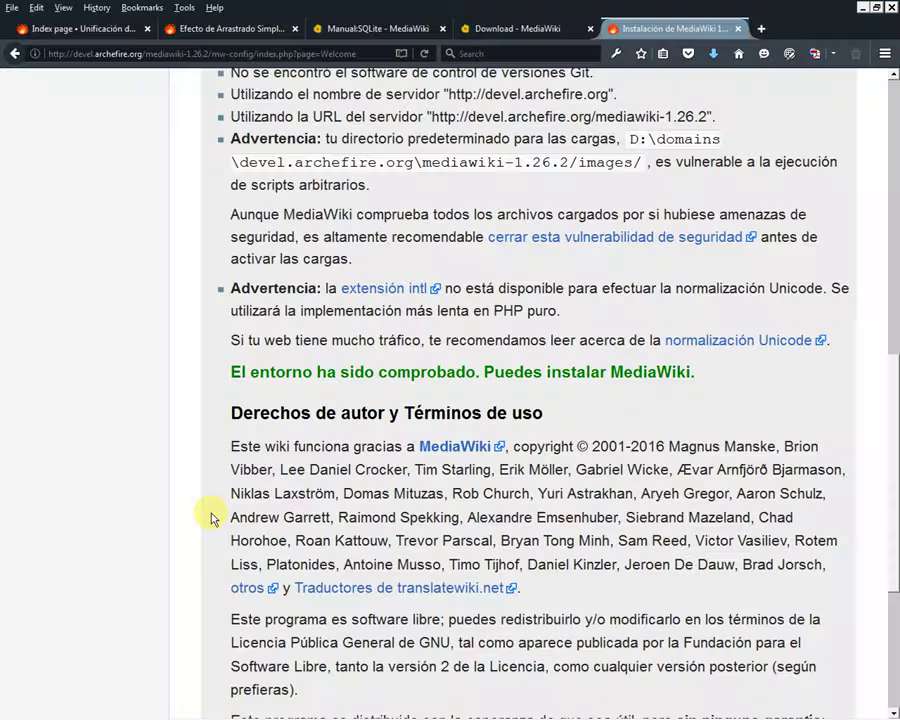
pyautogui.press('F5')
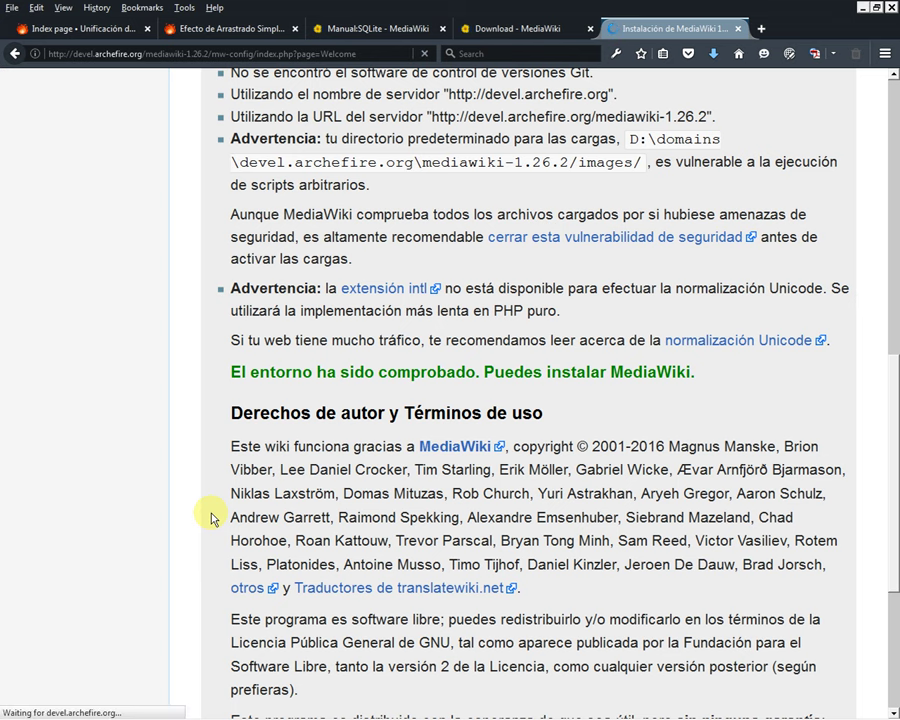
pyautogui.scroll(-8, 211, 518)
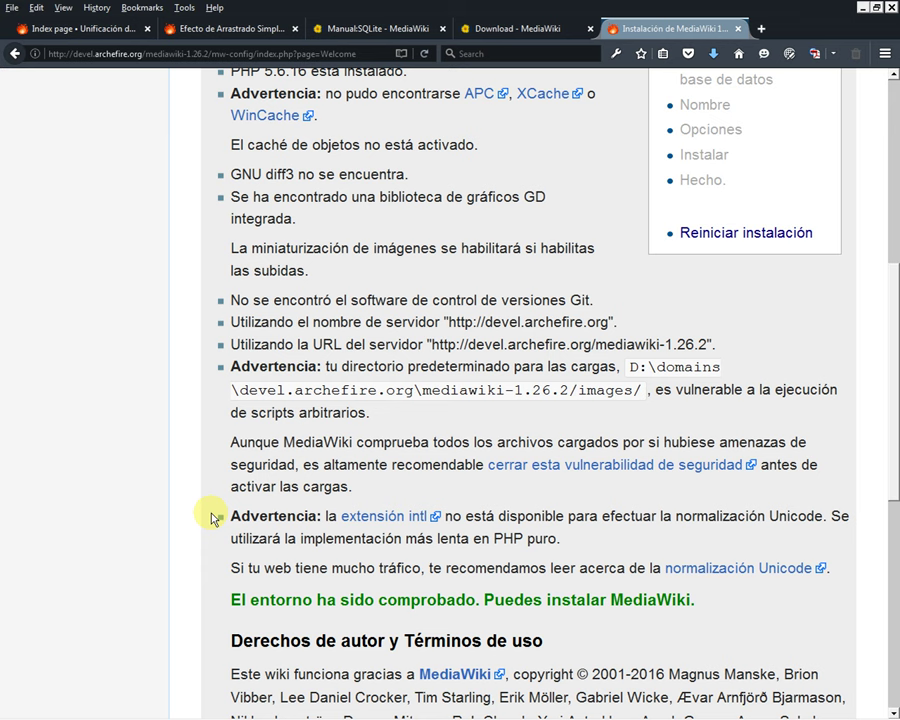
pyautogui.scroll(-2, 211, 518)
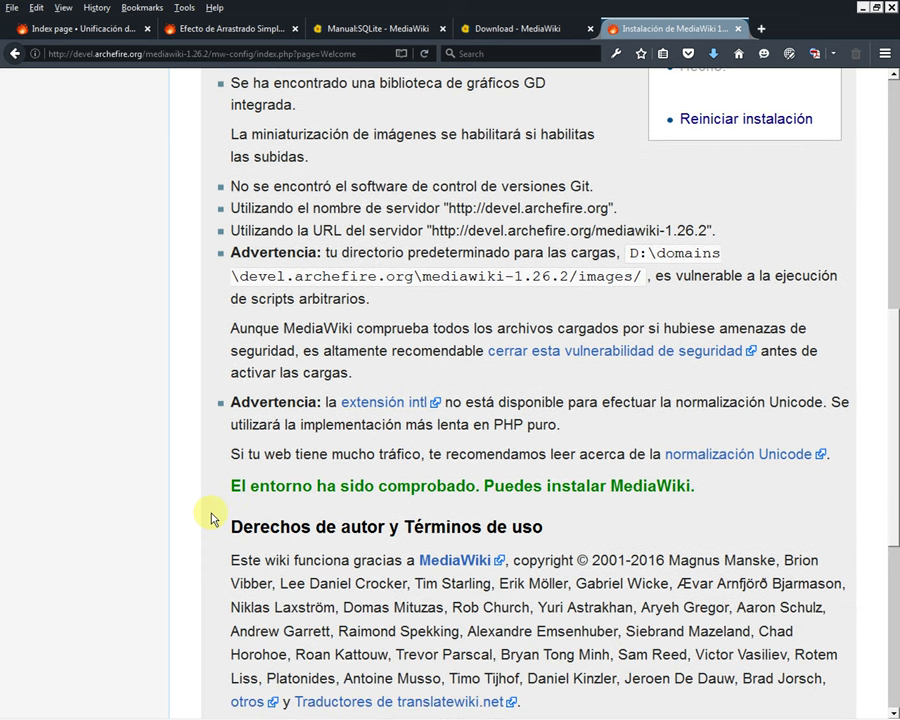
pyautogui.scroll(-4, 211, 518)
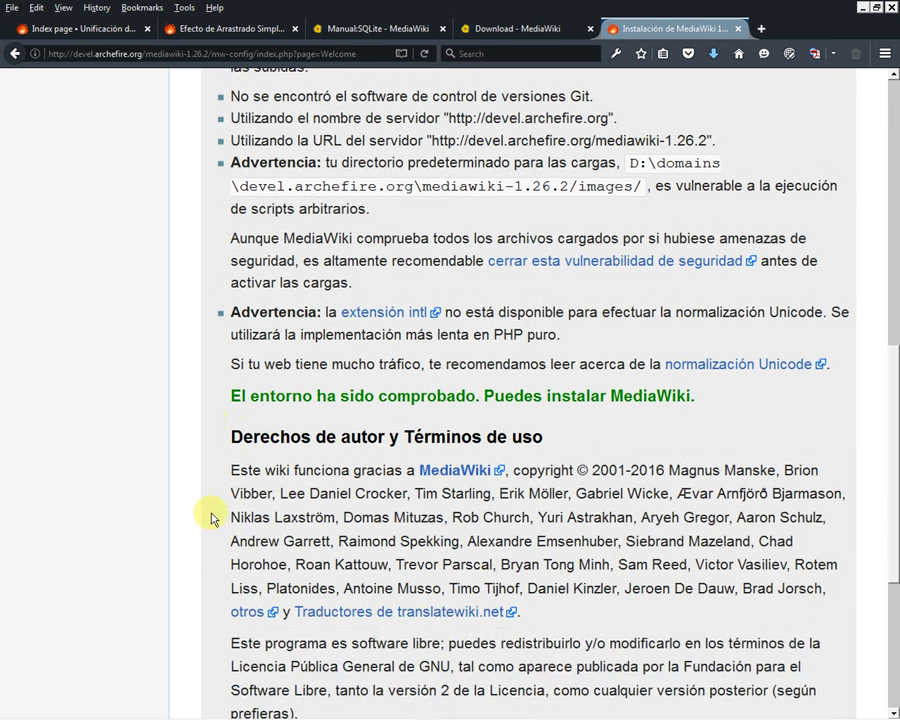
pyautogui.scroll(-3, 211, 518)
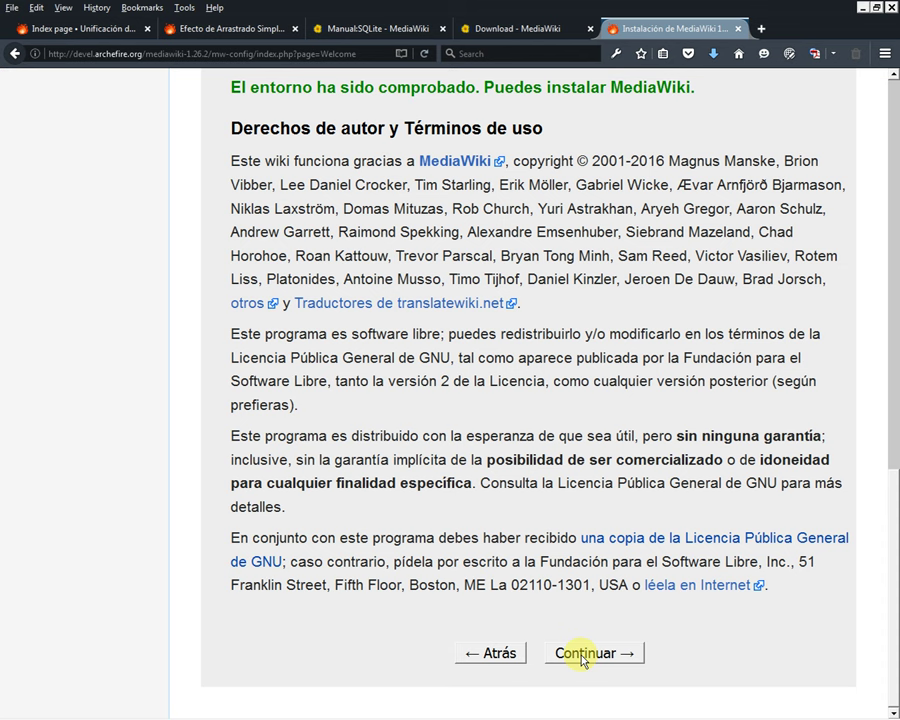
pyautogui.scroll(2, 583, 660)
pyautogui.scroll(15, 583, 660)
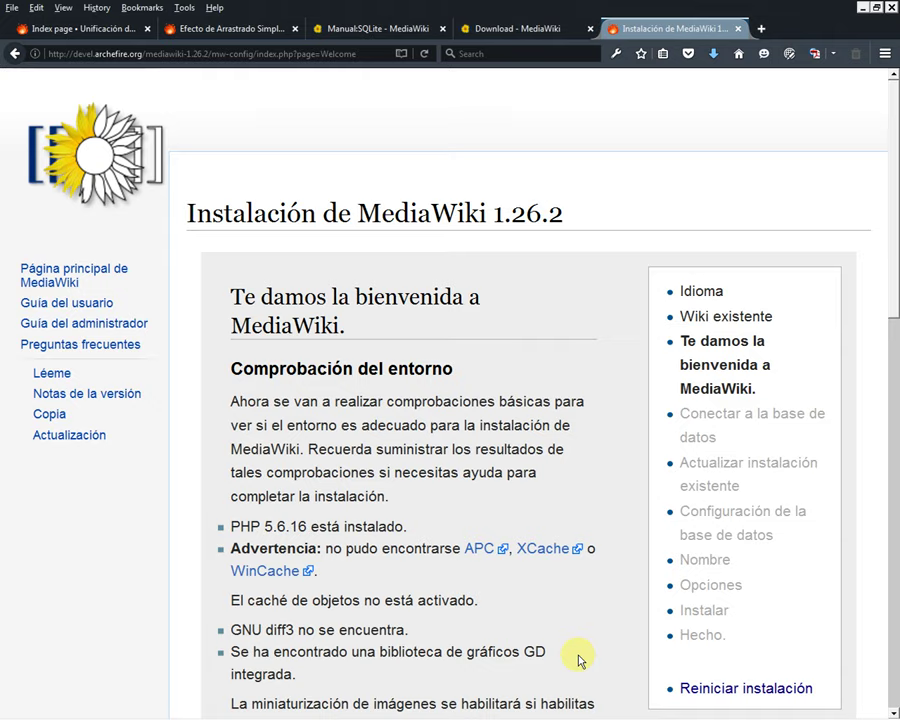
pyautogui.scroll(-2, 576, 655)
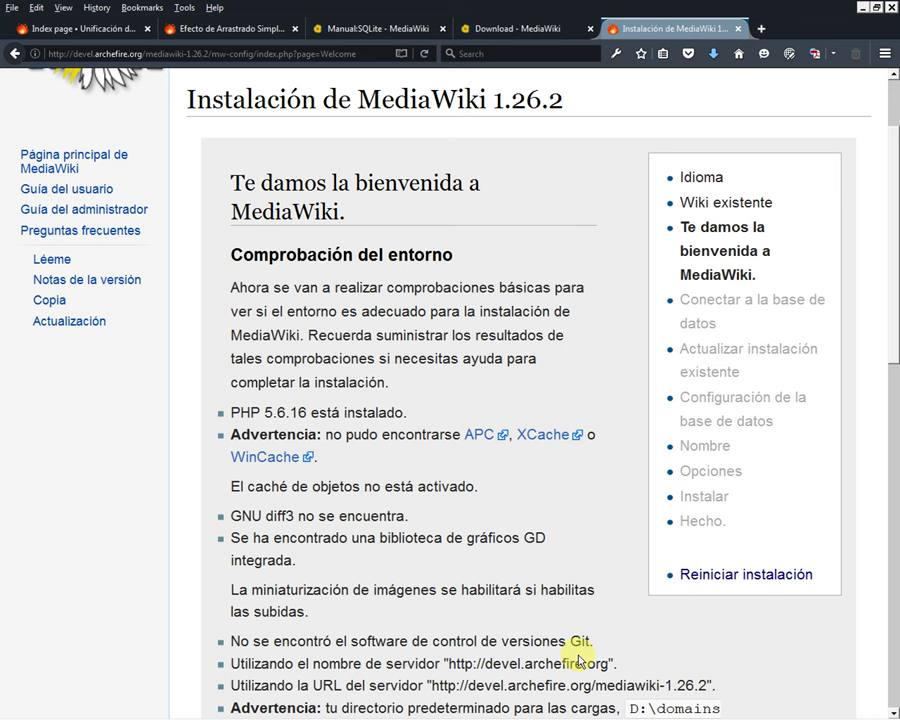
pyautogui.scroll(-1, 581, 662)
pyautogui.scroll(-2, 580, 660)
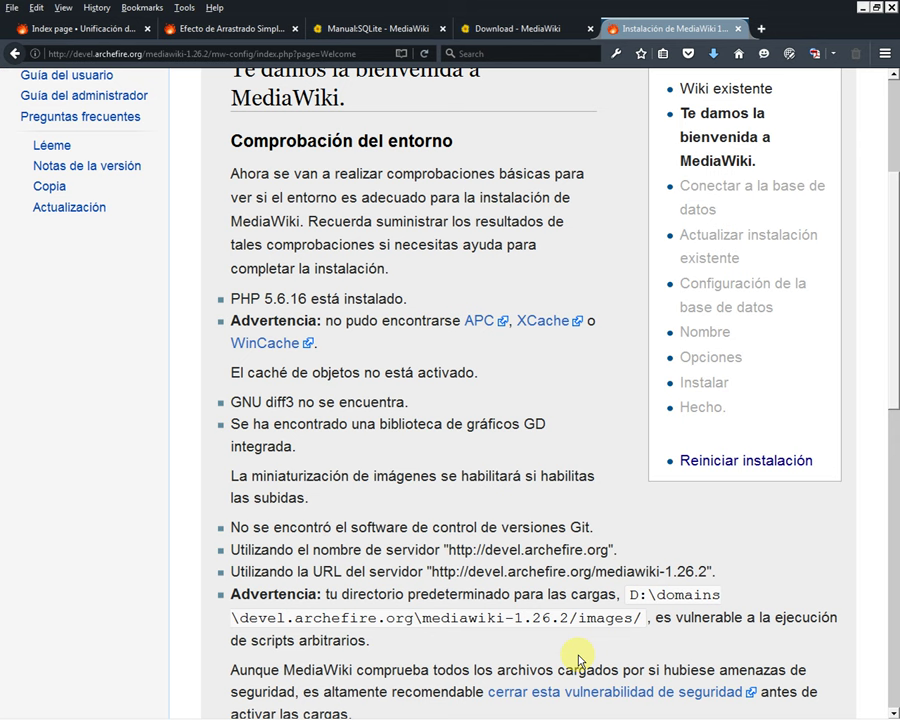
pyautogui.scroll(-2, 580, 660)
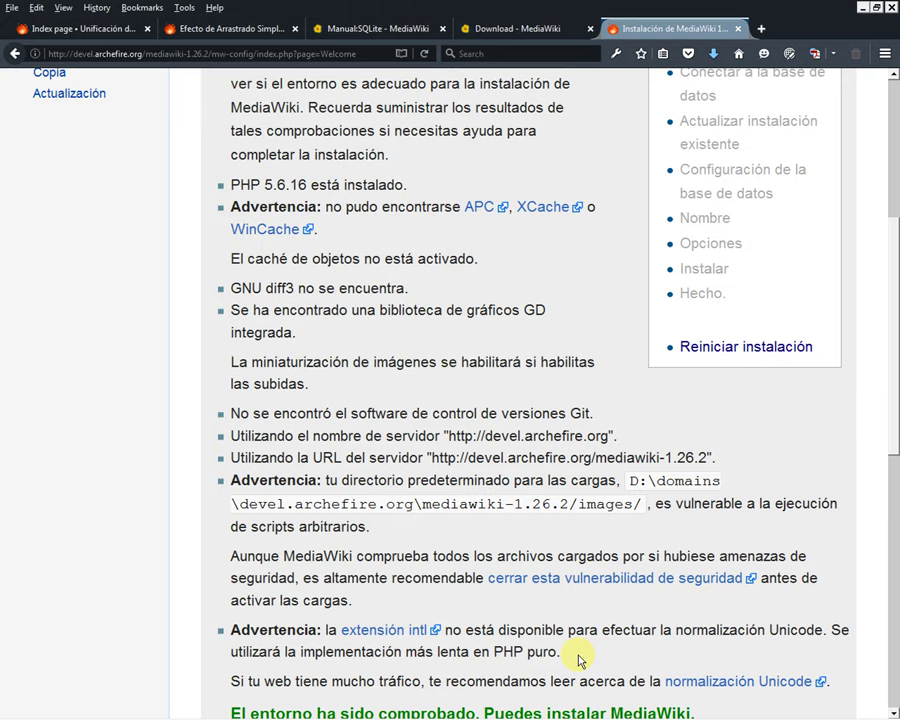
pyautogui.scroll(-2, 580, 660)
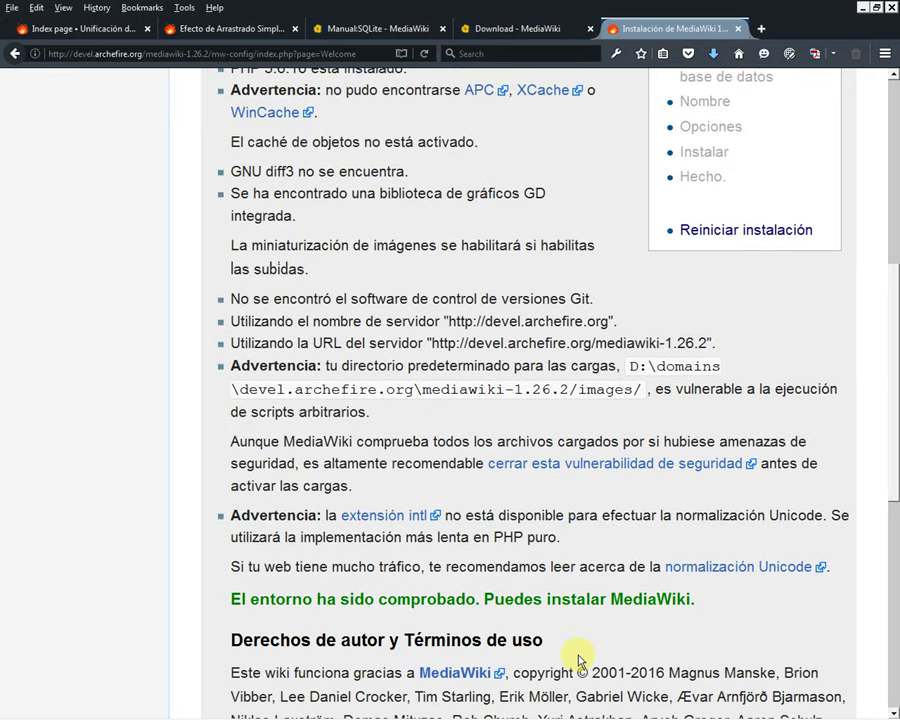
pyautogui.scroll(-6, 580, 660)
pyautogui.scroll(2, 580, 660)
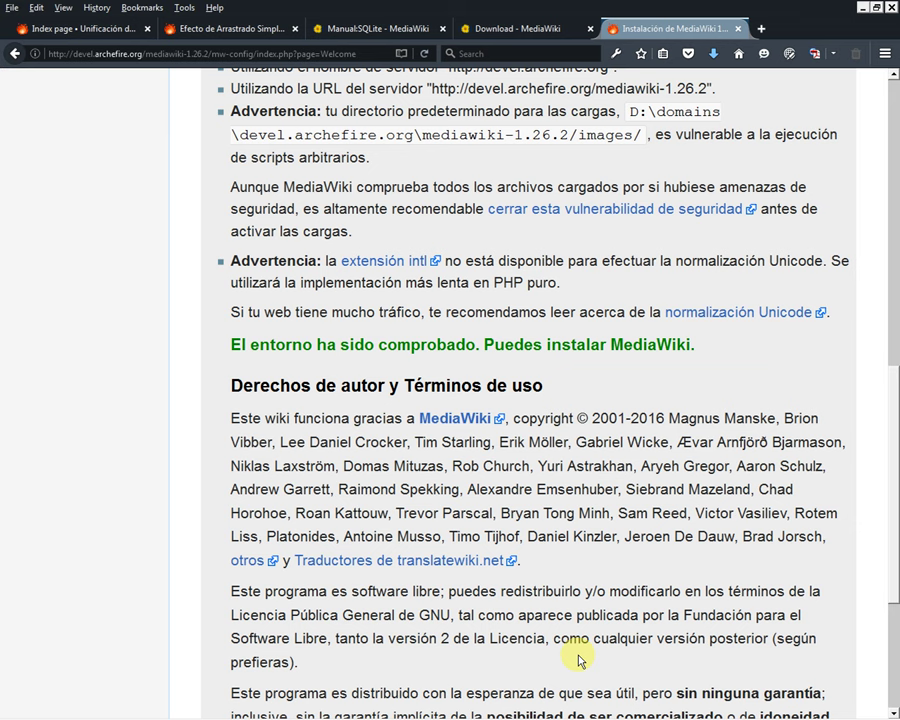
pyautogui.scroll(-5, 578, 660)
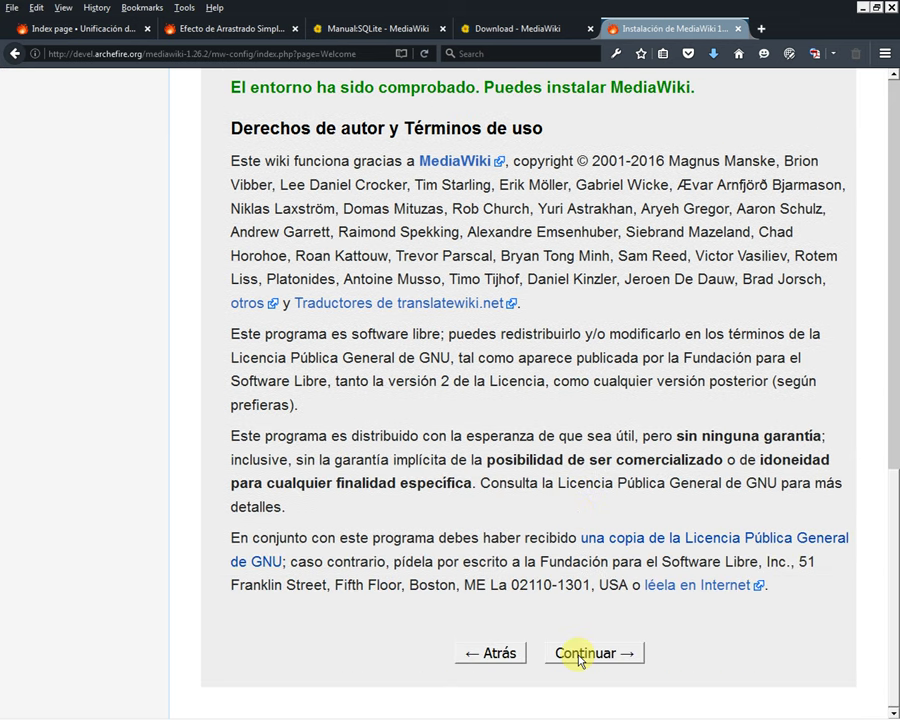
# - Continue to 'Conectar a la base de datos' and view the MySQL settings (localhost, my_wiki)
pyautogui.click(580, 655)
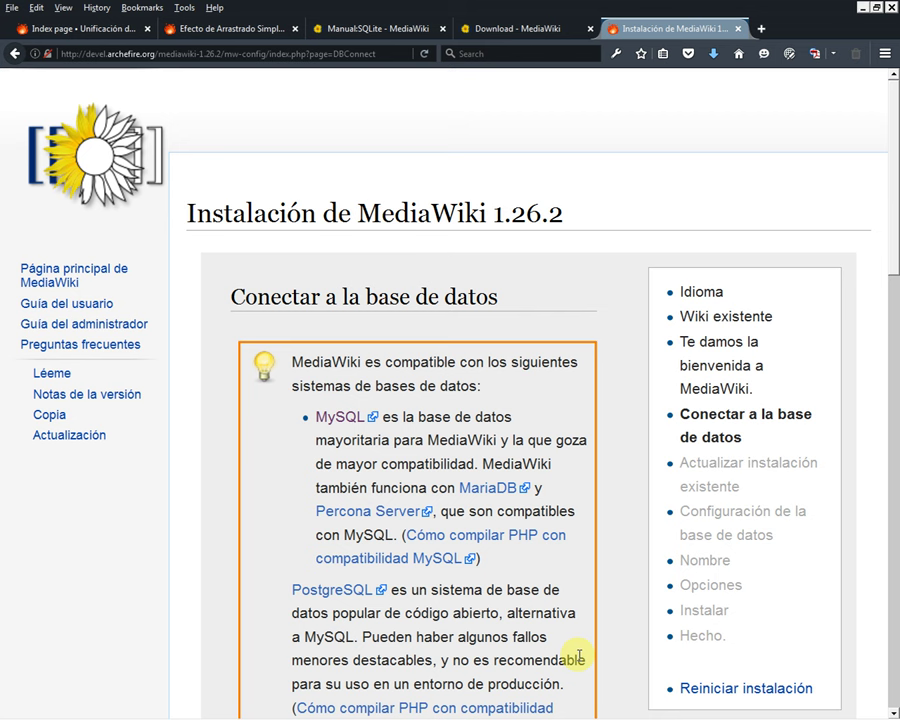
pyautogui.scroll(-1, 579, 656)
pyautogui.scroll(-7, 579, 656)
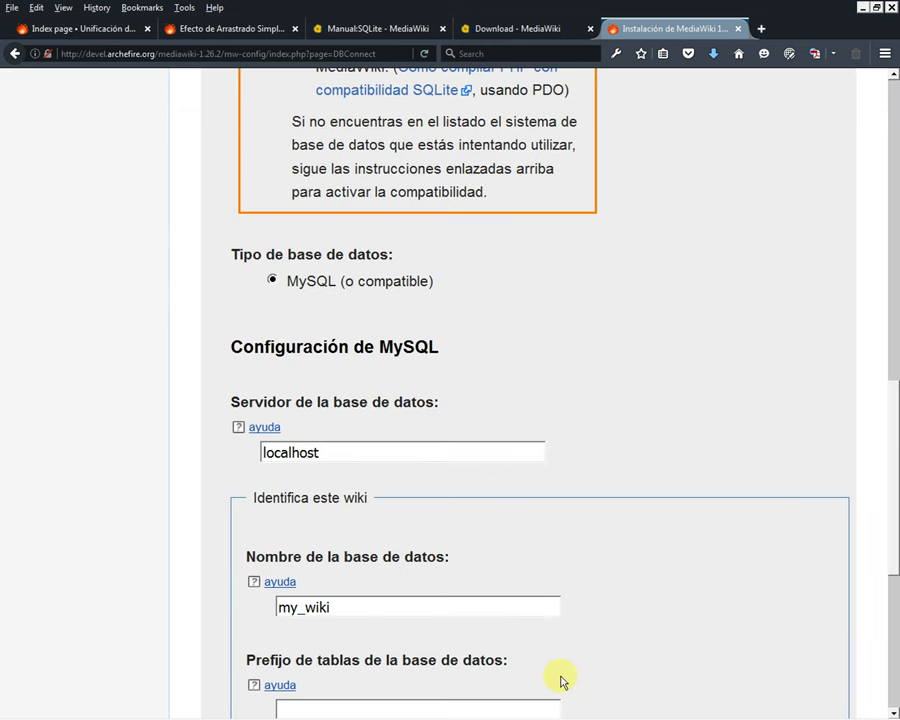
# - Search the open installer source files for 'sqlite', starting in SqliteUpdater.php
pyautogui.hotkey('alt', 'Tab')
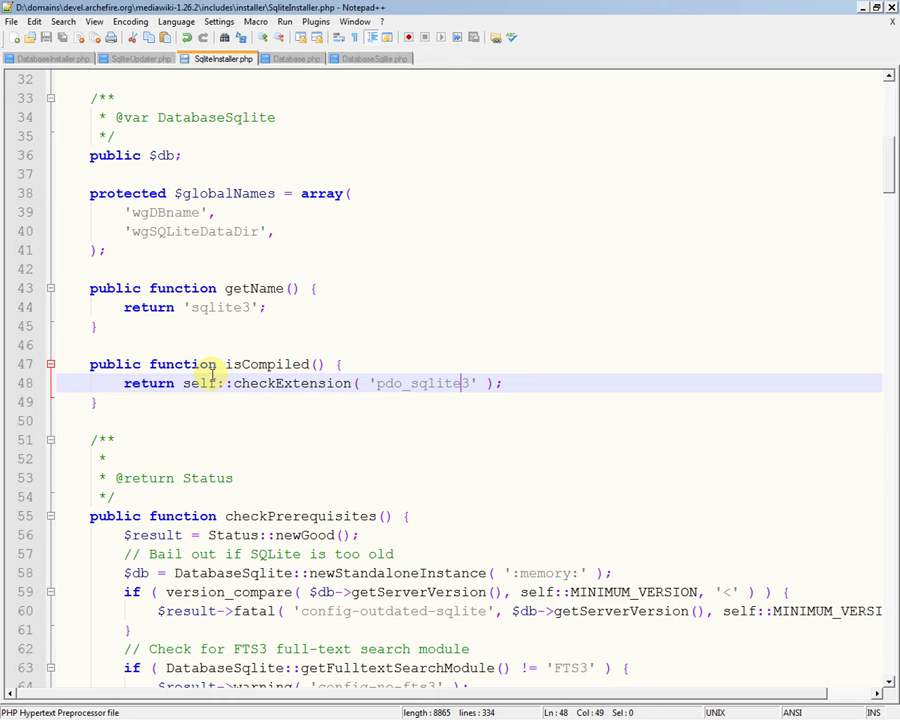
pyautogui.click(212, 366)
pyautogui.hotkey('ctrl', 'Tab')
pyautogui.hotkey('ctrl', 'Tab')
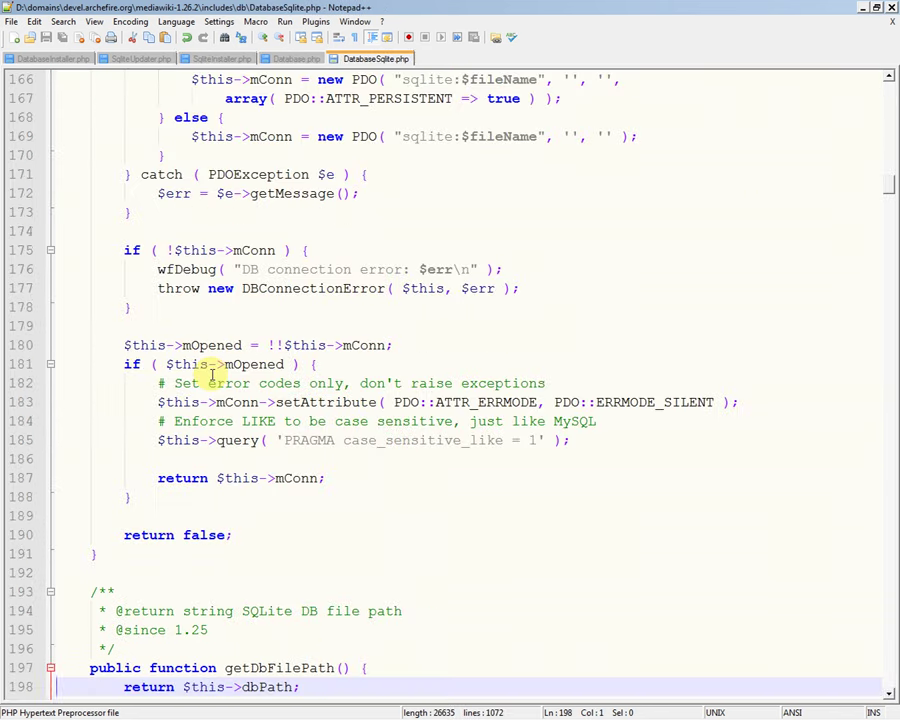
pyautogui.hotkey('ctrl', 'Tab')
pyautogui.hotkey('ctrl', 'Tab')
pyautogui.hotkey('ctrl', 'Tab')
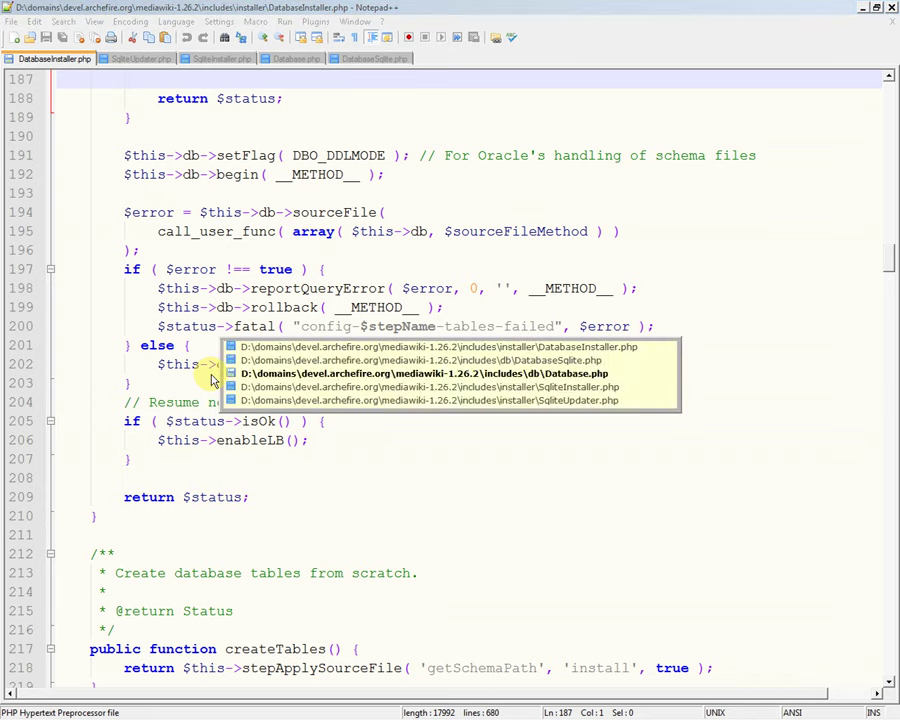
pyautogui.hotkey('ctrl', 'Tab')
pyautogui.hotkey('ctrl', 'Tab')
pyautogui.hotkey('ctrl', 'Tab')
pyautogui.hotkey('ctrl', 'Tab')
pyautogui.hotkey('ctrl', 'Tab')
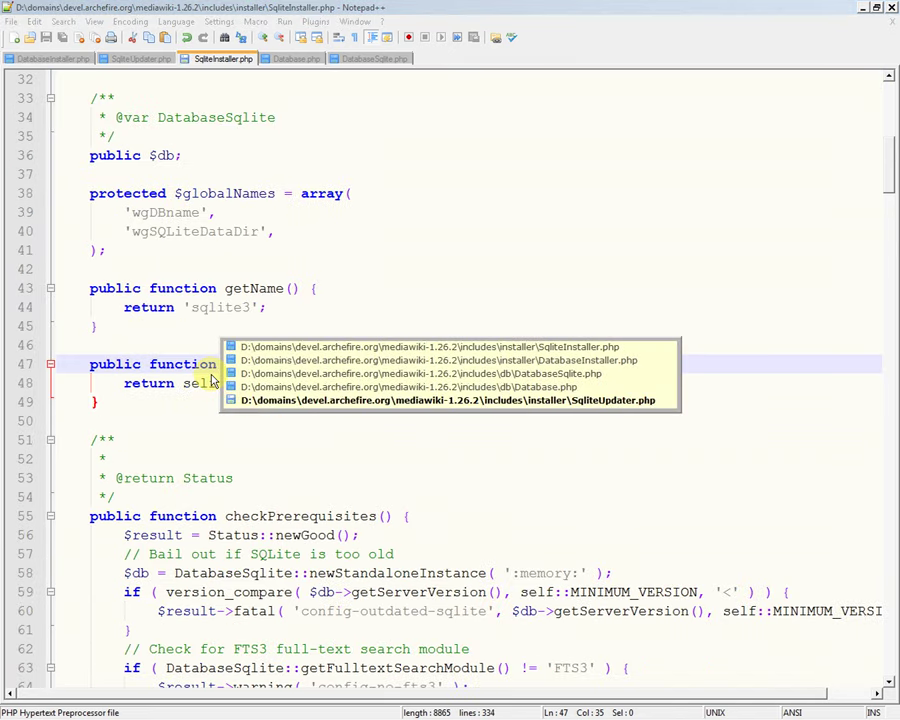
pyautogui.press('pagedown')
pyautogui.press('pagedown')
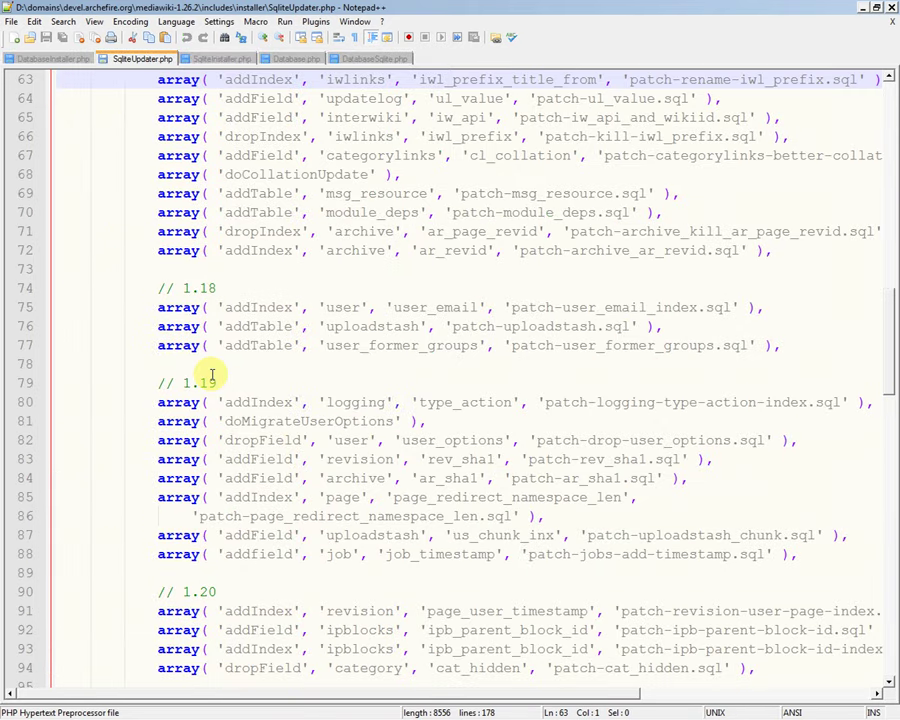
pyautogui.hotkey('ctrl', 'f')
pyautogui.press('Return')
pyautogui.press('Return')
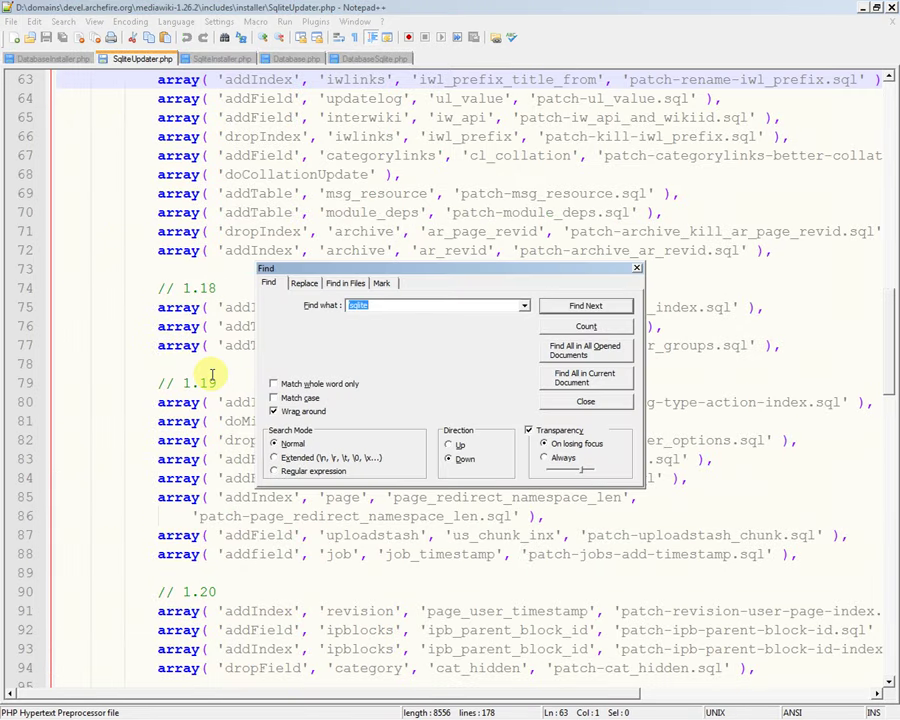
pyautogui.press('Escape')
pyautogui.hotkey('shift', 'F3')
pyautogui.press('F3')
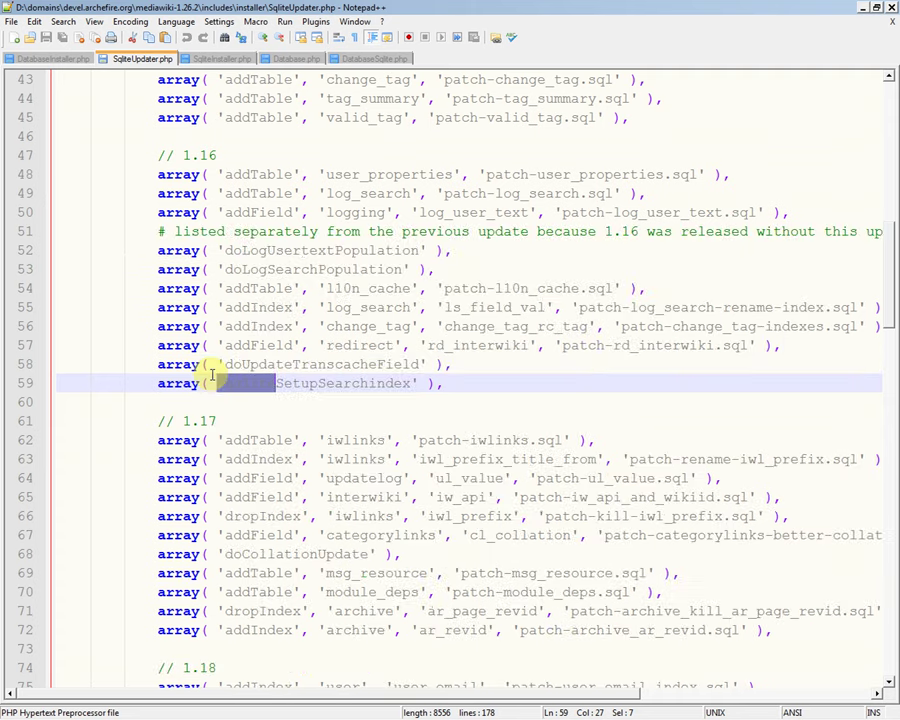
# - Step through the sqlite3 matches in DatabaseInstaller.php and SqliteInstaller.php (lines 191, 249, 326)
pyautogui.click(88, 62)
pyautogui.hotkey('ctrl', 'Home')
pyautogui.press('F3')
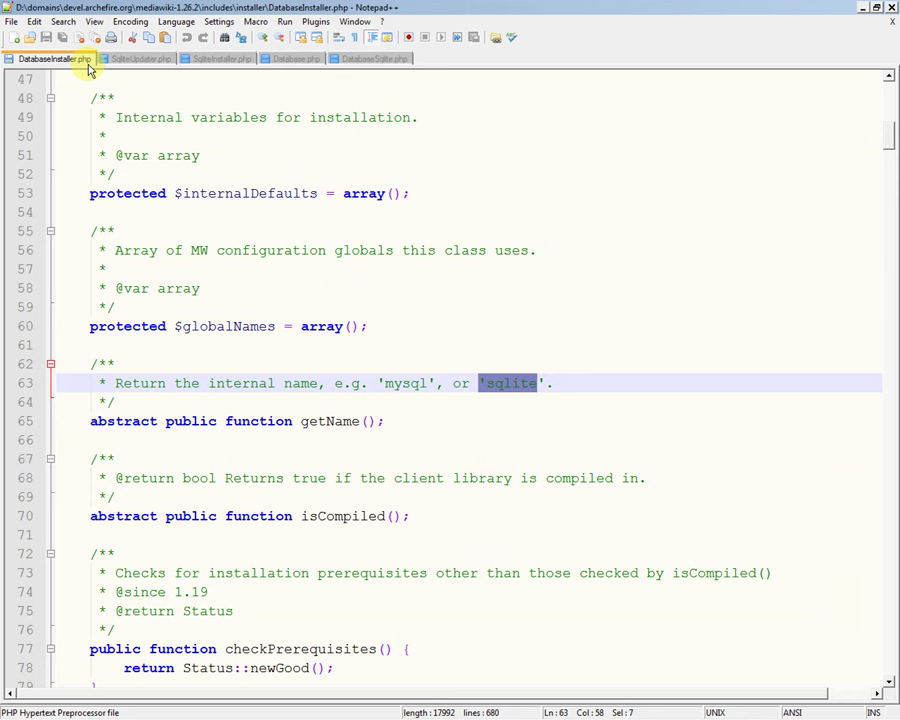
pyautogui.click(119, 62)
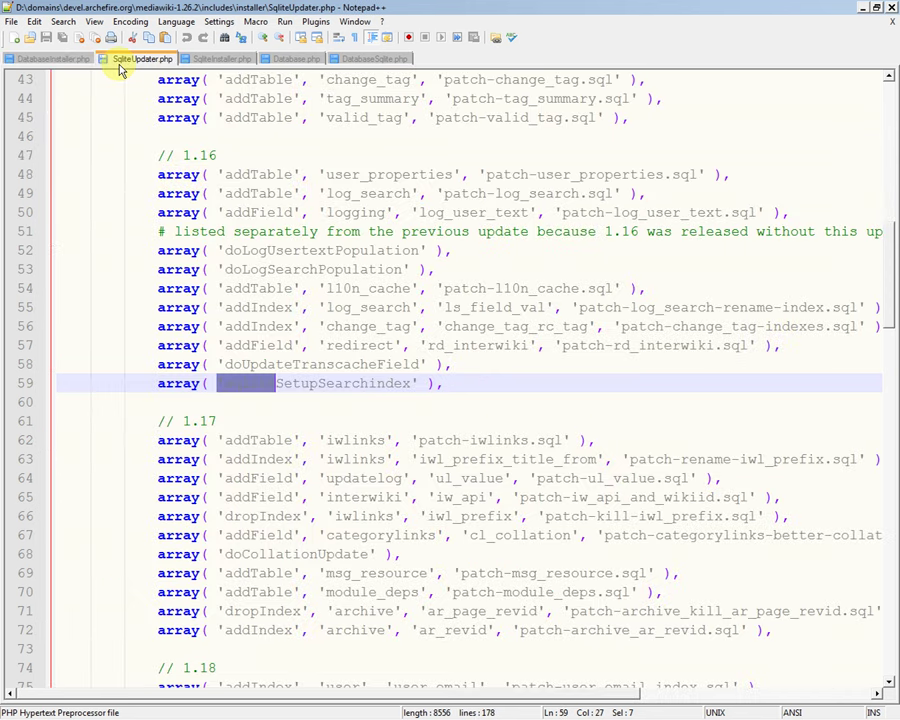
pyautogui.click(190, 62)
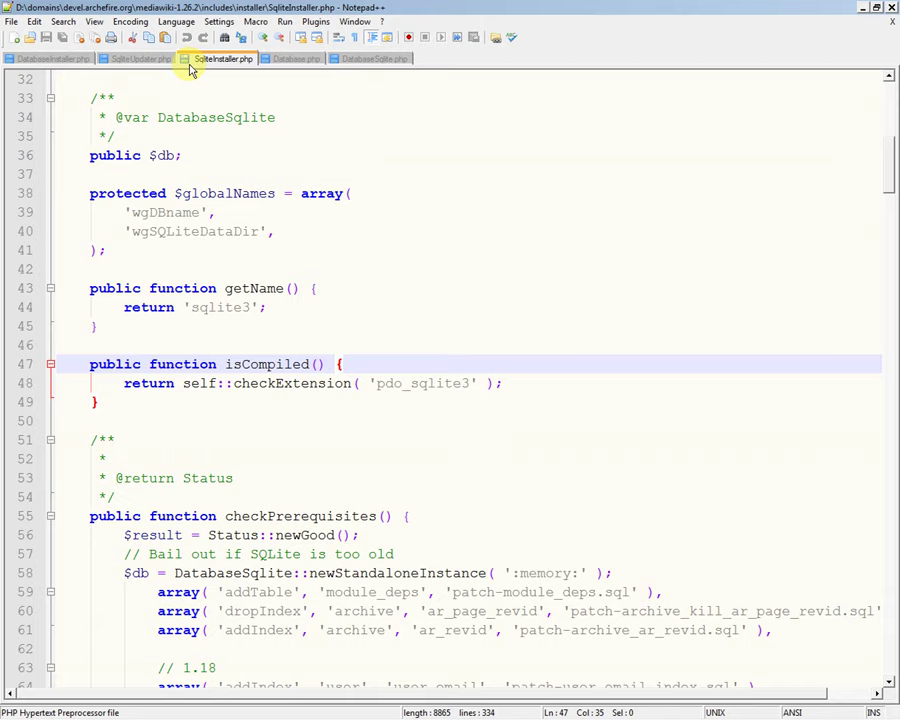
pyautogui.press('F3')
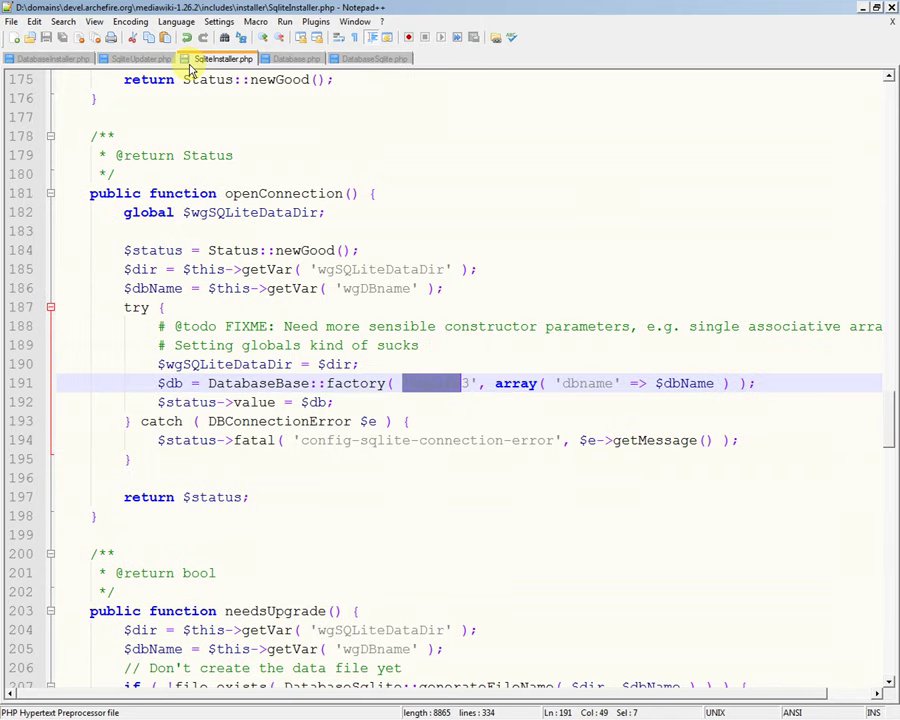
pyautogui.press('Down')
pyautogui.press('Home')
pyautogui.press('Home')
pyautogui.press('Up')
pyautogui.press('F3')
pyautogui.press('F3')
pyautogui.press('F3')
pyautogui.press('F3')
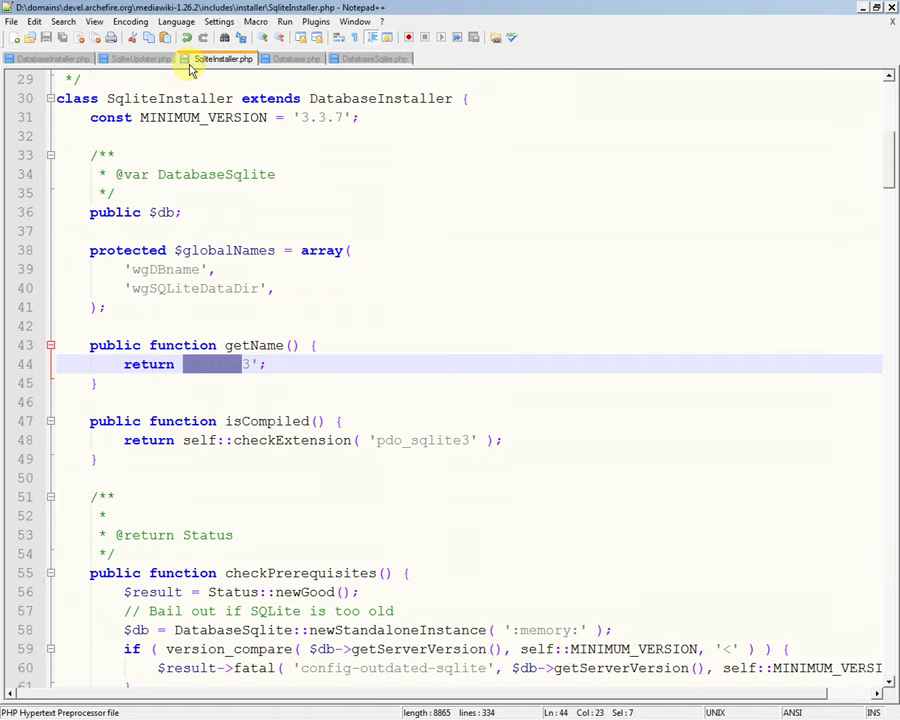
pyautogui.press('Down')
pyautogui.press('Home')
pyautogui.press('Home')
pyautogui.press('F3')
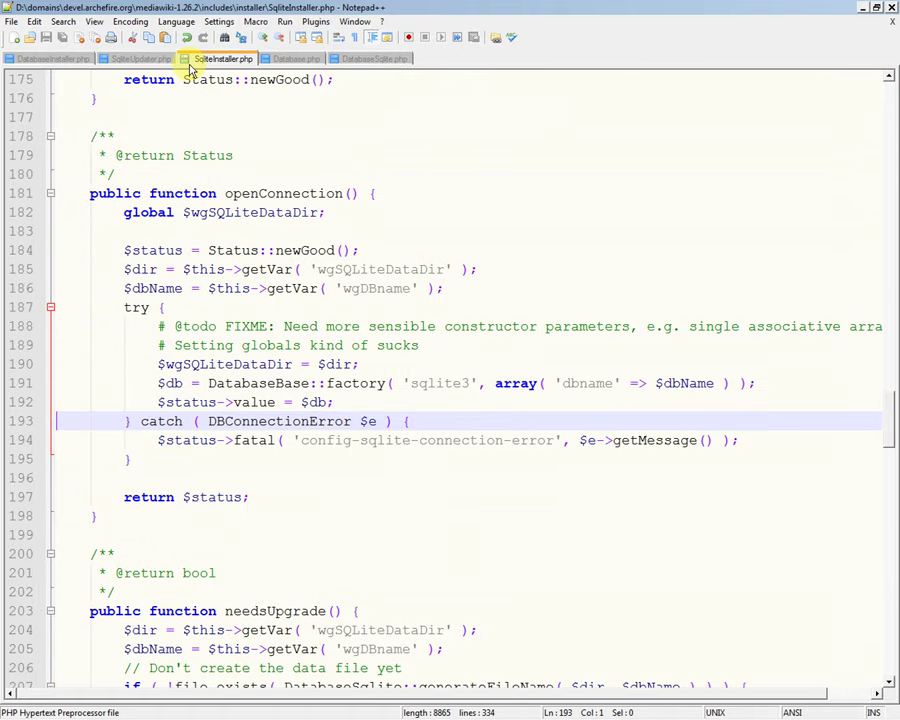
pyautogui.press('F3')
pyautogui.press('F3')
pyautogui.press('F3')
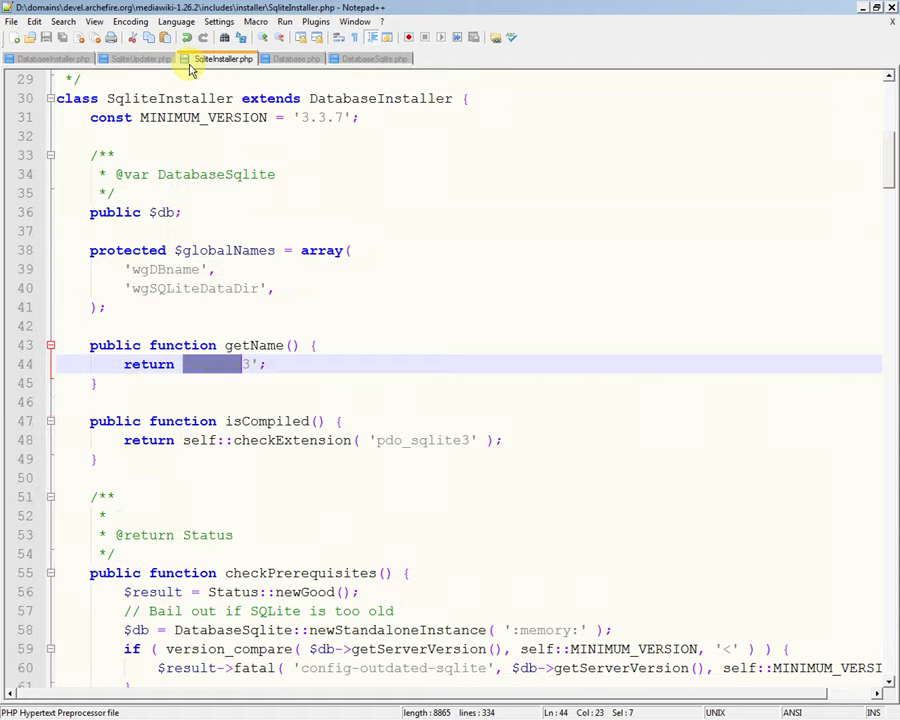
# - In Database.php, change line 719's key from 'sqlite3' to 'sqlite' and save
pyautogui.click(288, 62)
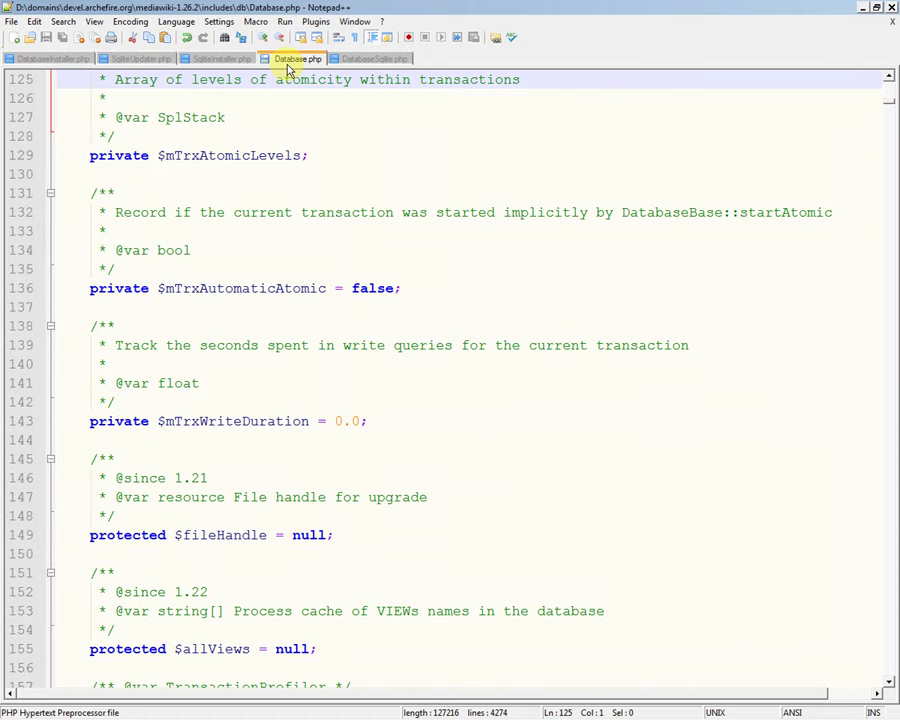
pyautogui.press('F3')
pyautogui.press('Down')
pyautogui.press('Home')
pyautogui.press('Home')
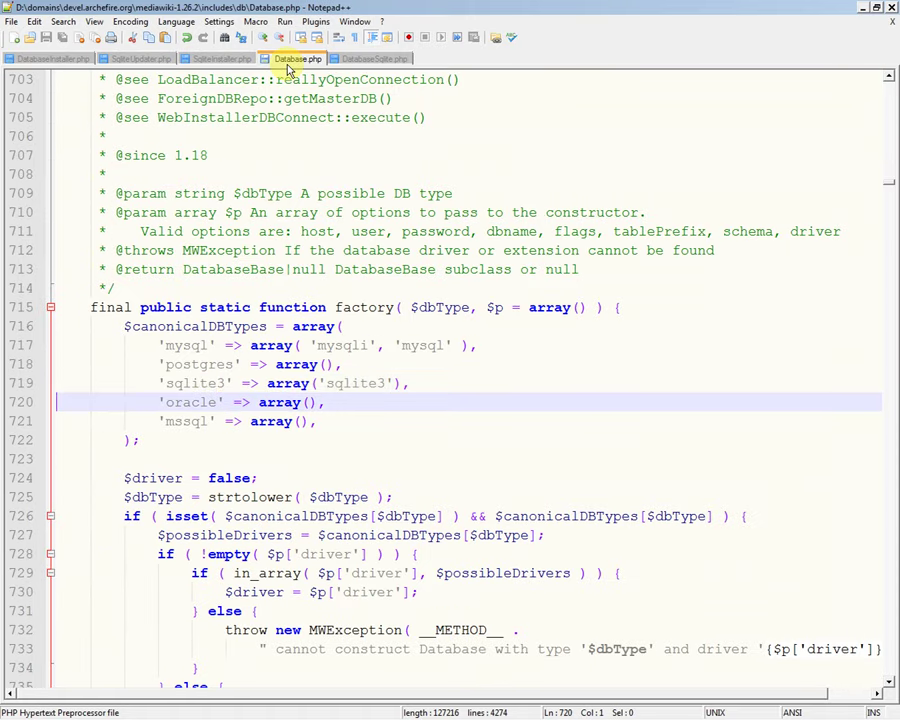
pyautogui.press('Up')
pyautogui.press('Right')
pyautogui.press('Right')
pyautogui.press('Right')
pyautogui.press('Right')
pyautogui.hotkey('ctrl', 'Right')
pyautogui.hotkey('ctrl', 'Right')
pyautogui.hotkey('ctrl', 'Right')
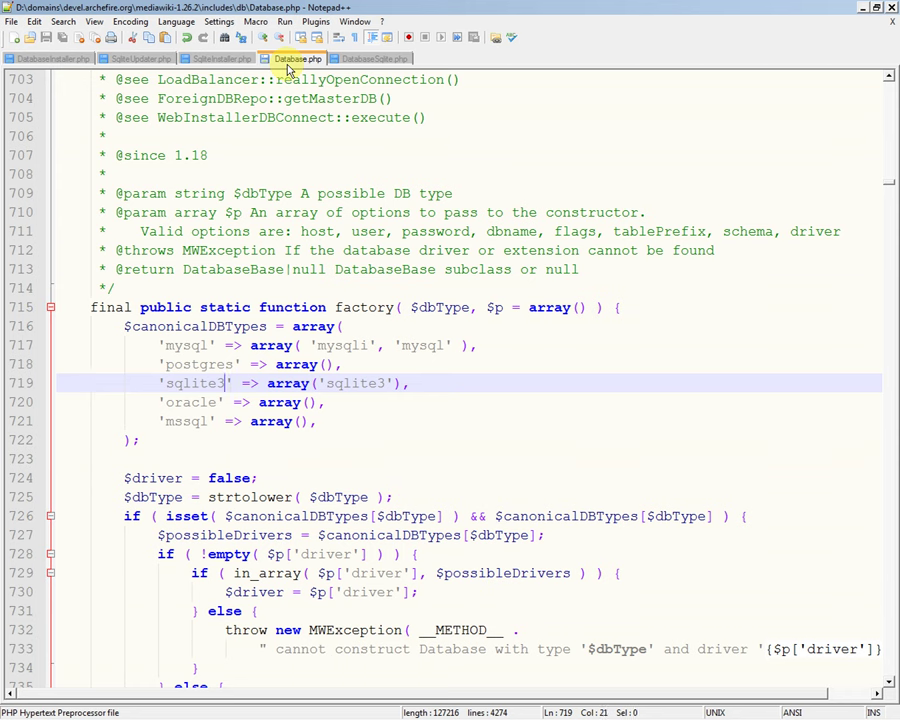
pyautogui.press('BackSpace')
pyautogui.hotkey('ctrl', 's')
# - Reload the installer page in Firefox to test the edited Database.php
pyautogui.hotkey('alt', 'Tab')
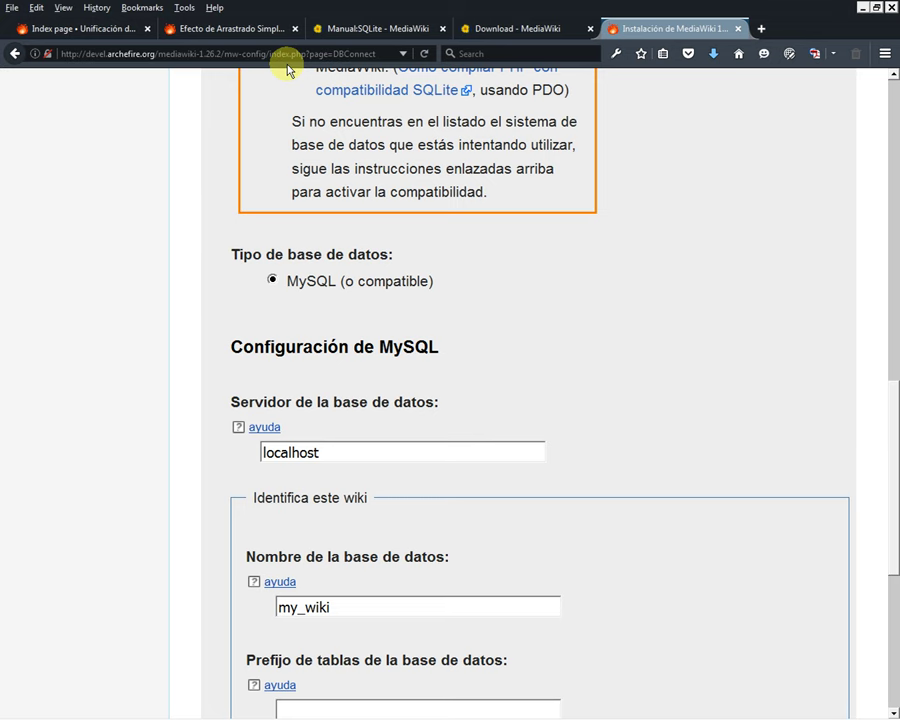
pyautogui.press('F5')
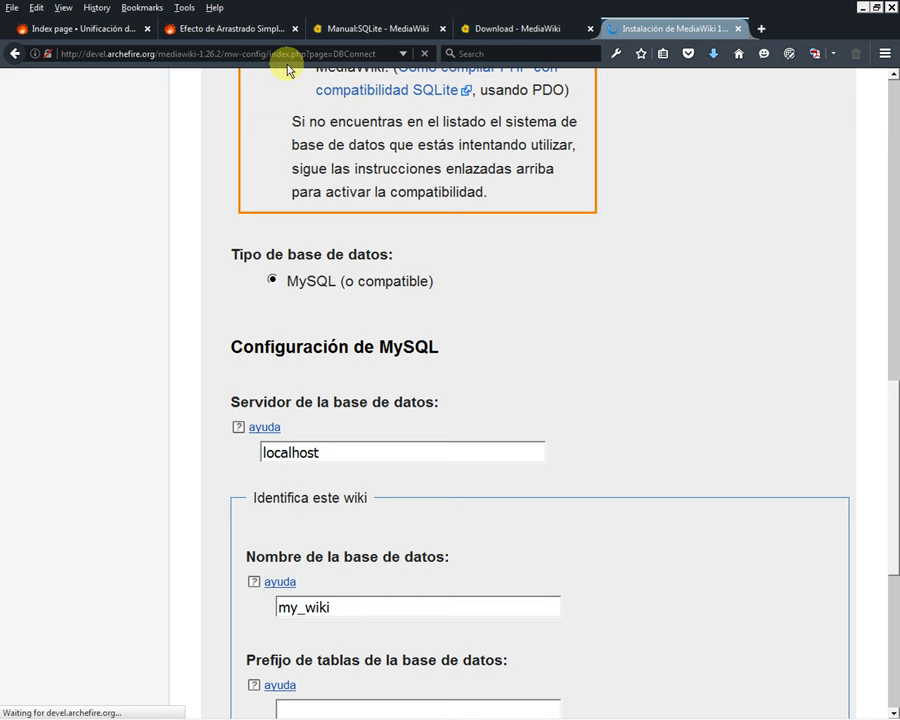
pyautogui.scroll(-8, 282, 235)
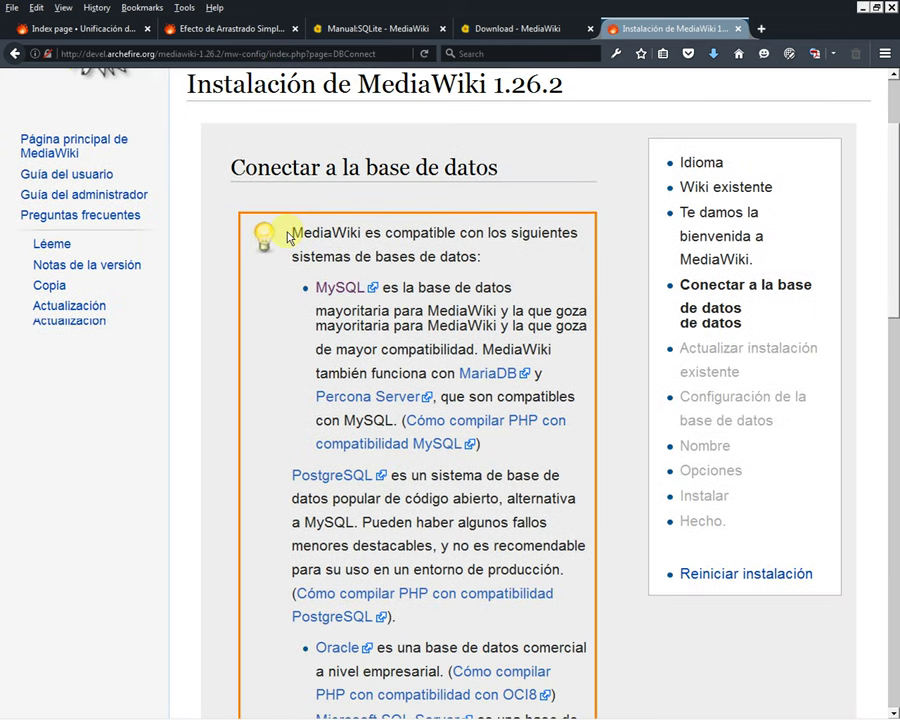
pyautogui.hotkey('alt', 'Tab')
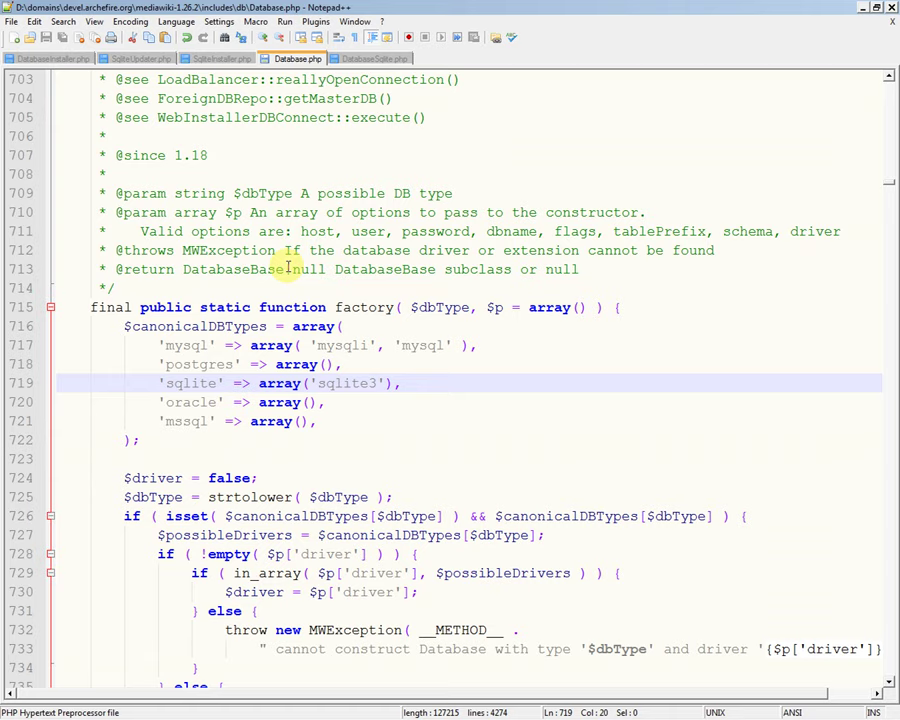
# - Retype the 3 so line 719's key reads 'sqlite3' again
pyautogui.write('3')
pyautogui.hotkey('alt', 'Tab')
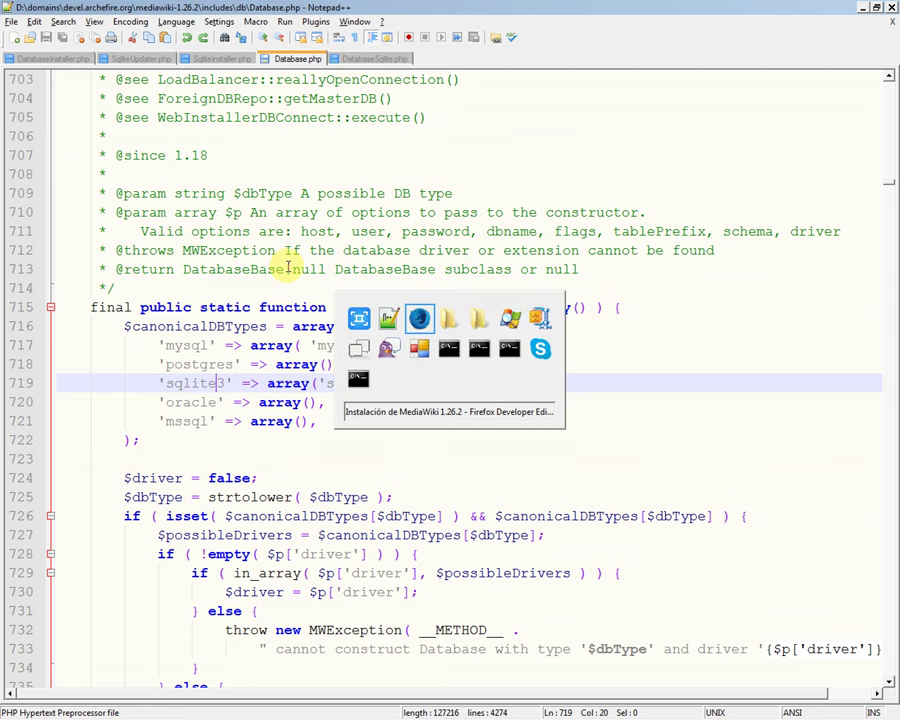
pyautogui.press('Escape')
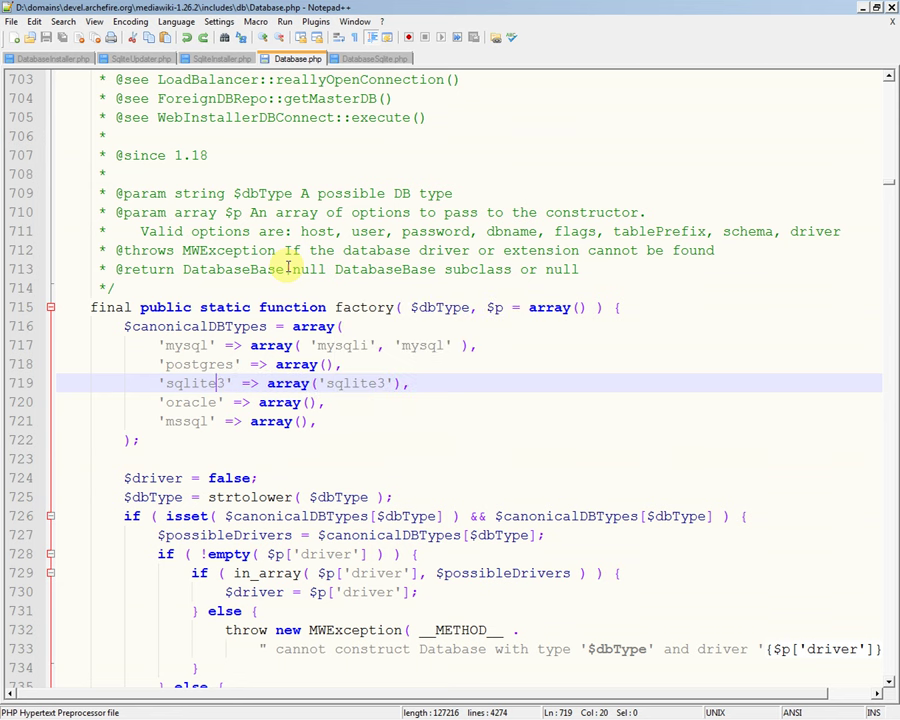
pyautogui.press('super')
pyautogui.press('Escape')
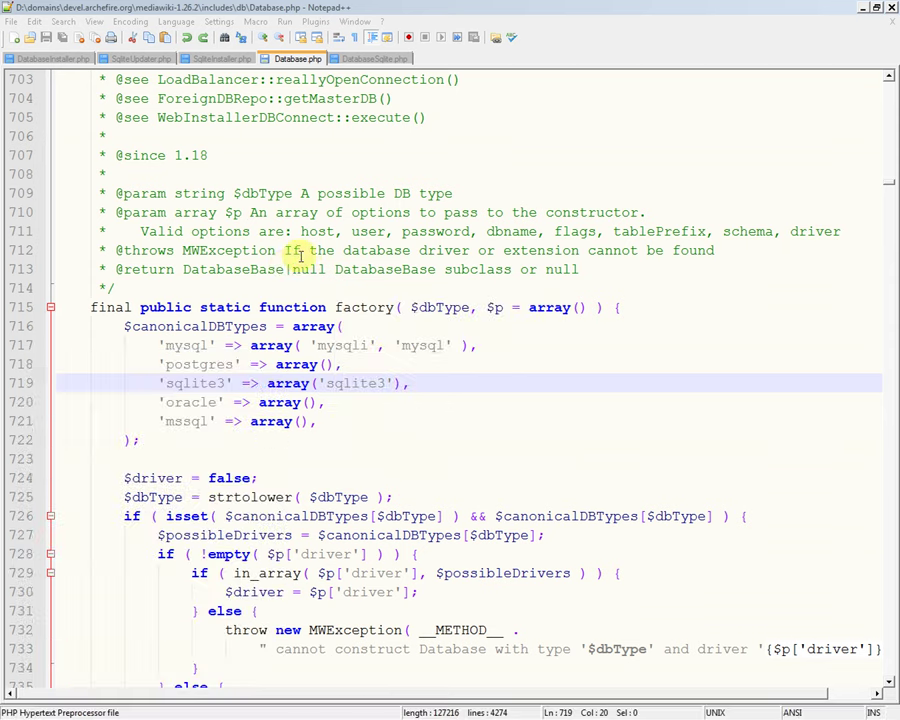
# - Search DatabaseSqlite.php for its Sqlite occurrences, starting near the newStandaloneInstance factory call
pyautogui.click(392, 60)
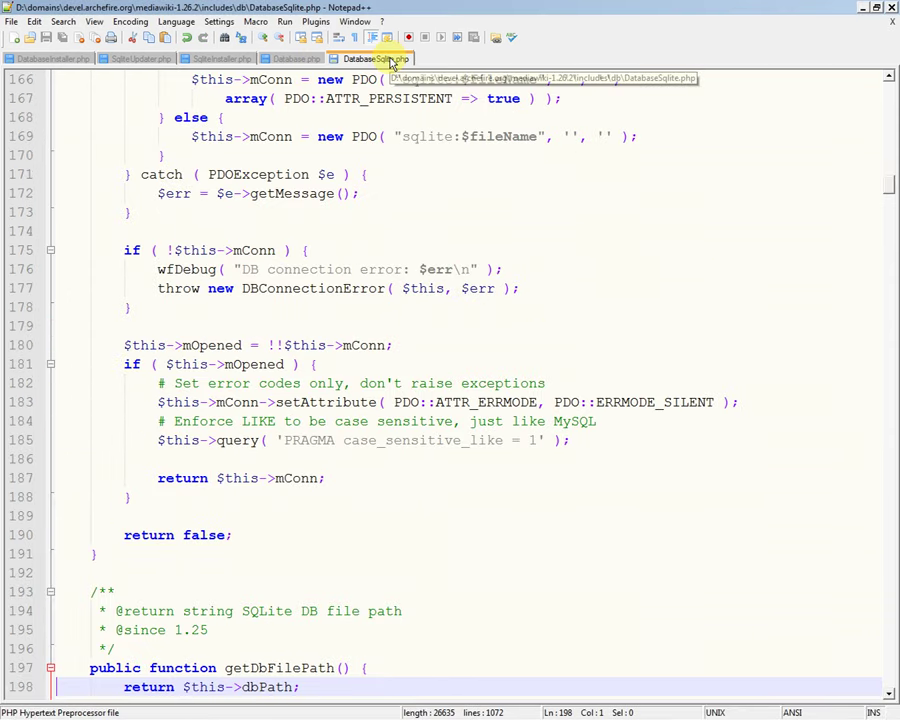
pyautogui.press('Down')
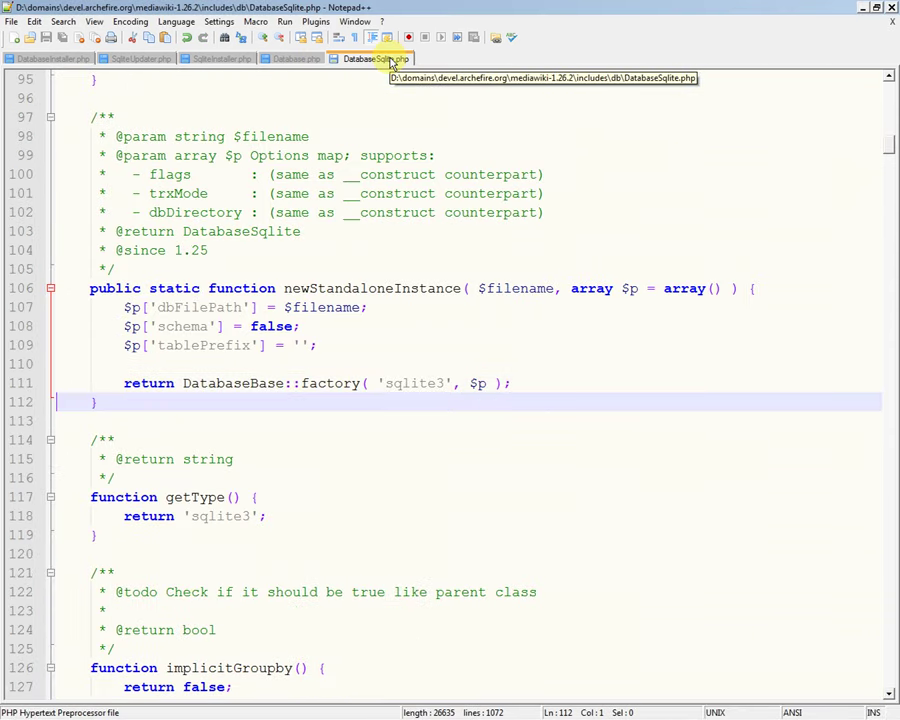
pyautogui.press('Up')
pyautogui.press('Up')
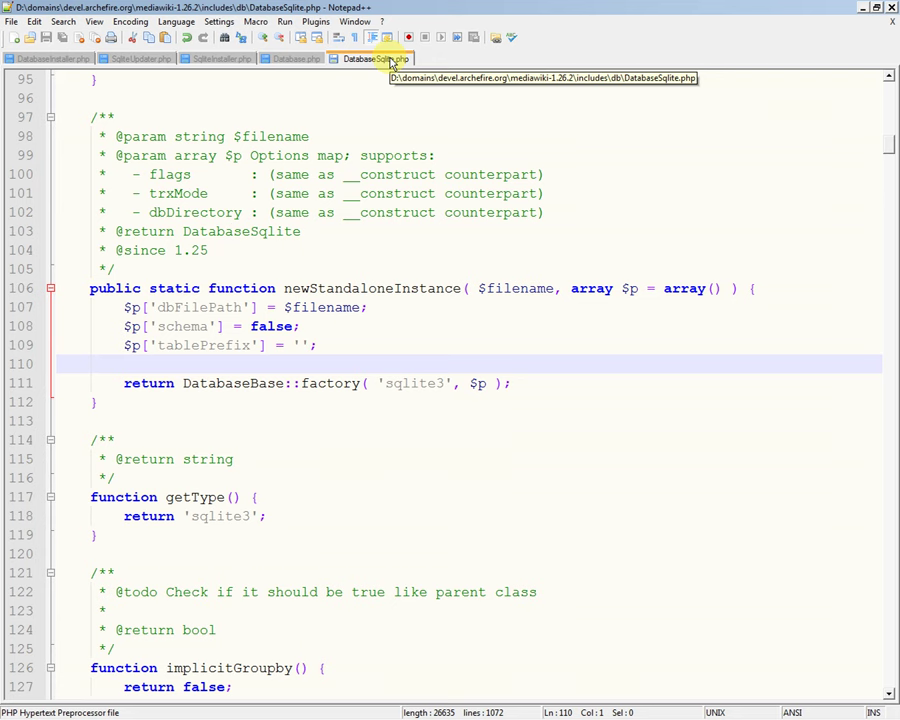
pyautogui.hotkey('ctrl', 'Home')
pyautogui.hotkey('ctrl', 'f')
pyautogui.press('Return')
pyautogui.press('Escape')
pyautogui.press('F3')
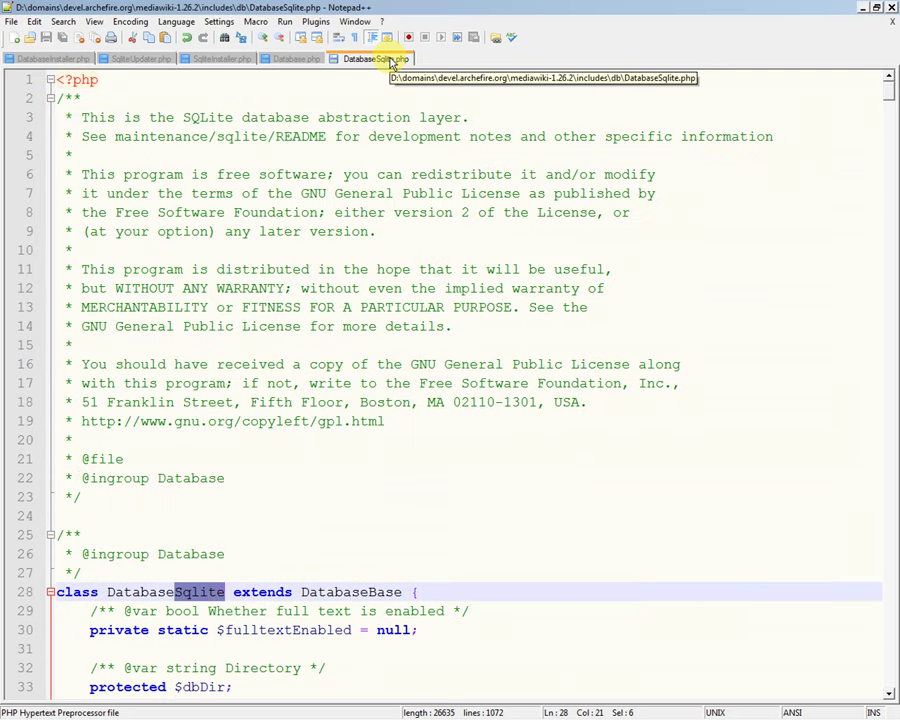
pyautogui.press('F3')
pyautogui.press('F3')
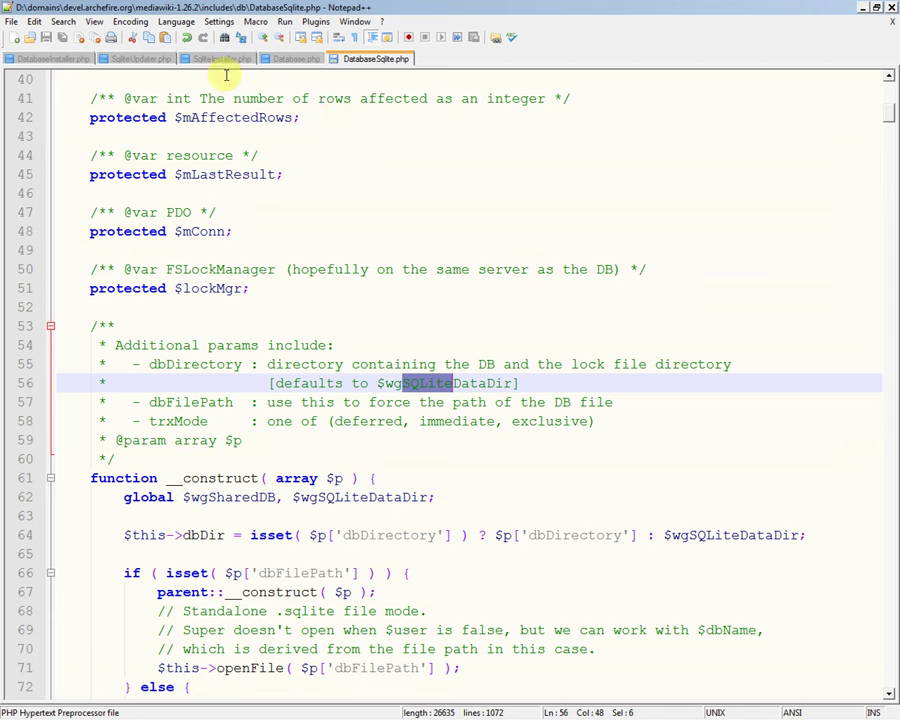
# - Remove the 'pdo_' prefix so SqliteInstaller.php's line 48 checks 'sqlite3'
pyautogui.click(220, 59)
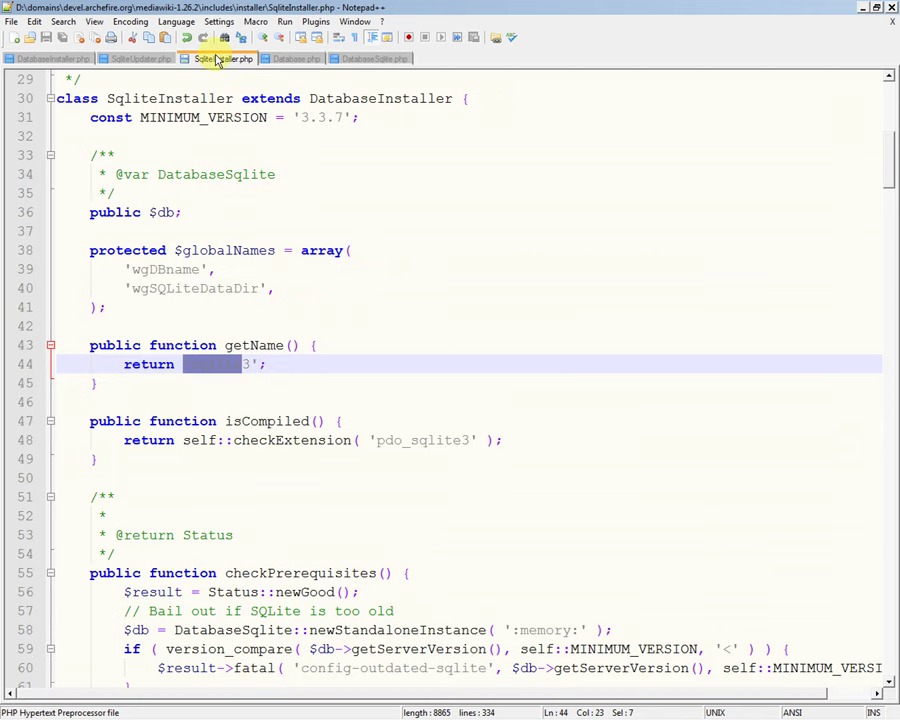
pyautogui.press('Down')
pyautogui.press('Down')
pyautogui.press('Down')
pyautogui.press('Down')
pyautogui.press('Right')
pyautogui.press('Right')
pyautogui.press('Right')
pyautogui.press('Right')
pyautogui.press('Right')
pyautogui.press('Right')
pyautogui.press('Right')
pyautogui.press('Right')
pyautogui.press('Right')
pyautogui.press('Right')
pyautogui.press('Right')
pyautogui.press('Right')
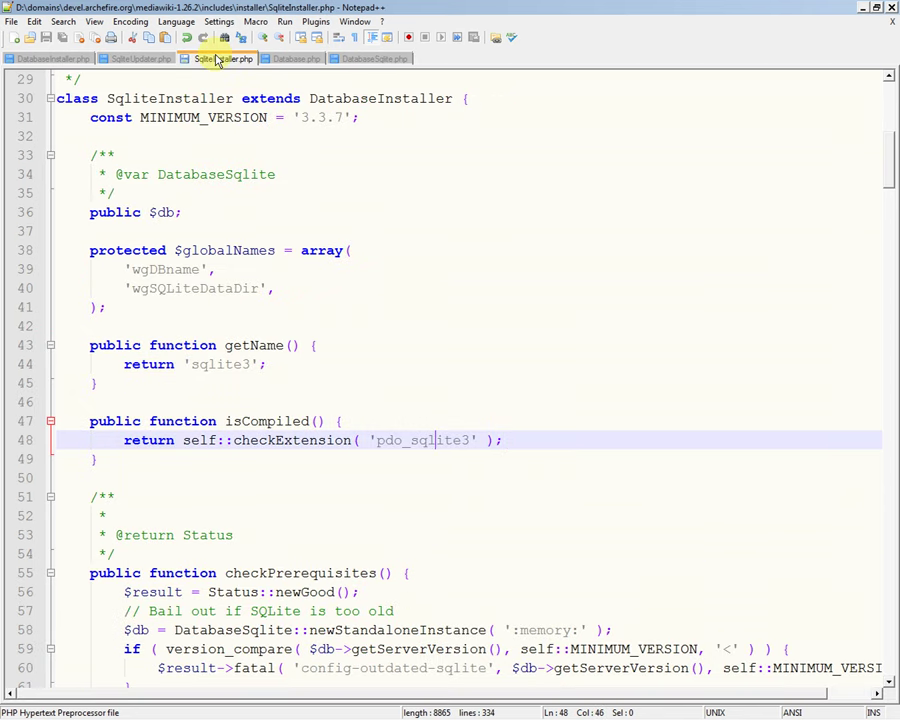
pyautogui.press('Left')
pyautogui.press('Left')
pyautogui.press('Left')
pyautogui.press('BackSpace')
pyautogui.press('BackSpace')
pyautogui.press('BackSpace')
pyautogui.press('BackSpace')
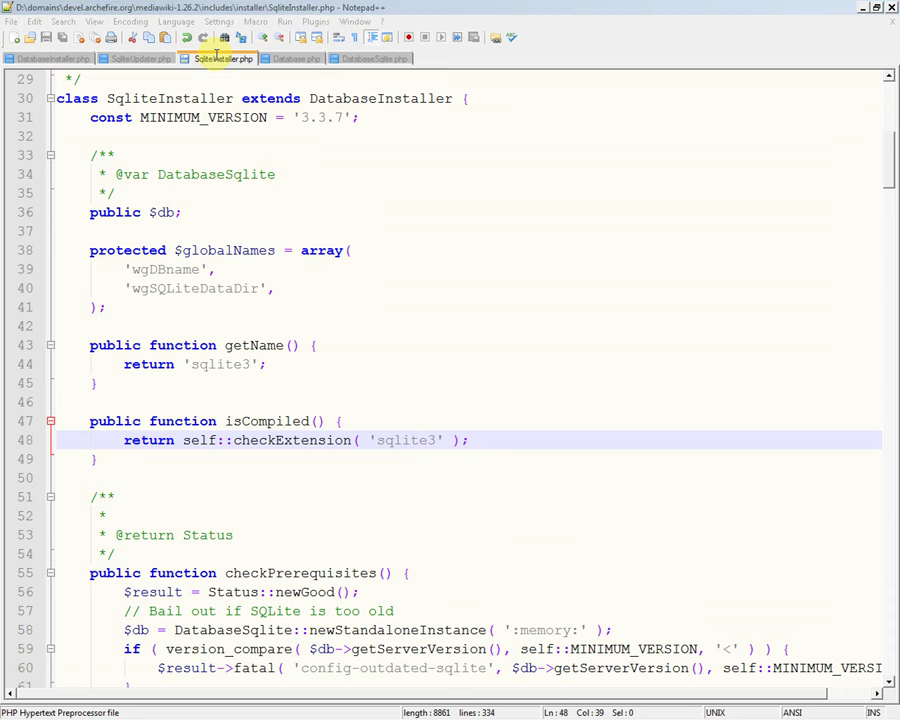
# - Check the installer's database type list, which now shows <config-type-sqlite3>
pyautogui.hotkey('alt', 'Tab')
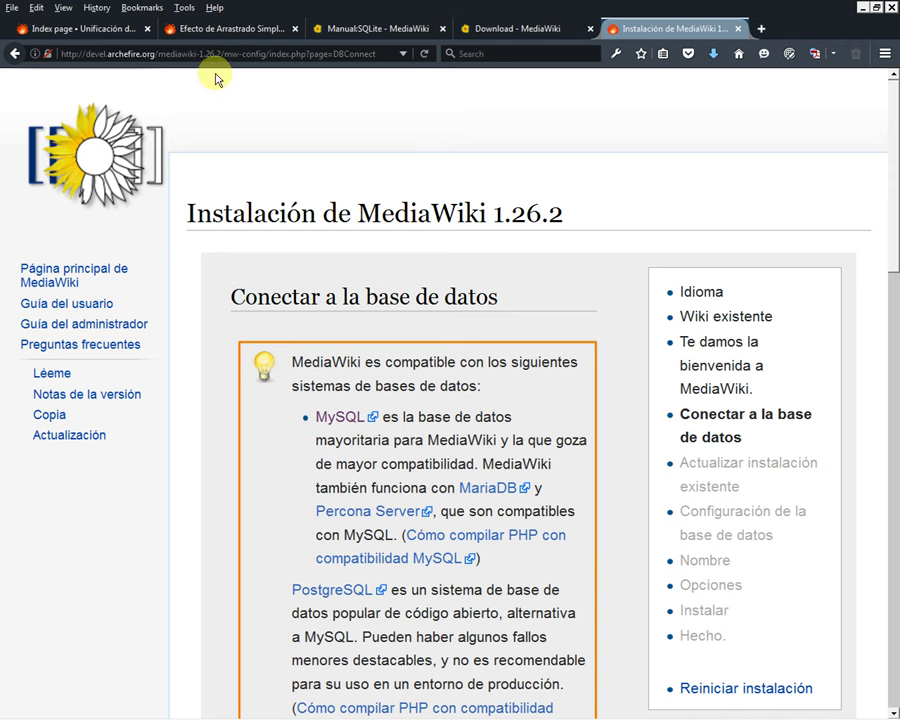
pyautogui.scroll(-10, 215, 307)
pyautogui.scroll(3, 215, 307)
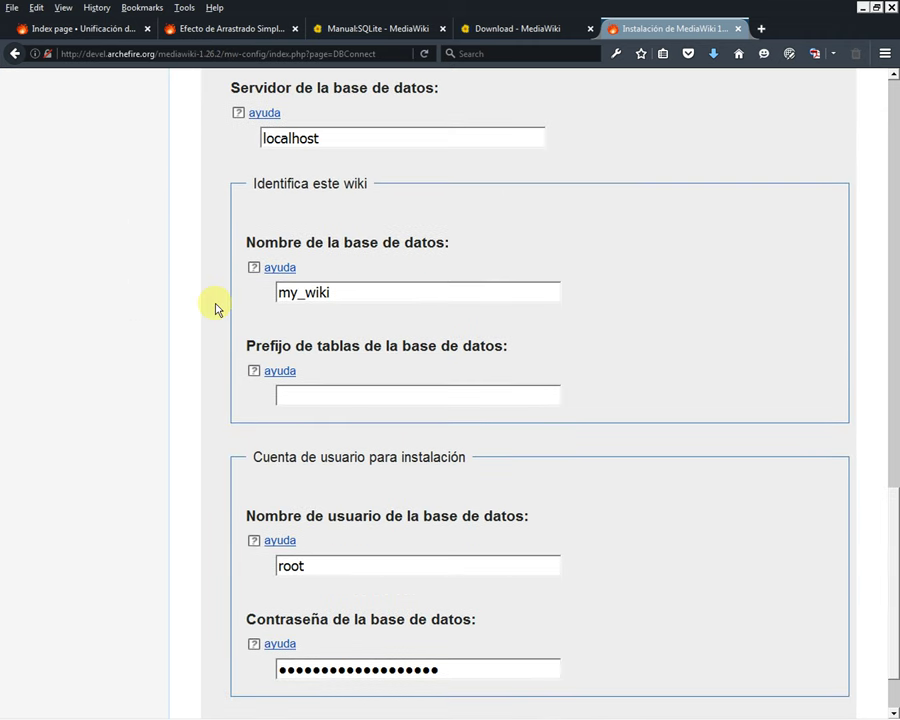
pyautogui.scroll(2, 215, 307)
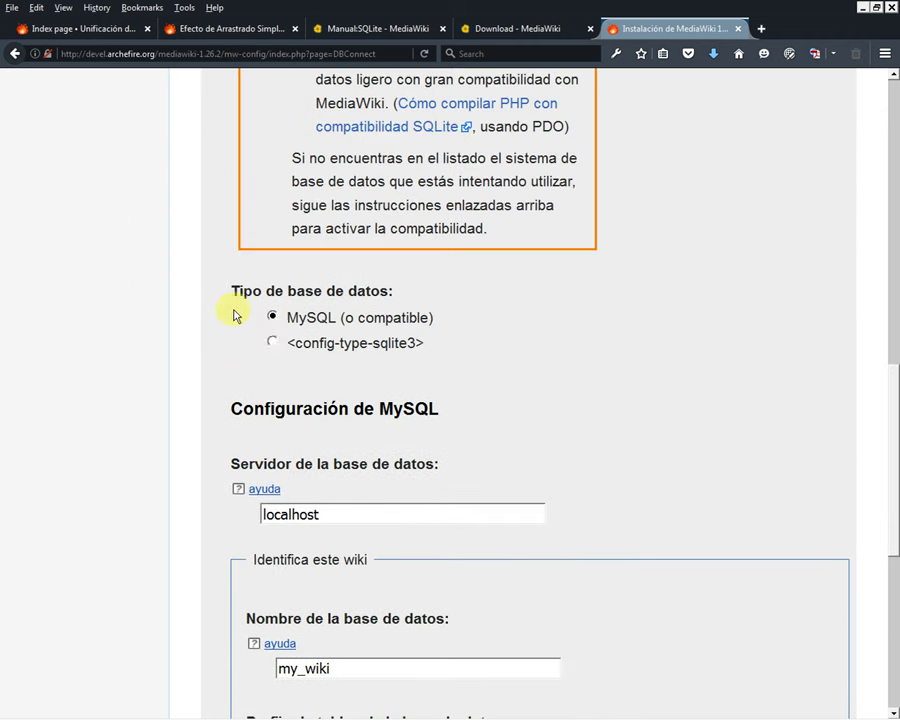
pyautogui.hotkey('alt', 'Tab')
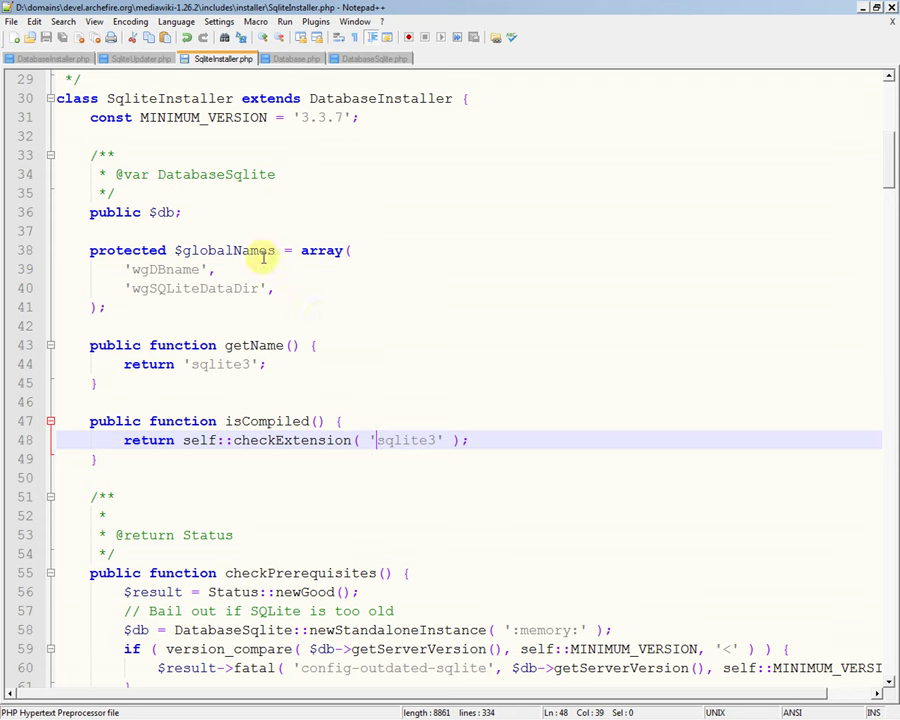
# - Step through the remaining sqlite occurrences in the current file
pyautogui.press('F3')
pyautogui.press('F3')
pyautogui.press('F3')
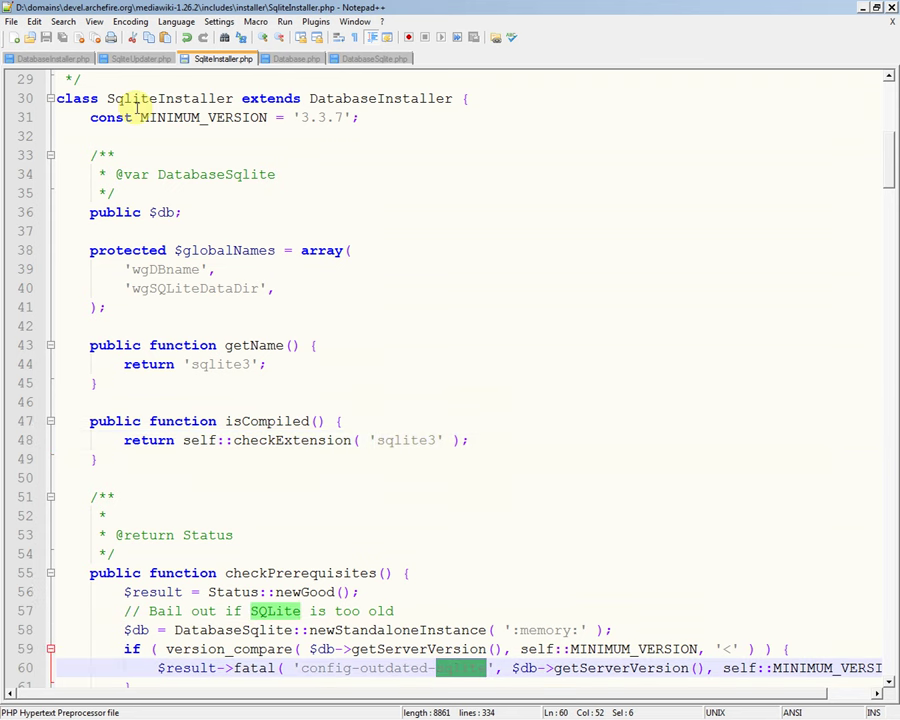
pyautogui.press('F3')
pyautogui.press('F3')
pyautogui.press('F3')
pyautogui.press('F3')
pyautogui.press('F3')
pyautogui.press('F3')
pyautogui.press('F3')
pyautogui.press('F3')
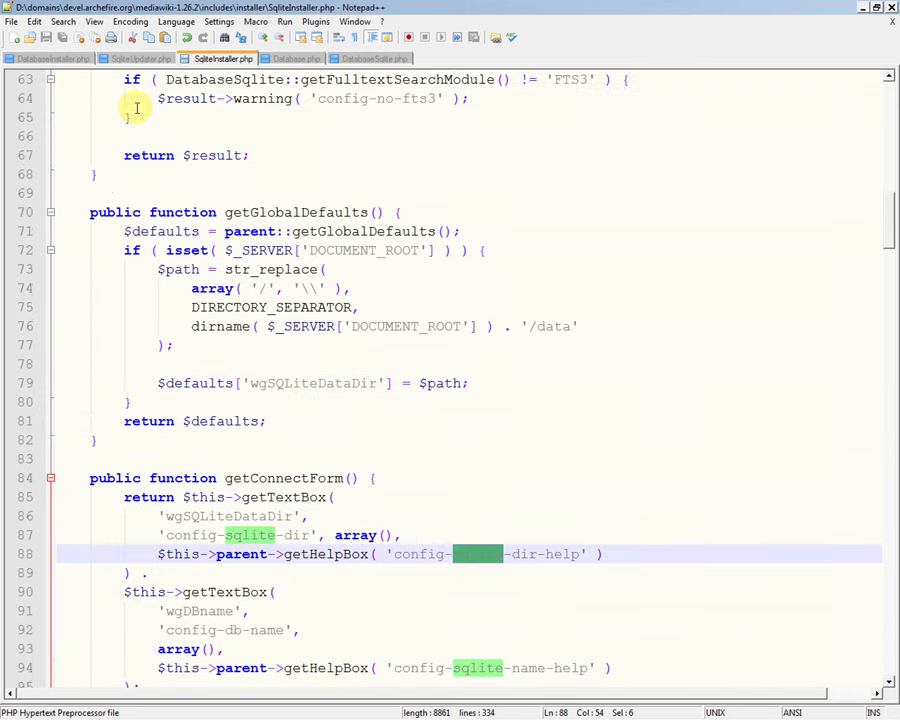
pyautogui.press('F3')
pyautogui.press('F3')
pyautogui.press('F3')
pyautogui.press('F3')
pyautogui.press('F3')
pyautogui.press('F3')
pyautogui.press('F3')
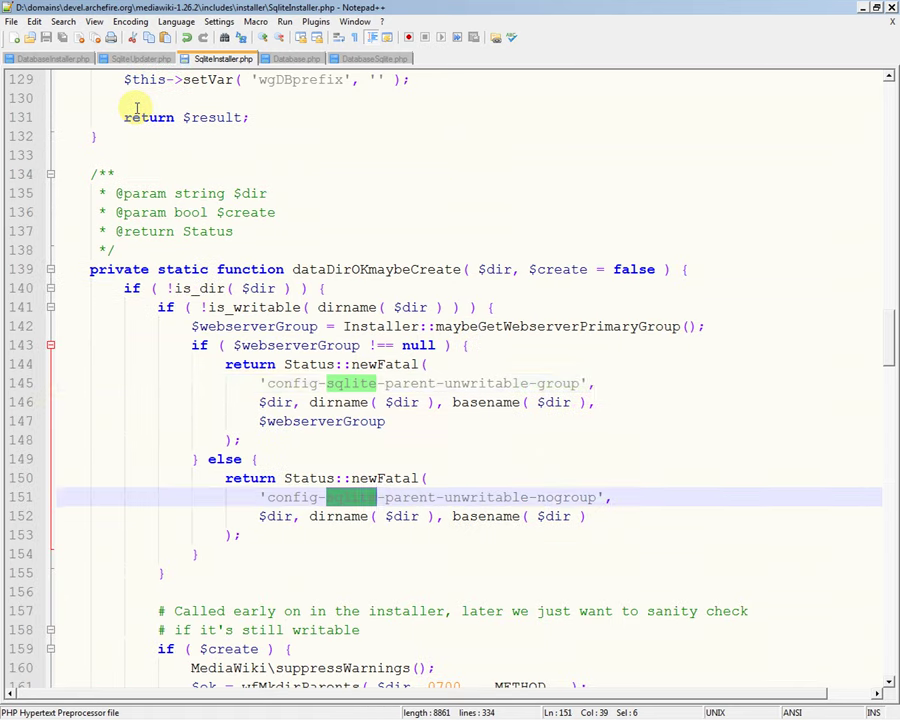
pyautogui.press('F3')
pyautogui.press('F3')
pyautogui.press('F3')
pyautogui.press('F3')
pyautogui.press('F3')
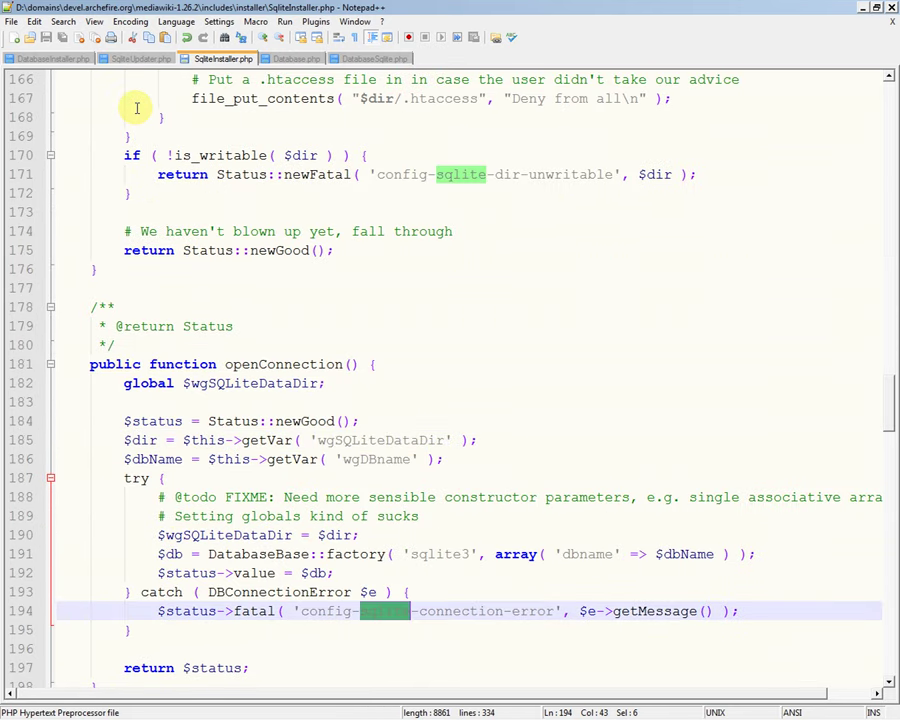
# - Return to Database.php's factory() type list and bring up the Windows Run prompt for agentransack
pyautogui.click(279, 57)
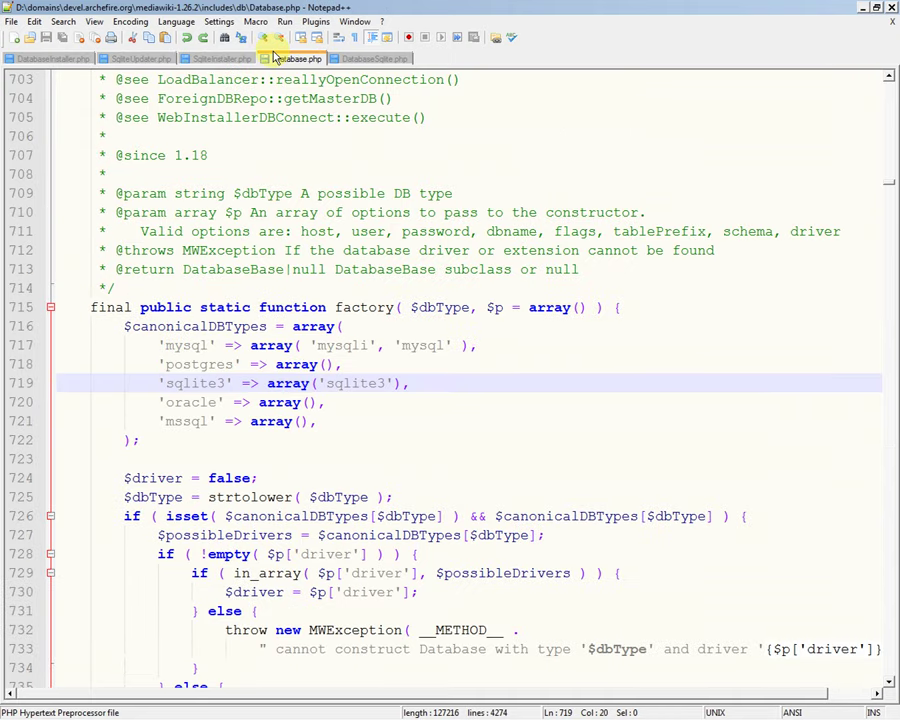
pyautogui.hotkey('alt', 'Tab')
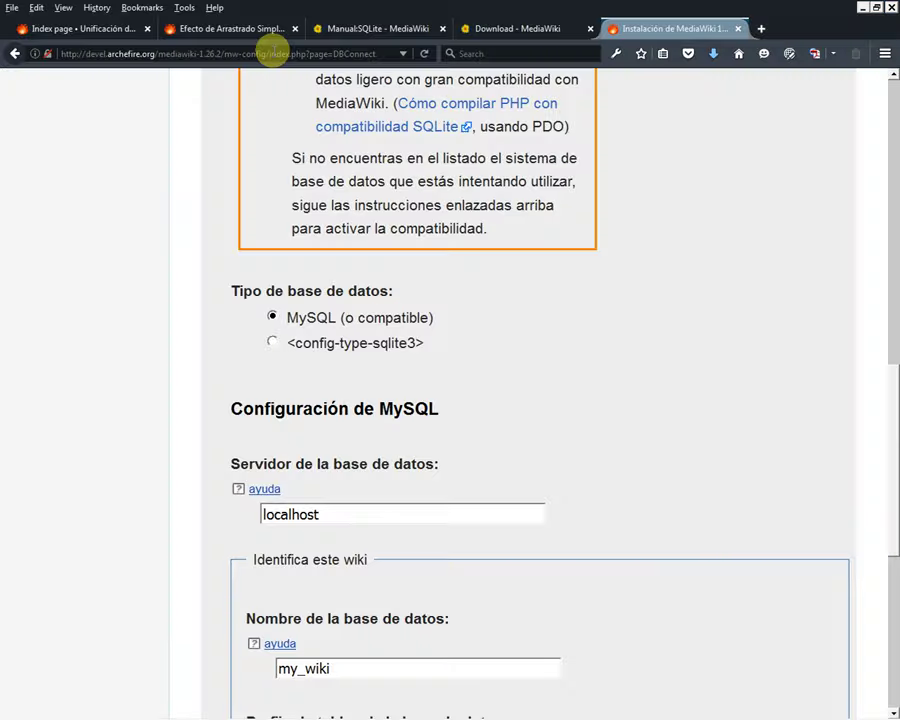
pyautogui.hotkey('alt', 'Tab')
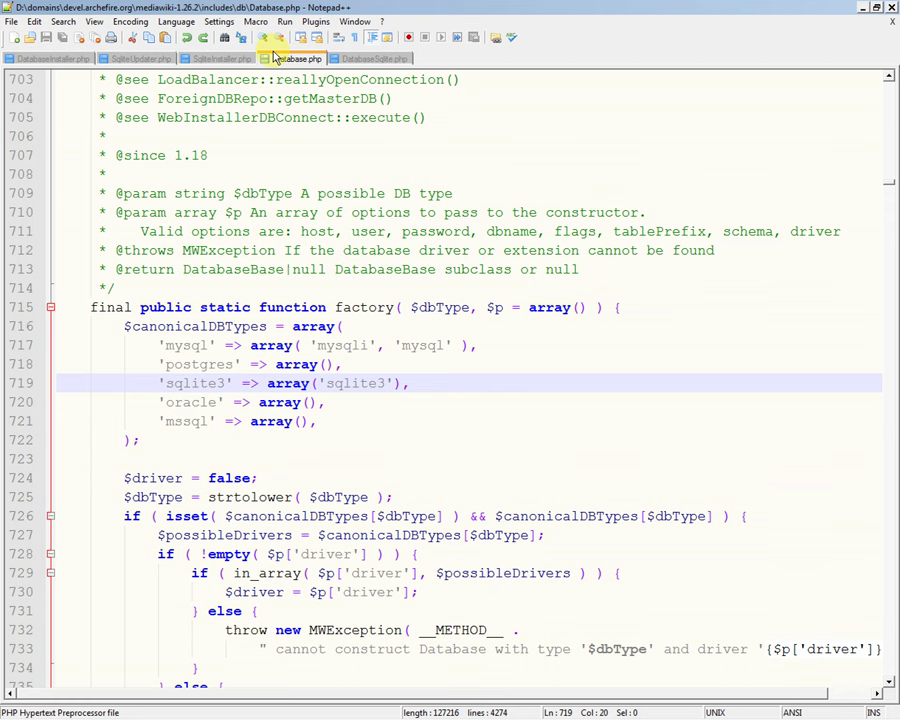
pyautogui.press('Down')
pyautogui.press('Down')
pyautogui.press('Down')
pyautogui.press('Down')
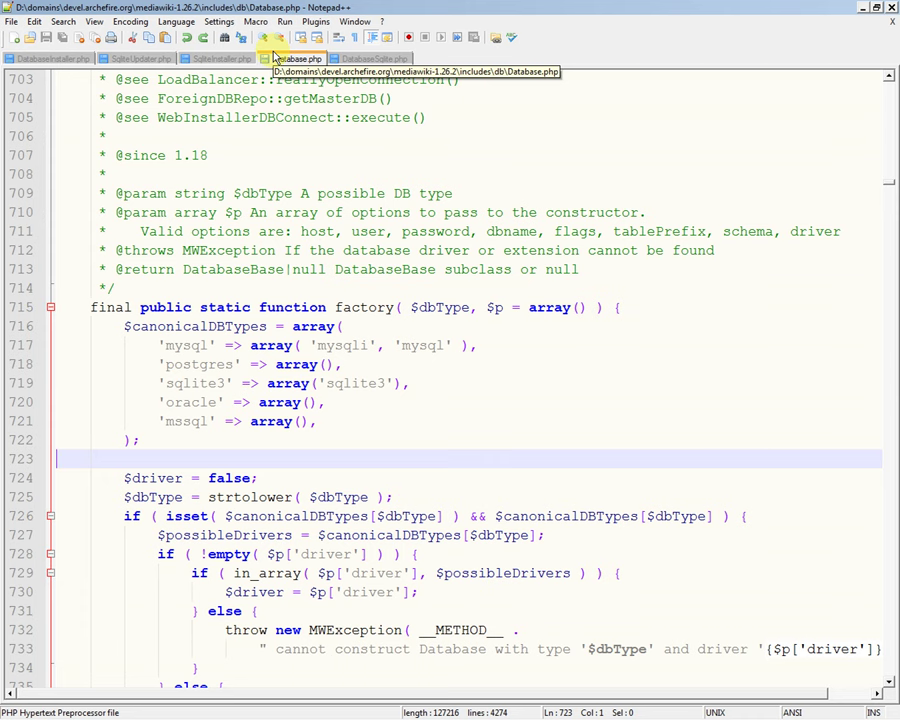
pyautogui.scroll(-4, 275, 357)
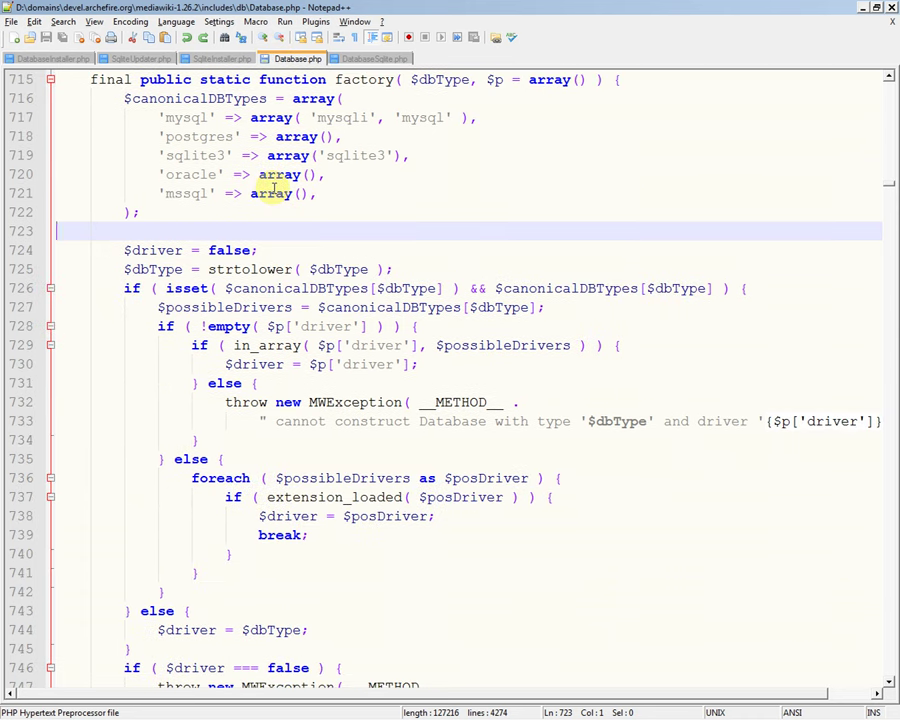
pyautogui.press('super+r')
# - Launch Agent Ransack and set its search location to the mediawiki-1.26.2 folder path
pyautogui.write('agentransack')
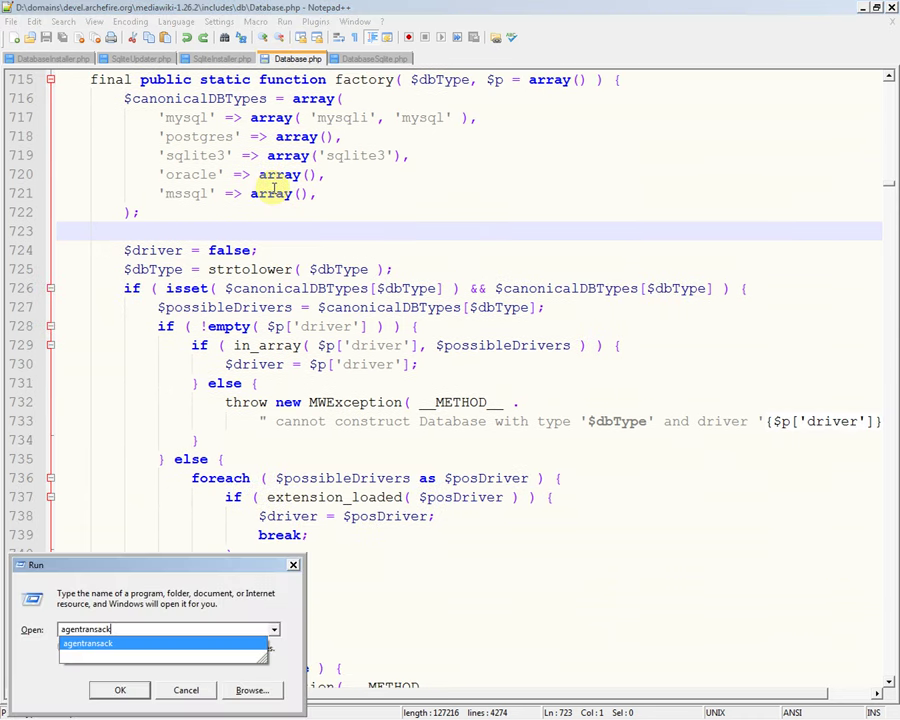
pyautogui.press('Return')
pyautogui.hotkey('alt', 'Tab')
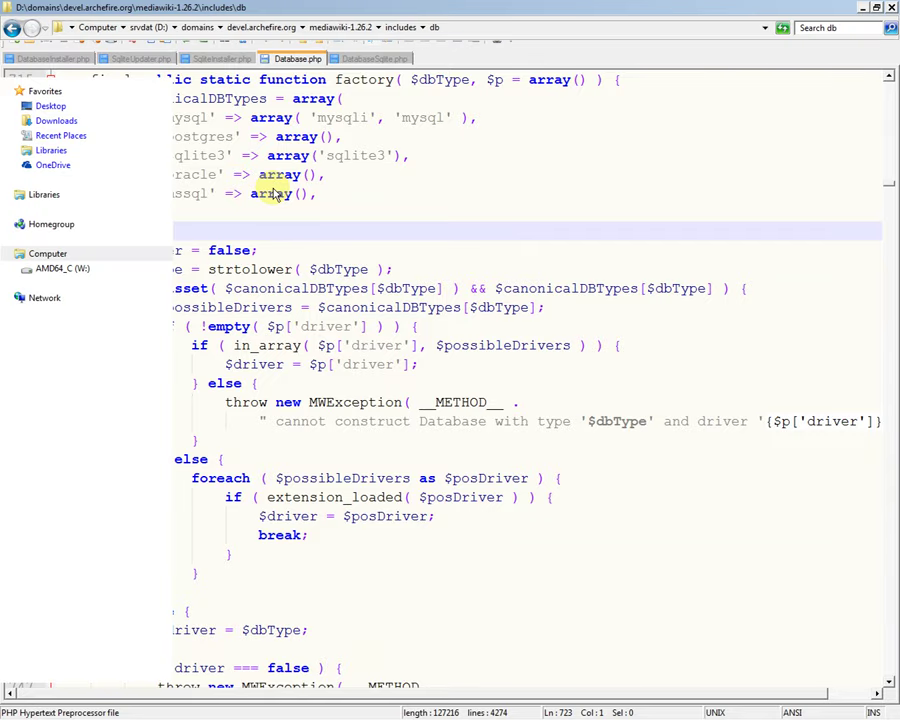
pyautogui.hotkey('alt', 'Tab')
pyautogui.hotkey('alt', 'Tab')
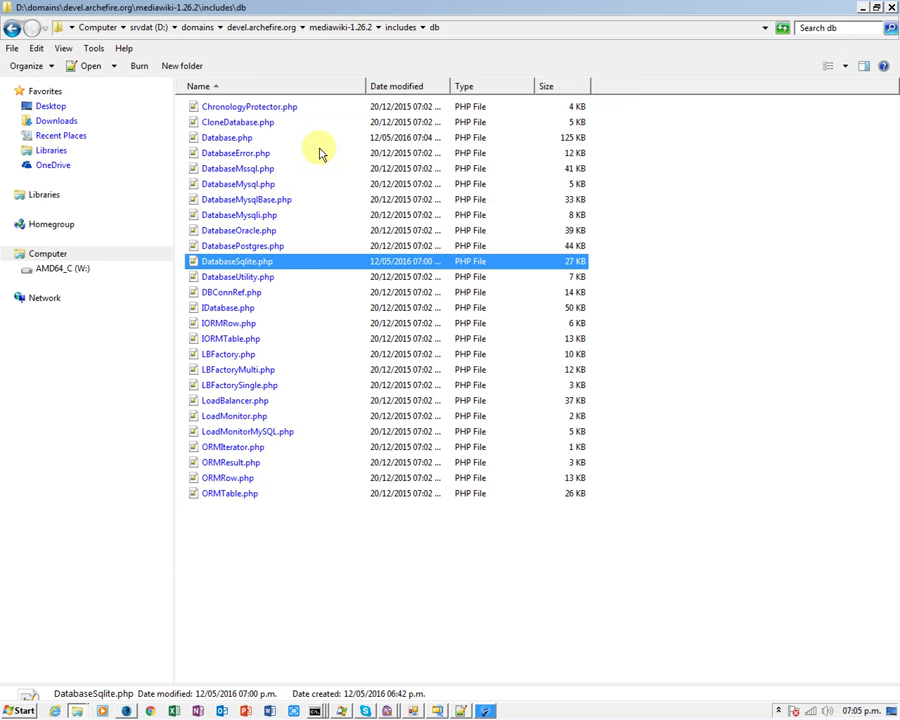
pyautogui.hotkey('alt', 'Up')
pyautogui.click(484, 27)
pyautogui.hotkey('ctrl', 'c')
pyautogui.hotkey('alt', 'Tab')
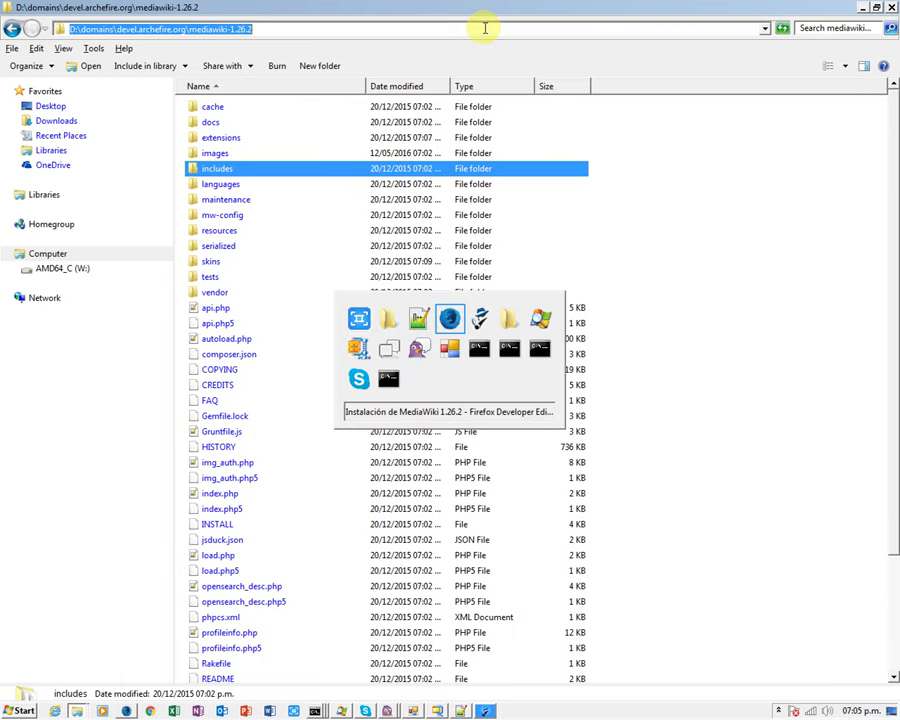
pyautogui.hotkey('alt', 'Tab')
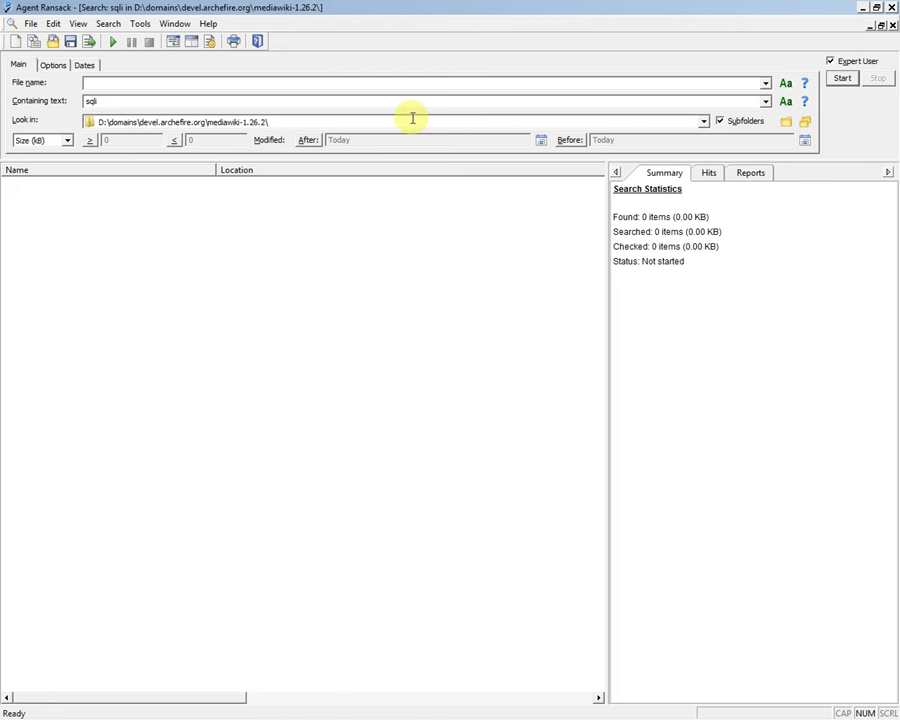
pyautogui.click(412, 118)
pyautogui.hotkey('ctrl', 'v')
# - Search for 'config-type-sqlite3', which matches nothing, then broaden the search to 'config-type'
pyautogui.click(412, 105)
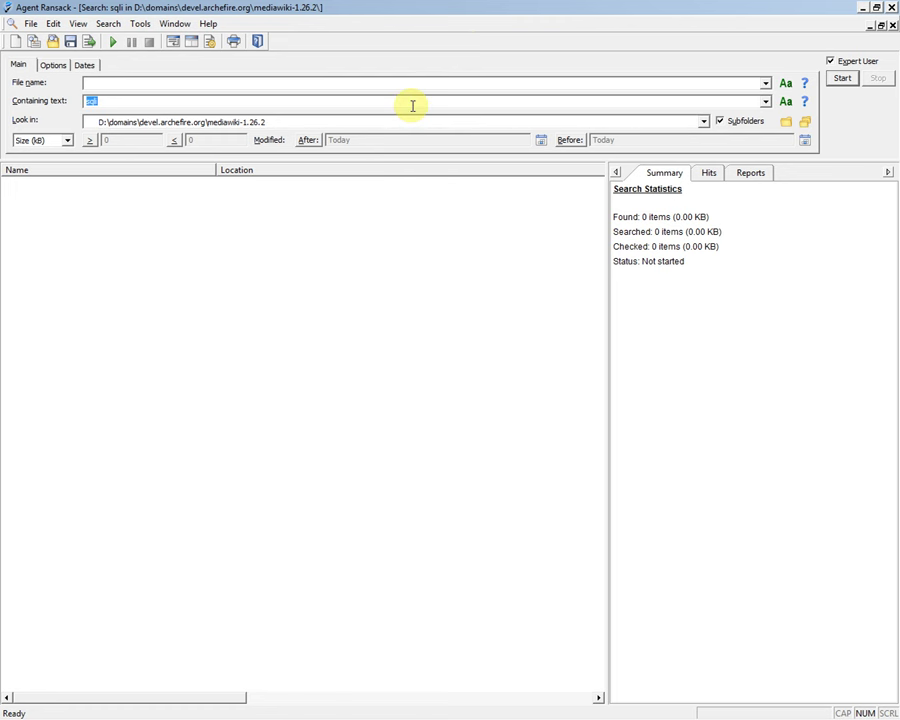
pyautogui.hotkey('alt', 'Tab')
pyautogui.hotkey('alt', 'Tab')
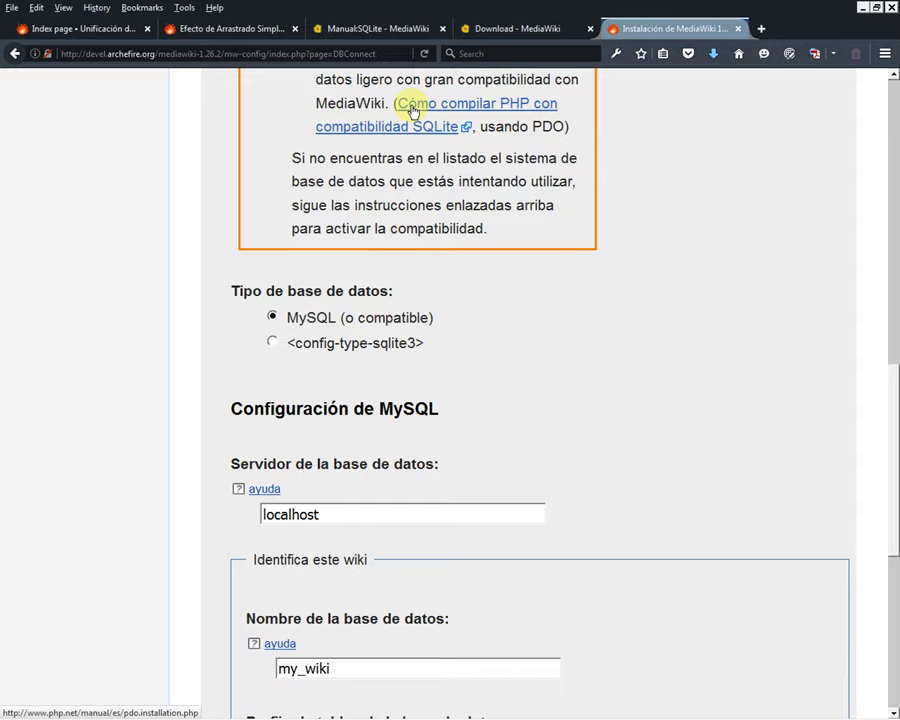
pyautogui.hotkey('alt', 'Tab')
pyautogui.write('config-')
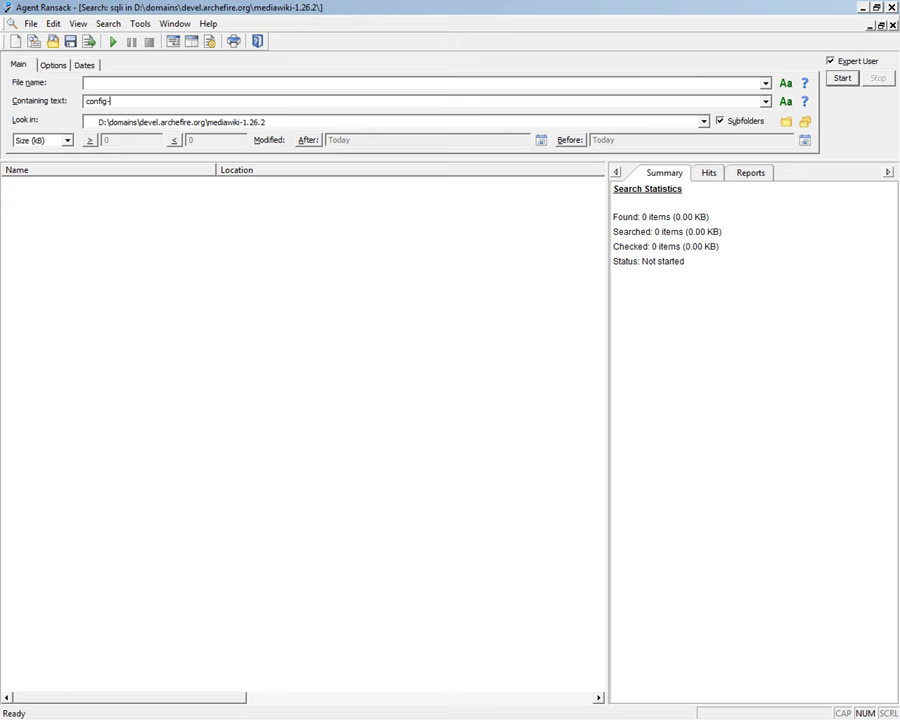
pyautogui.write('type-')
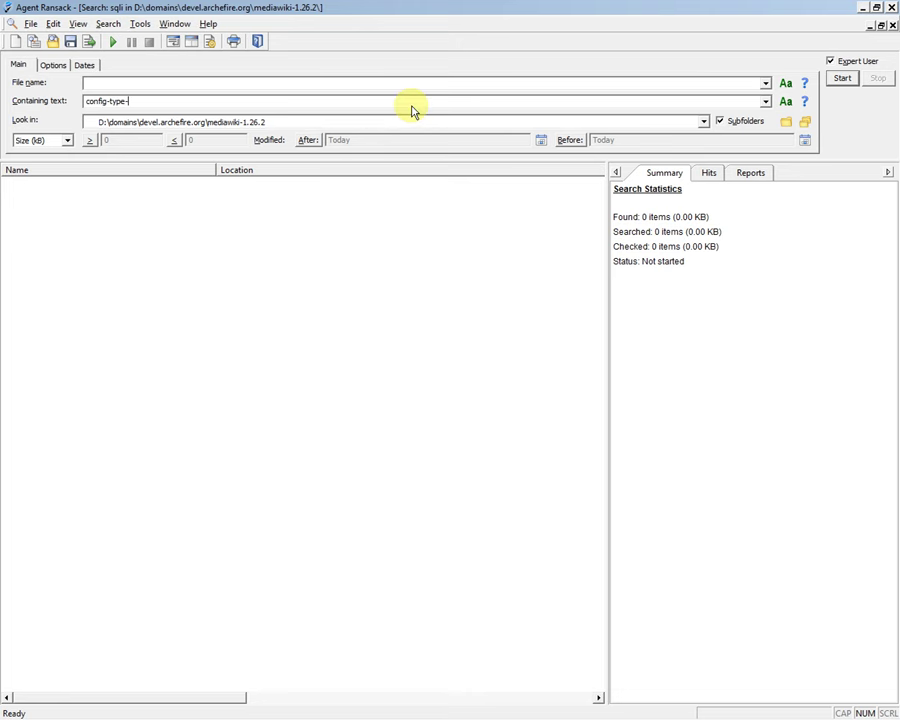
pyautogui.hotkey('alt', 'Tab')
pyautogui.hotkey('alt', 'Tab')
pyautogui.click(412, 105)
pyautogui.write('sqlite3')
pyautogui.hotkey('alt', 'Tab')
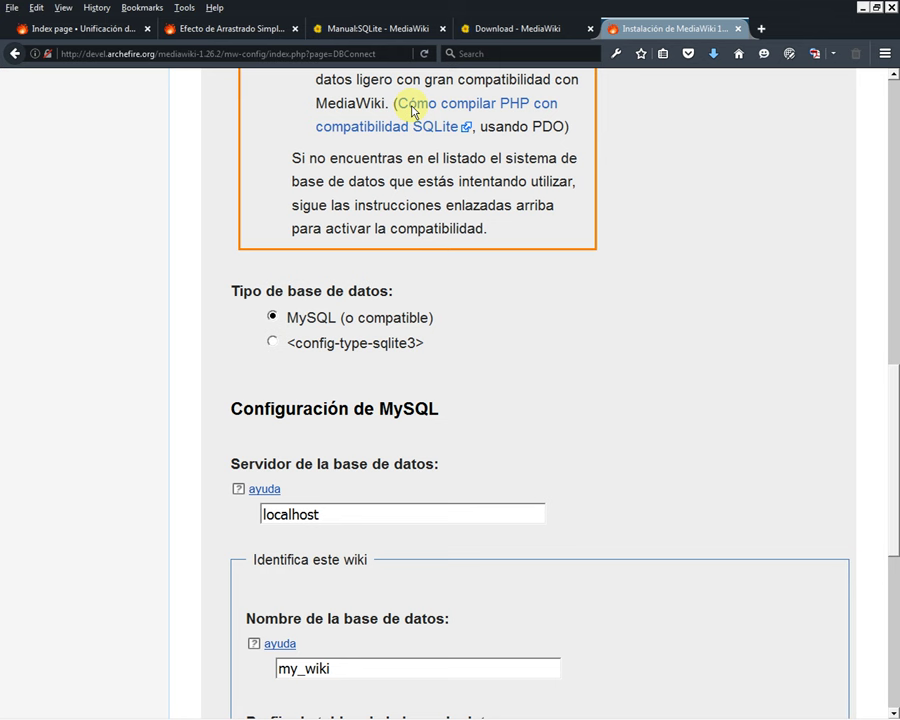
pyautogui.hotkey('alt', 'Tab')
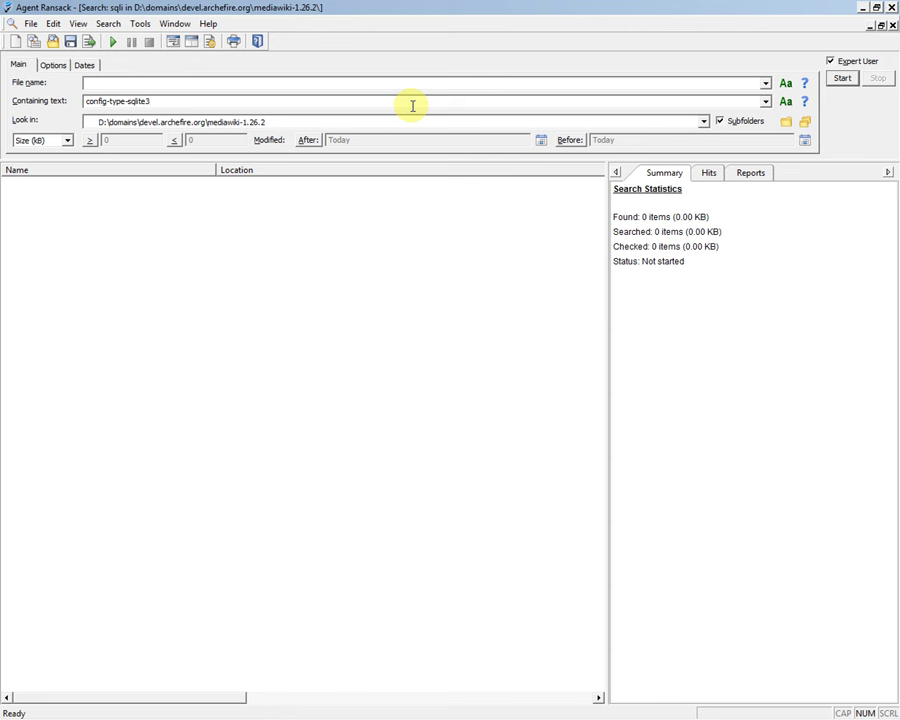
pyautogui.press('Return')
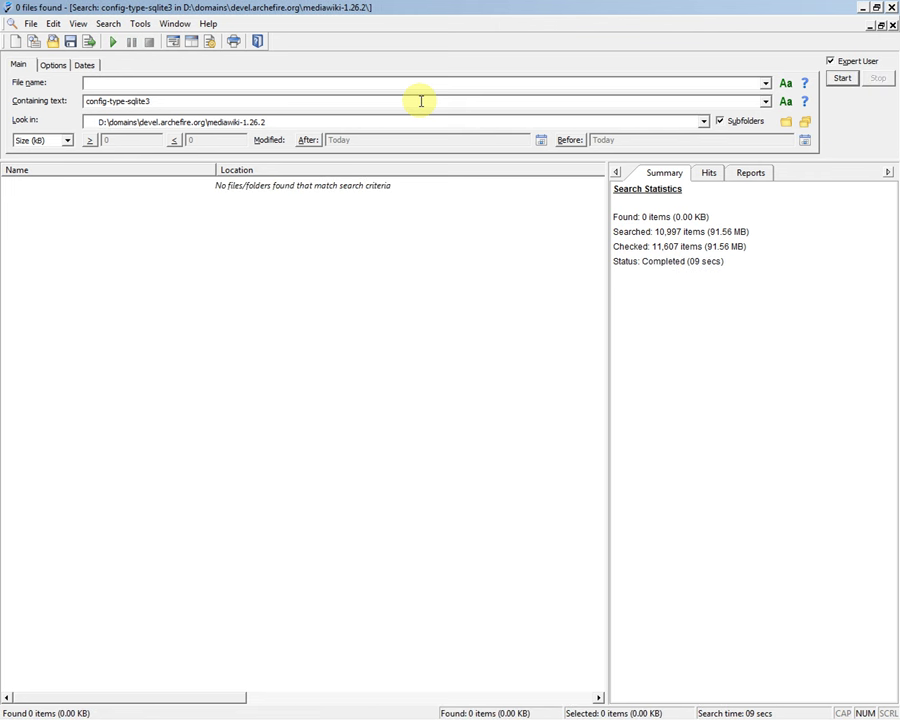
pyautogui.press('BackSpace')
pyautogui.press('BackSpace')
pyautogui.press('BackSpace')
pyautogui.press('BackSpace')
pyautogui.press('BackSpace')
pyautogui.press('BackSpace')
pyautogui.press('BackSpace')
pyautogui.press('BackSpace')
pyautogui.press('Return')
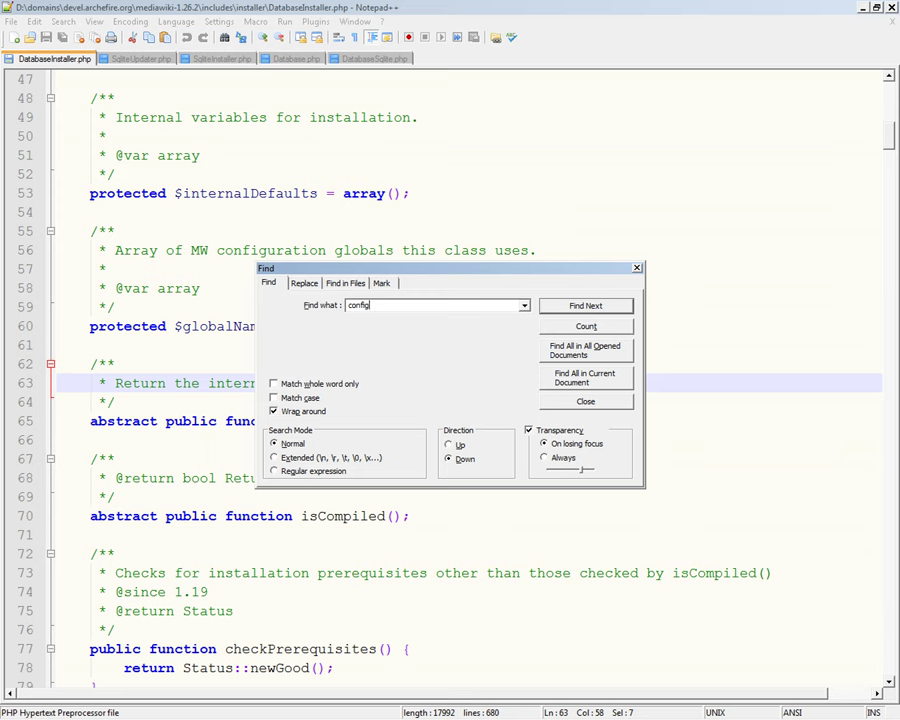
# - Find 'config-type' in DatabaseInstaller.php and step to the message-key string on line 368
pyautogui.write('-type')
pyautogui.press('Return')
pyautogui.press('Escape')
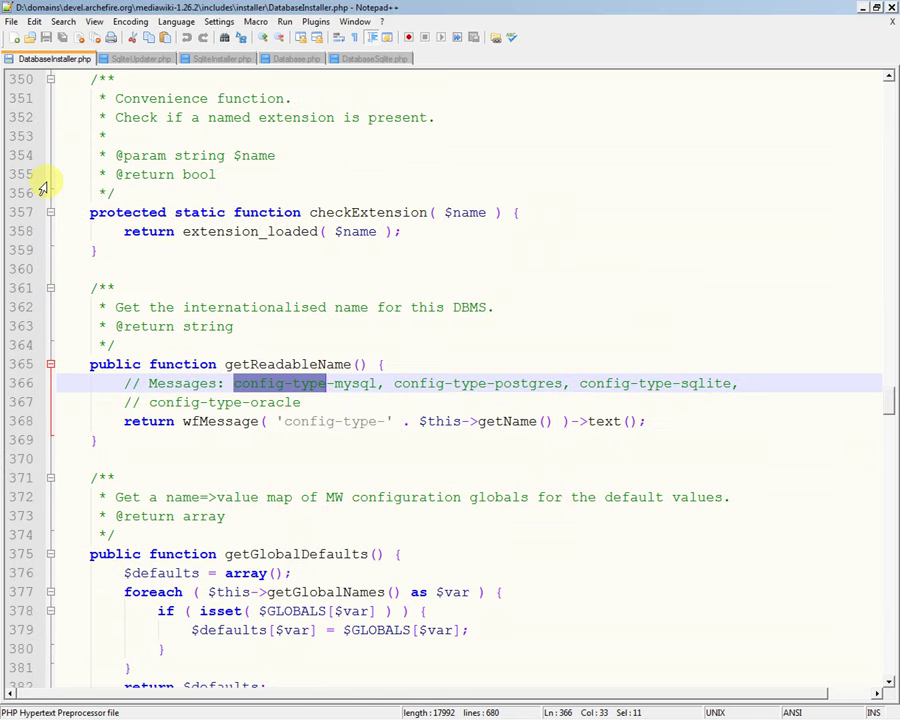
pyautogui.press('F3')
pyautogui.press('F3')
pyautogui.press('F3')
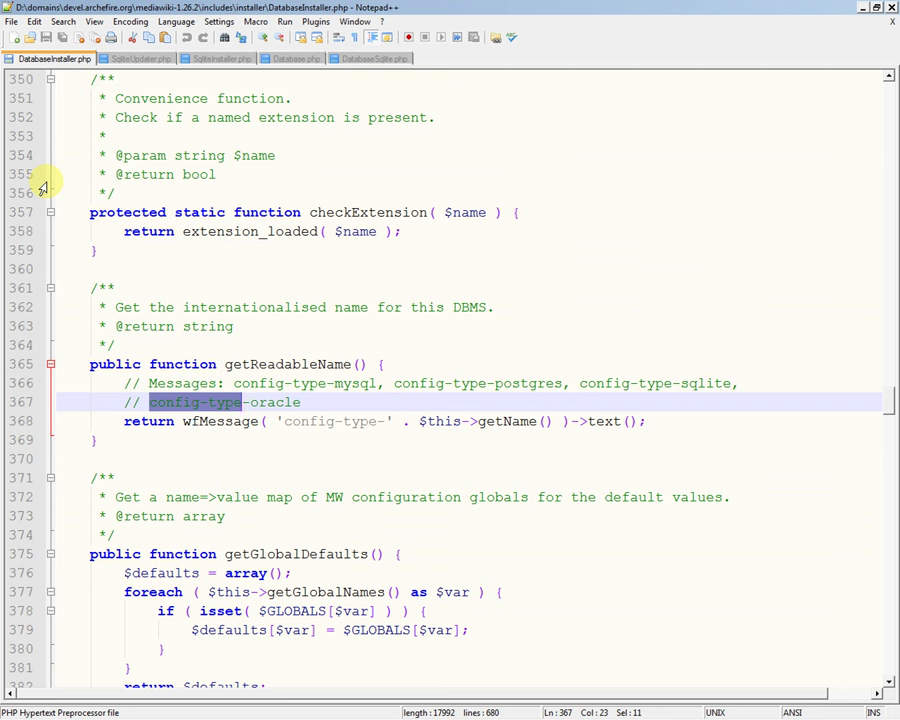
pyautogui.press('F3')
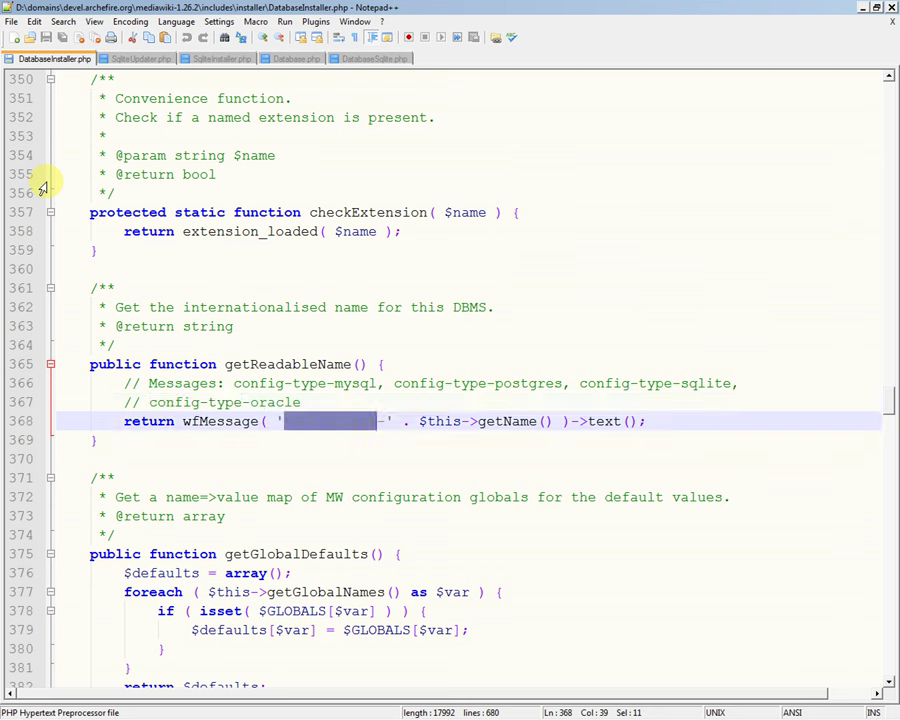
pyautogui.hotkey('alt', 'Tab')
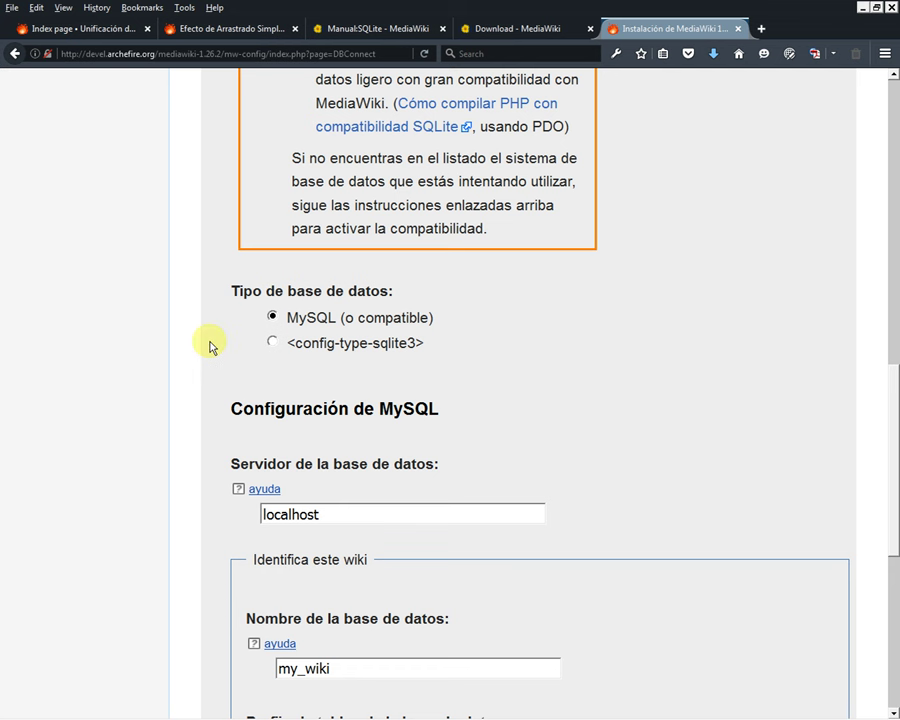
# - Choose SQLite with data directory D:\data_web2.0\devel.no-ip.org\wiki and continue
pyautogui.click(352, 343)
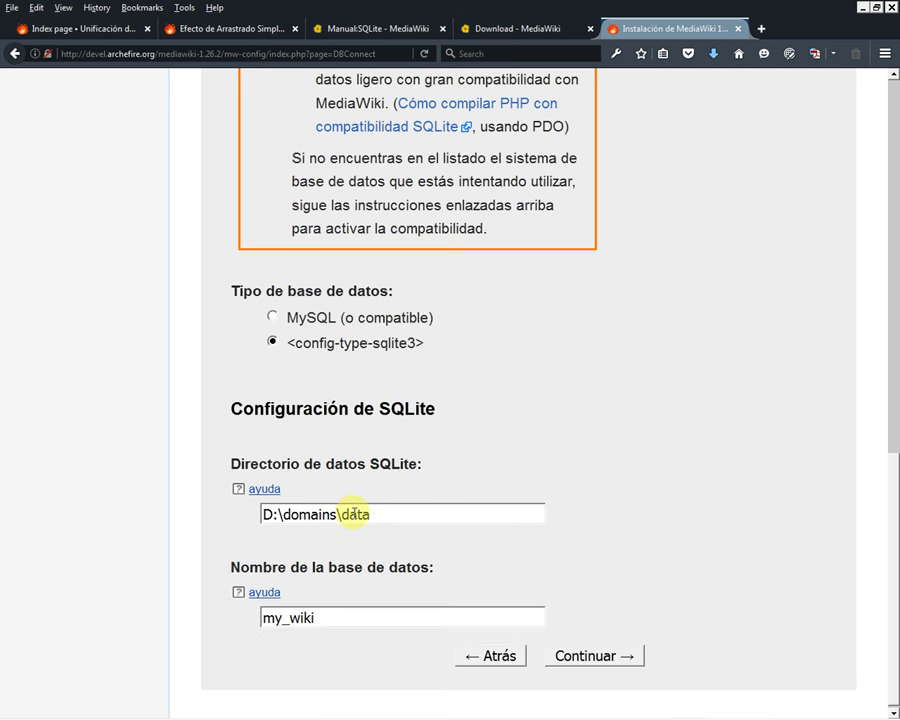
pyautogui.hotkey('alt', 'Tab')
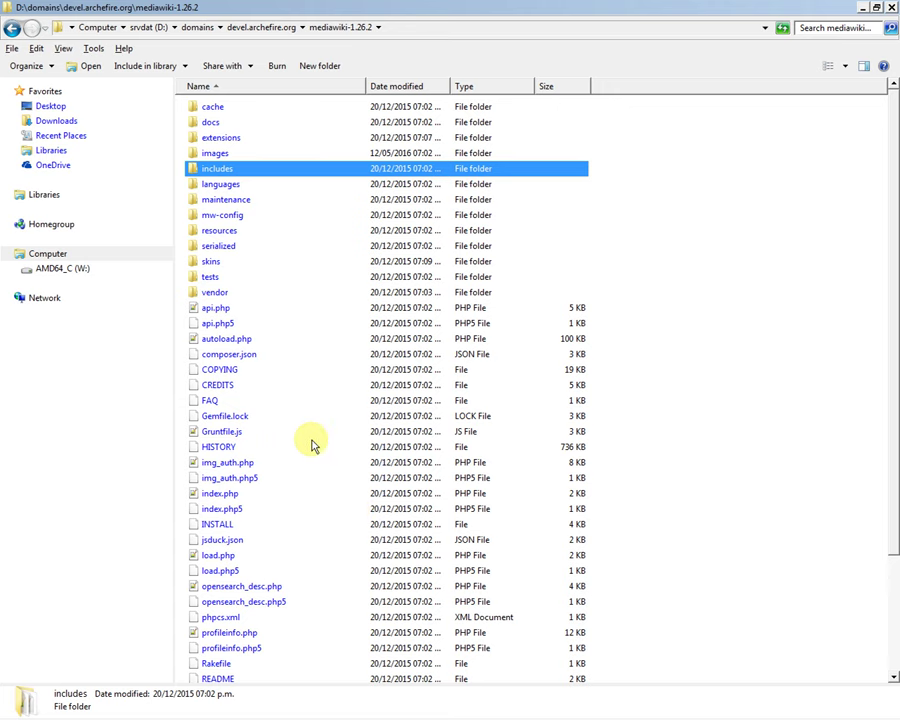
pyautogui.hotkey('alt', 'Tab')
pyautogui.click(442, 28)
pyautogui.hotkey('ctrl', 'c')
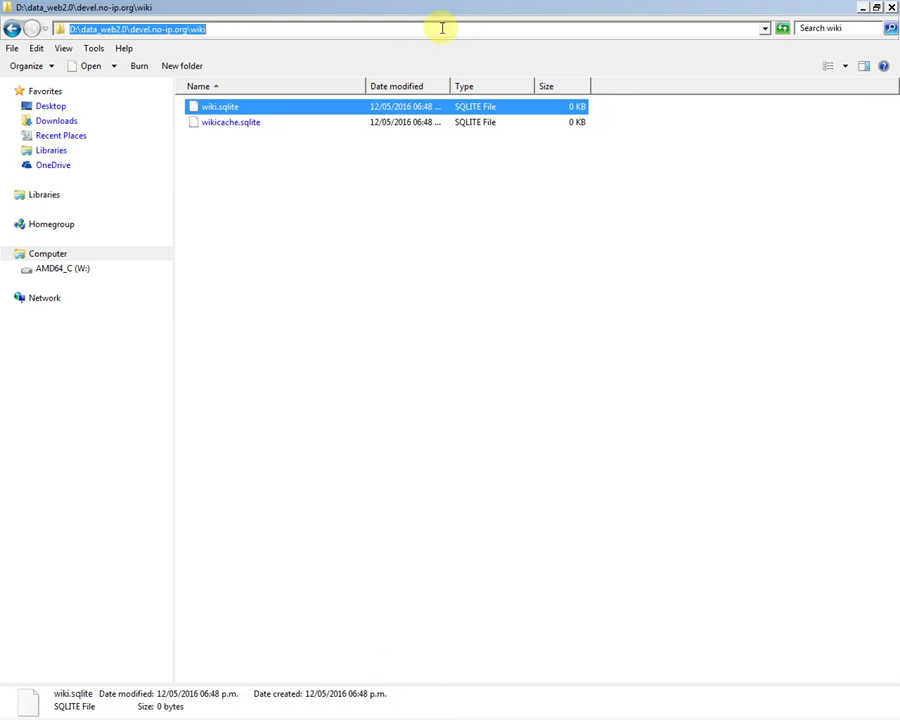
pyautogui.hotkey('alt', 'Tab')
pyautogui.hotkey('alt', 'Tab')
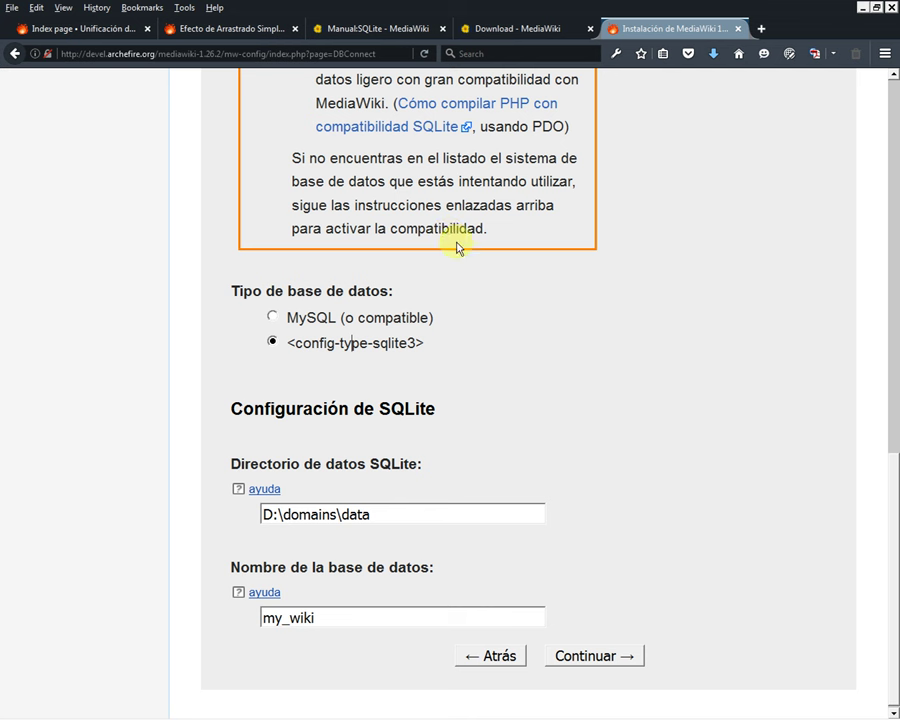
pyautogui.click(469, 514)
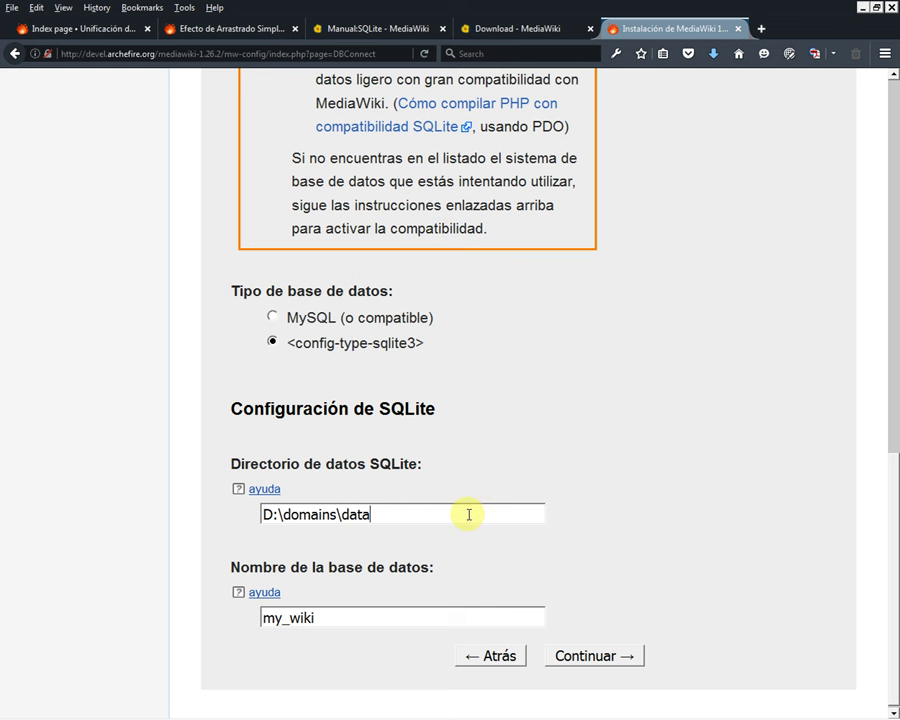
pyautogui.hotkey('ctrl', 'a')
pyautogui.hotkey('ctrl', 'v')
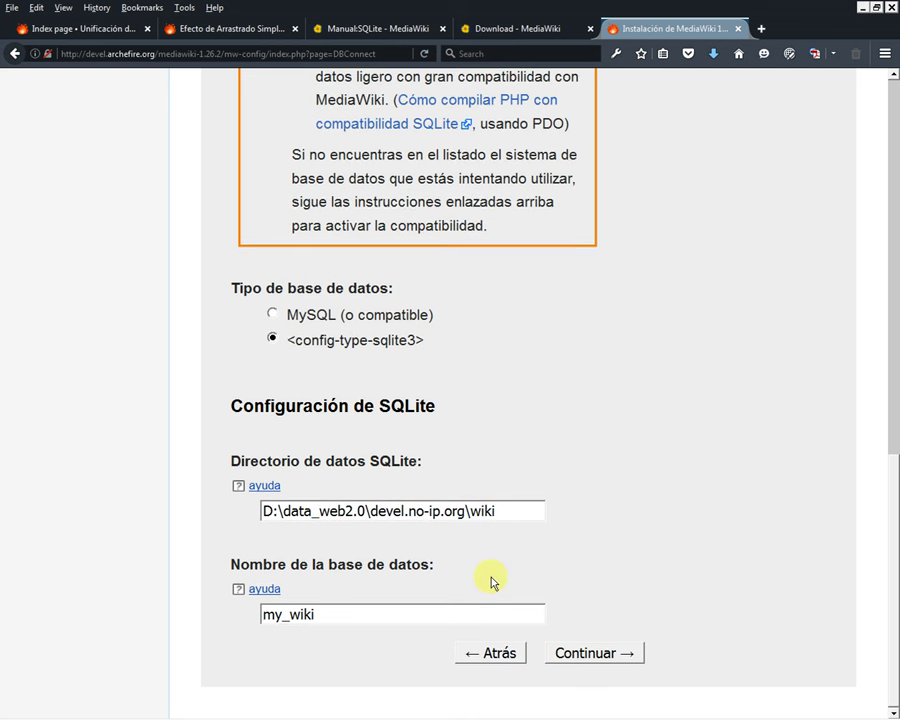
pyautogui.scroll(10, 492, 582)
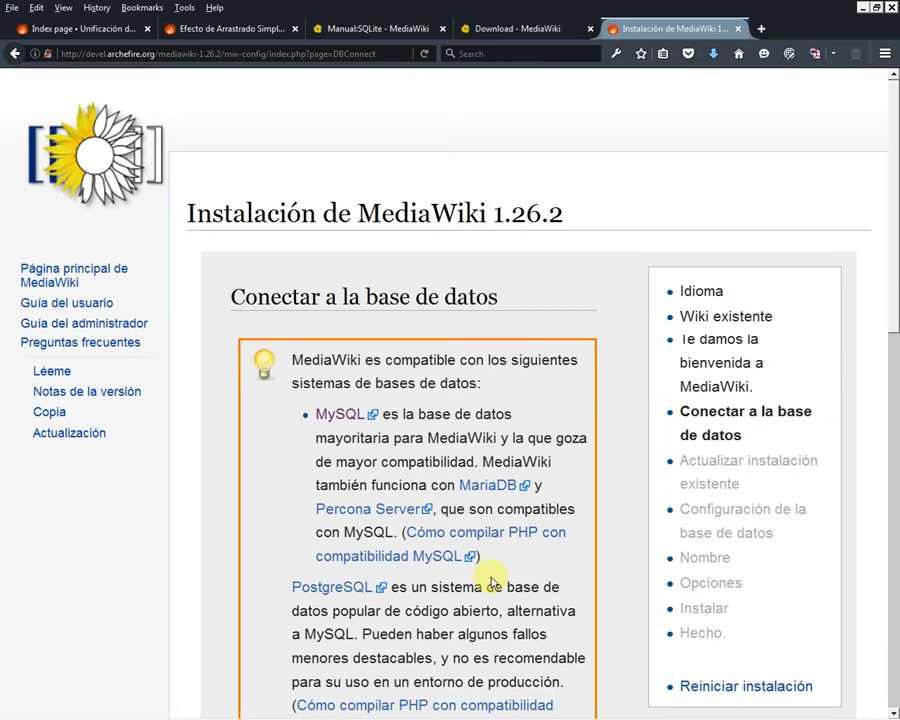
pyautogui.scroll(-10, 492, 582)
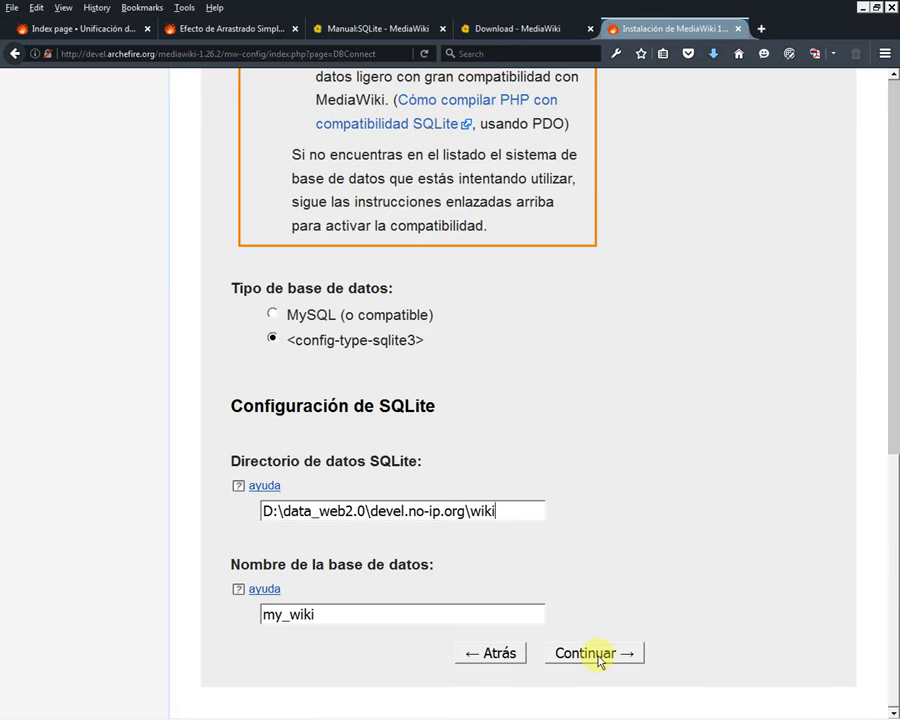
pyautogui.click(596, 655)
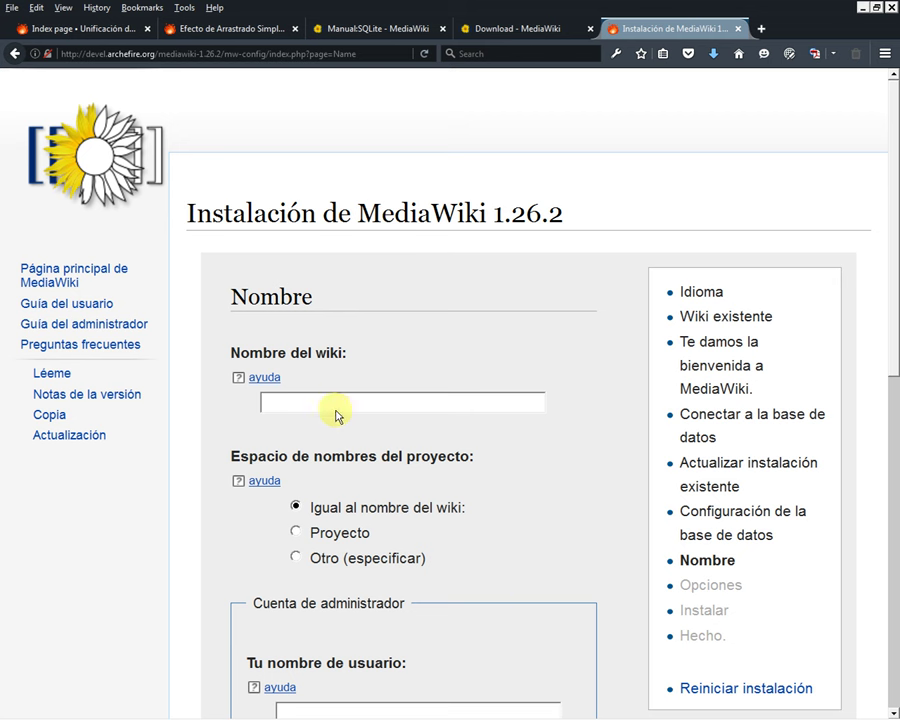
# - Enter 'Recursos de Desarrollo' as the wiki name
pyautogui.scroll(-3, 336, 393)
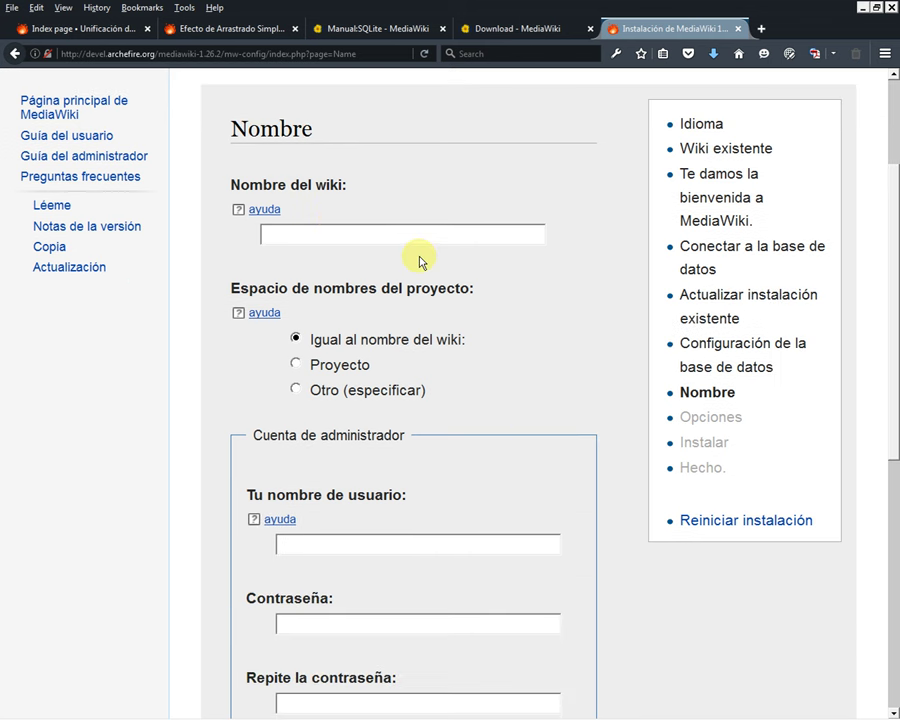
pyautogui.click(420, 230)
pyautogui.write('R')
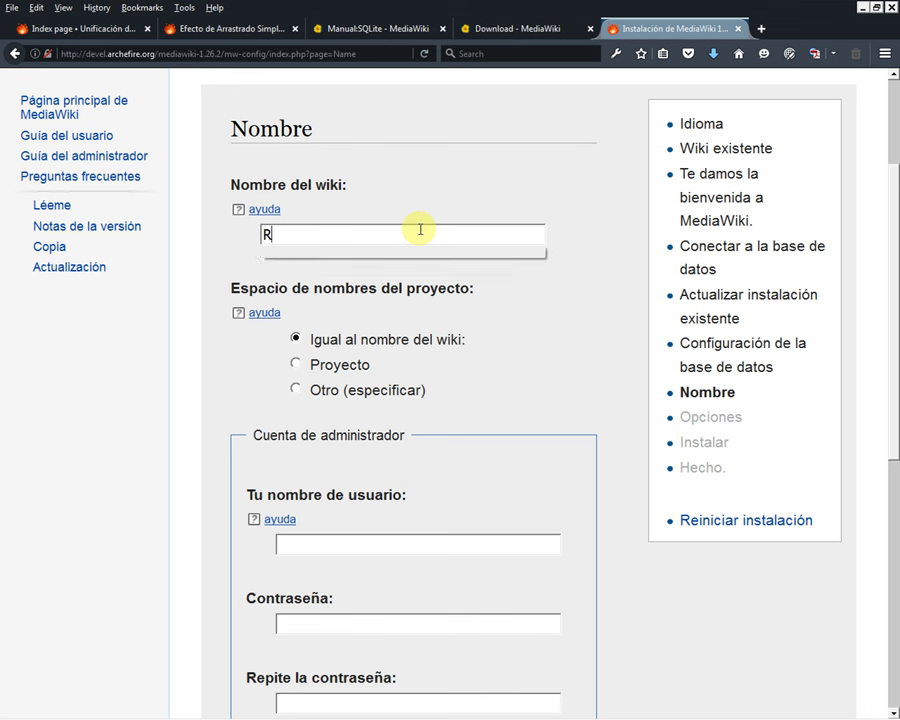
pyautogui.write('ecur')
pyautogui.press('Down')
pyautogui.press('Return')
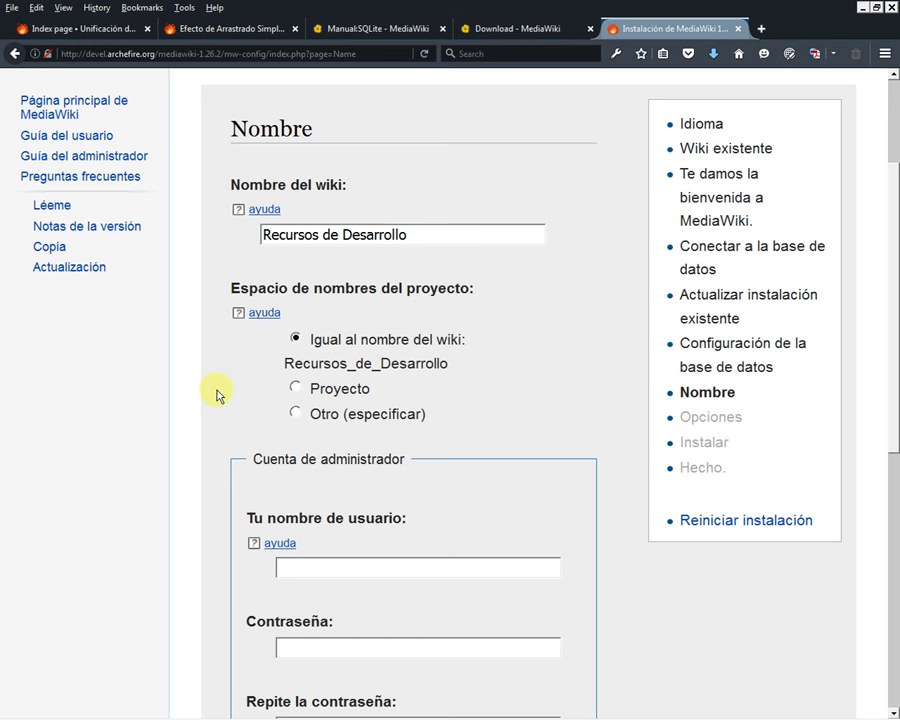
# - Fill in the administrator username, password, password confirmation and e-mail address
pyautogui.scroll(-2, 217, 393)
pyautogui.scroll(-2, 217, 393)
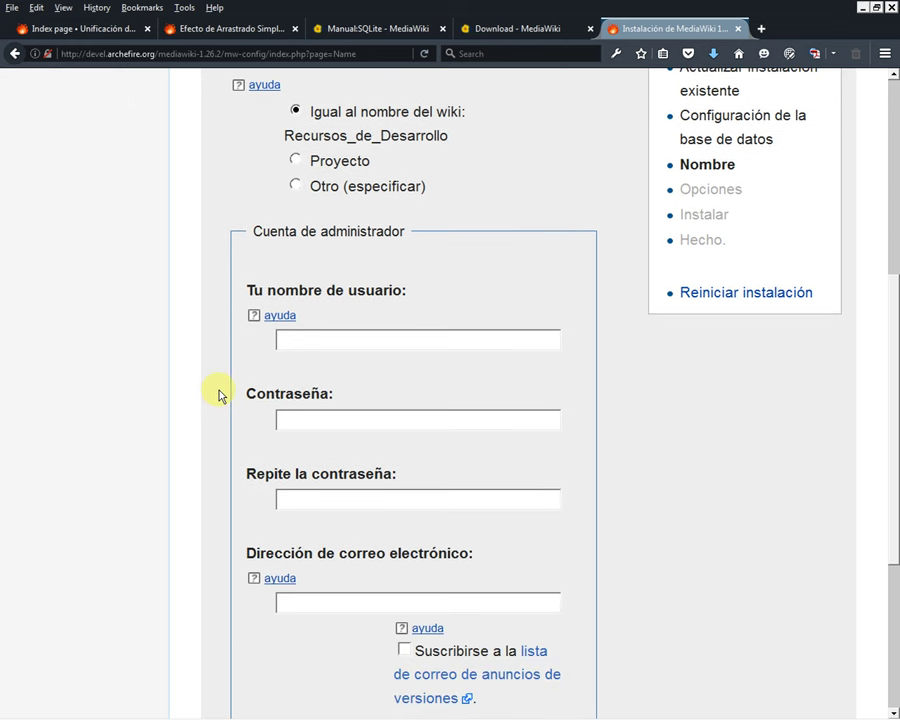
pyautogui.click(300, 343)
pyautogui.write('~')
pyautogui.press('Tab')
pyautogui.hotkey('ctrl', 'v')
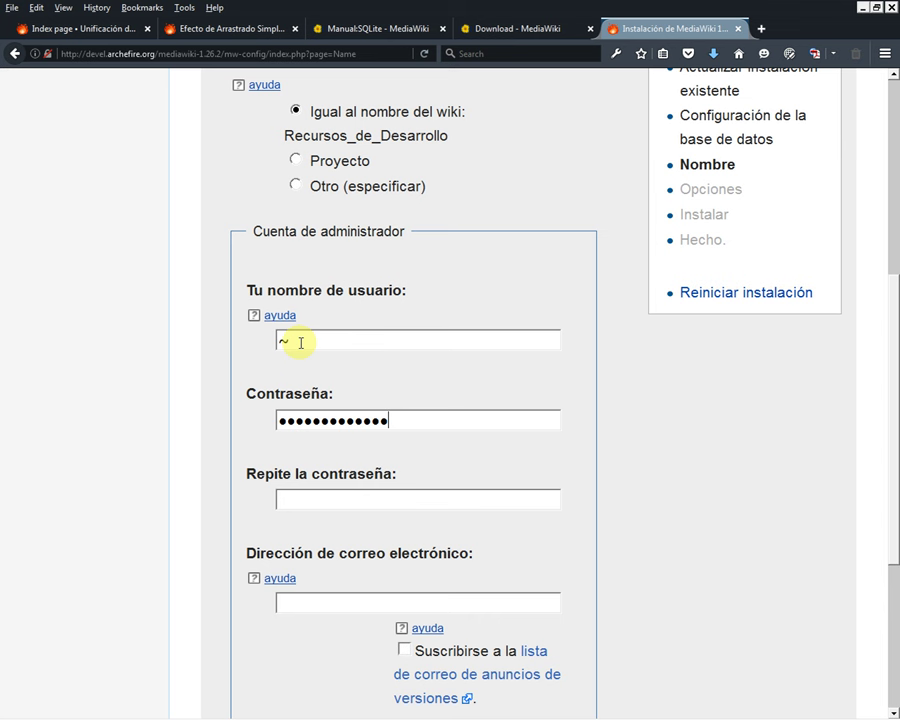
pyautogui.press('Tab')
pyautogui.hotkey('shift', 'Tab')
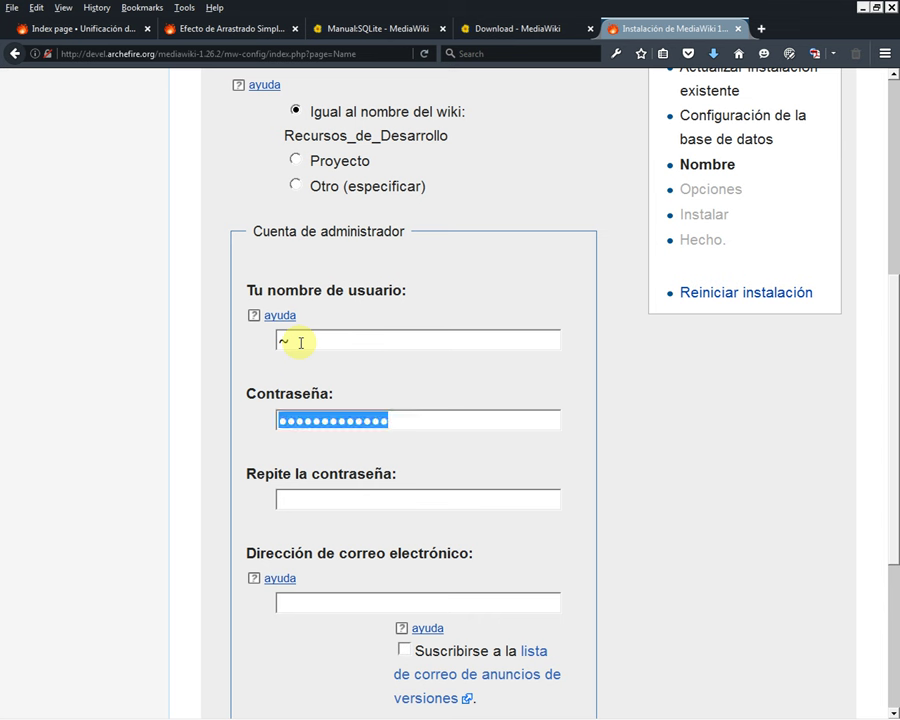
pyautogui.press('Tab')
pyautogui.write('*******')
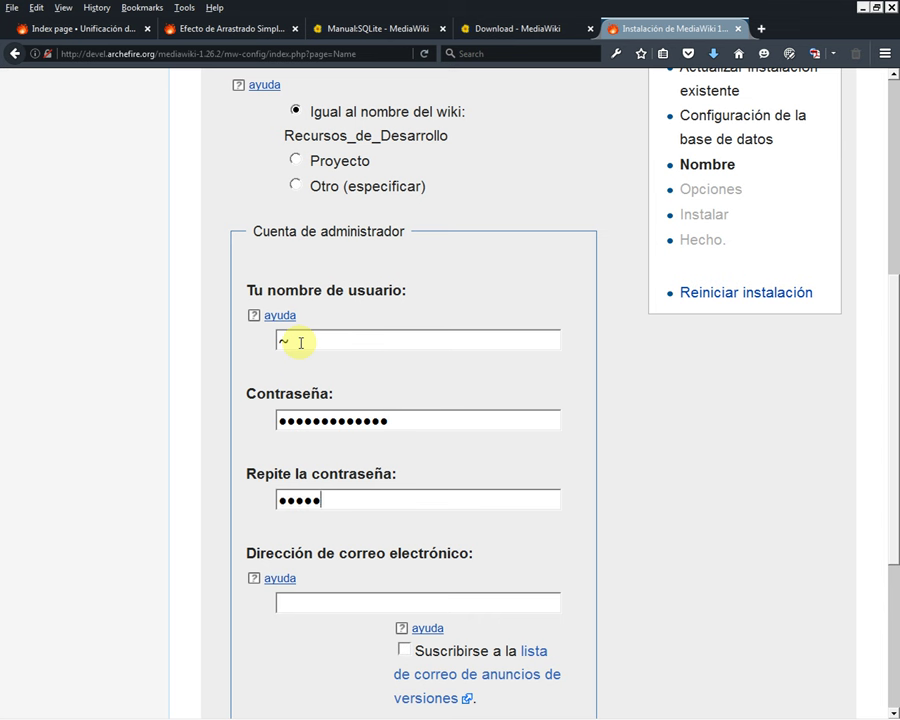
pyautogui.press('Tab')
pyautogui.write('udocp')
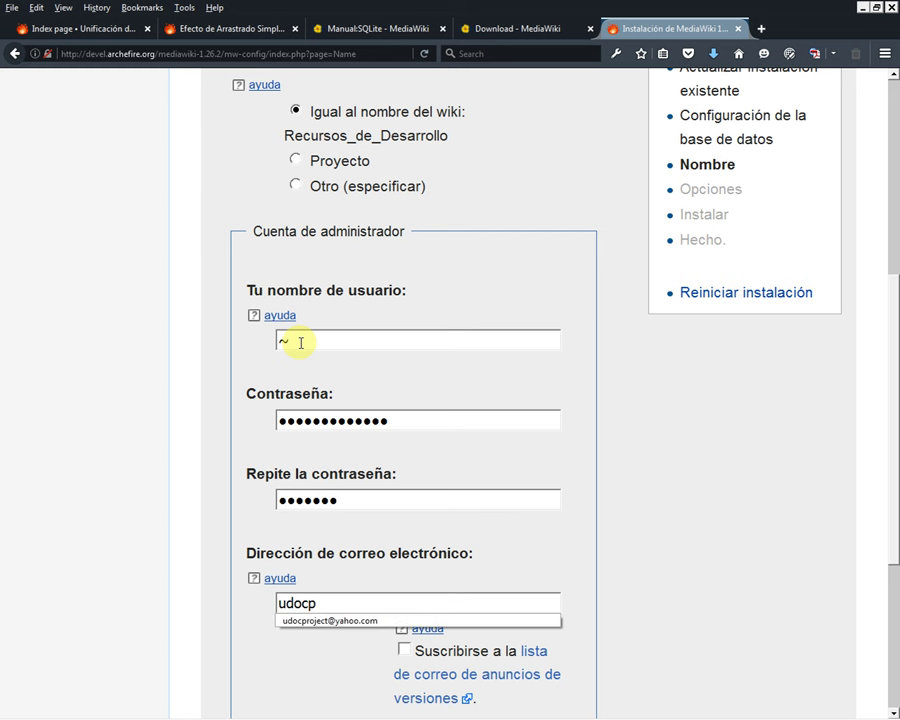
pyautogui.press('Down')
pyautogui.press('Return')
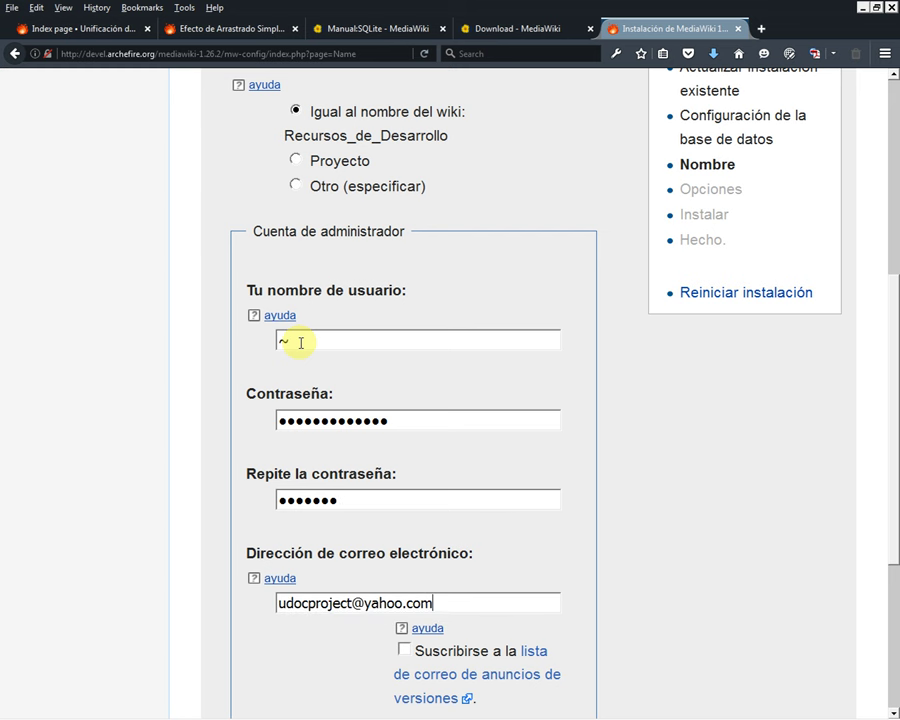
# - Subscribe to the release announcements mailing list and submit the Name page
pyautogui.rightClick(300, 343)
pyautogui.click(213, 386)
pyautogui.scroll(-3, 213, 386)
pyautogui.scroll(-2, 213, 386)
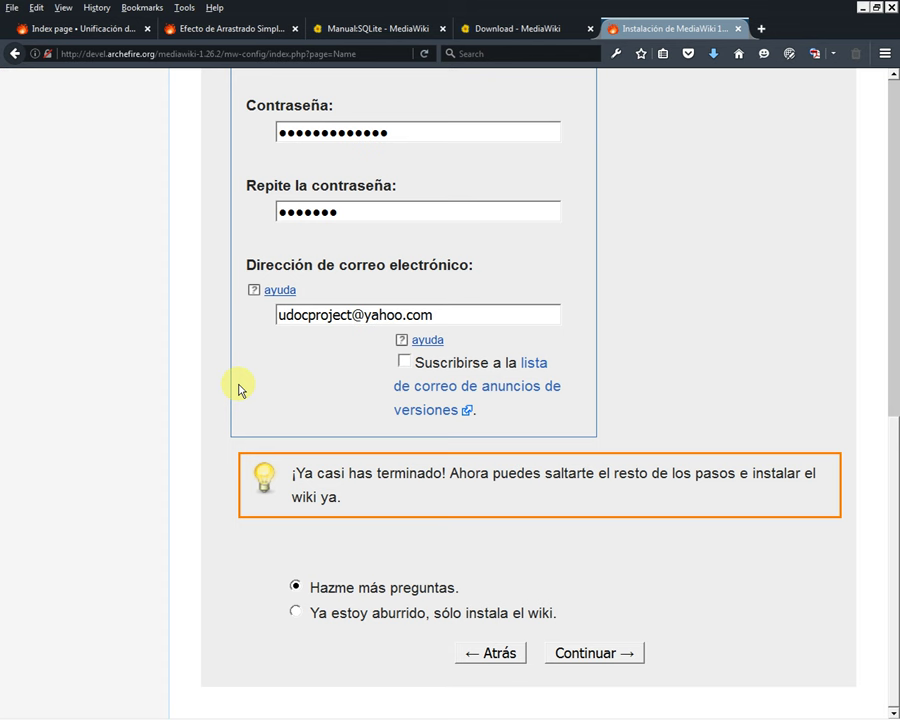
pyautogui.click(402, 364)
pyautogui.hotkey('ctrl', '0')
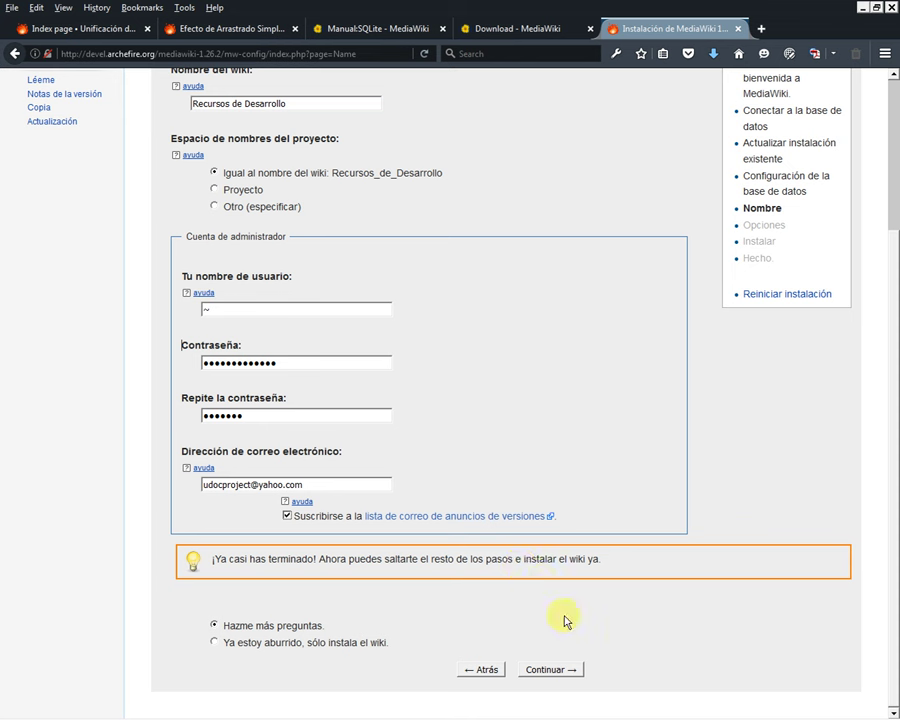
pyautogui.click(564, 668)
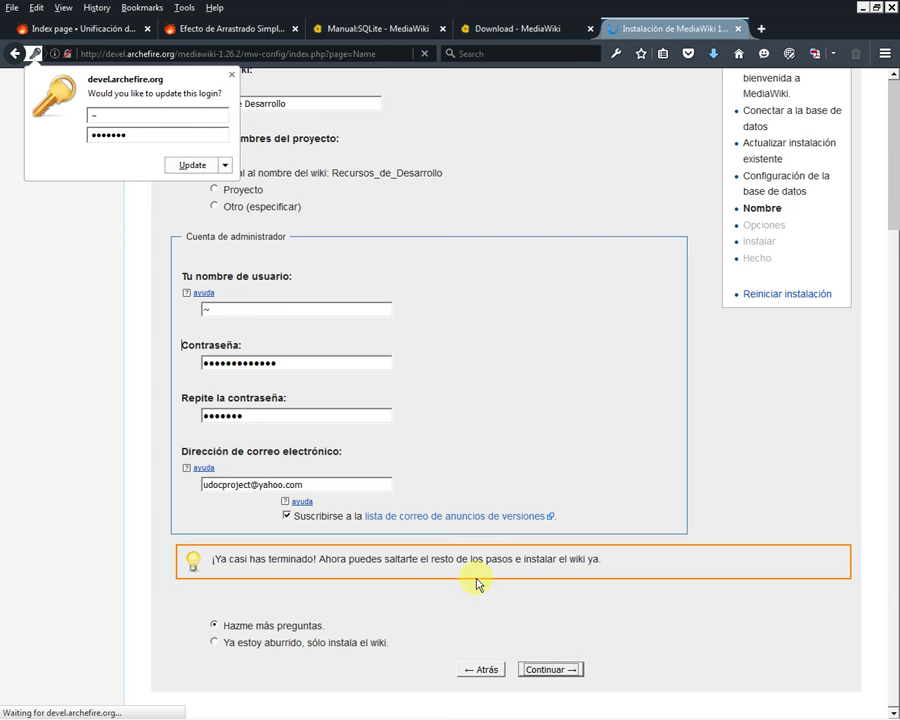
# - Re-enter a matching password confirmation, resubmit the page, and update the browser's saved login
pyautogui.click(172, 165)
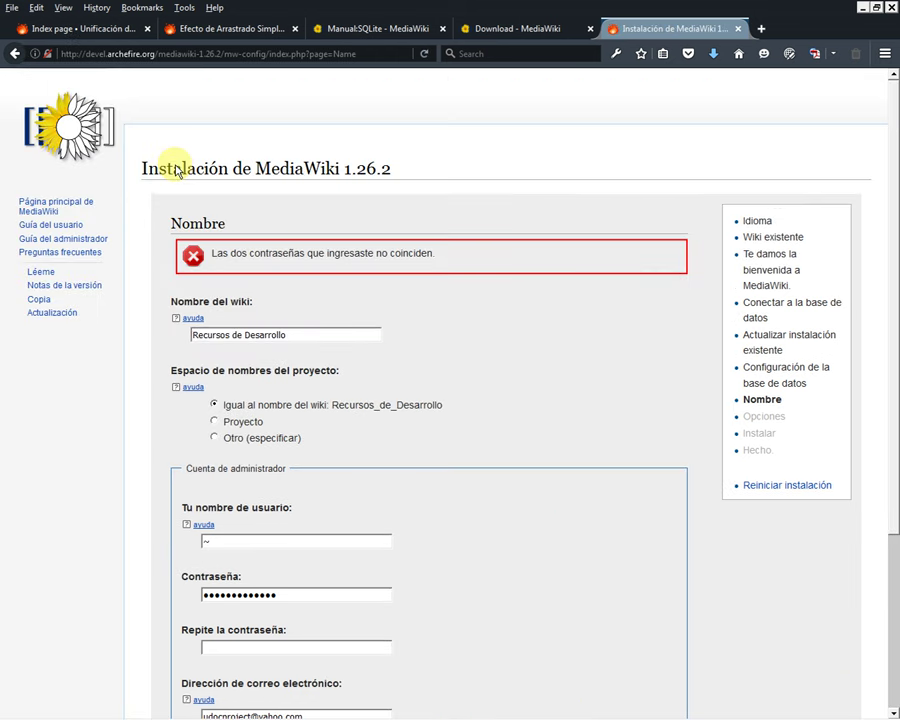
pyautogui.scroll(-3, 165, 187)
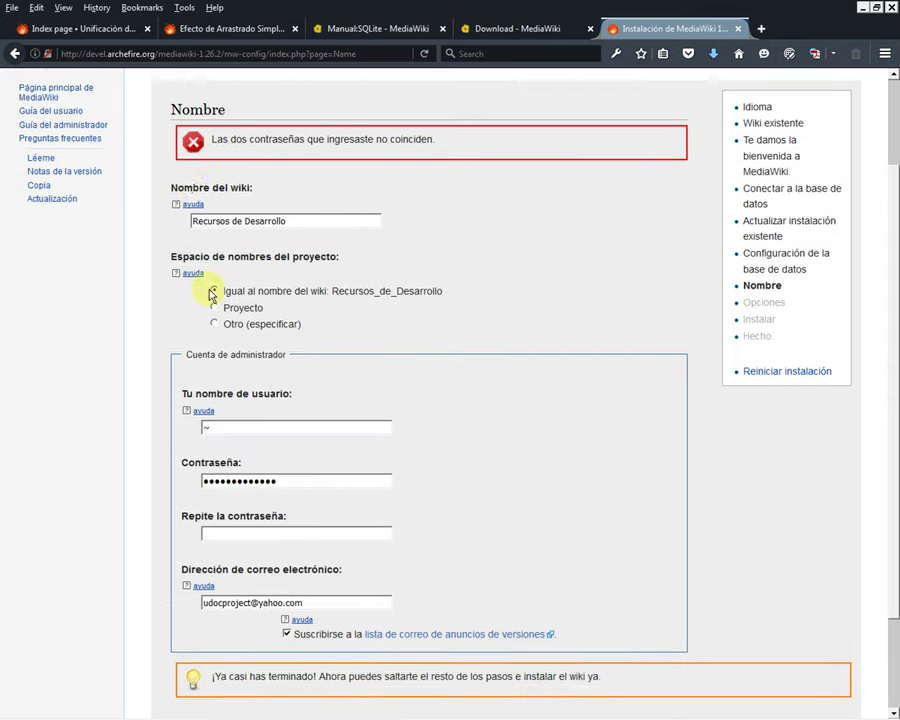
pyautogui.scroll(-1, 366, 462)
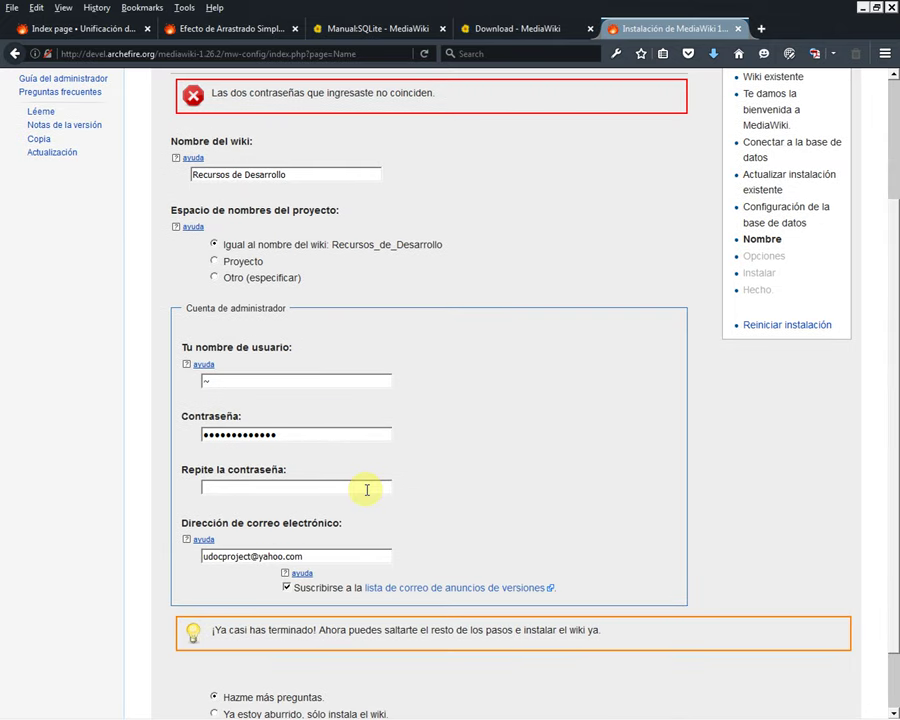
pyautogui.click(367, 489)
pyautogui.write('*************')
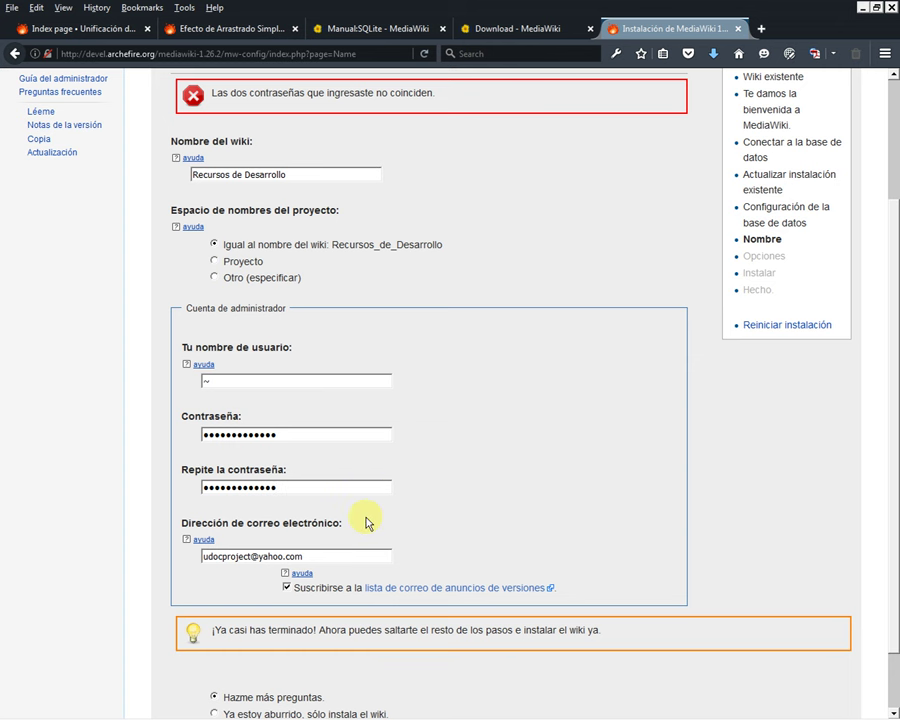
pyautogui.scroll(-2, 366, 521)
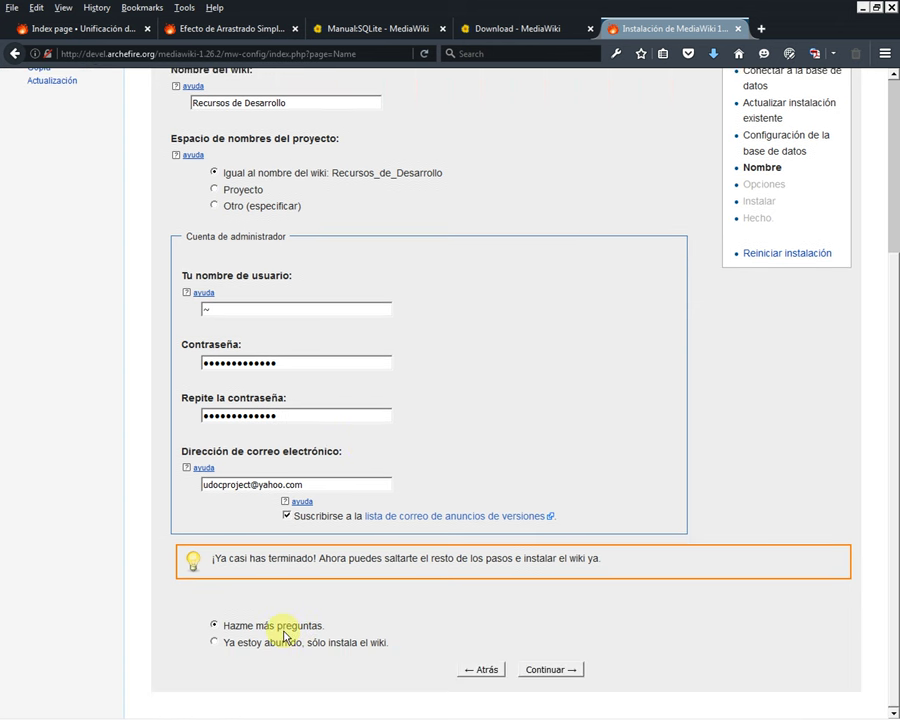
pyautogui.click(558, 672)
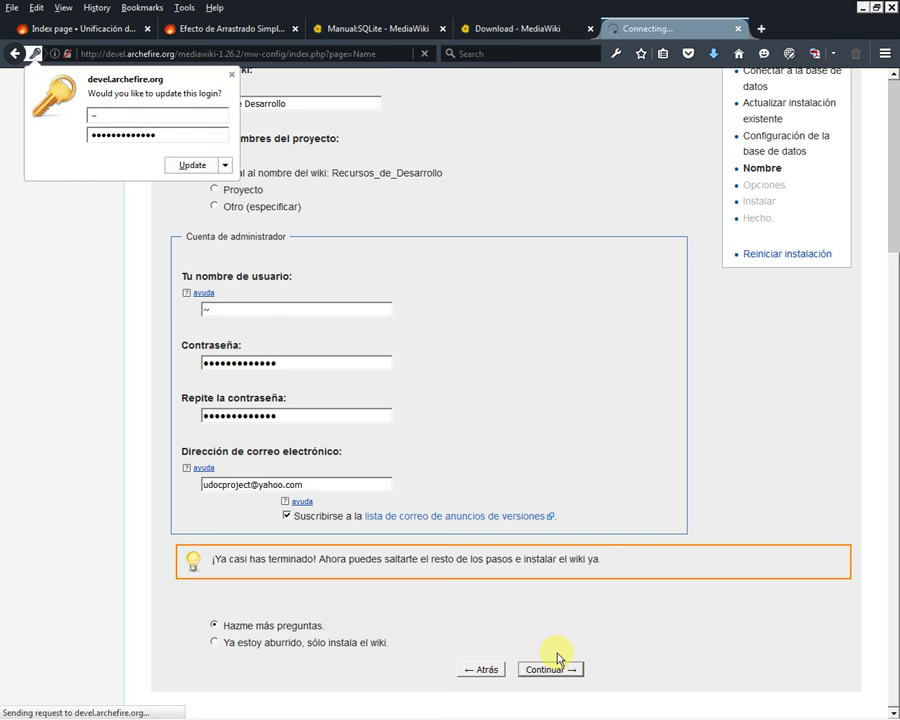
pyautogui.click(172, 166)
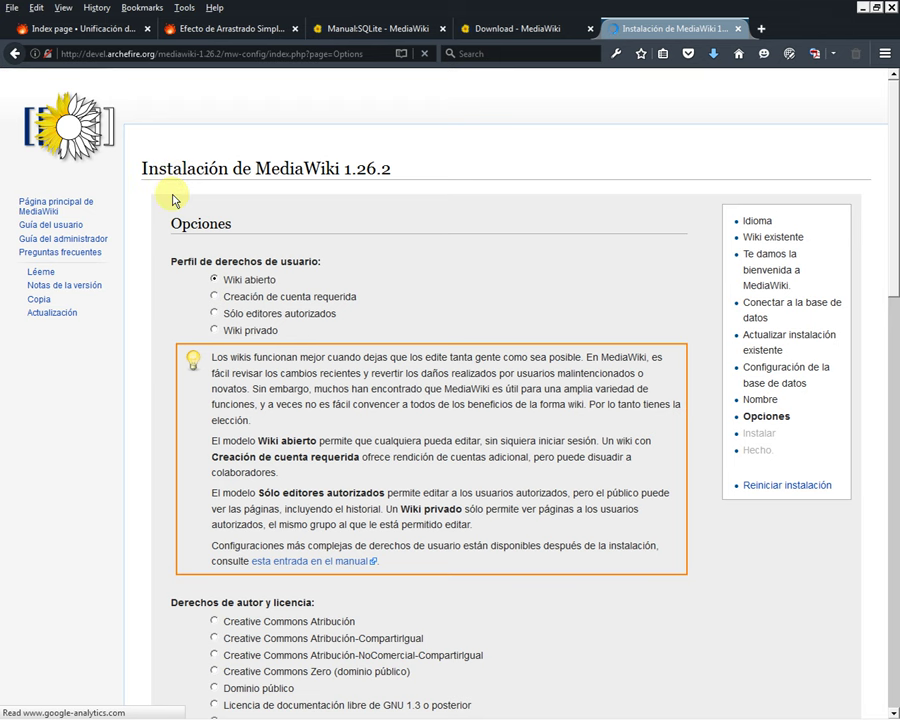
# - Choose the Dominio público licence and enable e-mail notifications for user talk pages
pyautogui.scroll(-4, 236, 484)
pyautogui.click(226, 483)
pyautogui.scroll(-1, 190, 450)
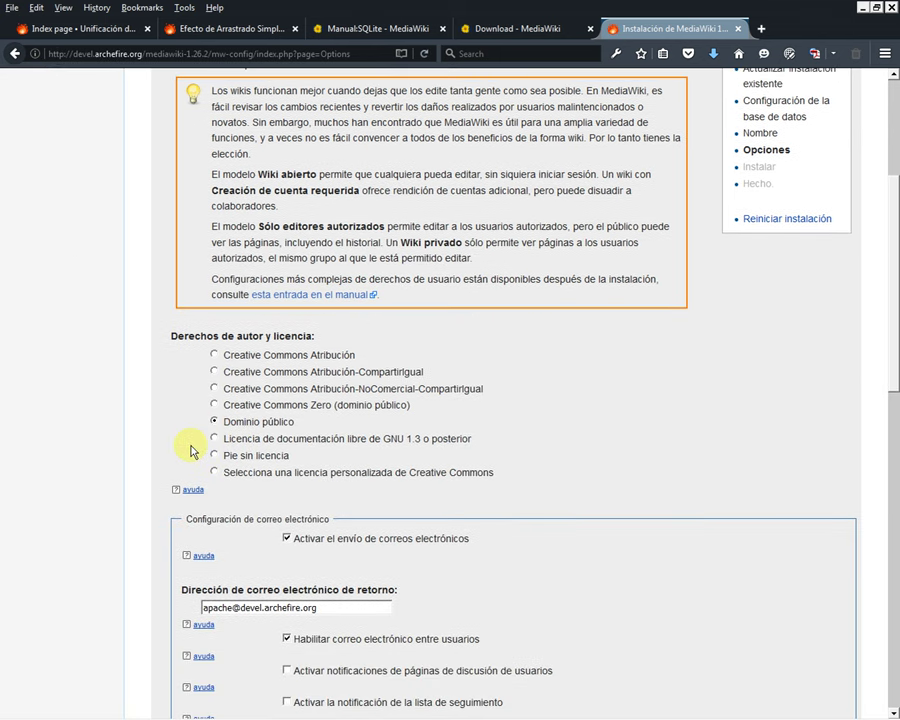
pyautogui.scroll(-3, 192, 450)
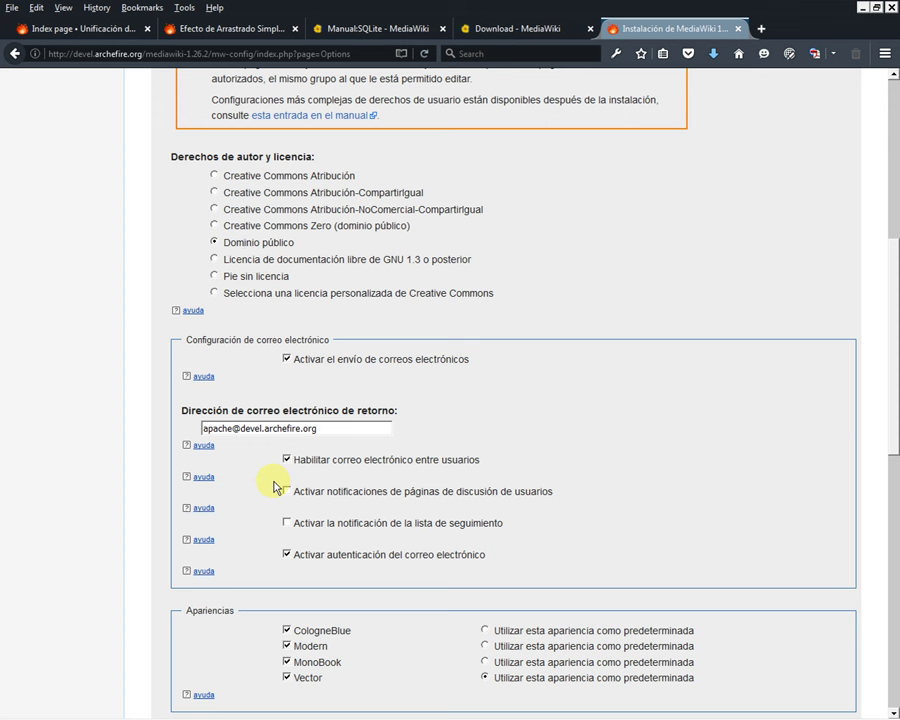
pyautogui.click(285, 490)
# - Show and hide the extensions help text, then scroll to the end of the options
pyautogui.scroll(-5, 288, 523)
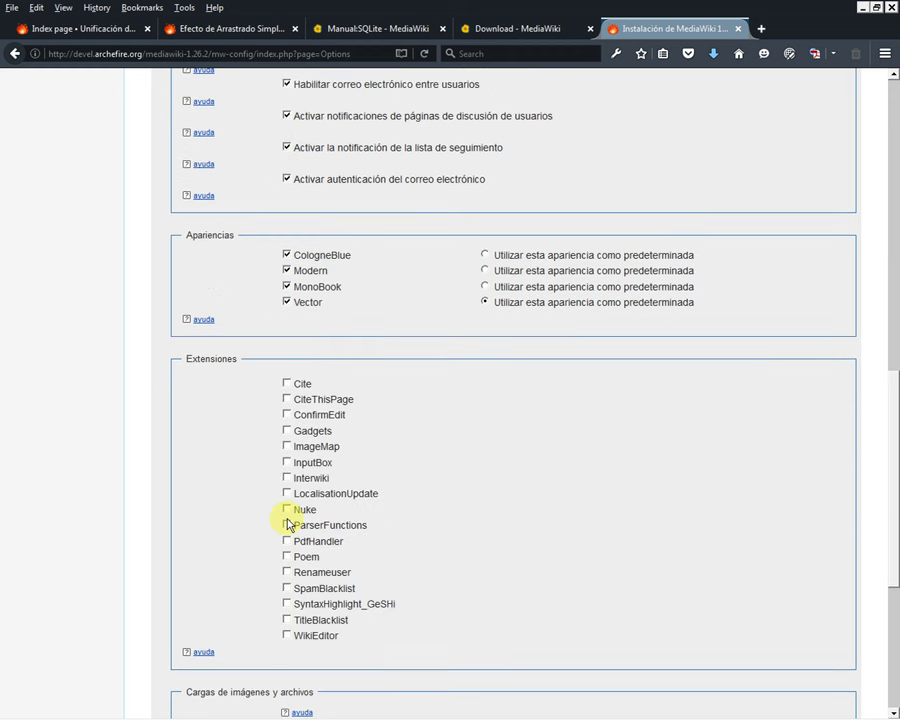
pyautogui.scroll(-1, 287, 520)
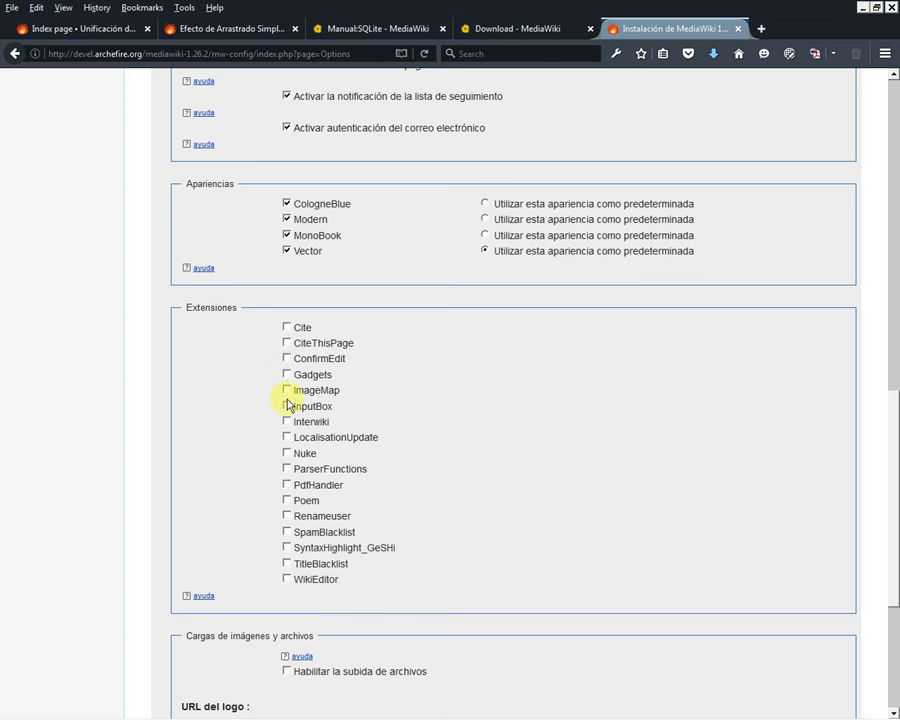
pyautogui.scroll(-1, 286, 394)
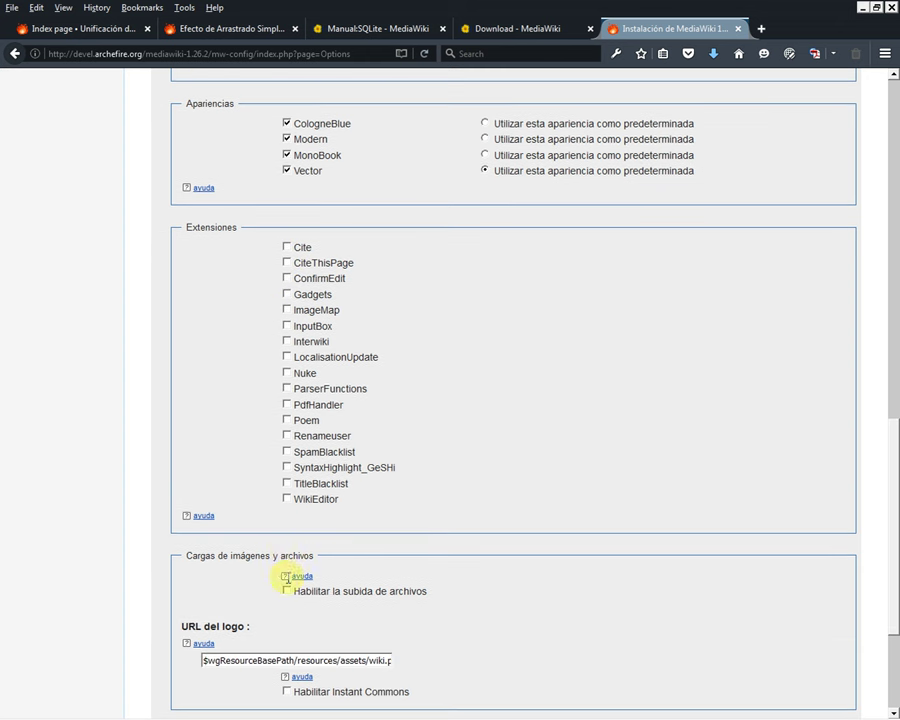
pyautogui.click(203, 517)
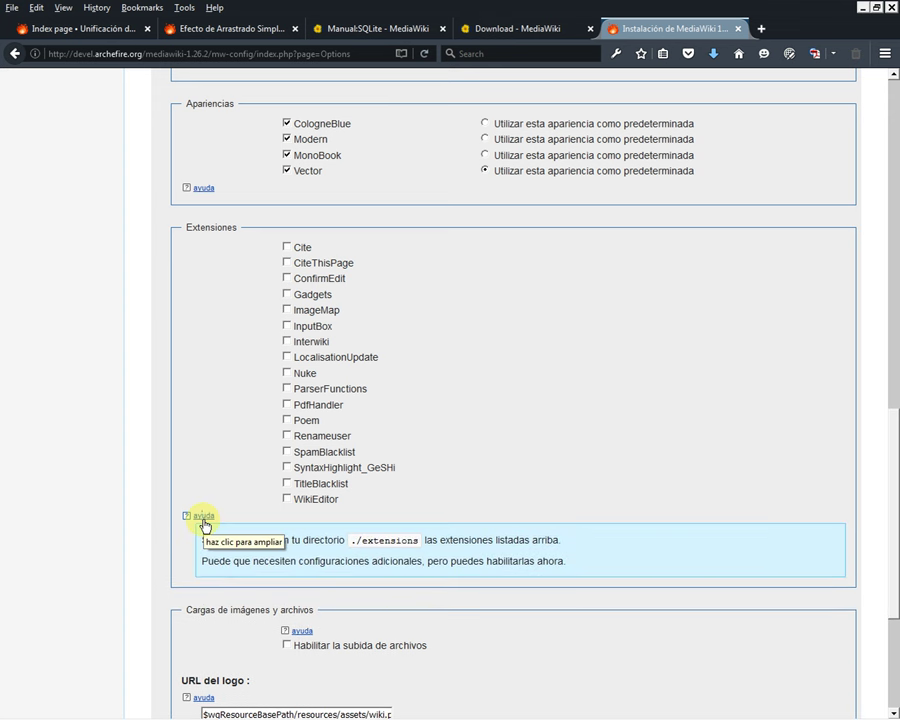
pyautogui.click(203, 517)
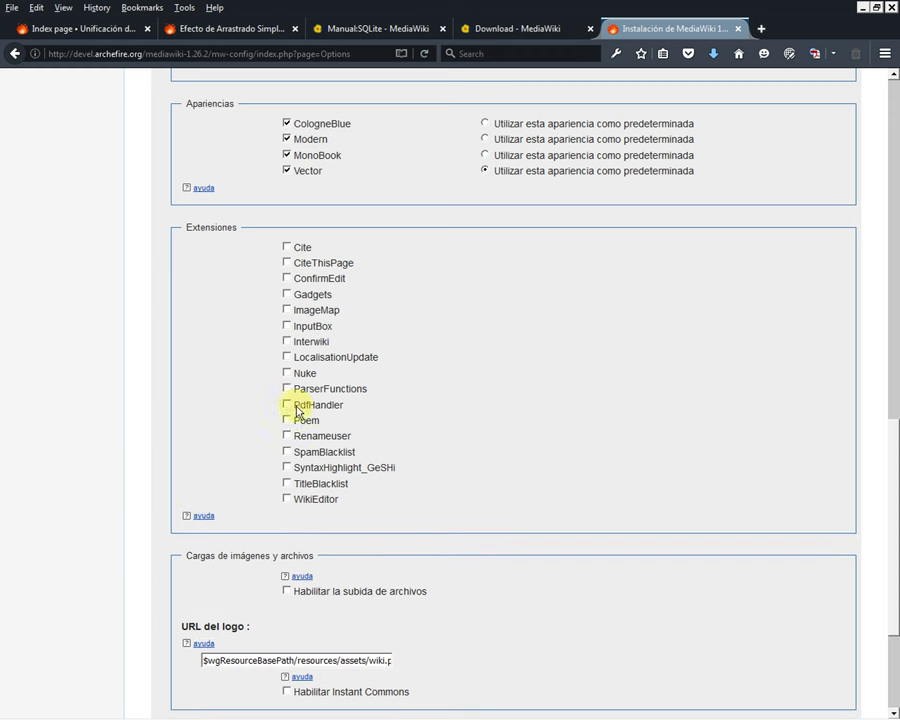
pyautogui.scroll(-2, 286, 380)
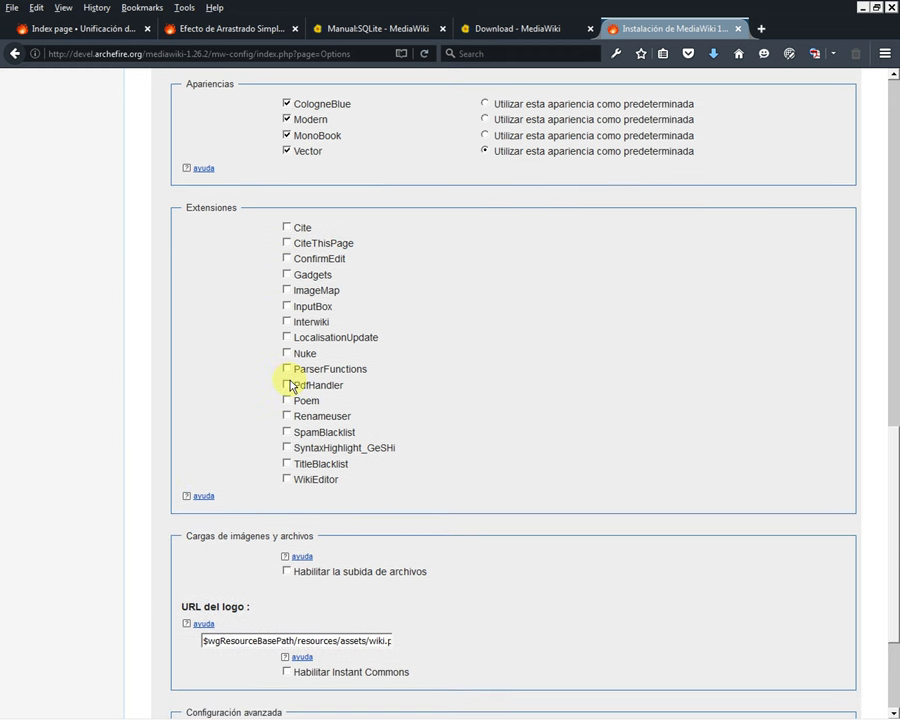
pyautogui.scroll(-2, 298, 585)
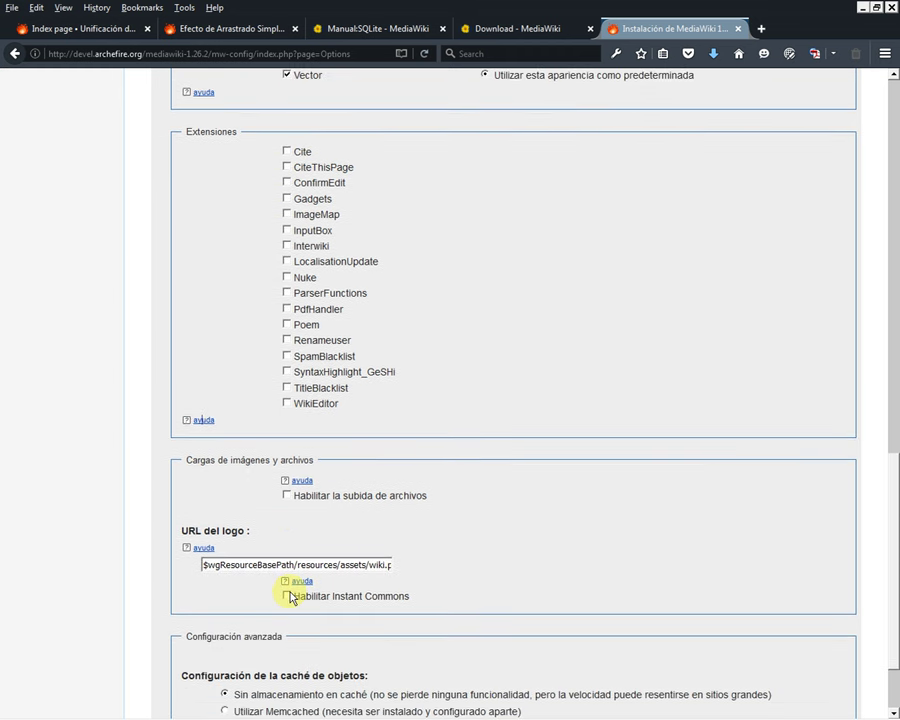
pyautogui.scroll(-1, 428, 650)
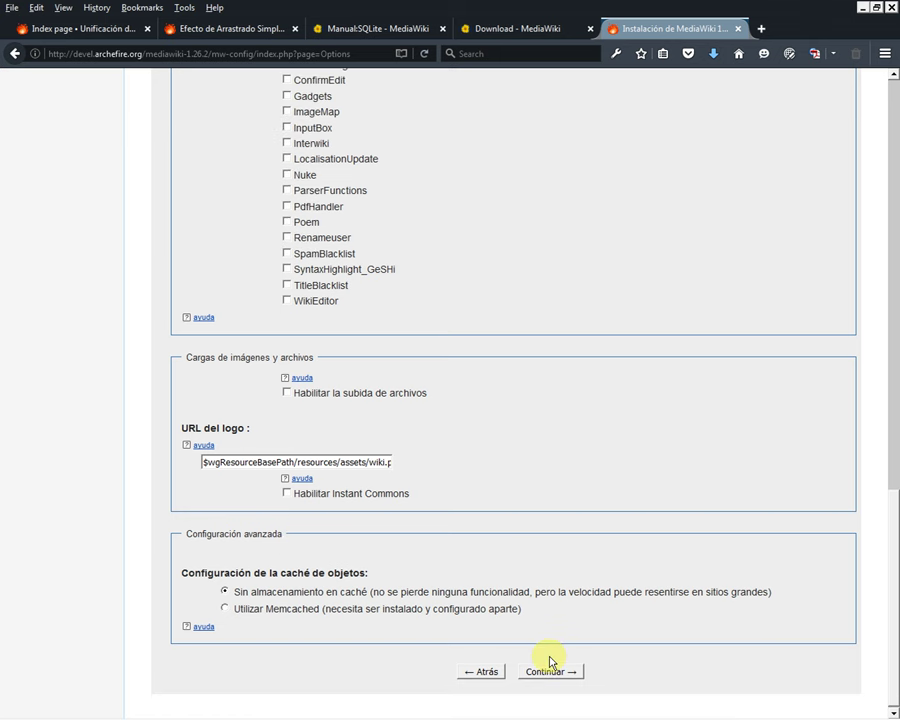
pyautogui.click(555, 670)
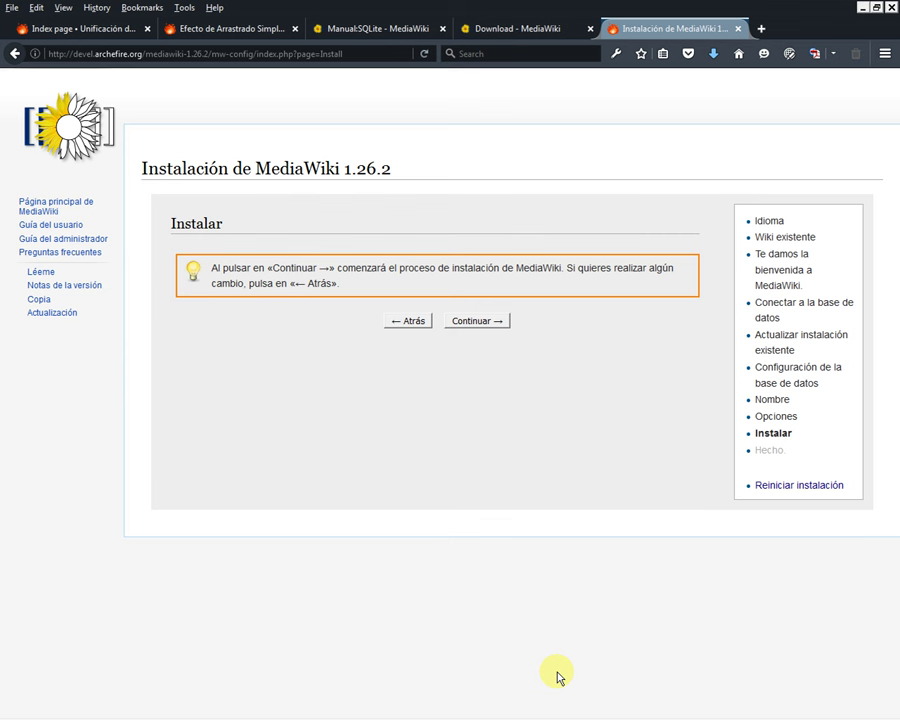
pyautogui.click(466, 321)
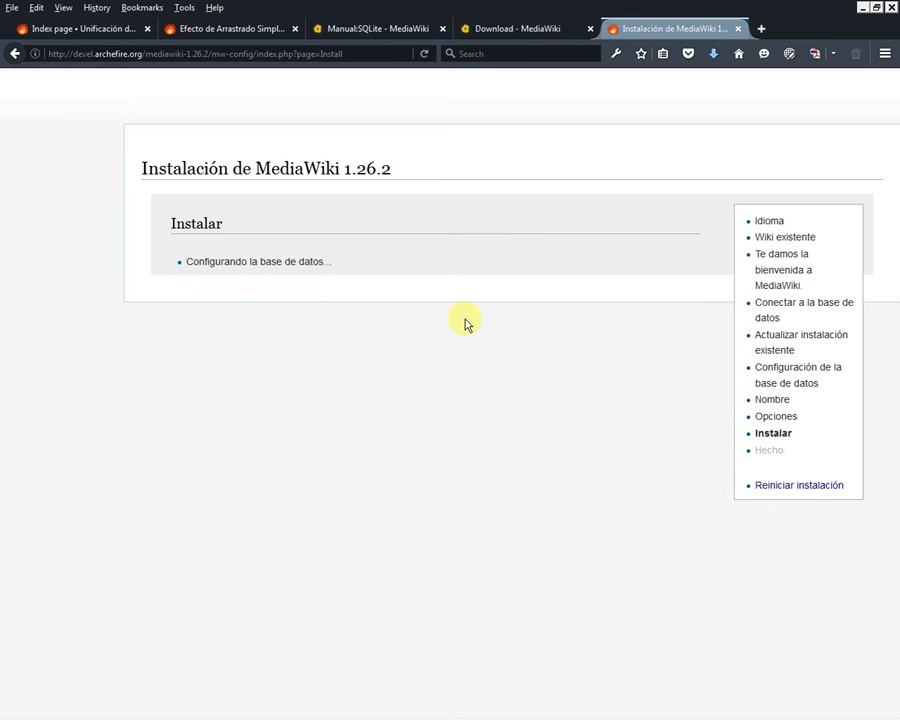
pyautogui.hotkey('alt', 'Tab')
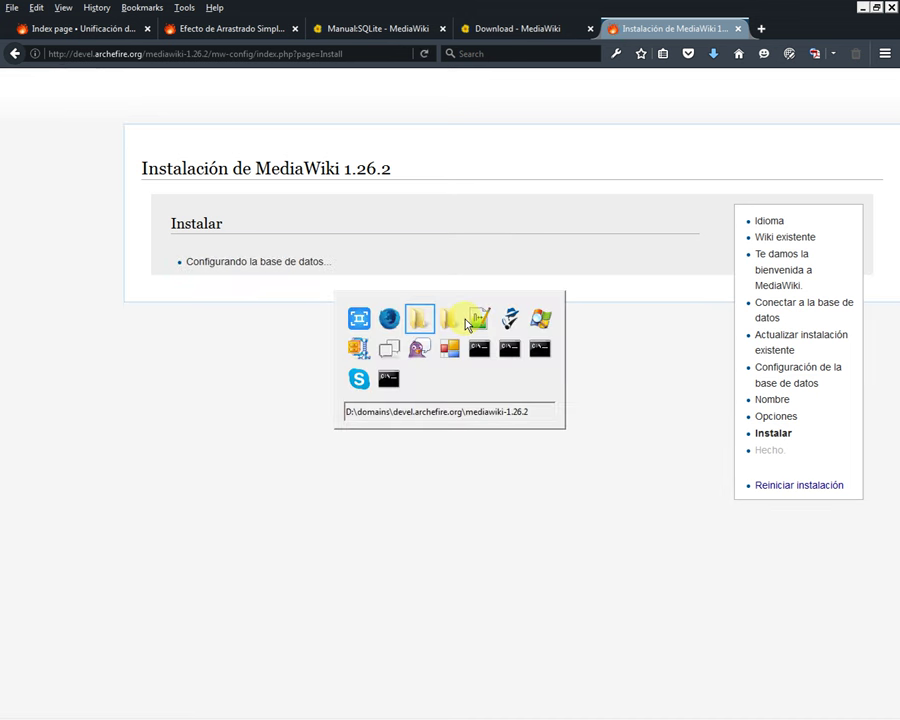
pyautogui.hotkey('alt', 'Tab')
pyautogui.hotkey('alt', 'Tab')
pyautogui.hotkey('alt', 'Tab')
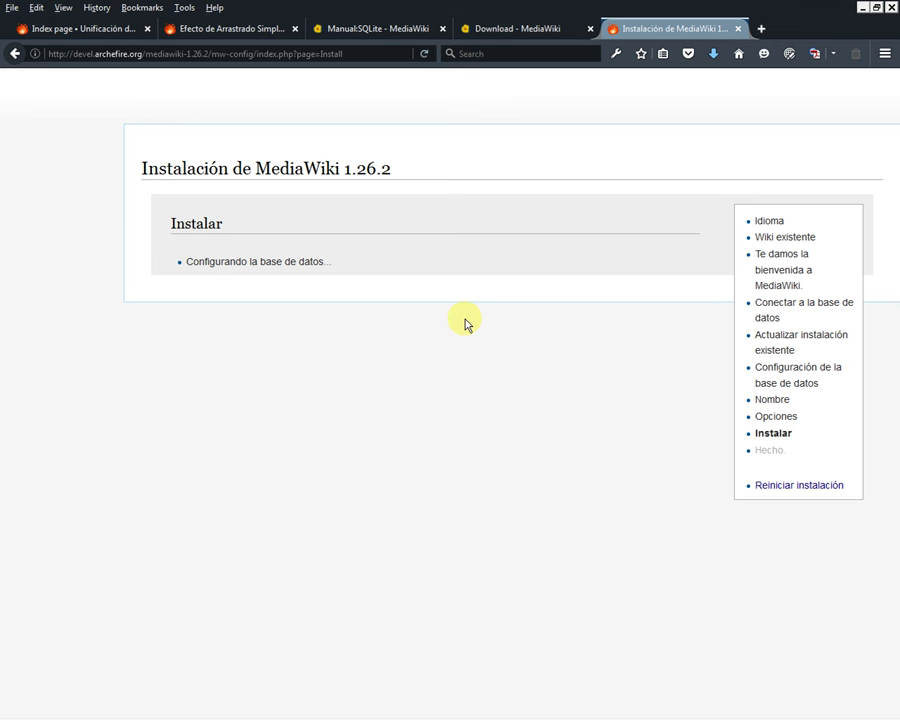
# - Page through DatabaseInstaller.php in Notepad++ and search it for 'pdo'
pyautogui.hotkey('alt', 'Tab')
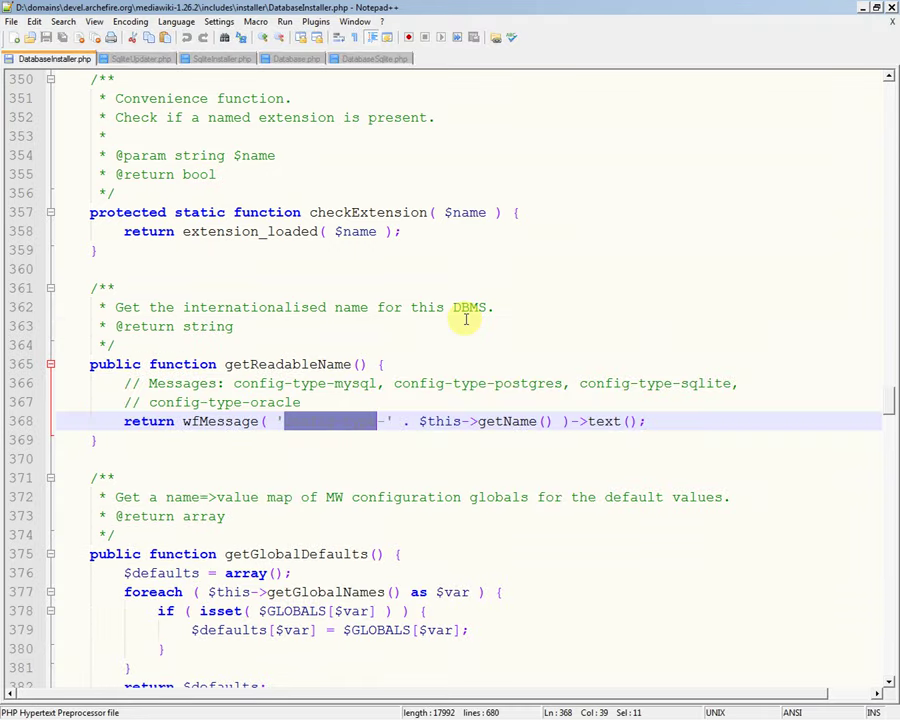
pyautogui.hotkey('ctrl', 'Home')
pyautogui.press('pagedown')
pyautogui.press('pagedown')
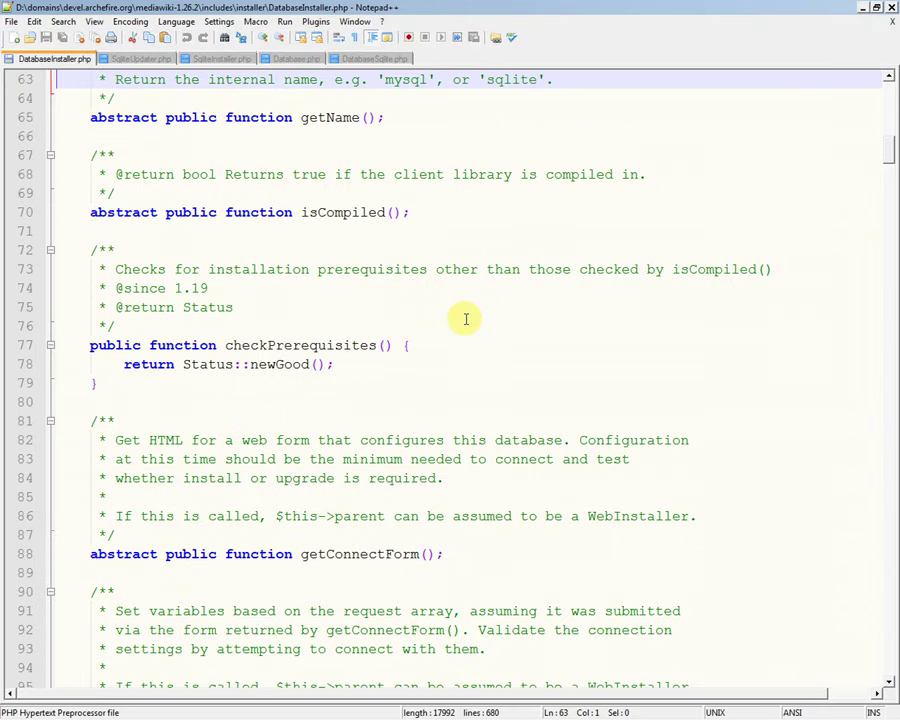
pyautogui.press('pagedown')
pyautogui.press('pagedown')
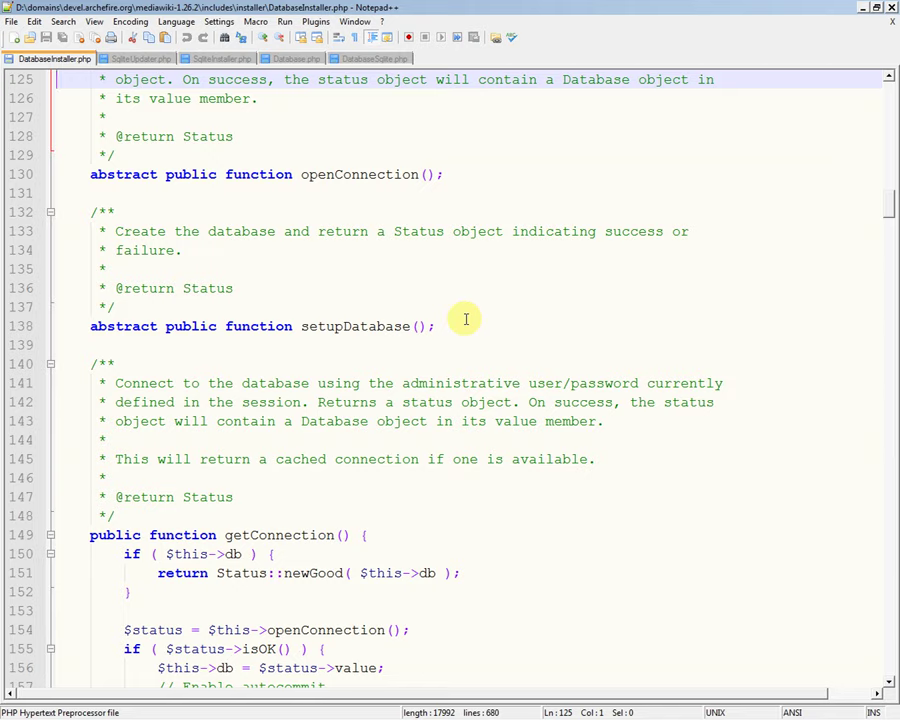
pyautogui.hotkey('ctrl', 'Home')
pyautogui.hotkey('ctrl', 'f')
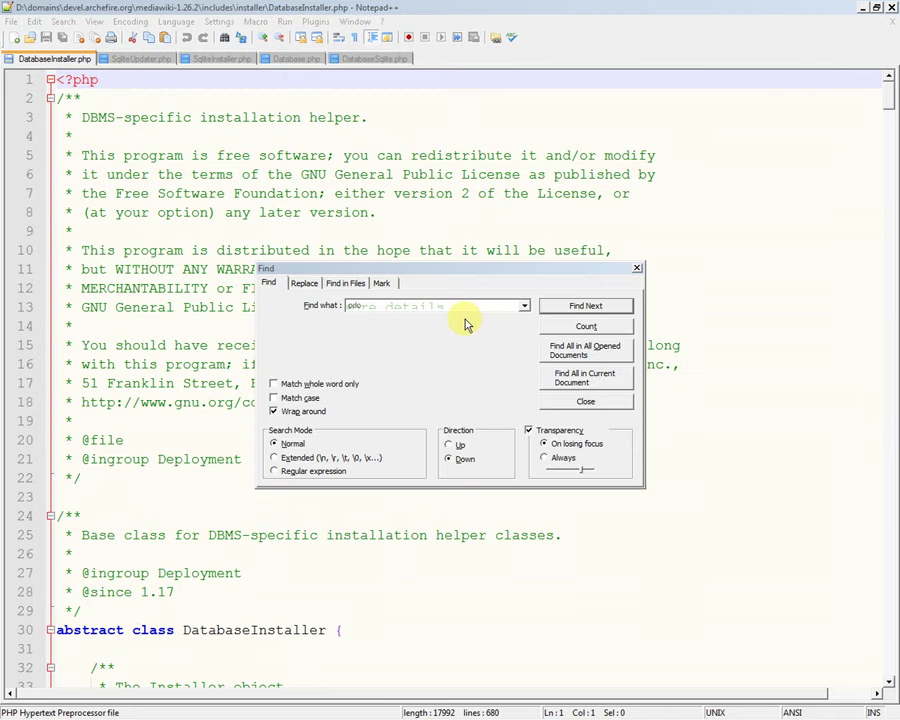
pyautogui.press('Escape')
# - Search SqliteUpdater, SqliteInstaller, Database and DatabaseSqlite for 'pdo', reaching the PDO constructor on line 169
pyautogui.click(147, 63)
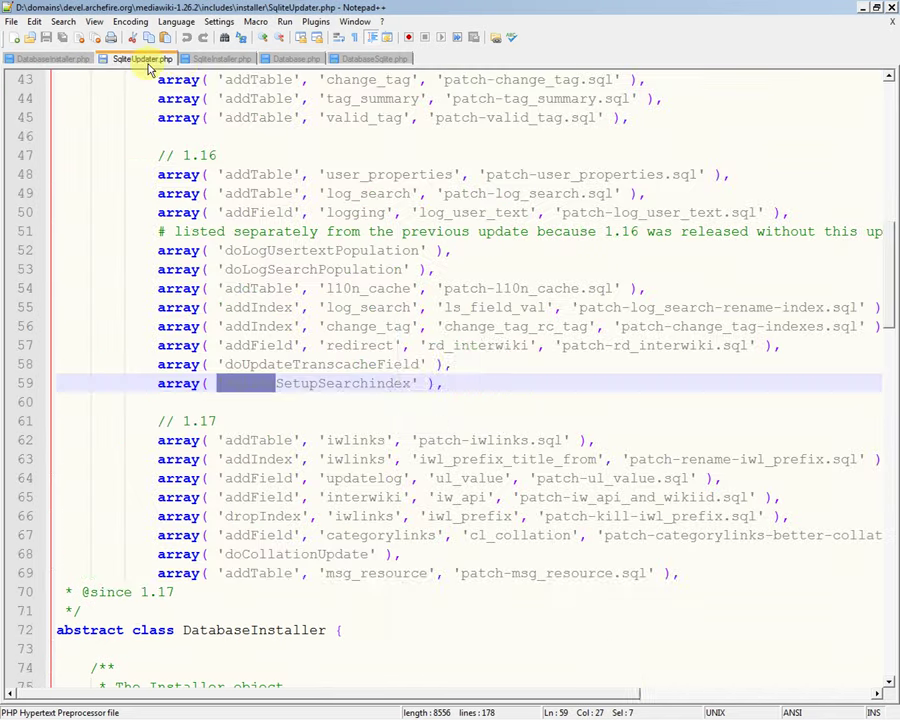
pyautogui.press('F3')
pyautogui.press('Return')
pyautogui.click(220, 60)
pyautogui.click(295, 60)
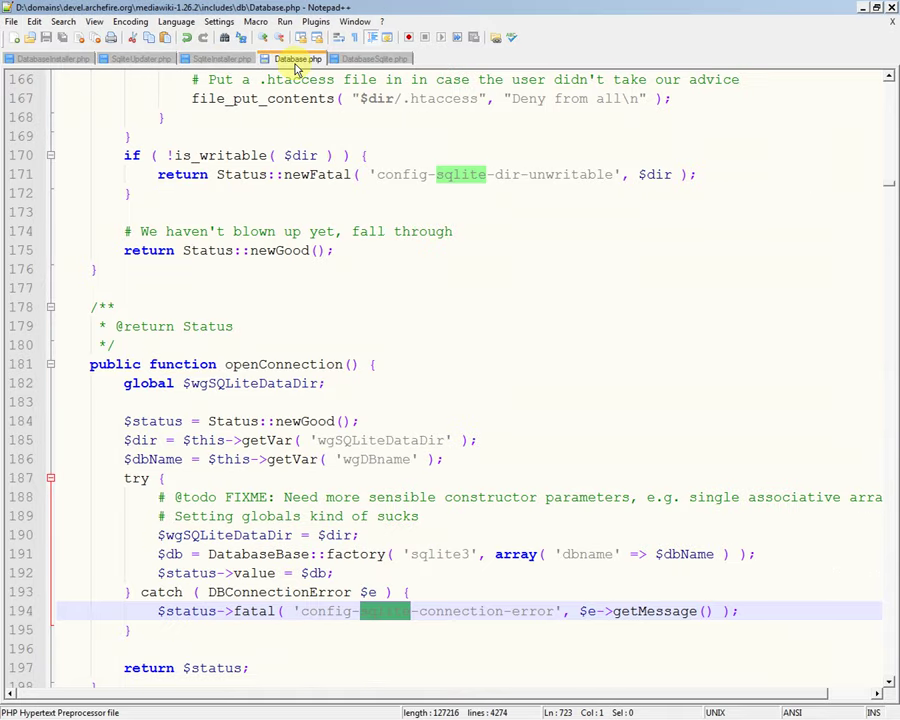
pyautogui.press('F3')
pyautogui.press('Return')
pyautogui.click(342, 62)
pyautogui.press('F3')
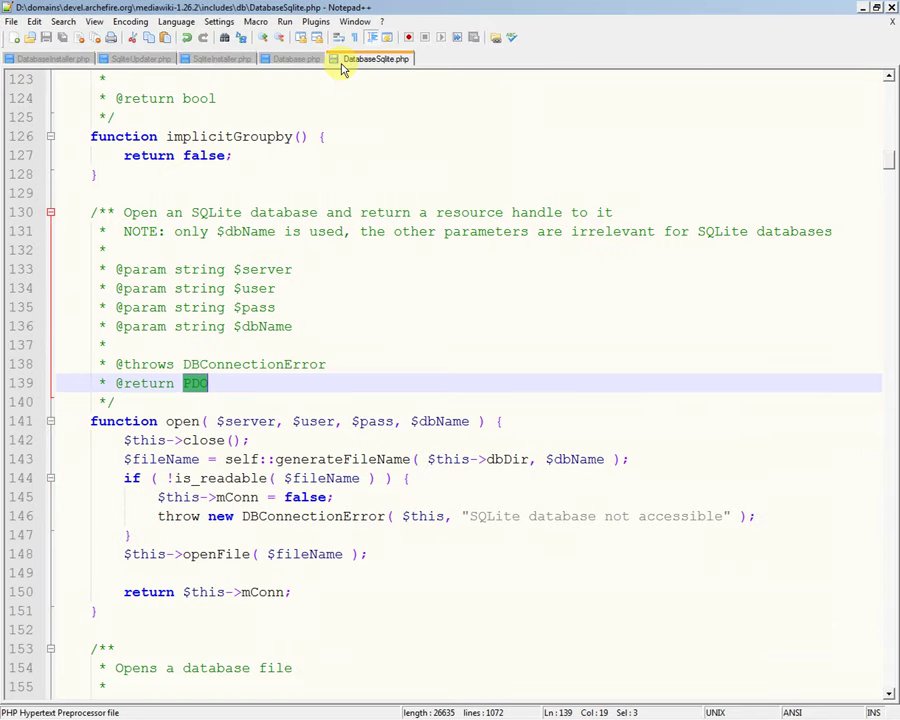
pyautogui.press('F3')
pyautogui.press('F3')
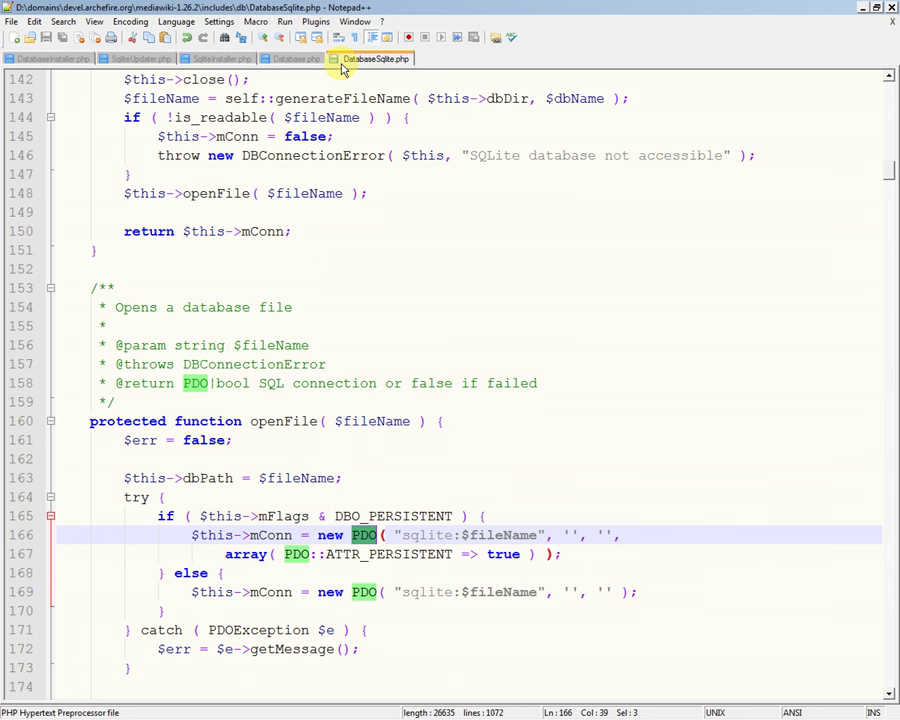
pyautogui.press('Down')
pyautogui.press('Down')
pyautogui.press('Down')
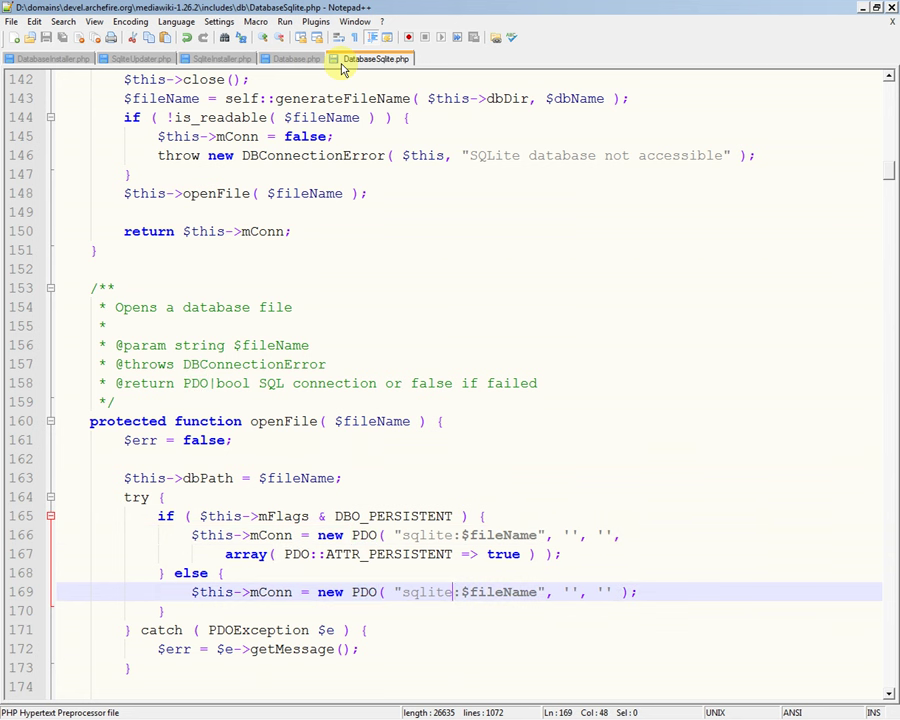
pyautogui.hotkey('alt', 'Tab')
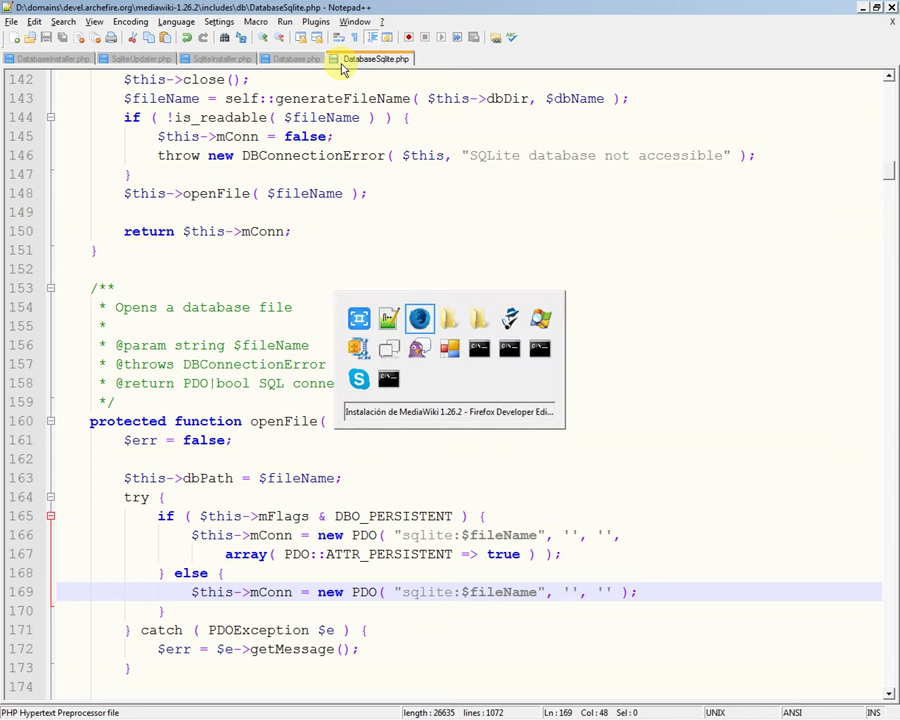
pyautogui.press('Escape')
# - Open D:\server\conf\httpd.conf in Notepad++ starting from the Run prompt
pyautogui.press('super+r')
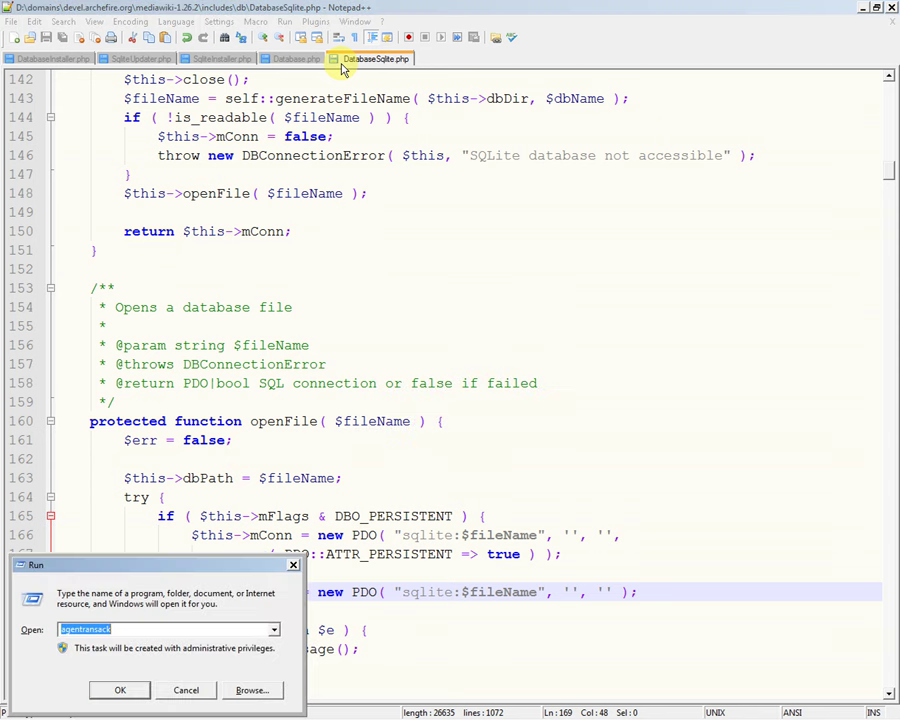
pyautogui.write('d:')
pyautogui.press('Return')
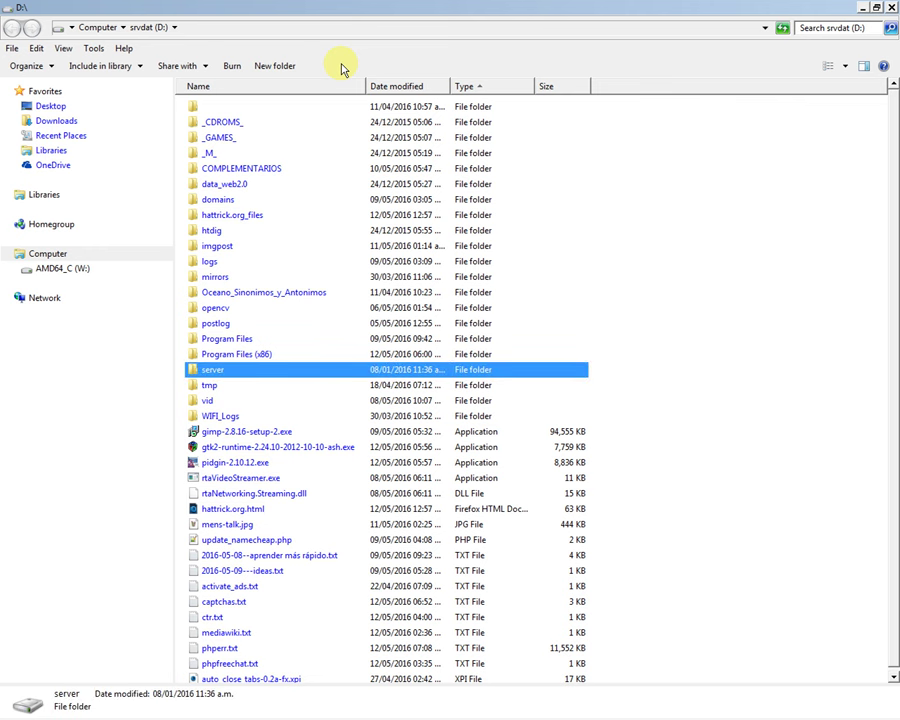
pyautogui.press('Return')
pyautogui.press('Return')
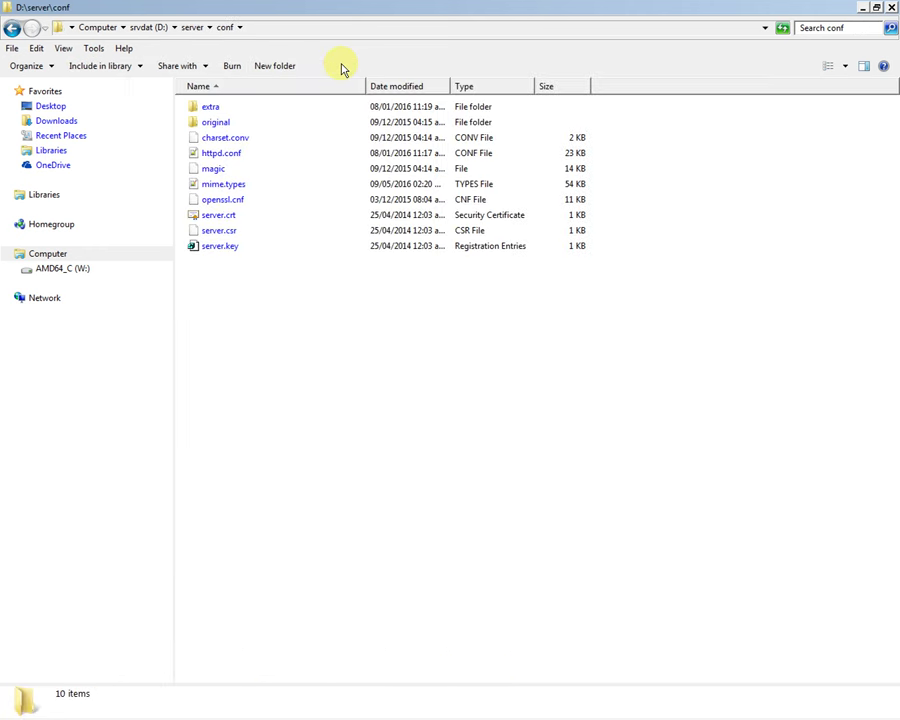
pyautogui.press('Down')
pyautogui.press('Down')
pyautogui.press('Down')
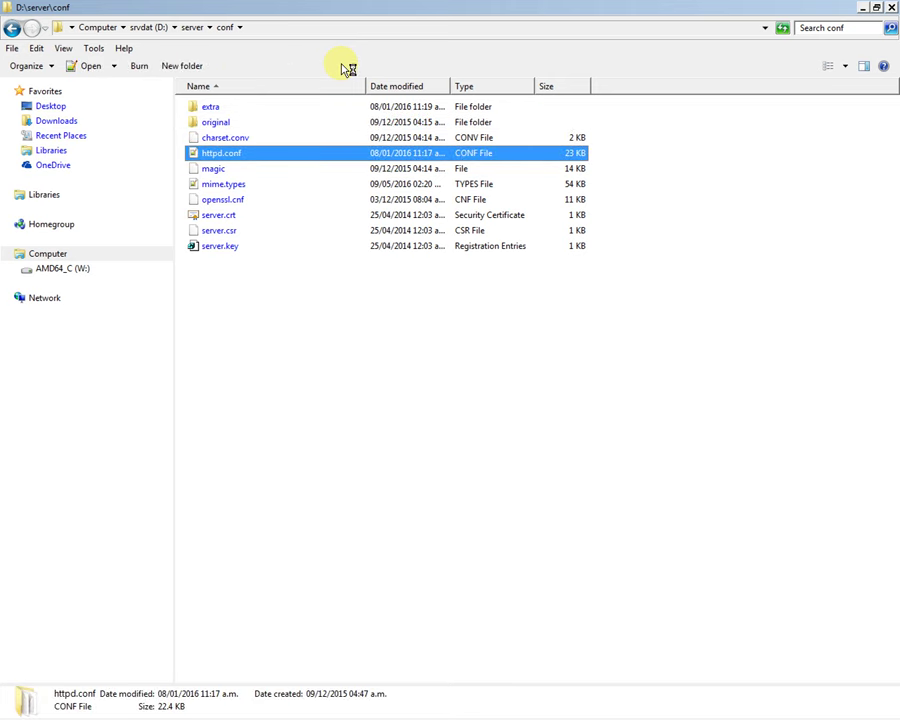
pyautogui.press('Return')
pyautogui.hotkey('ctrl', 'f')
# - Search httpd.conf for 'pdo_sq', 'sqlite' and 'extension', finding no sqlite entry
pyautogui.write('pdo_')
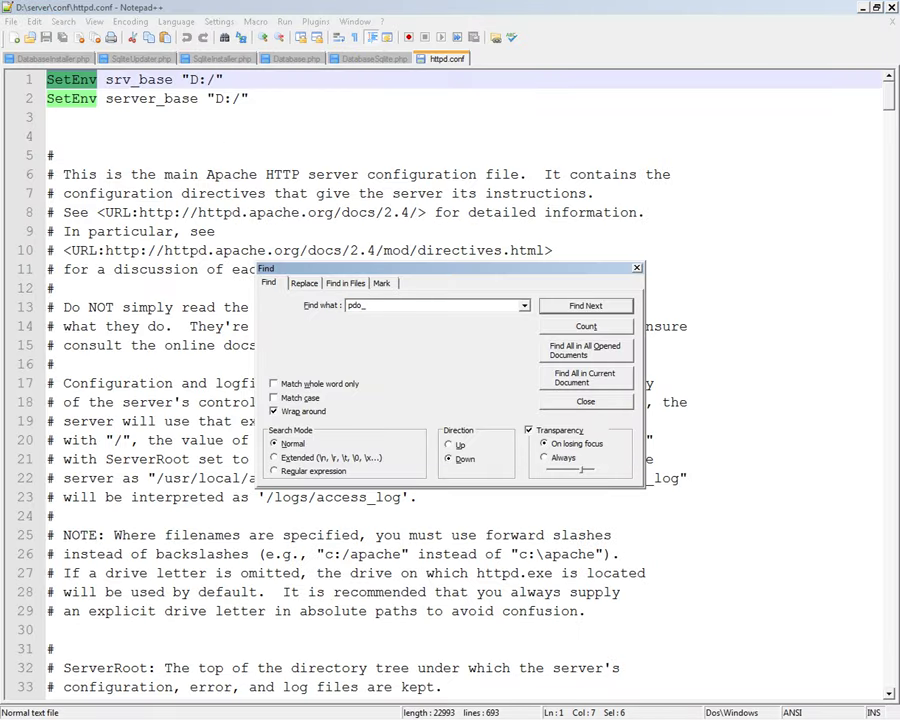
pyautogui.write('sq')
pyautogui.press('Return')
pyautogui.press('Return')
pyautogui.press('End')
pyautogui.press('BackSpace')
pyautogui.press('BackSpace')
pyautogui.press('BackSpace')
pyautogui.press('BackSpace')
pyautogui.press('BackSpace')
pyautogui.press('BackSpace')
pyautogui.write('sqlite')
pyautogui.press('Return')
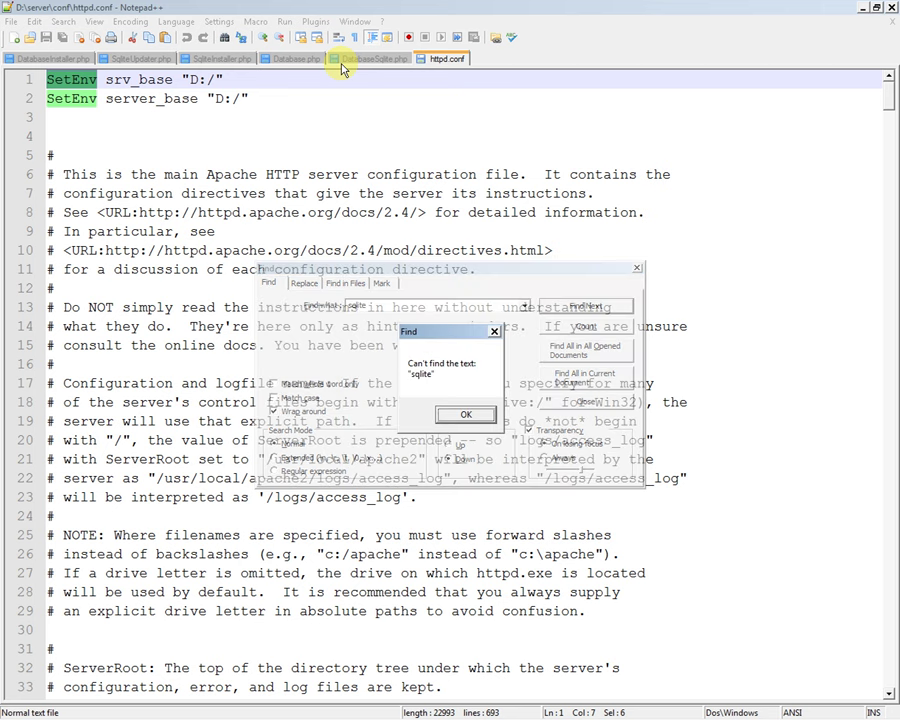
pyautogui.press('Return')
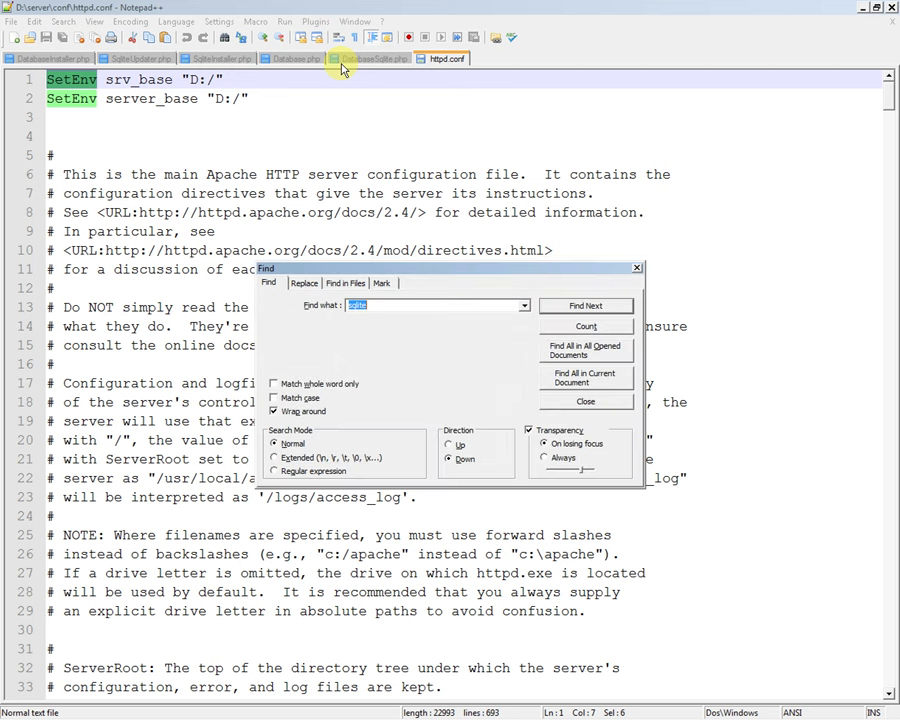
pyautogui.write('extension')
pyautogui.press('Return')
pyautogui.press('Escape')
pyautogui.press('Down')
# - Page through to the end of httpd.conf and return to the conf folder
pyautogui.press('pagedown')
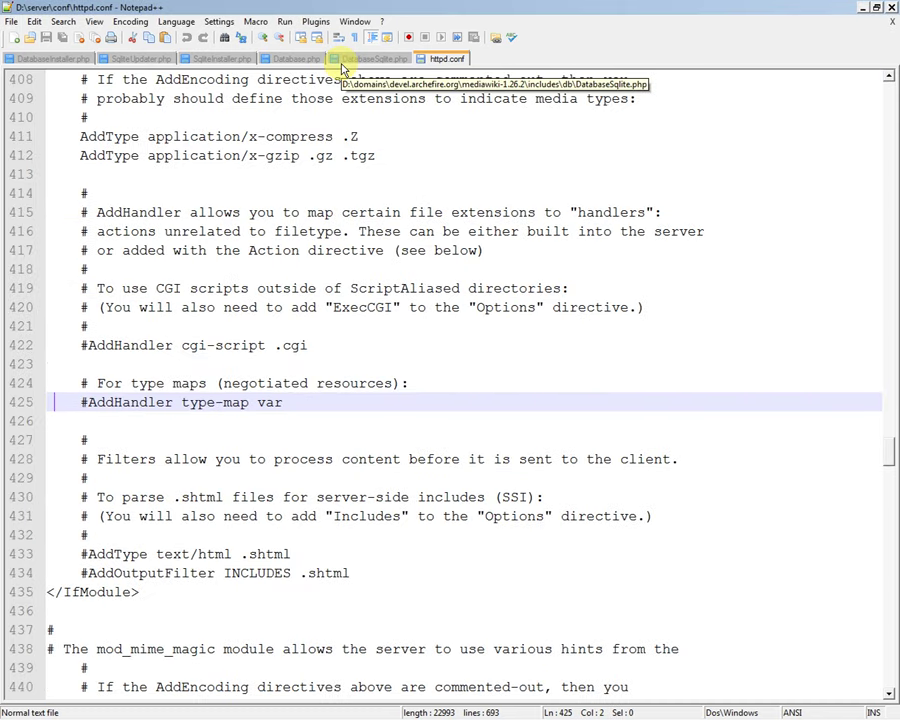
pyautogui.hotkey('ctrl', 'End')
pyautogui.press('pageup')
pyautogui.press('pageup')
pyautogui.press('pageup')
pyautogui.press('pageup')
pyautogui.press('pageup')
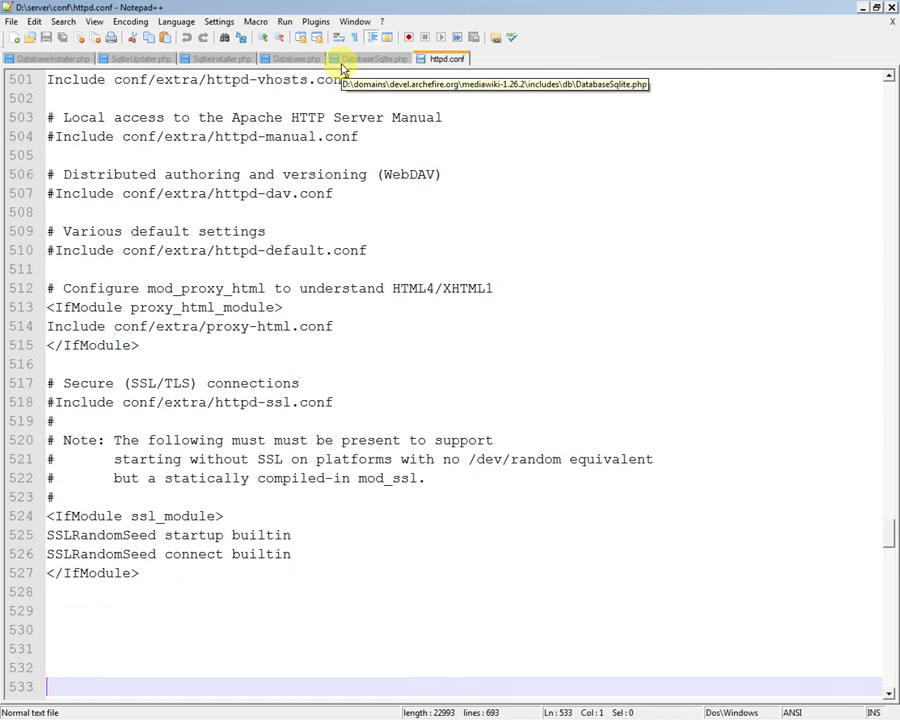
pyautogui.hotkey('alt', 'Tab')
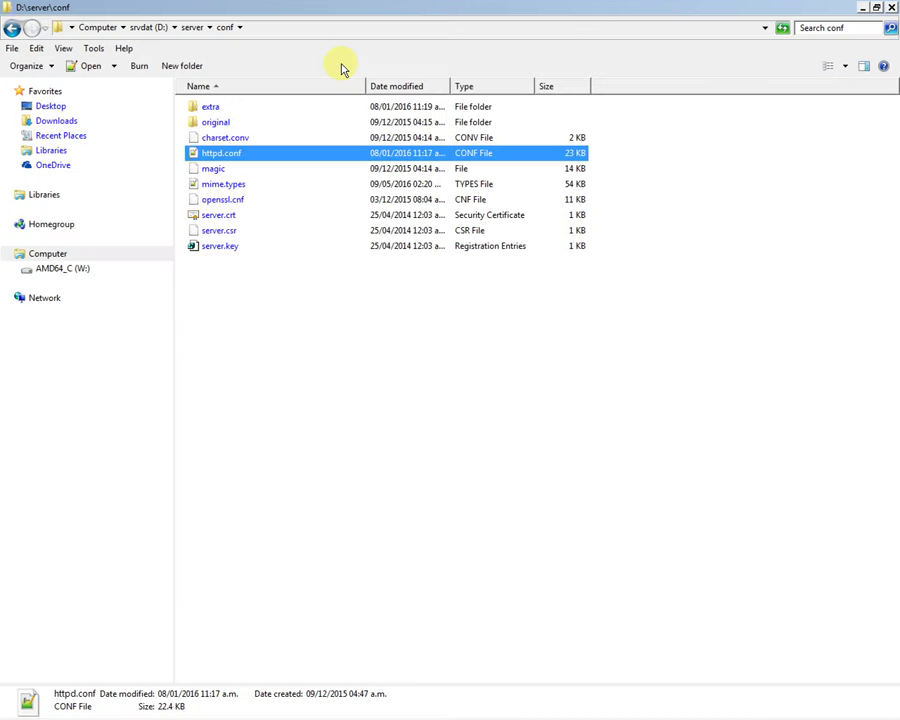
# - Open httpd-default.conf from conf\extra, search it for 'Listen', then go back up to conf
pyautogui.press('Up')
pyautogui.press('Up')
pyautogui.press('Up')
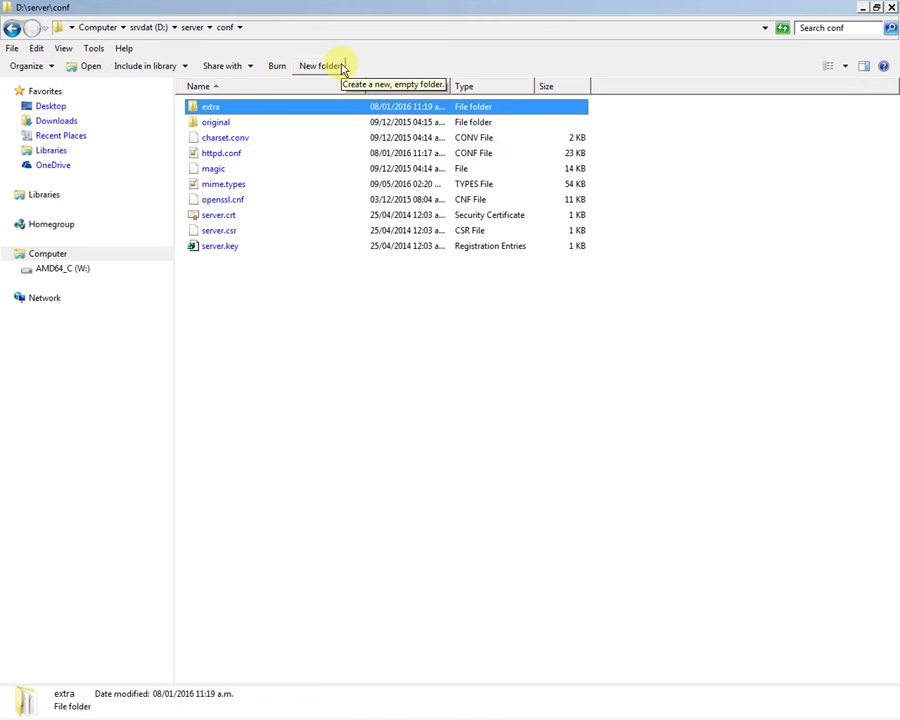
pyautogui.press('Return')
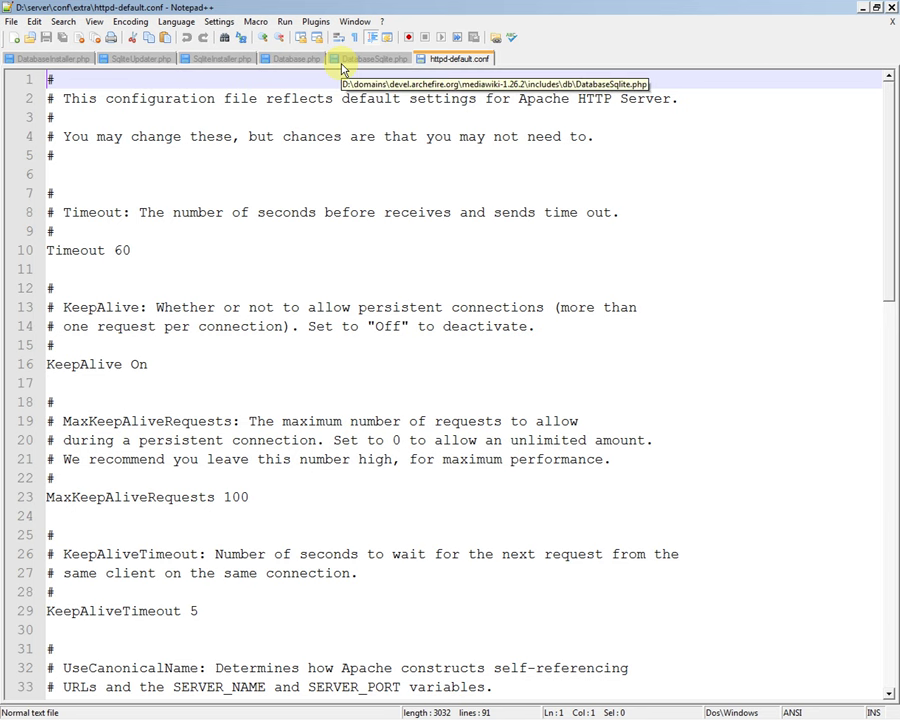
pyautogui.hotkey('ctrl', 'f')
pyautogui.write('Listen')
pyautogui.press('Return')
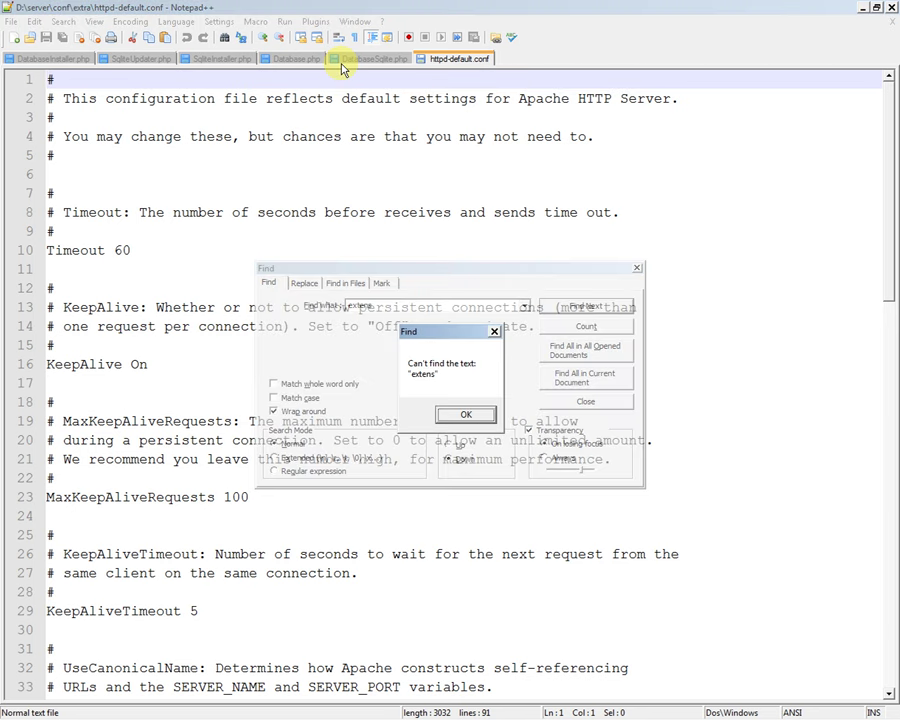
pyautogui.press('Return')
pyautogui.press('Escape')
pyautogui.click(341, 62)
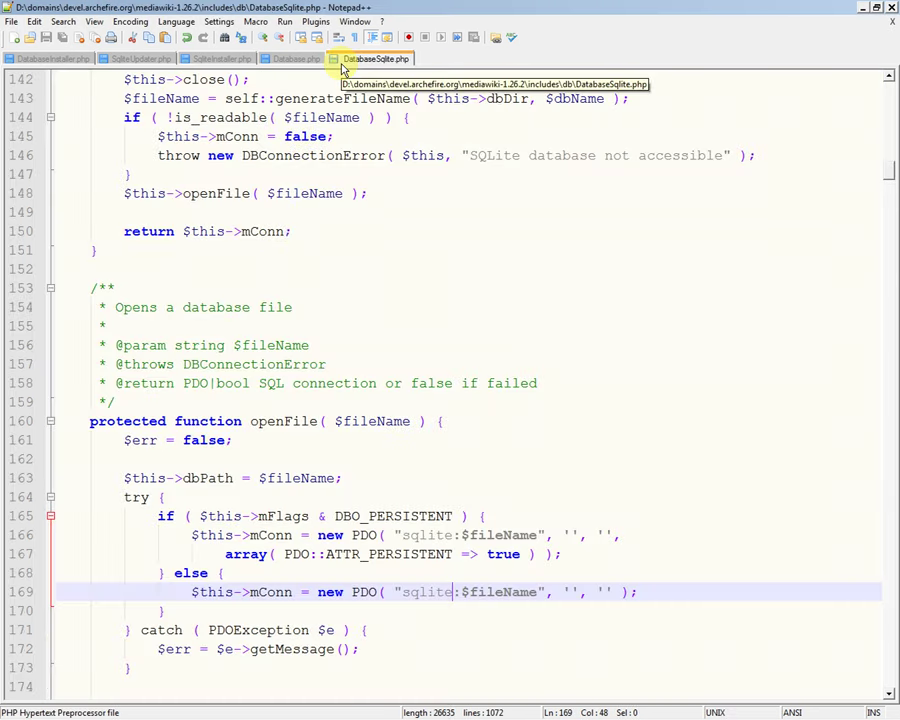
pyautogui.hotkey('alt', 'Tab')
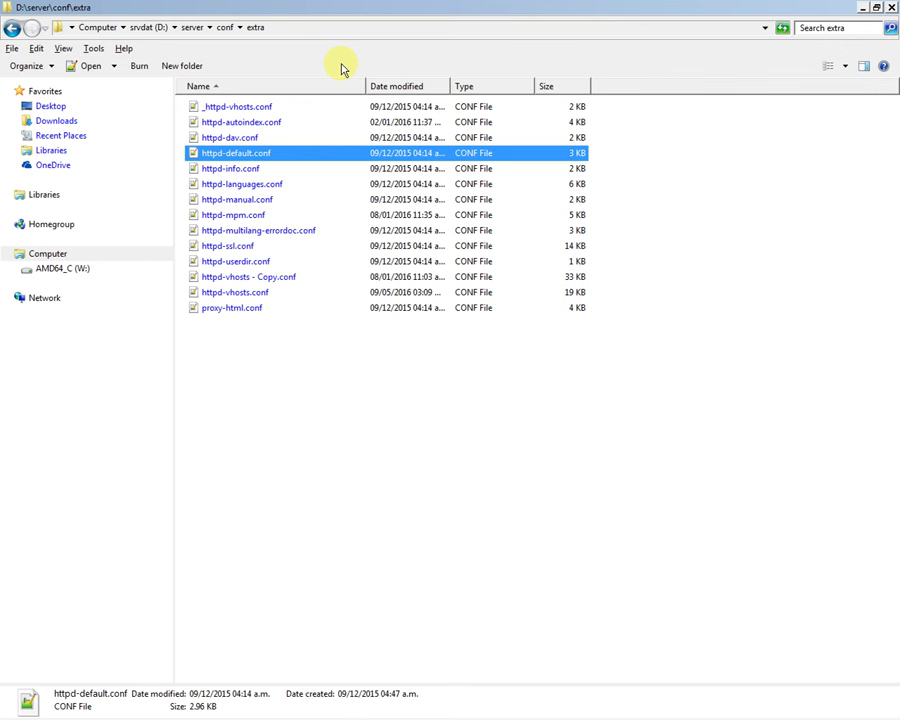
pyautogui.press('BackSpace')
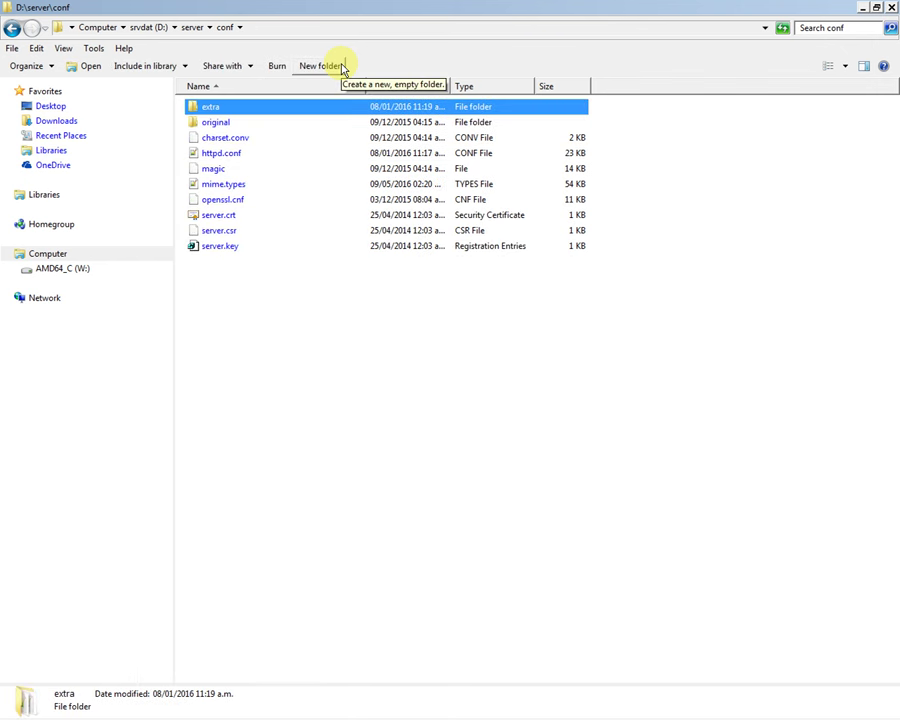
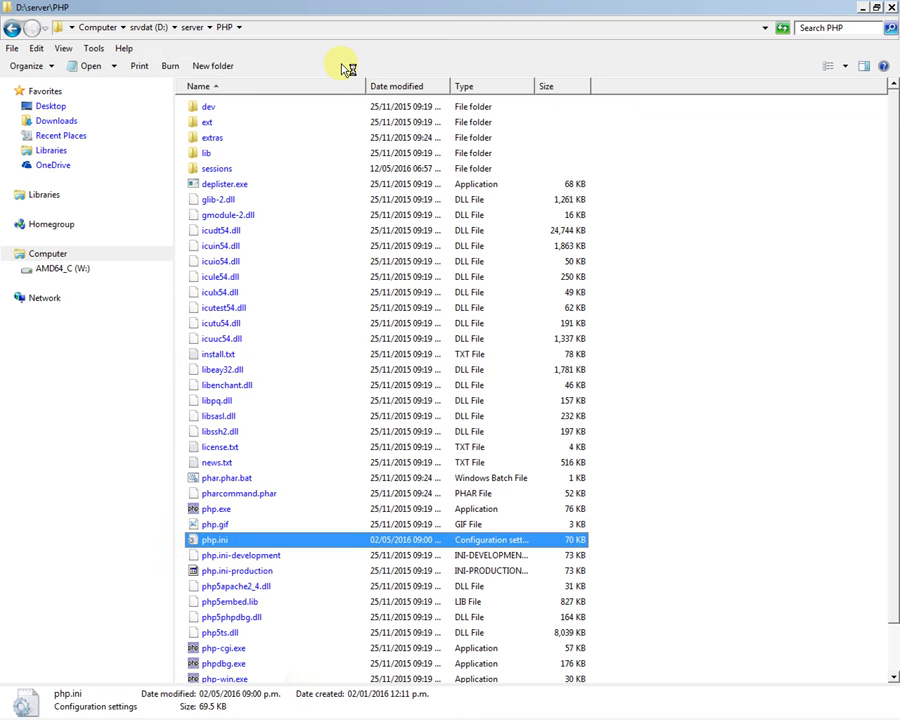
# - Open php.ini and search for 'exte' to reach the extensions section
pyautogui.press('Return')
pyautogui.hotkey('ctrl', 'f')
pyautogui.write('exte')
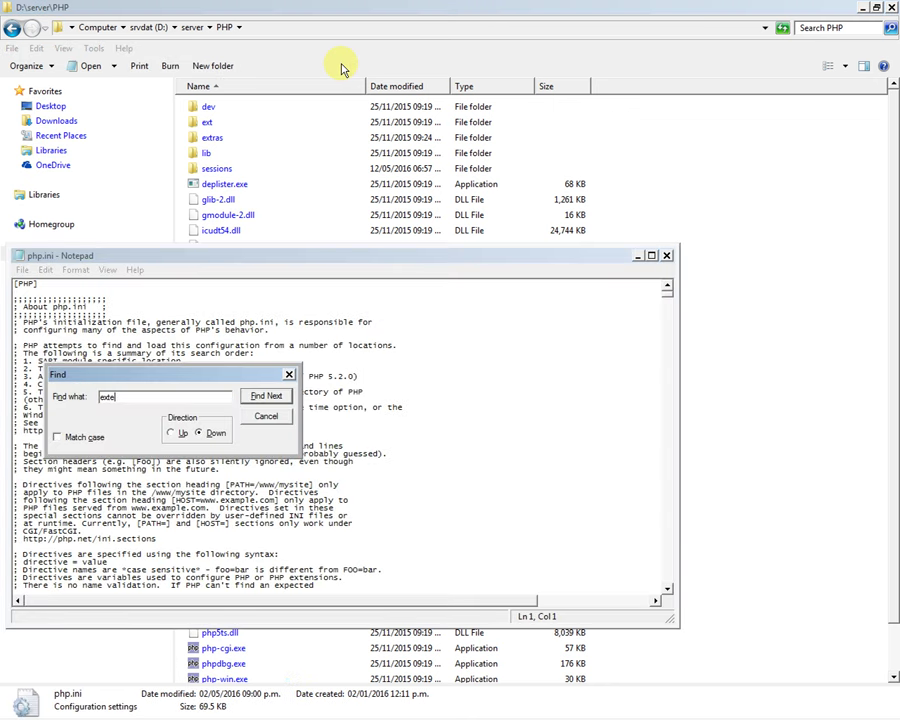
pyautogui.press('Return')
pyautogui.press('Escape')
pyautogui.press('F3')
pyautogui.press('pagedown')
pyautogui.press('pagedown')
pyautogui.press('pagedown')
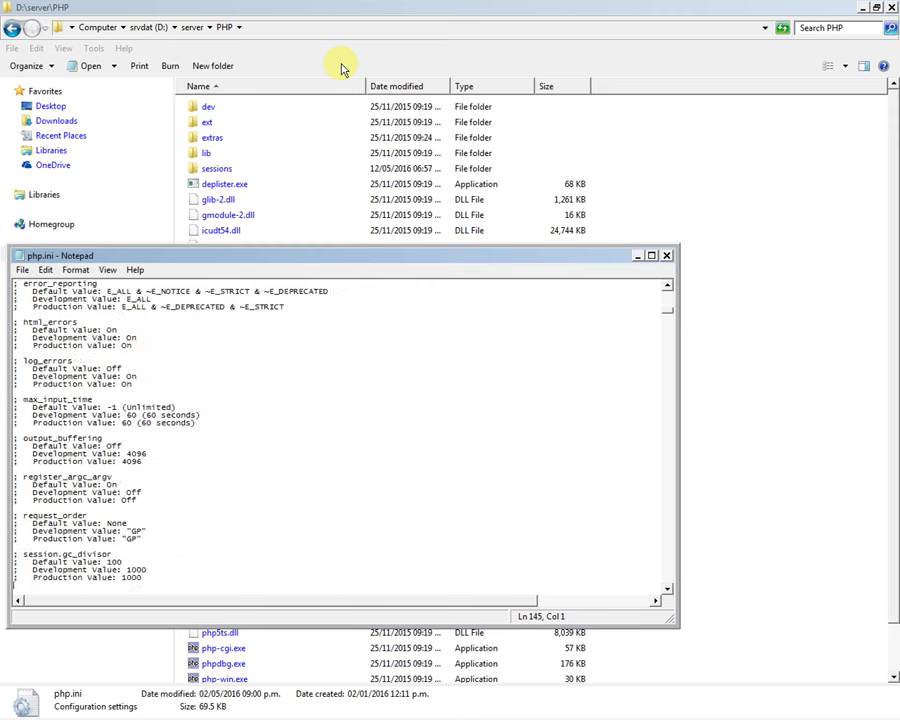
# - Search php.ini for 'sqlite' to locate the php_pdo_sqlite extension line
pyautogui.hotkey('ctrl', 'f')
pyautogui.write('sqlite')
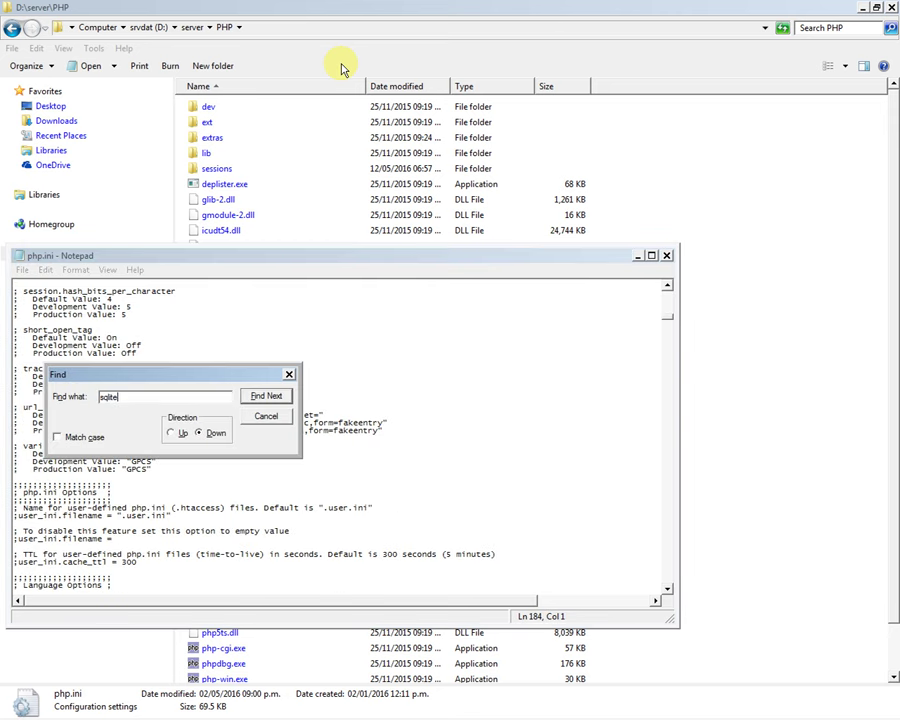
pyautogui.press('Return')
pyautogui.press('Escape')
pyautogui.press('Down')
pyautogui.press('Down')
pyautogui.press('Down')
pyautogui.press('Down')
pyautogui.press('Down')
pyautogui.press('Down')
pyautogui.press('Down')
pyautogui.press('Down')
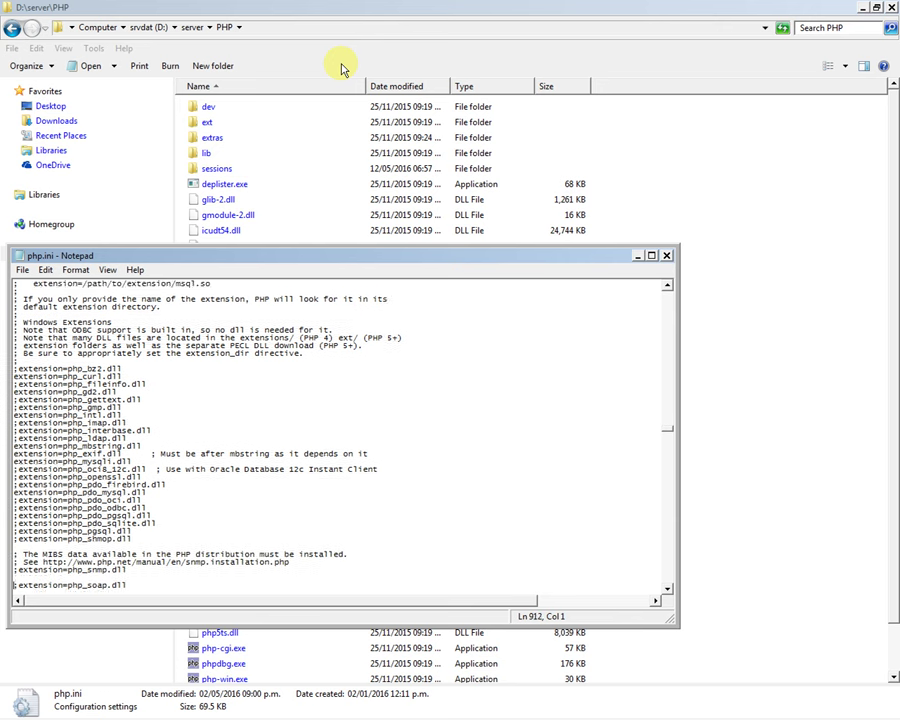
pyautogui.press('Up')
pyautogui.press('Up')
pyautogui.press('Up')
pyautogui.press('Up')
pyautogui.press('Up')
pyautogui.press('Up')
pyautogui.press('Up')
pyautogui.press('Up')
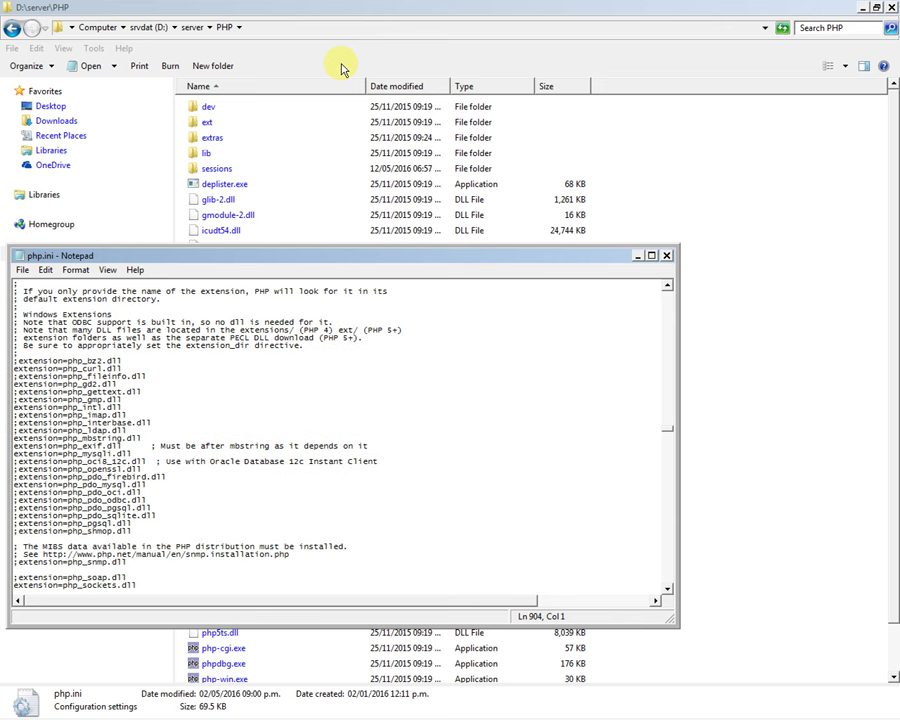
# - Find 'pdo_sql', remove the leading ';' from extension=php_pdo_sqlite.dll, and save php.ini
pyautogui.hotkey('ctrl', 'f')
pyautogui.write('pdo_sql')
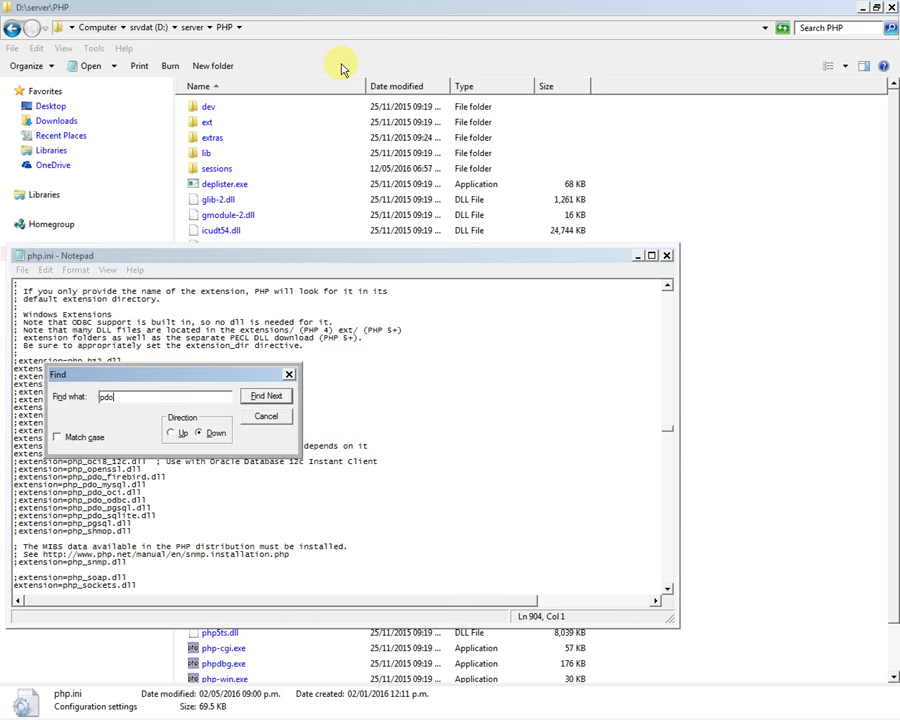
pyautogui.press('Return')
pyautogui.press('Escape')
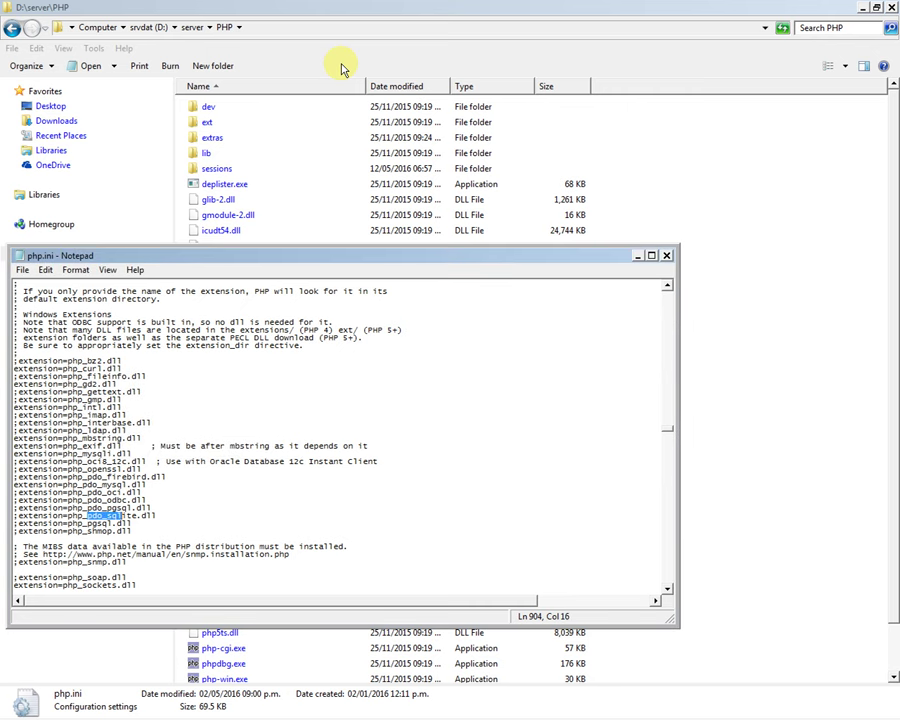
pyautogui.hotkey('alt', 'Tab')
pyautogui.press('Home')
pyautogui.press('Delete')
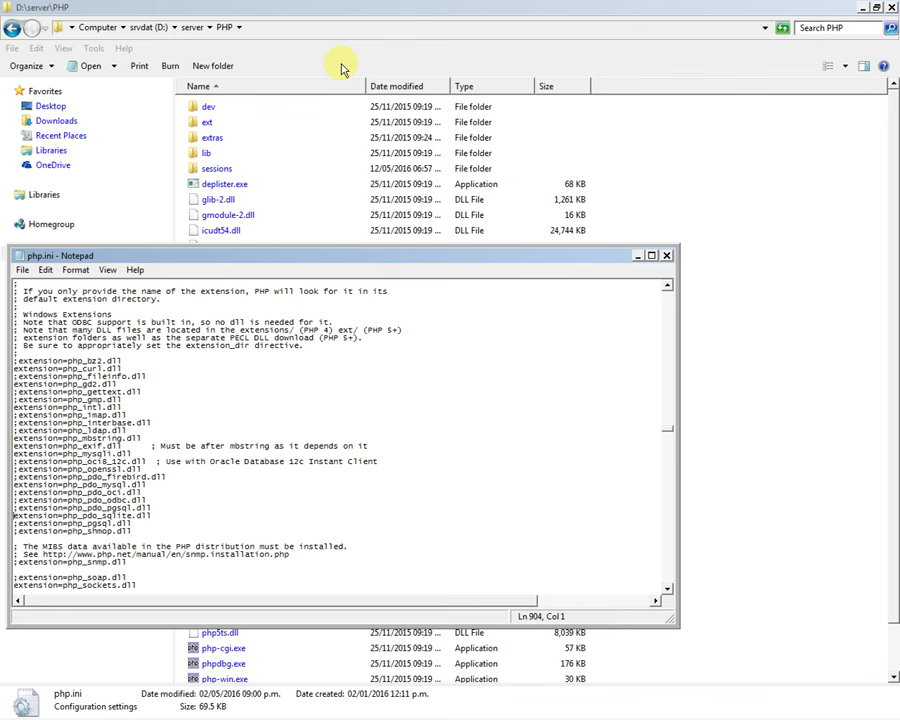
pyautogui.hotkey('ctrl', 'Home')
# - Search php.ini for 'sqlite3', then return to the MediaWiki source in Notepad++
pyautogui.hotkey('ctrl', 'f')
pyautogui.write('sqlite3')
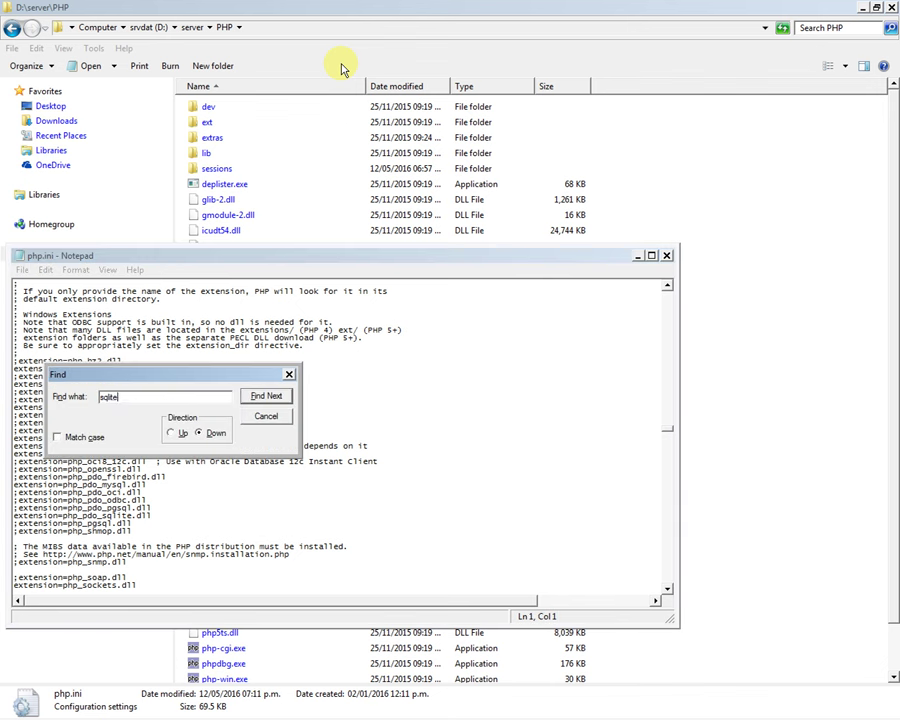
pyautogui.press('Return')
pyautogui.press('Escape')
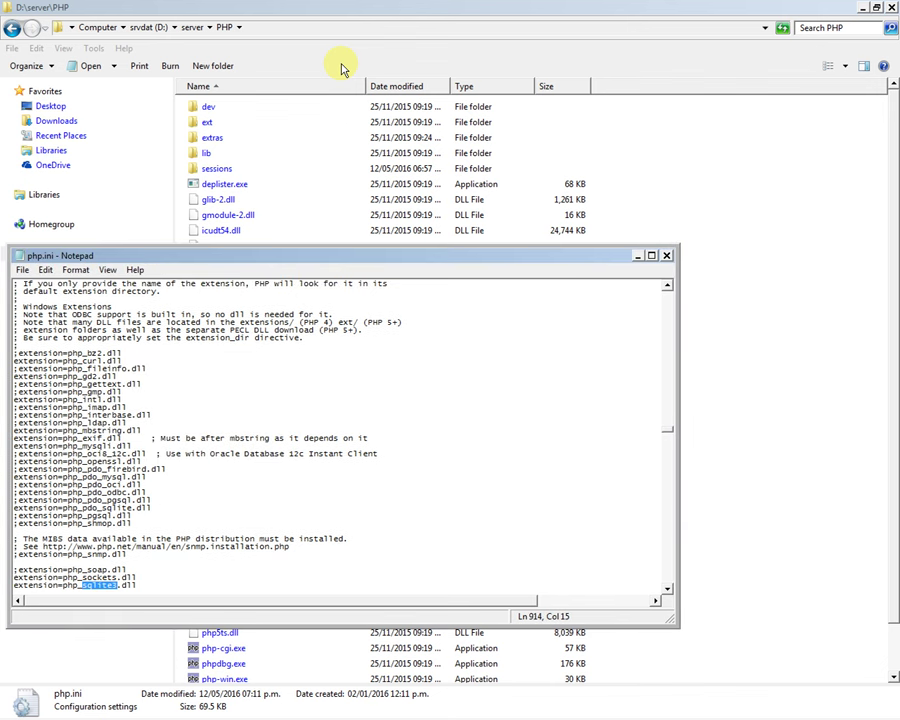
pyautogui.hotkey('alt', 'Tab')
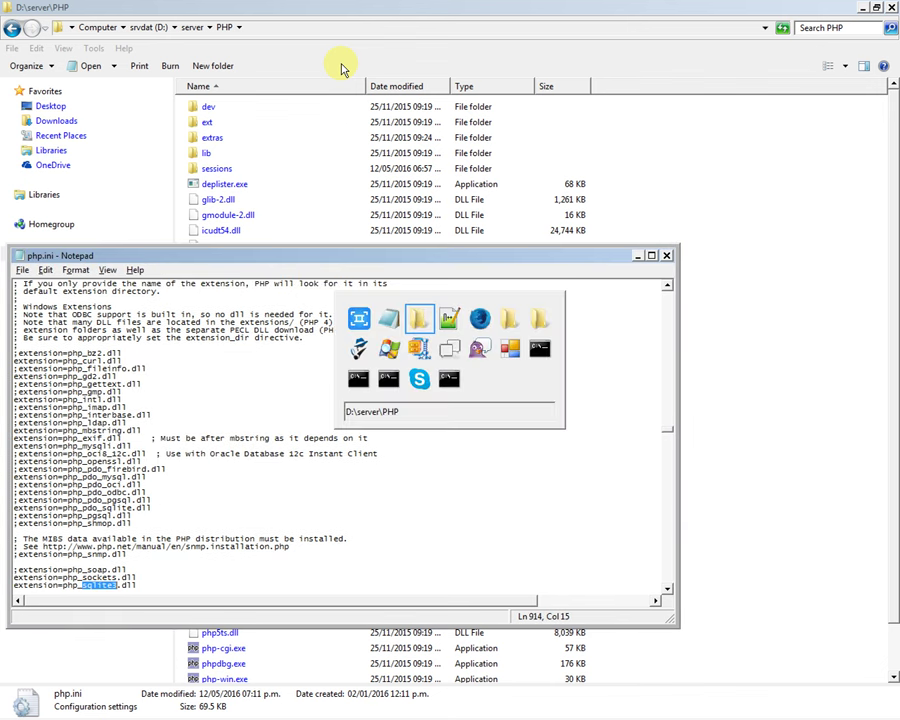
pyautogui.hotkey('alt', 'Tab')
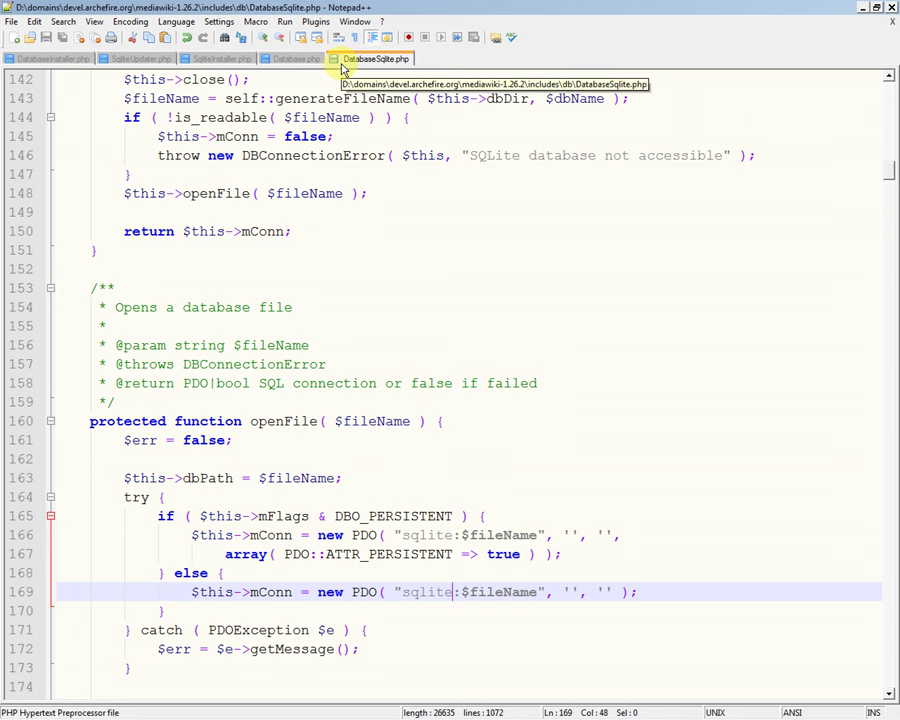
# - Search DatabaseSqlite.php for 'pdo' to find the PDO connection code
pyautogui.press('Left')
pyautogui.press('Left')
pyautogui.press('Left')
pyautogui.hotkey('ctrl', 'Home')
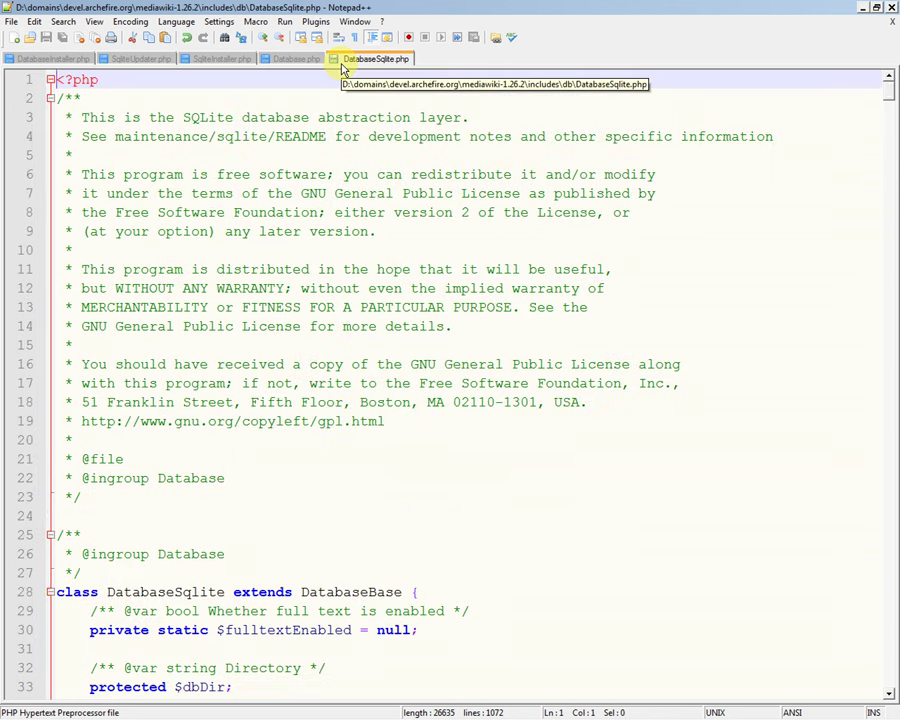
pyautogui.press('F3')
pyautogui.press('Return')
pyautogui.hotkey('ctrl', 'f')
pyautogui.write('pdo')
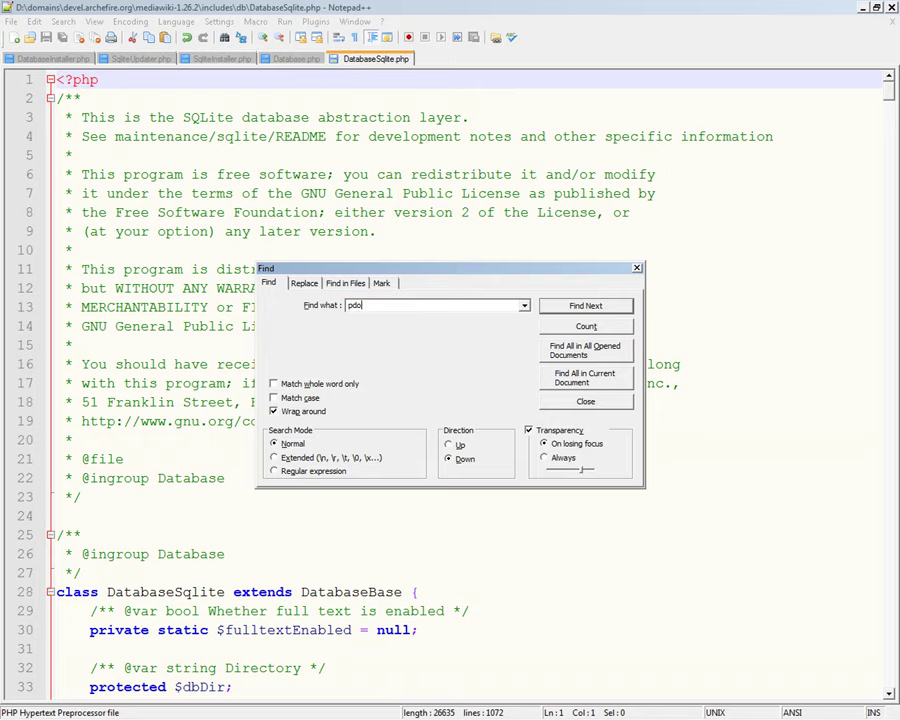
pyautogui.press('Return')
pyautogui.press('Escape')
pyautogui.press('F3')
pyautogui.press('F3')
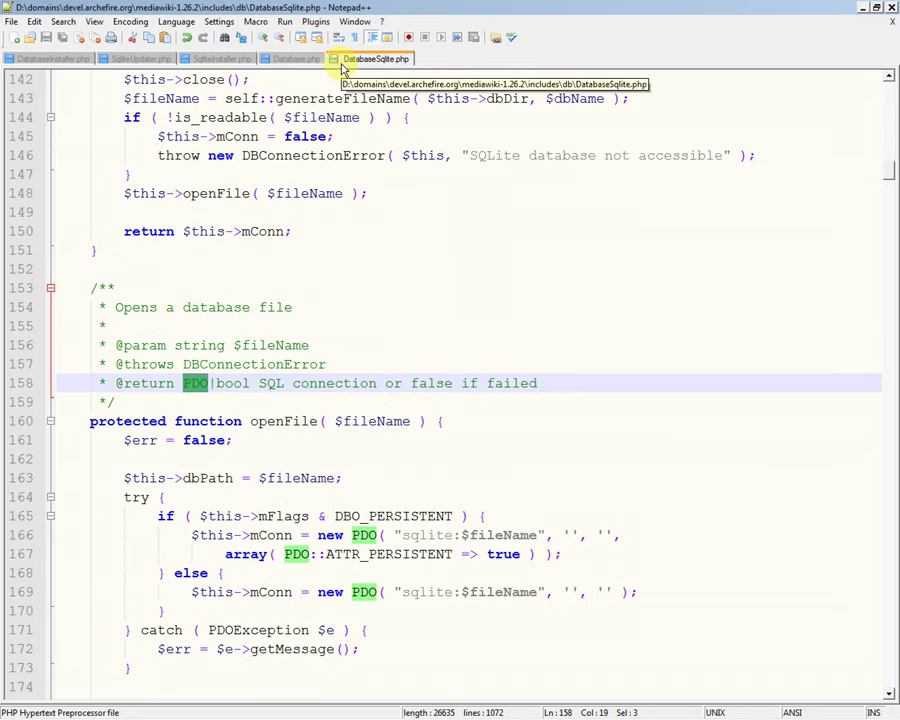
pyautogui.press('F3')
# - Inspect the sqlite connection string on line 166 of DatabaseSqlite.php
pyautogui.press('Right')
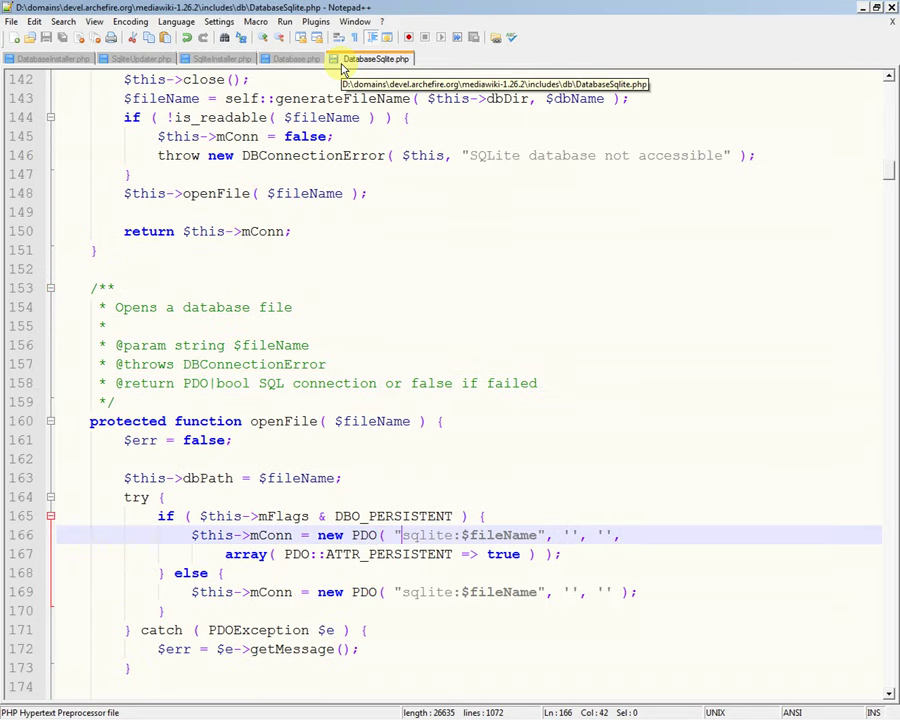
pyautogui.press('Down')
pyautogui.press('Down')
pyautogui.press('Home')
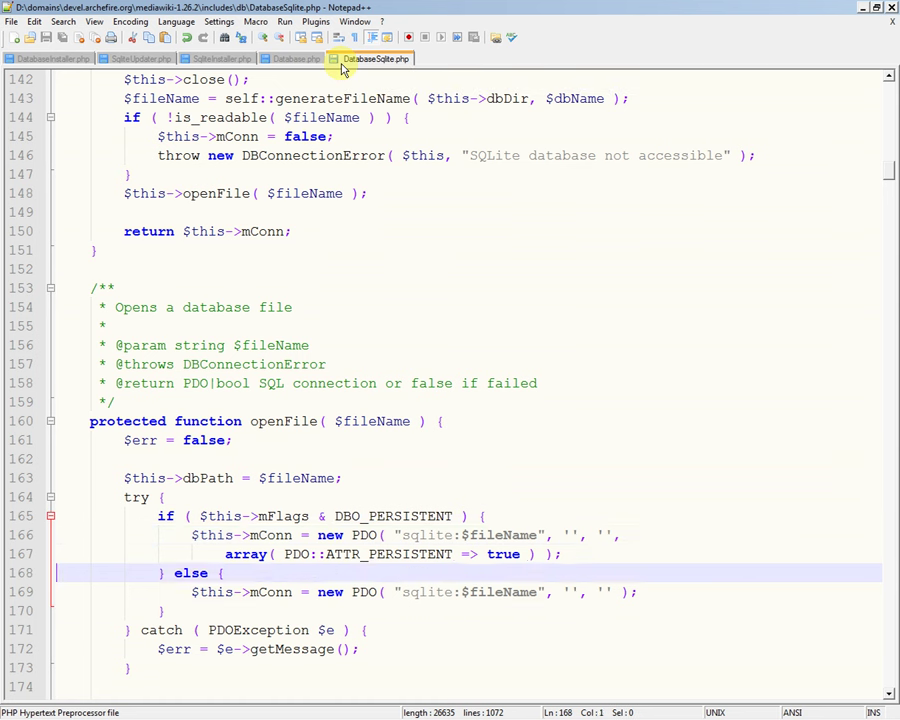
pyautogui.press('Up')
pyautogui.press('Up')
pyautogui.press('Right')
pyautogui.press('Right')
pyautogui.press('Right')
pyautogui.press('Right')
pyautogui.press('Right')
pyautogui.press('Right')
pyautogui.press('Right')
pyautogui.press('Right')
pyautogui.press('Right')
pyautogui.press('Right')
pyautogui.press('Right')
pyautogui.press('Right')
pyautogui.press('Right')
pyautogui.press('Right')
pyautogui.press('Right')
pyautogui.press('Right')
pyautogui.press('Right')
pyautogui.press('Right')
pyautogui.press('Right')
pyautogui.press('Right')
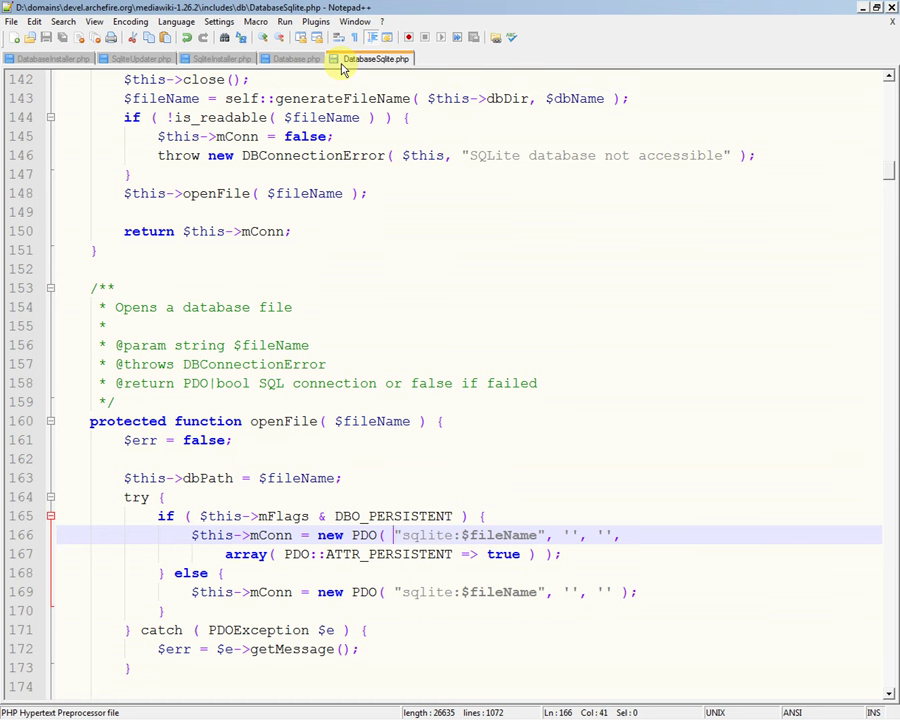
pyautogui.hotkey('alt', 'Tab')
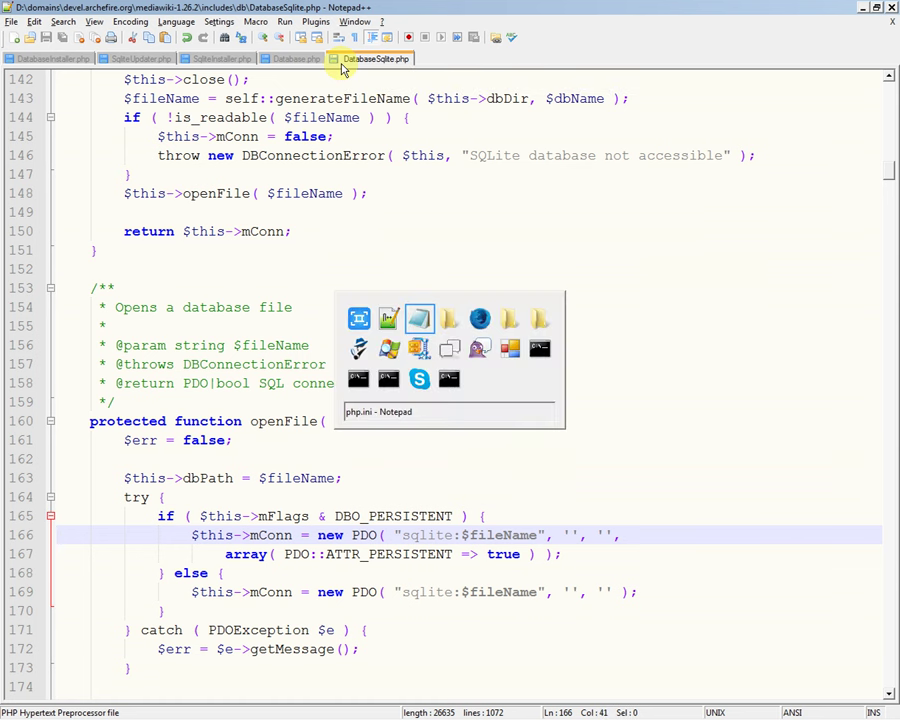
pyautogui.hotkey('alt', 'Tab')
pyautogui.hotkey('alt', 'Tab')
pyautogui.hotkey('alt', 'Tab')
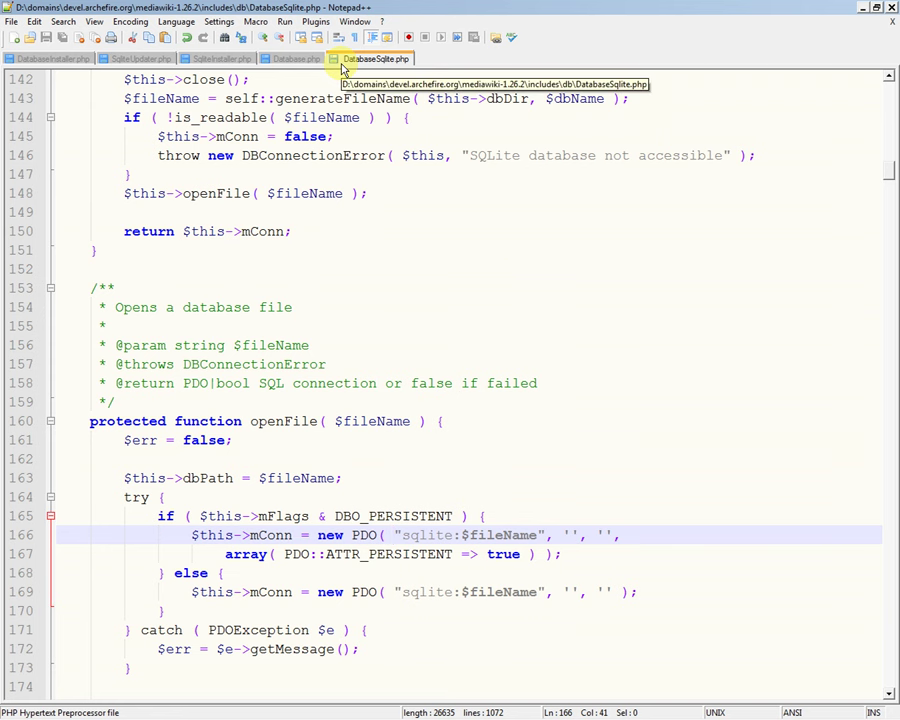
# - Search Database.php for 'sqli' mentions
pyautogui.click(290, 60)
pyautogui.press('F3')
pyautogui.press('Return')
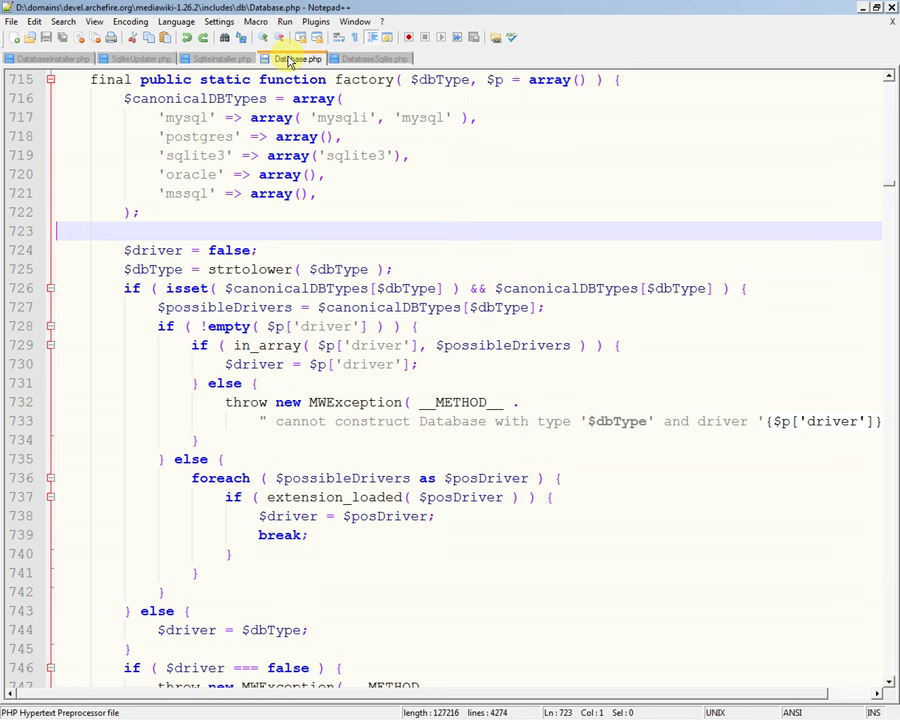
pyautogui.hotkey('ctrl', 'Home')
pyautogui.hotkey('ctrl', 'f')
pyautogui.write('sqli')
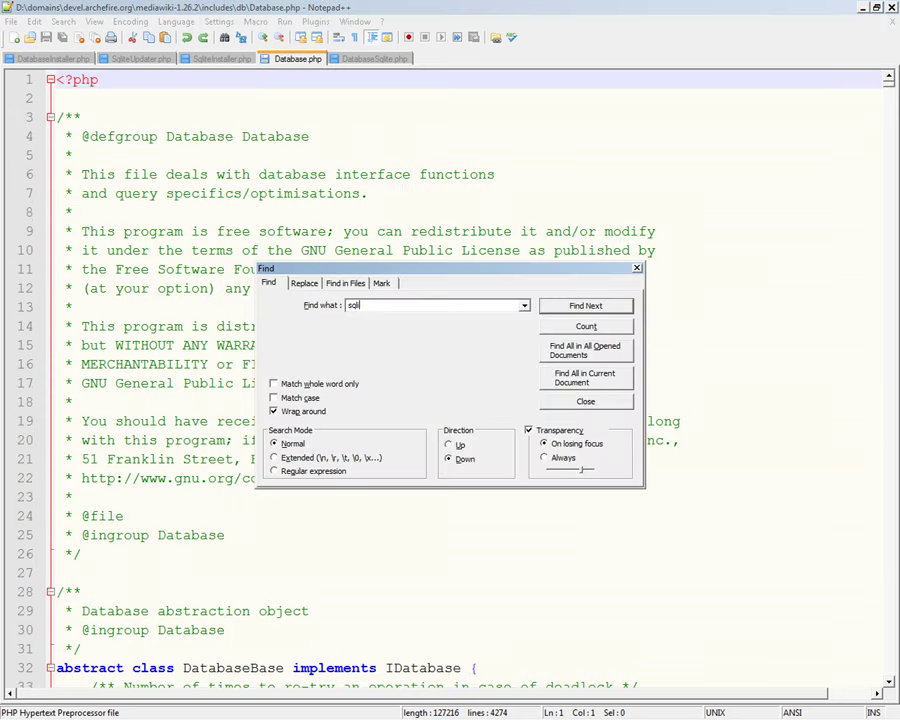
pyautogui.press('Return')
pyautogui.press('Escape')
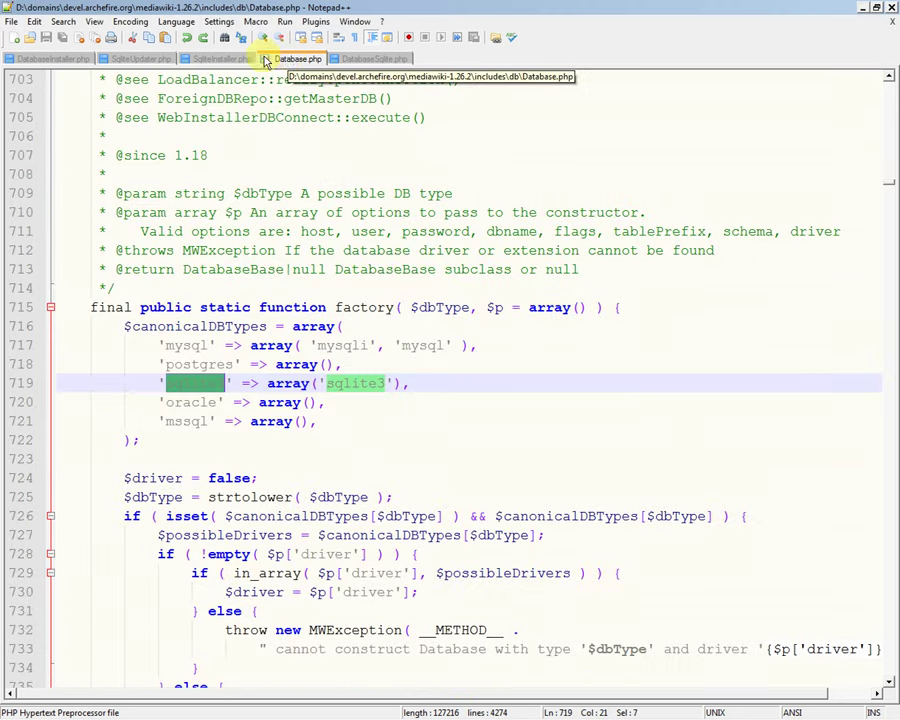
# - Locate the sqlite3 extension check in SqliteInstaller.php
pyautogui.click(225, 59)
pyautogui.press('F3')
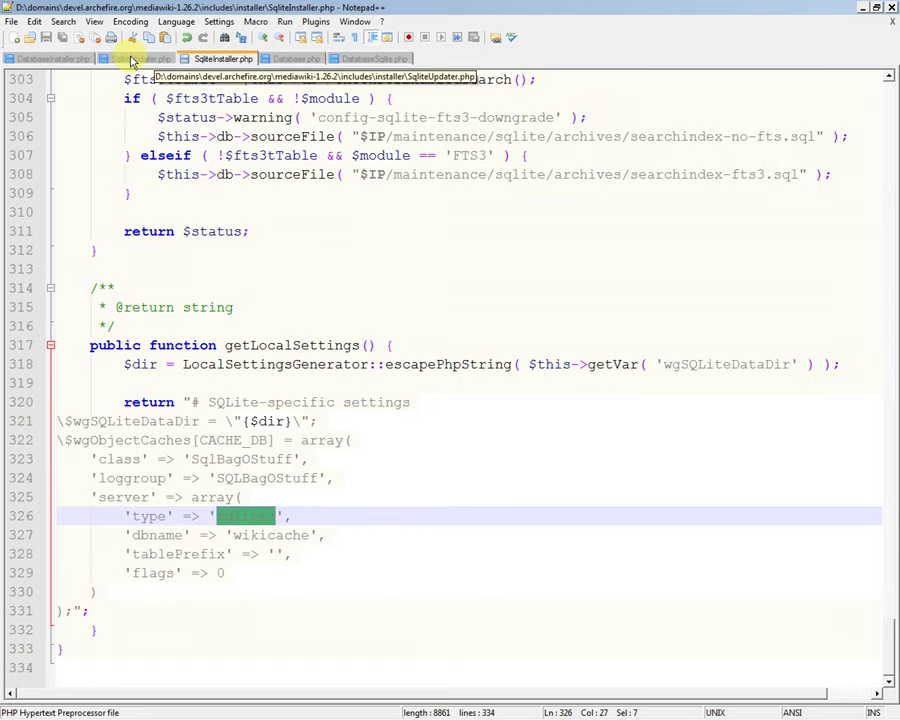
pyautogui.hotkey('ctrl', 'Home')
pyautogui.press('F3')
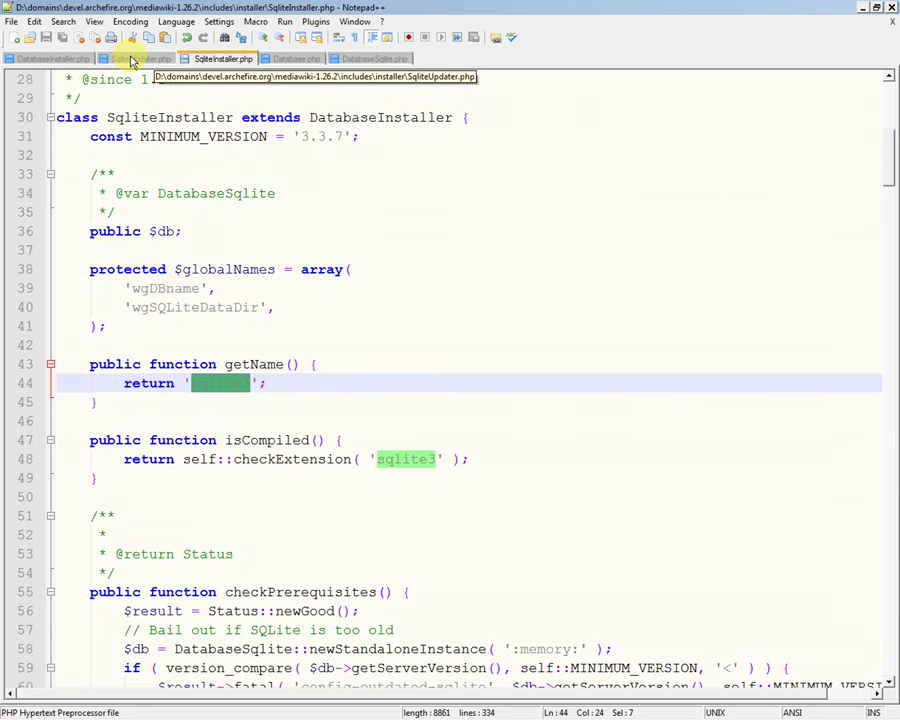
# - Insert 'php_pdo_' before 'sqlite3' on line 48 of SqliteInstaller.php
pyautogui.click(377, 458)
pyautogui.scroll(-1, 380, 450)
pyautogui.write('php_p')
pyautogui.write('do_')
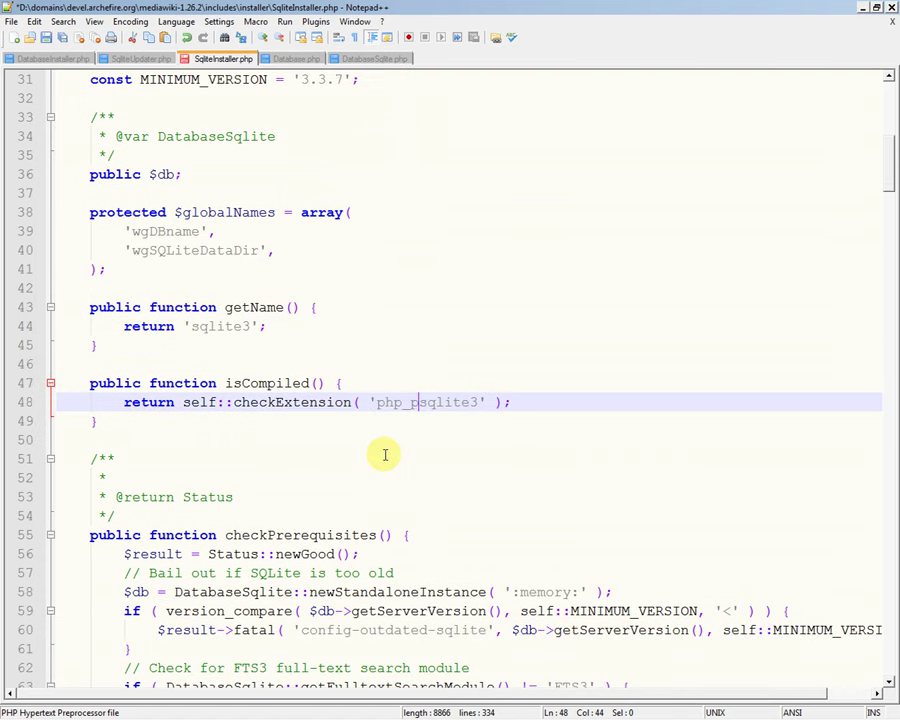
pyautogui.press('End')
pyautogui.press('Left')
pyautogui.press('Left')
pyautogui.press('Left')
pyautogui.press('Left')
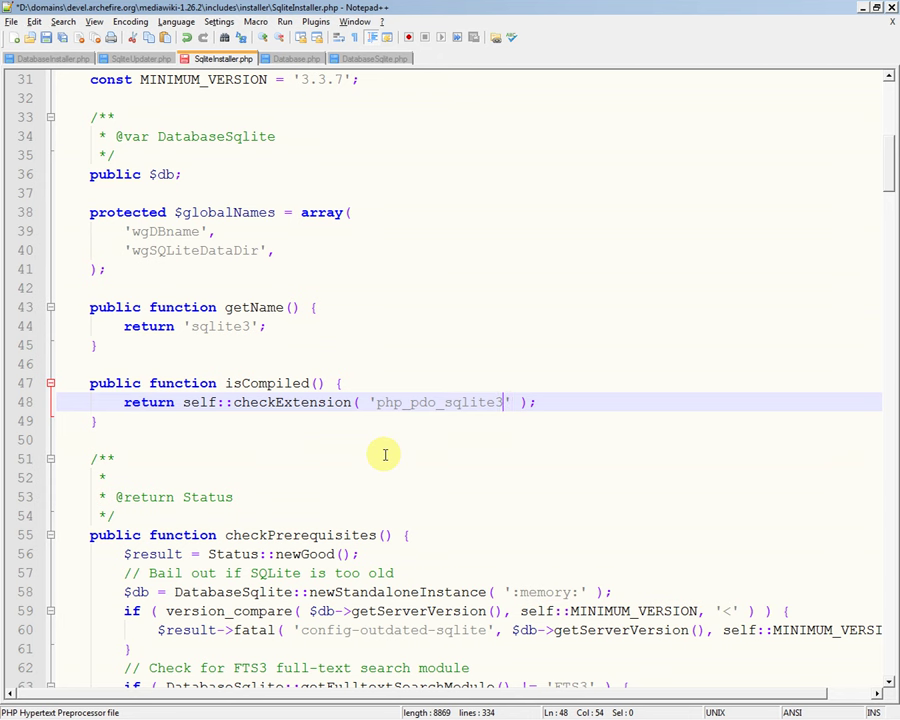
pyautogui.hotkey('alt', 'Tab')
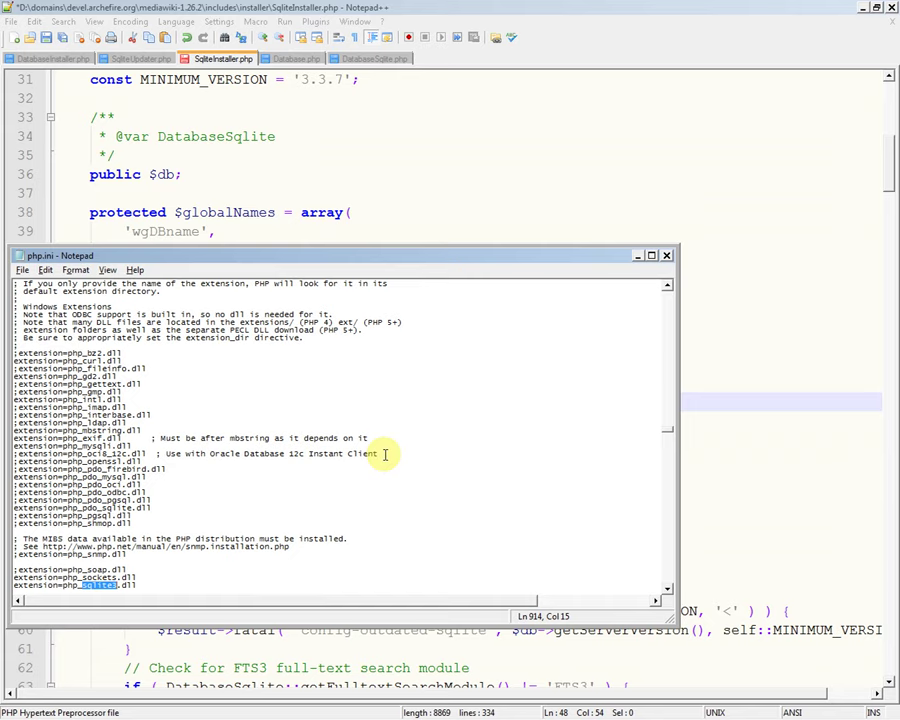
pyautogui.hotkey('alt', 'Tab')
pyautogui.hotkey('alt', 'Tab')
pyautogui.hotkey('alt', 'Tab')
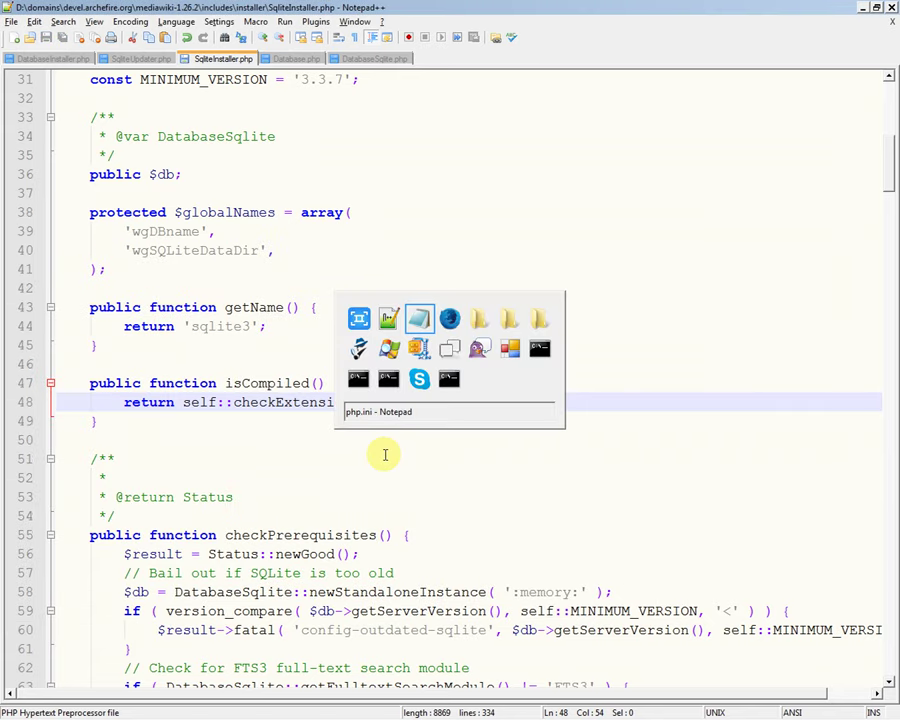
pyautogui.press('Home')
pyautogui.press('Down')
pyautogui.press('Return')
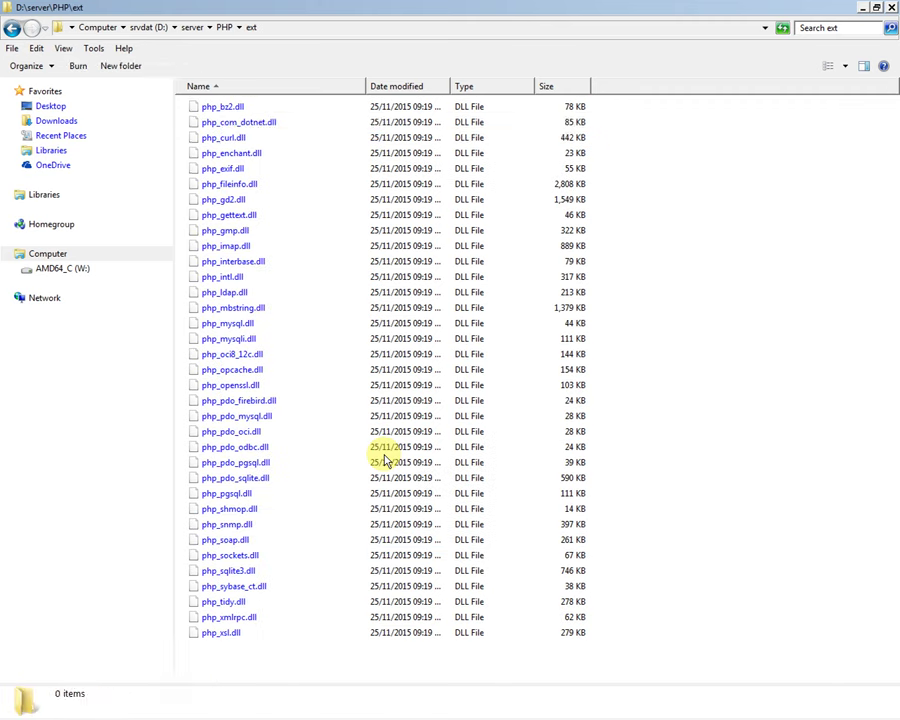
pyautogui.press('Down')
pyautogui.press('Down')
pyautogui.write('php_p')
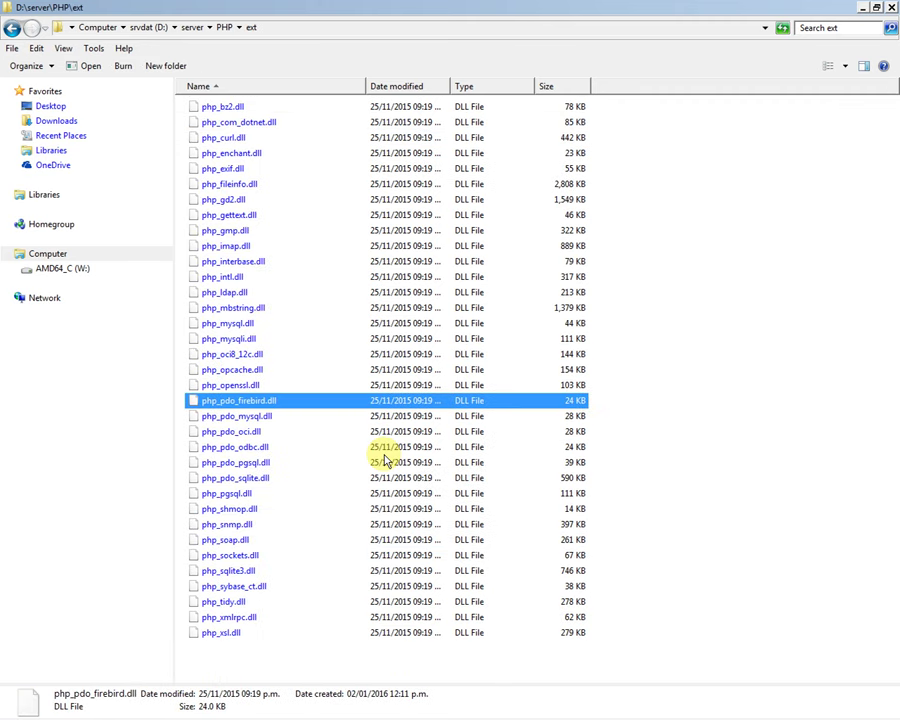
pyautogui.press('BackSpace')
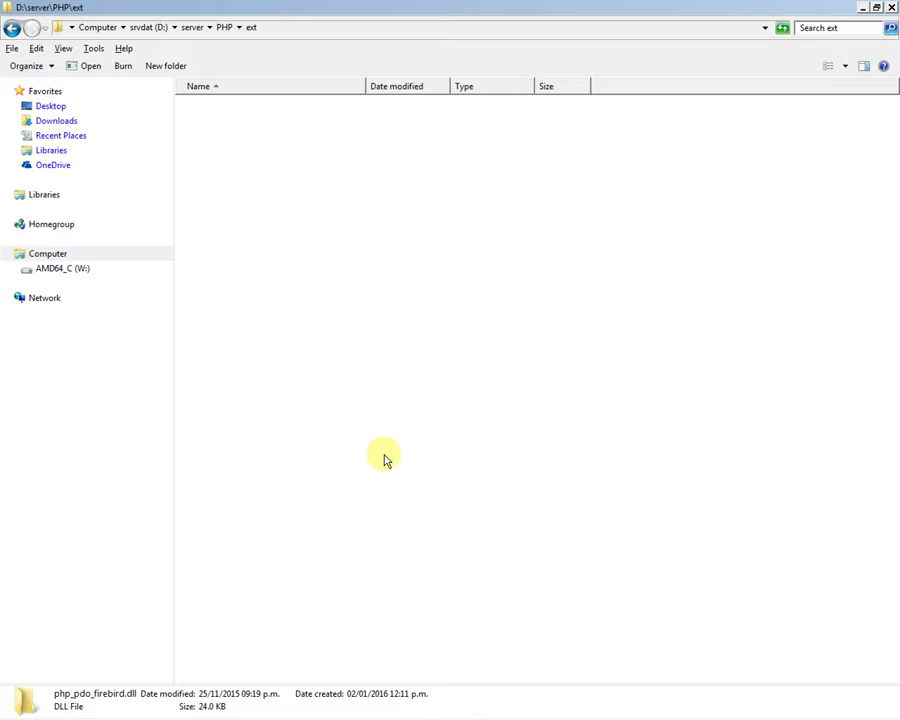
pyautogui.hotkey('alt', 'Tab')
pyautogui.hotkey('alt', 'Tab')
pyautogui.hotkey('alt', 'Tab')
pyautogui.hotkey('alt', 'Tab')
pyautogui.hotkey('alt', 'Tab')
pyautogui.hotkey('alt', 'Tab')
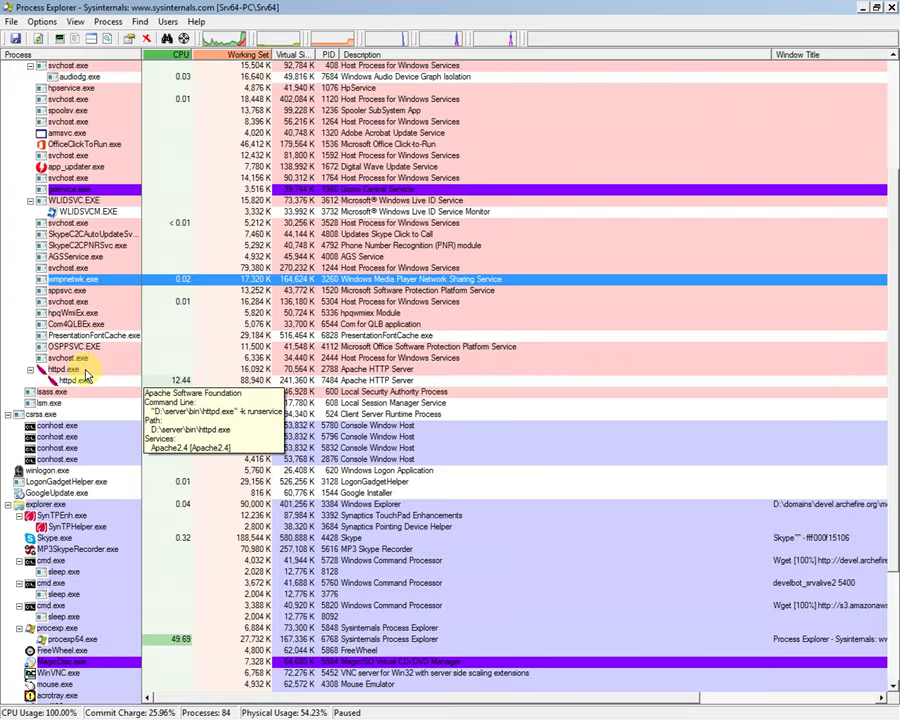
# - Restart the httpd.exe process from its context menu and dismiss the error dialog
pyautogui.rightClick(86, 374)
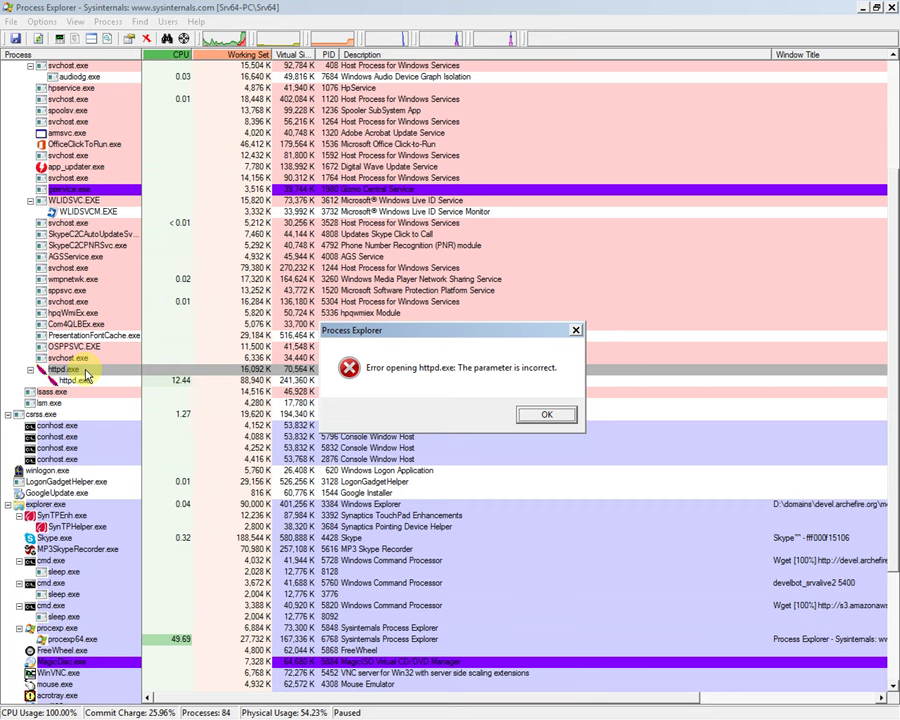
pyautogui.press('Return')
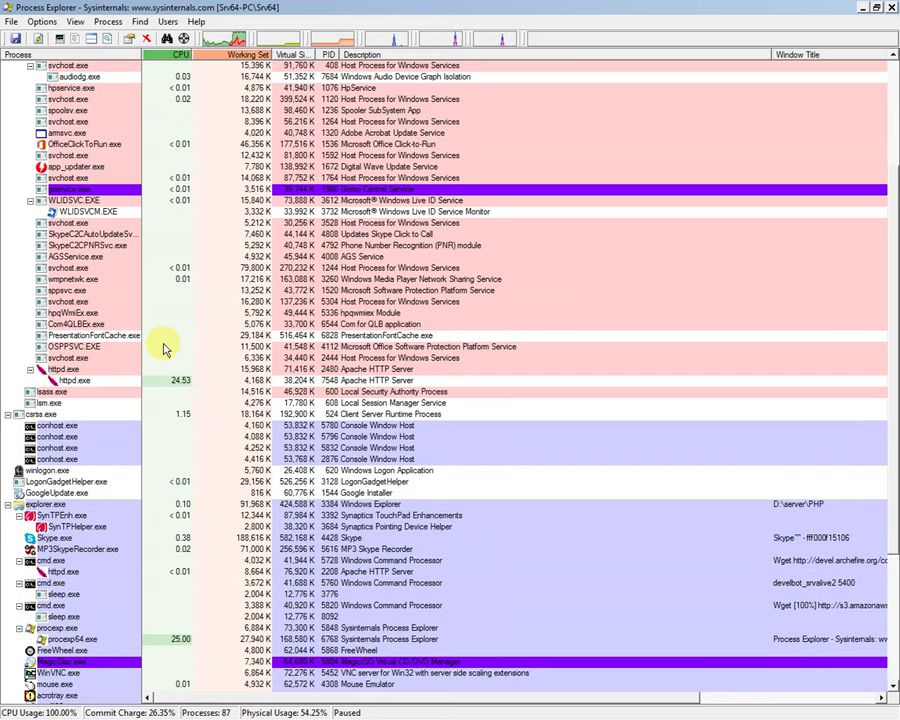
pyautogui.hotkey('alt', 'Tab')
pyautogui.press('Tab')
pyautogui.press('Tab')
pyautogui.press('Tab')
pyautogui.press('Tab')
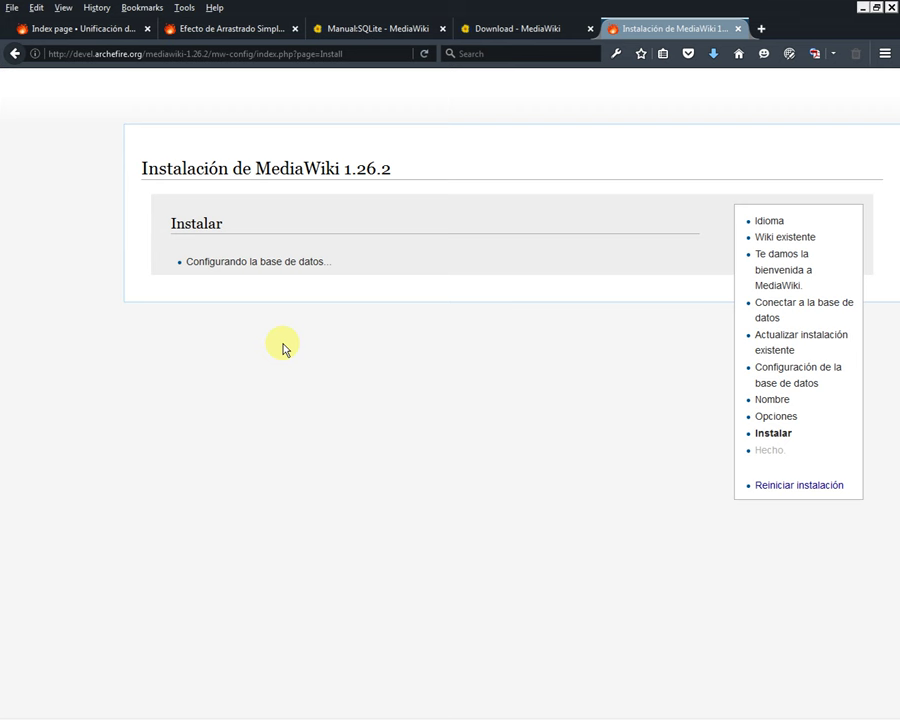
# - Restart the installation with 'Reiniciar instalación' and confirm 'Sí, reiniciarlo'
pyautogui.click(788, 487)
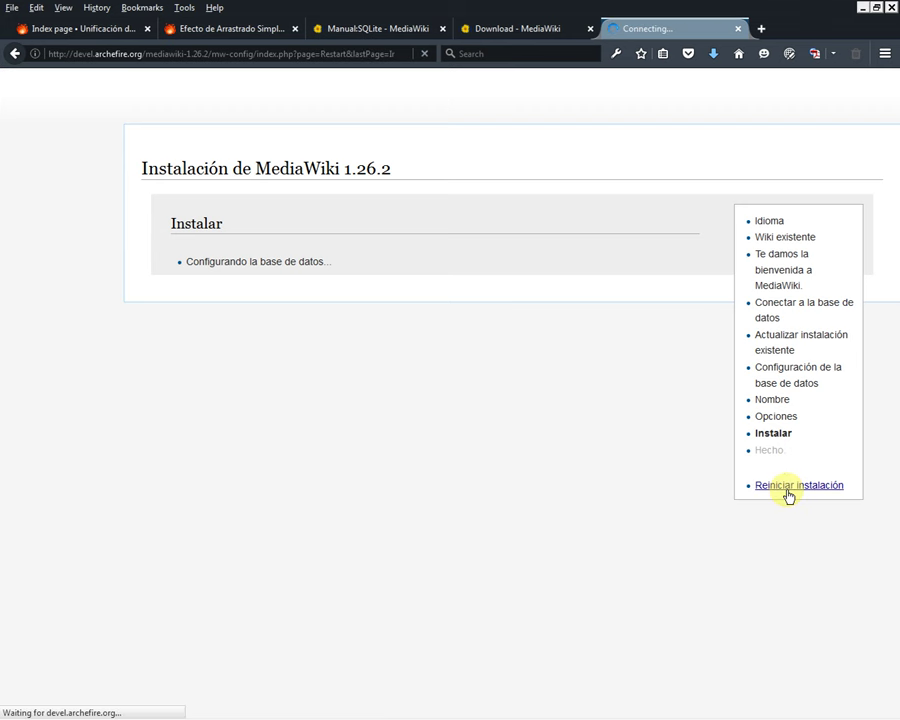
pyautogui.hotkey('alt', 'Tab')
pyautogui.press('Tab')
pyautogui.press('Tab')
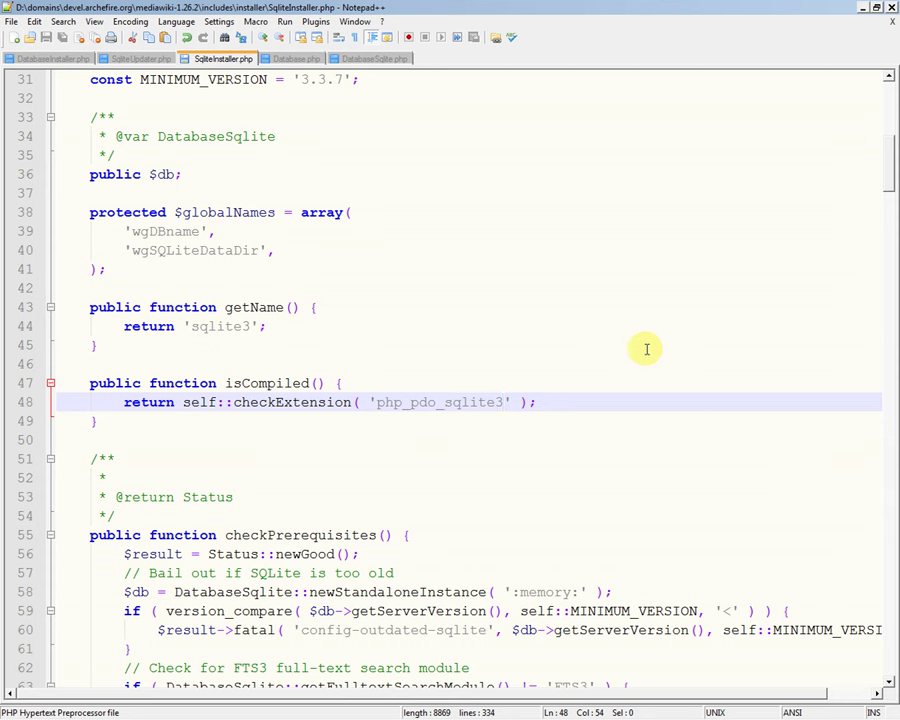
pyautogui.hotkey('alt', 'Tab')
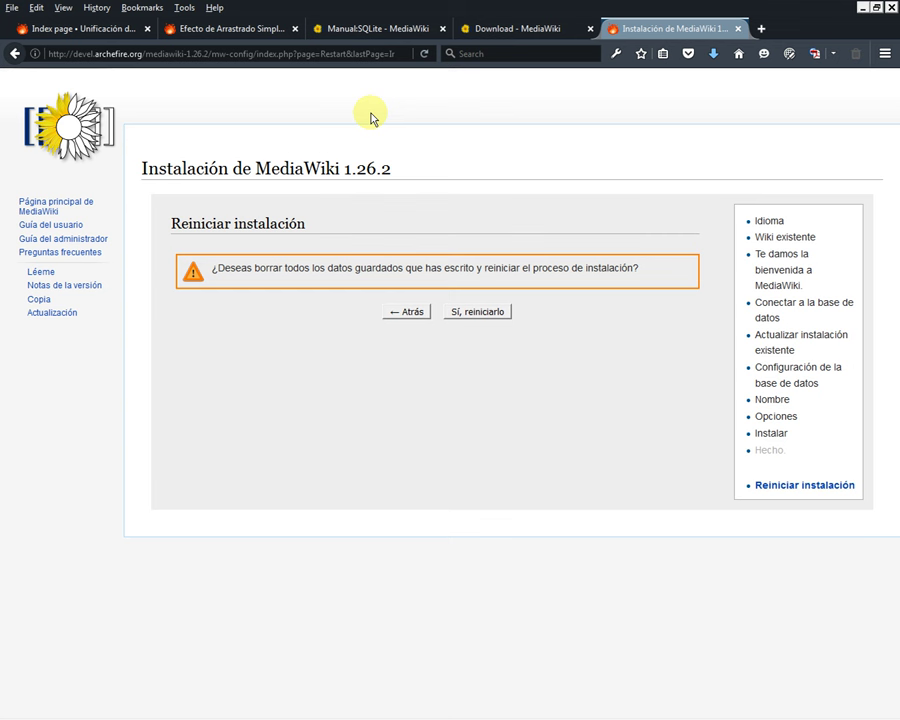
pyautogui.click(478, 312)
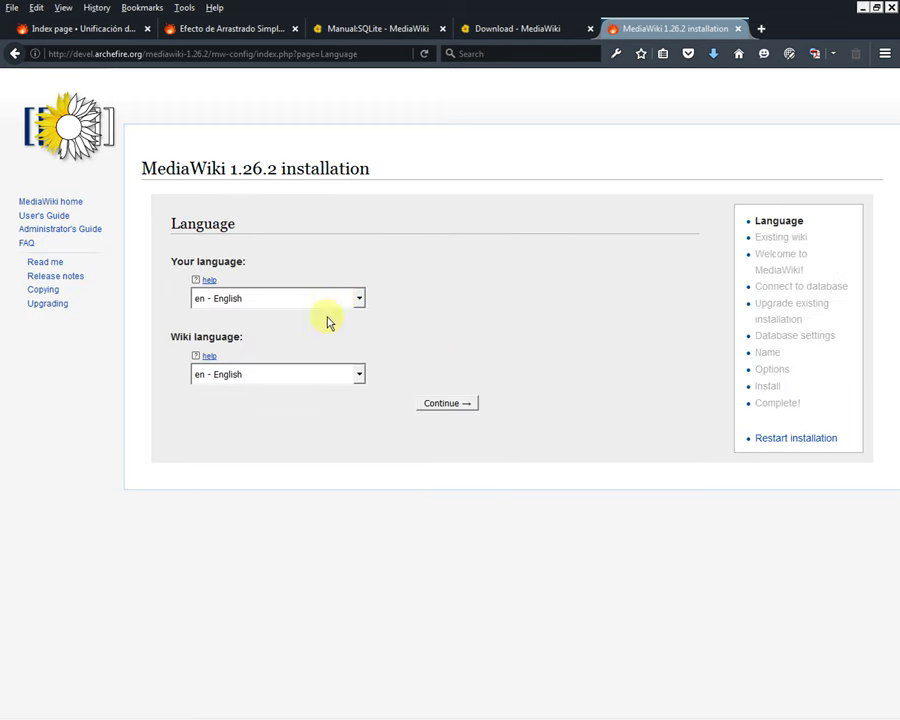
# - Set both the interface and wiki language to es - español and continue
pyautogui.click(312, 299)
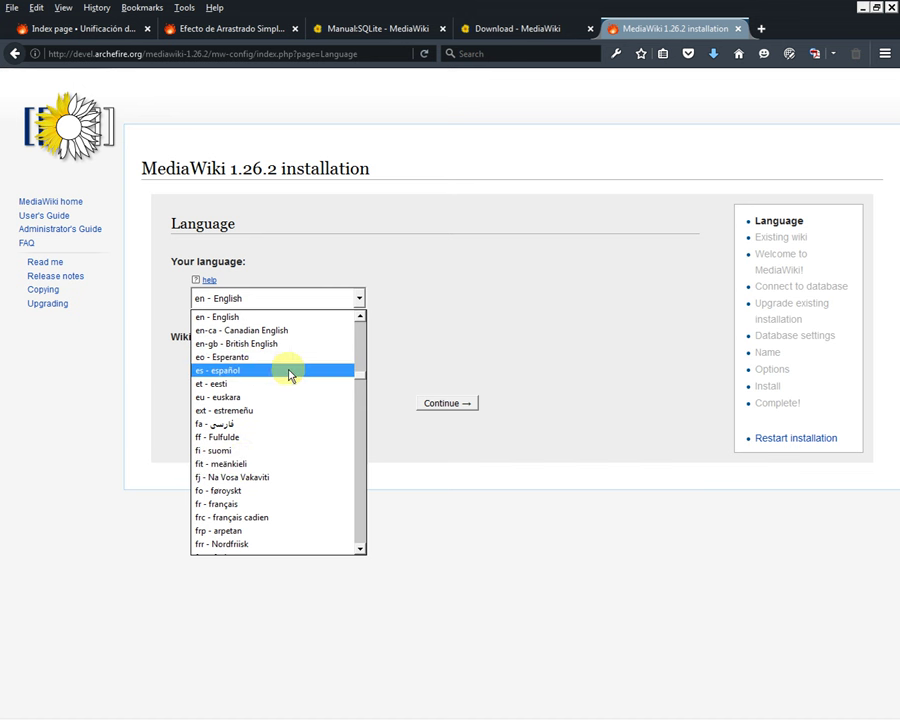
pyautogui.click(289, 375)
pyautogui.click(287, 374)
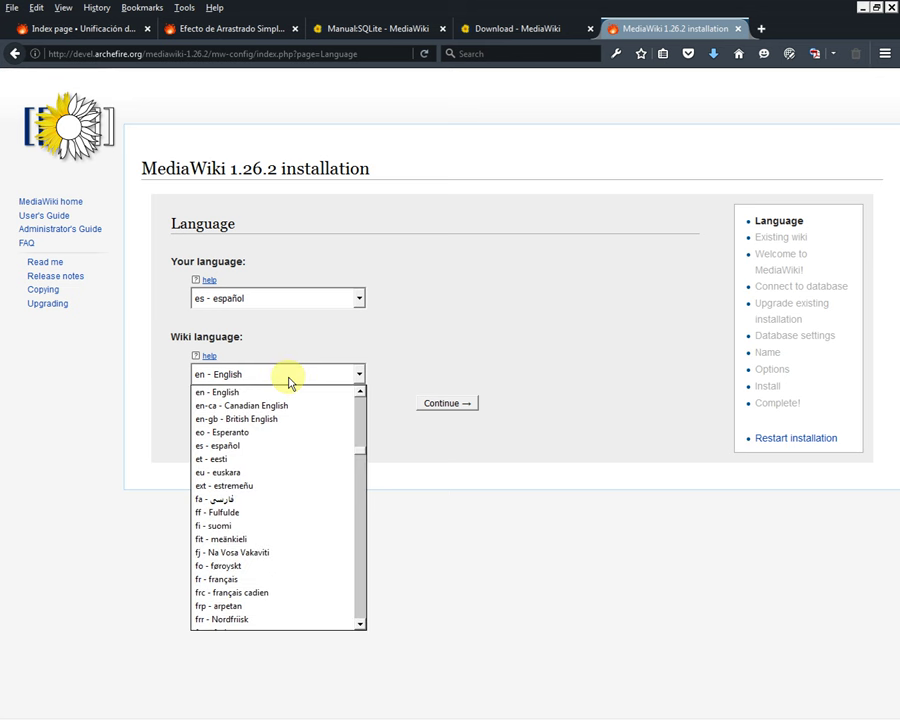
pyautogui.click(249, 446)
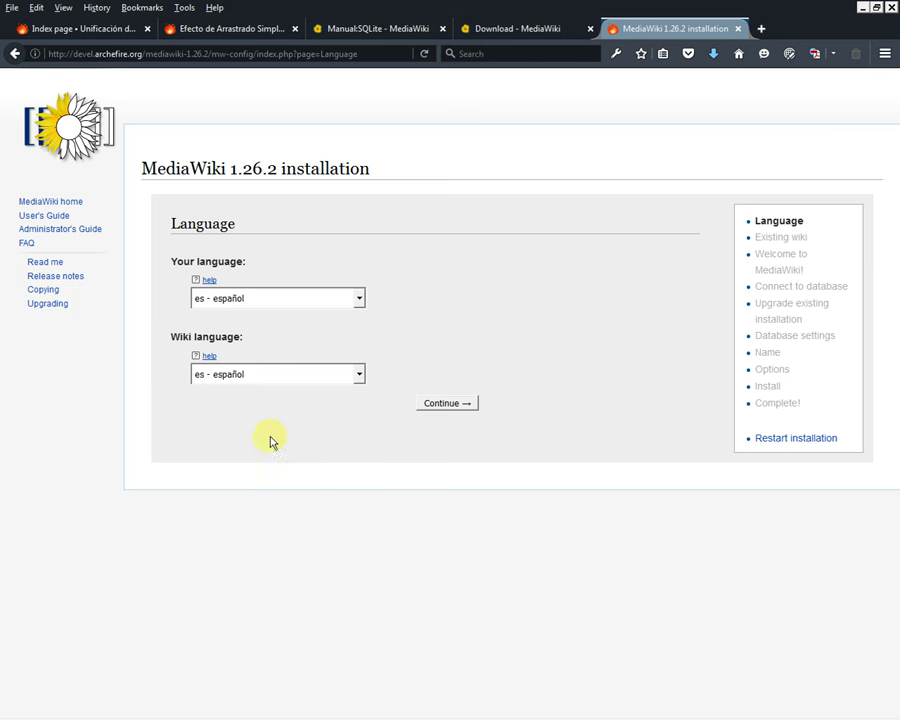
pyautogui.click(443, 405)
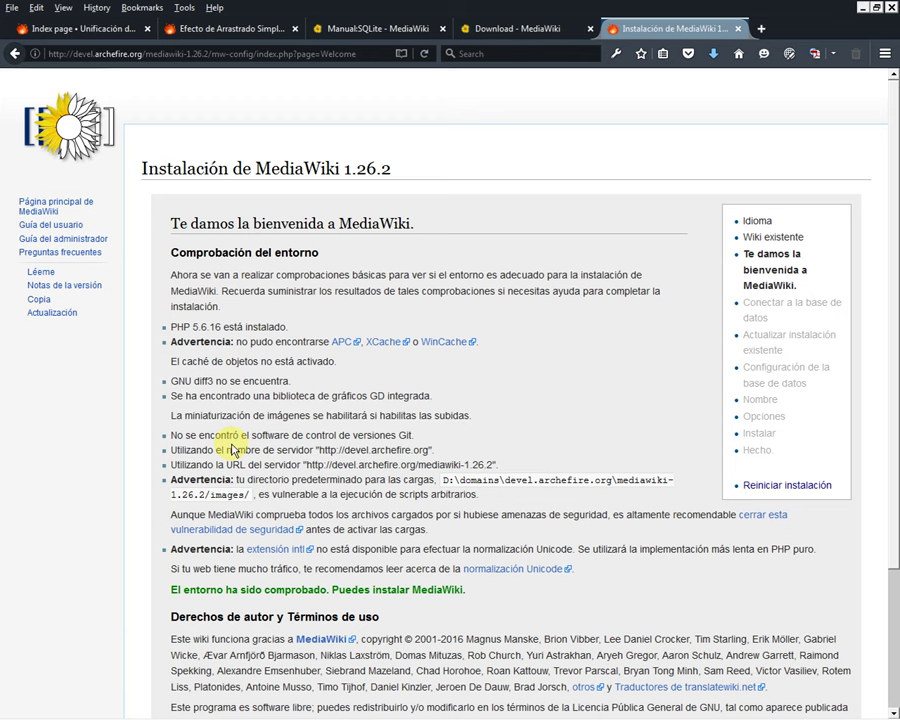
# - Type 'd' in SqliteInstaller.php, then reload the installer welcome page
pyautogui.scroll(-4, 231, 449)
pyautogui.hotkey('alt', 'Tab')
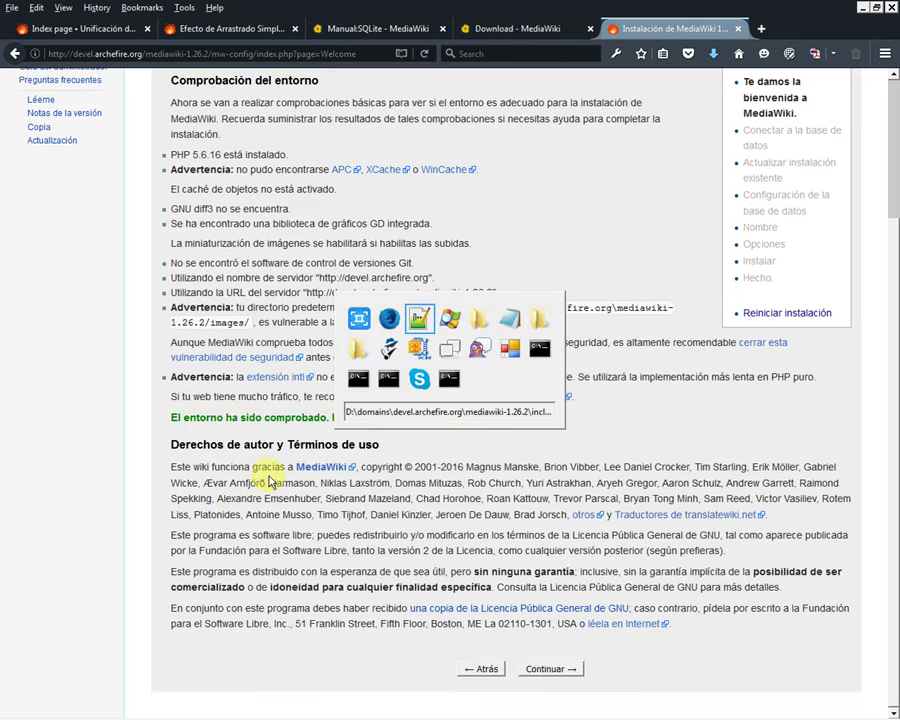
pyautogui.write("do_sqlite3d' );")
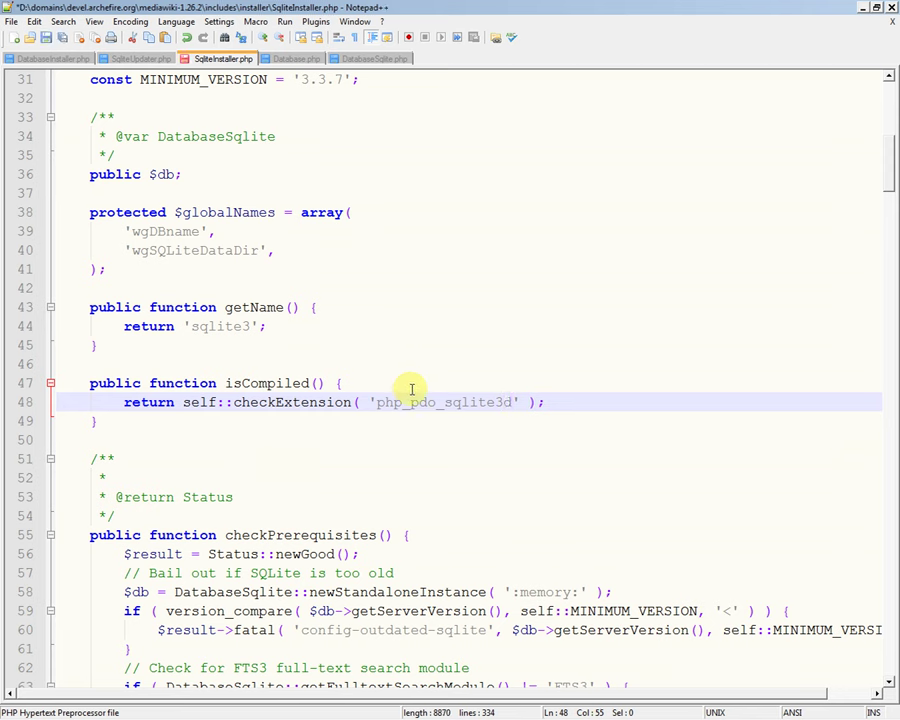
pyautogui.hotkey('alt', 'Tab')
pyautogui.press('F5')
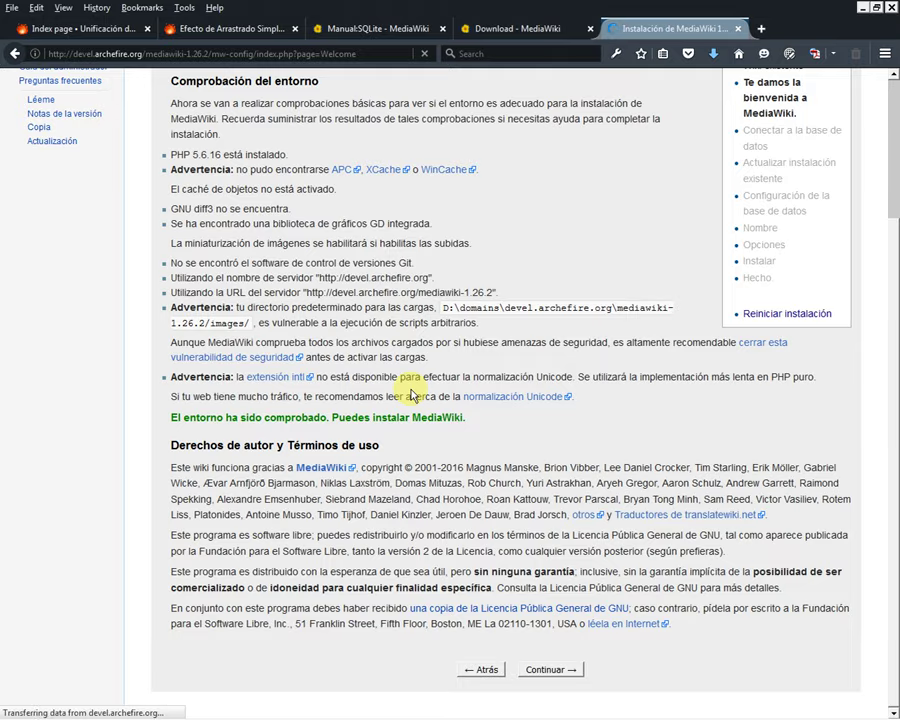
# - Save SqliteInstaller.php with the php_pdo_sqlite3 check, then return to the installer page
pyautogui.hotkey('alt', 'Tab')
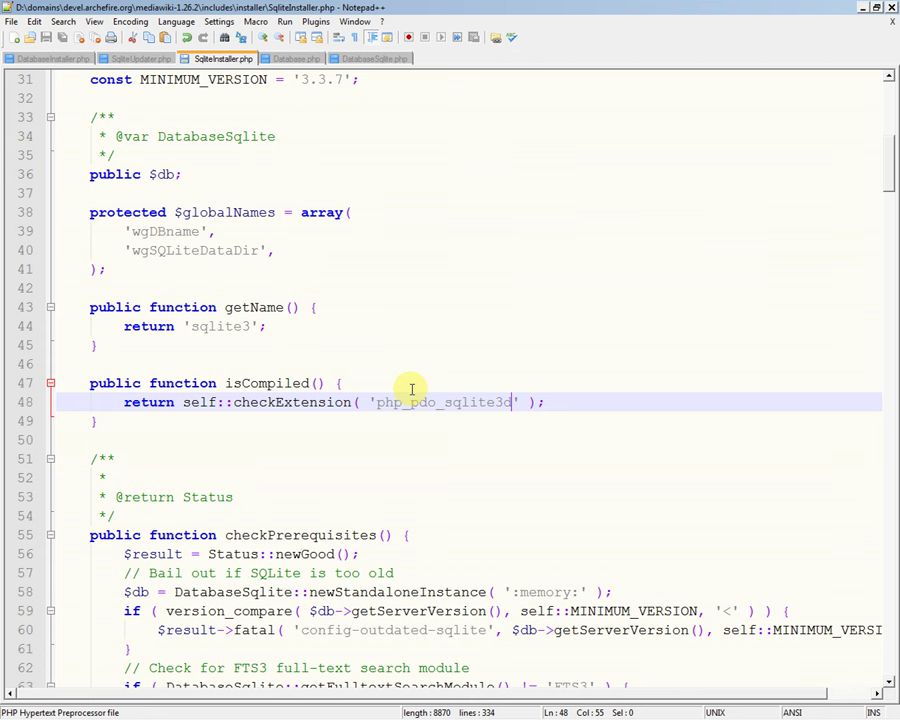
pyautogui.hotkey('ctrl', 's')
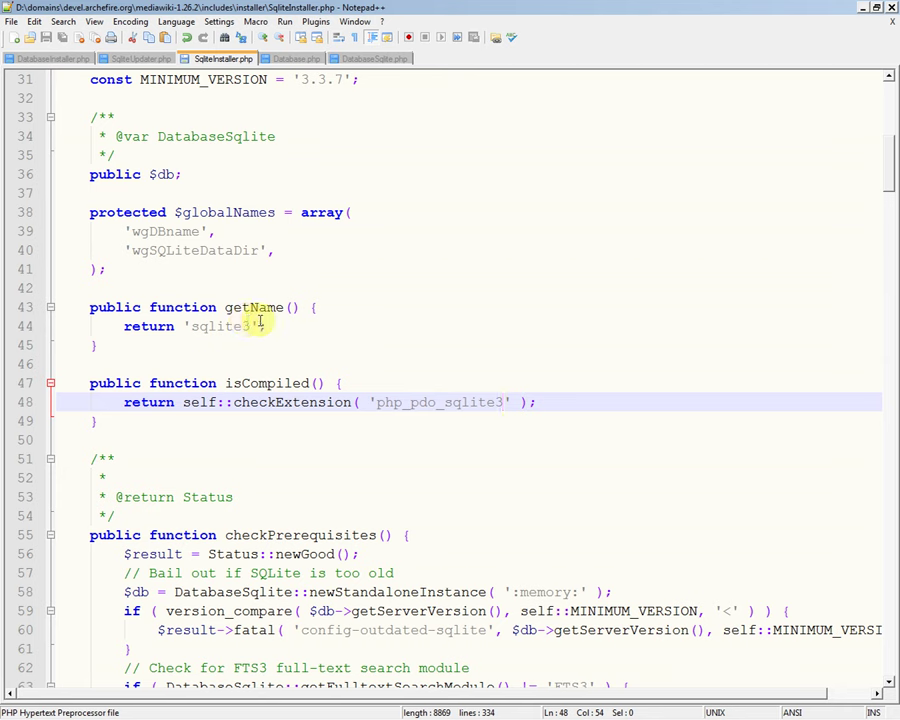
pyautogui.click(251, 322)
pyautogui.hotkey('alt', 'Tab')
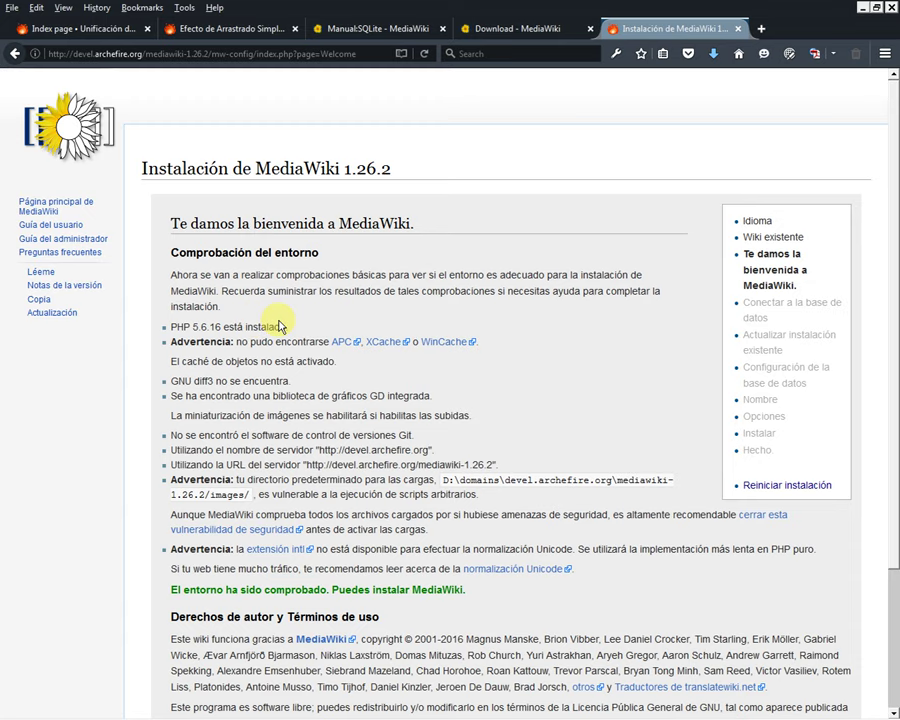
pyautogui.scroll(-3, 345, 319)
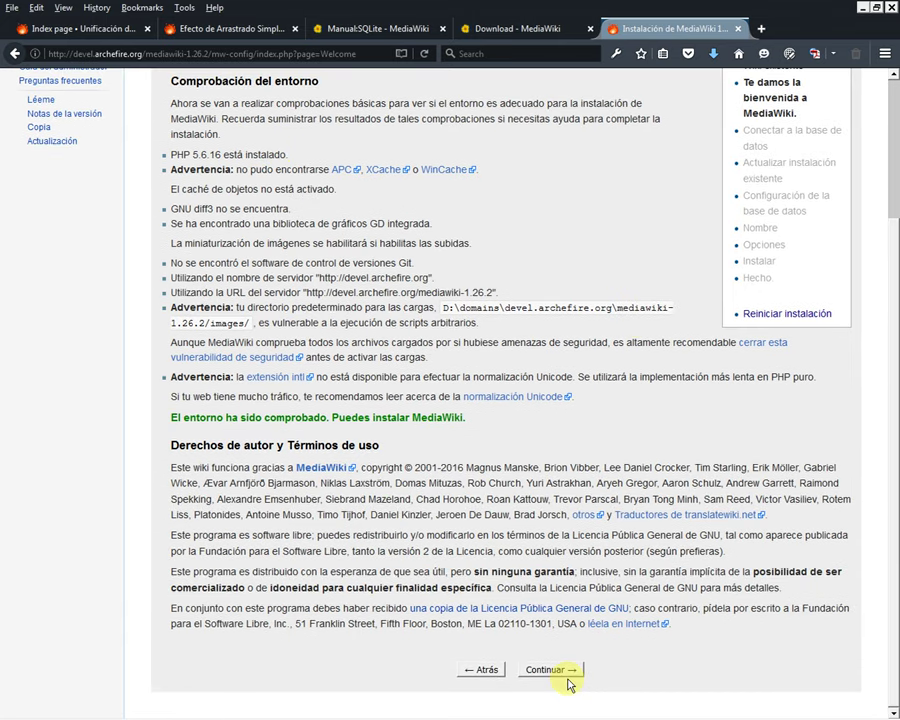
# - Continue from the welcome page to the 'Conectar a la base de datos' step
pyautogui.click(567, 672)
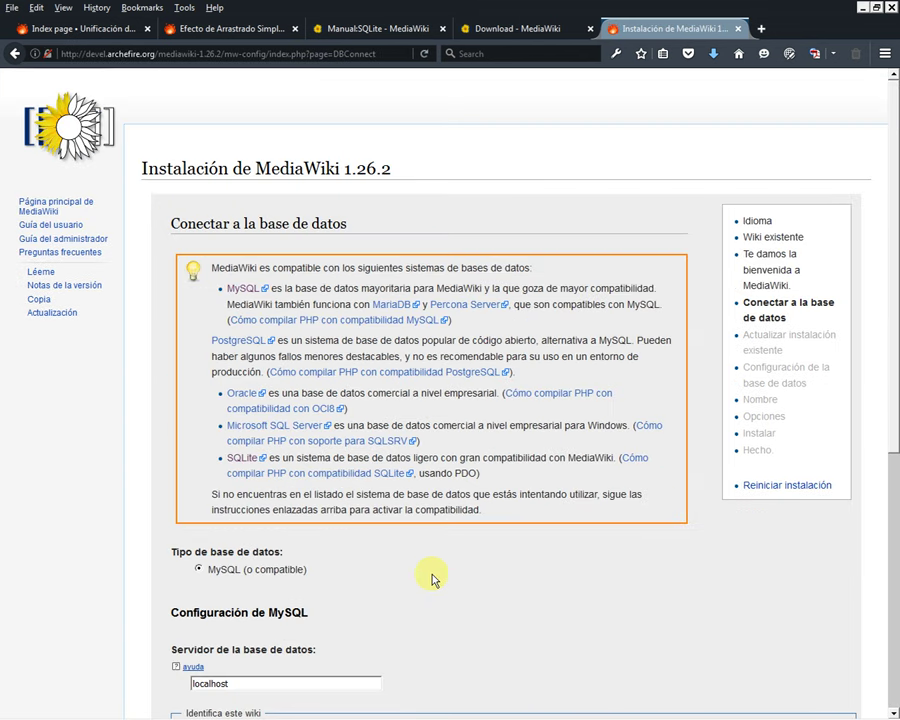
pyautogui.hotkey('alt', 'Tab')
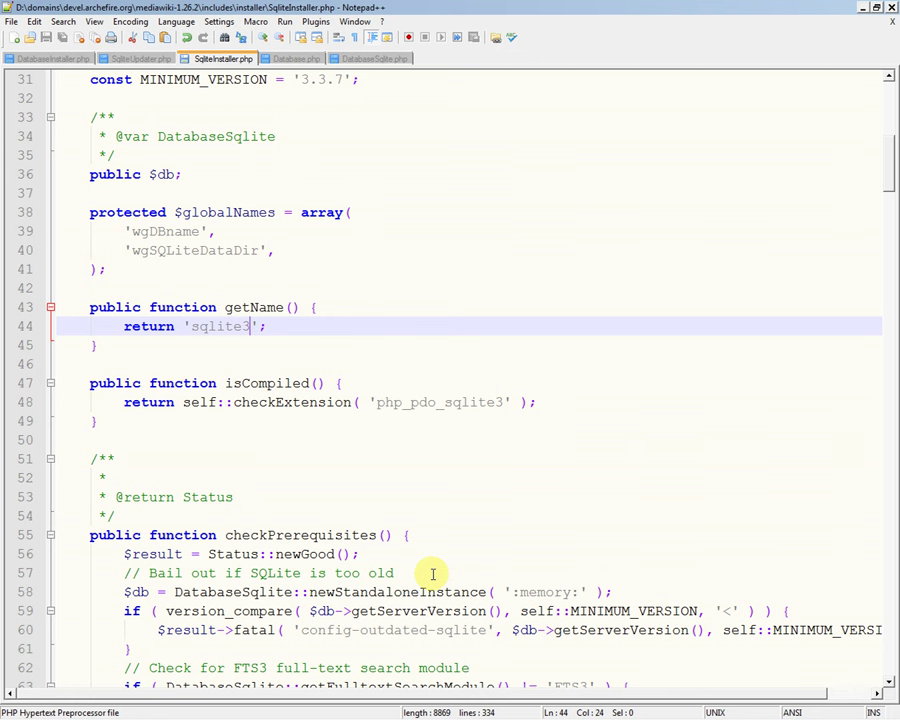
# - Remove the php_pdo_ prefix from the extension name on line 48 and save
pyautogui.press('Down')
pyautogui.press('Down')
pyautogui.press('Down')
pyautogui.press('Down')
pyautogui.press('End')
pyautogui.press('Left')
pyautogui.press('Left')
pyautogui.press('Left')
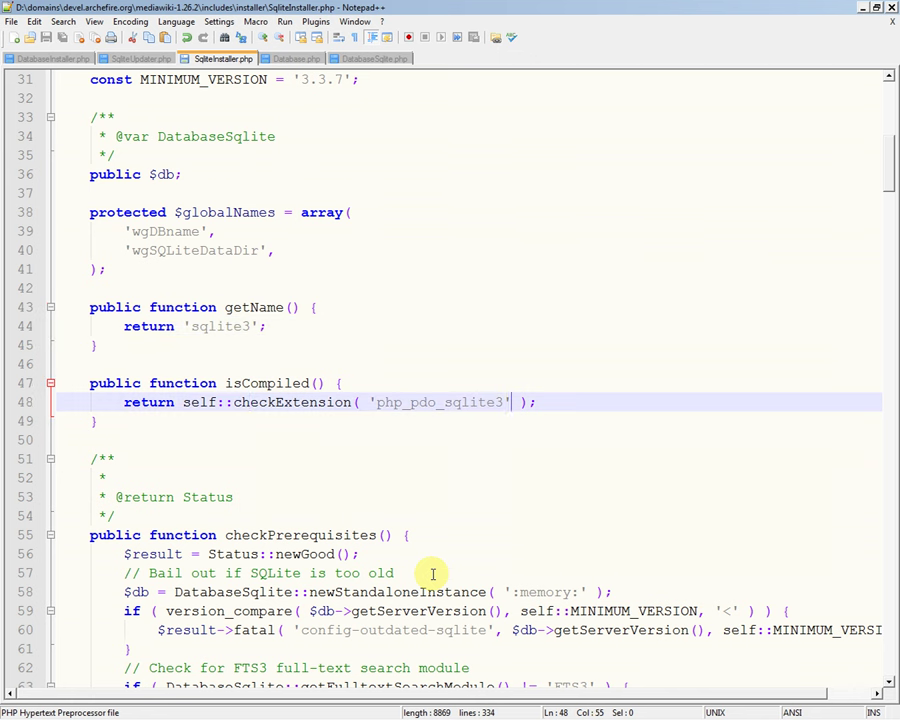
pyautogui.press('Left')
pyautogui.press('Left')
pyautogui.press('Left')
pyautogui.press('Left')
pyautogui.press('Left')
pyautogui.press('Left')
pyautogui.press('Left')
pyautogui.press('Left')
pyautogui.press('BackSpace')
pyautogui.press('BackSpace')
pyautogui.press('BackSpace')
pyautogui.press('BackSpace')
pyautogui.press('BackSpace')
pyautogui.press('BackSpace')
pyautogui.press('BackSpace')
pyautogui.press('BackSpace')
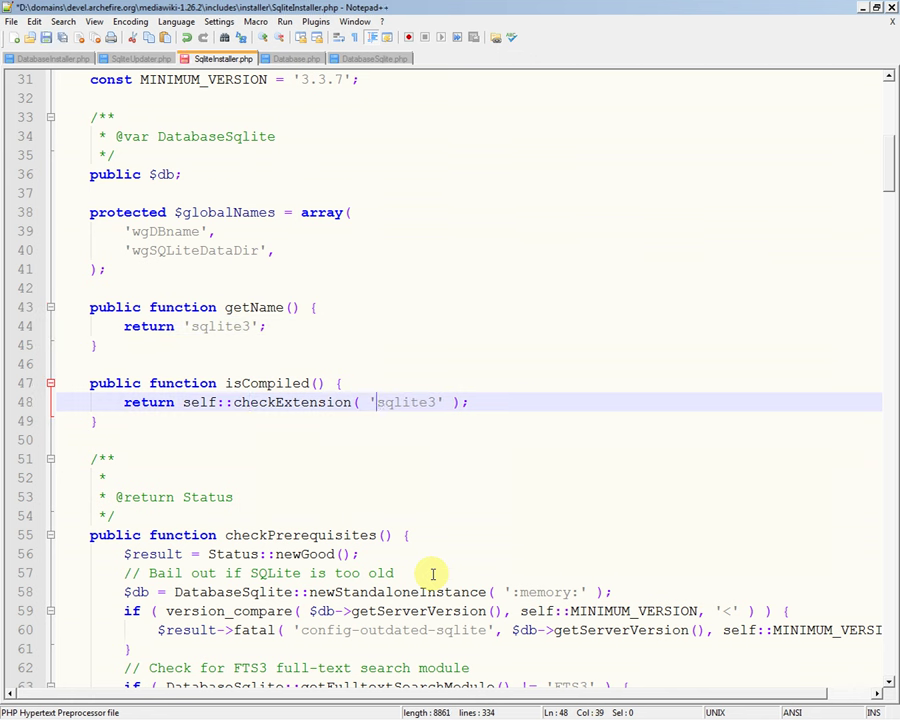
pyautogui.hotkey('ctrl', 's')
pyautogui.hotkey('alt', 'Tab')
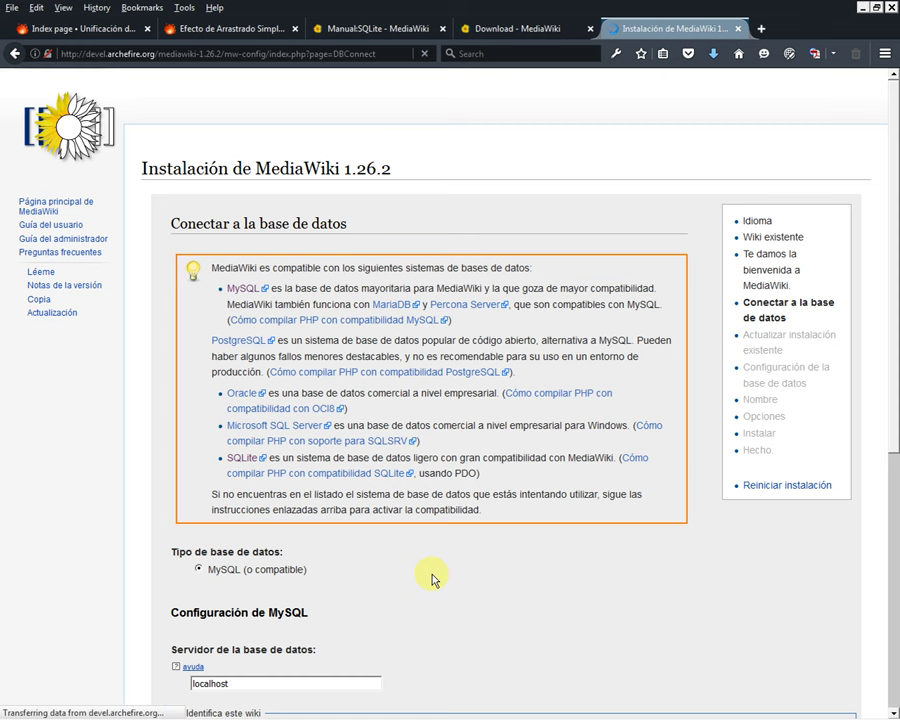
pyautogui.hotkey('alt', 'Tab')
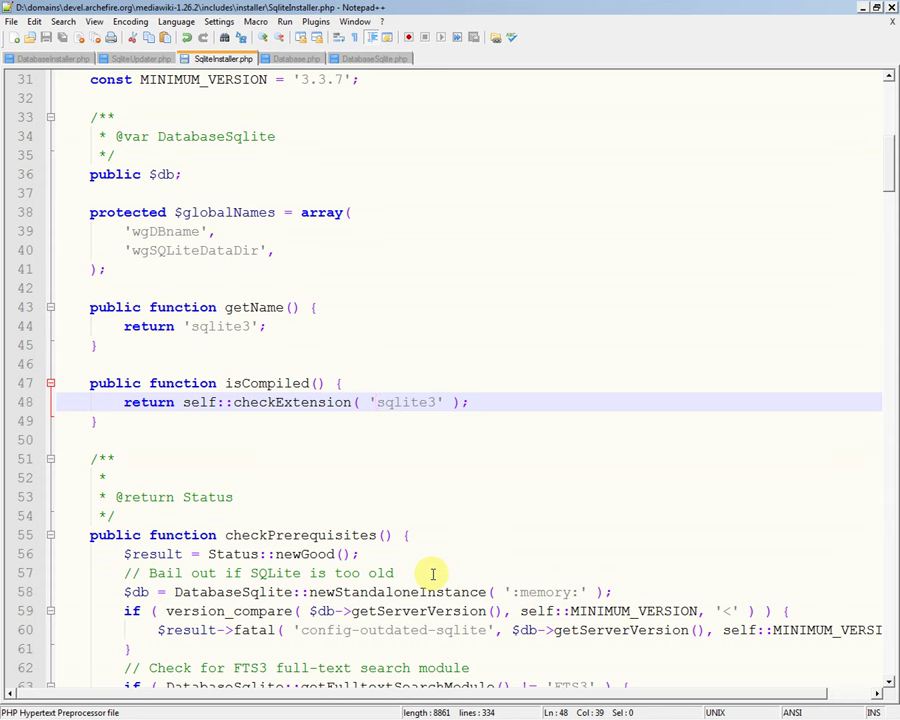
# - Change the check to 'pdo_sqlite', save, and reload the database connection page
pyautogui.write('pdo_')
pyautogui.press('End')
pyautogui.press('Left')
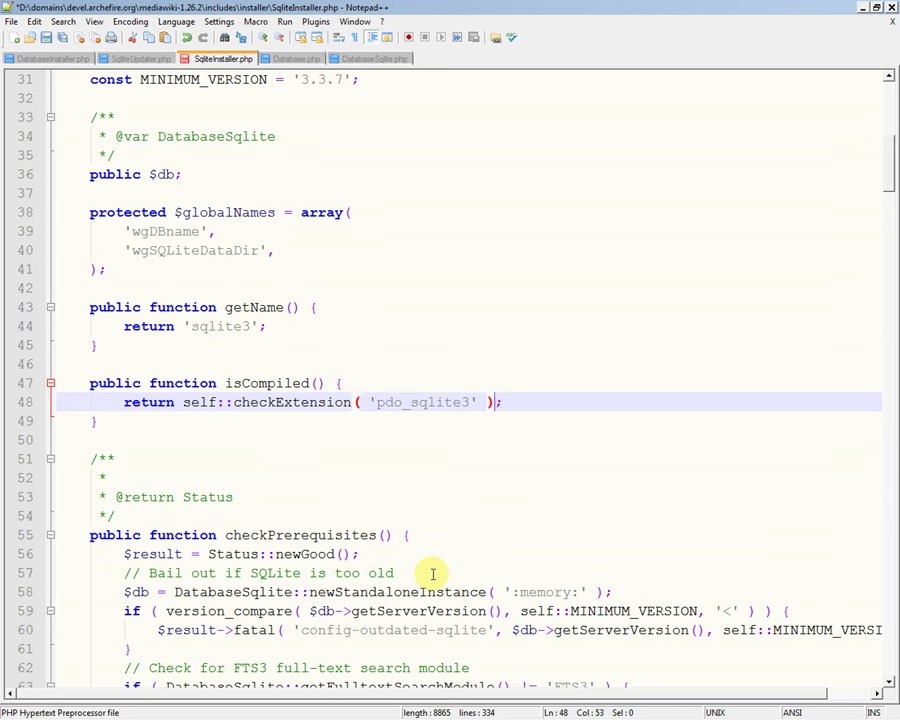
pyautogui.hotkey('ctrl', 's')
pyautogui.hotkey('alt', 'Tab')
pyautogui.press('F5')
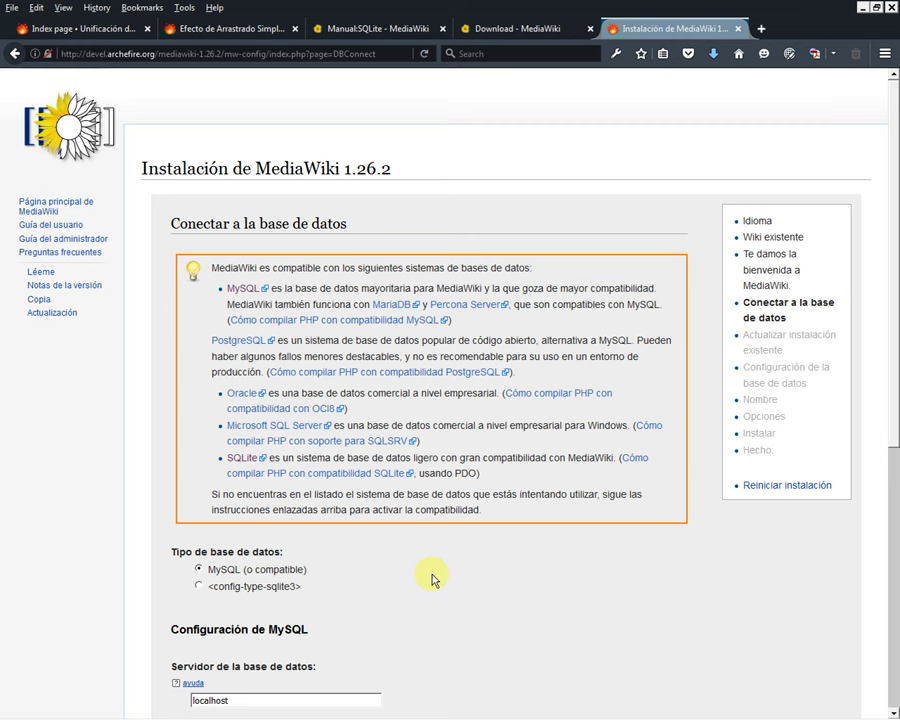
# - Change the extension name to 'sqlite3', save, and reload the installer page
pyautogui.hotkey('alt', 'Tab')
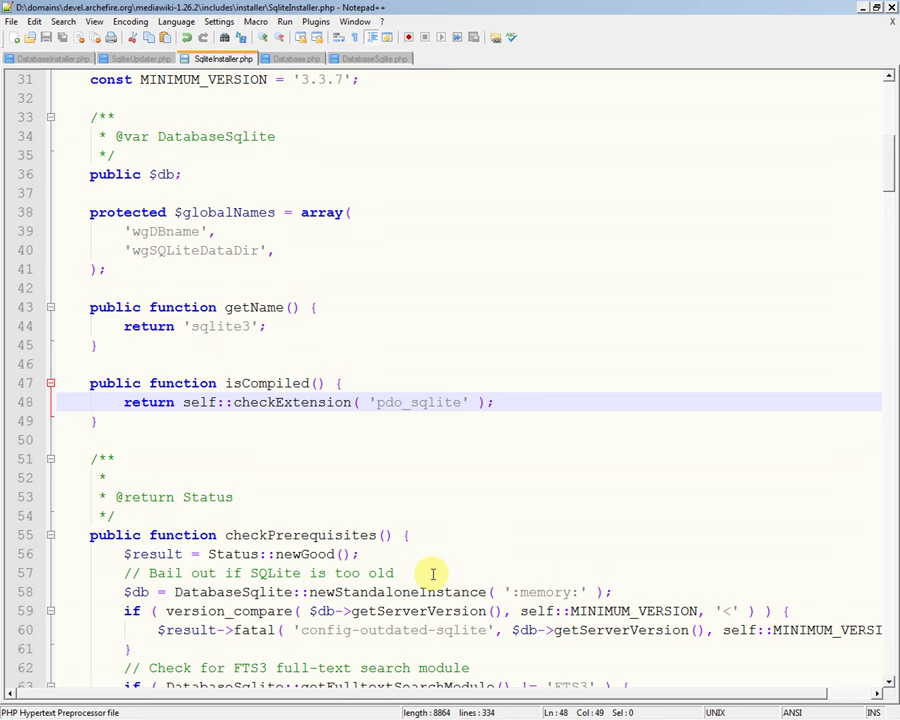
pyautogui.write('3')
pyautogui.hotkey('ctrl', 'Left')
pyautogui.press('Delete')
pyautogui.press('Delete')
pyautogui.press('Delete')
pyautogui.press('Delete')
pyautogui.hotkey('ctrl', 's')
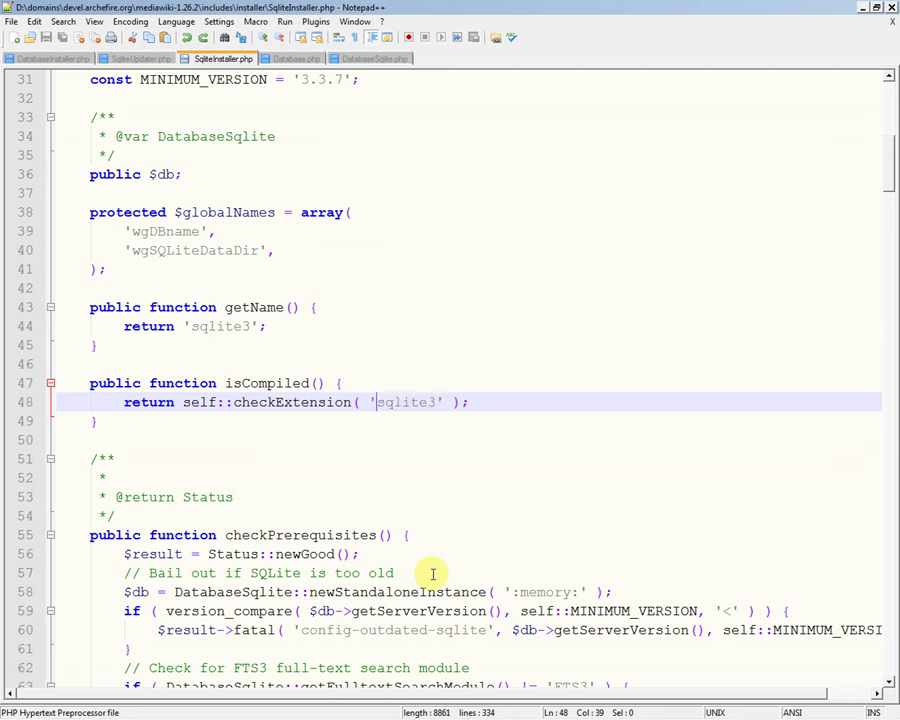
pyautogui.hotkey('alt', 'Tab')
pyautogui.press('F5')
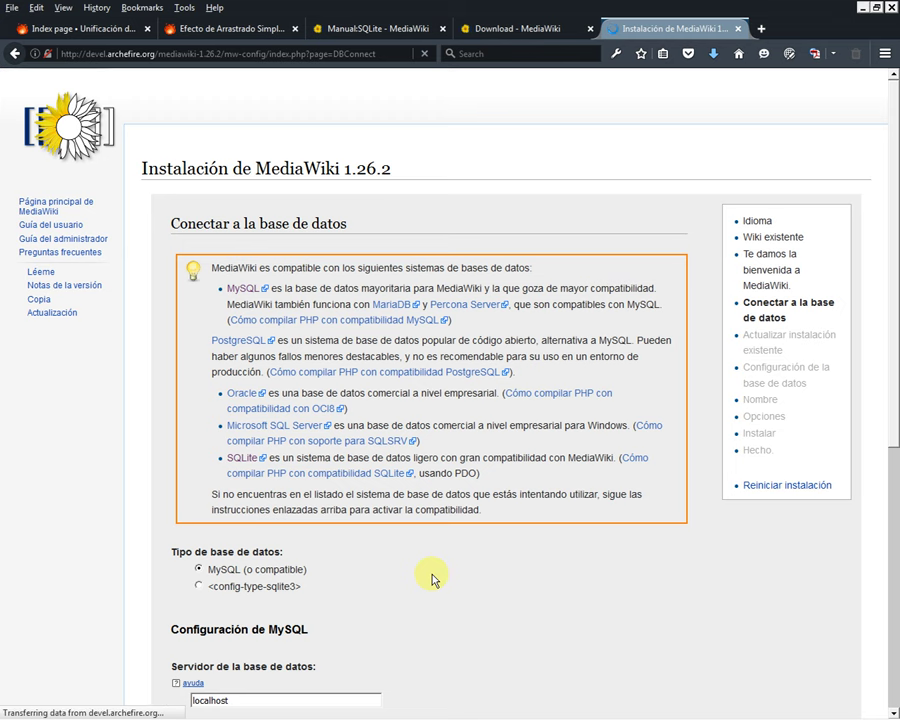
# - Bring up DatabaseSqlite.php in Notepad++
pyautogui.hotkey('alt', 'Tab')
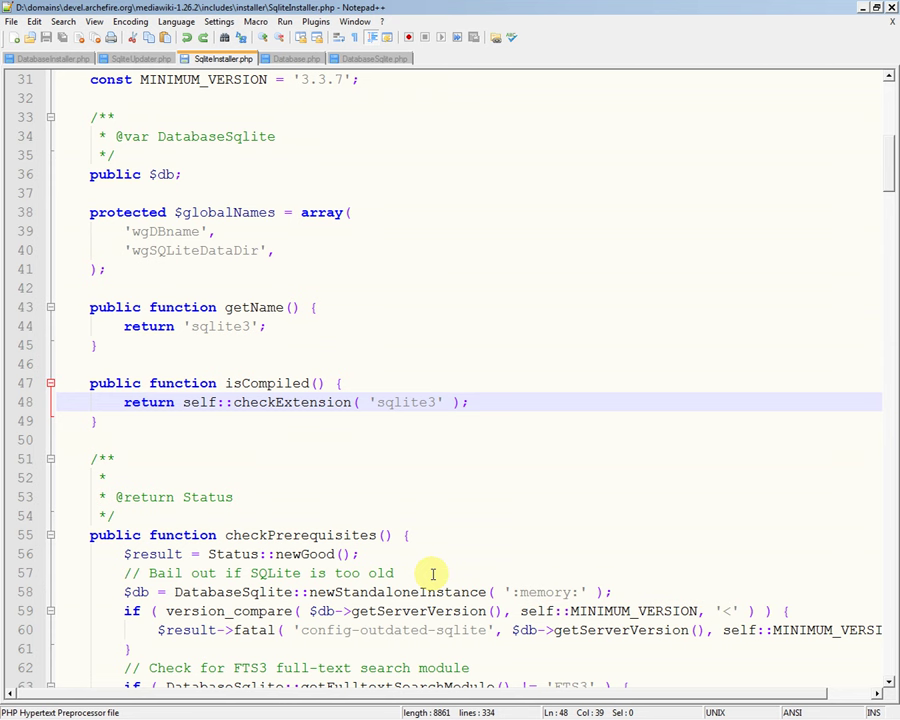
pyautogui.hotkey('ctrl', 'f')
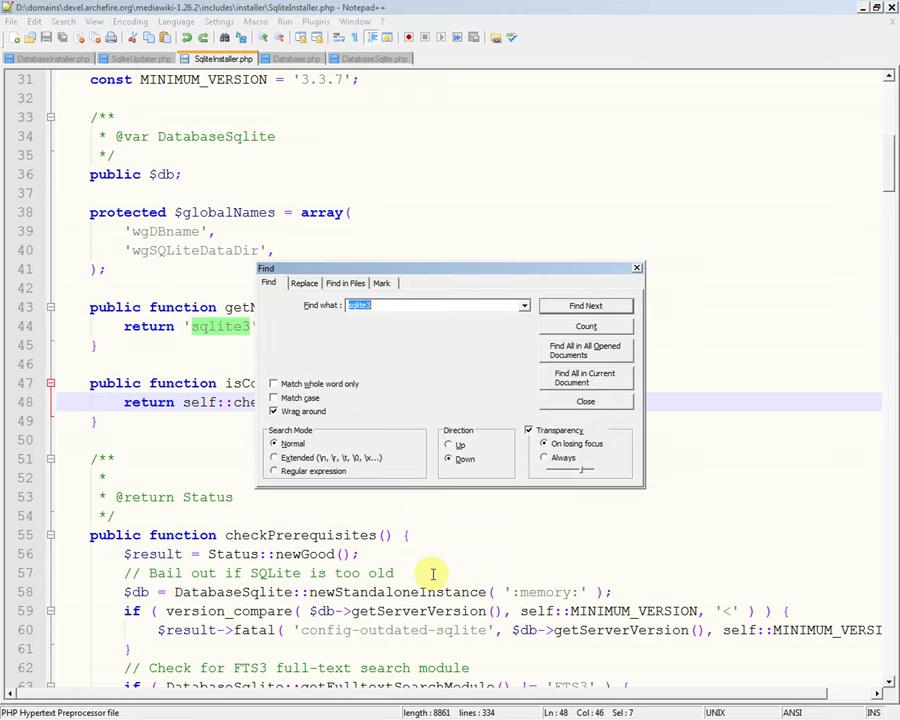
pyautogui.press('Escape')
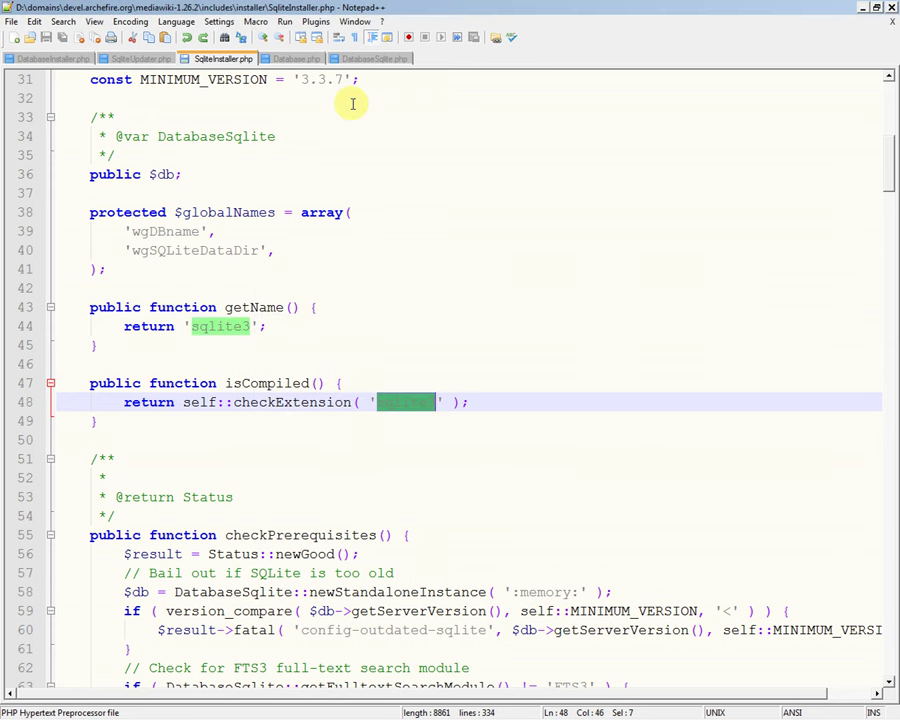
pyautogui.click(372, 59)
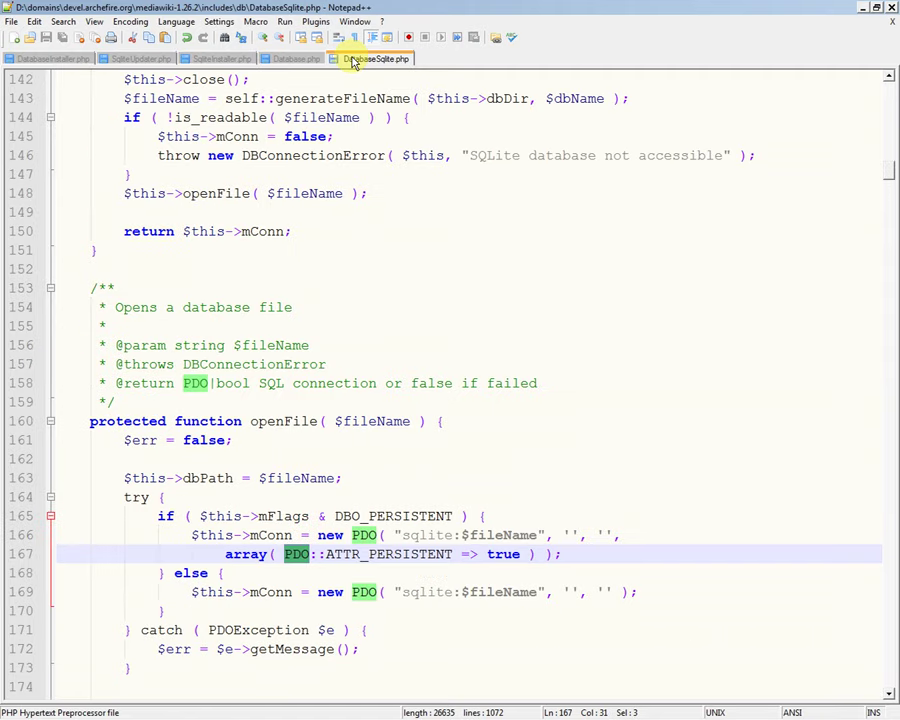
# - Change the connection strings on lines 166 and 169 from 'sqlite:' to 'sqlite3:'
pyautogui.press('Up')
pyautogui.press('Up')
pyautogui.press('Down')
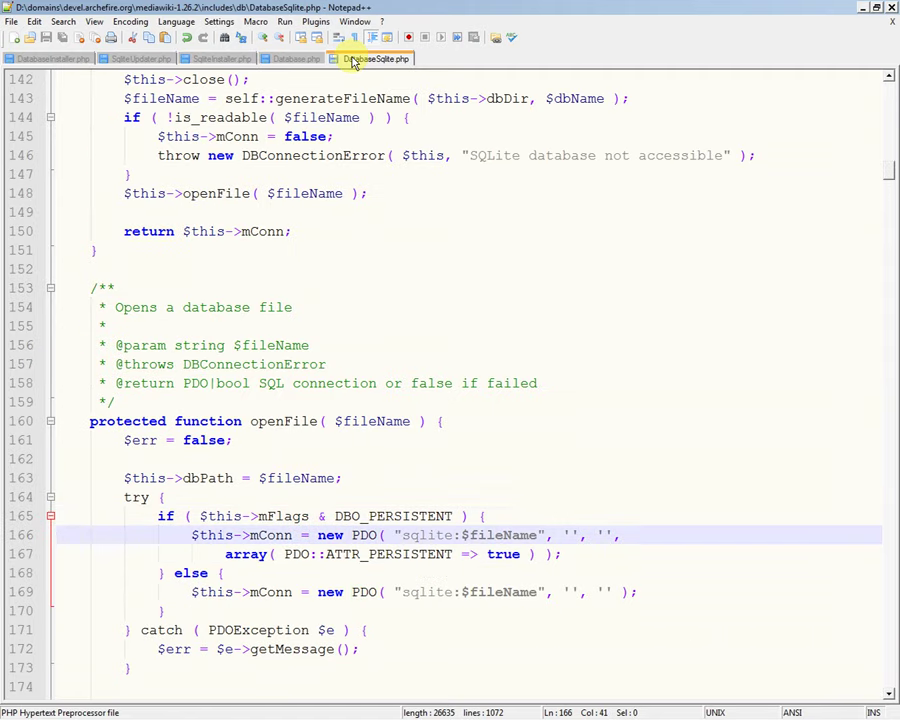
pyautogui.press('F3')
pyautogui.press('F3')
pyautogui.press('F3')
pyautogui.press('F3')
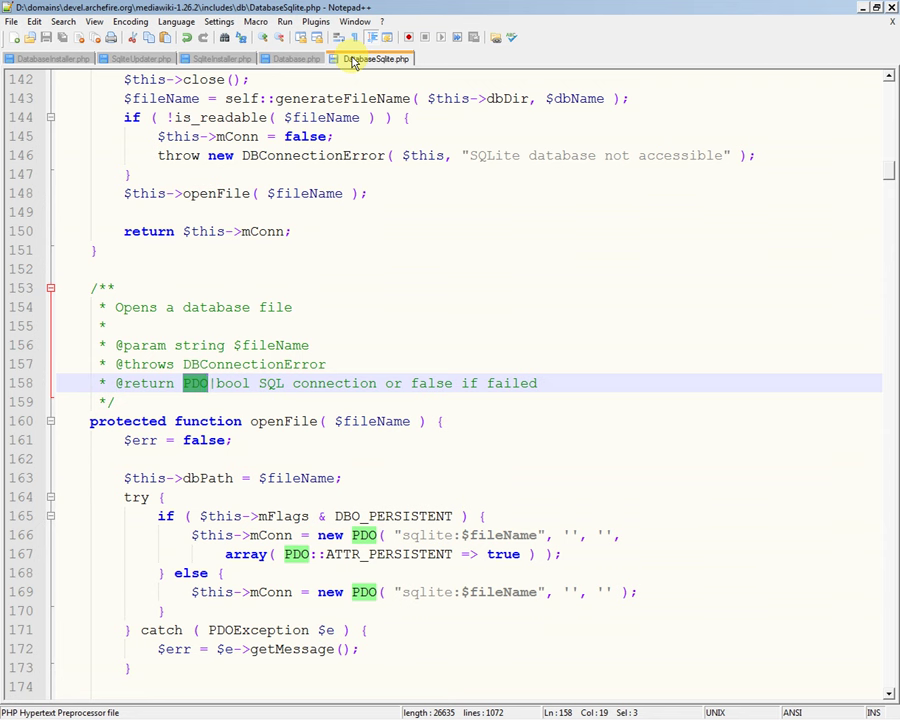
pyautogui.hotkey('ctrl', 'z')
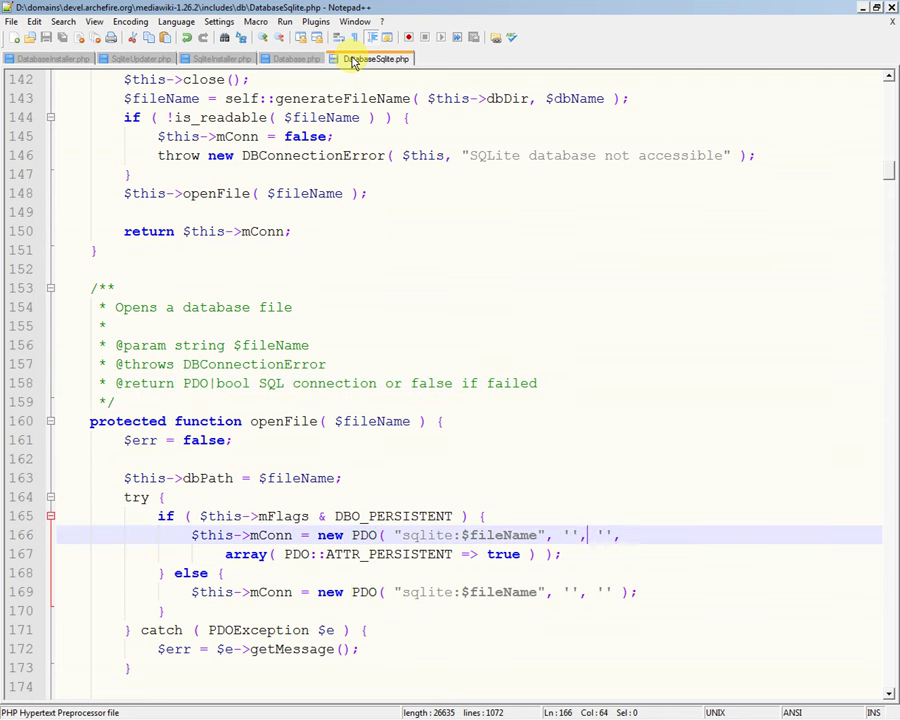
pyautogui.press('Left')
pyautogui.press('Left')
pyautogui.press('Left')
pyautogui.press('Left')
pyautogui.press('Left')
pyautogui.press('Left')
pyautogui.press('Left')
pyautogui.press('Left')
pyautogui.press('Left')
pyautogui.press('Left')
pyautogui.press('Left')
pyautogui.press('Left')
pyautogui.press('Left')
pyautogui.press('Left')
pyautogui.press('Left')
pyautogui.press('Left')
pyautogui.write('3')
pyautogui.press('Down')
pyautogui.press('Down')
pyautogui.press('Down')
pyautogui.write('3')
# - Check the remaining PDO occurrences, then reload the installer's database page
pyautogui.press('Down')
pyautogui.press('Down')
pyautogui.press('Home')
pyautogui.hotkey('ctrl', 'Right')
pyautogui.hotkey('ctrl', 'Right')
pyautogui.hotkey('ctrl', 'Right')
pyautogui.hotkey('shift', 'Right')
pyautogui.hotkey('shift', 'Right')
pyautogui.hotkey('shift', 'Right')
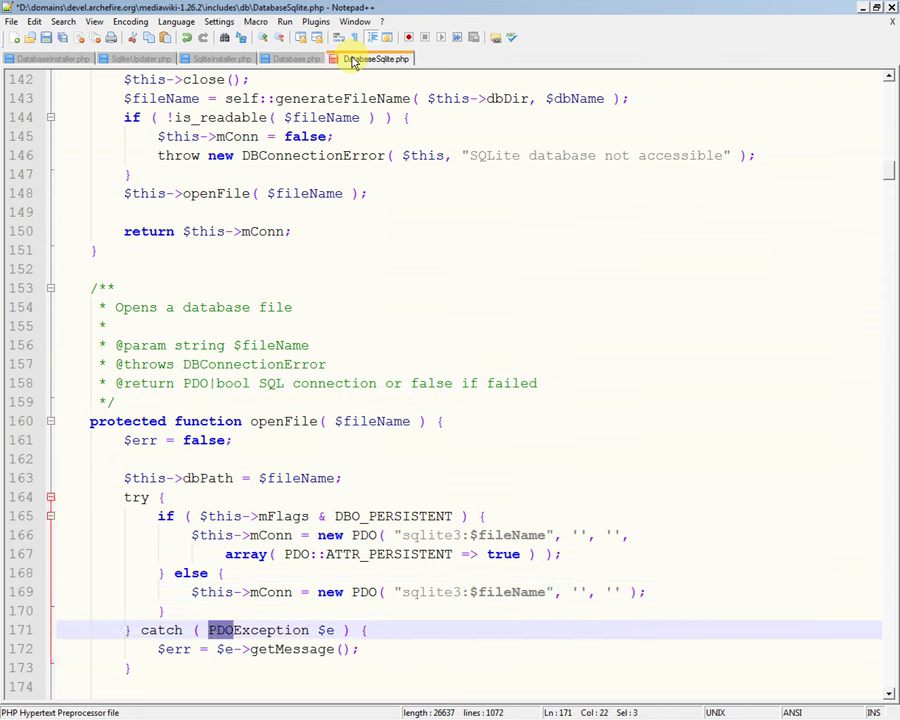
pyautogui.hotkey('ctrl', 'F3')
pyautogui.hotkey('ctrl', 'F3')
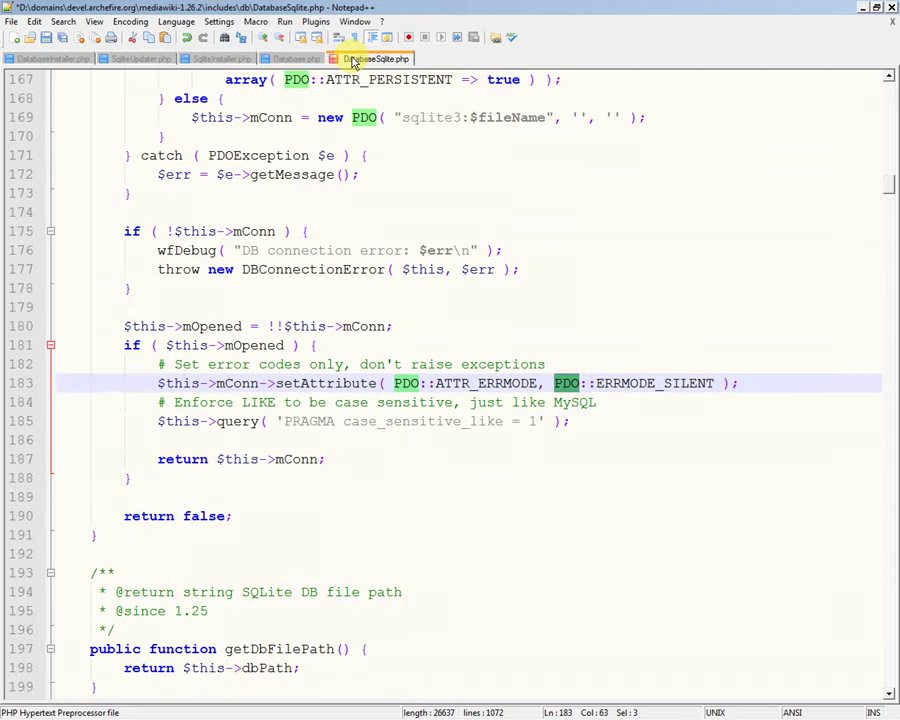
pyautogui.hotkey('ctrl', 'F3')
pyautogui.hotkey('ctrl', 'F3')
pyautogui.hotkey('ctrl', 'F3')
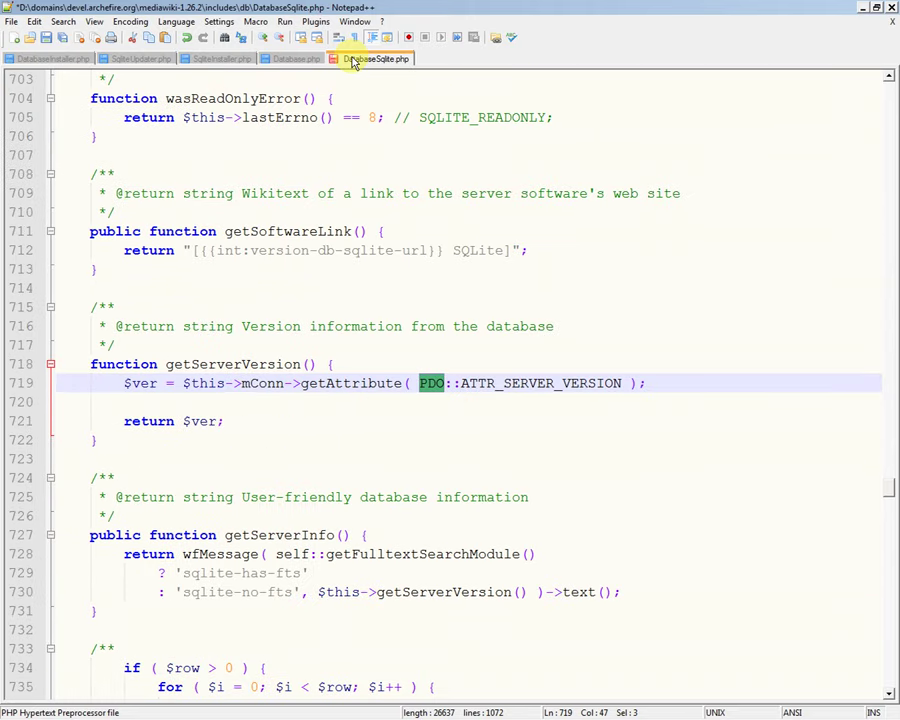
pyautogui.hotkey('ctrl', 'F3')
pyautogui.hotkey('ctrl', 'F3')
pyautogui.hotkey('ctrl', 'F3')
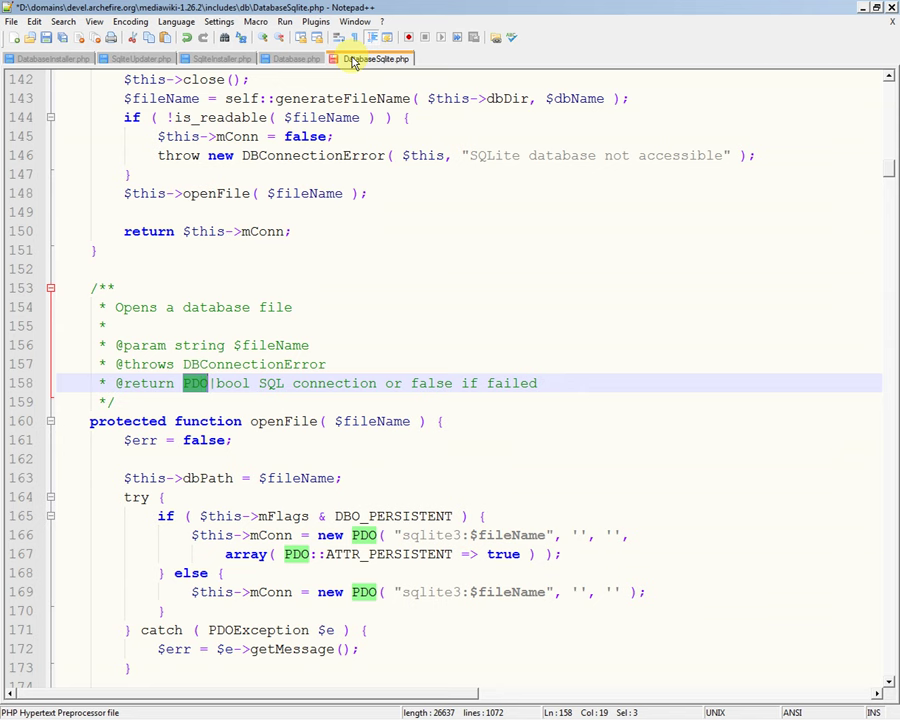
pyautogui.click(453, 554)
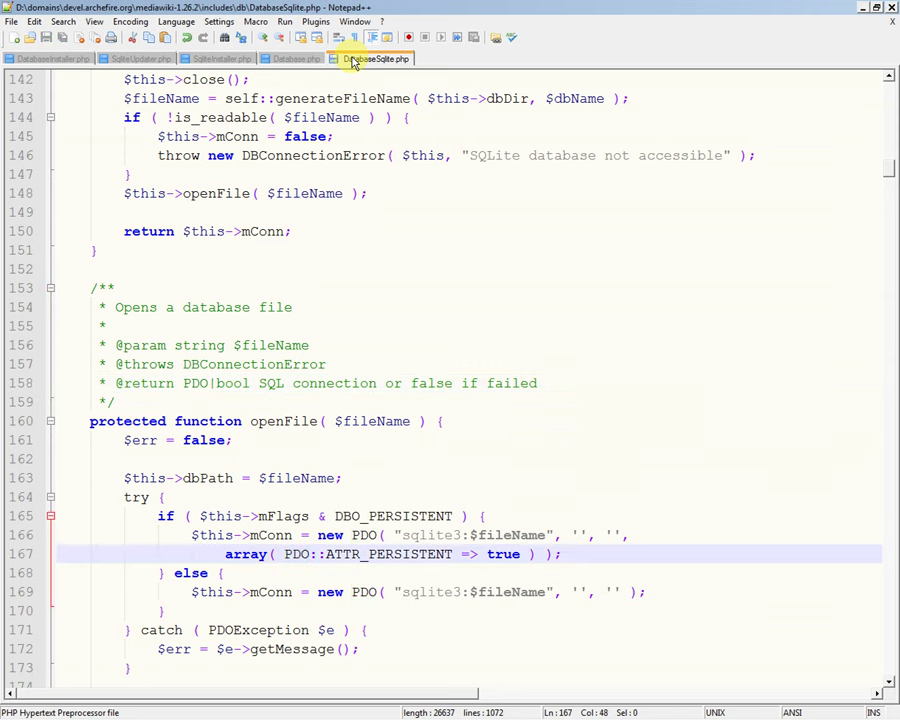
pyautogui.hotkey('alt', 'Tab')
pyautogui.press('F5')
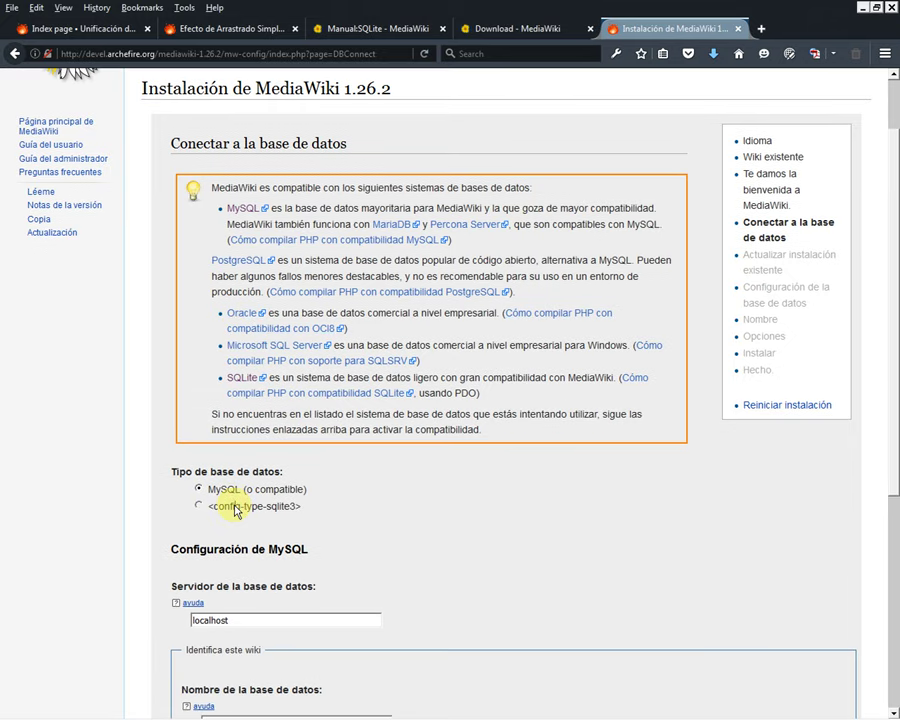
# - Pick SQLite, paste D:\data_web2.0\devel.no-ip.org\wiki from Explorer as the data directory, and continue
pyautogui.click(236, 510)
pyautogui.hotkey('alt', 'Tab')
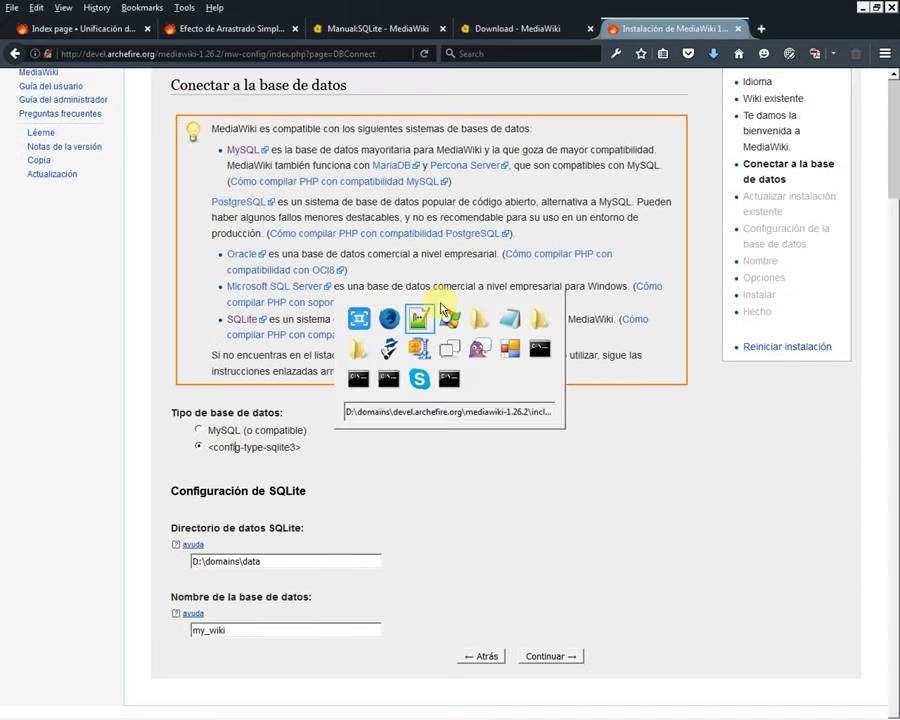
pyautogui.hotkey('alt', 'Tab')
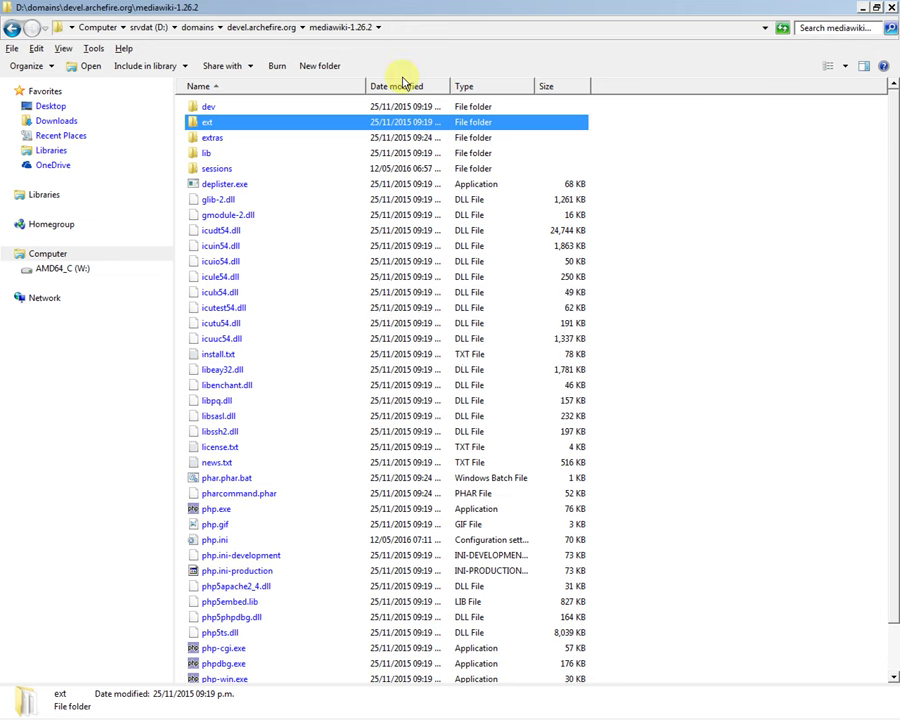
pyautogui.hotkey('alt', 'Tab')
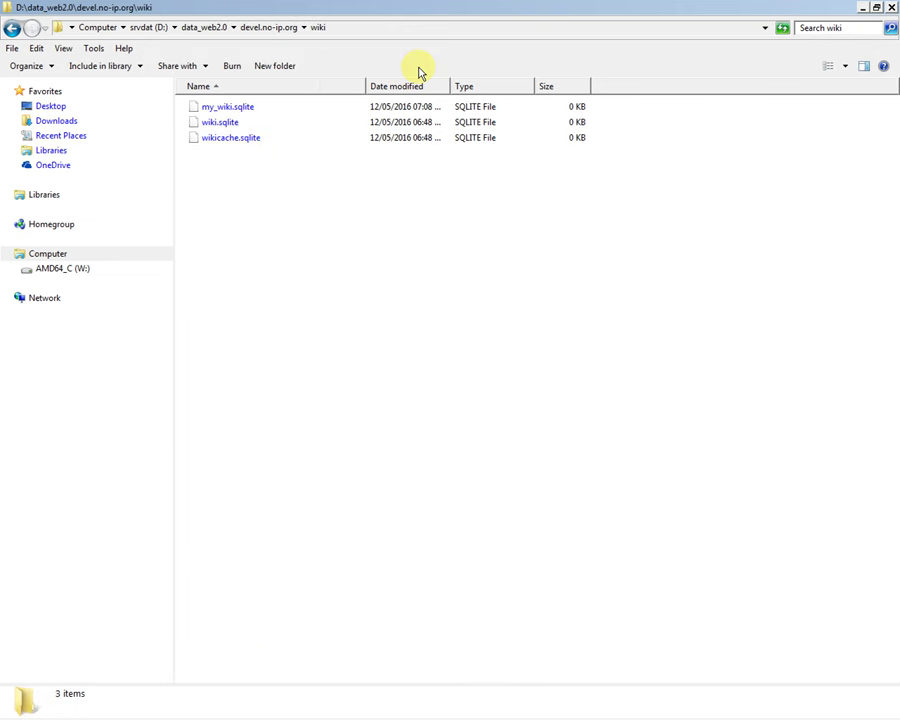
pyautogui.click(451, 30)
pyautogui.hotkey('ctrl', 'c')
pyautogui.hotkey('alt', 'Tab')
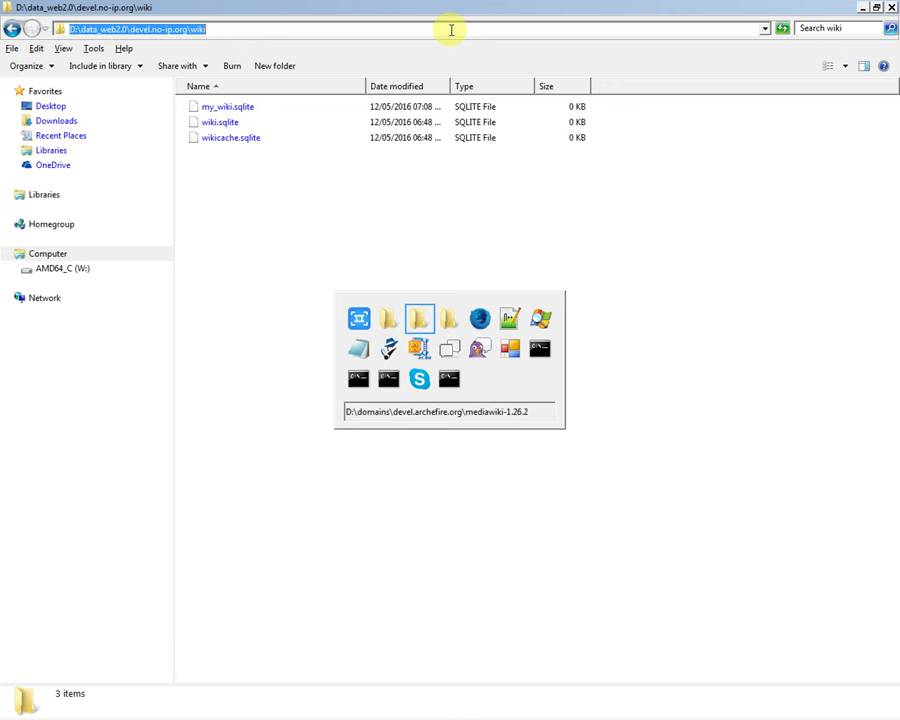
pyautogui.press('Tab')
pyautogui.press('Tab')
pyautogui.tripleClick(311, 557)
pyautogui.hotkey('ctrl', 'v')
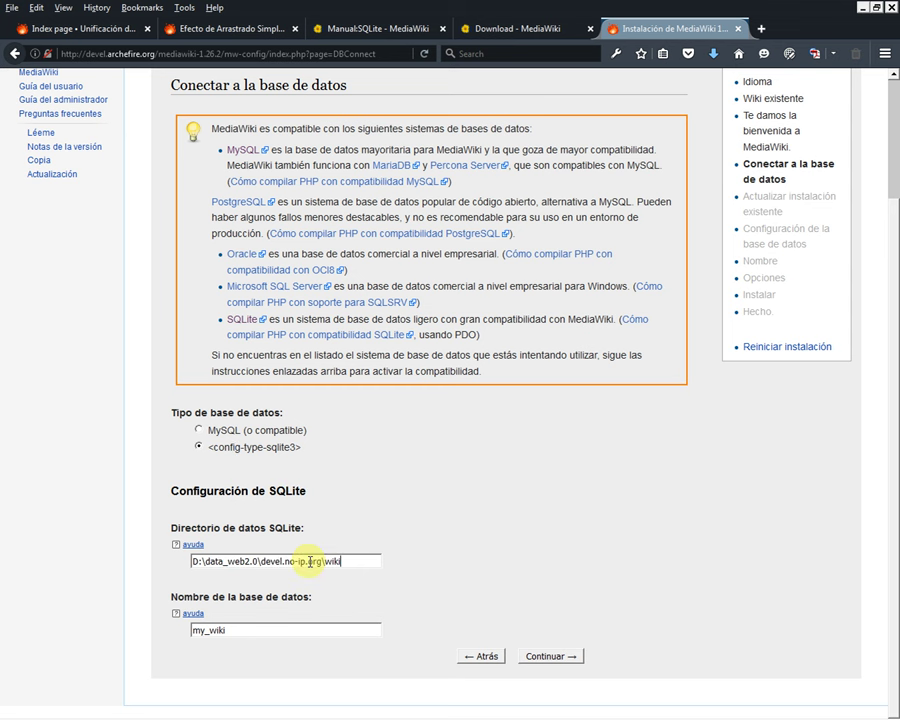
pyautogui.click(556, 657)
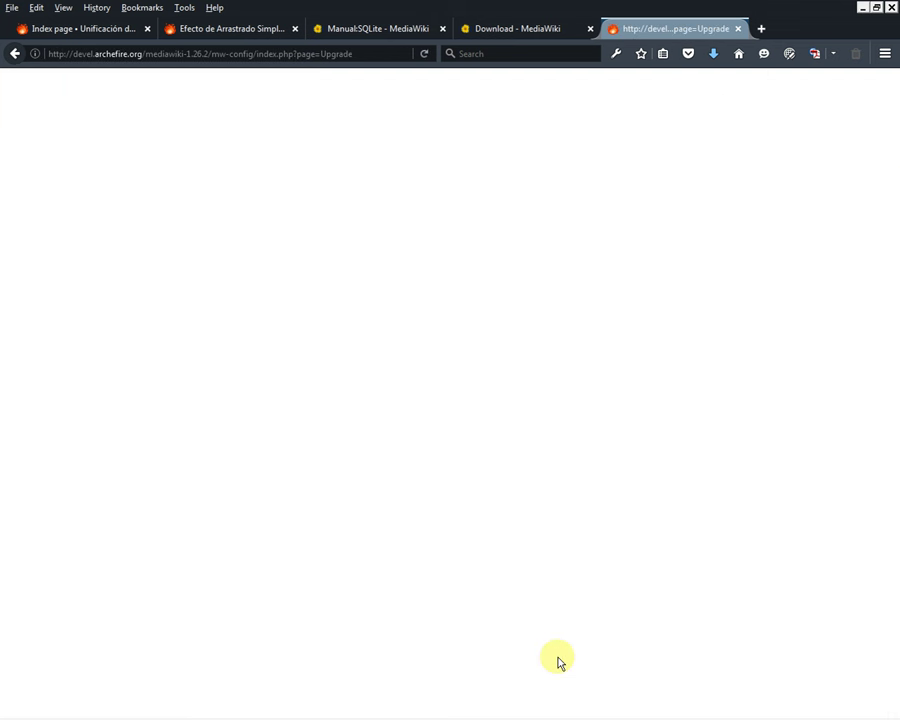
# - Revert sqlite3 to sqlite on lines 166 and 169 of DatabaseSqlite.php and save
pyautogui.hotkey('alt', 'Tab')
pyautogui.press('Tab')
pyautogui.press('Tab')
pyautogui.press('Tab')
pyautogui.press('Tab')
pyautogui.press('Tab')
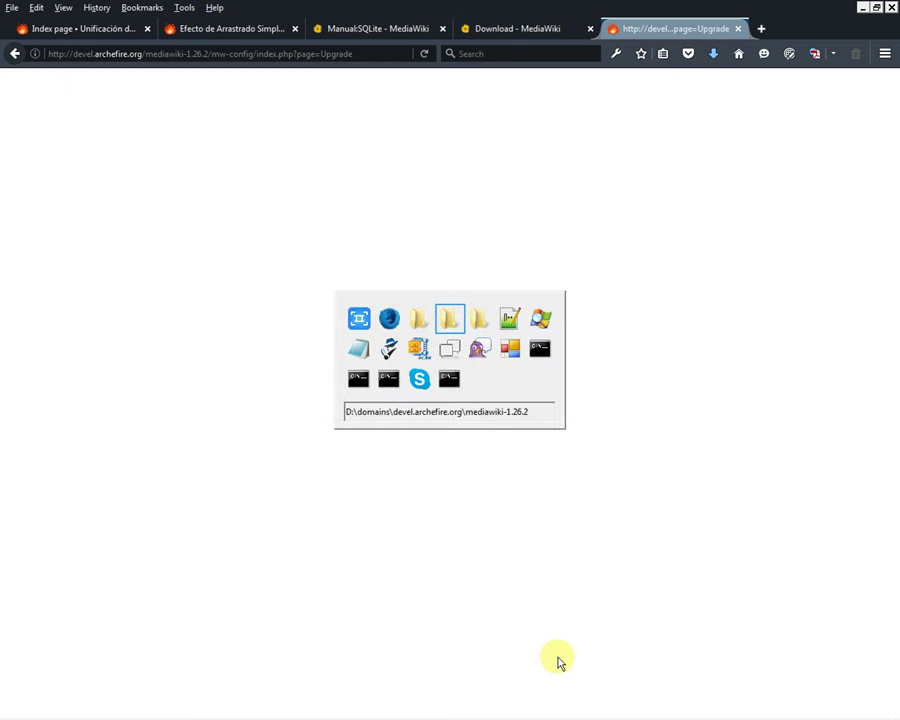
pyautogui.press('Up')
pyautogui.press('Delete')
pyautogui.press('Down')
pyautogui.press('Down')
pyautogui.press('Down')
pyautogui.press('Delete')
pyautogui.press('F3')
pyautogui.press('F3')
pyautogui.press('F3')
pyautogui.press('F3')
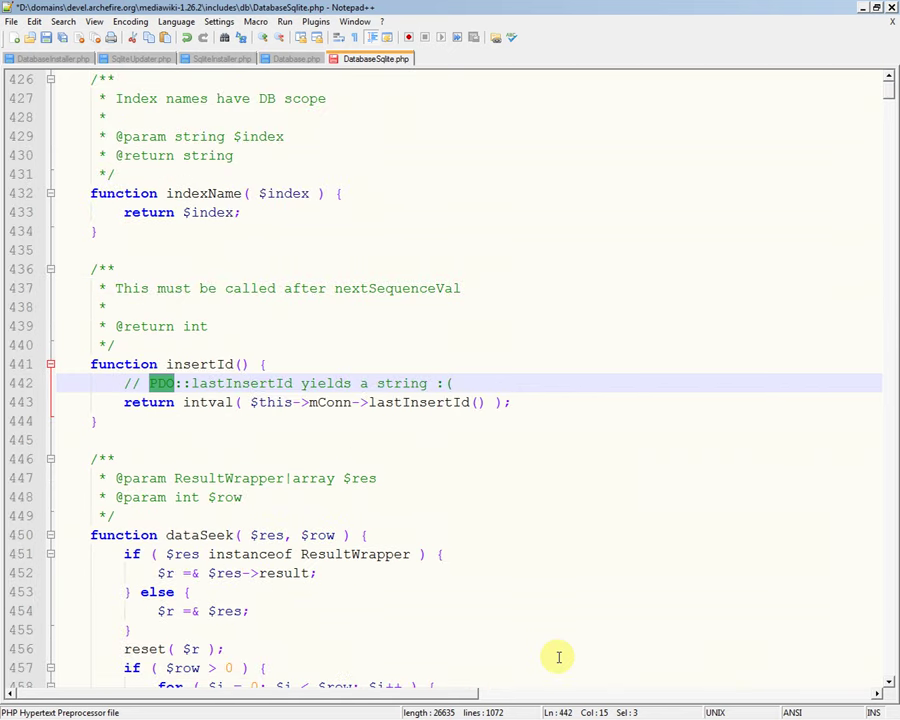
pyautogui.press('F3')
pyautogui.press('F3')
pyautogui.press('F3')
pyautogui.hotkey('ctrl', 's')
# - Reload the installer's Upgrade page, then review the remaining PDO occurrences down to line 47
pyautogui.press('Right')
pyautogui.hotkey('alt', 'Tab')
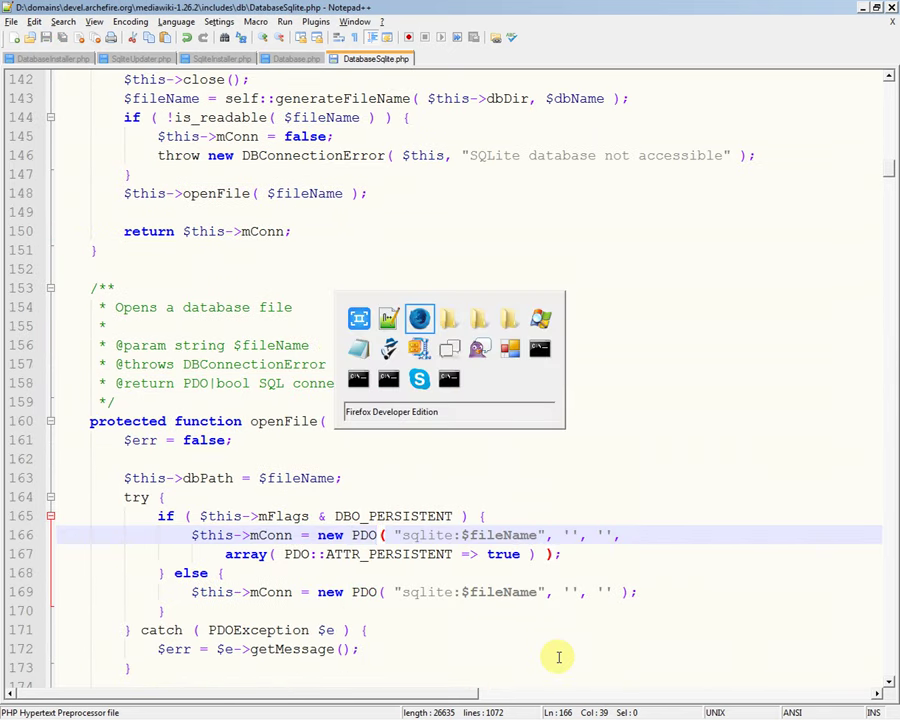
pyautogui.press('F5')
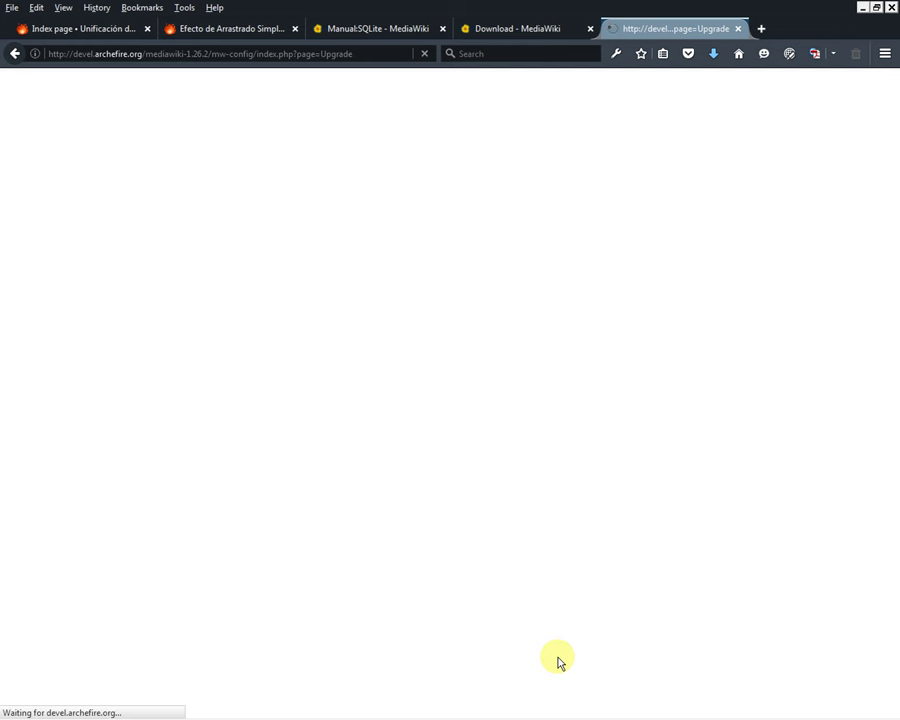
pyautogui.hotkey('alt', 'Tab')
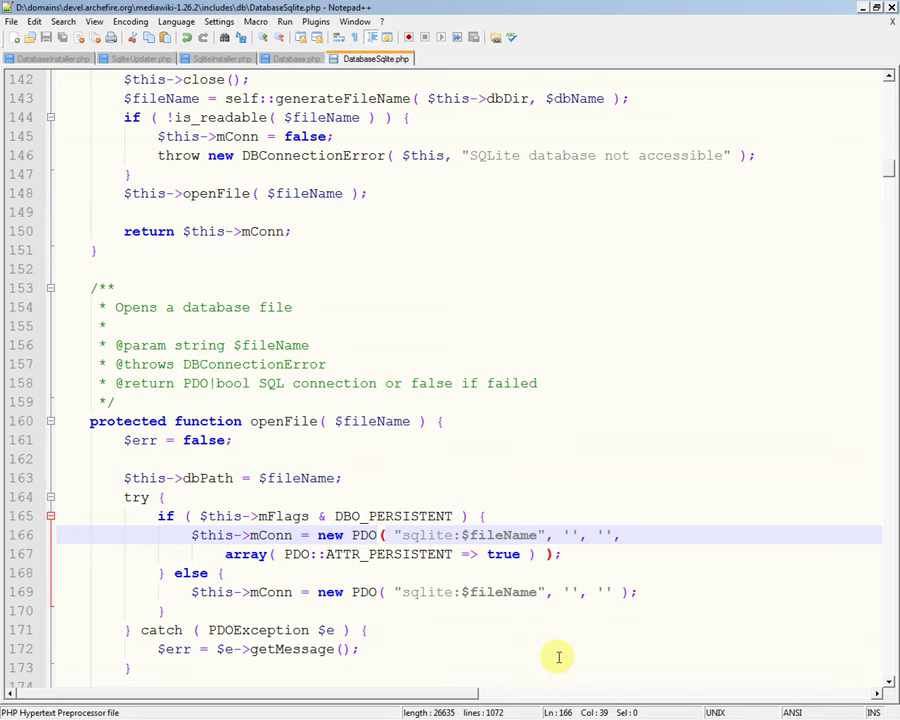
pyautogui.press('F3')
pyautogui.press('F3')
pyautogui.press('F3')
pyautogui.press('F3')
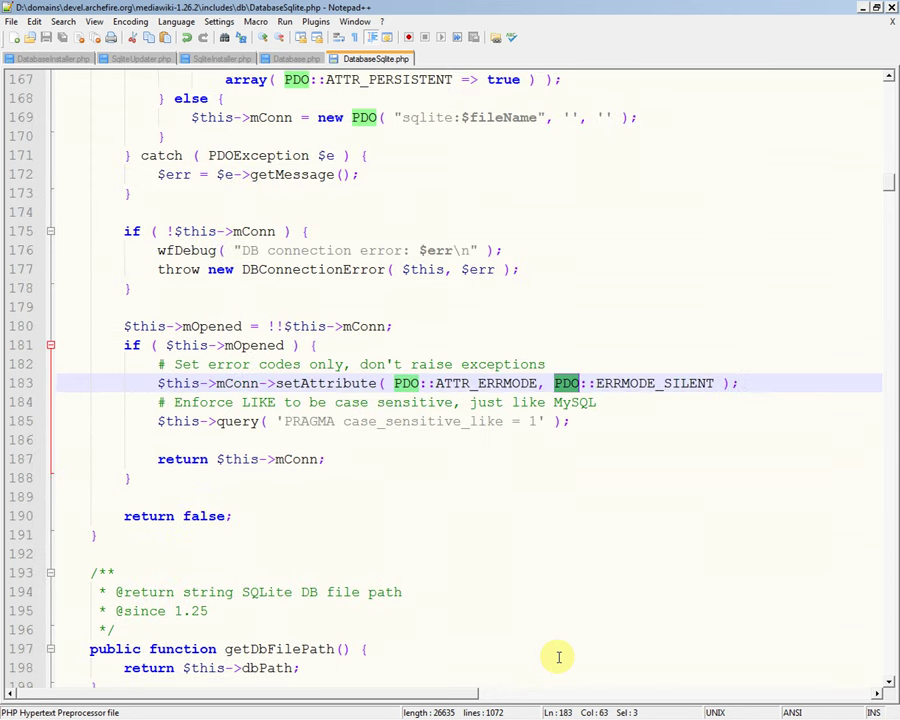
pyautogui.press('F3')
pyautogui.press('F3')
pyautogui.press('F3')
pyautogui.press('F3')
pyautogui.press('F3')
pyautogui.press('F3')
pyautogui.press('F3')
pyautogui.press('F3')
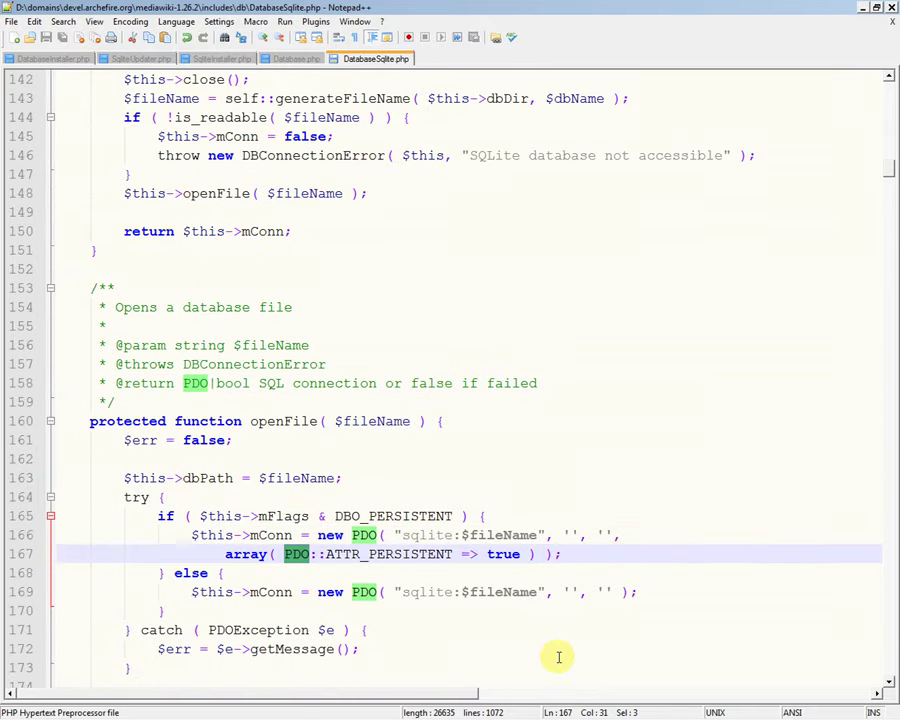
pyautogui.press('F3')
# - Search DatabaseSqlite.php from the top for 'sqlit' and read through the class properties
pyautogui.hotkey('ctrl', 'Home')
pyautogui.hotkey('ctrl', 'f')
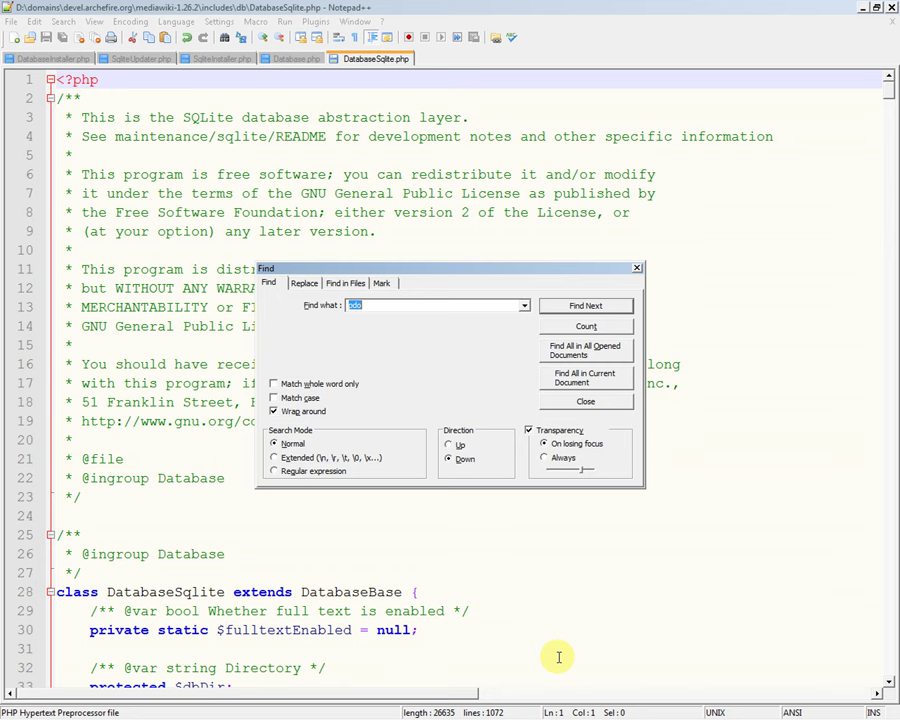
pyautogui.write('sqlit')
pyautogui.press('Return')
pyautogui.press('Escape')
pyautogui.press('Down')
pyautogui.press('Down')
pyautogui.press('Home')
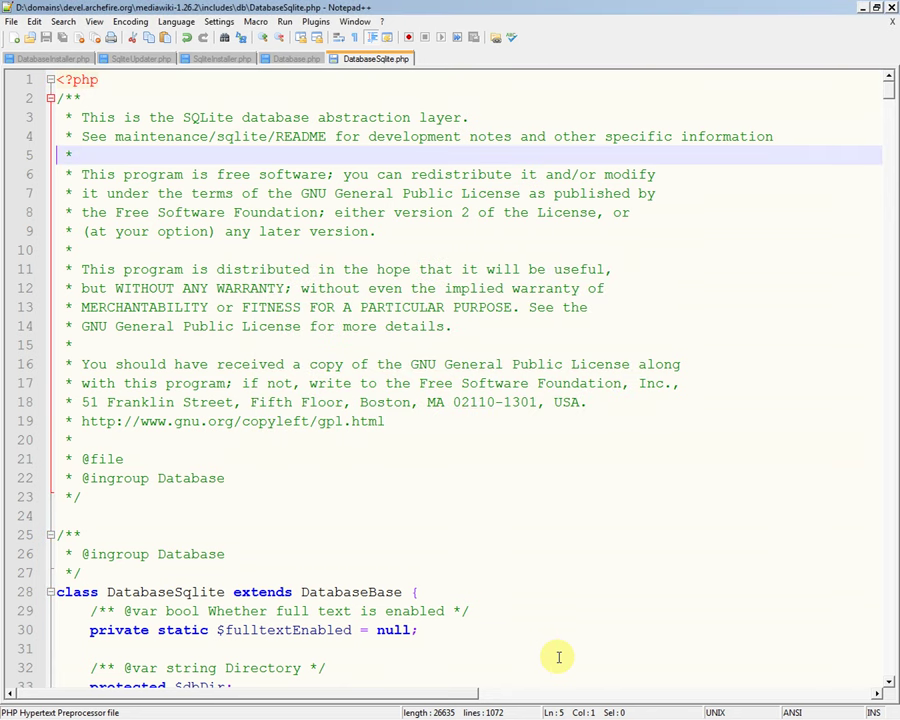
pyautogui.press('Down')
pyautogui.press('Down')
pyautogui.press('Down')
pyautogui.press('Down')
pyautogui.press('Down')
pyautogui.press('Down')
pyautogui.press('Down')
pyautogui.press('Down')
pyautogui.press('Down')
pyautogui.press('Down')
pyautogui.press('Down')
pyautogui.press('Down')
pyautogui.press('Down')
pyautogui.press('Down')
pyautogui.press('Down')
pyautogui.press('Down')
pyautogui.press('Down')
pyautogui.press('Down')
pyautogui.press('Down')
pyautogui.press('Down')
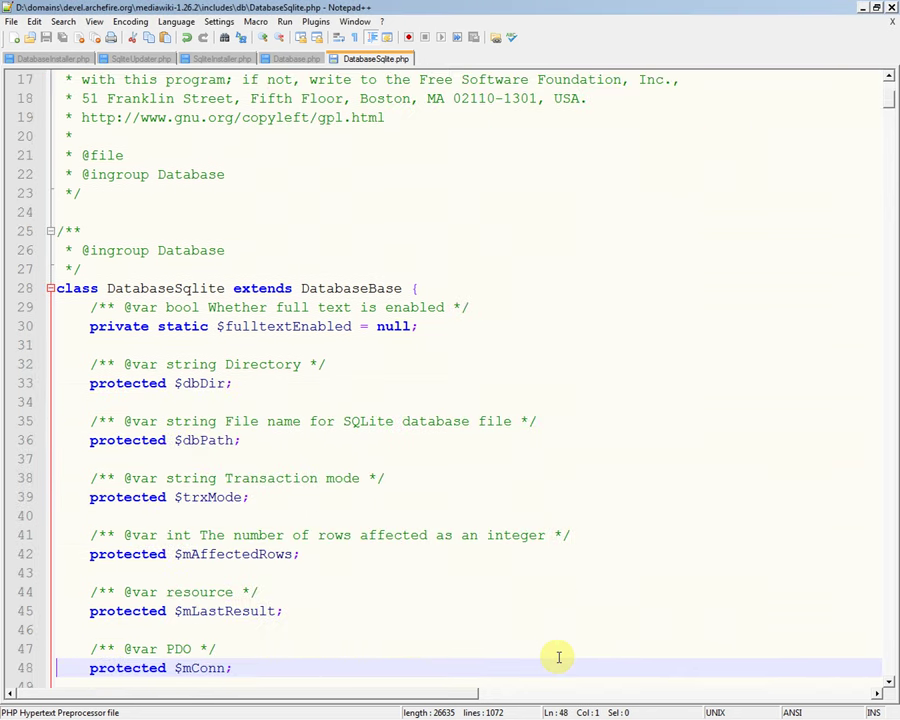
pyautogui.press('Down')
pyautogui.press('Down')
pyautogui.press('Down')
pyautogui.press('Down')
pyautogui.press('Down')
pyautogui.press('Down')
pyautogui.press('Down')
pyautogui.press('Down')
pyautogui.press('Down')
pyautogui.press('Down')
pyautogui.press('Down')
pyautogui.press('Down')
pyautogui.press('Down')
pyautogui.press('Down')
pyautogui.press('Down')
pyautogui.press('Down')
# - Permanently delete the three .sqlite files in the wiki data folder, then return to SqliteInstaller.php
pyautogui.hotkey('ctrl', 'Tab')
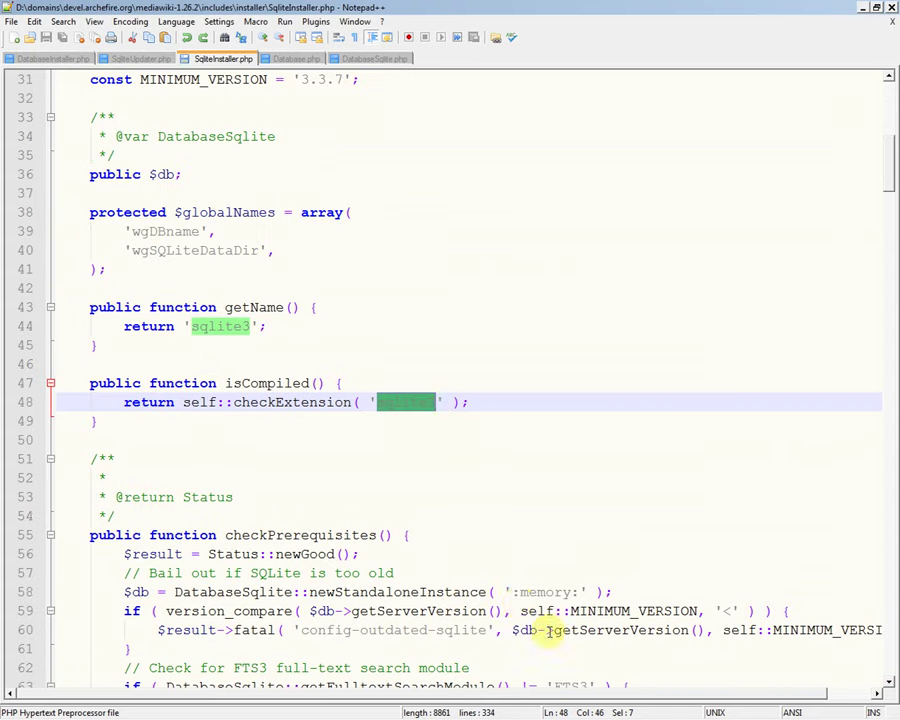
pyautogui.press('Right')
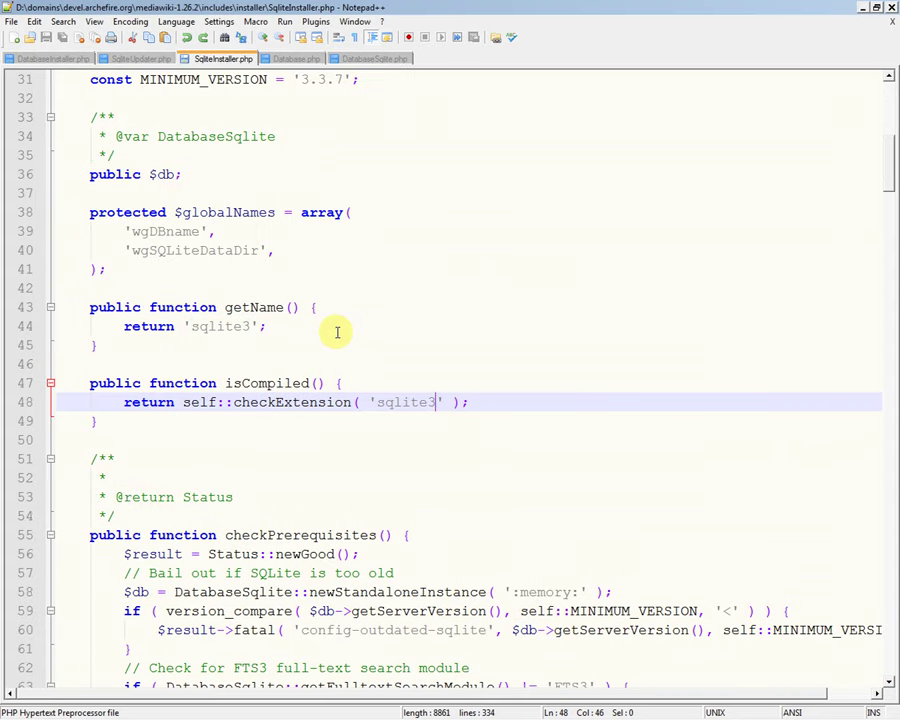
pyautogui.hotkey('alt', 'Tab')
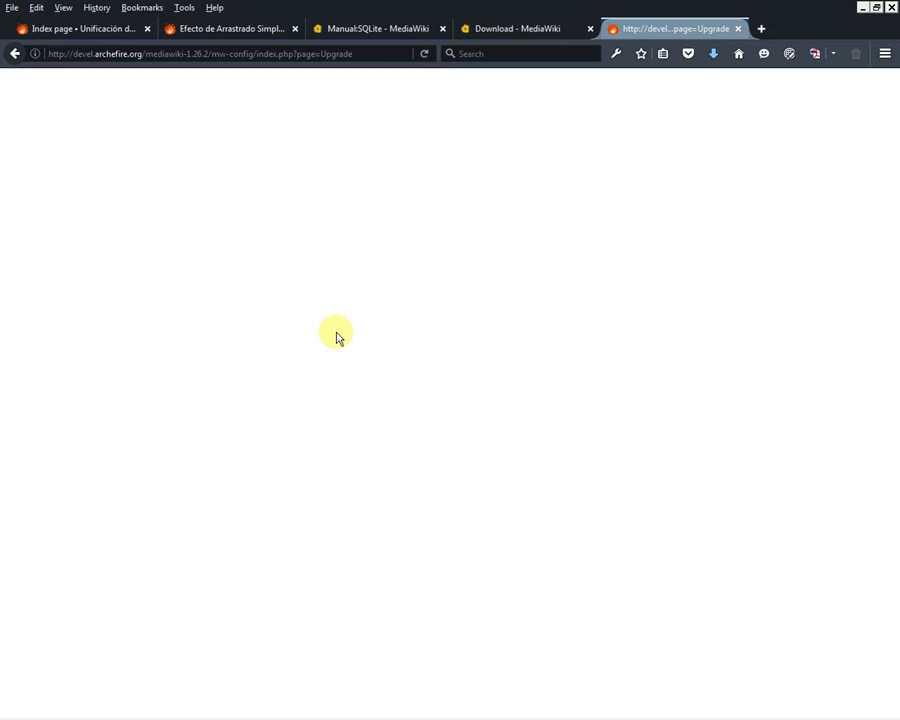
pyautogui.hotkey('alt', 'Tab')
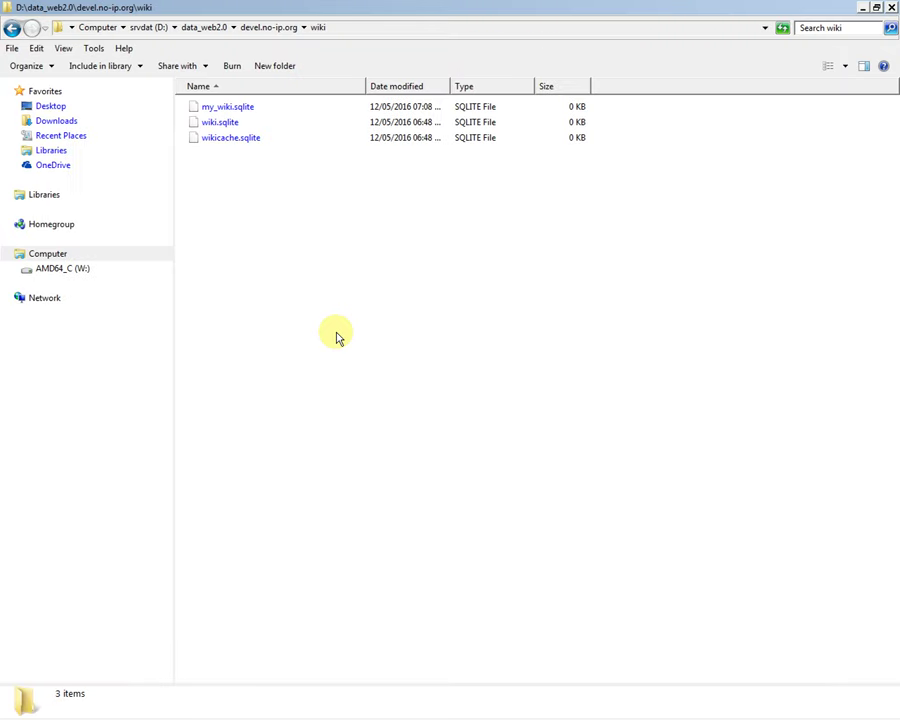
pyautogui.press('Down')
pyautogui.hotkey('ctrl', 'a')
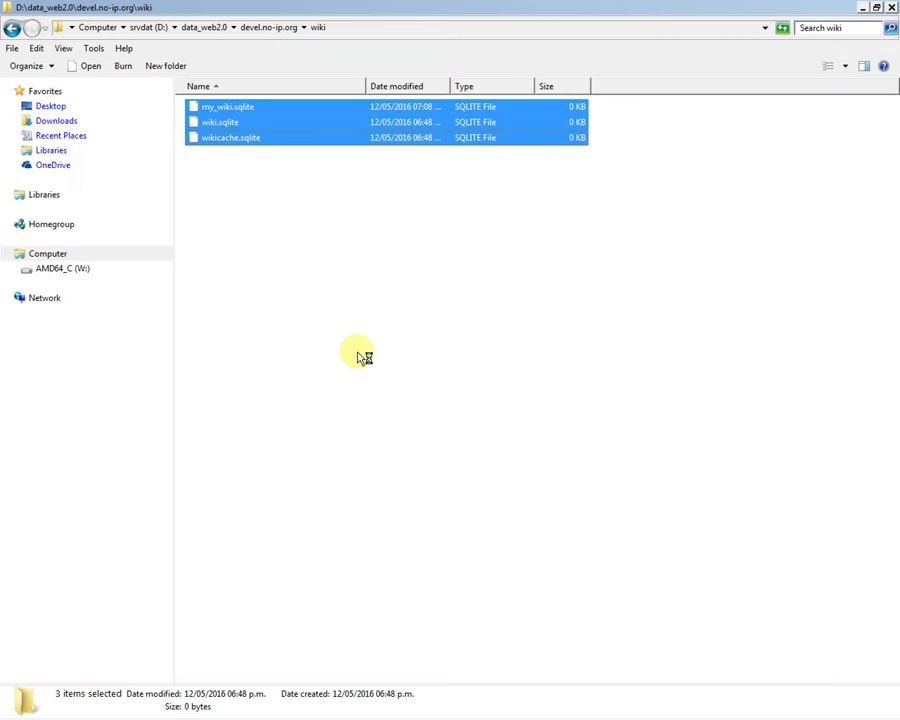
pyautogui.hotkey('shift', 'Delete')
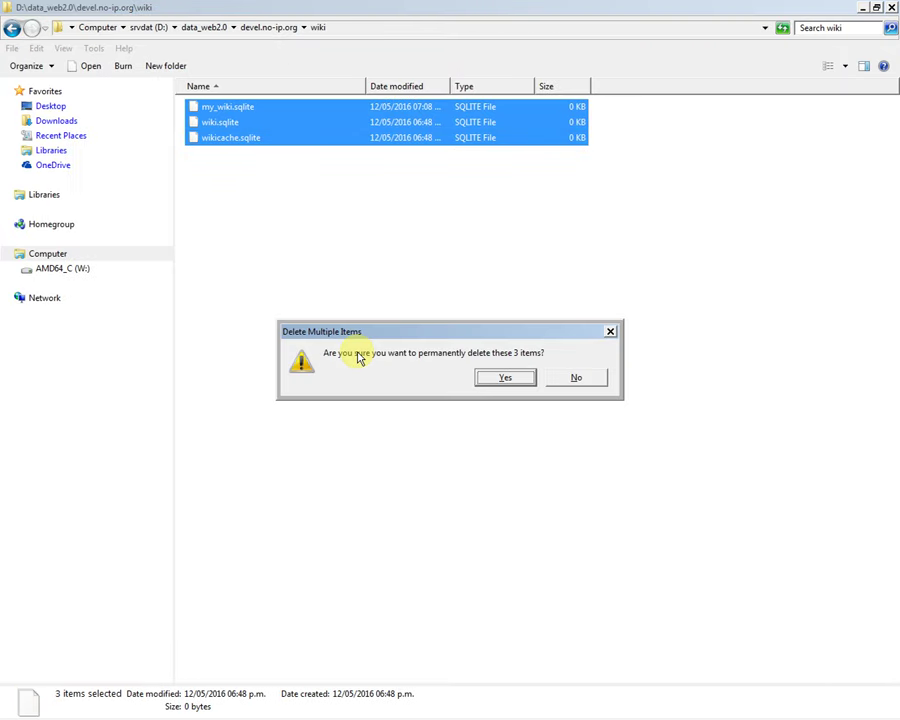
pyautogui.press('Return')
pyautogui.hotkey('alt', 'Tab')
pyautogui.press('F3')
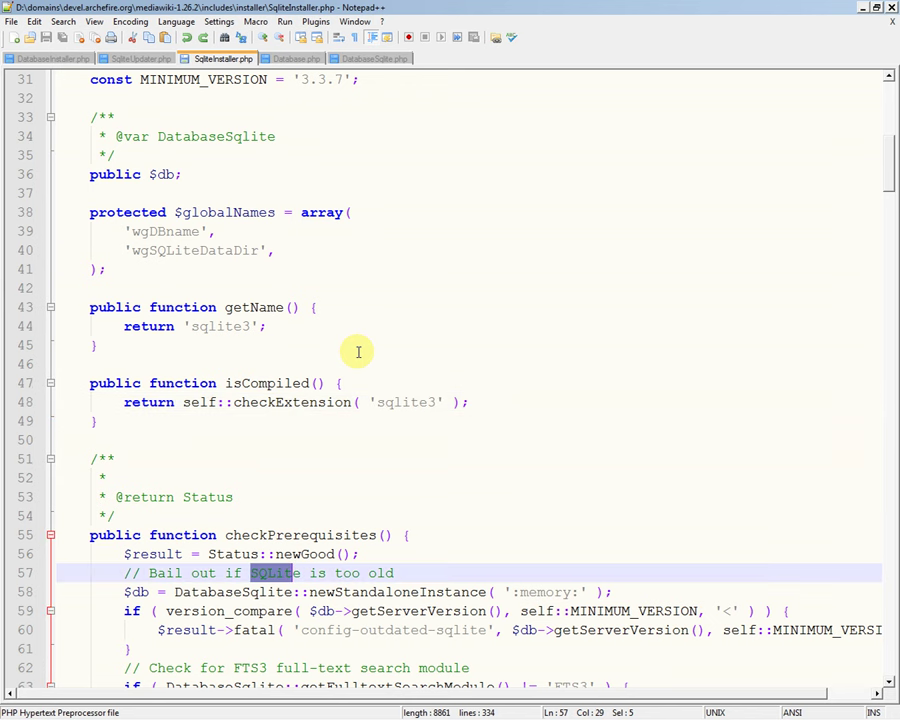
pyautogui.press('F3')
# - Search for 'pdo' in Database.php (not found), then in DatabaseSqlite.php
pyautogui.hotkey('ctrl', 'f')
pyautogui.write('pdo')
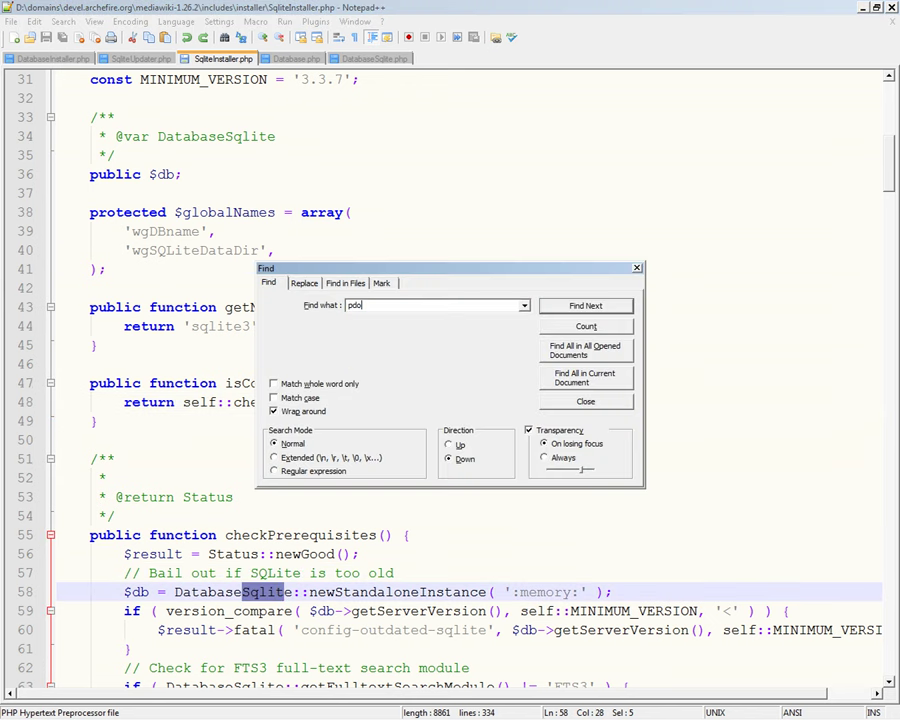
pyautogui.press('Escape')
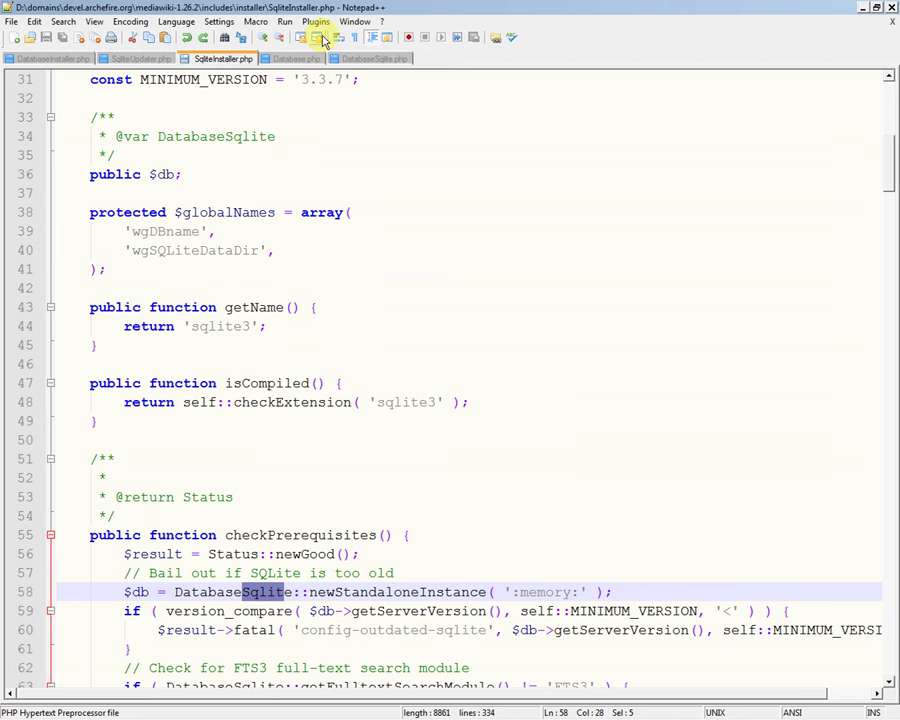
pyautogui.click(296, 59)
pyautogui.press('F3')
pyautogui.press('Return')
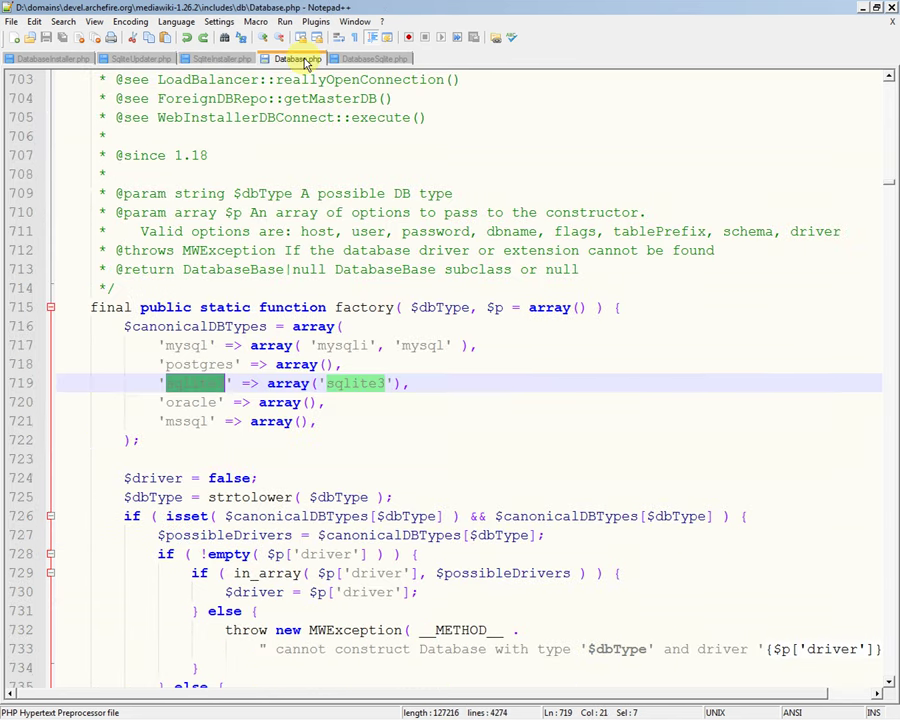
pyautogui.click(366, 59)
pyautogui.press('F3')
pyautogui.press('F3')
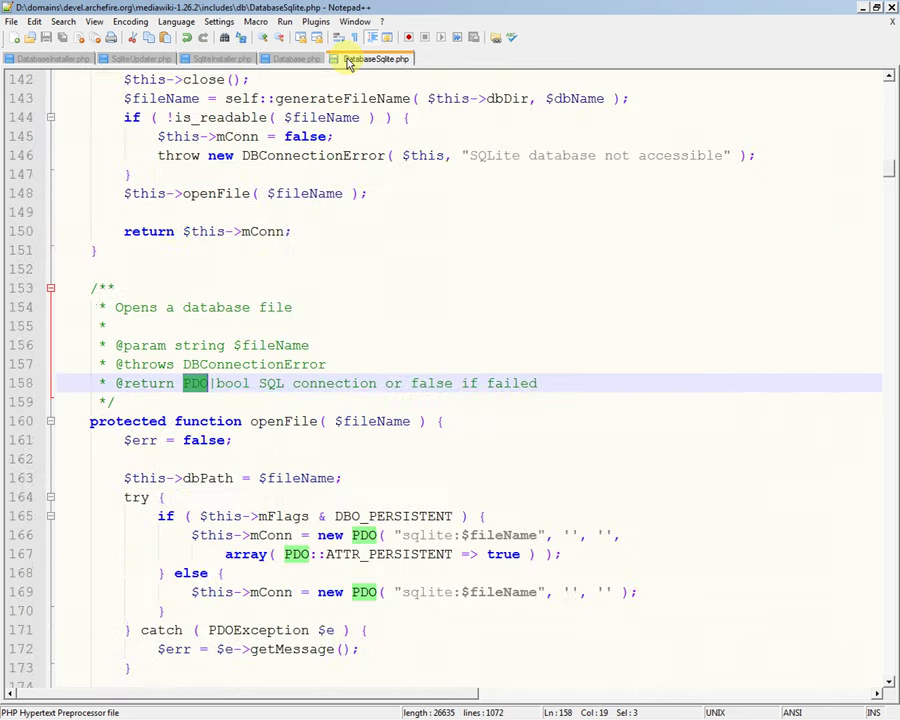
pyautogui.press('F3')
# - Change sqlite: to sqlite3: in the PDO strings on lines 166 and 169
pyautogui.press('Right')
pyautogui.press('Right')
pyautogui.press('Right')
pyautogui.press('Right')
pyautogui.press('Right')
pyautogui.press('Right')
pyautogui.press('Right')
pyautogui.press('Right')
pyautogui.press('Right')
pyautogui.press('Right')
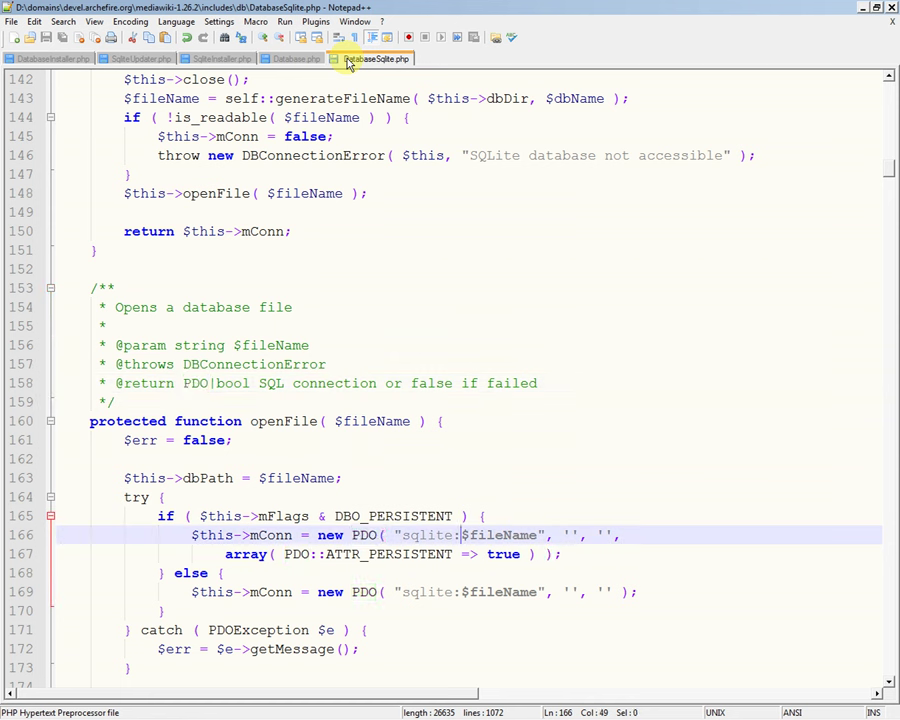
pyautogui.press('Left')
pyautogui.write('3')
pyautogui.press('Down')
pyautogui.press('Down')
pyautogui.press('Down')
pyautogui.press('Left')
pyautogui.write('3')
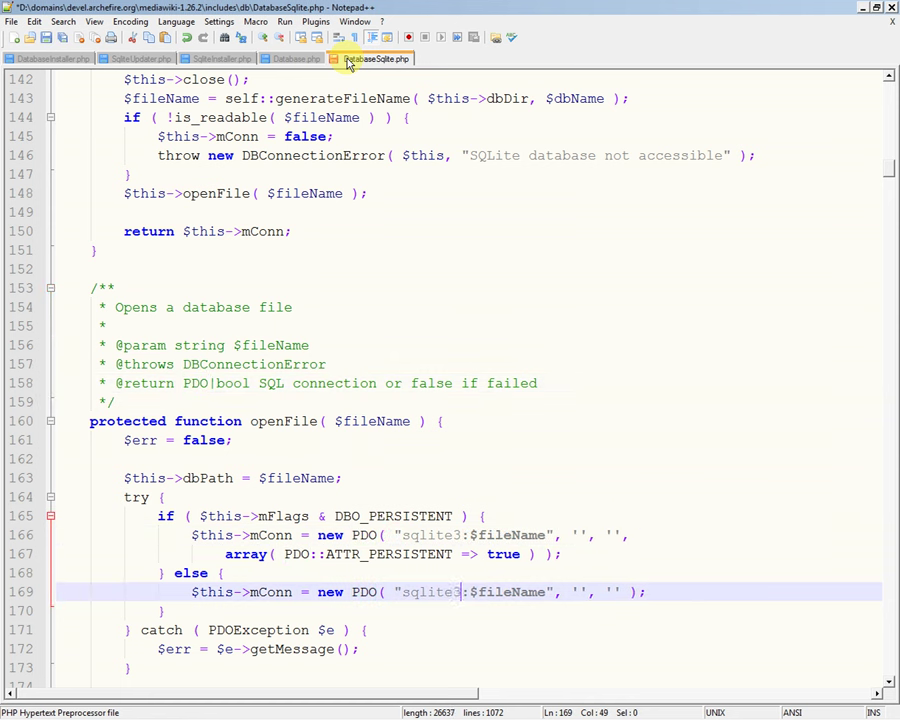
pyautogui.hotkey('alt', 'Tab')
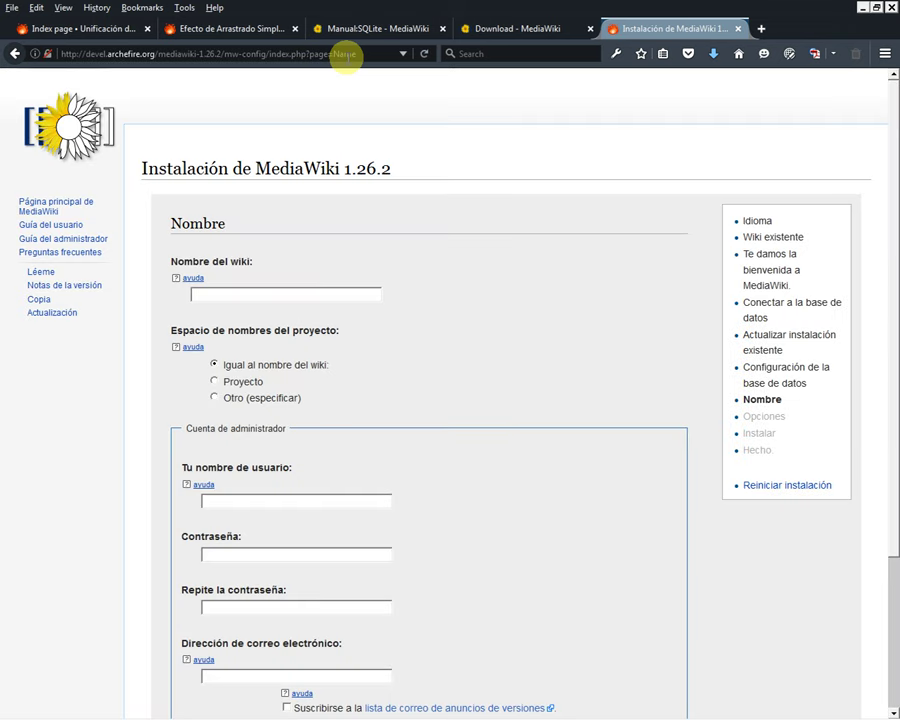
# - Set the wiki name to 'Recursos de Desarrollo'
pyautogui.click(320, 296)
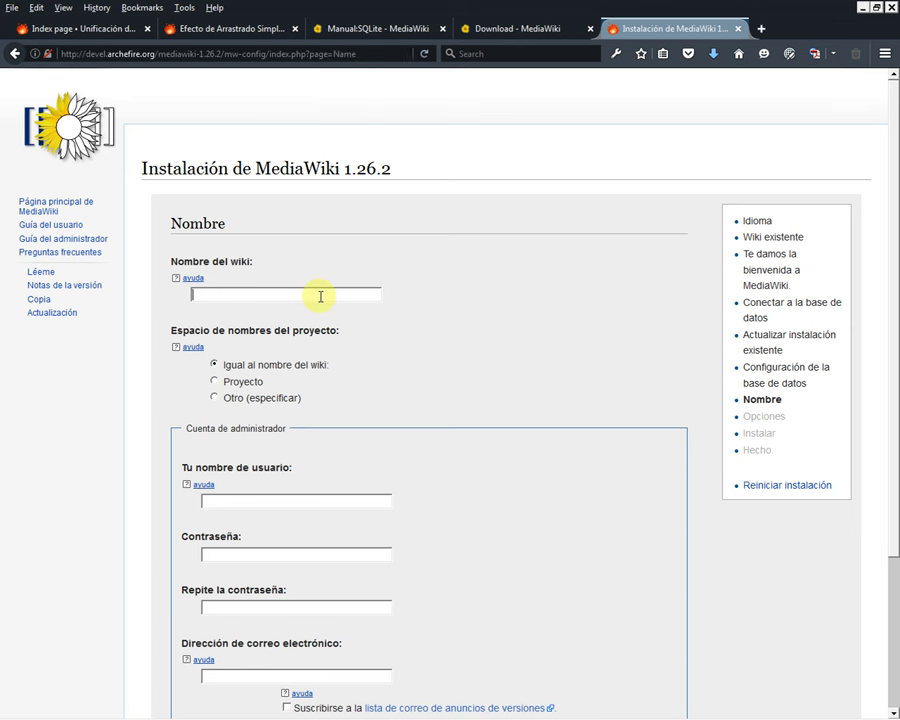
pyautogui.click(320, 296)
pyautogui.press('Down')
pyautogui.press('Return')
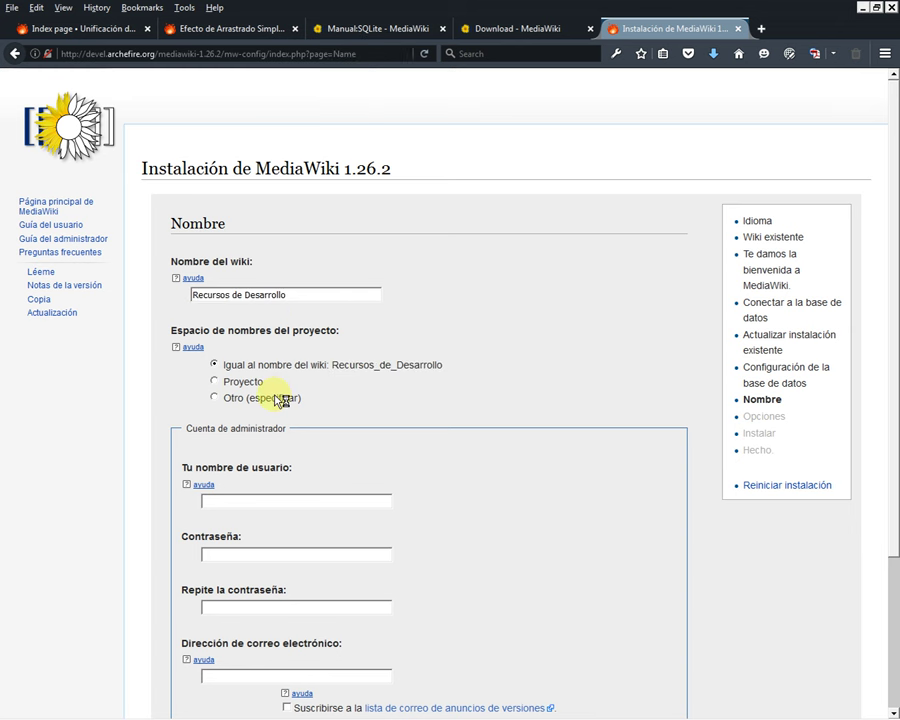
pyautogui.scroll(-2, 280, 400)
pyautogui.scroll(-2, 280, 400)
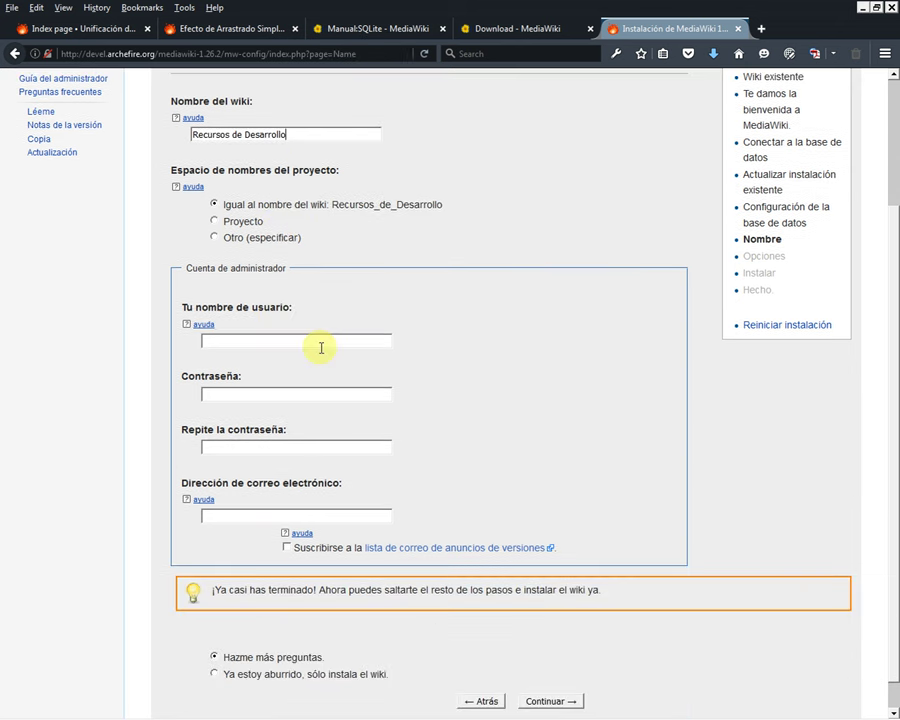
# - Fill the administrator username and password from the saved login and retype the password confirmation
pyautogui.click(321, 343)
pyautogui.press('Down')
pyautogui.press('Down')
pyautogui.press('Return')
pyautogui.press('Tab')
pyautogui.press('Tab')
pyautogui.write('••••')
pyautogui.press('BackSpace')
pyautogui.press('BackSpace')
pyautogui.press('BackSpace')
pyautogui.press('BackSpace')
pyautogui.write('••••••')
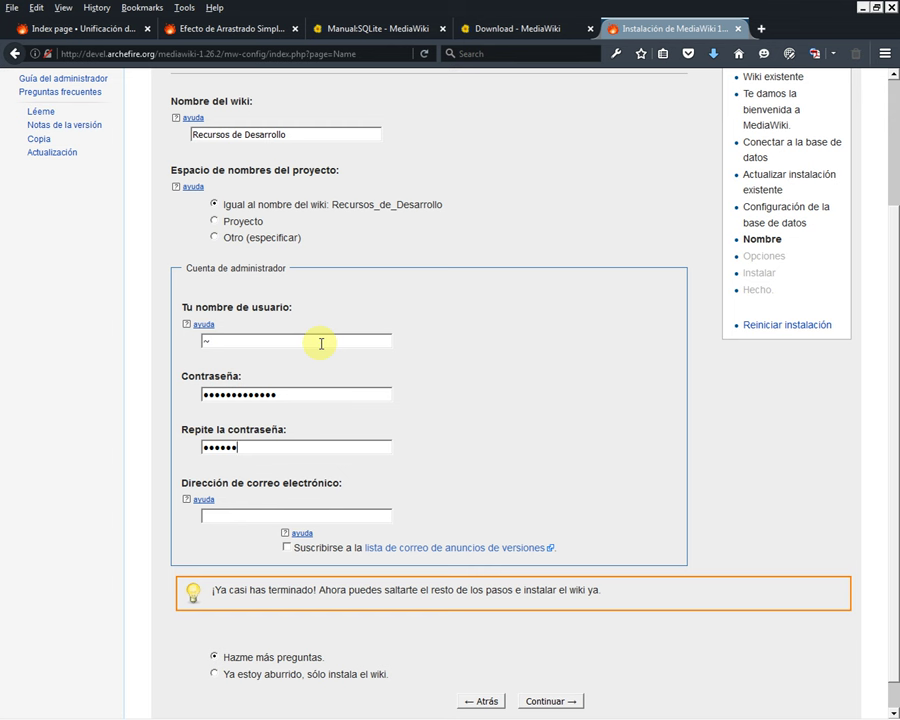
pyautogui.write('•••••••')
pyautogui.rightClick(323, 348)
# - Enter the administrator's e-mail, subscribe to the announcements list, and continue
pyautogui.click(274, 517)
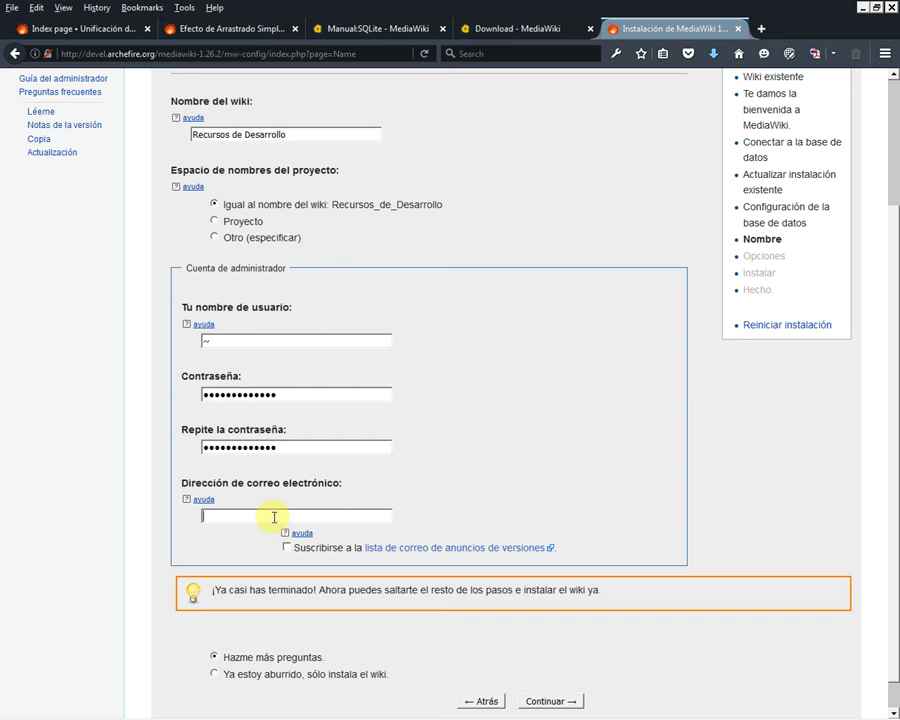
pyautogui.write('udoc')
pyautogui.click(275, 524)
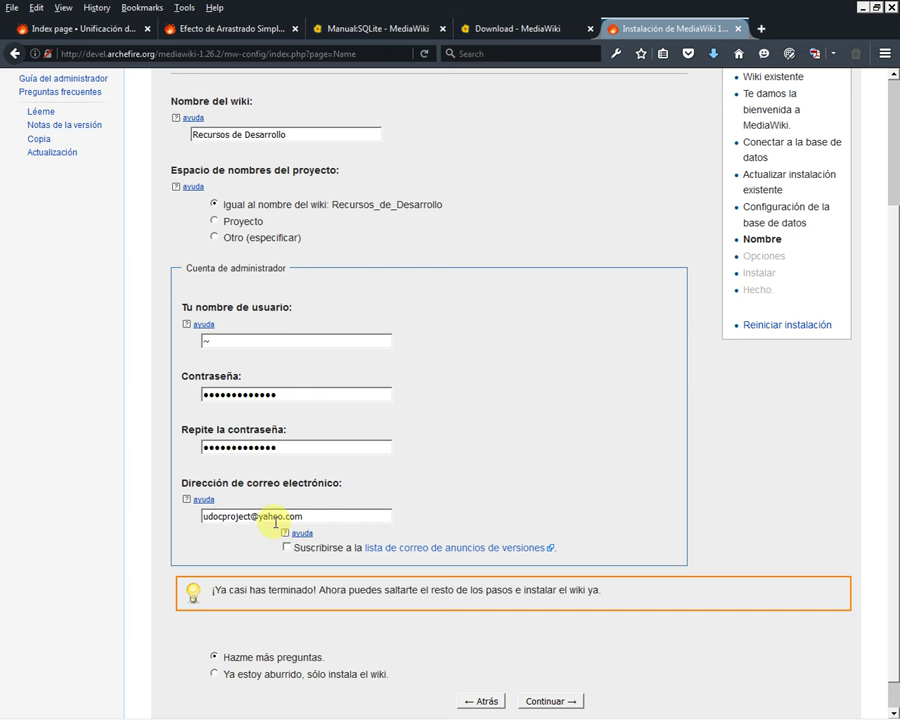
pyautogui.click(288, 547)
pyautogui.scroll(-1, 330, 676)
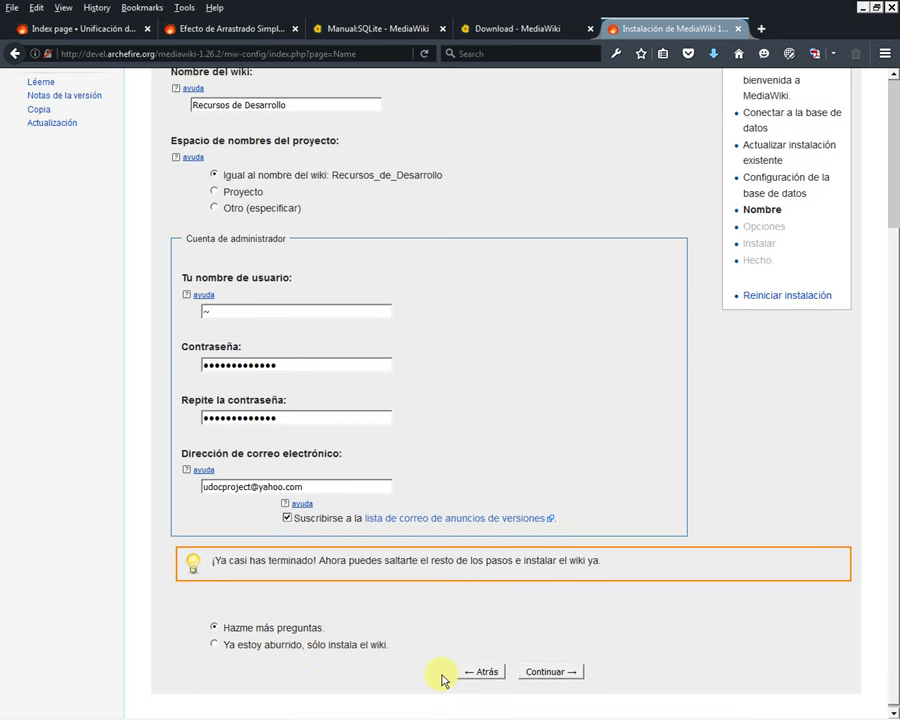
pyautogui.click(552, 671)
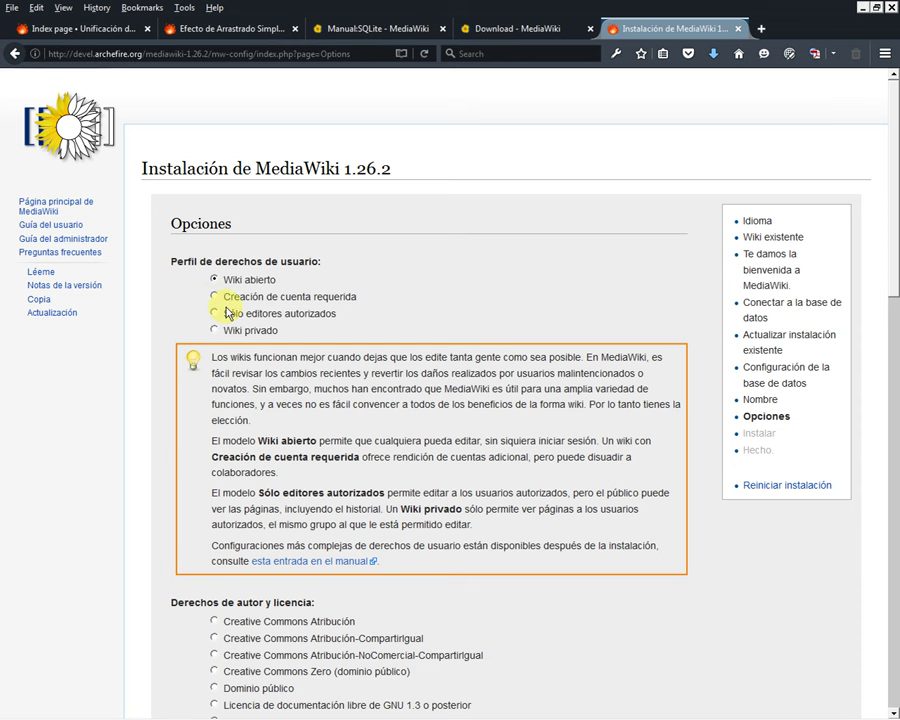
pyautogui.scroll(-4, 224, 305)
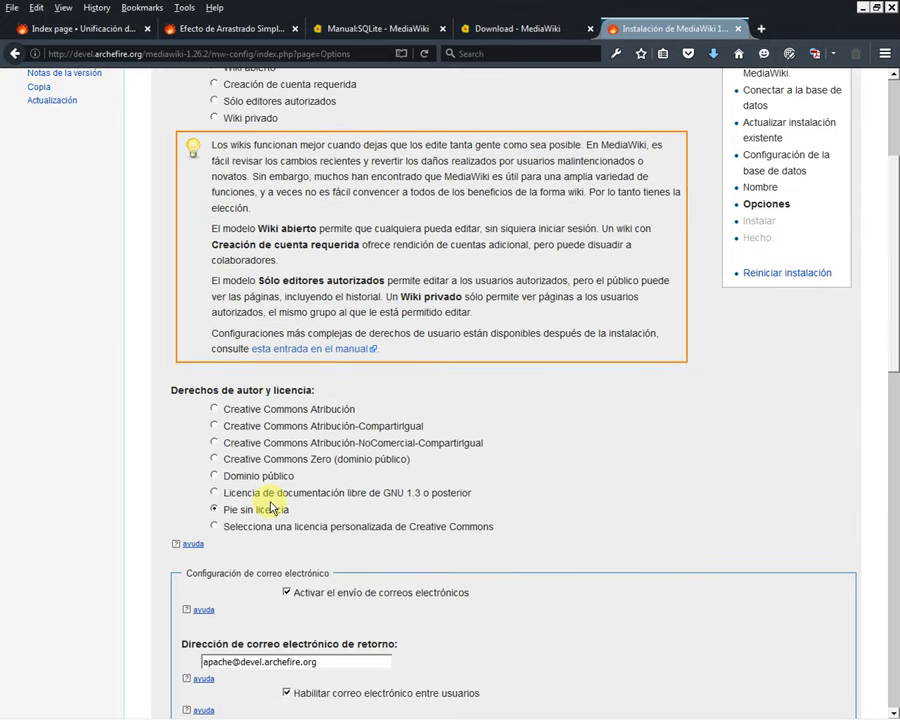
# - Choose the Dominio público license on the Opciones page and continue to Instalar
pyautogui.click(271, 478)
pyautogui.scroll(-8, 108, 480)
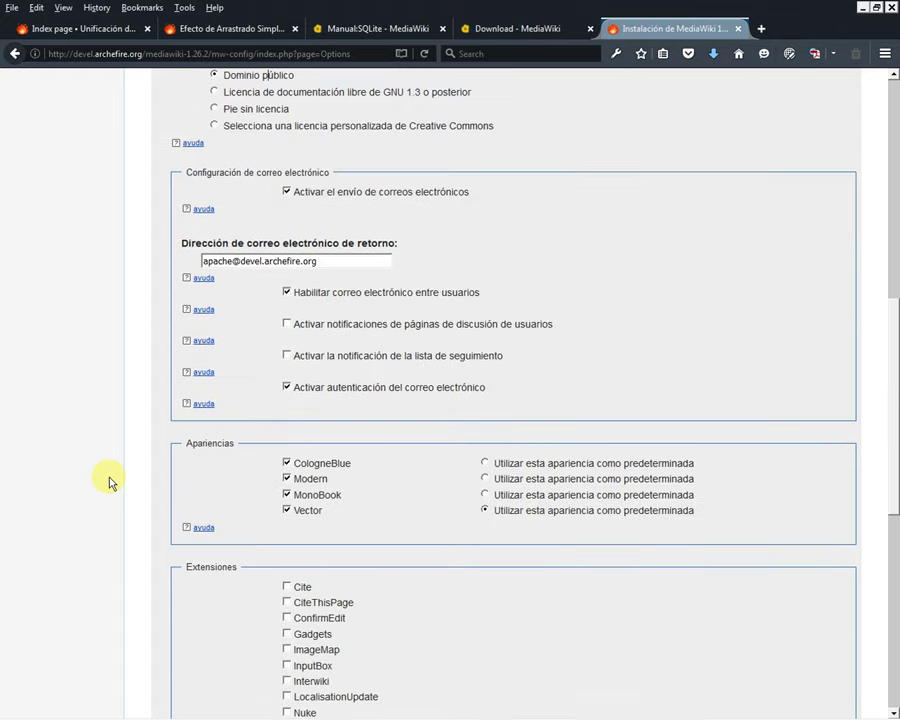
pyautogui.scroll(-10, 108, 480)
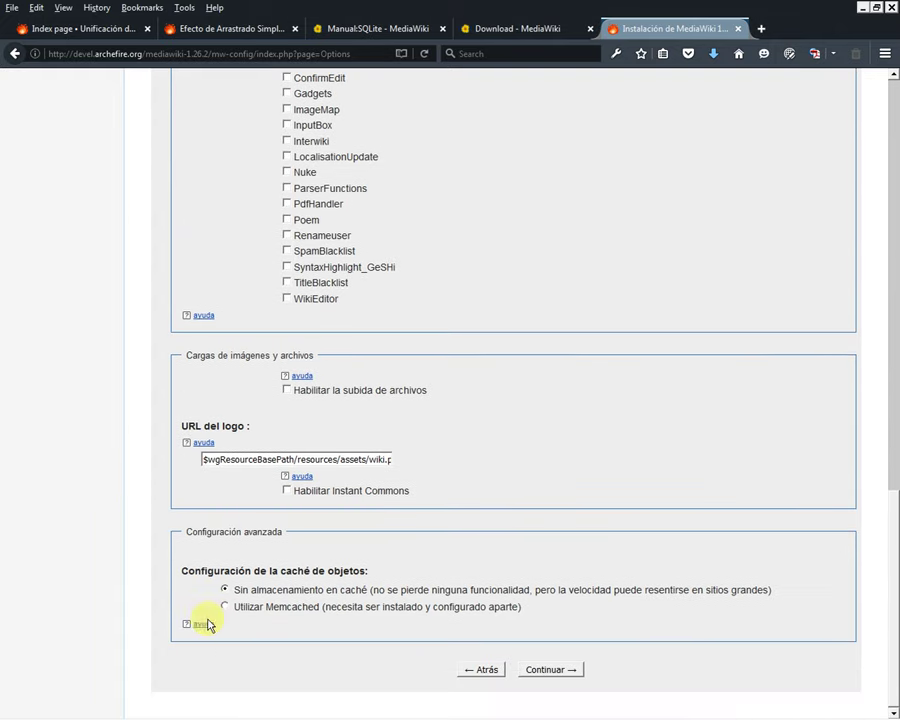
pyautogui.click(543, 670)
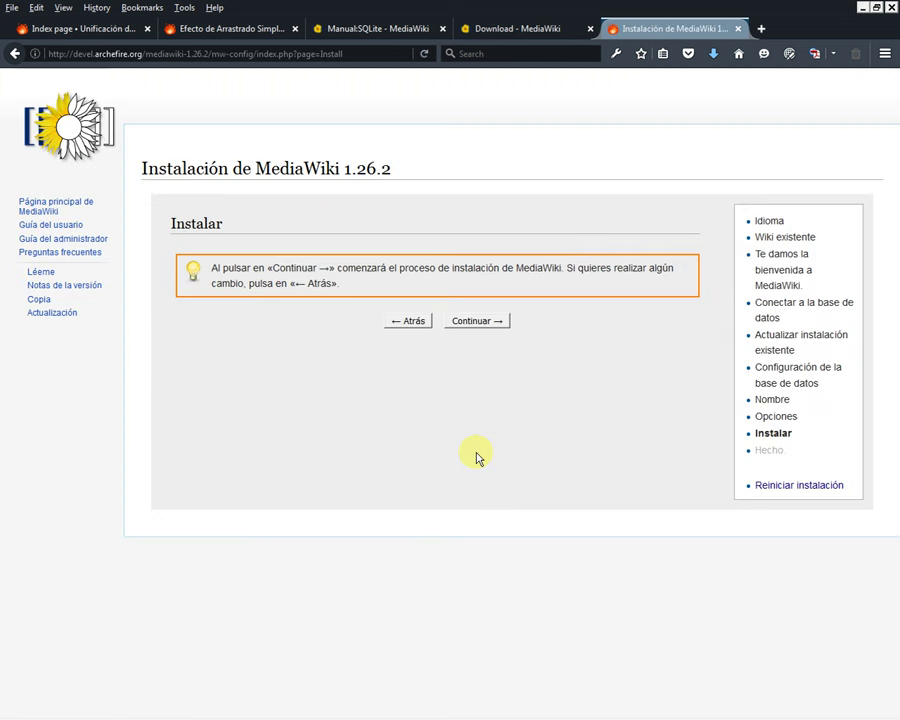
# - Start the MediaWiki installation while checking the wiki data folder for new sqlite files
pyautogui.hotkey('alt', 'Tab')
pyautogui.click(483, 320)
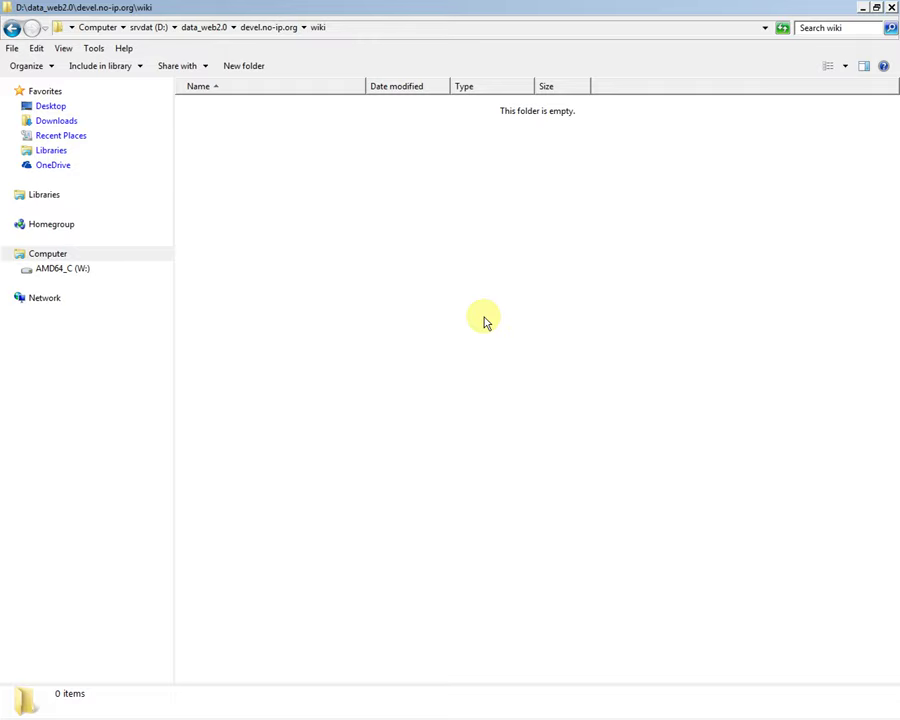
pyautogui.hotkey('alt', 'Tab')
pyautogui.click(483, 320)
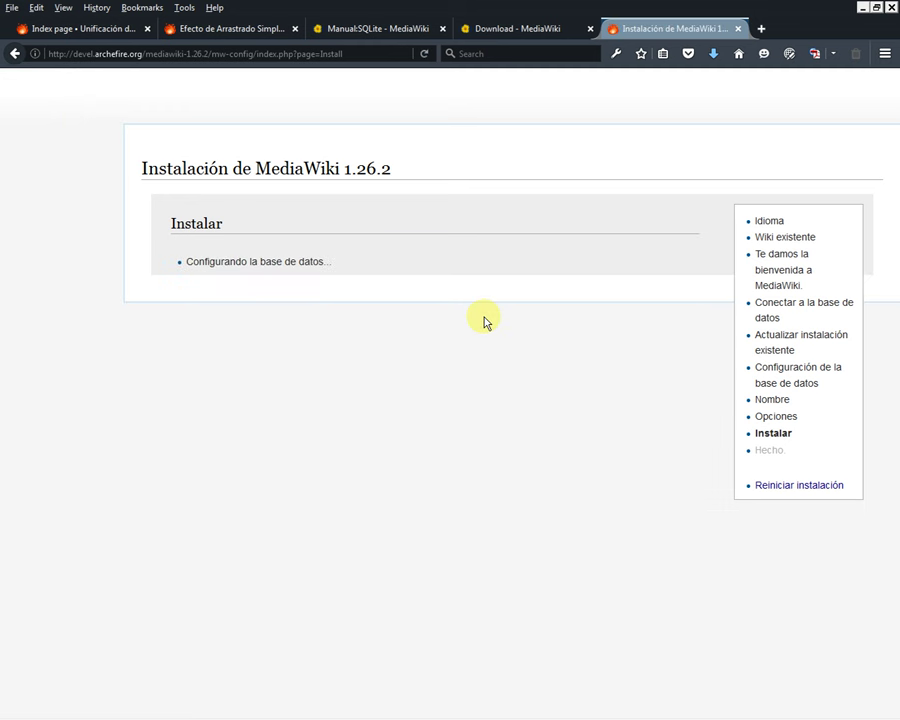
pyautogui.hotkey('alt', 'Tab')
pyautogui.click(483, 320)
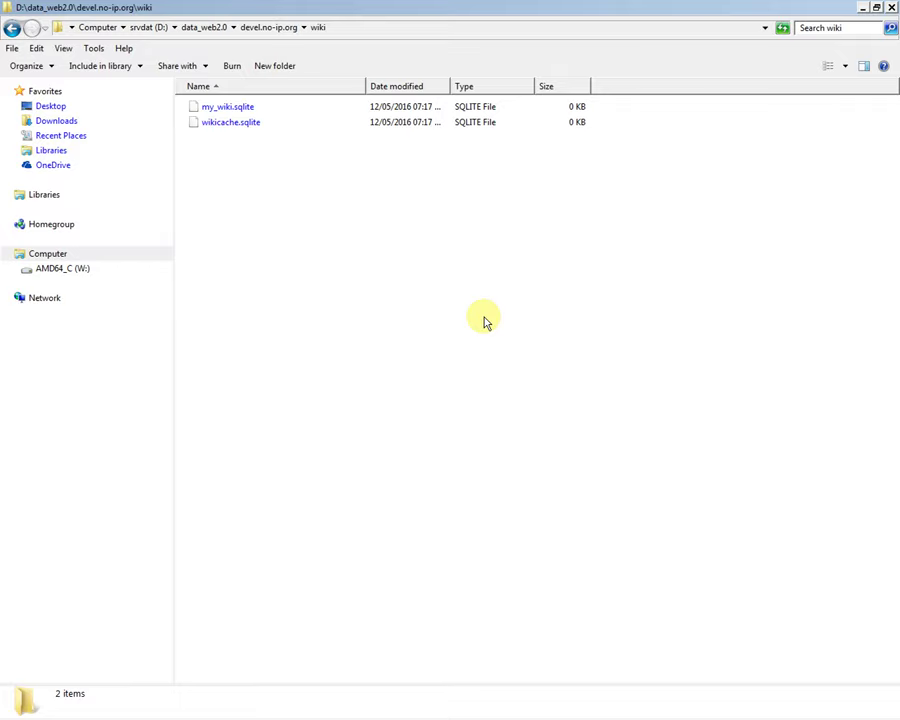
pyautogui.hotkey('alt', 'Tab')
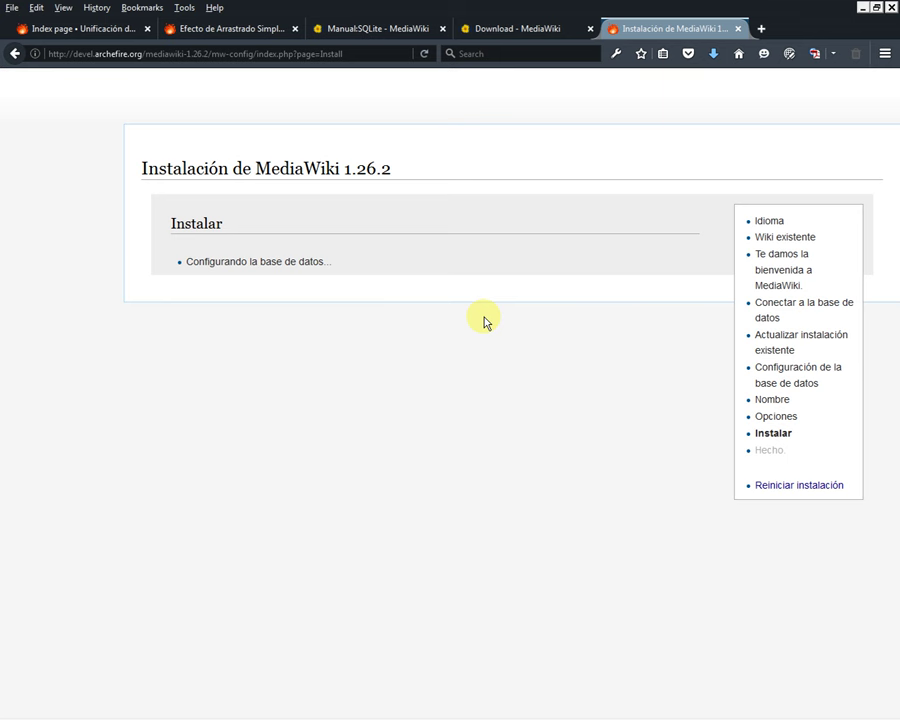
# - Open a command prompt via Win+R with cmd
pyautogui.press('super+r')
pyautogui.write('cmd')
pyautogui.press('Return')
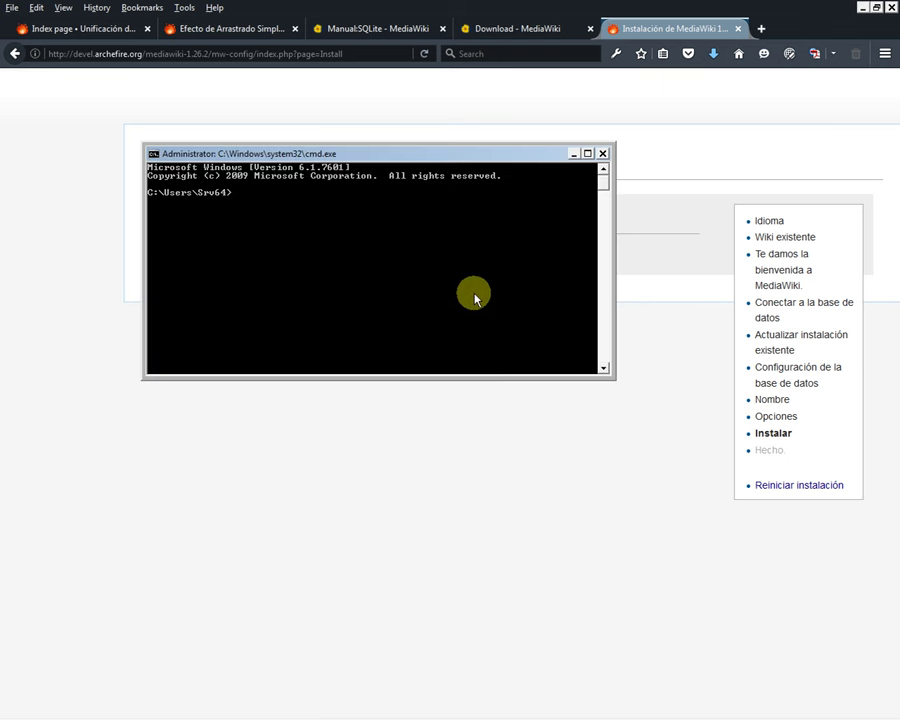
# - From drive D:, open phperr.txt in Hiew with 'start hiew32 phperr.txt'
pyautogui.moveTo(475, 156); pyautogui.dragTo(542, 416)
pyautogui.write('d:')
pyautogui.press('Return')
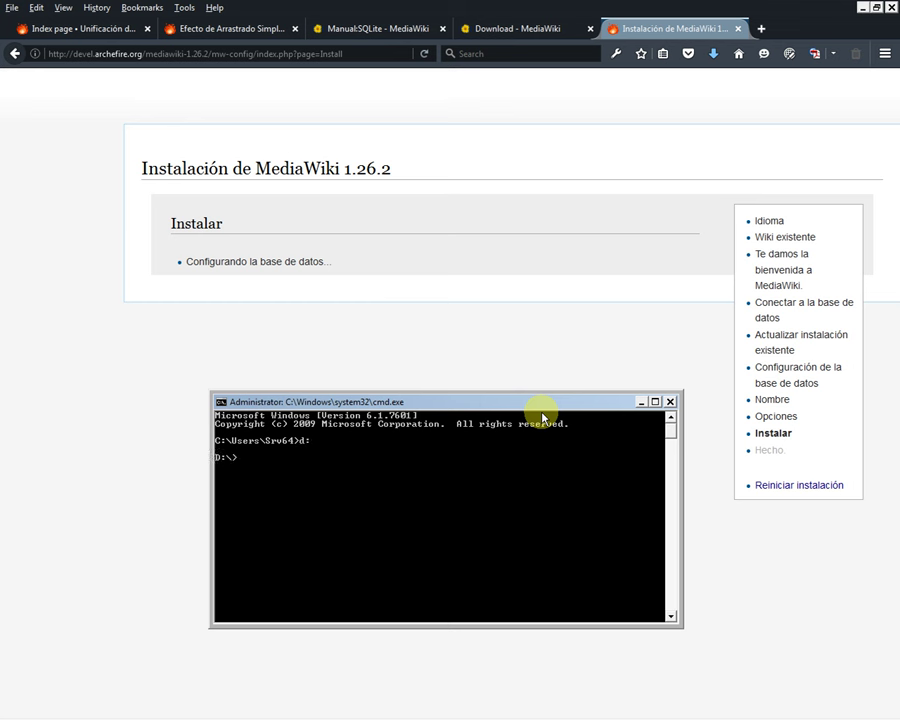
pyautogui.write('cd logs')
pyautogui.press('Return')
pyautogui.write('s')
pyautogui.press('BackSpace')
pyautogui.write('cd..')
pyautogui.write('start hiew32')
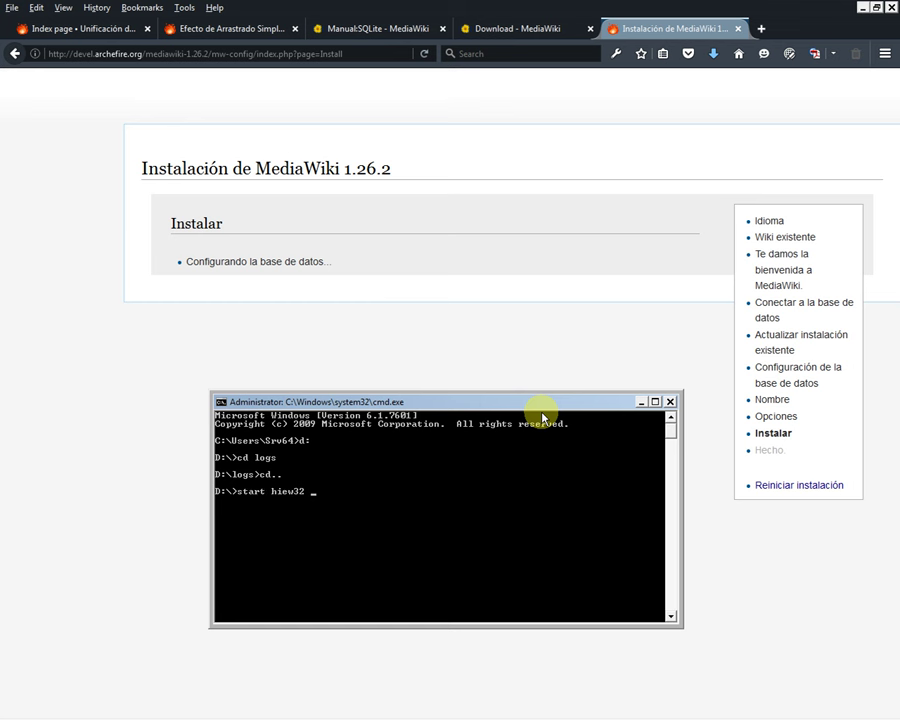
pyautogui.write(' phperr.txt')
pyautogui.press('Return')
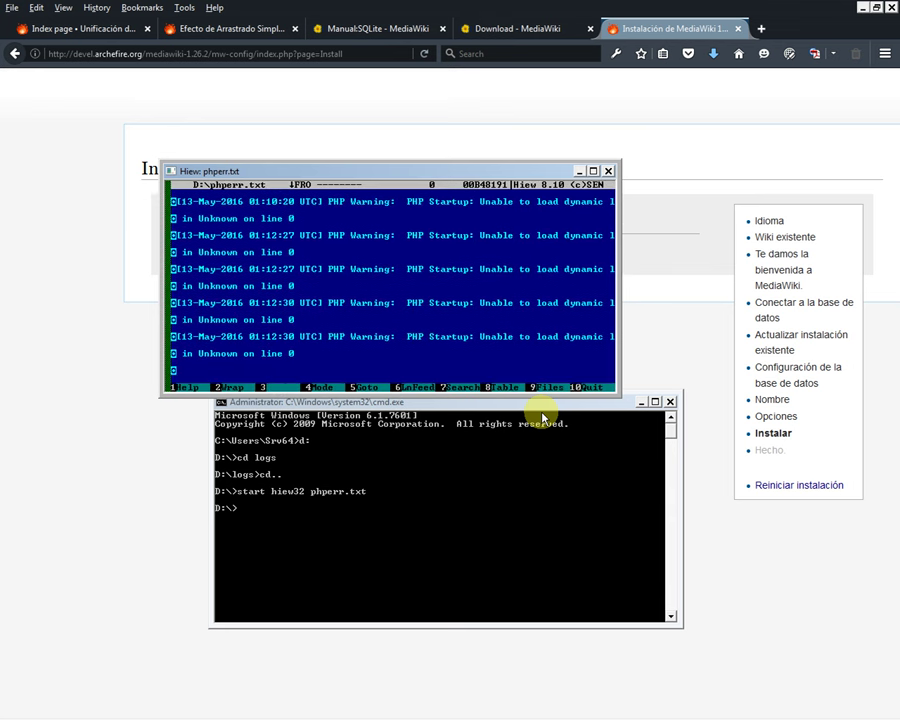
# - Scroll through phperr.txt to read the PHP Warning and Notice lines
pyautogui.hotkey('ctrl', 'Right')
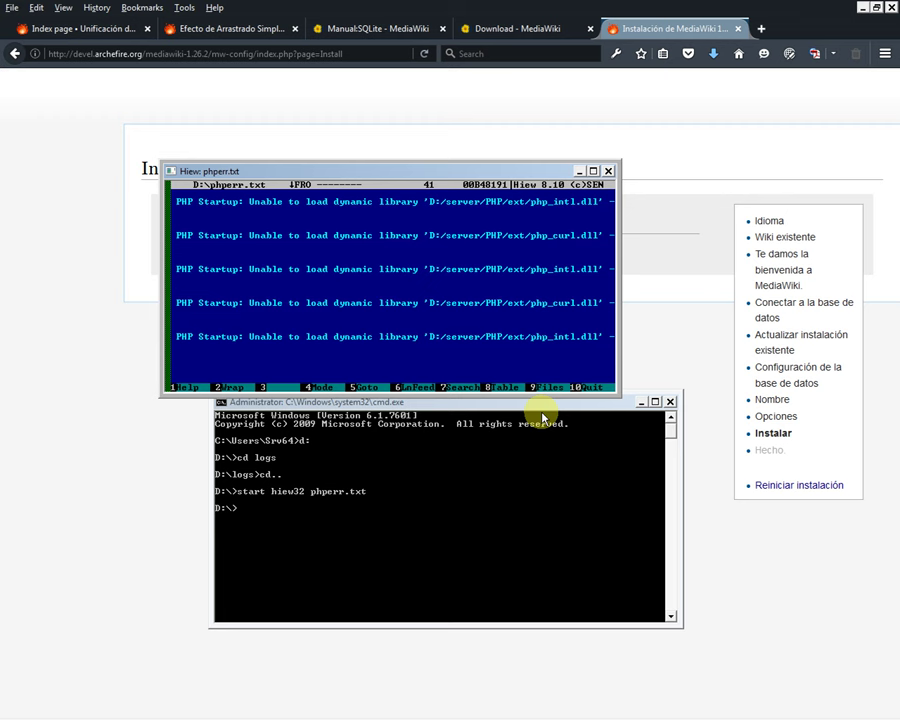
pyautogui.press('Up')
pyautogui.press('Up')
pyautogui.press('Up')
pyautogui.press('Up')
pyautogui.press('Up')
pyautogui.press('Up')
pyautogui.press('Right')
pyautogui.press('Right')
pyautogui.press('Right')
pyautogui.press('Right')
pyautogui.press('ctrl')
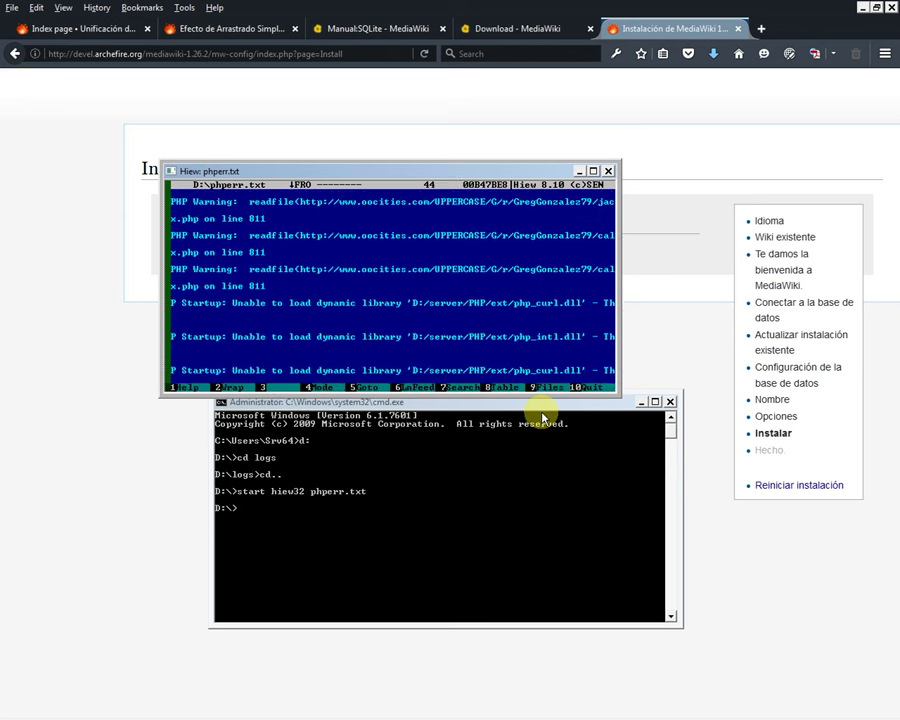
pyautogui.press('Up')
pyautogui.press('Up')
pyautogui.press('Up')
pyautogui.press('Up')
pyautogui.press('Up')
pyautogui.press('Up')
pyautogui.hotkey('ctrl', 'Right')
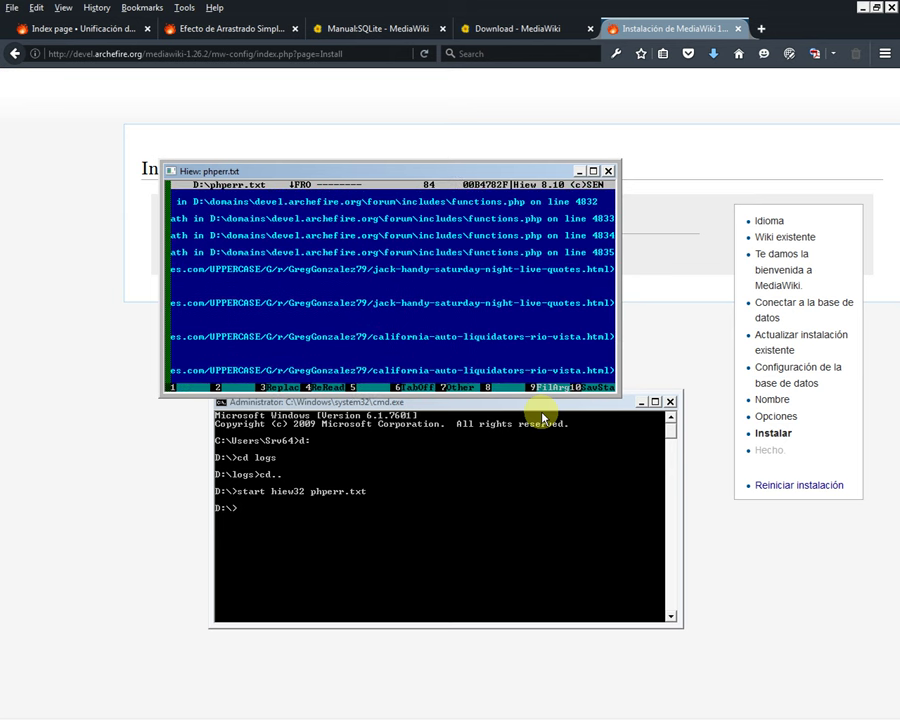
# - Search phperr.txt from the top for 'php_pdo'
pyautogui.hotkey('ctrl', 'Home')
pyautogui.press('F6')
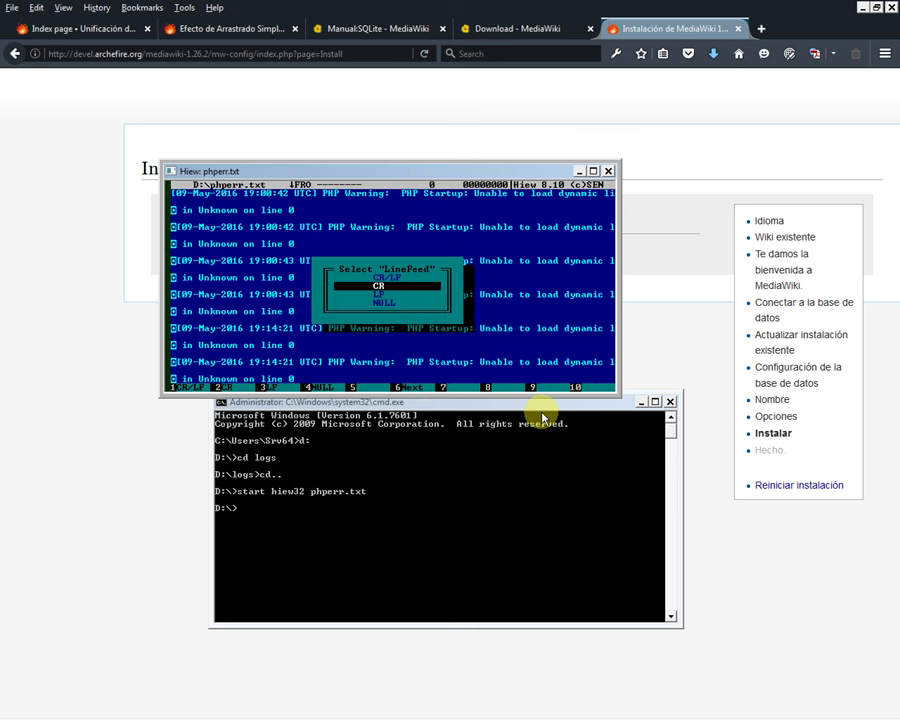
pyautogui.press('Escape')
pyautogui.press('F7')
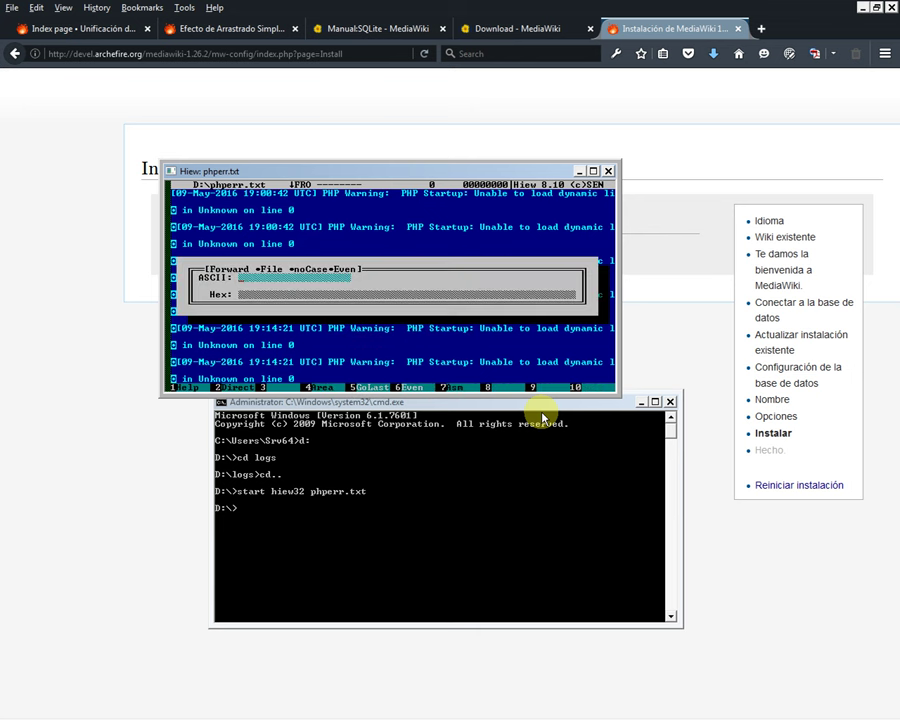
pyautogui.write('php_pdo')
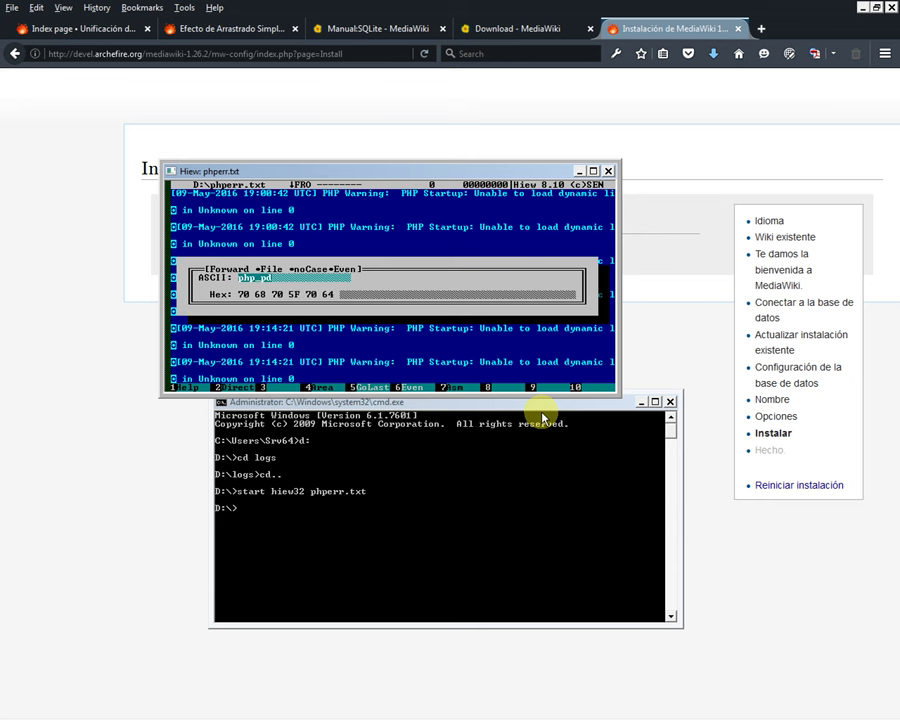
pyautogui.press('Return')
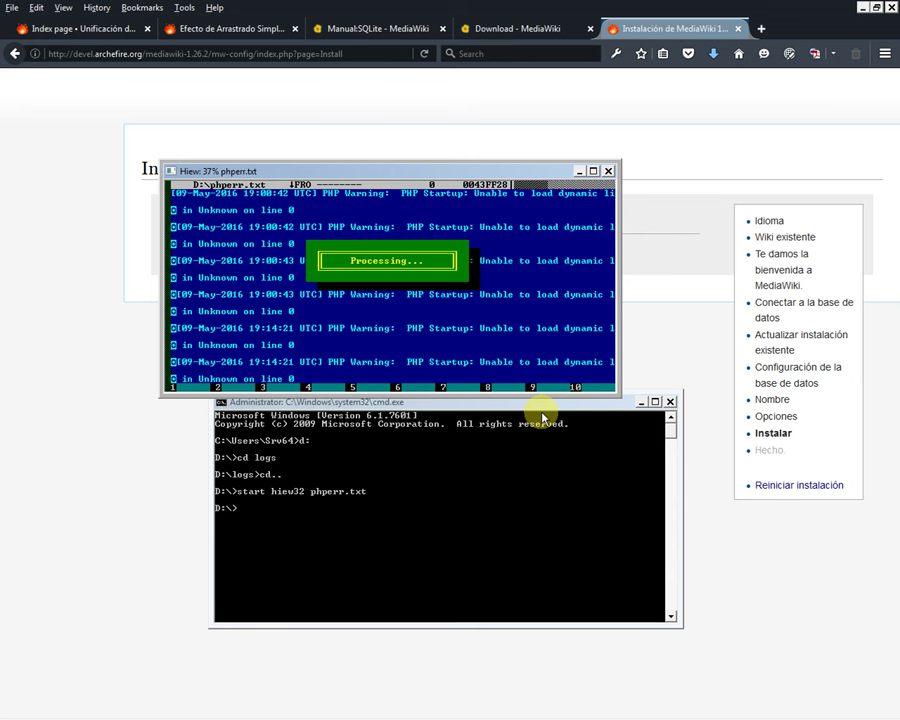
# - Check the install page, dismiss Hiew's not-found notice and quit, then re-enter the logs folder
pyautogui.click(150, 470)
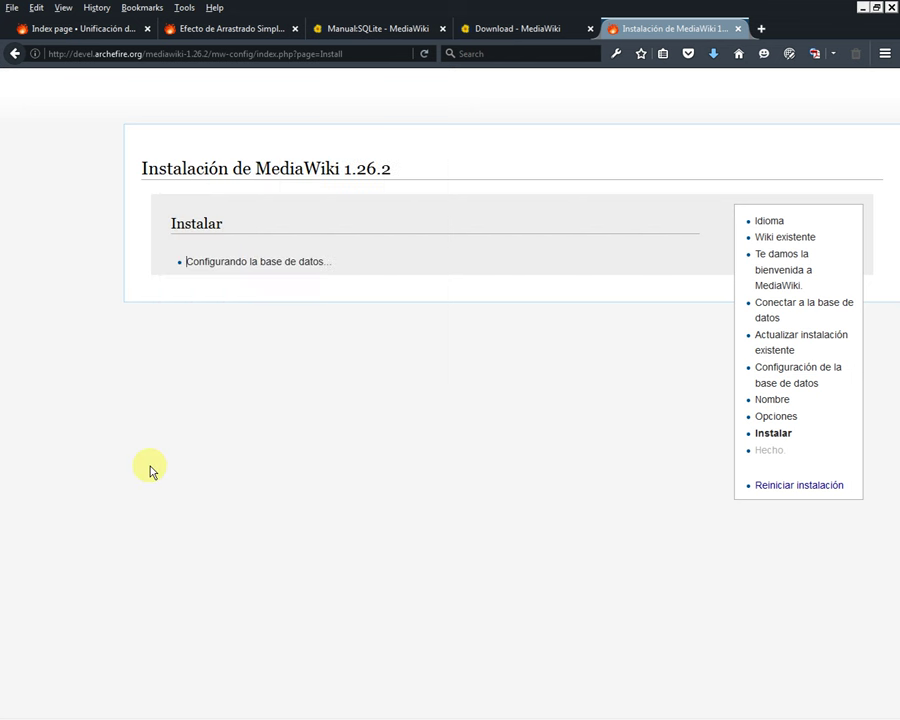
pyautogui.moveTo(204, 261); pyautogui.dragTo(498, 130)
pyautogui.click(498, 130)
pyautogui.hotkey('alt', 'Tab')
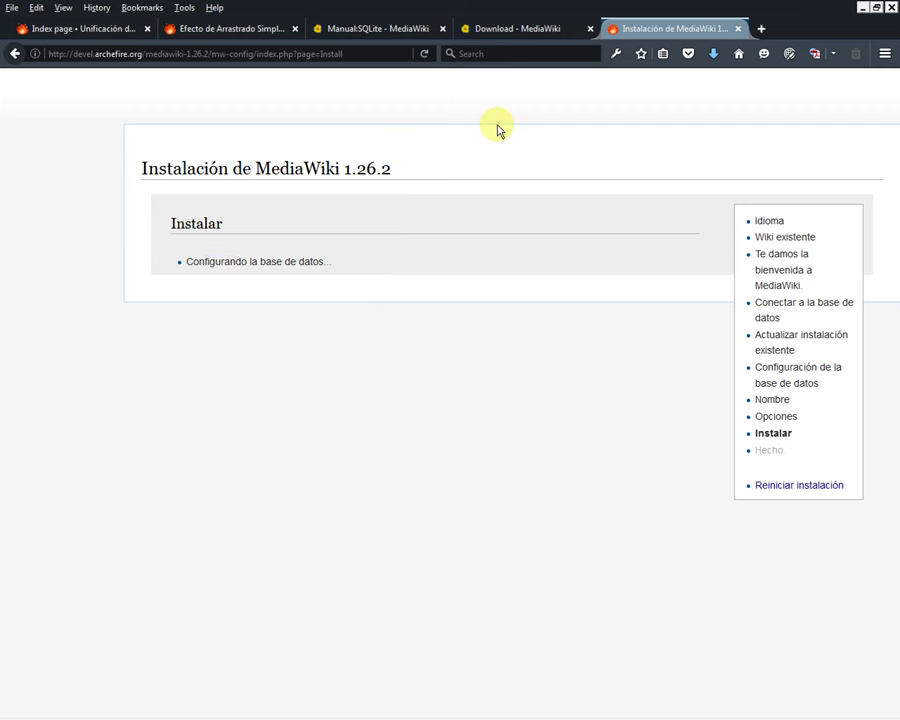
pyautogui.hotkey('alt', 'Tab')
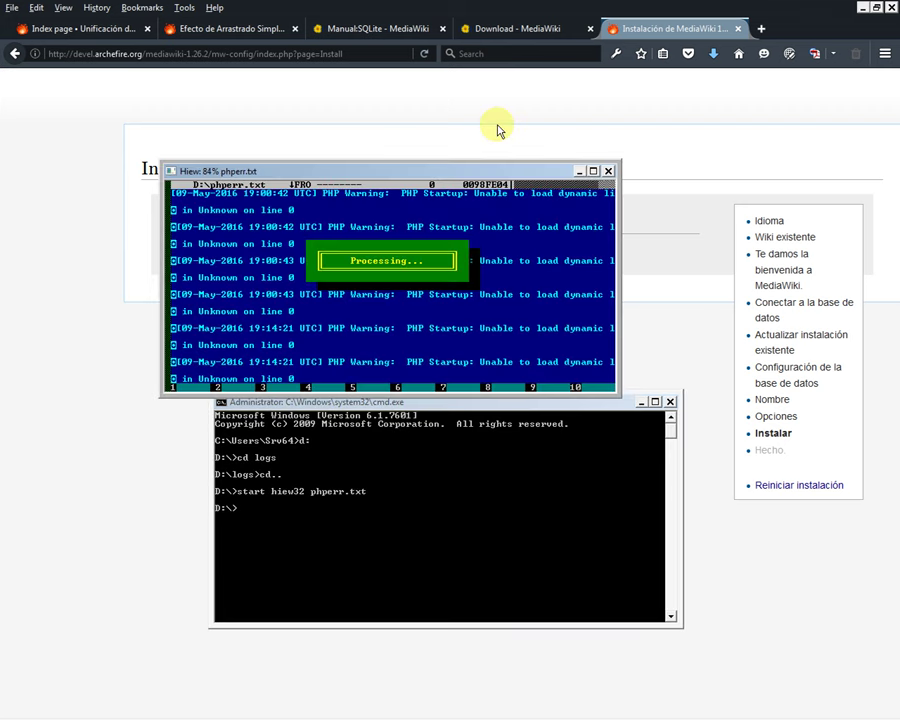
pyautogui.click(548, 128)
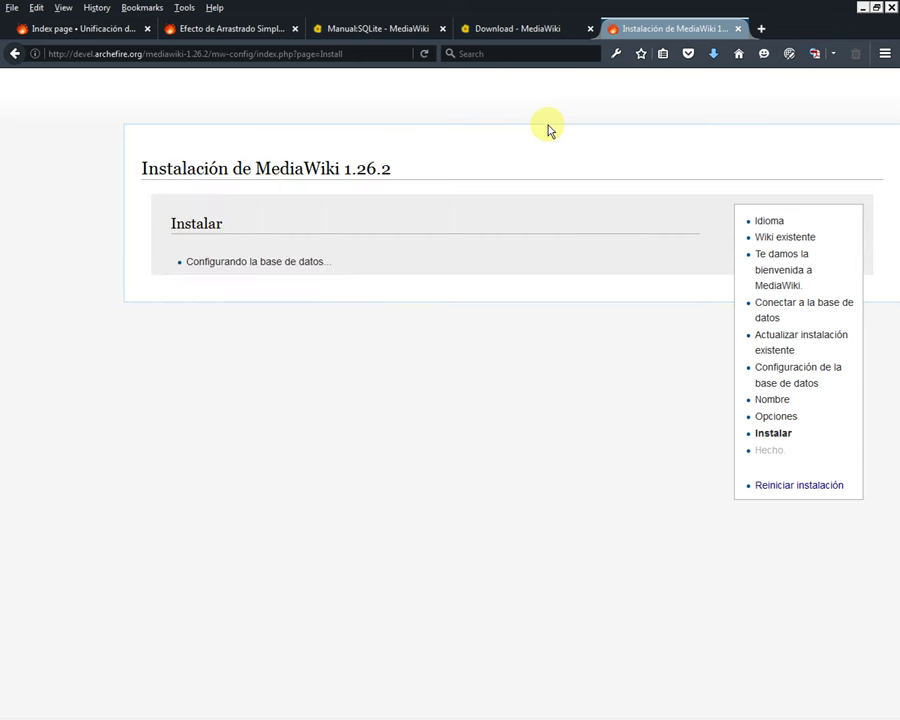
pyautogui.hotkey('alt', 'Tab')
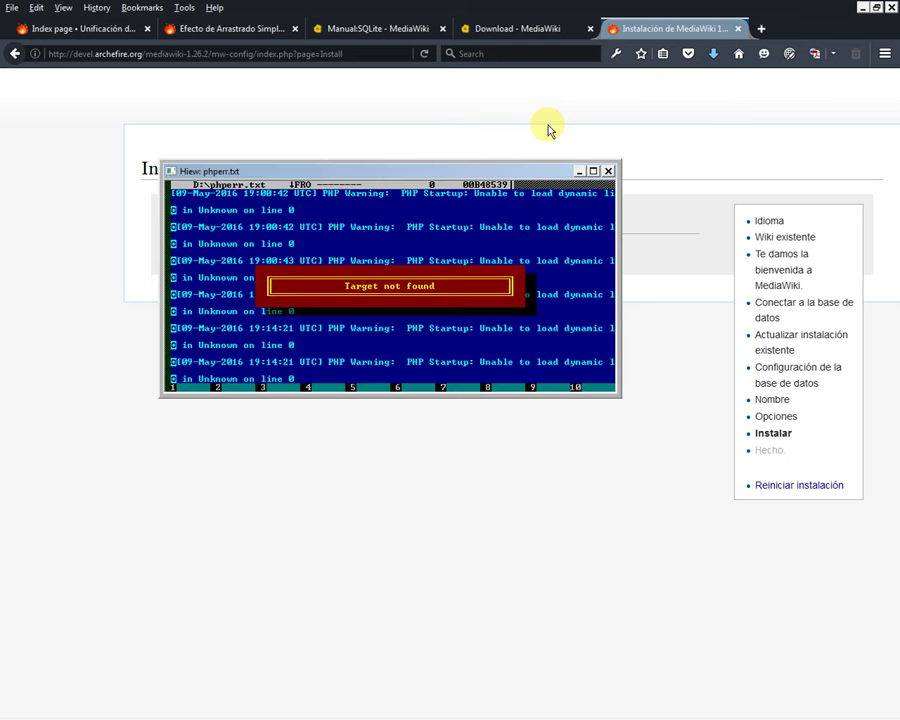
pyautogui.press('Escape')
pyautogui.press('Escape')
pyautogui.hotkey('alt', 'Tab')
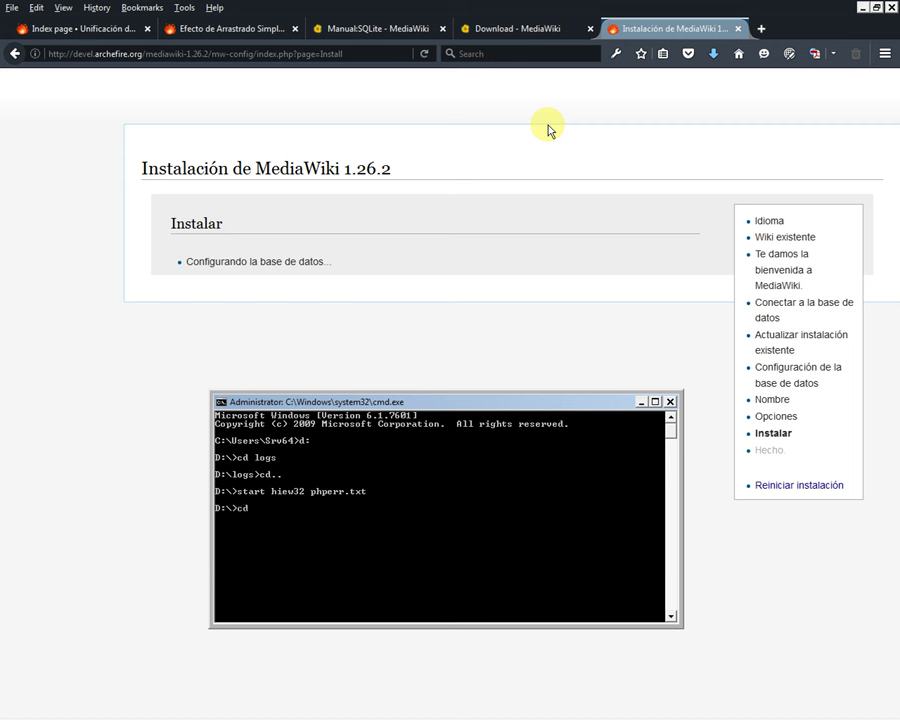
pyautogui.write('cd logs')
# - Open z.log in Hiew with 'start hiew32 z.log' and jump to its end
pyautogui.press('Return')
pyautogui.write('start hiew32 z.log')
pyautogui.press('Return')
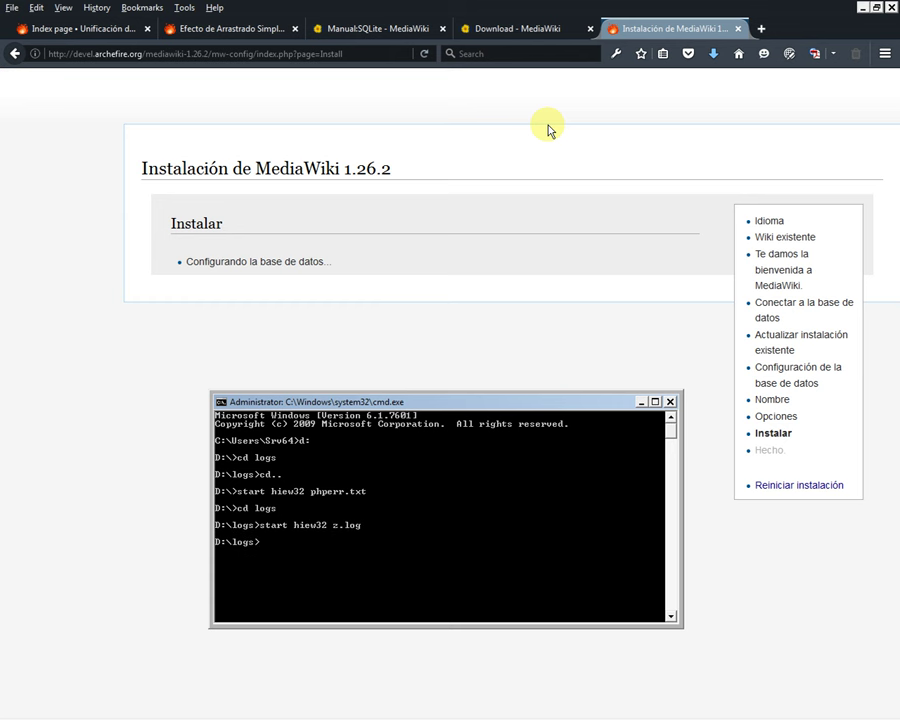
pyautogui.hotkey('ctrl', 'End')
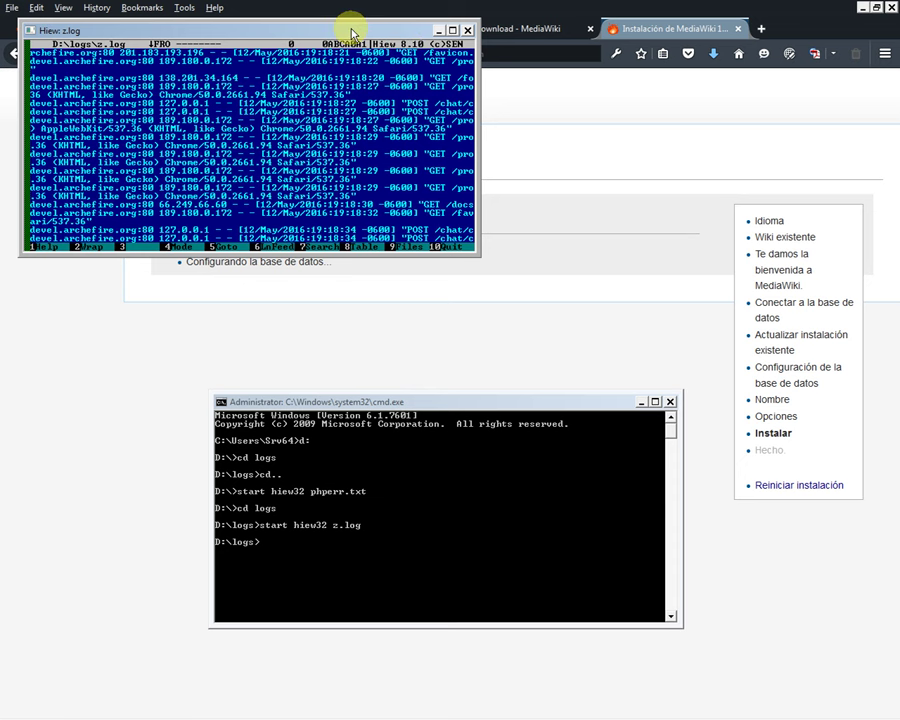
pyautogui.moveTo(352, 28); pyautogui.dragTo(352, 432)
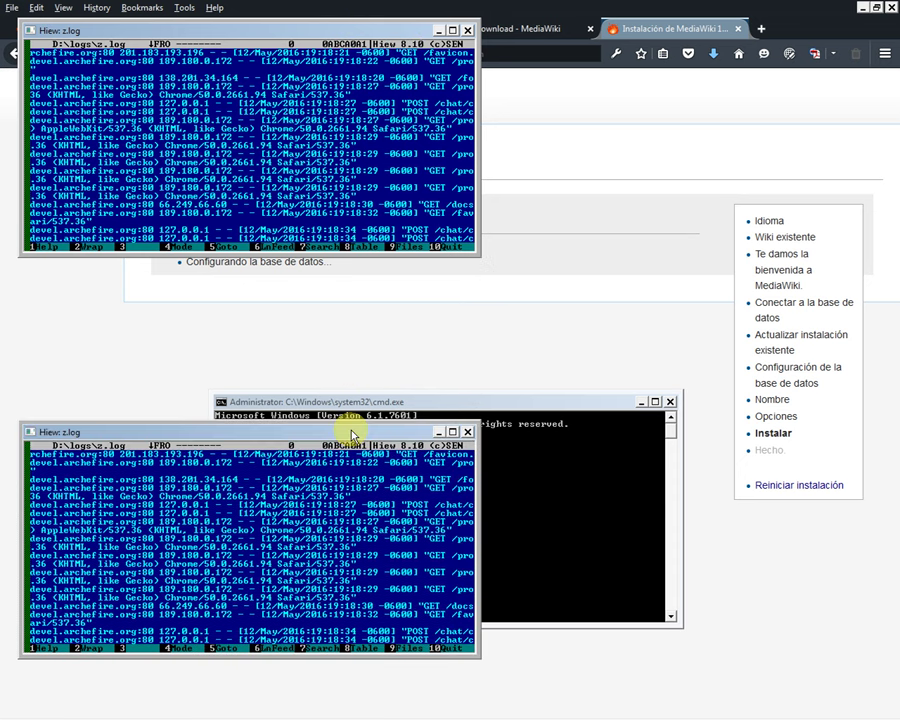
# - Browse z.log's request paths, paging through earlier and newest log entries
pyautogui.hotkey('ctrl', 'Right')
pyautogui.hotkey('ctrl', 'Right')
pyautogui.hotkey('ctrl', 'Right')
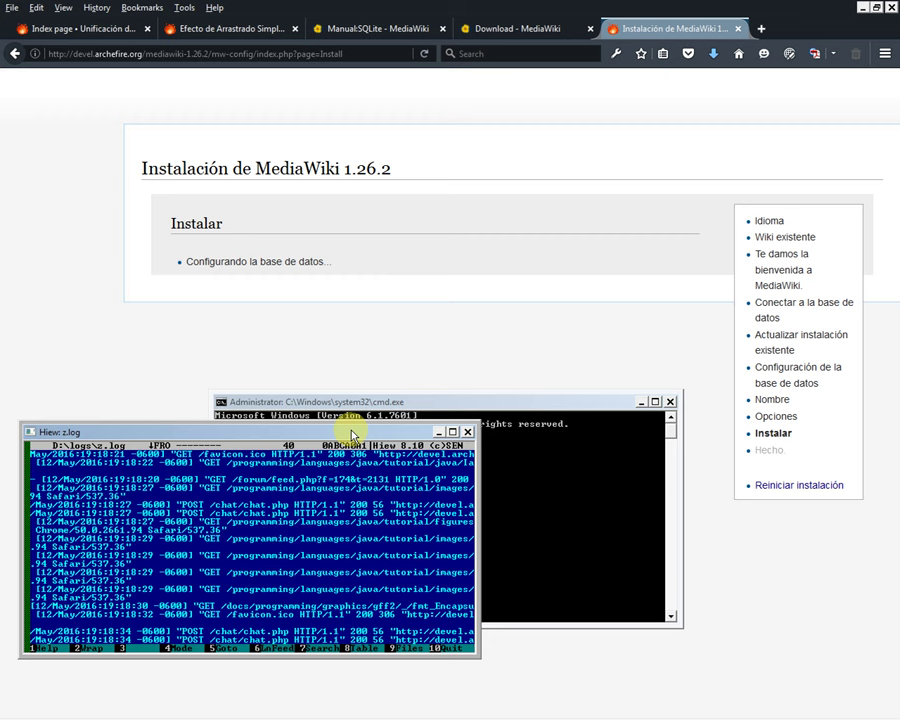
pyautogui.hotkey('ctrl', 'Right')
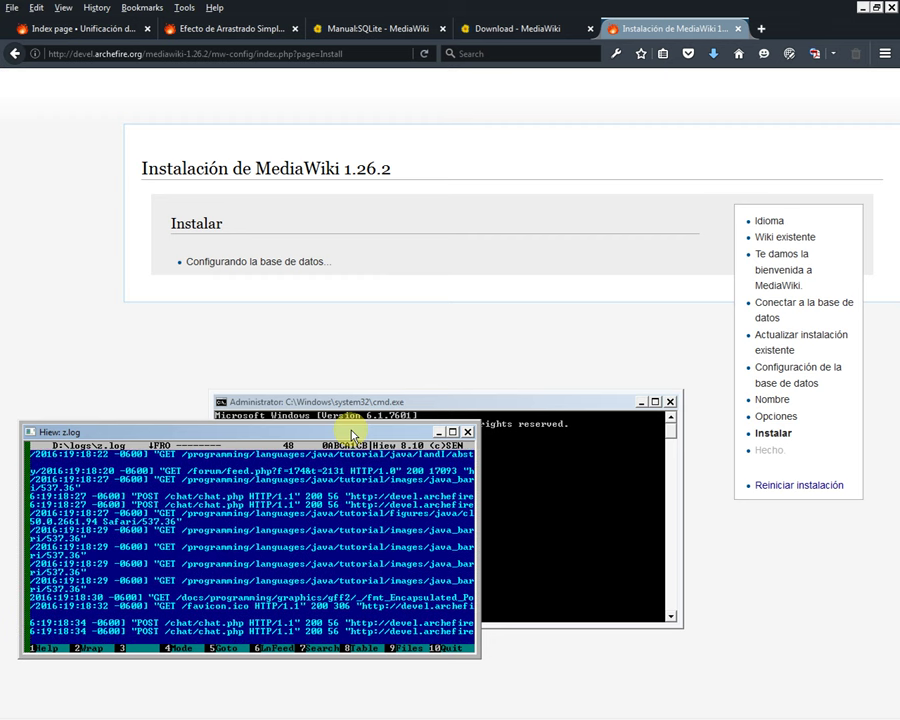
pyautogui.press('Right')
pyautogui.press('pageup')
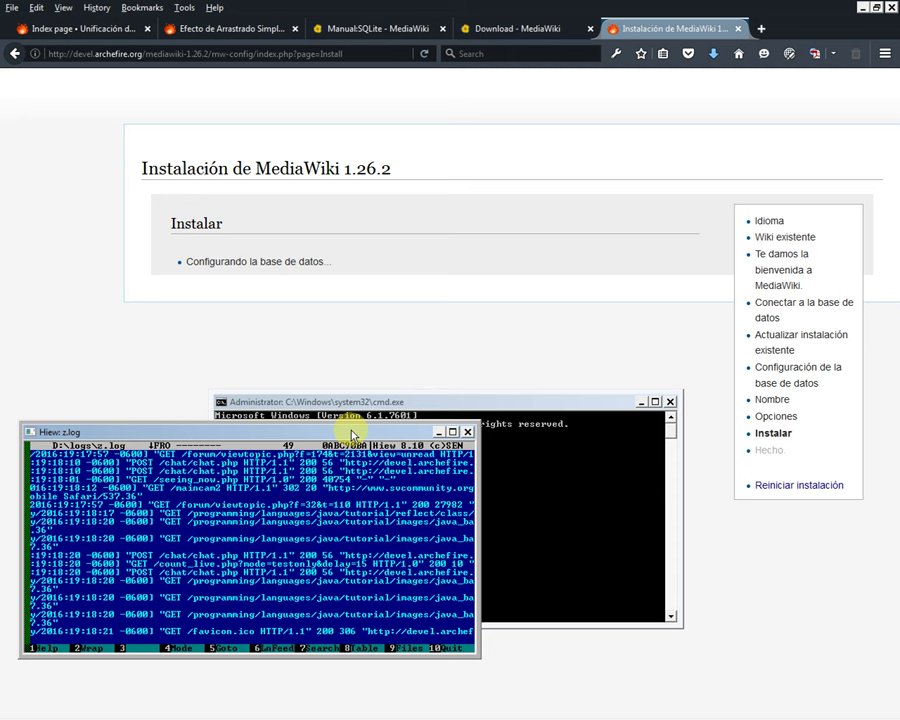
pyautogui.press('pagedown')
pyautogui.press('pageup')
pyautogui.press('pageup')
pyautogui.press('pageup')
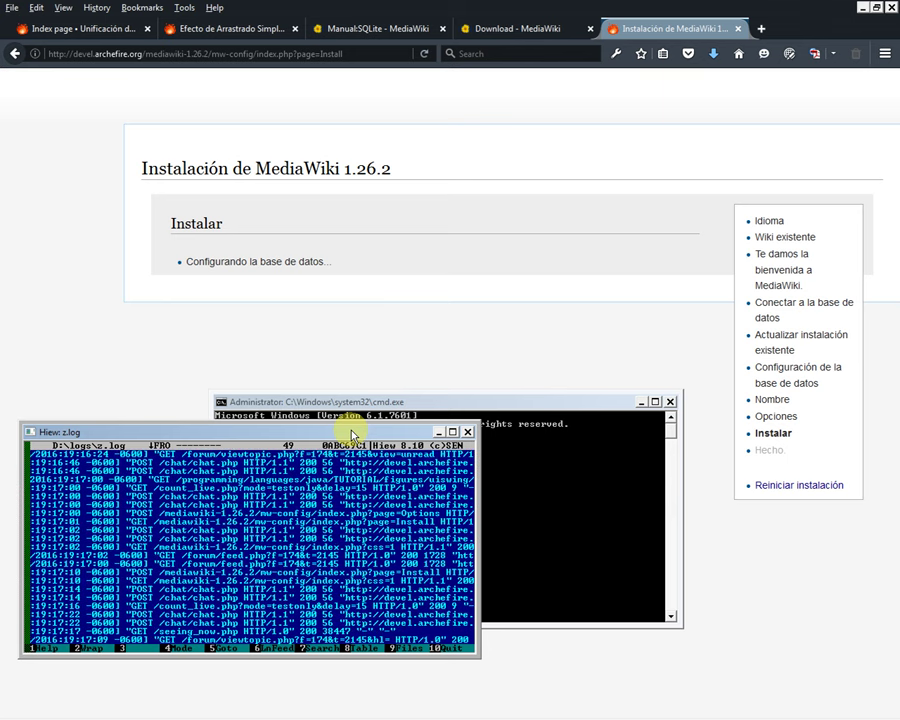
pyautogui.press('pageup')
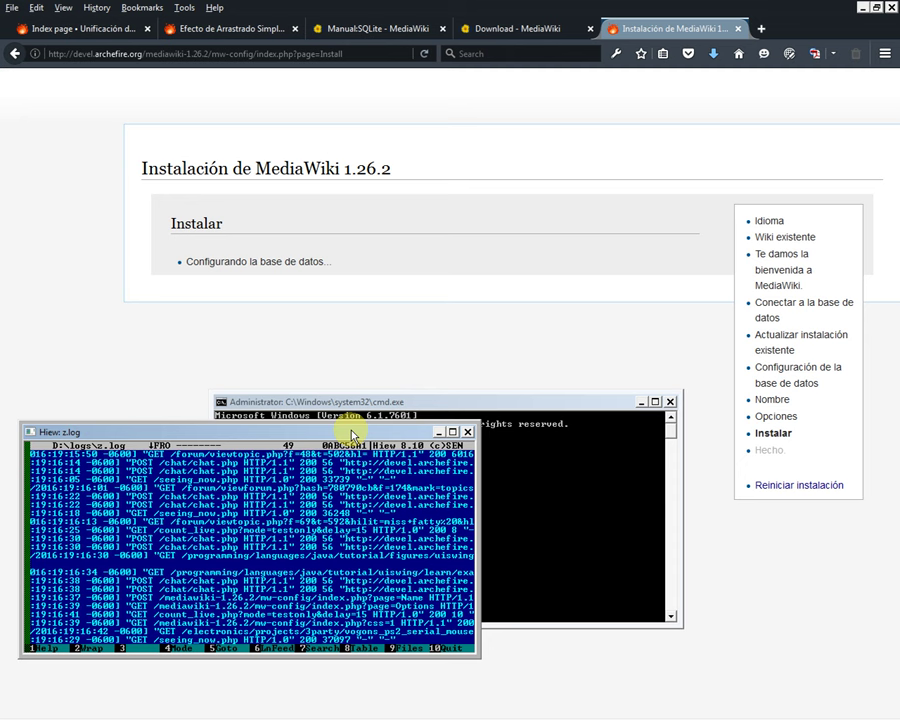
pyautogui.hotkey('ctrl', 'End')
pyautogui.press('pagedown')
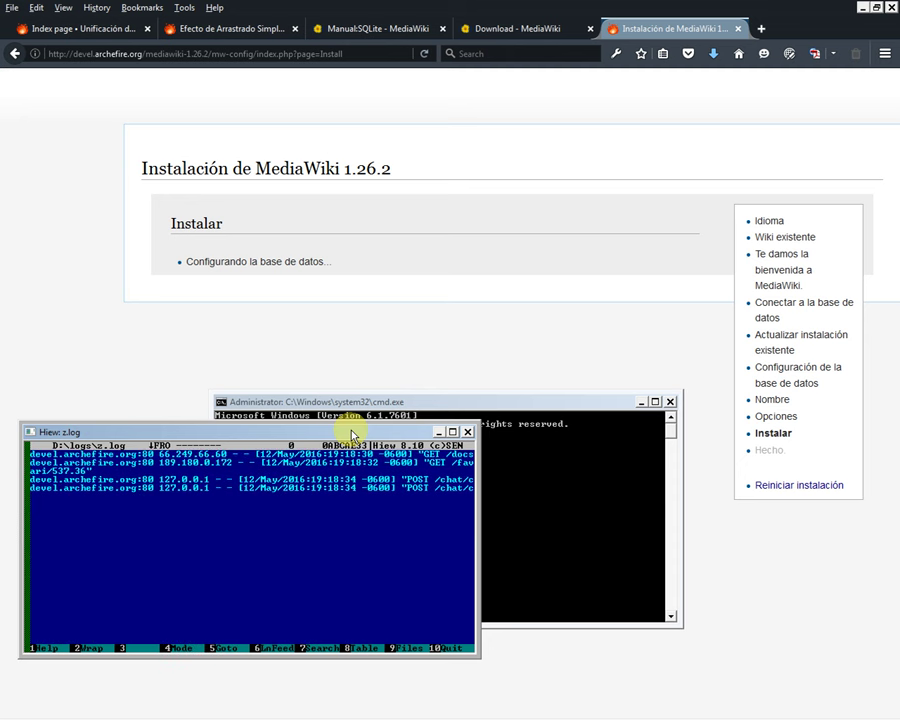
pyautogui.hotkey('ctrl', 'End')
pyautogui.press('pagedown')
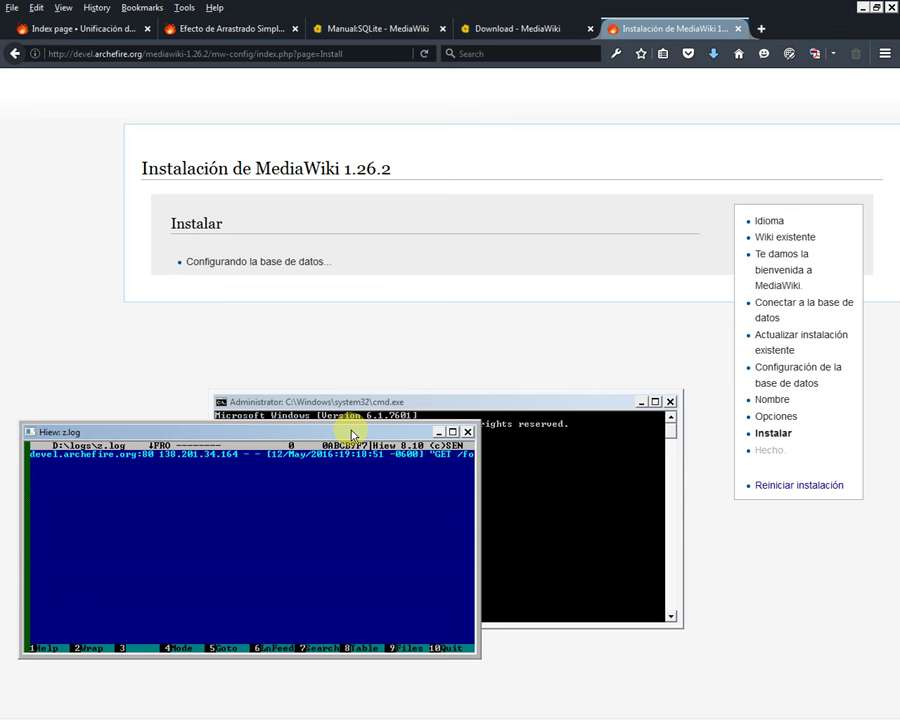
pyautogui.press('F4')
pyautogui.press('Escape')
# - Search the log backward for 'mediawi' and scroll the matching lines back to column 0
pyautogui.press('F7')
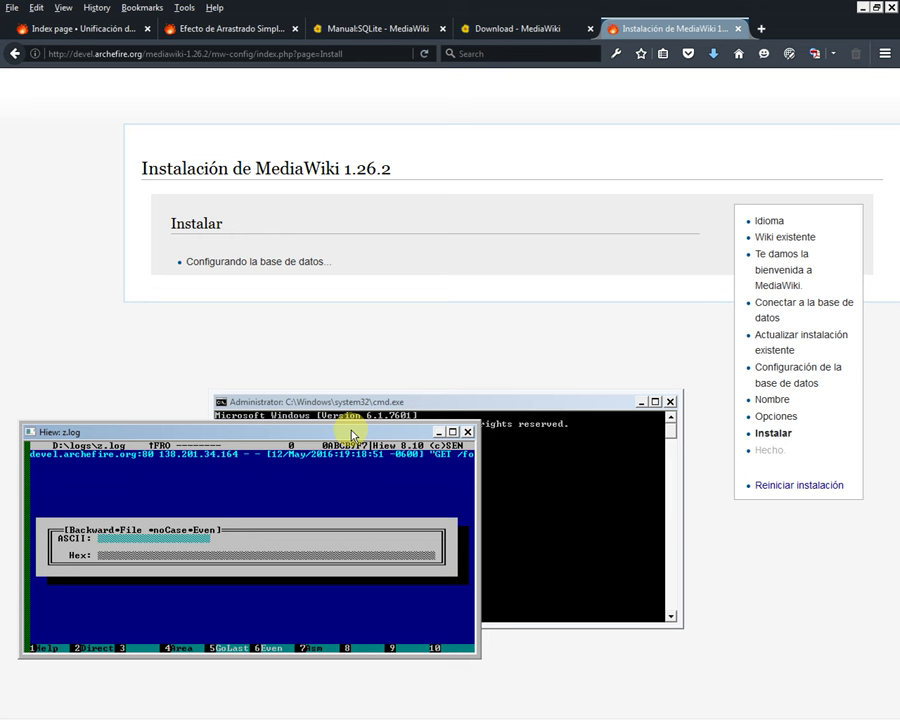
pyautogui.write('mediawi')
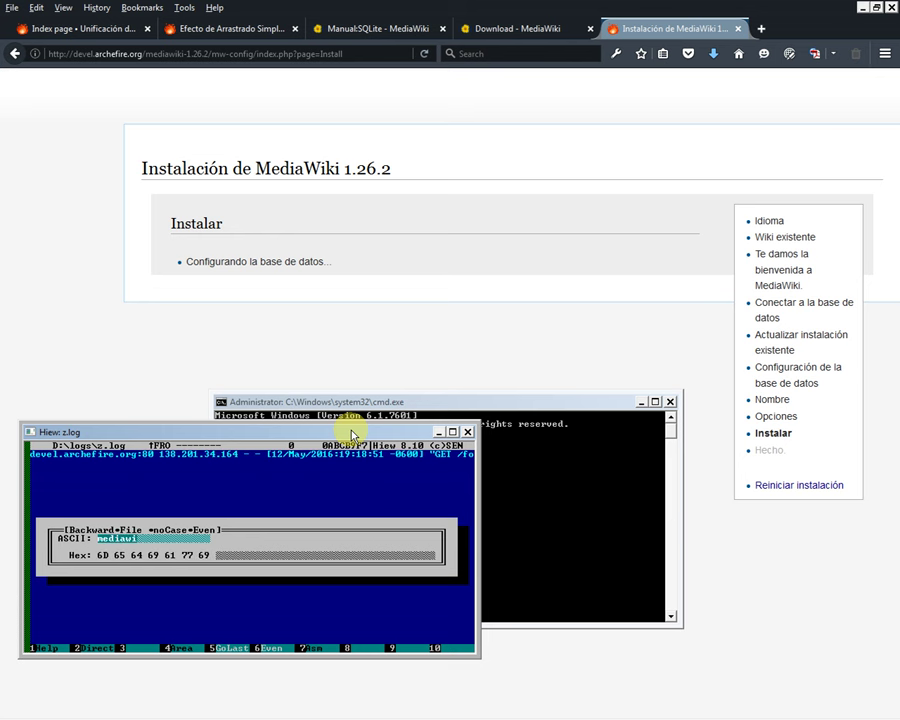
pyautogui.press('Return')
pyautogui.hotkey('ctrl', 'Right')
pyautogui.hotkey('ctrl', 'Right')
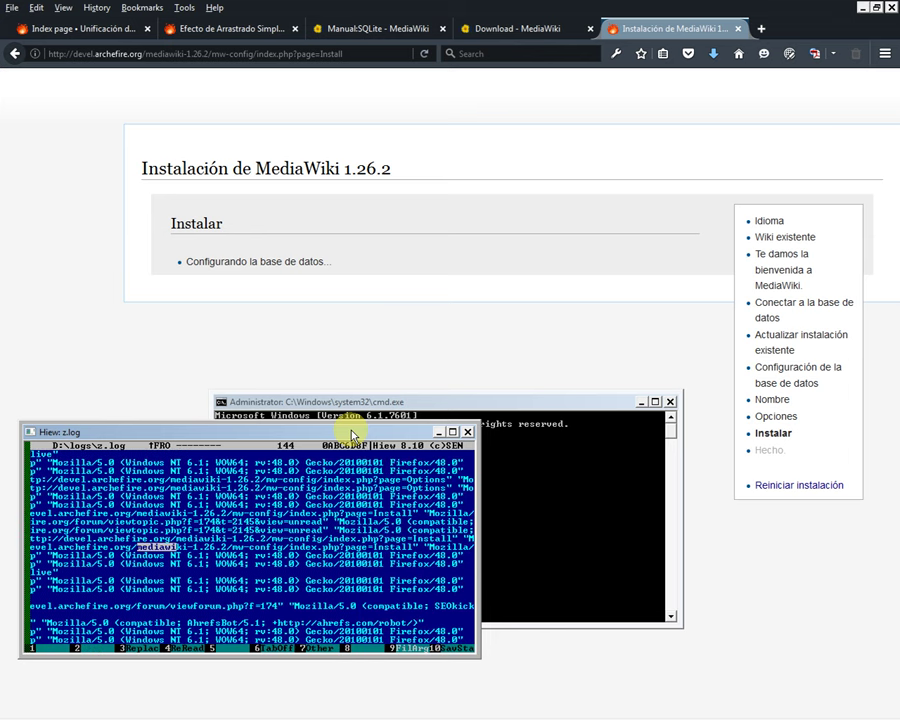
pyautogui.hotkey('ctrl', 'Left')
pyautogui.hotkey('ctrl', 'Left')
pyautogui.hotkey('ctrl', 'Left')
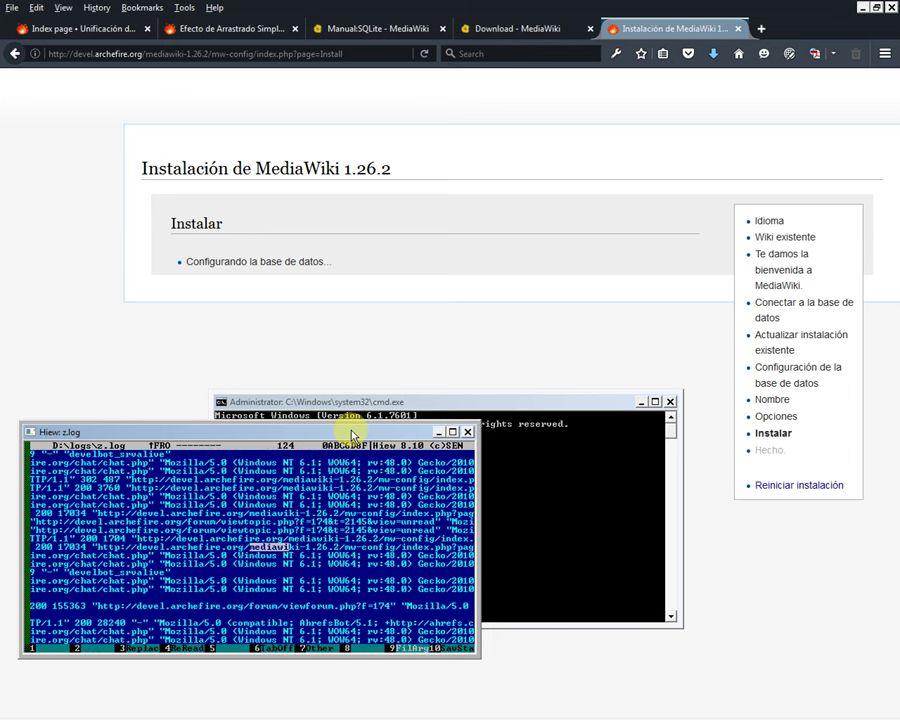
pyautogui.hotkey('ctrl', 'Left')
pyautogui.hotkey('ctrl', 'Left')
pyautogui.hotkey('ctrl', 'Left')
pyautogui.hotkey('ctrl', 'Left')
pyautogui.hotkey('ctrl', 'Left')
pyautogui.hotkey('ctrl', 'Left')
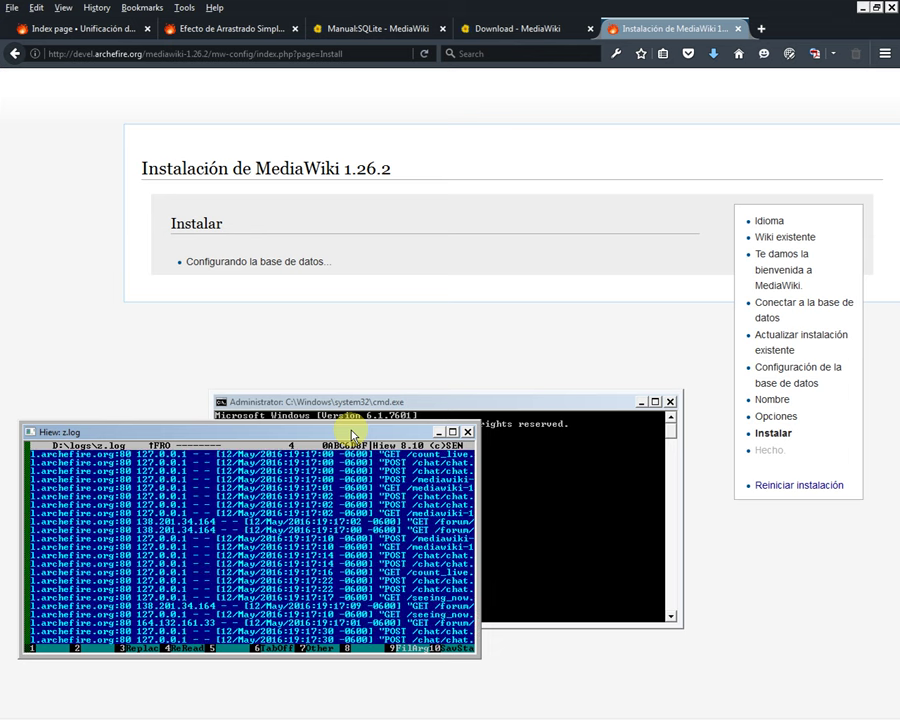
pyautogui.hotkey('alt', 'Tab')
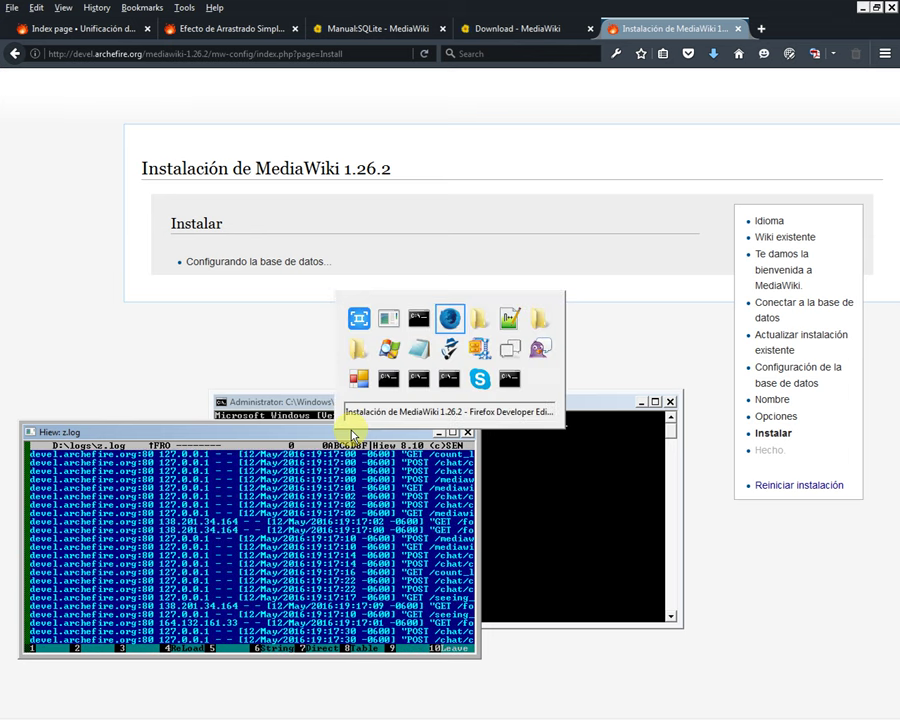
pyautogui.hotkey('alt', 'Tab')
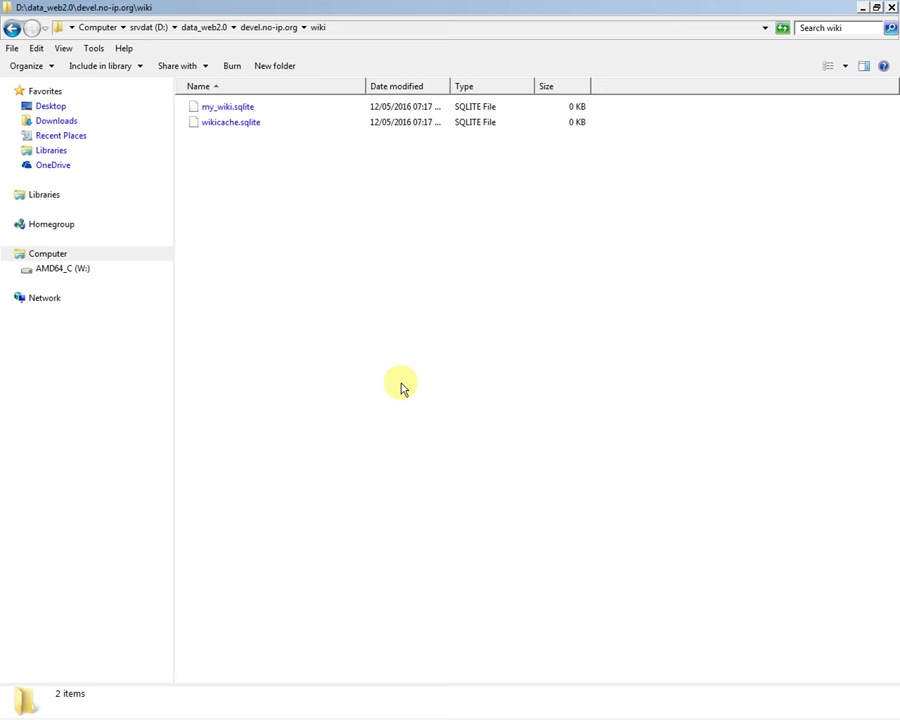
# - Resubmit the stalled database-configuration page in Firefox twice, confirming Resend each time
pyautogui.hotkey('alt', 'Tab')
pyautogui.hotkey('alt', 'Tab')
pyautogui.hotkey('alt', 'Tab')
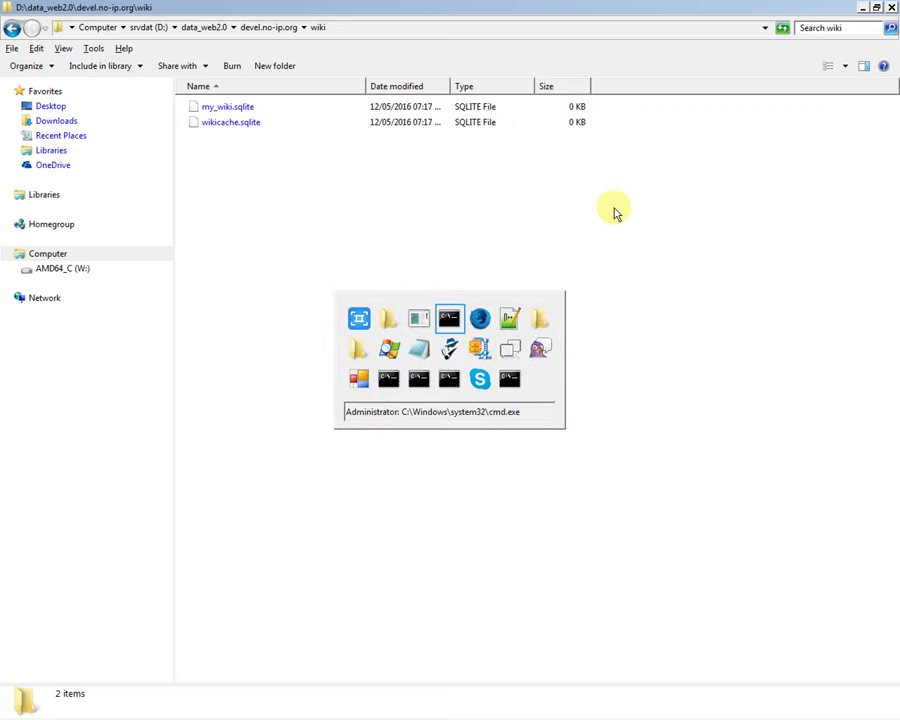
pyautogui.press('F5')
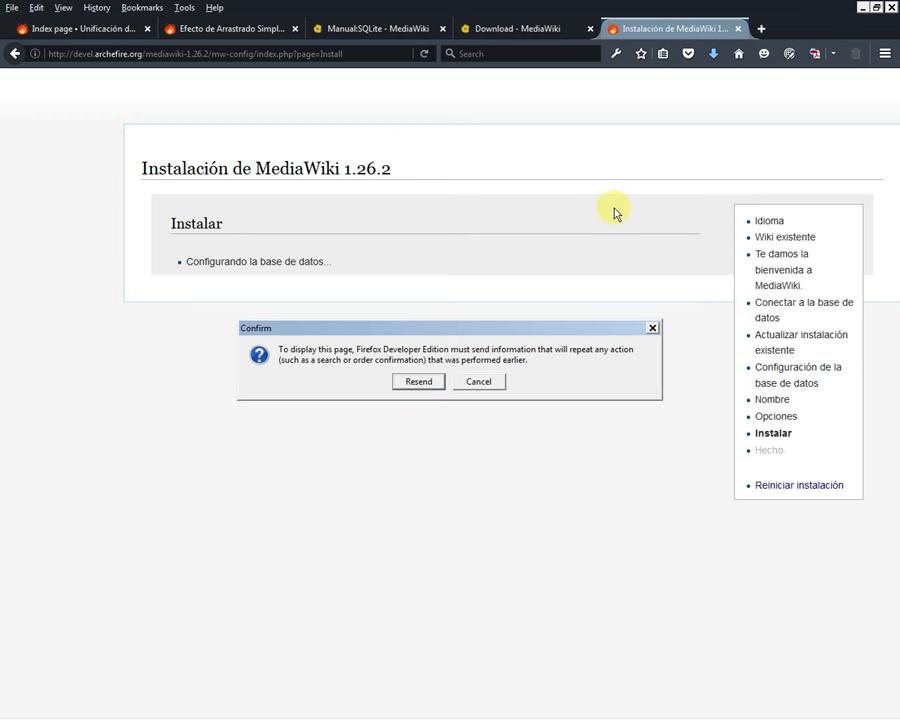
pyautogui.press('Return')
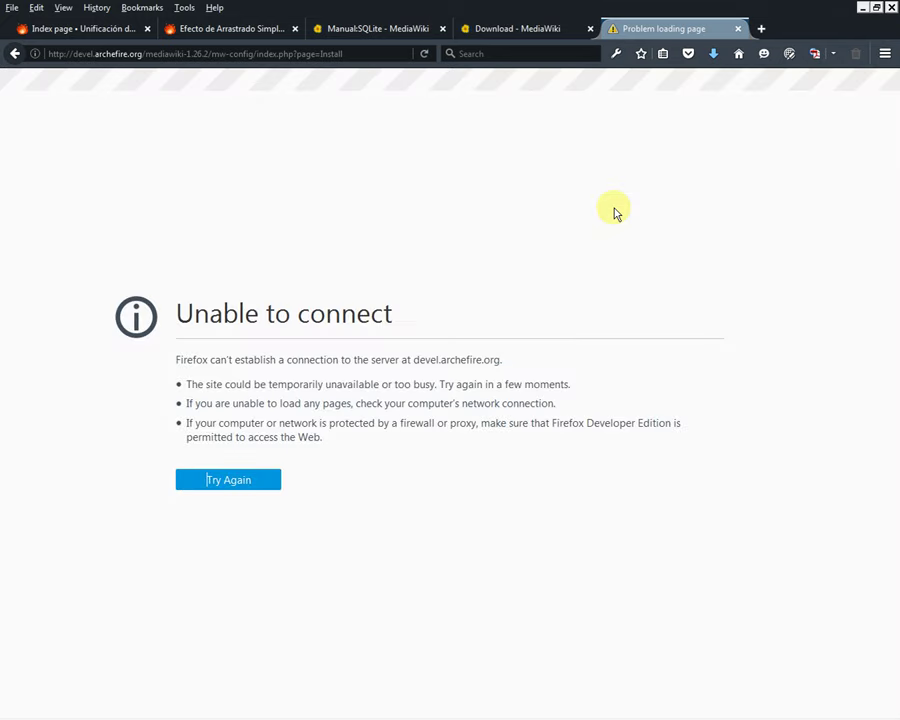
pyautogui.hotkey('alt', 'Tab')
pyautogui.hotkey('alt', 'Tab')
pyautogui.hotkey('alt', 'Tab')
pyautogui.hotkey('alt', 'Tab')
pyautogui.hotkey('alt', 'Tab')
pyautogui.hotkey('alt', 'Tab')
pyautogui.hotkey('alt', 'Tab')
pyautogui.hotkey('alt', 'Tab')
pyautogui.hotkey('alt', 'Tab')
pyautogui.press('F5')
pyautogui.press('Return')
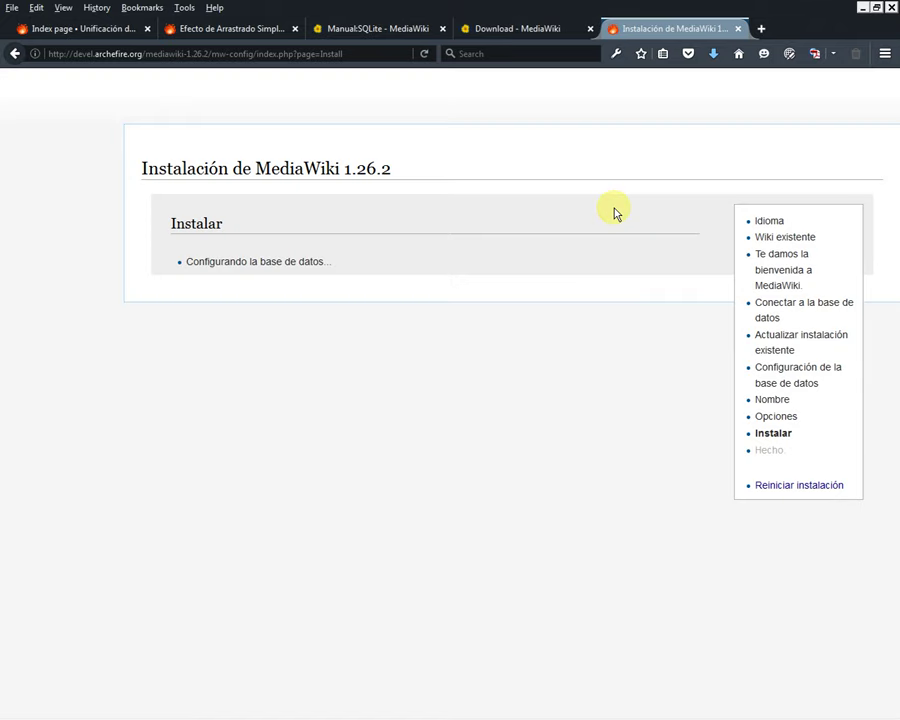
# - Retry the install page twice more, then type the query 'mediawiki sqlite configuring database stuck'
pyautogui.hotkey('alt', 'Tab')
pyautogui.hotkey('alt', 'Tab')
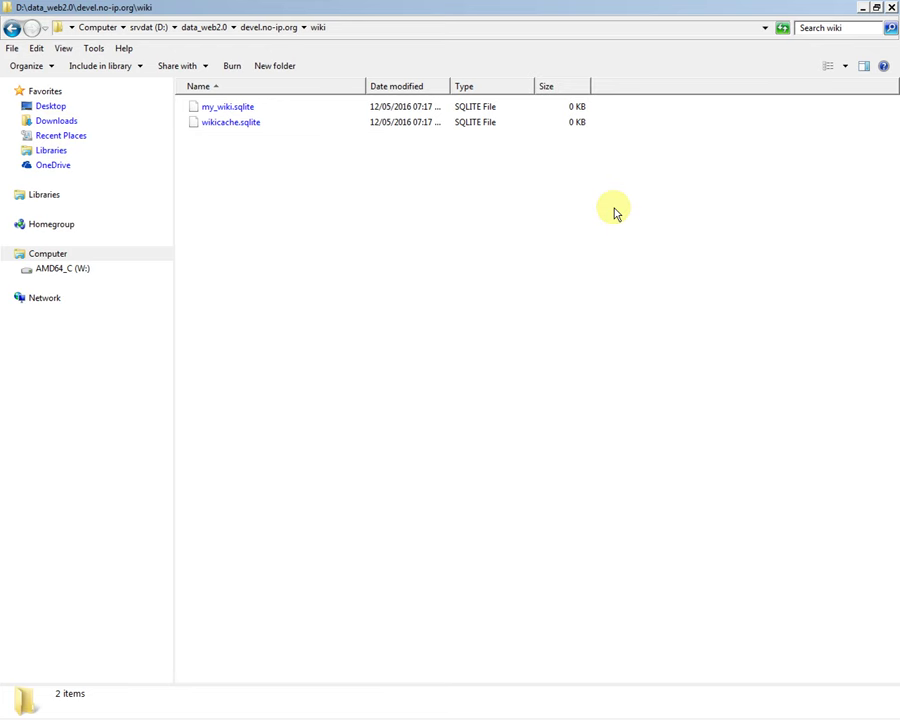
pyautogui.hotkey('alt', 'Tab')
pyautogui.press('F5')
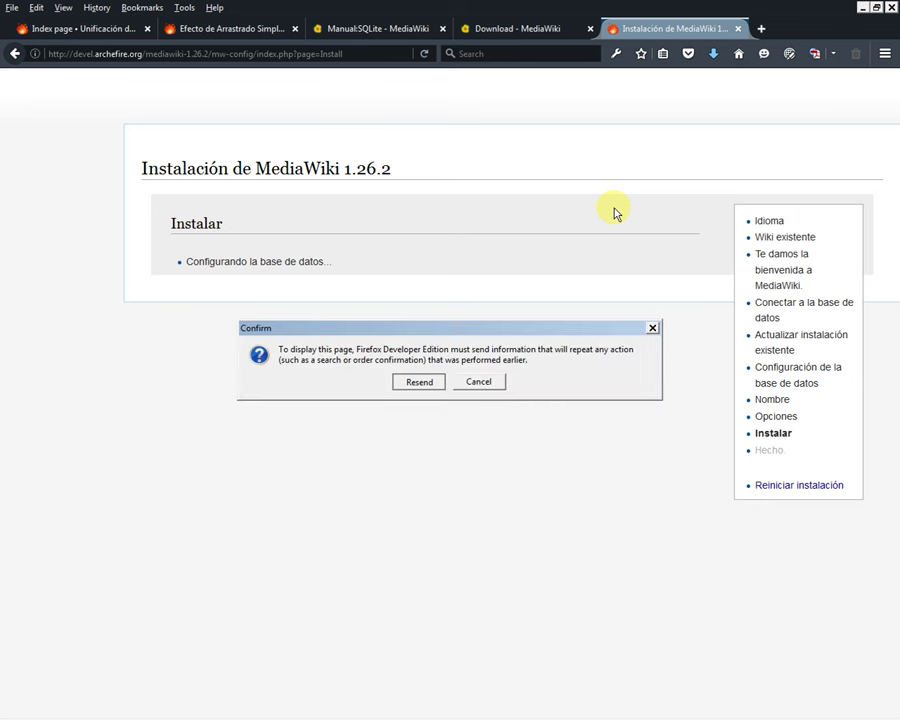
pyautogui.press('Return')
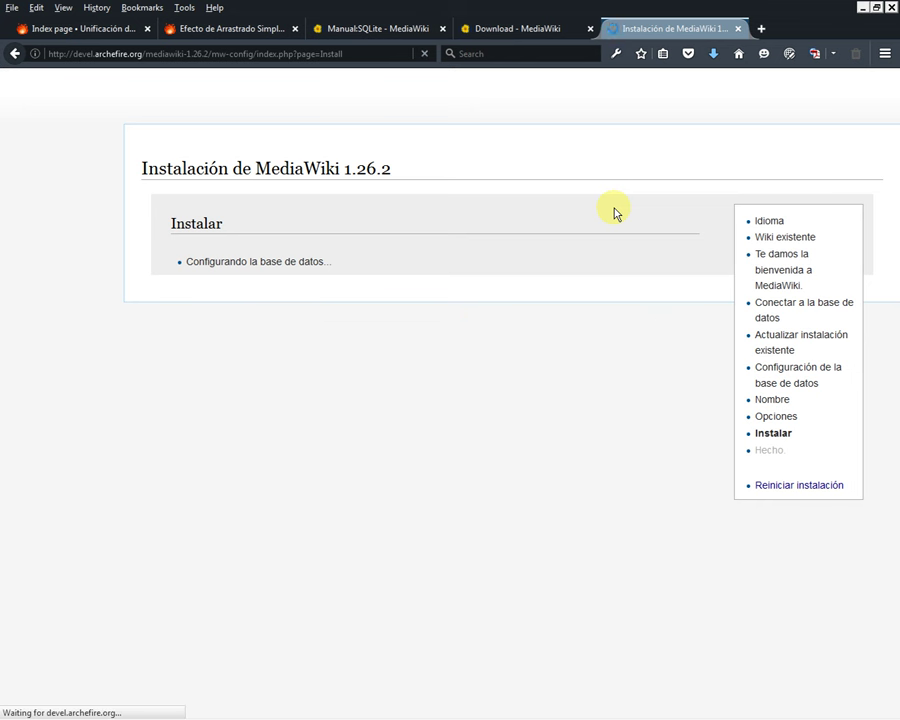
pyautogui.press('F5')
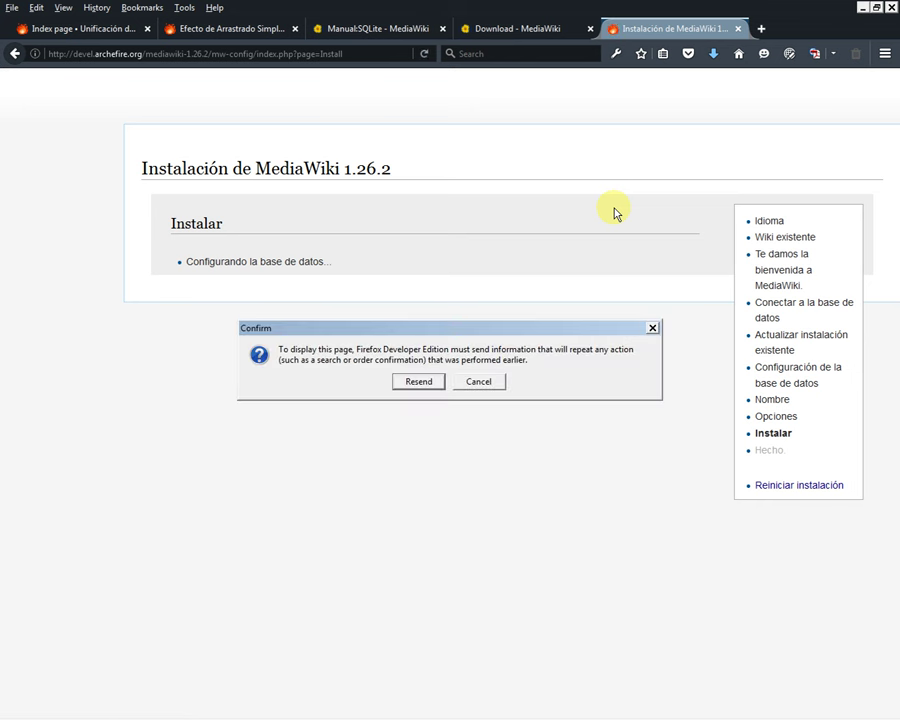
pyautogui.press('Return')
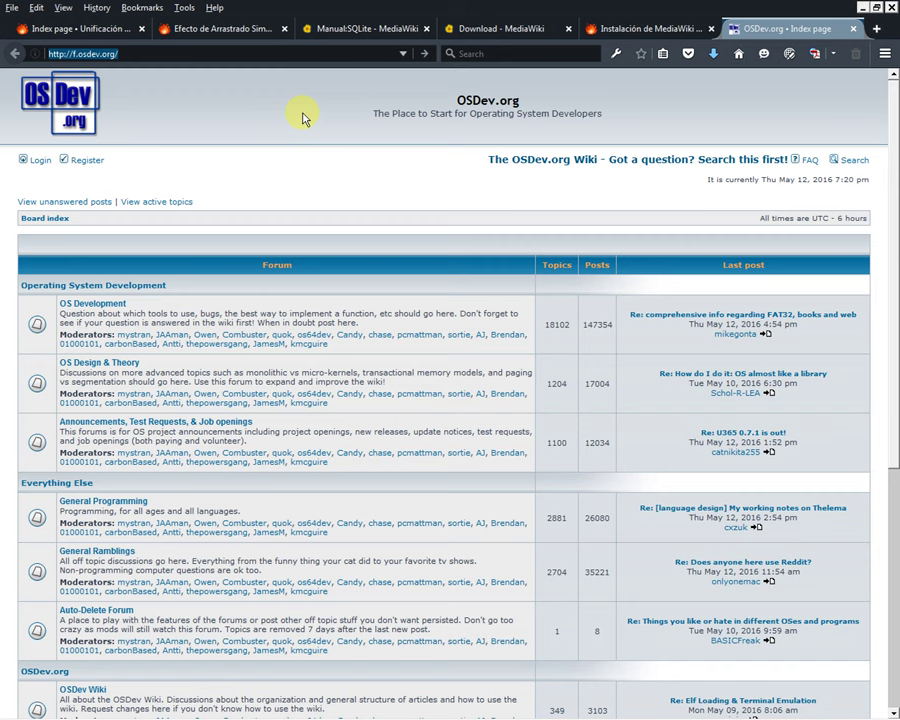
pyautogui.write('mediawik')
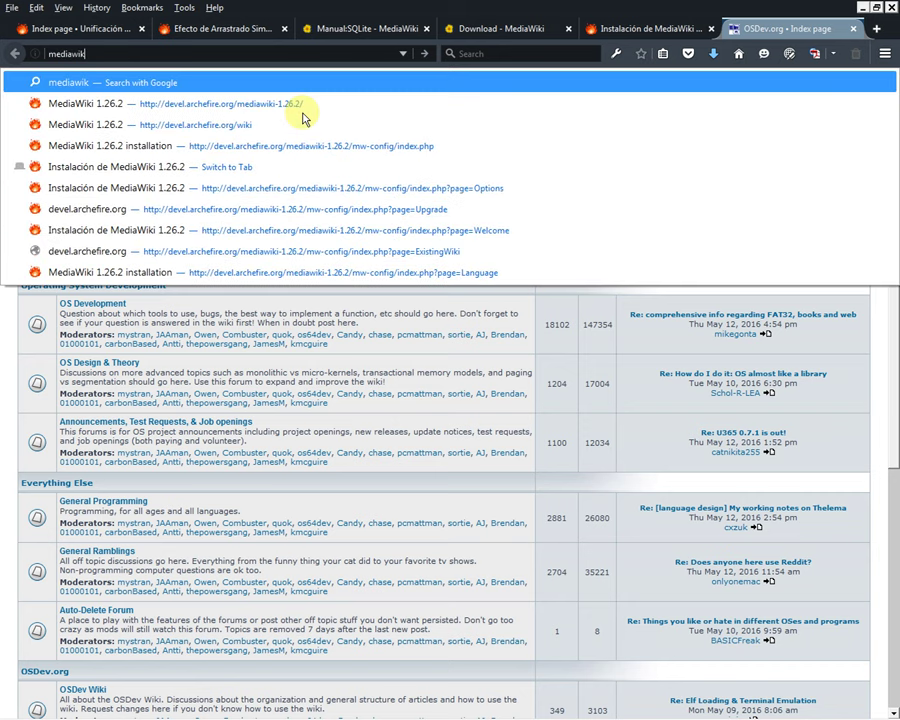
pyautogui.write('i sqli')
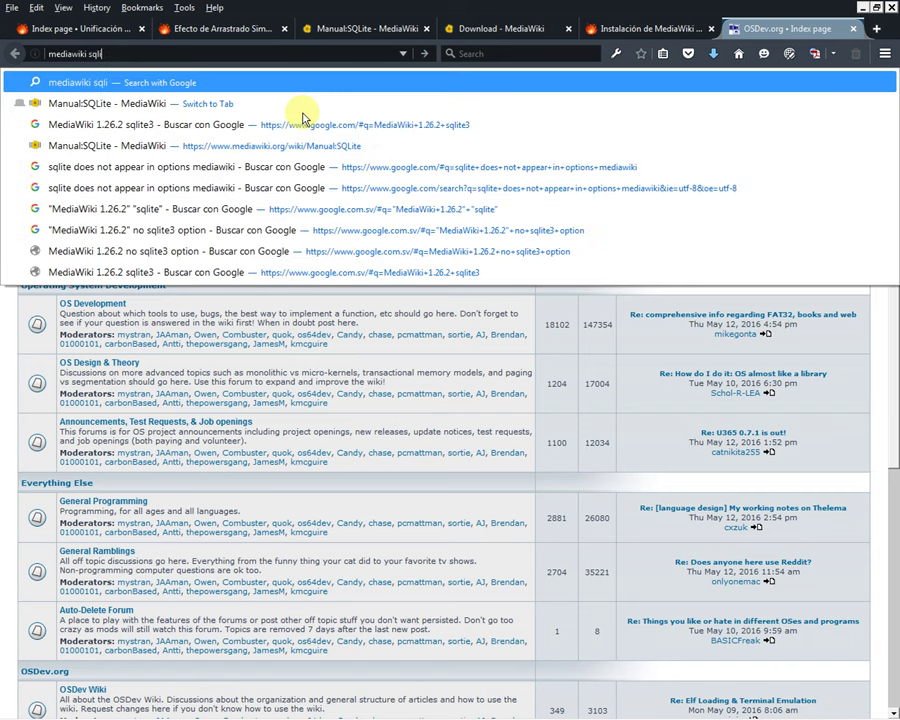
pyautogui.write('te confi')
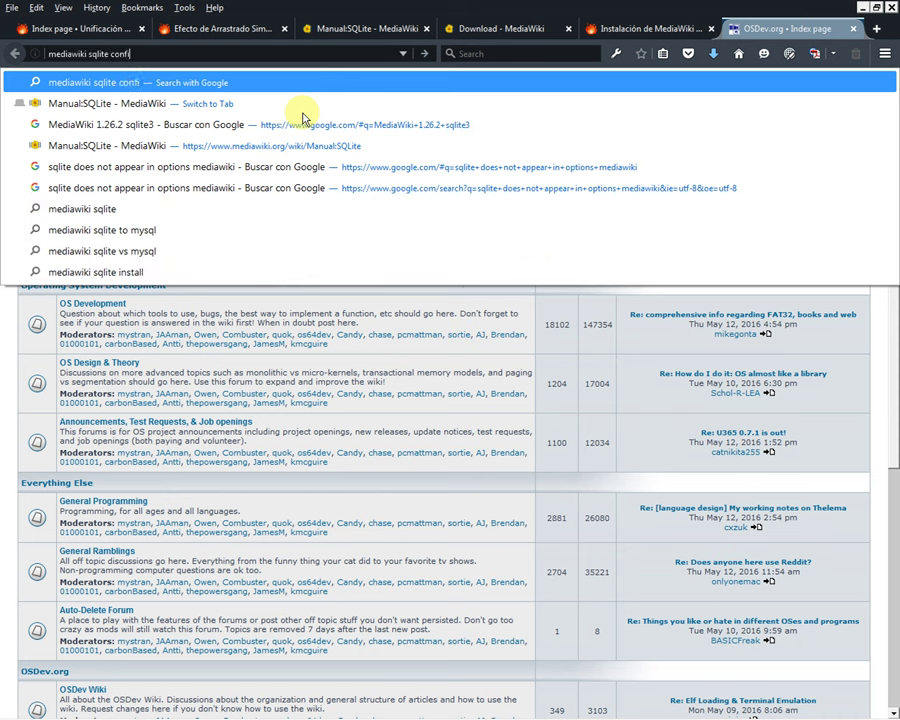
pyautogui.write('guring database')
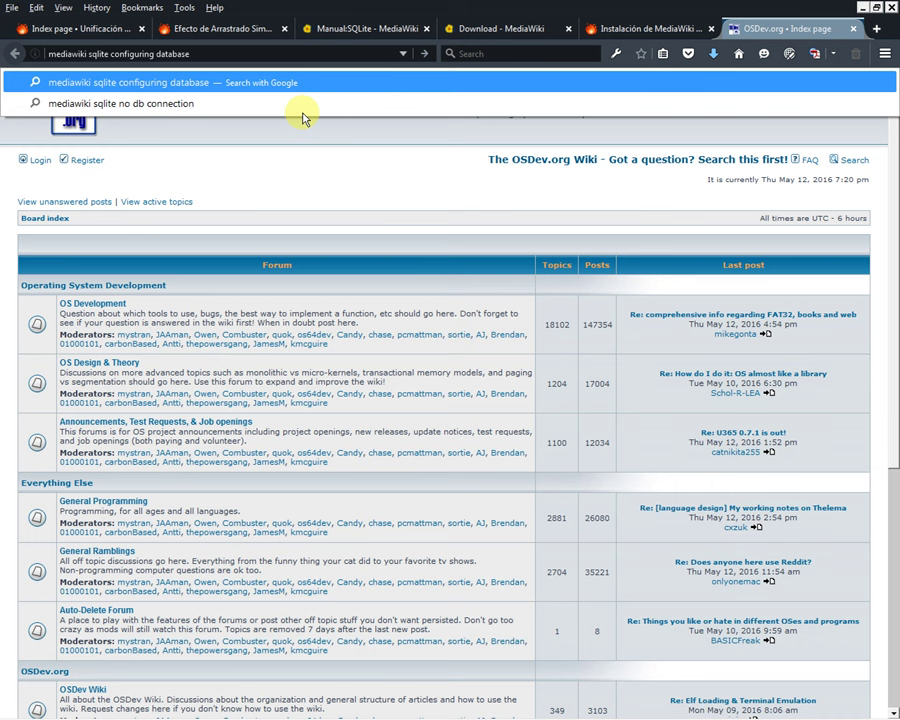
pyautogui.write(' stuck')
# - Run the Google search and return to the MediaWiki installer tab
pyautogui.press('Return')
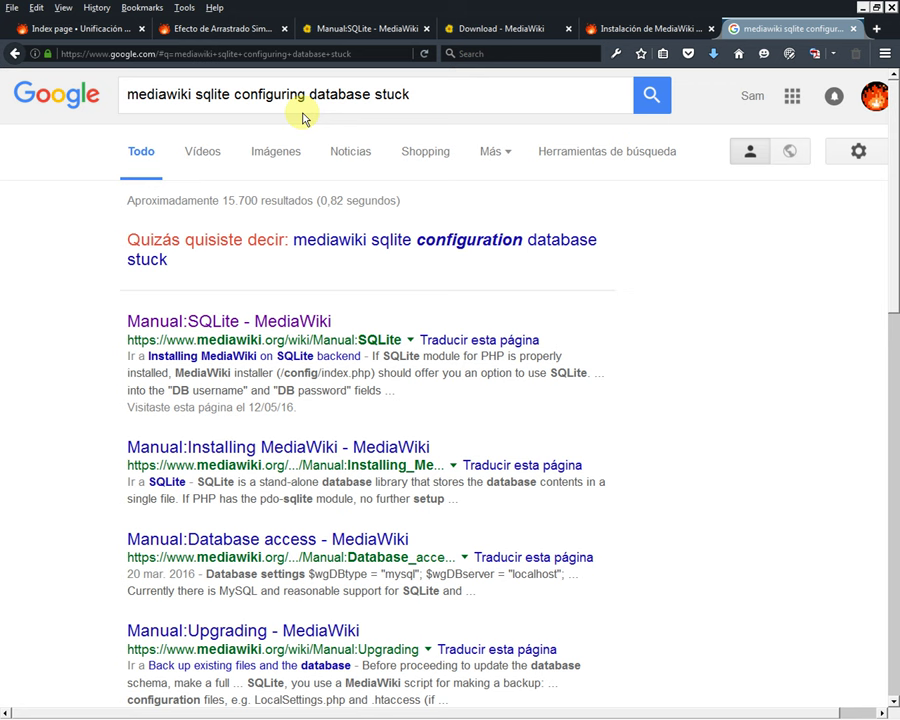
pyautogui.hotkey('alt', 'Tab')
pyautogui.press('Escape')
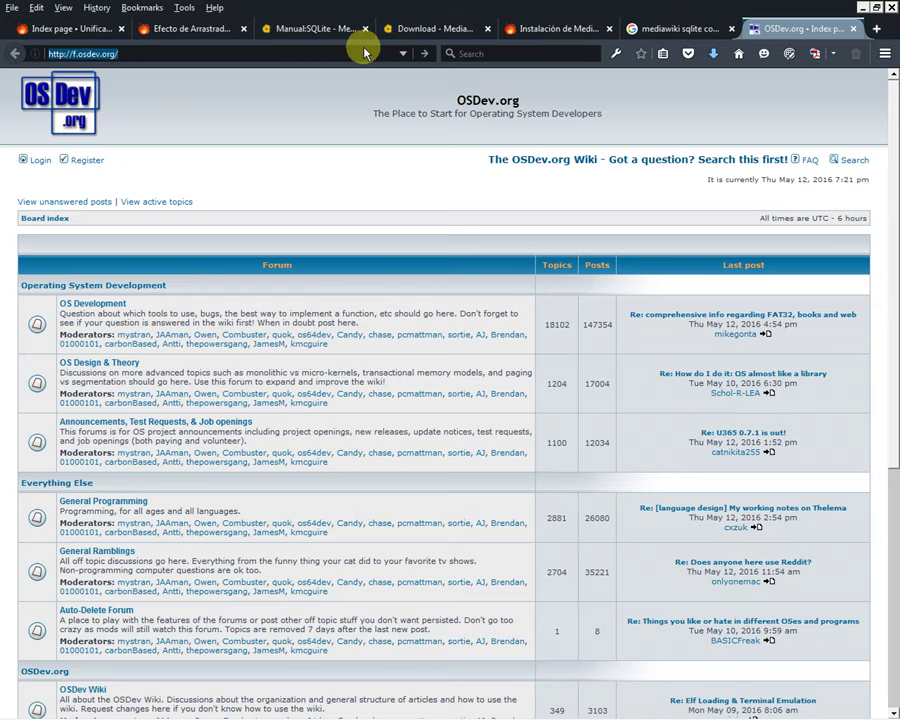
pyautogui.click(528, 28)
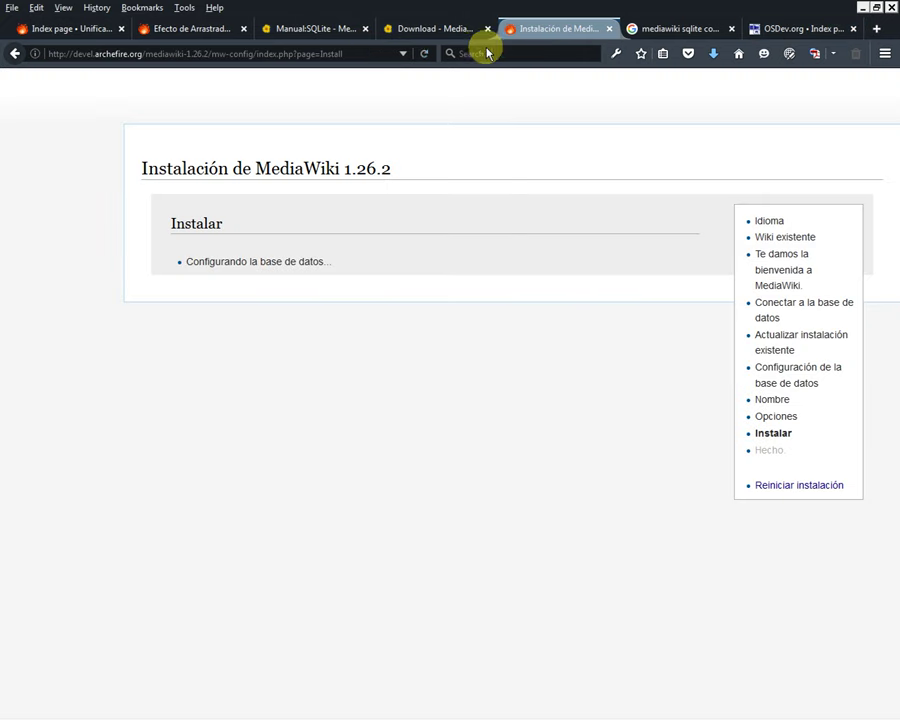
pyautogui.click(331, 50)
pyautogui.hotkey('alt', 'Tab')
pyautogui.hotkey('alt', 'Tab')
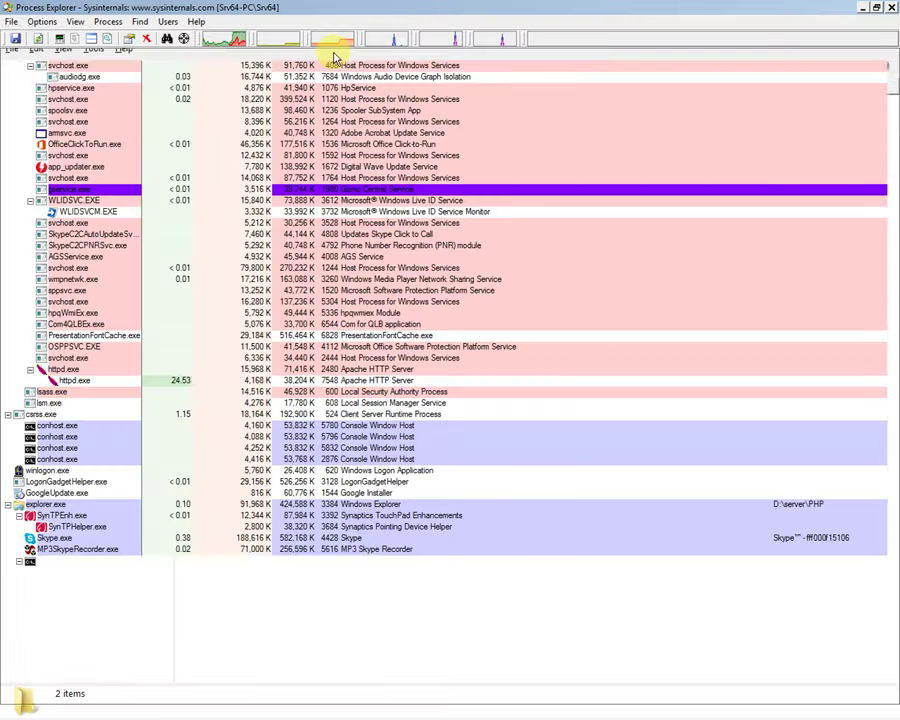
pyautogui.hotkey('alt', 'Tab')
# - Close the OSDev.org tab and bring up the mediawiki-1.26.2 folder in Explorer
pyautogui.hotkey('ctrl', '9')
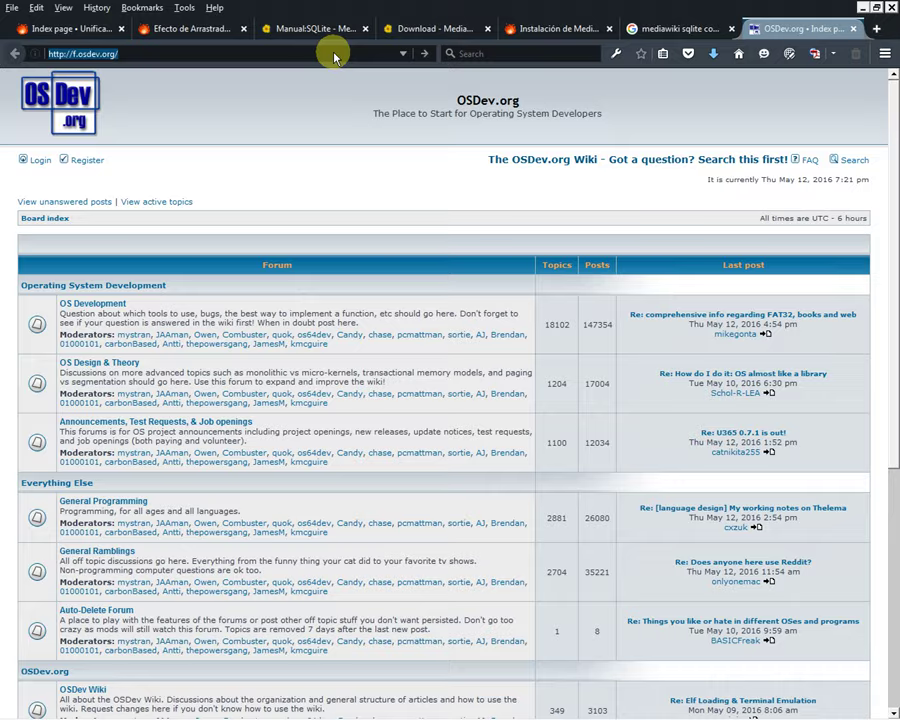
pyautogui.hotkey('ctrl', 'shift', 'Tab')
pyautogui.hotkey('ctrl', 'Tab')
pyautogui.hotkey('ctrl', 'w')
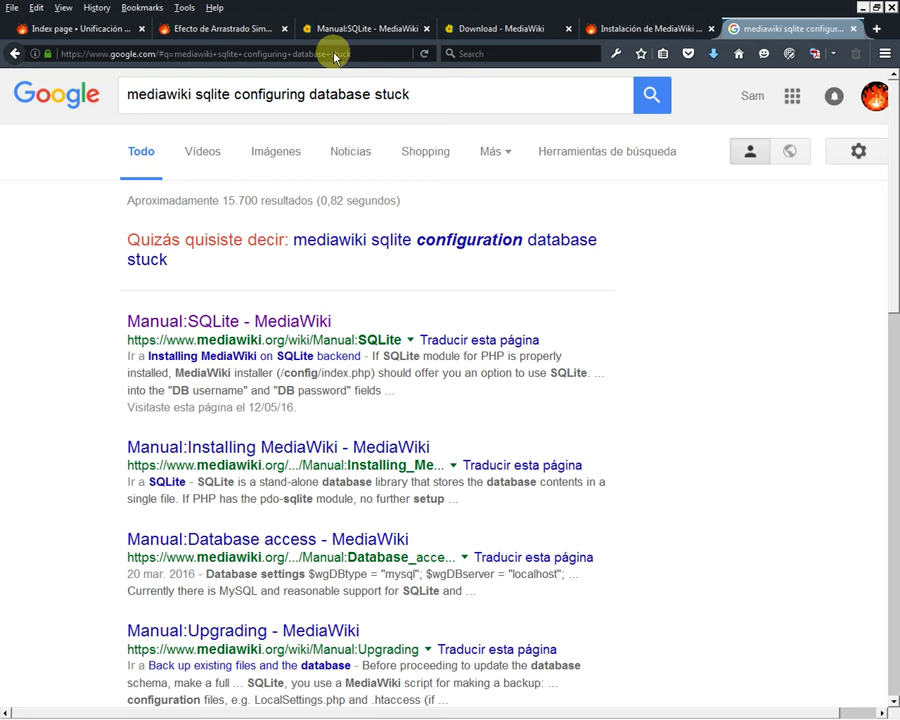
pyautogui.hotkey('alt', 'Tab')
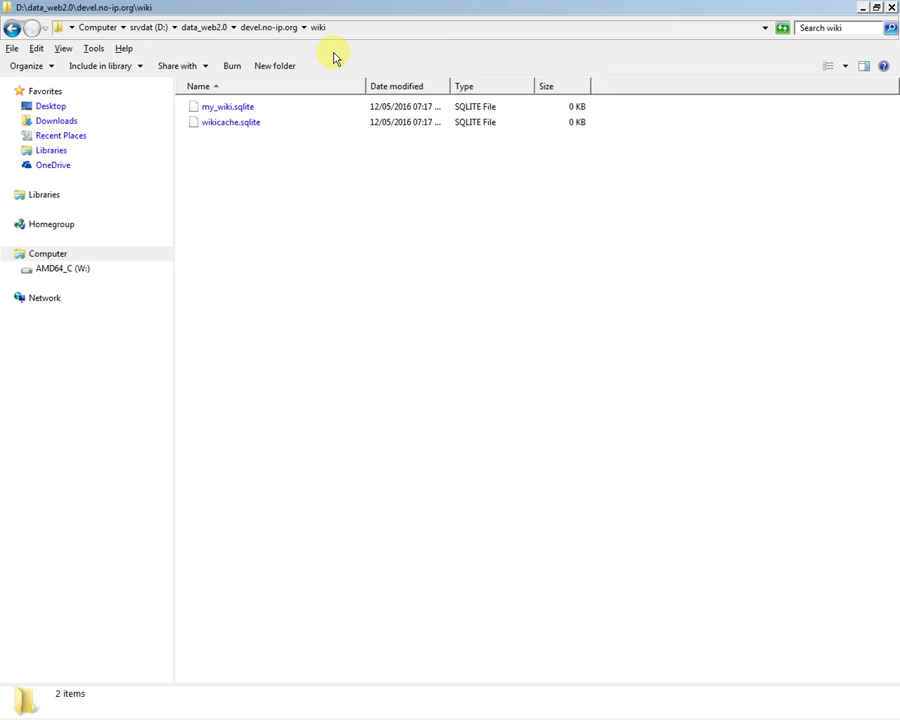
pyautogui.hotkey('alt', 'Tab')
pyautogui.hotkey('shift', 'Tab')
pyautogui.hotkey('shift', 'Tab')
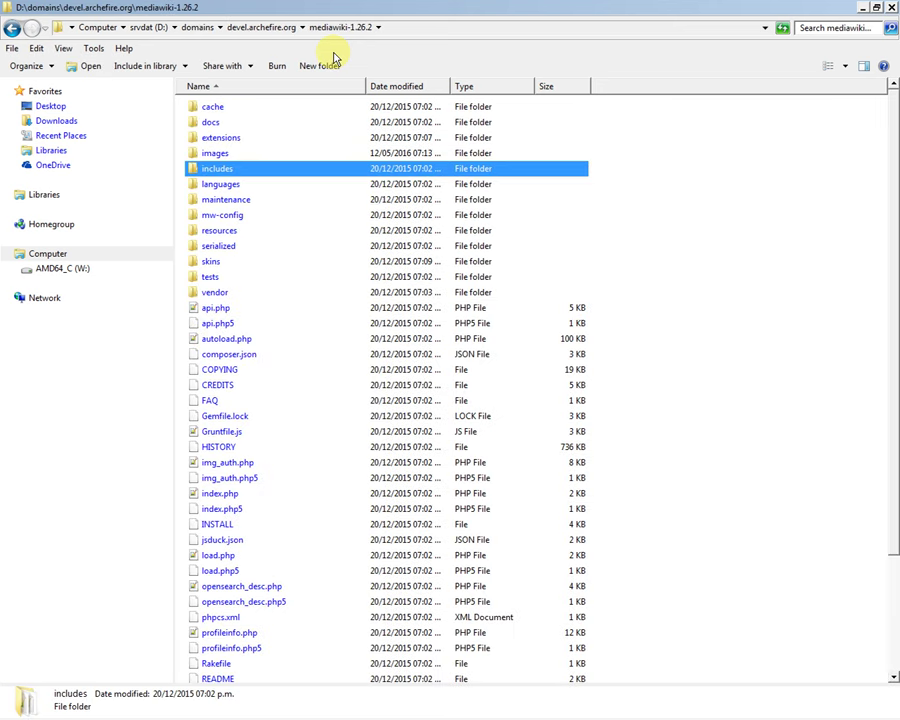
pyautogui.hotkey('alt', 'Tab')
pyautogui.hotkey('alt', 'Tab')
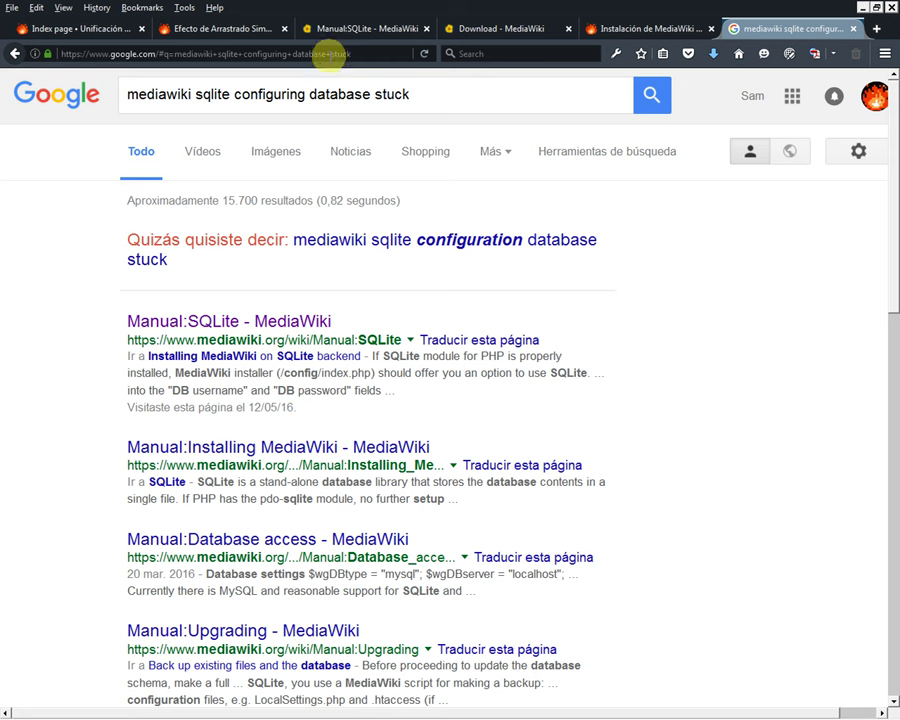
# - Open the Manual:Installing MediaWiki result and find the 'pdo' mention on the page
pyautogui.click(169, 448)
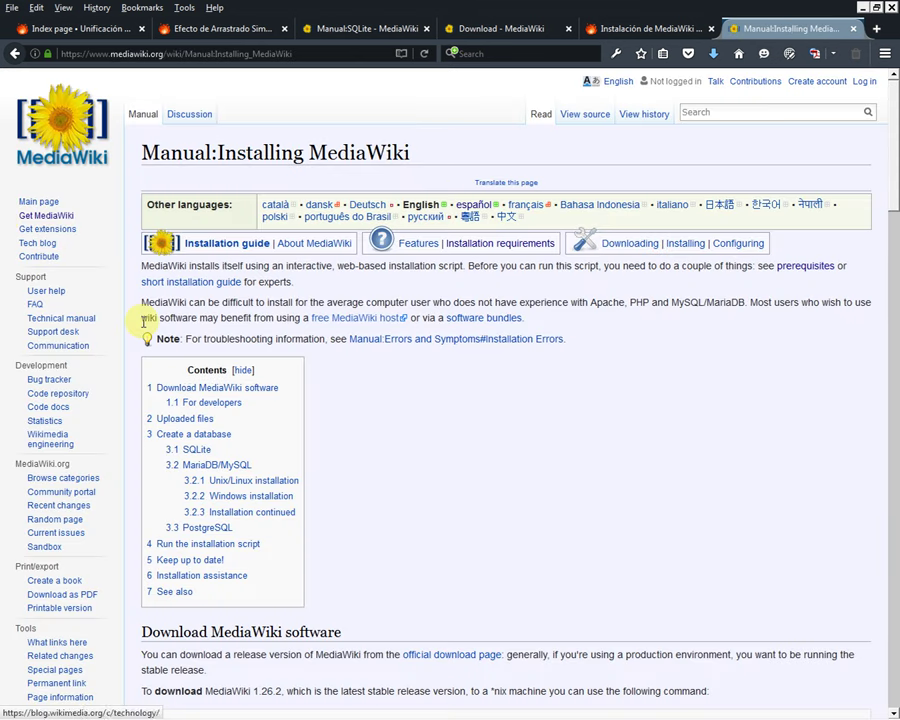
pyautogui.hotkey('ctrl', 'f')
pyautogui.write('pdo')
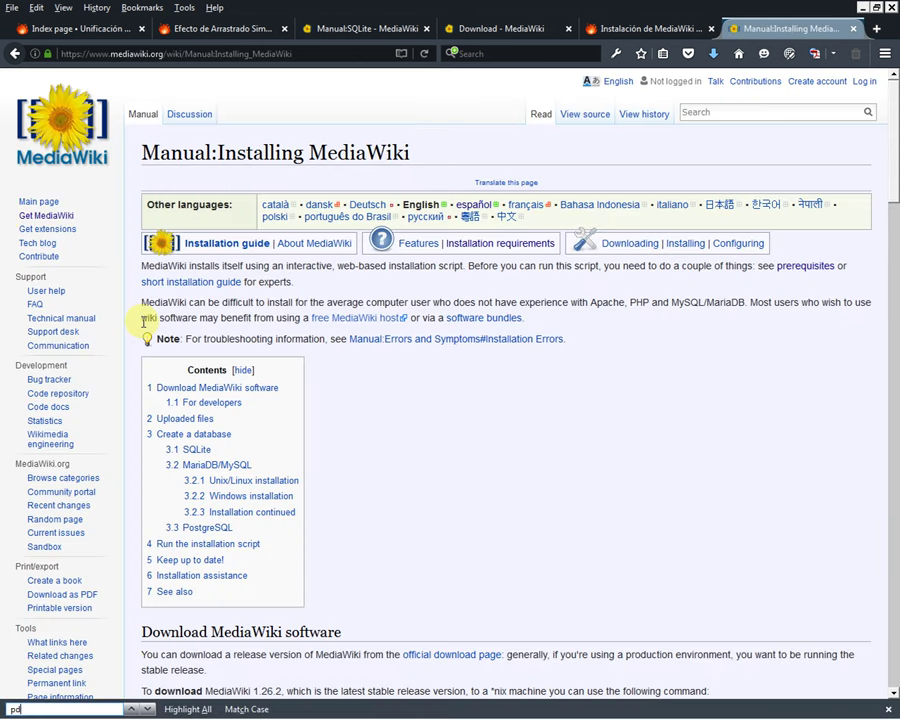
pyautogui.press('Escape')
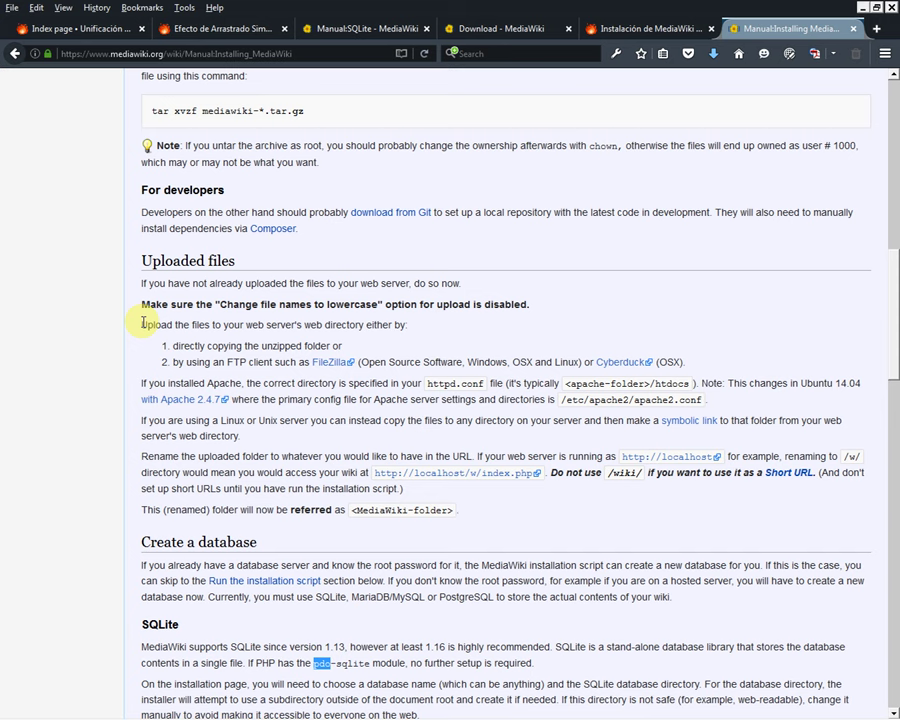
# - Return to DatabaseSqlite.php in Notepad++ and undo its sqlite3 edit
pyautogui.hotkey('alt', 'Tab')
pyautogui.hotkey('alt', 'Tab')
pyautogui.hotkey('alt', 'Tab')
pyautogui.hotkey('alt', 'Tab')
pyautogui.hotkey('alt', 'Tab')
pyautogui.hotkey('alt', 'Tab')
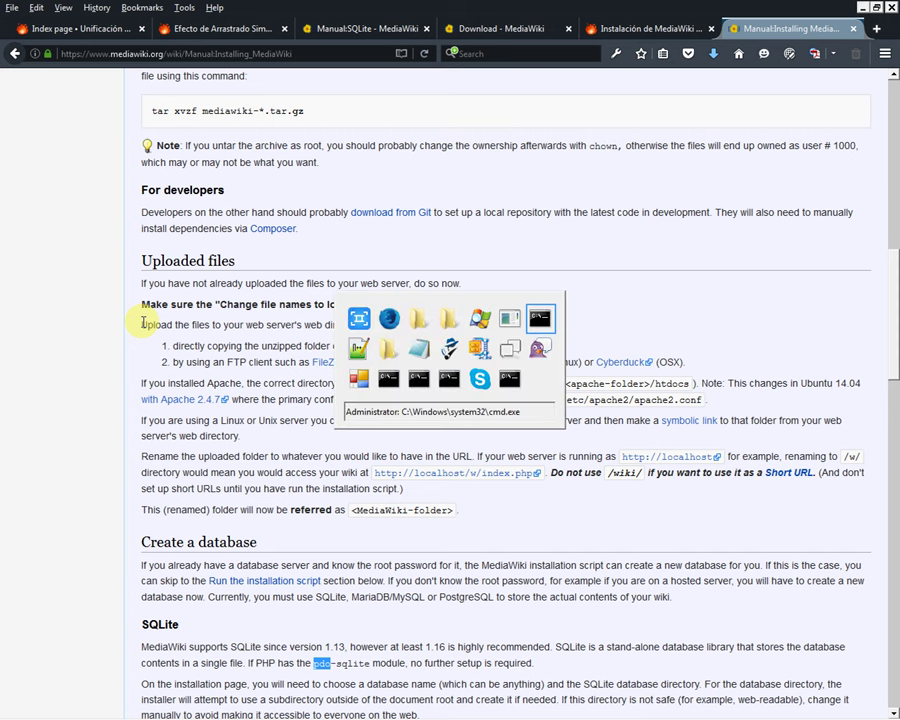
pyautogui.hotkey('alt', 'Tab')
pyautogui.press('Delete')
pyautogui.press('pageup')
pyautogui.press('pageup')
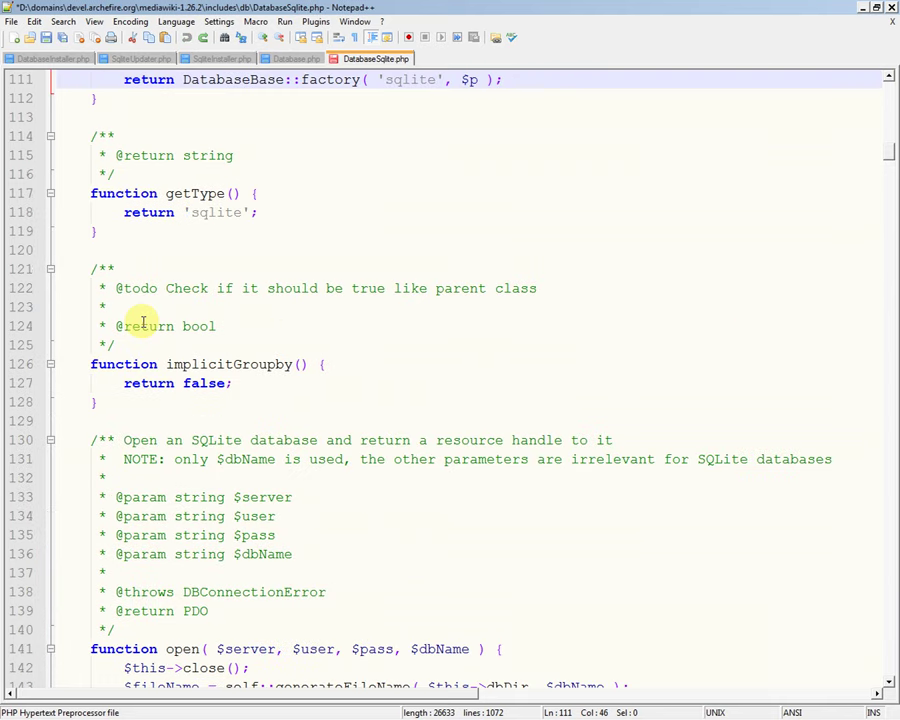
# - Save and close DatabaseSqlite.php, then undo Database.php's sqlite edits, save and close it
pyautogui.hotkey('ctrl', 's')
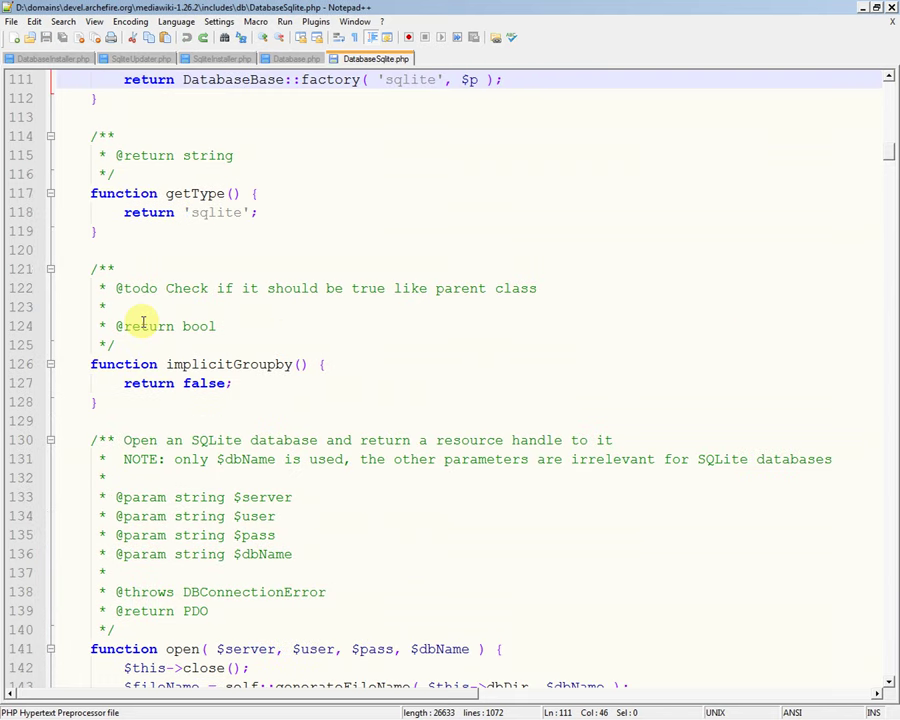
pyautogui.hotkey('ctrl', 'w')
pyautogui.hotkey('ctrl', 'z')
pyautogui.hotkey('ctrl', 'z')
pyautogui.hotkey('ctrl', 'z')
pyautogui.hotkey('ctrl', 's')
pyautogui.hotkey('ctrl', 'w')
# - Undo the sqlite3 check edits in SqliteInstaller.php and close SqliteInstaller, SqliteUpdater and DatabaseInstaller
pyautogui.hotkey('ctrl', 'z')
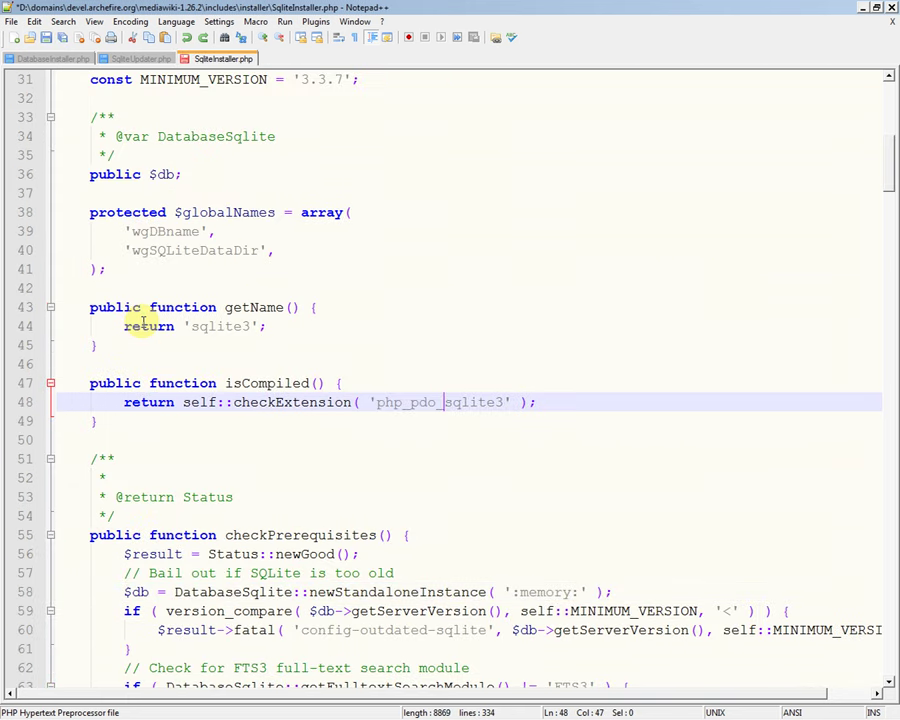
pyautogui.hotkey('ctrl', 'z')
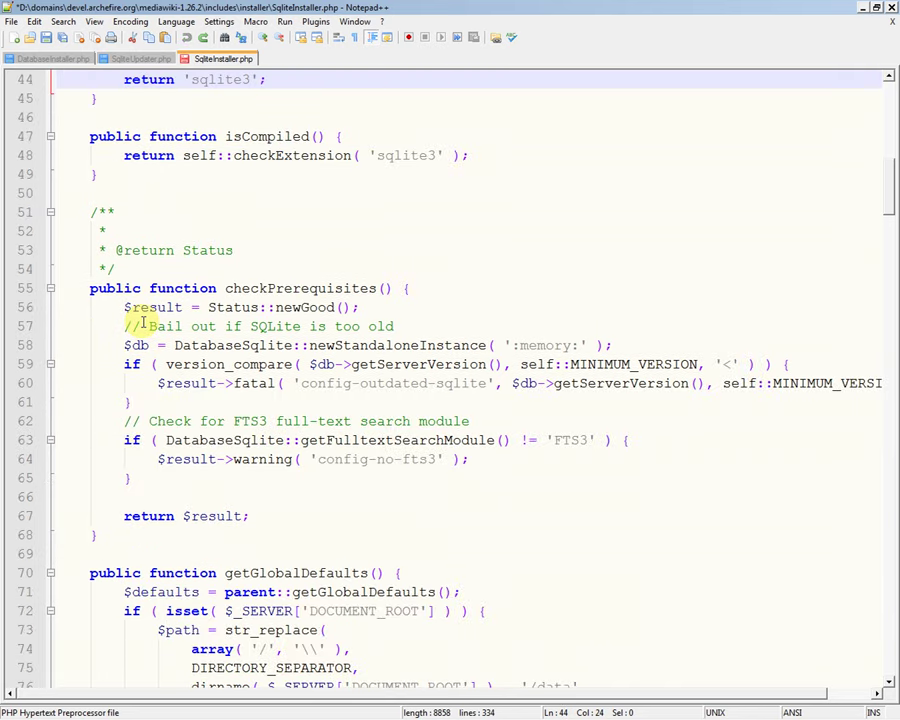
pyautogui.hotkey('ctrl', 'z')
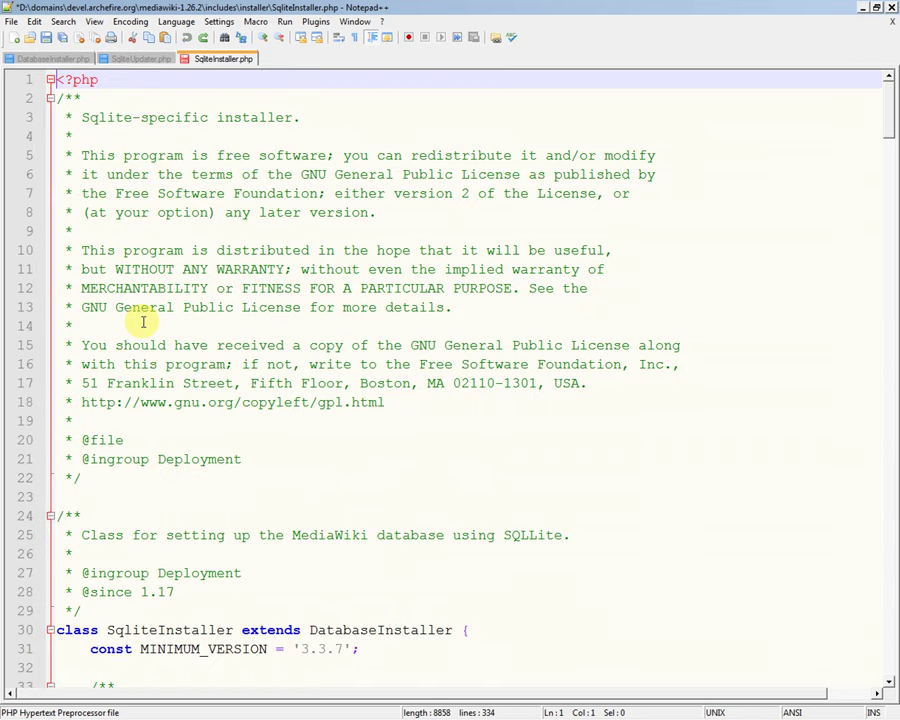
pyautogui.hotkey('ctrl', 'z')
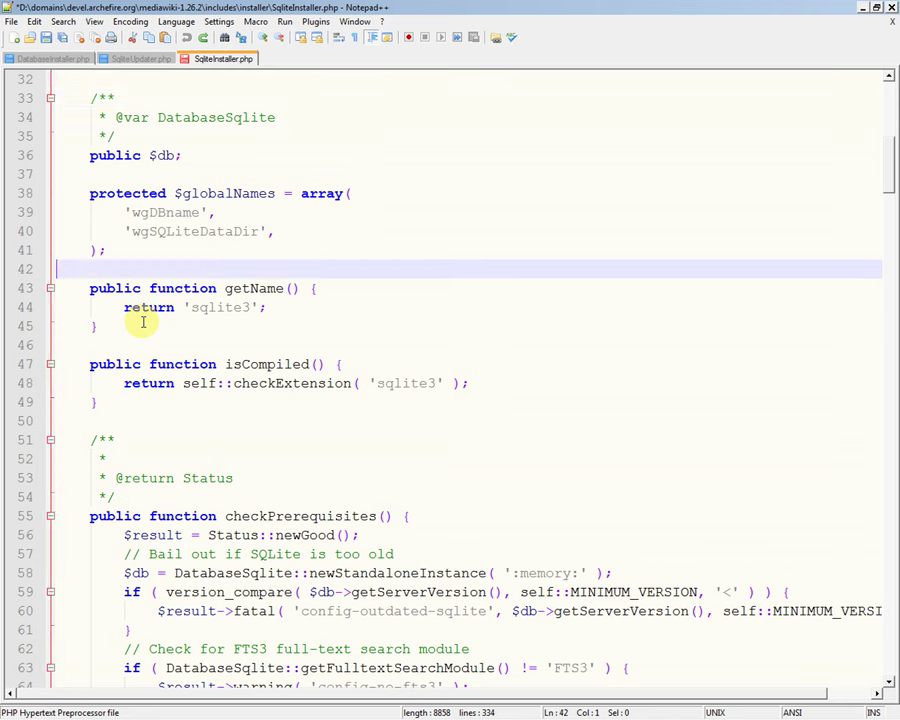
pyautogui.hotkey('ctrl', 'z')
pyautogui.hotkey('ctrl', 'w')
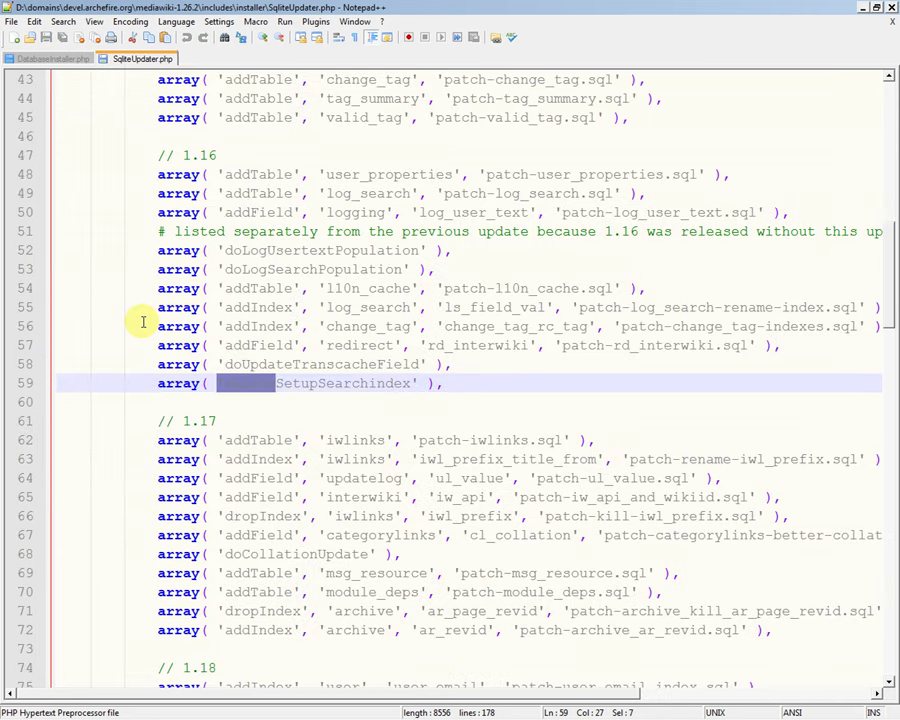
pyautogui.hotkey('ctrl', 'w')
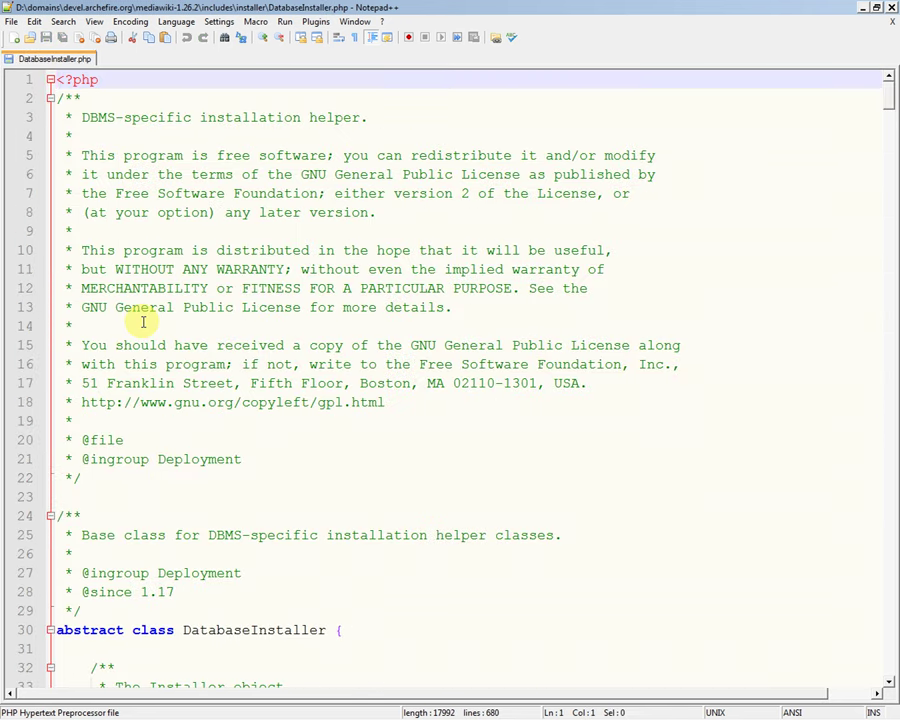
pyautogui.hotkey('ctrl', 'w')
# - Reload the MediaWiki installer tab in Firefox and confirm resending the request
pyautogui.hotkey('alt', 'Tab')
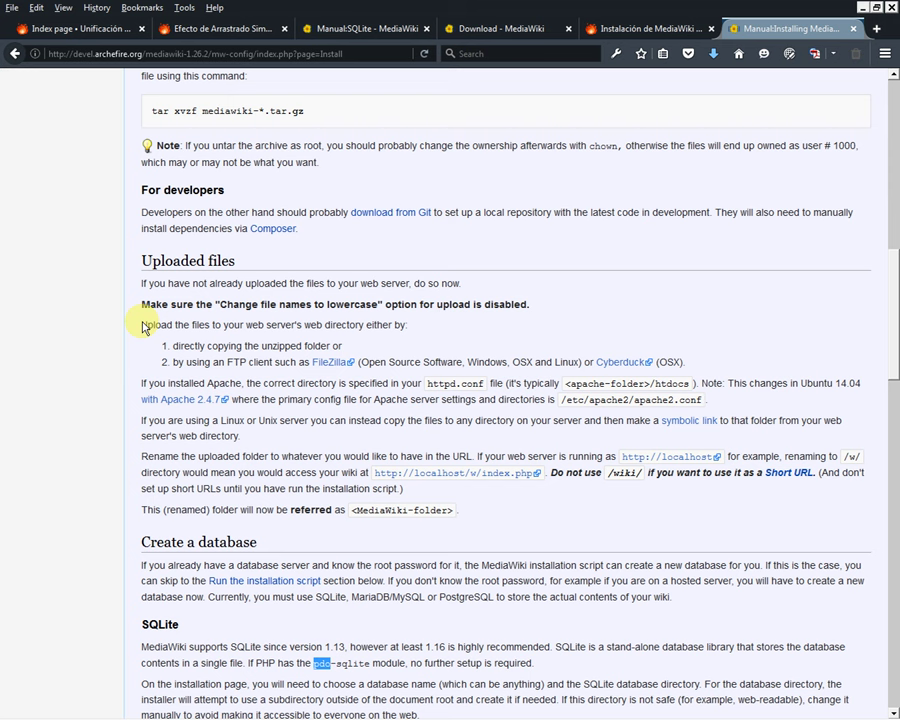
pyautogui.hotkey('ctrl', 'shift', 'Tab')
pyautogui.press('F5')
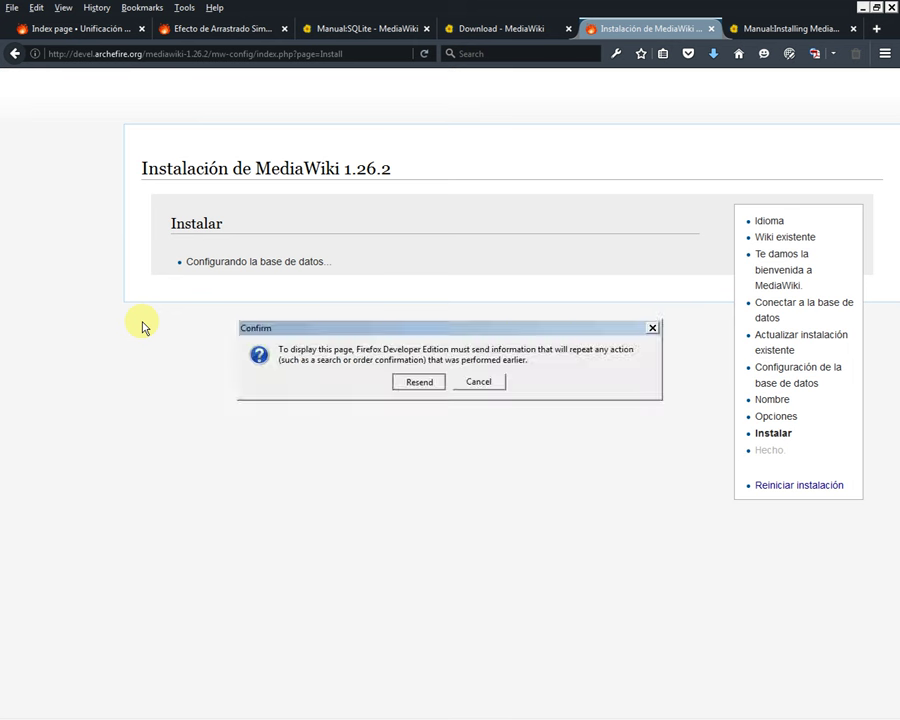
pyautogui.press('Return')
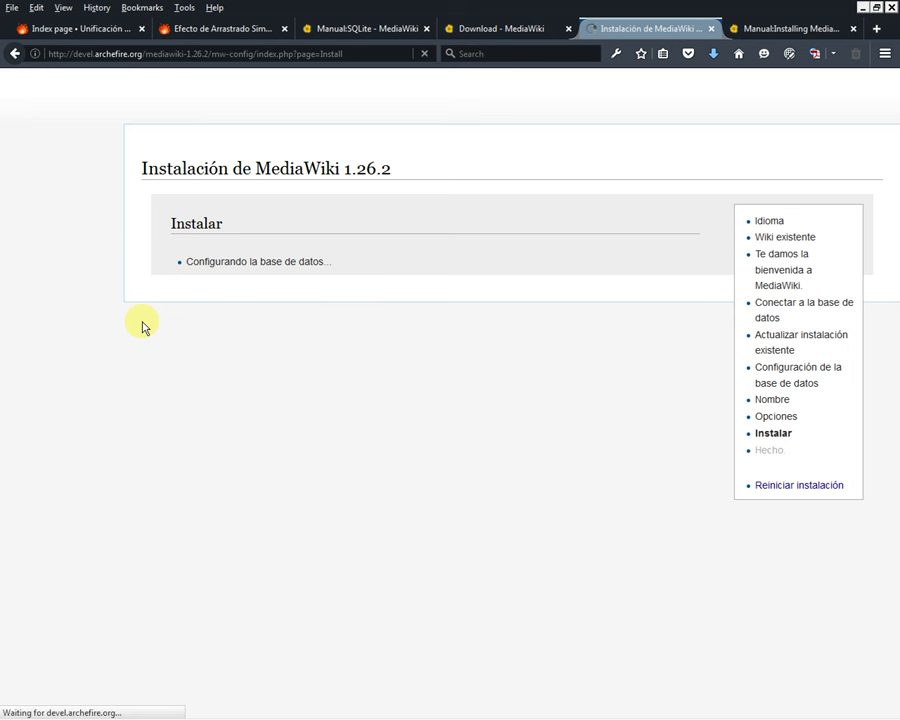
# - Open mediawiki-1.26.2.tar-1 from WinZip in 7-Zip File Manager, then view the manual tab
pyautogui.hotkey('alt', 'Tab')
pyautogui.hotkey('alt', 'Tab')
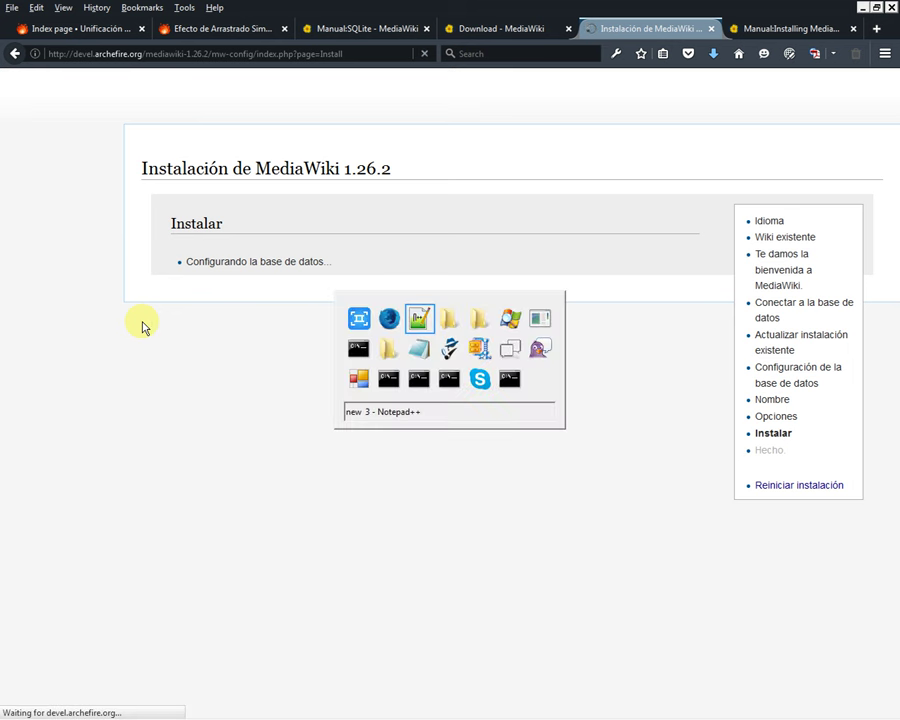
pyautogui.hotkey('alt', 'Tab')
pyautogui.hotkey('alt', 'Tab')
pyautogui.hotkey('alt', 'Tab')
pyautogui.hotkey('alt', 'Tab')
pyautogui.hotkey('alt', 'Tab')
pyautogui.hotkey('alt', 'Tab')
pyautogui.hotkey('alt', 'Tab')
pyautogui.hotkey('alt', 'Tab')
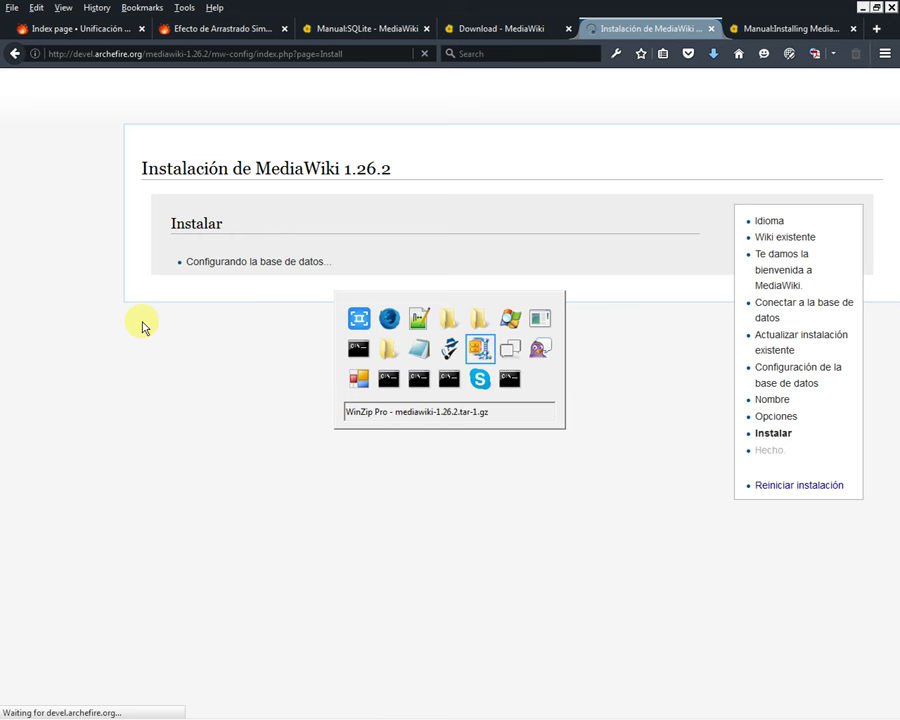
pyautogui.hotkey('alt', 'Tab')
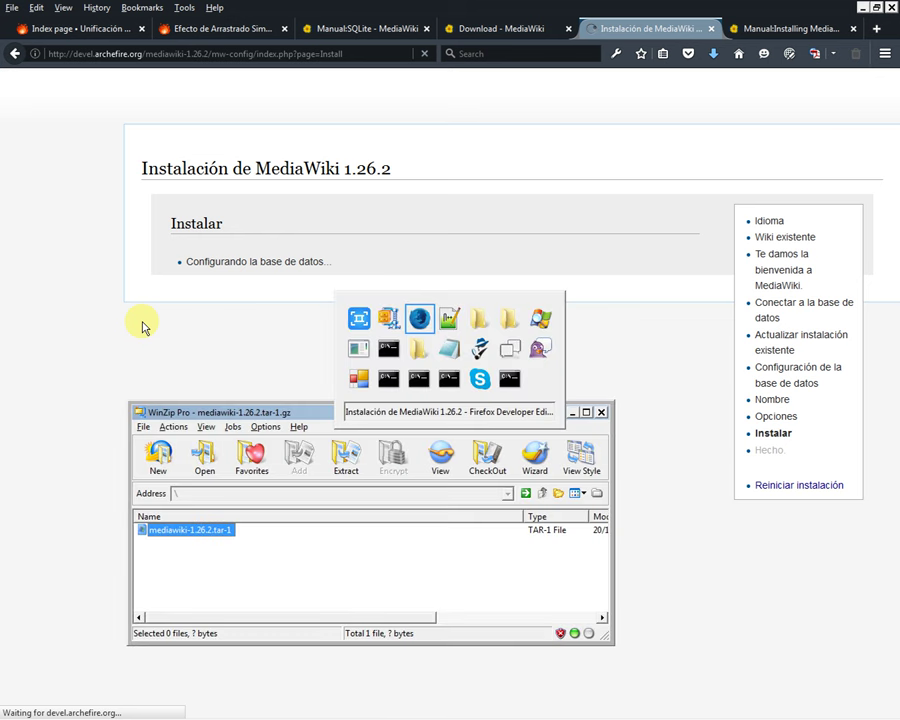
pyautogui.press('Escape')
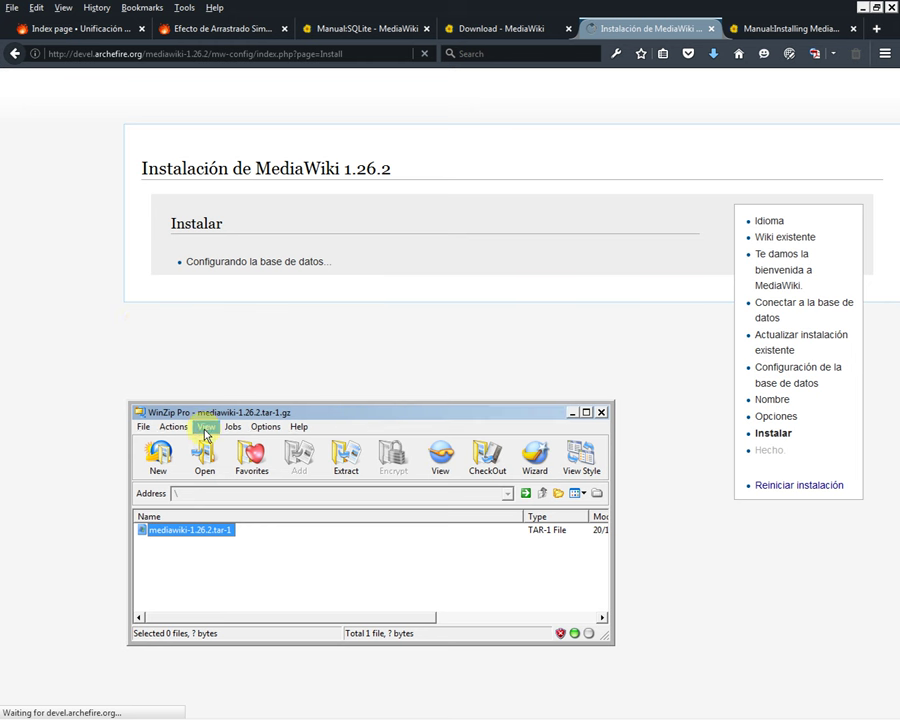
pyautogui.rightClick(206, 535)
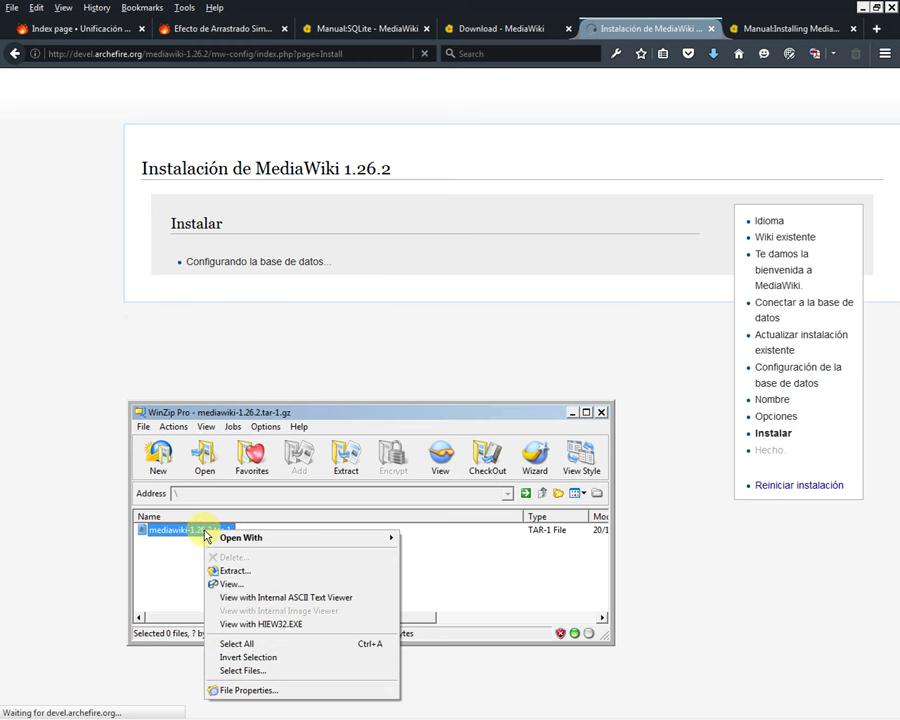
pyautogui.moveTo(237, 538)
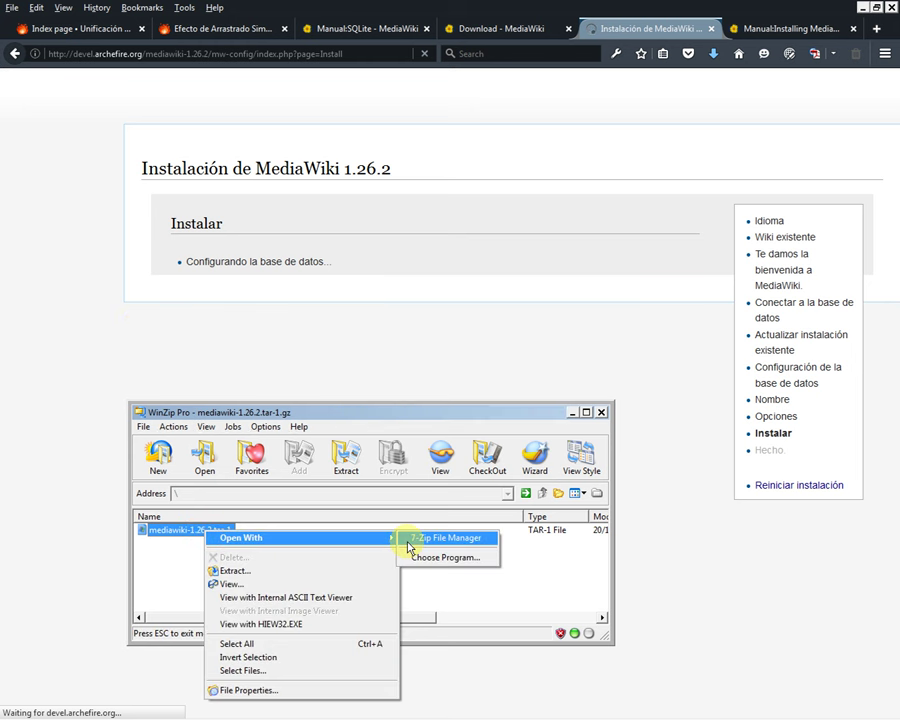
pyautogui.click(408, 541)
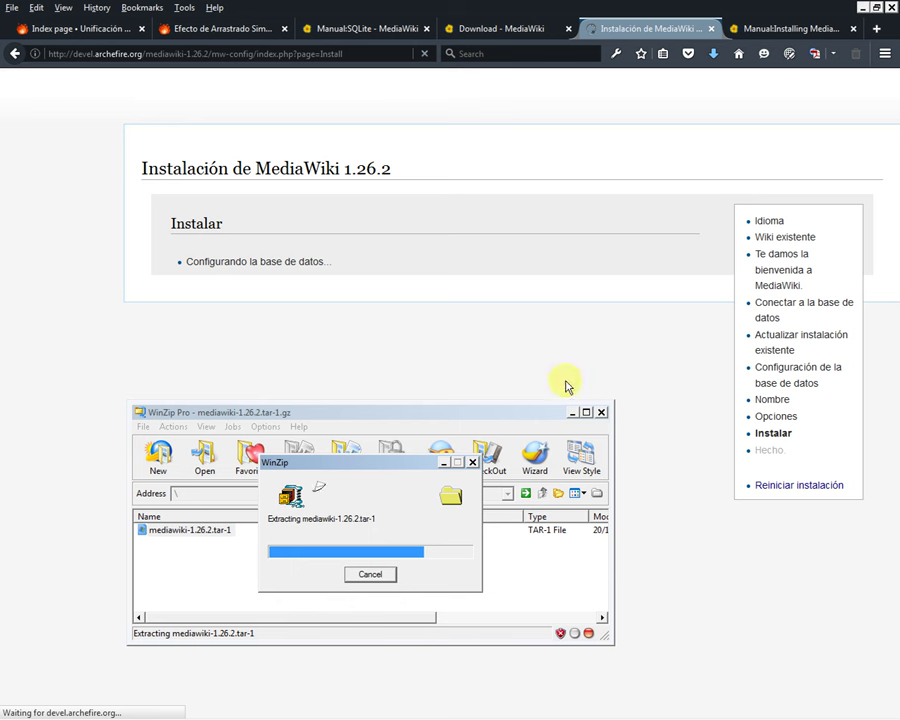
pyautogui.click(769, 31)
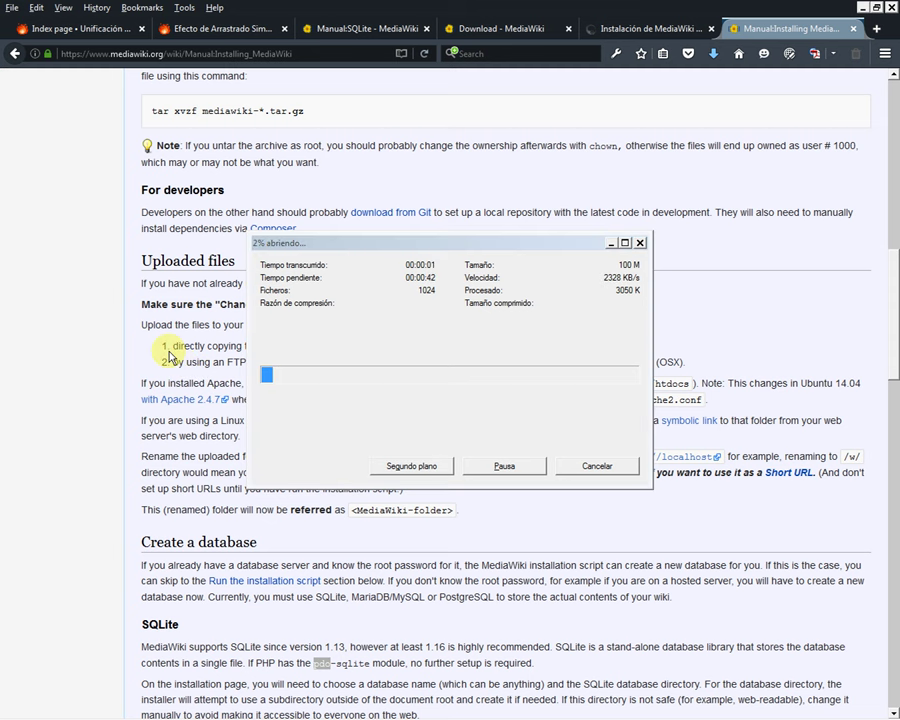
# - Check the 7-Zip window, then view the Instalación de MediaWiki tab showing every step hecho
pyautogui.click(92, 345)
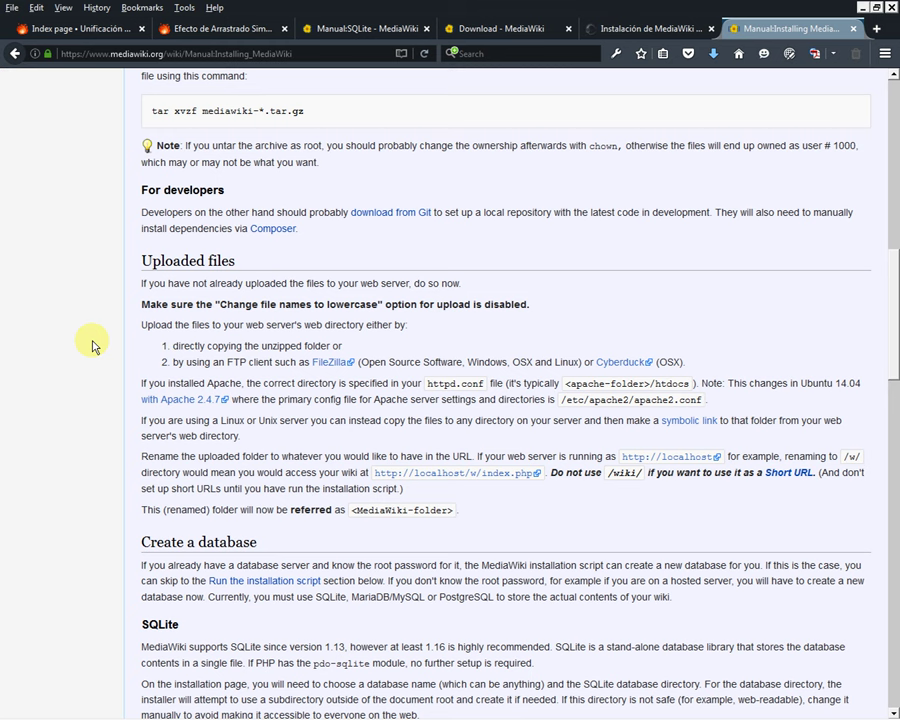
pyautogui.scroll(-3, 92, 345)
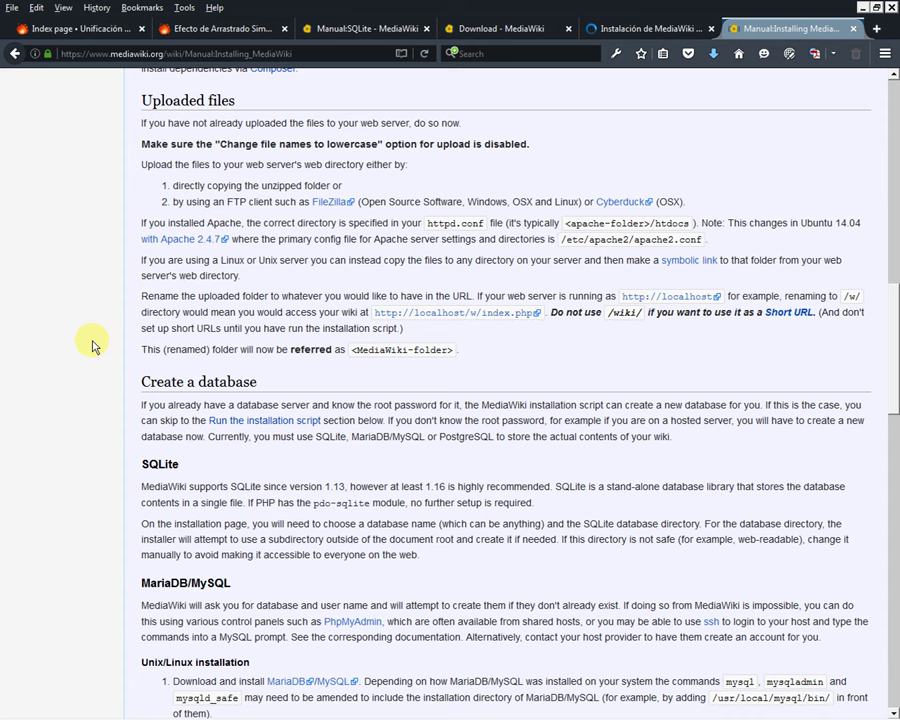
pyautogui.hotkey('alt', 'Tab')
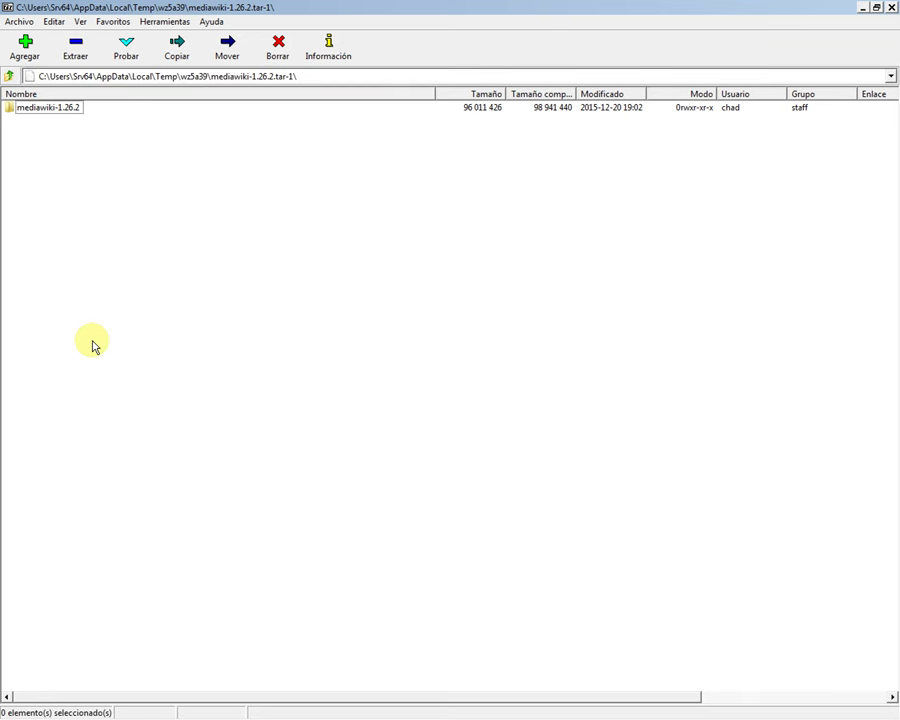
pyautogui.hotkey('alt', 'Tab')
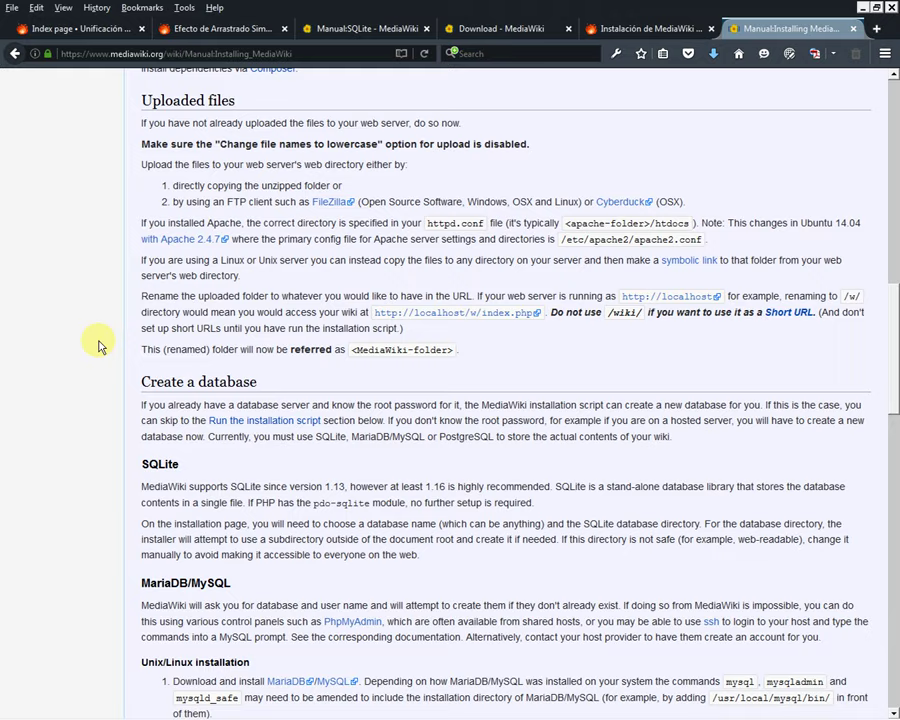
pyautogui.hotkey('ctrl', 'shift', 'Tab')
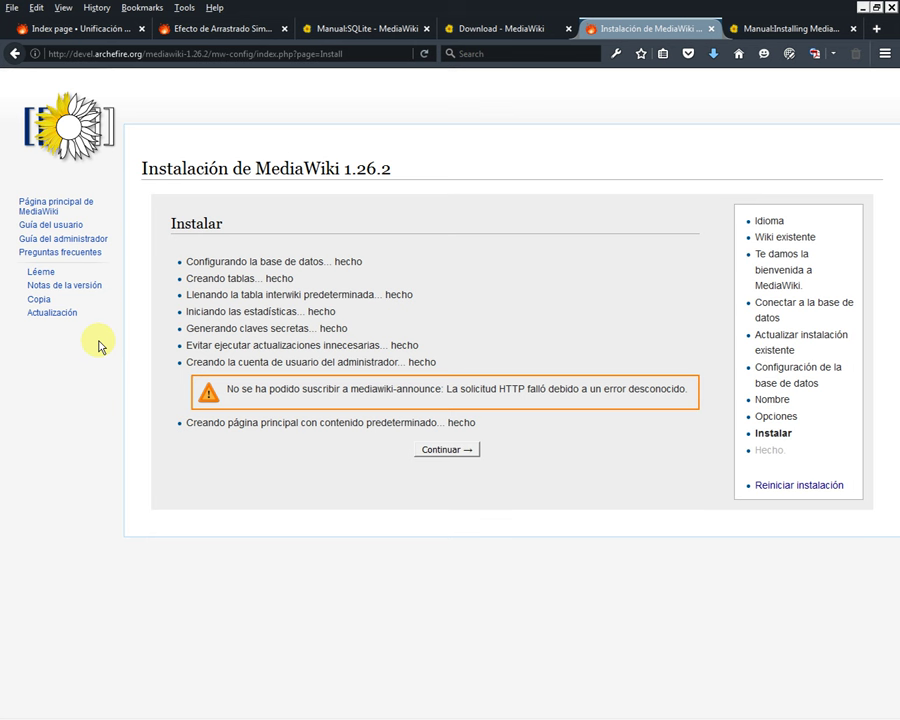
pyautogui.hotkey('alt', 'Tab')
pyautogui.hotkey('alt', 'Tab')
pyautogui.hotkey('alt', 'Tab')
pyautogui.hotkey('alt', 'Tab')
pyautogui.hotkey('alt', 'Tab')
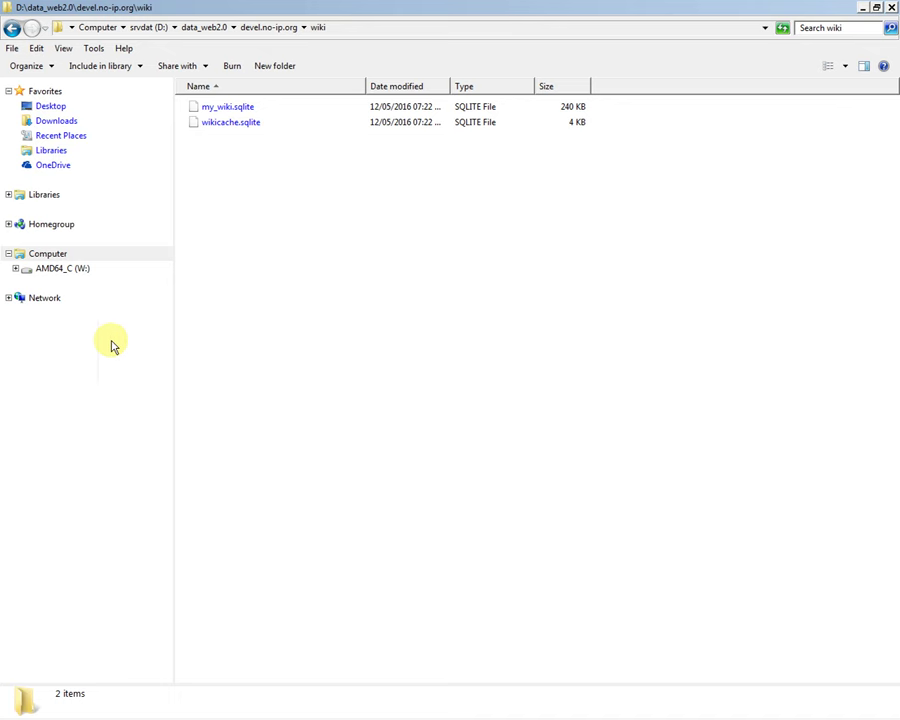
# - Select the wiki's base URL in the installer address bar, then bring up the mediawiki-1.26.2 folder
pyautogui.hotkey('alt', 'Tab')
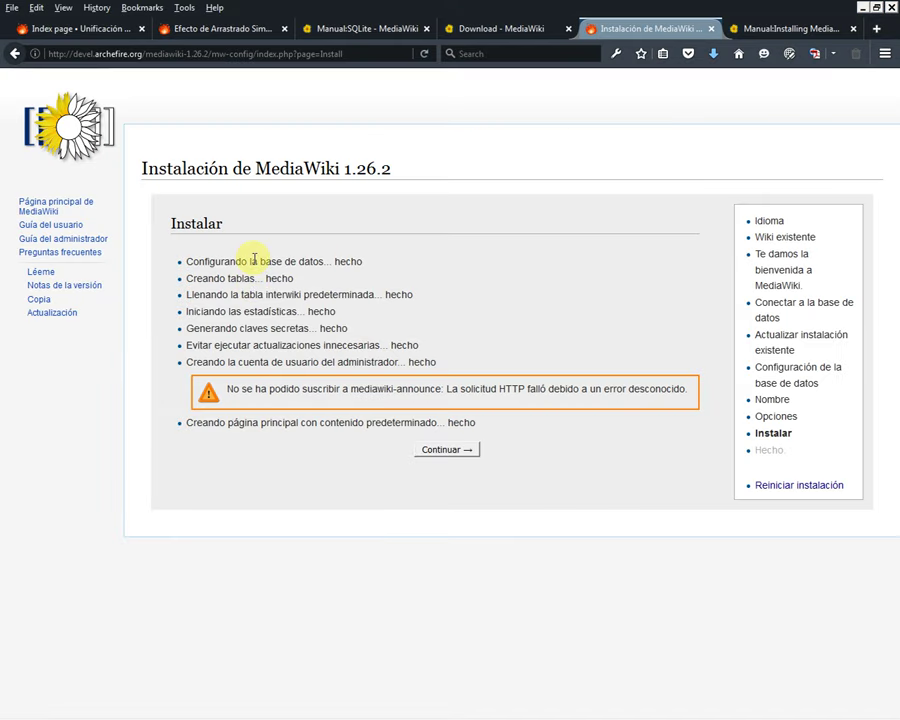
pyautogui.click(219, 51)
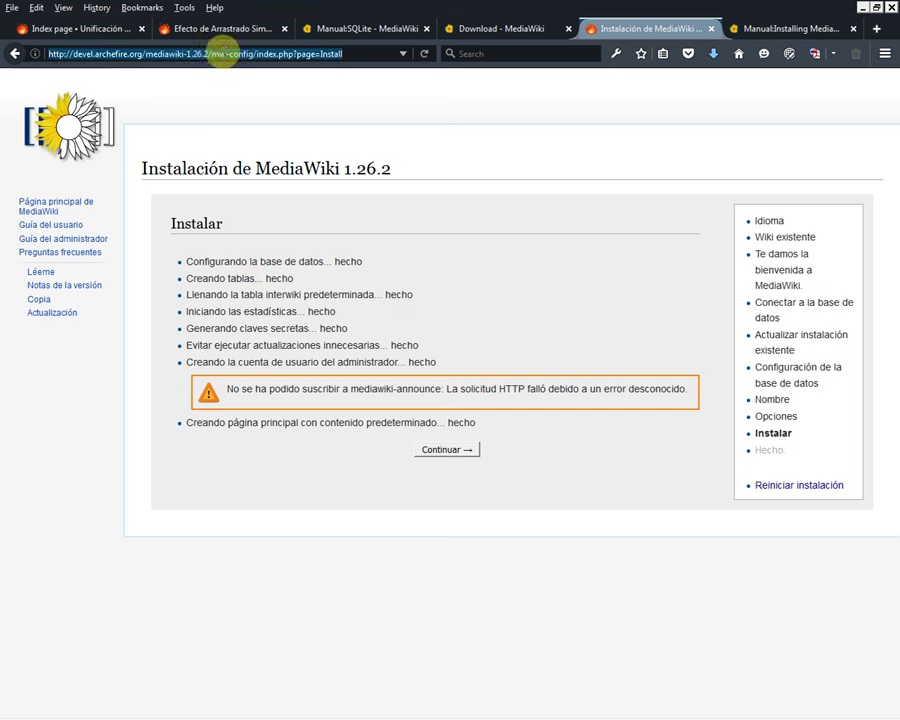
pyautogui.click(218, 52)
pyautogui.hotkey('shift', 'Home')
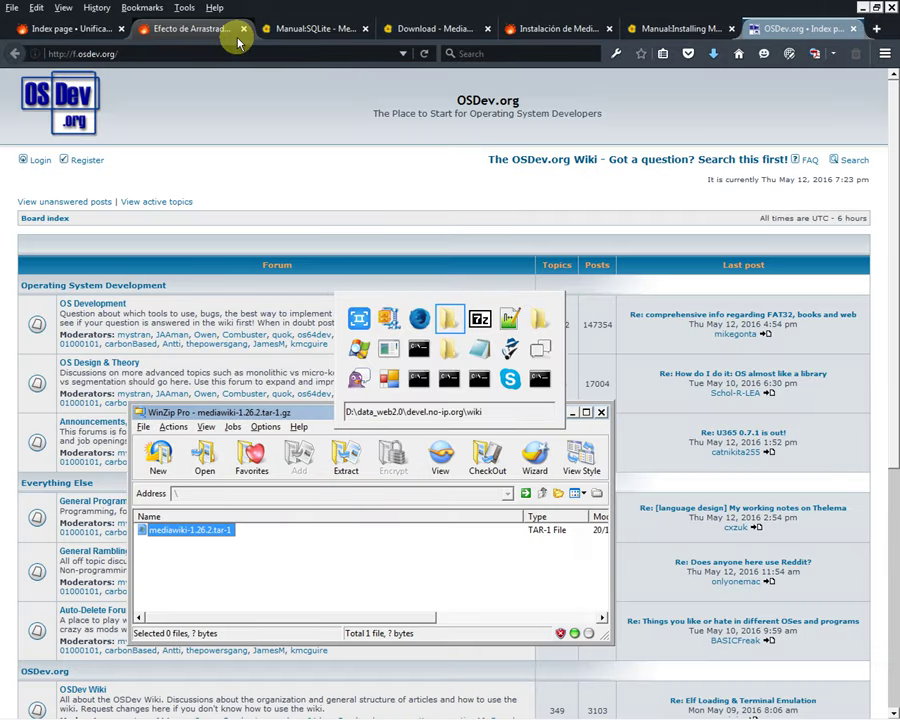
pyautogui.press('Return')
pyautogui.hotkey('alt', 'Tab')
pyautogui.hotkey('alt', 'Tab')
pyautogui.hotkey('alt', 'Tab')
pyautogui.hotkey('alt', 'Tab')
pyautogui.hotkey('alt', 'Tab')
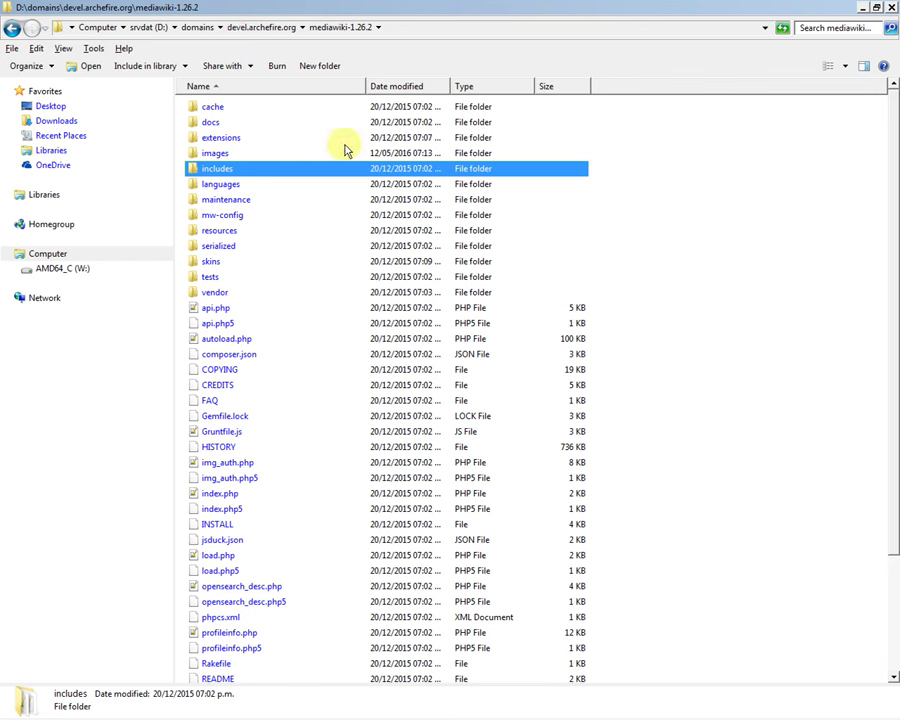
# - Go up to devel.archefire.org and permanently delete the old mediawiki-1.26.2 folder
pyautogui.click(745, 314)
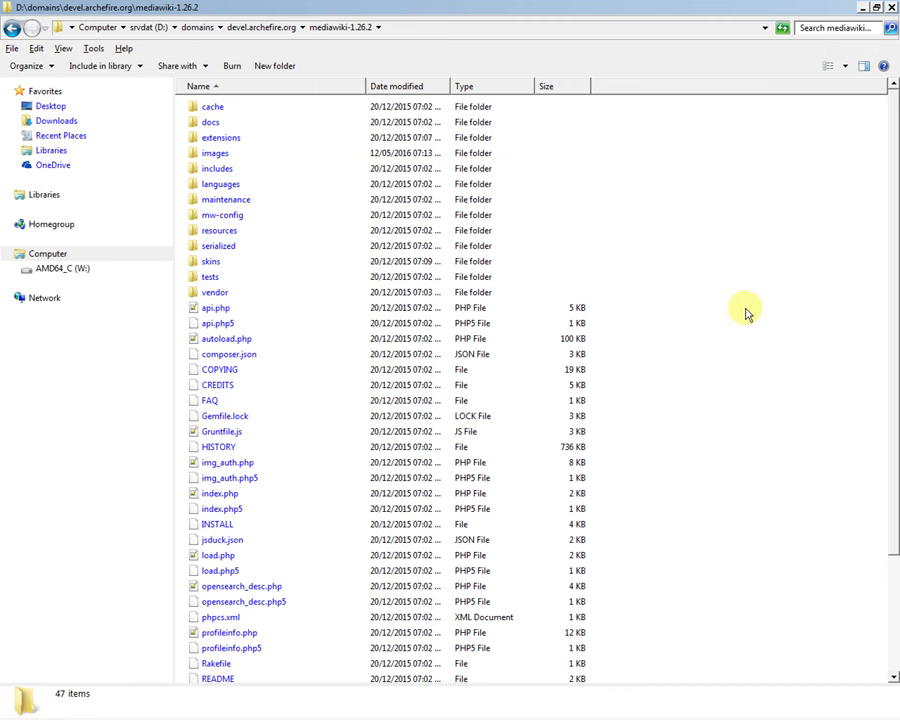
pyautogui.hotkey('alt', 'Up')
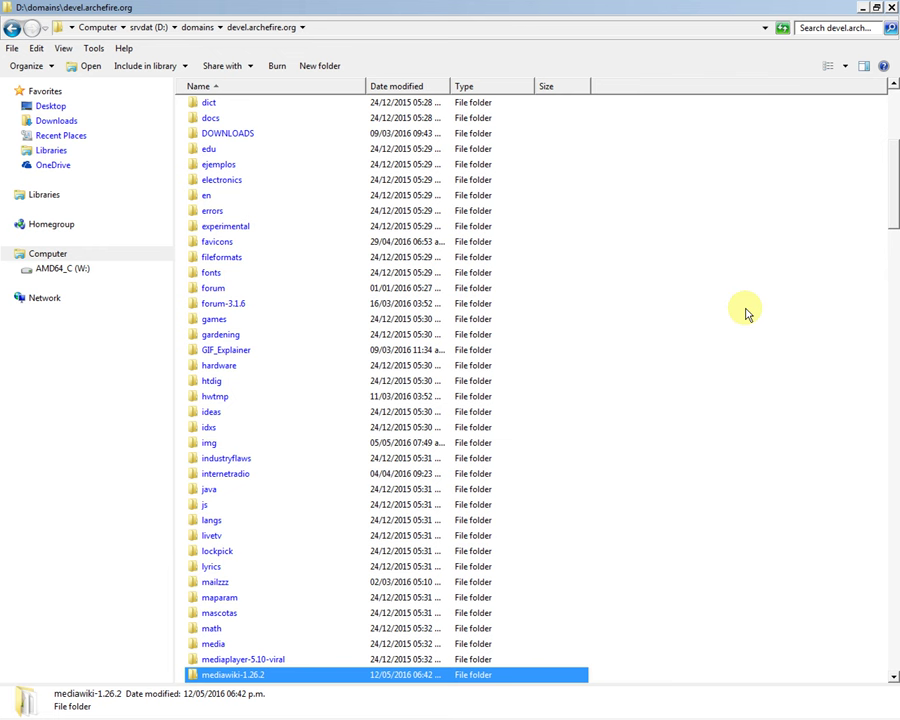
pyautogui.hotkey('shift', 'Delete')
pyautogui.press('Escape')
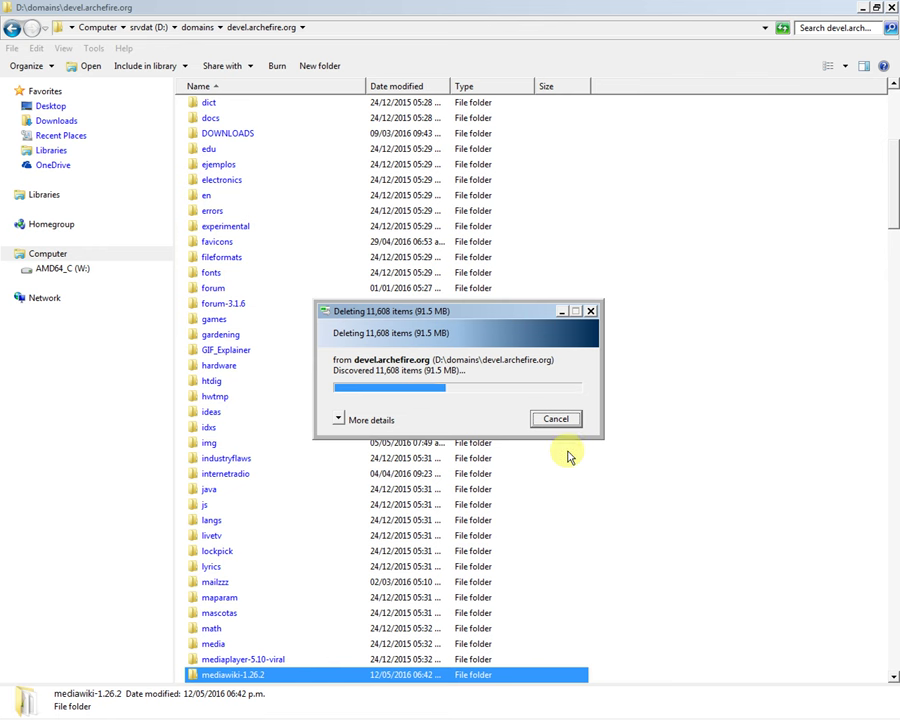
pyautogui.click(345, 420)
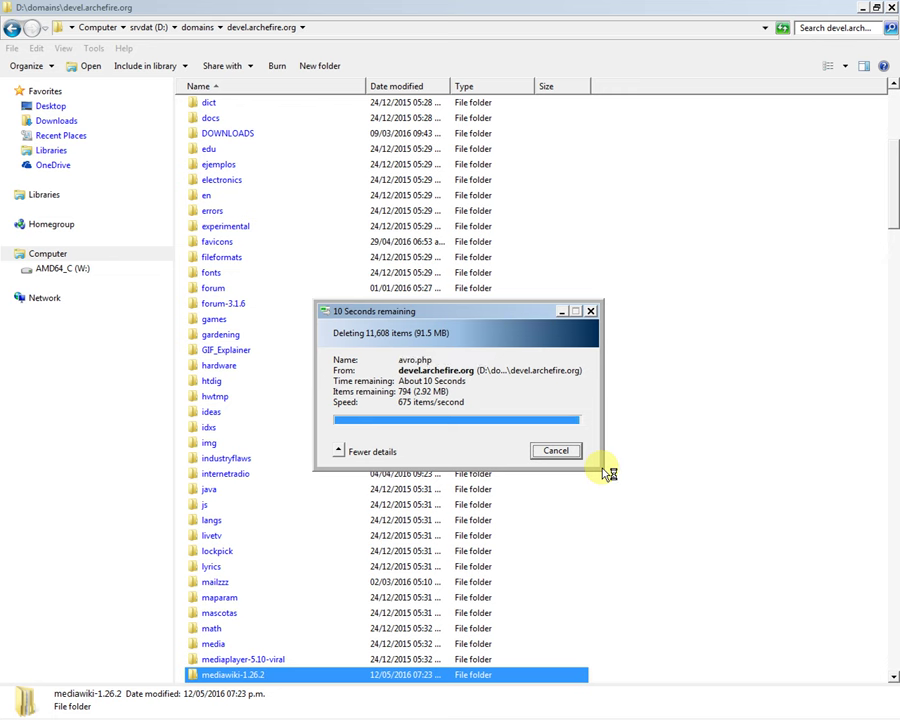
# - Switch to 7-Zip and start copying the mediawiki-1.26.2 folder out of the archive
pyautogui.hotkey('alt', 'Tab')
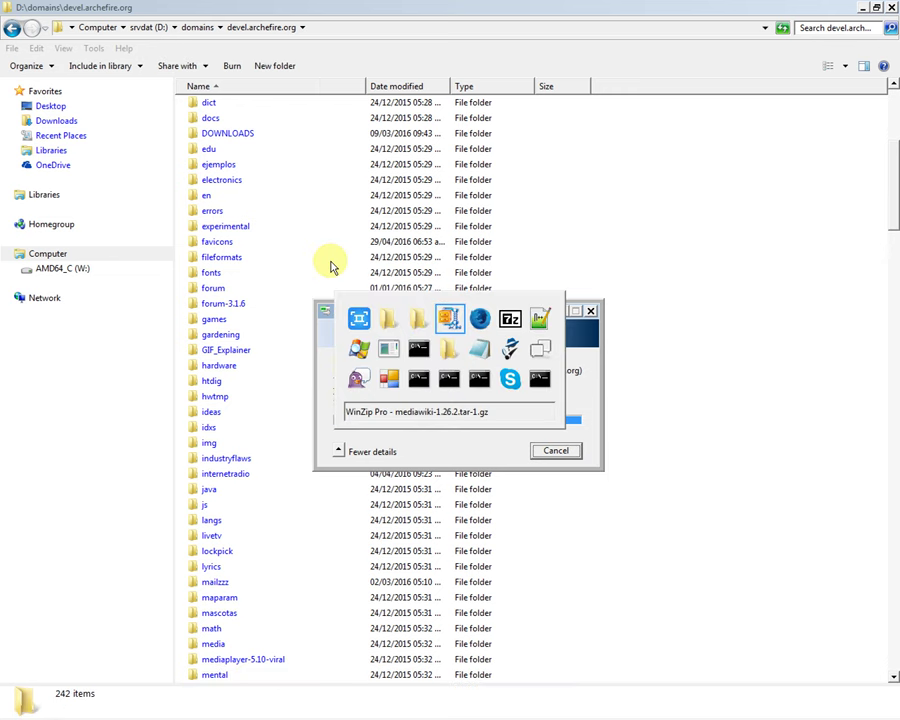
pyautogui.hotkey('alt', 'Tab')
pyautogui.hotkey('alt', 'Tab')
pyautogui.hotkey('alt', 'Tab')
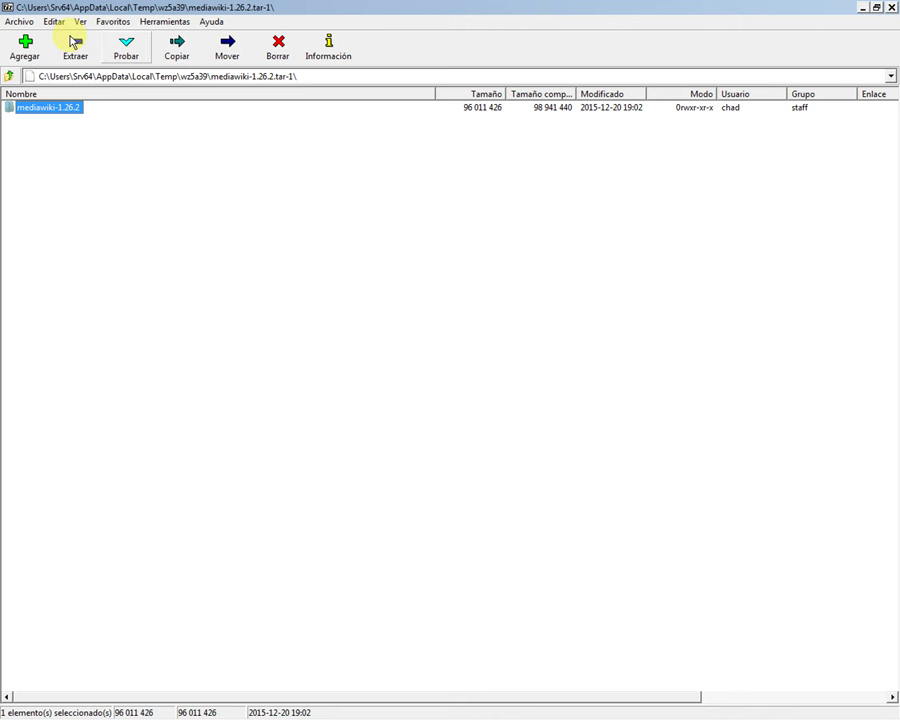
pyautogui.click(72, 42)
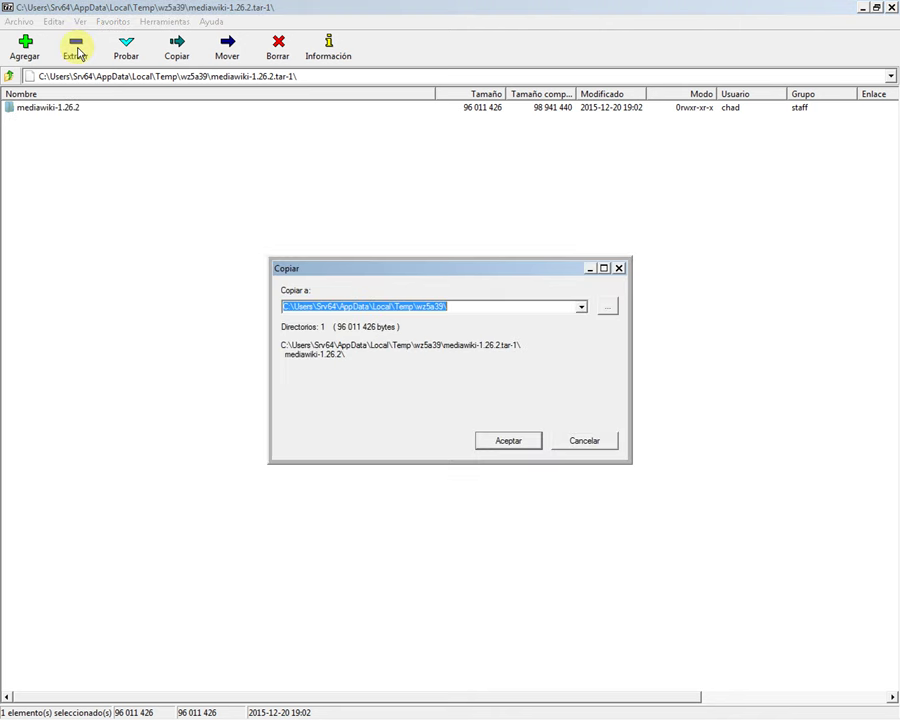
# - Extract into D:\domains\devel.archefire.org, removing the trailing 'w\' from the destination path
pyautogui.click(581, 306)
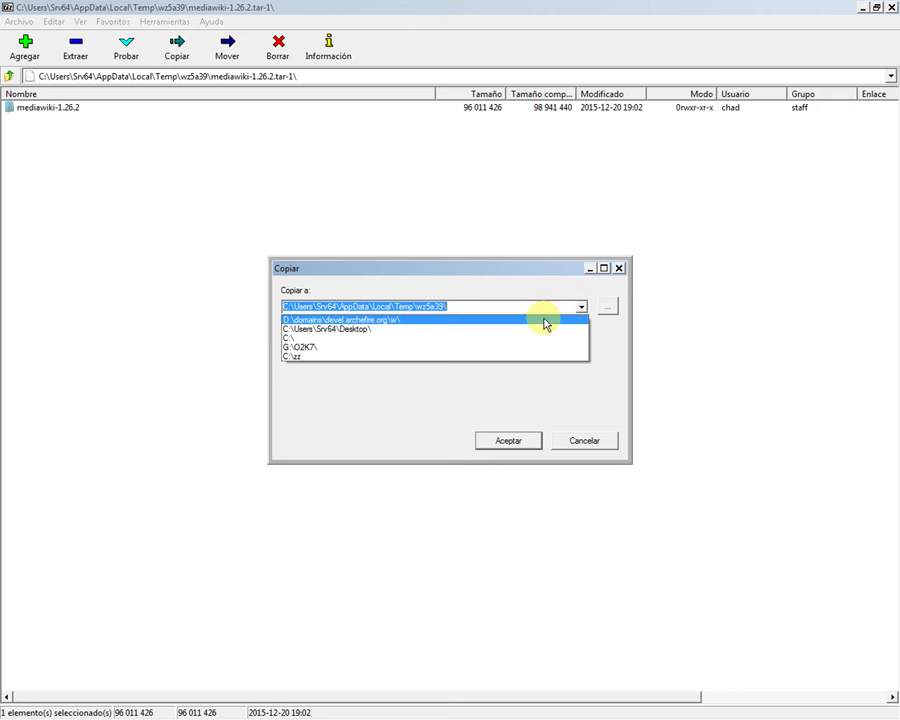
pyautogui.click(355, 320)
pyautogui.press('End')
pyautogui.press('BackSpace')
pyautogui.press('BackSpace')
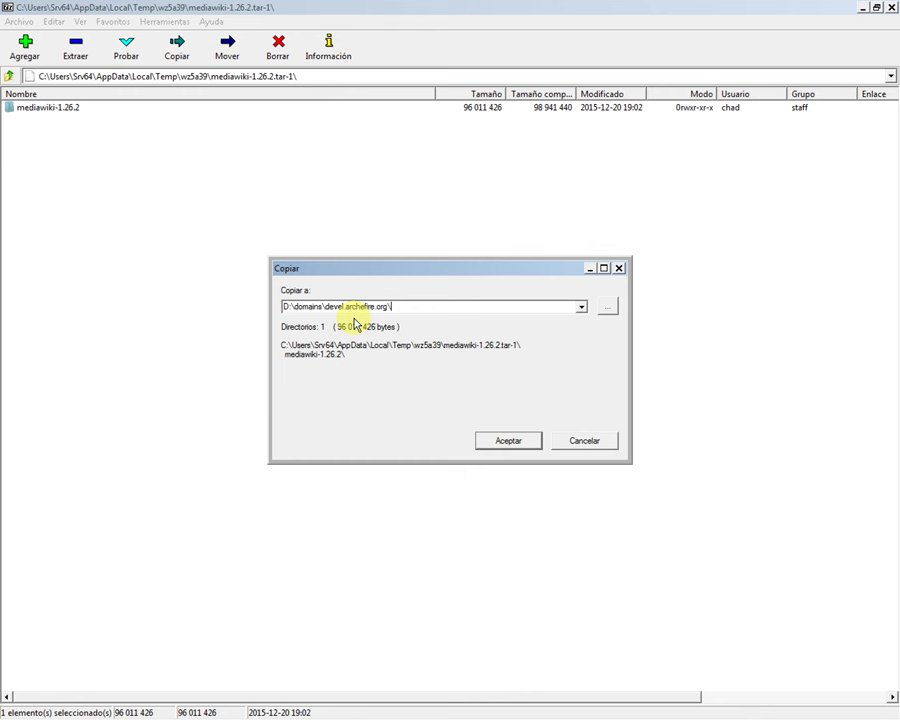
pyautogui.click(508, 441)
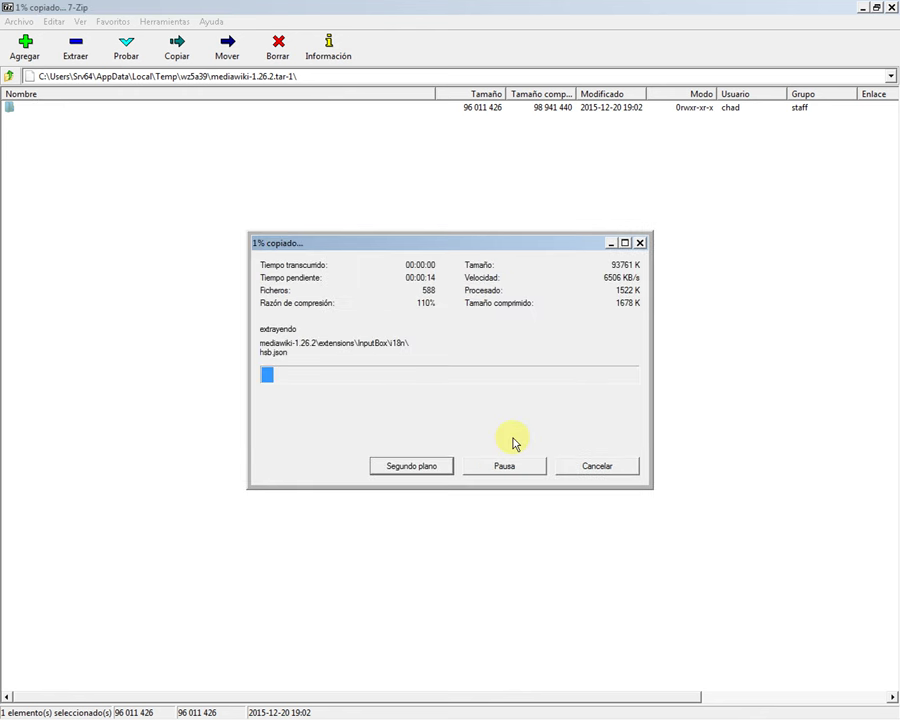
# - Open the newly extracted mediawiki-1.26.2 folder in devel.archefire.org
pyautogui.hotkey('alt', 'Tab')
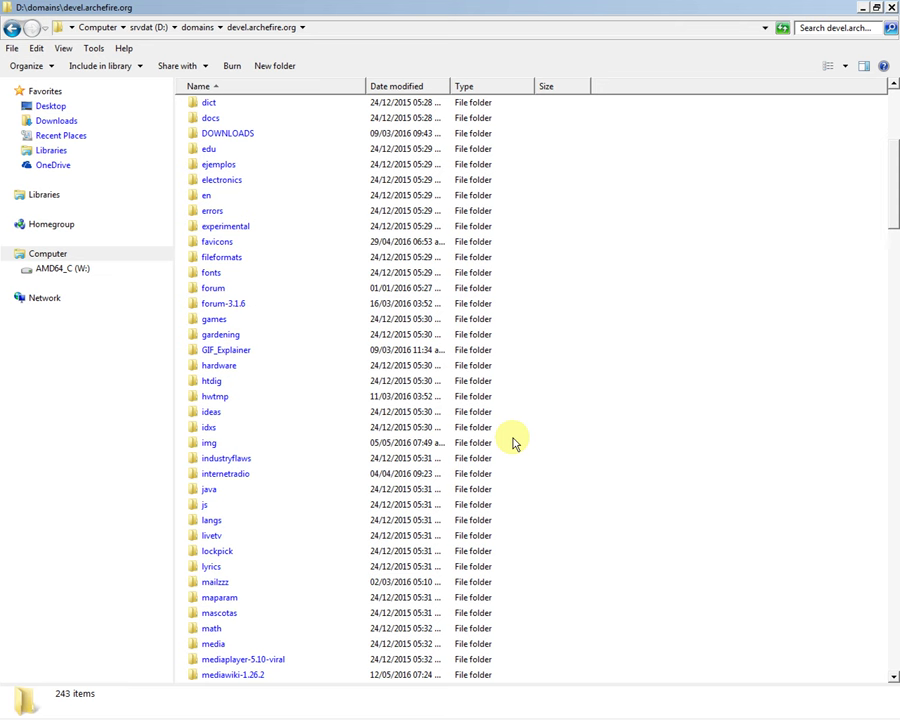
pyautogui.write('met')
pyautogui.scroll(-2, 512, 440)
pyautogui.press('Up')
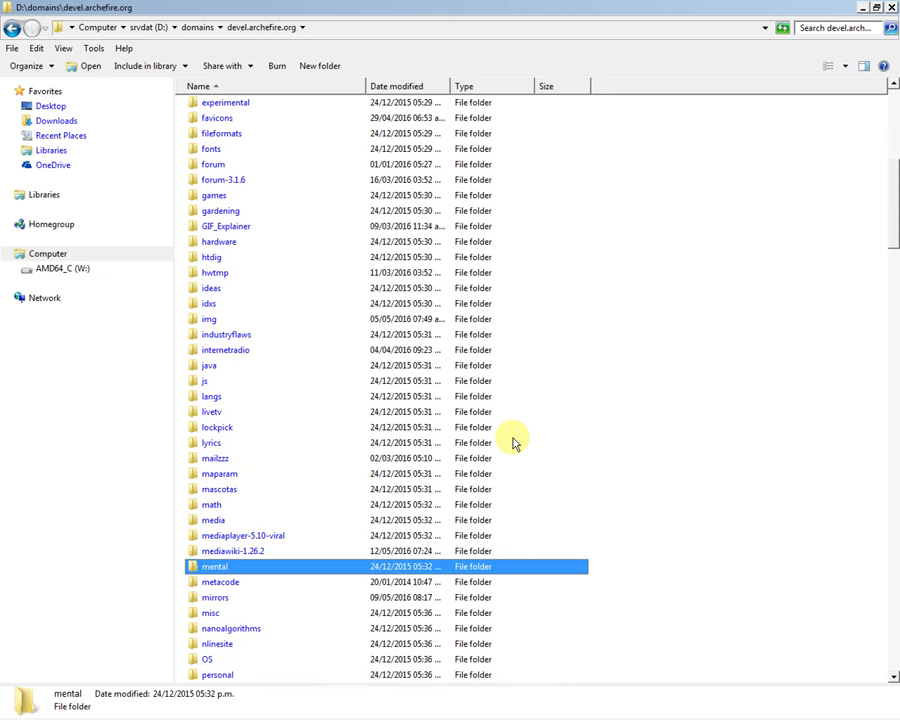
pyautogui.press('Up')
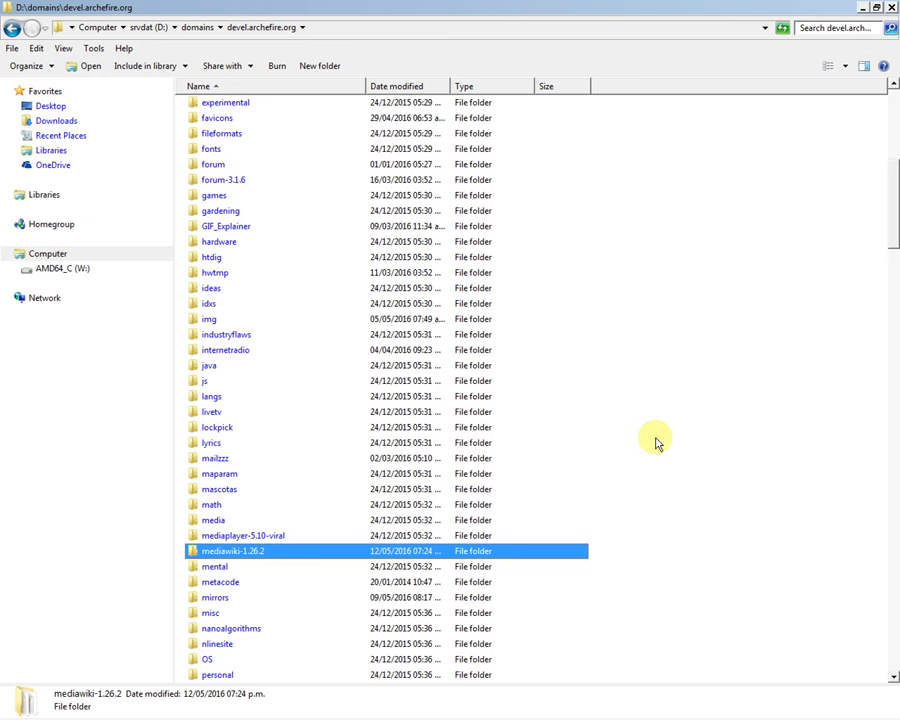
pyautogui.press('Return')
# - Check the 7-Zip extraction progress, then move on to Firefox
pyautogui.hotkey('alt', 'Tab')
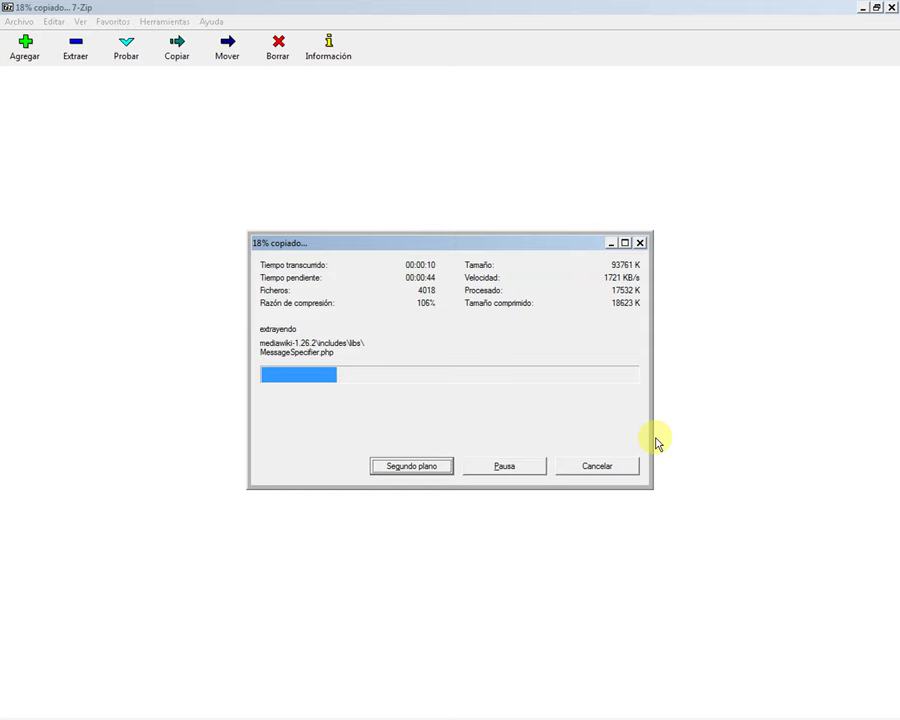
pyautogui.hotkey('alt', 'Tab')
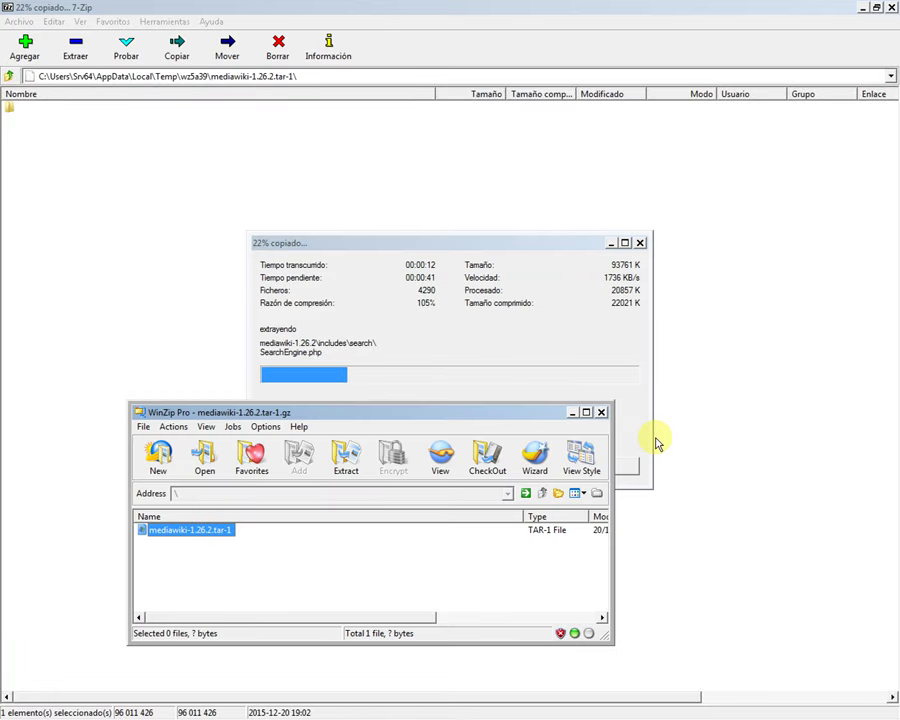
pyautogui.hotkey('alt', 'Tab')
pyautogui.hotkey('alt', 'shift', 'Tab')
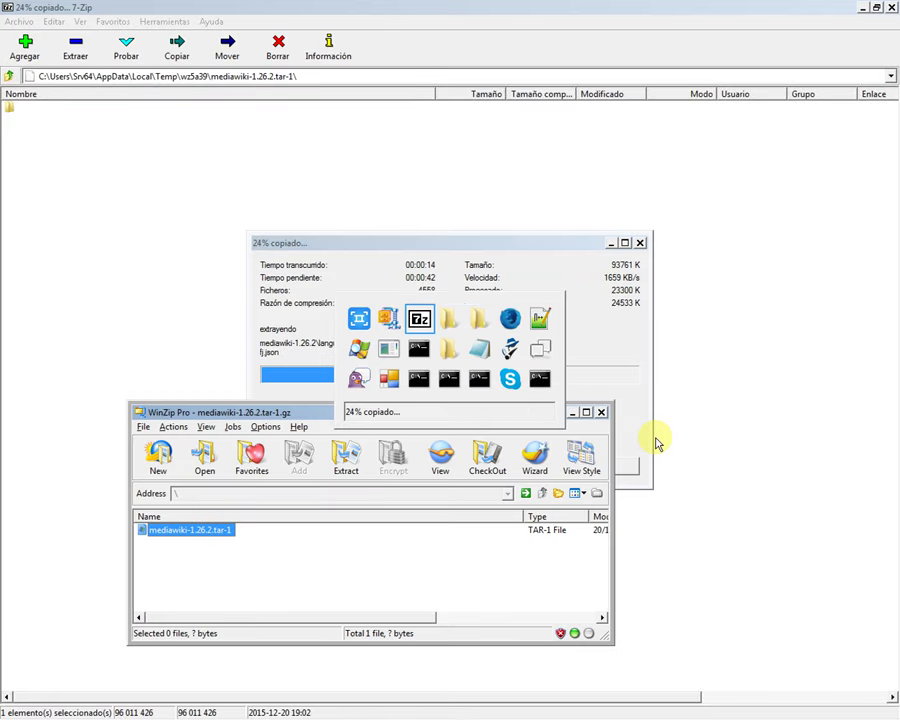
pyautogui.hotkey('alt', 'Tab')
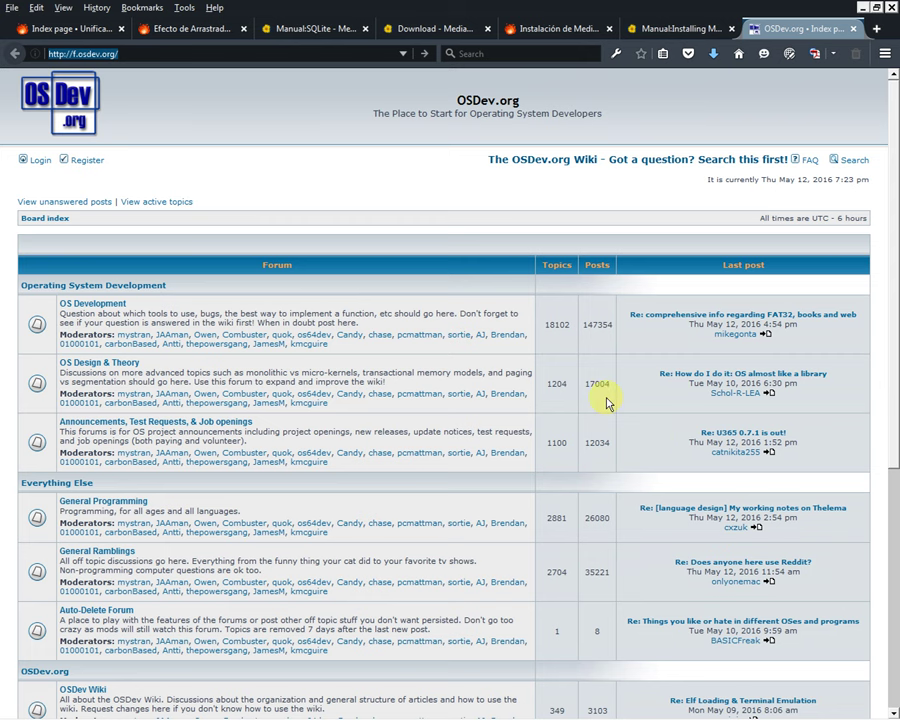
# - Close the OSDev.org tab in Firefox and switch to the wiki's SQLite data folder
pyautogui.click(352, 208)
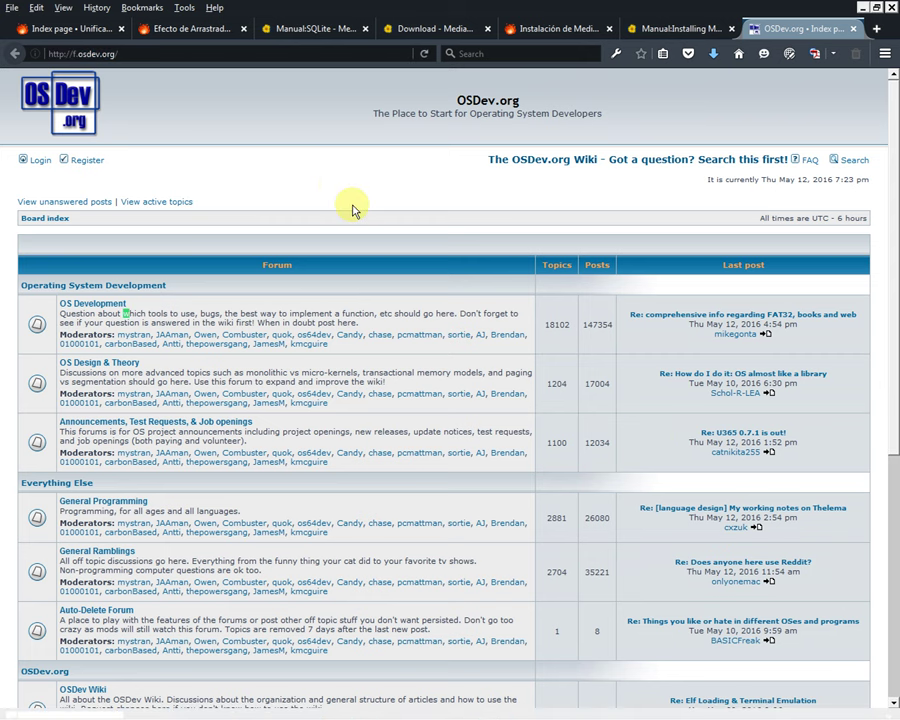
pyautogui.hotkey('ctrl', 'w')
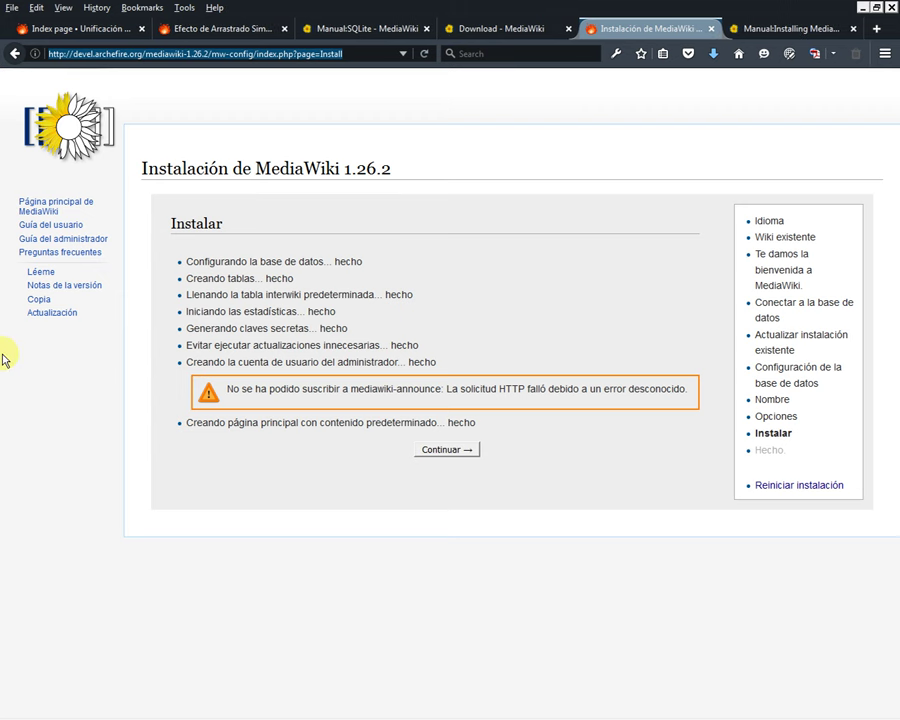
pyautogui.hotkey('alt', 'Tab')
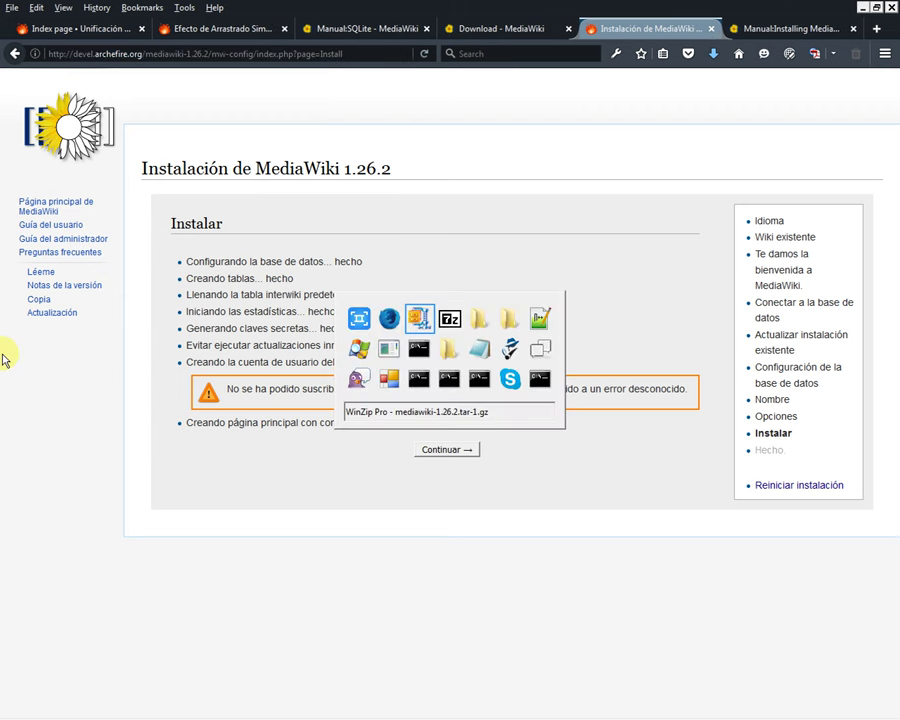
pyautogui.hotkey('alt', 'Tab')
# - Permanently delete both my_wiki.sqlite and wikicache.sqlite
pyautogui.press('End')
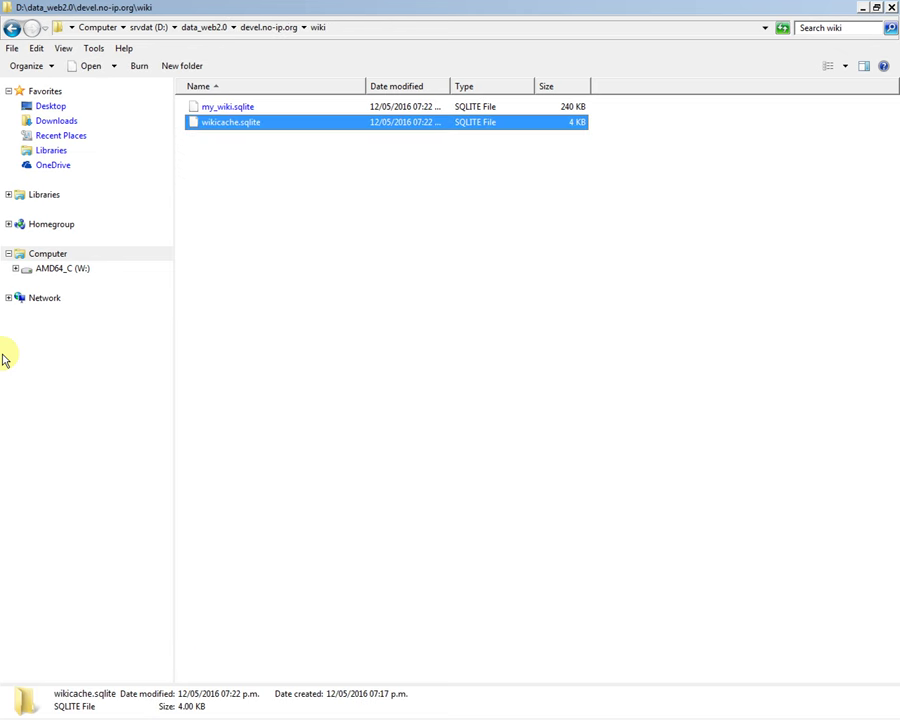
pyautogui.press('Home')
pyautogui.hotkey('ctrl', 'a')
pyautogui.hotkey('shift', 'Delete')
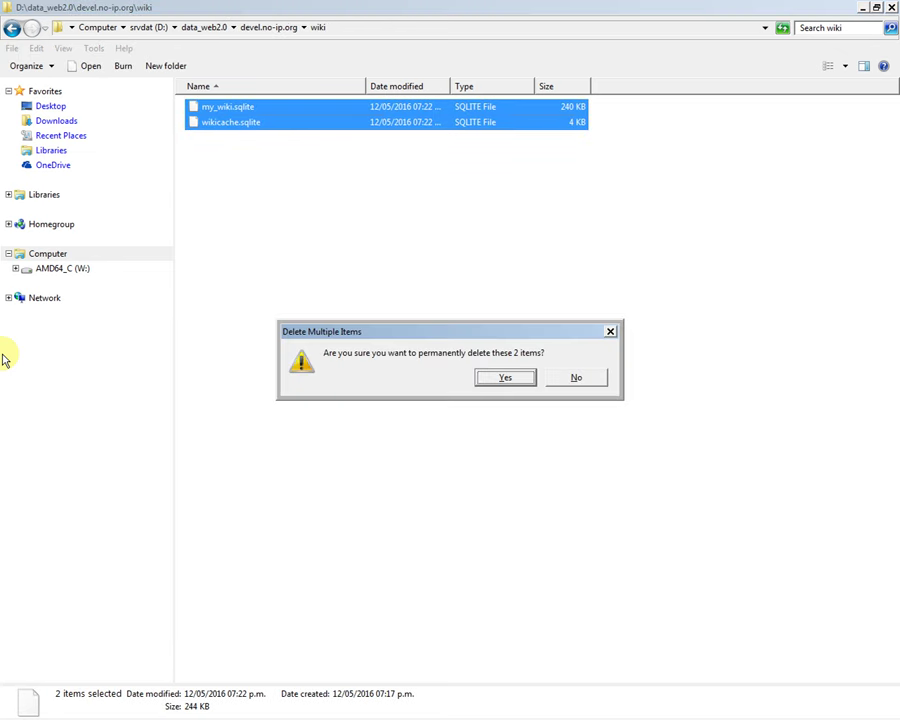
pyautogui.press('Return')
pyautogui.hotkey('alt', 'Tab')
pyautogui.hotkey('alt', 'Tab')
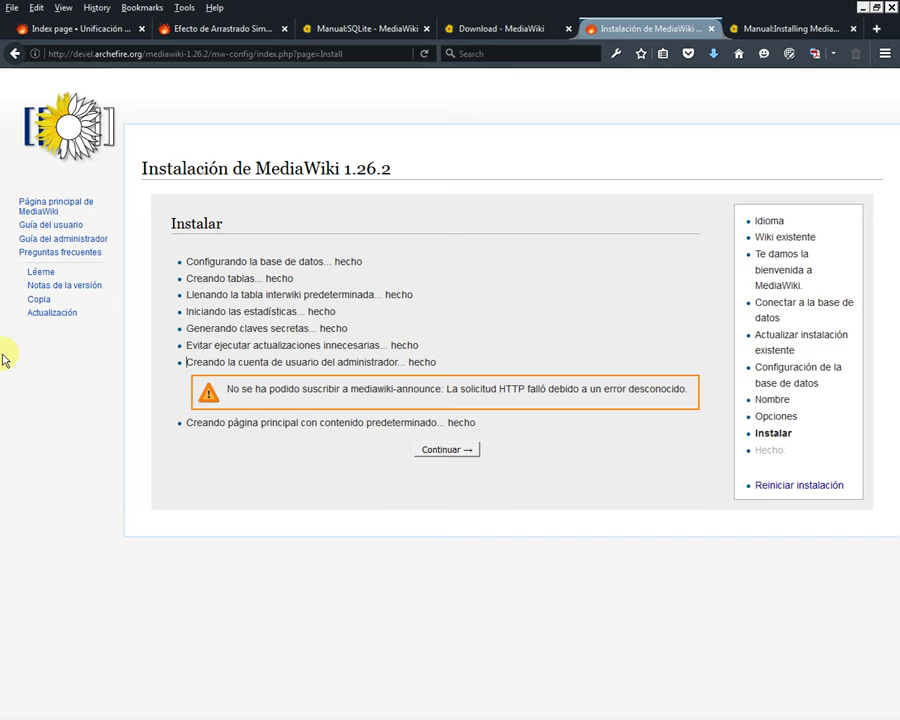
pyautogui.hotkey('alt', 'Tab')
pyautogui.hotkey('alt', 'Tab')
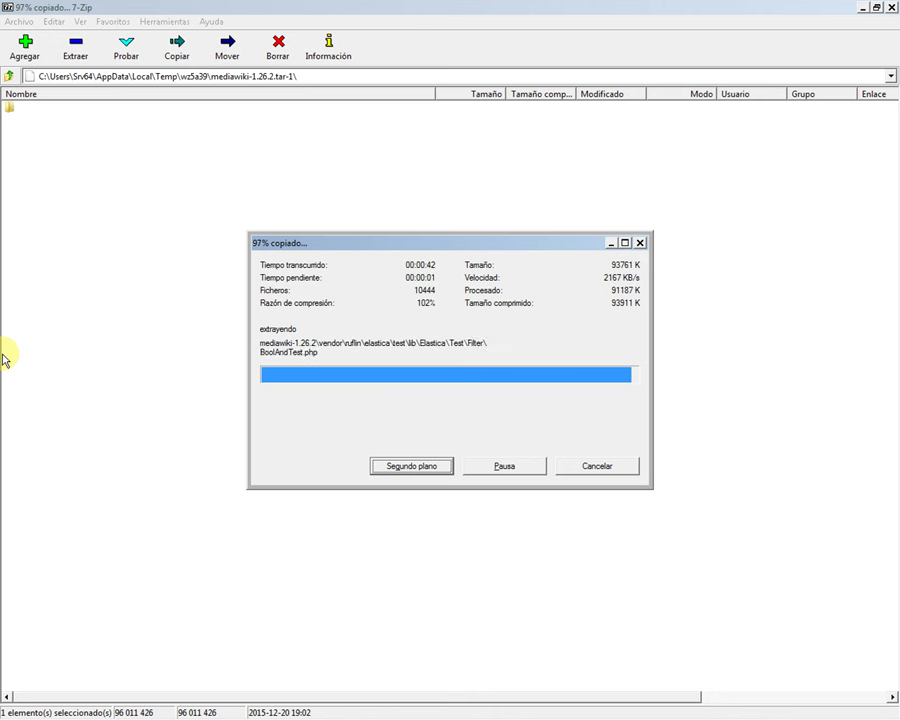
pyautogui.hotkey('alt', 'Tab')
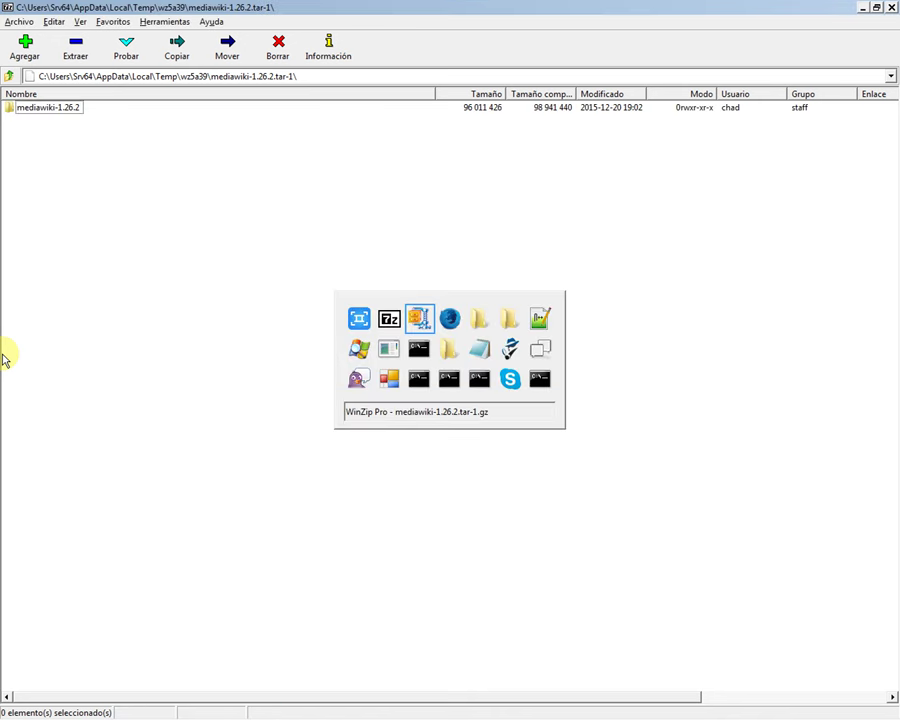
pyautogui.hotkey('ctrl', 't')
pyautogui.write('http://devel.archefire.org/mediawiki-1.26.2/')
pyautogui.press('Return')
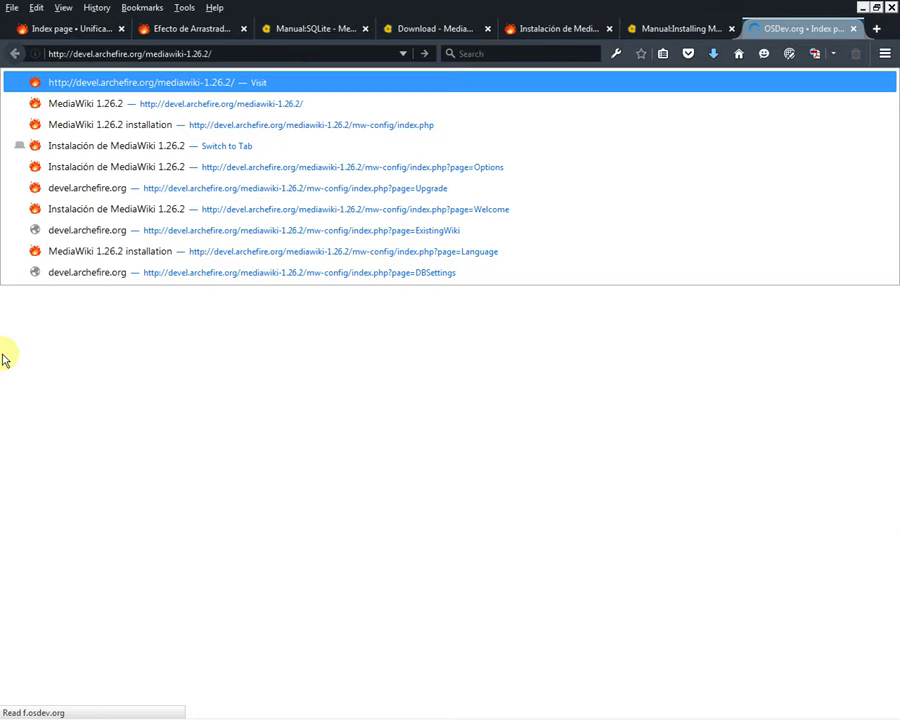
pyautogui.press('Return')
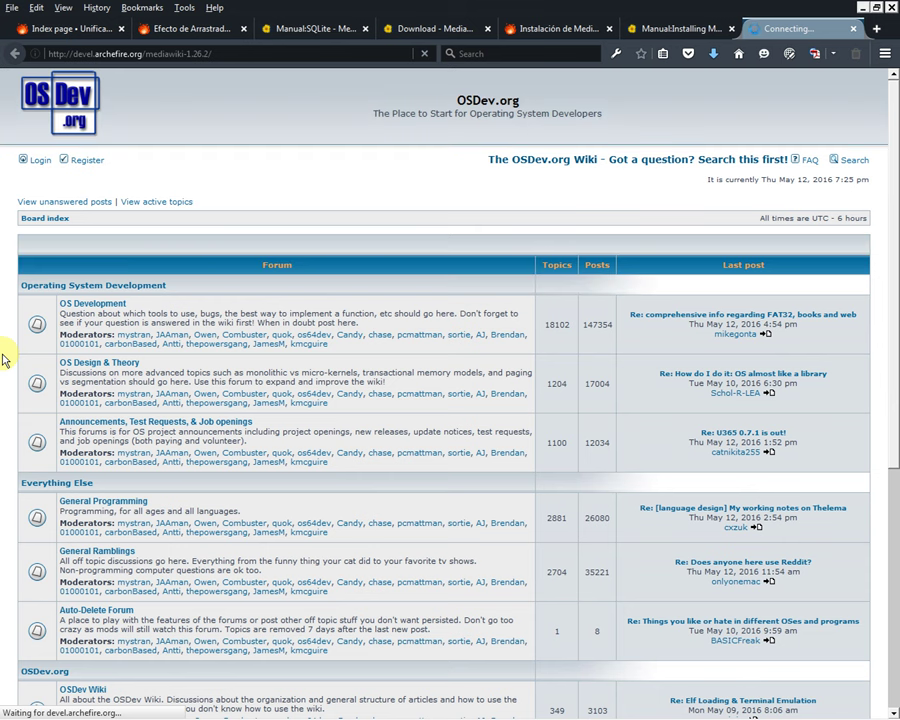
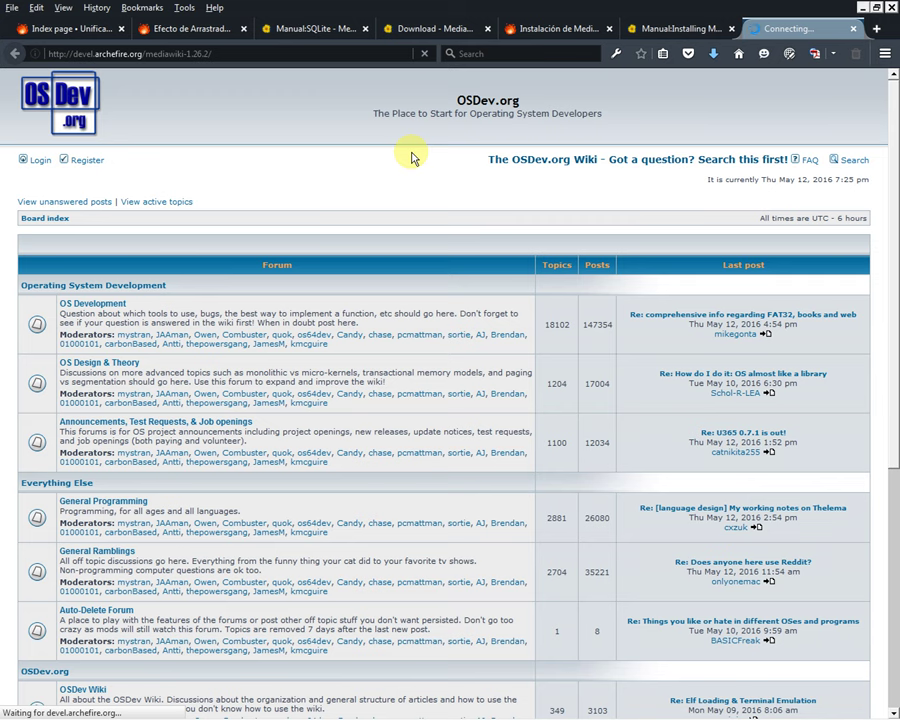
# - Cycle through WinZip, Process Explorer and the wiki folder while the mediawiki-1.26.2 page loads
pyautogui.hotkey('alt', 'Tab')
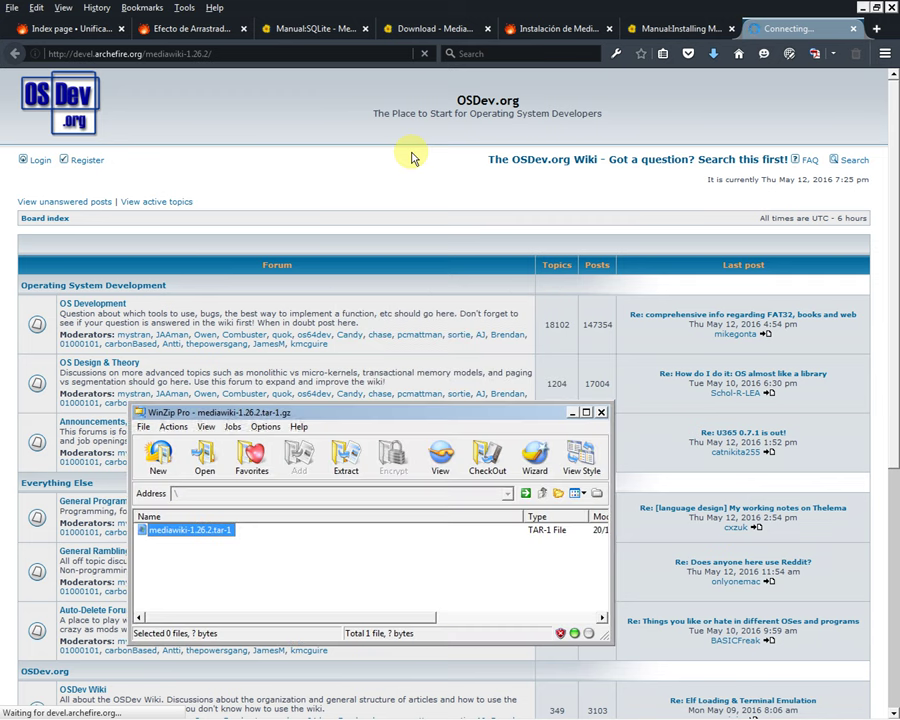
pyautogui.hotkey('alt', 'Tab')
pyautogui.hotkey('alt', 'Tab')
pyautogui.hotkey('alt', 'Tab')
pyautogui.hotkey('alt', 'Tab')
pyautogui.hotkey('alt', 'Tab')
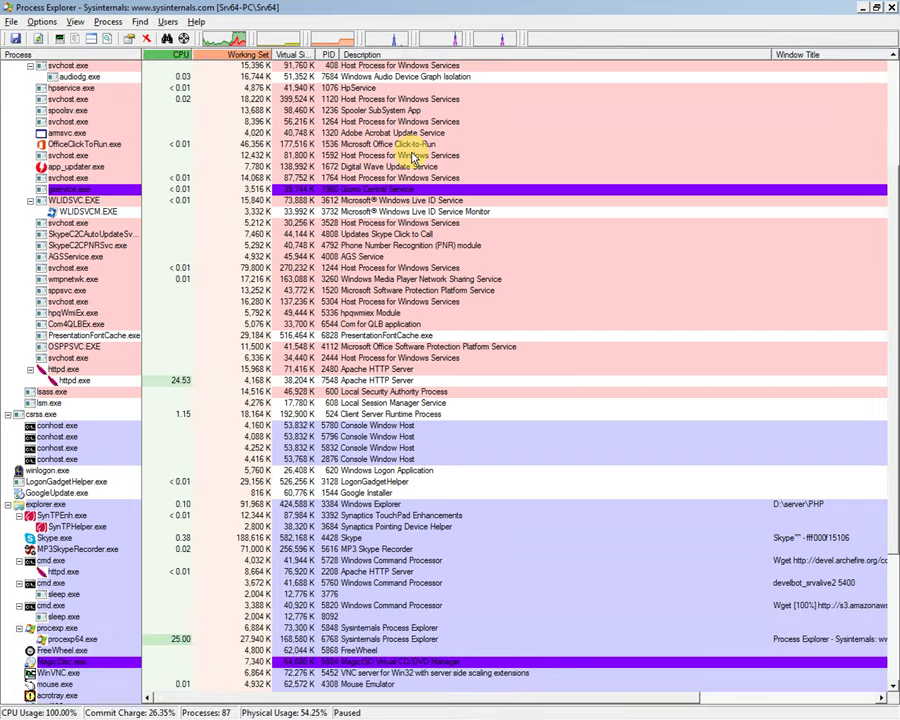
pyautogui.hotkey('alt', 'Tab')
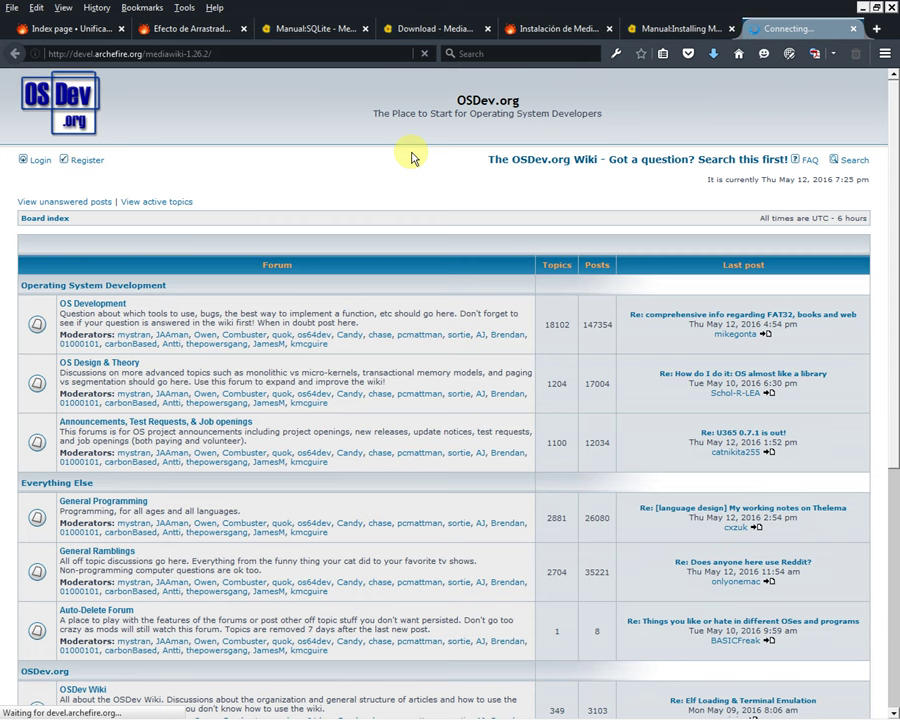
pyautogui.hotkey('alt', 'Tab')
pyautogui.hotkey('alt', 'Tab')
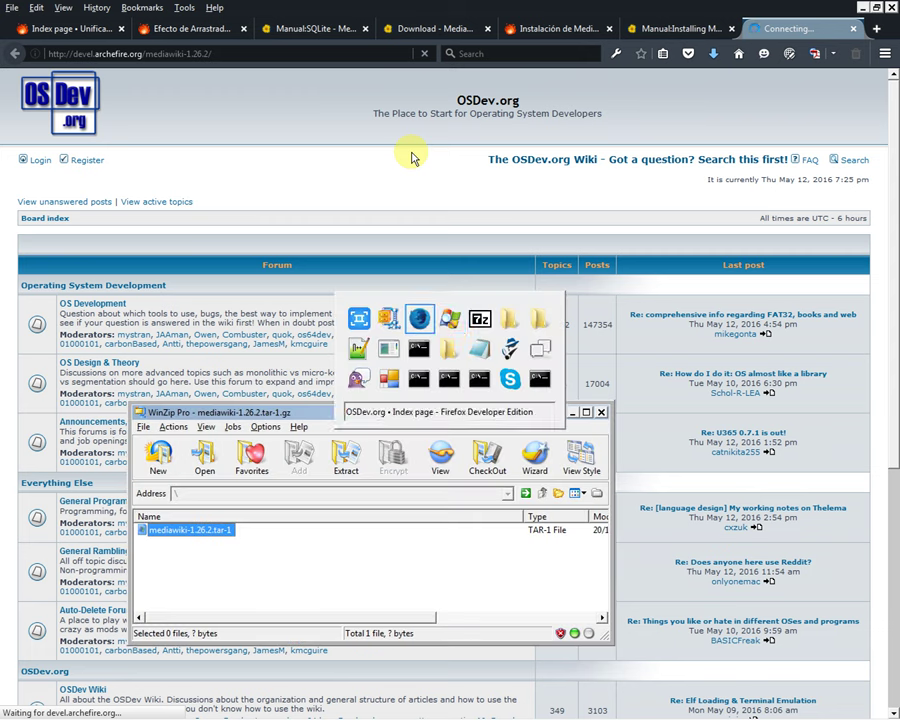
pyautogui.hotkey('alt', 'Tab')
pyautogui.hotkey('alt', 'Tab')
pyautogui.hotkey('alt', 'Tab')
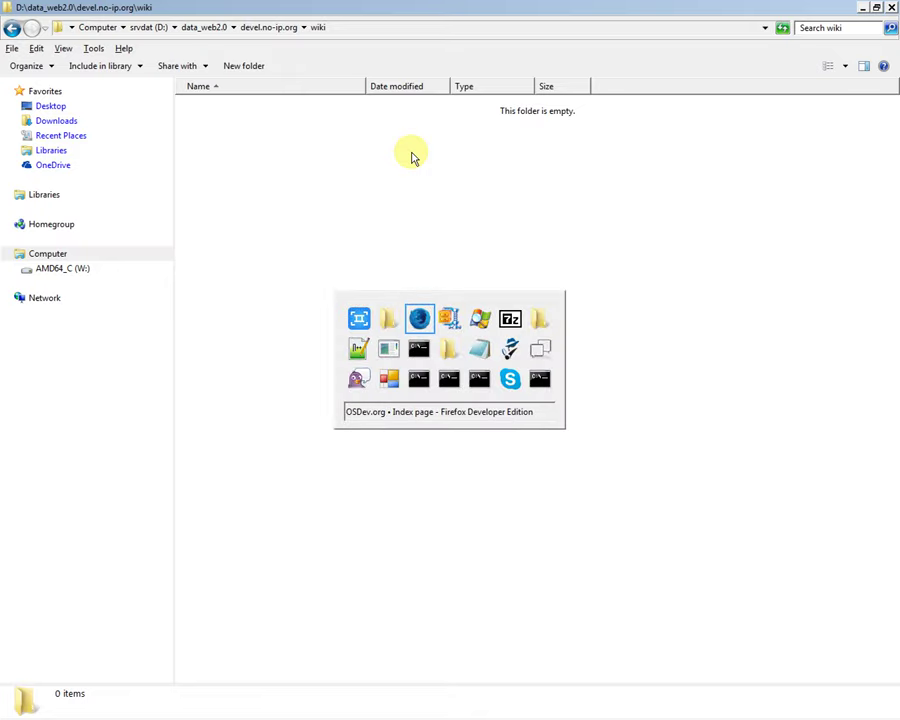
pyautogui.hotkey('alt', 'Tab')
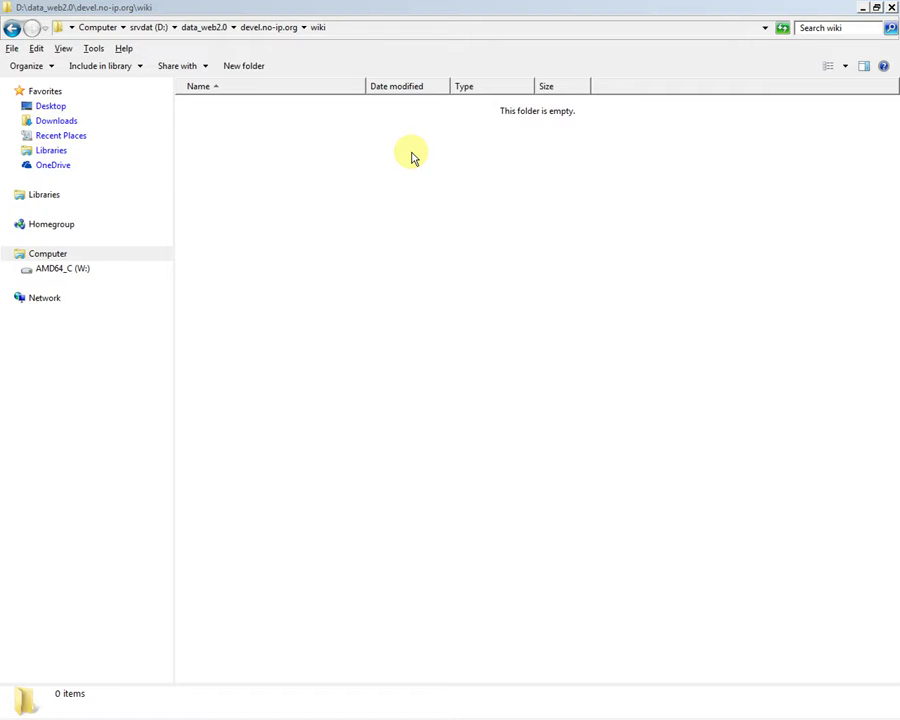
pyautogui.hotkey('alt', 'Tab')
pyautogui.hotkey('alt', 'Tab')
pyautogui.hotkey('alt', 'Tab')
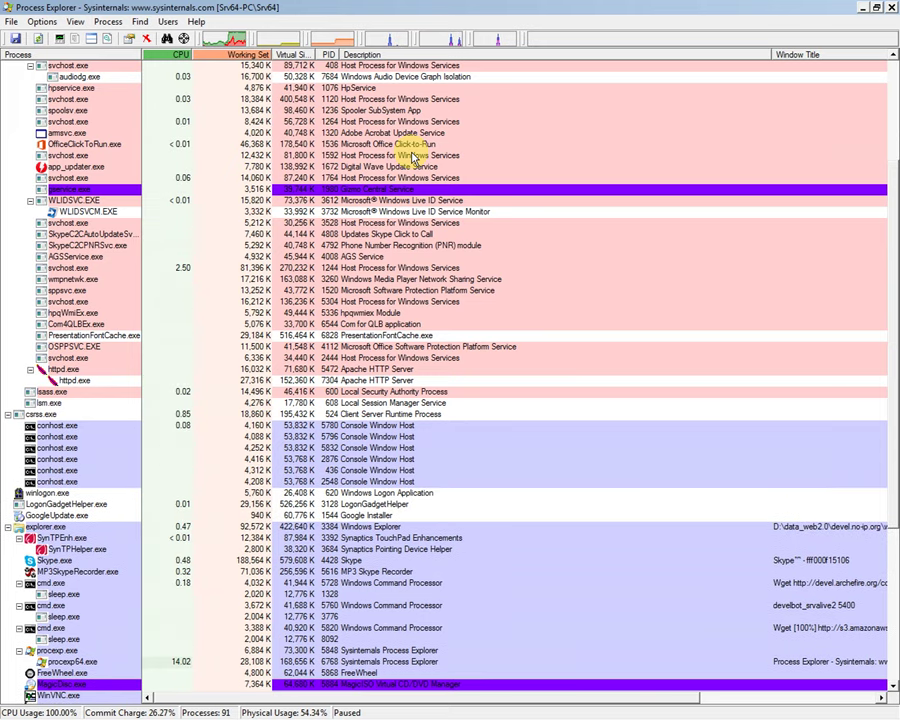
pyautogui.hotkey('alt', 'Tab')
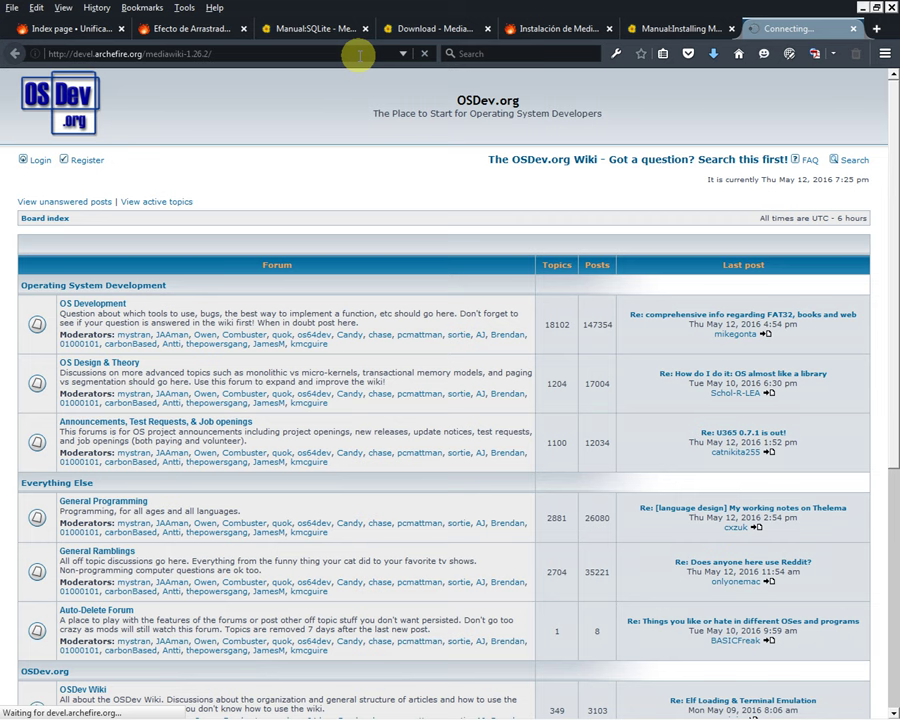
pyautogui.hotkey('alt', 'Tab')
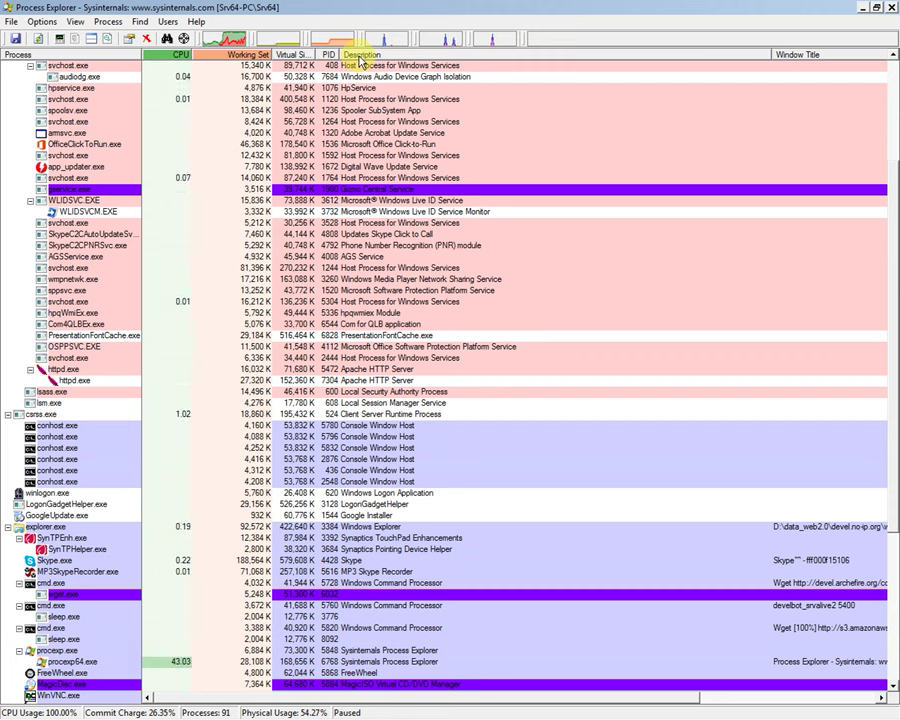
pyautogui.hotkey('alt', 'Tab')
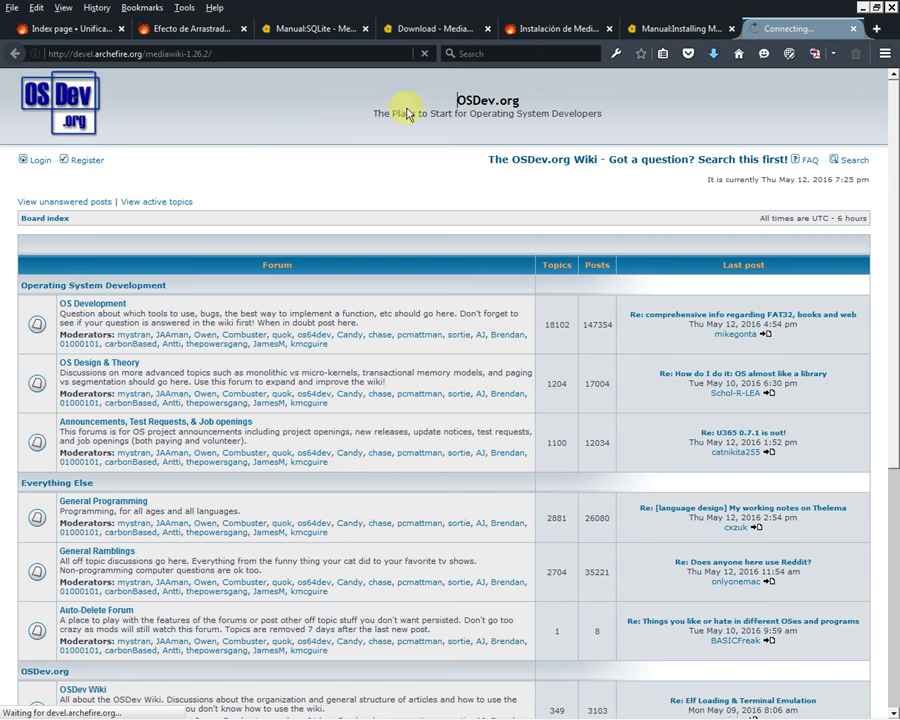
pyautogui.moveTo(424, 100); pyautogui.dragTo(877, 243)
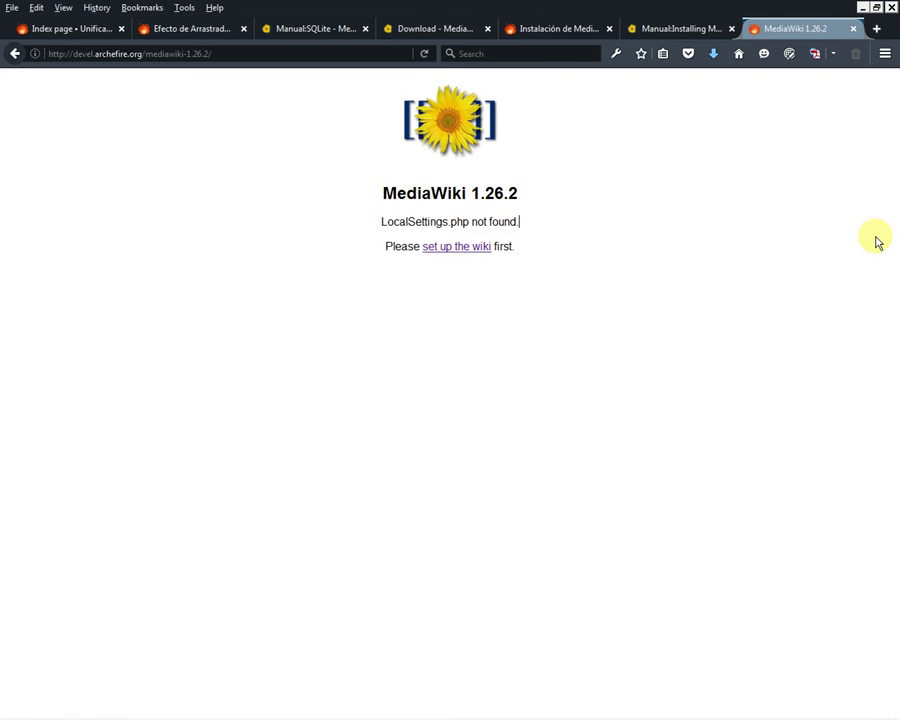
# - Run the wiki setup to its Hecho page, cancel the LocalSettings.php download, and check the folder windows
pyautogui.click(443, 250)
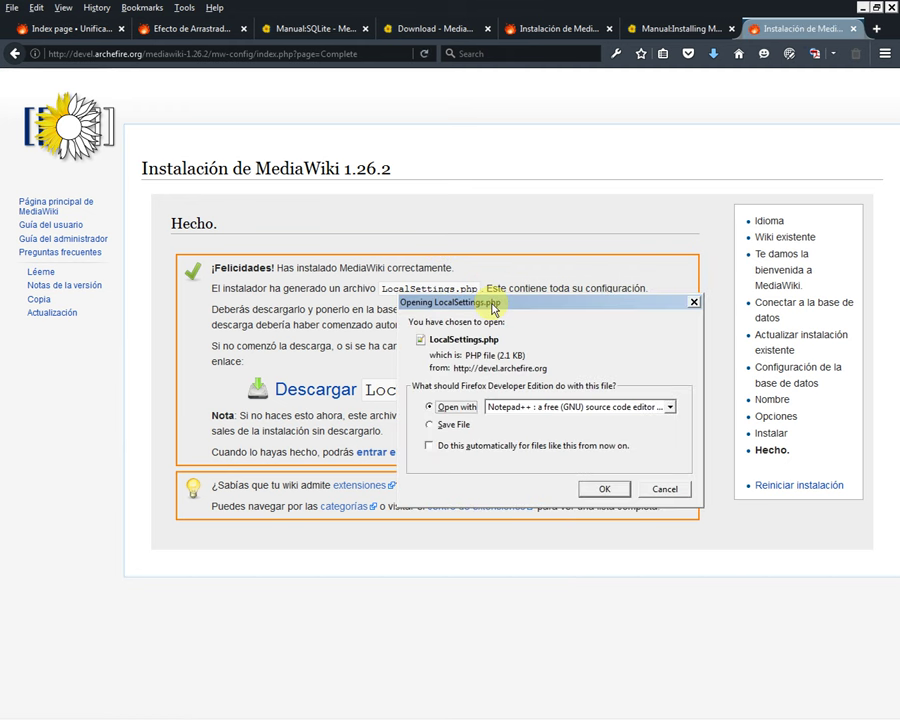
pyautogui.click(685, 489)
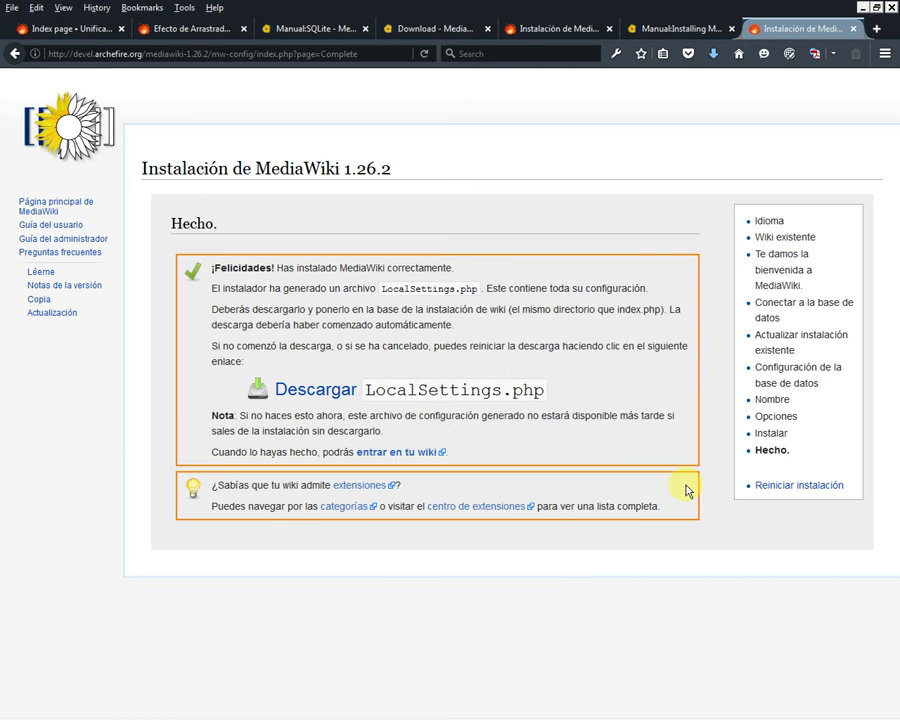
pyautogui.hotkey('alt', 'Tab')
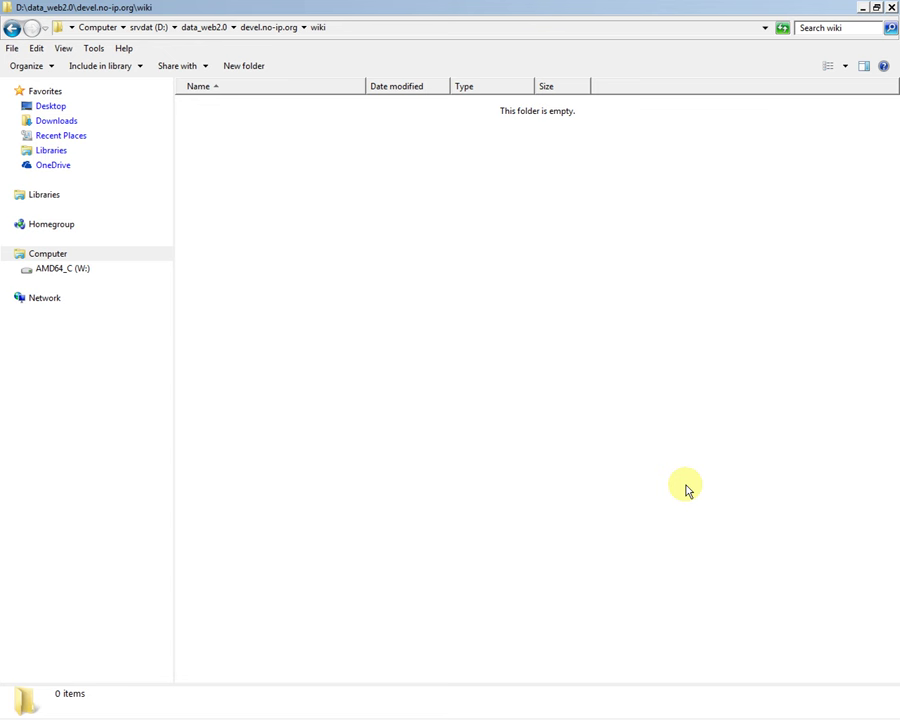
pyautogui.hotkey('alt', 'Tab')
pyautogui.press('Tab')
pyautogui.press('Tab')
pyautogui.press('Tab')
pyautogui.press('Tab')
pyautogui.press('Tab')
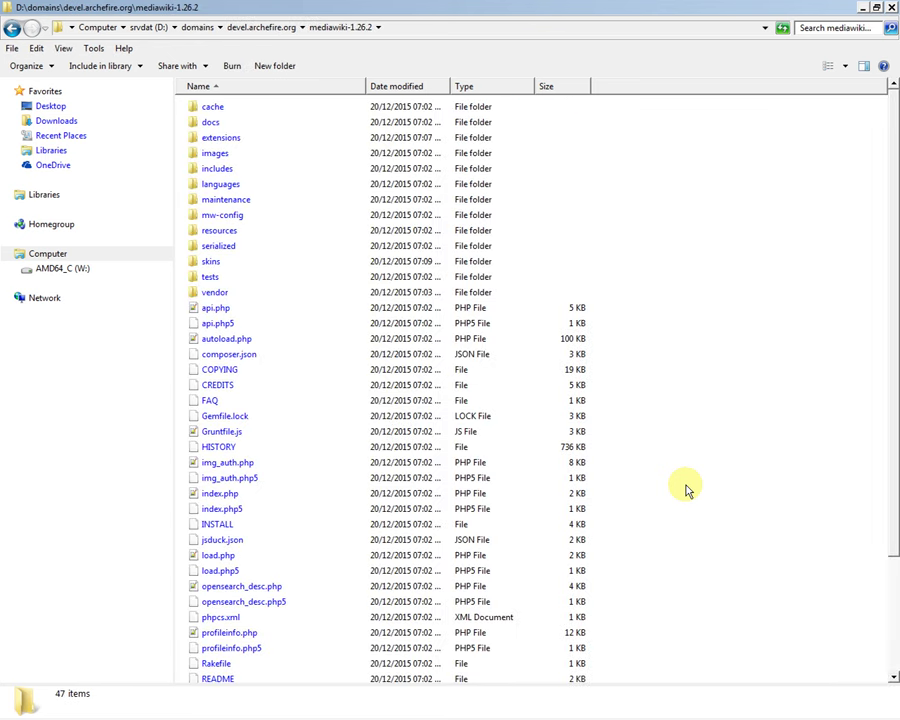
pyautogui.hotkey('alt', 'Tab')
pyautogui.hotkey('alt', 'Tab')
pyautogui.write('d')
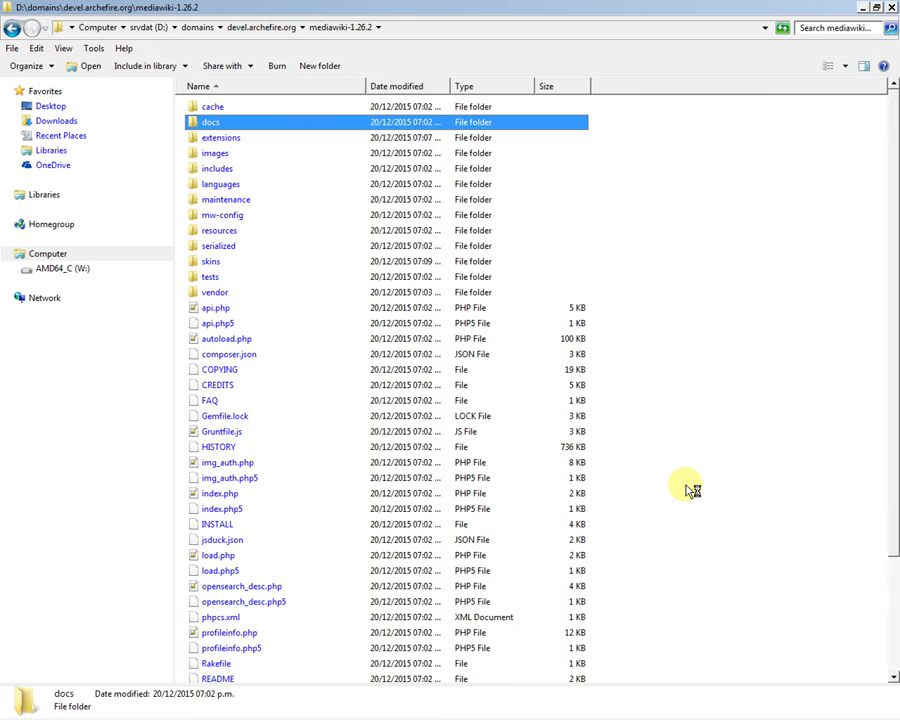
pyautogui.write('lo')
pyautogui.hotkey('alt', 'Tab')
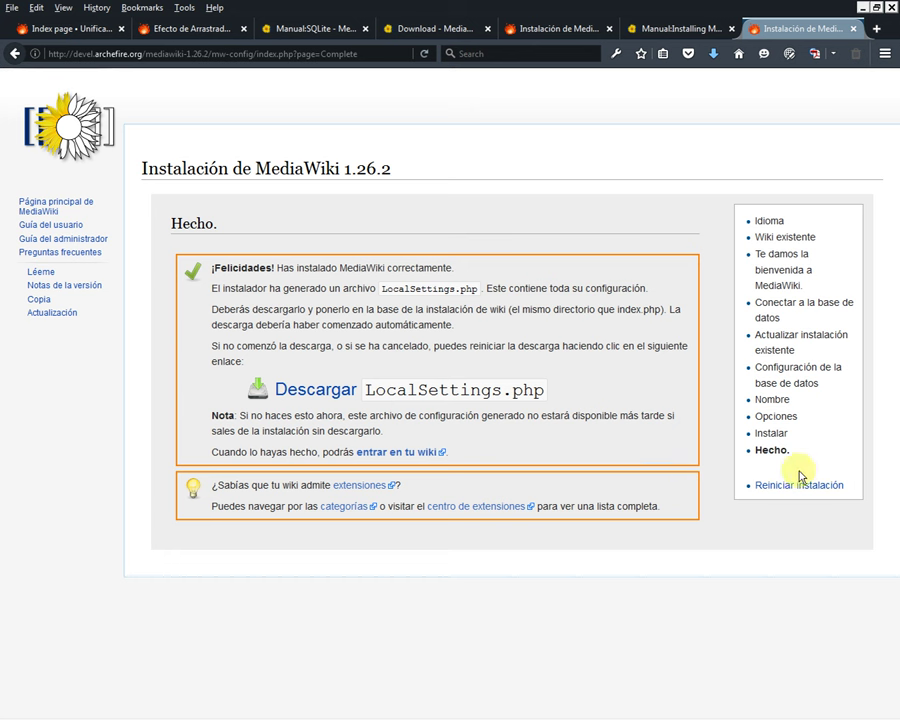
# - Restart the installation and choose es - español as both interface and wiki language
pyautogui.click(799, 486)
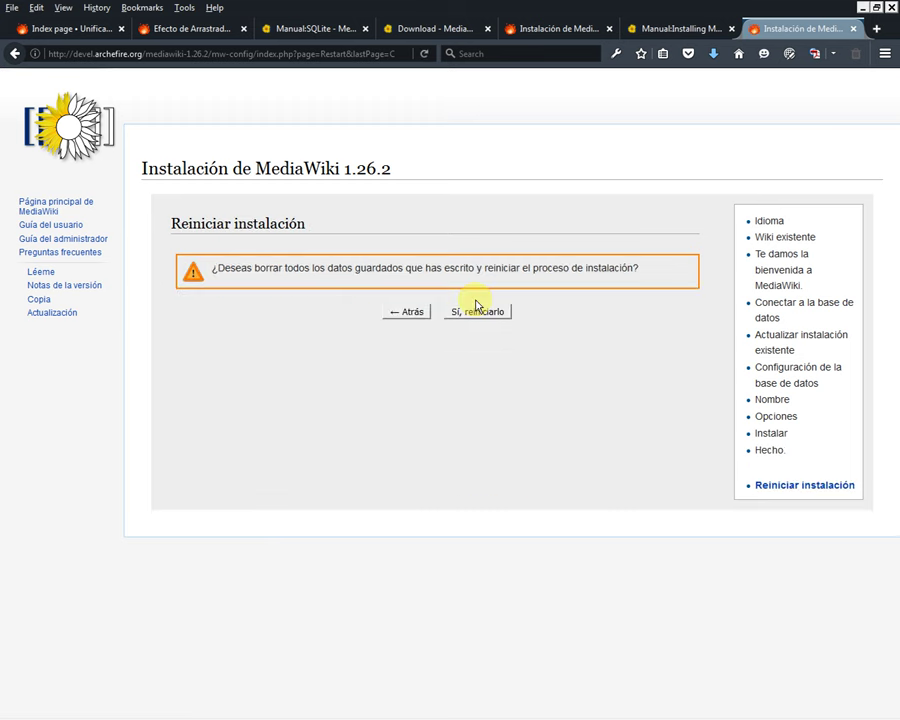
pyautogui.click(475, 314)
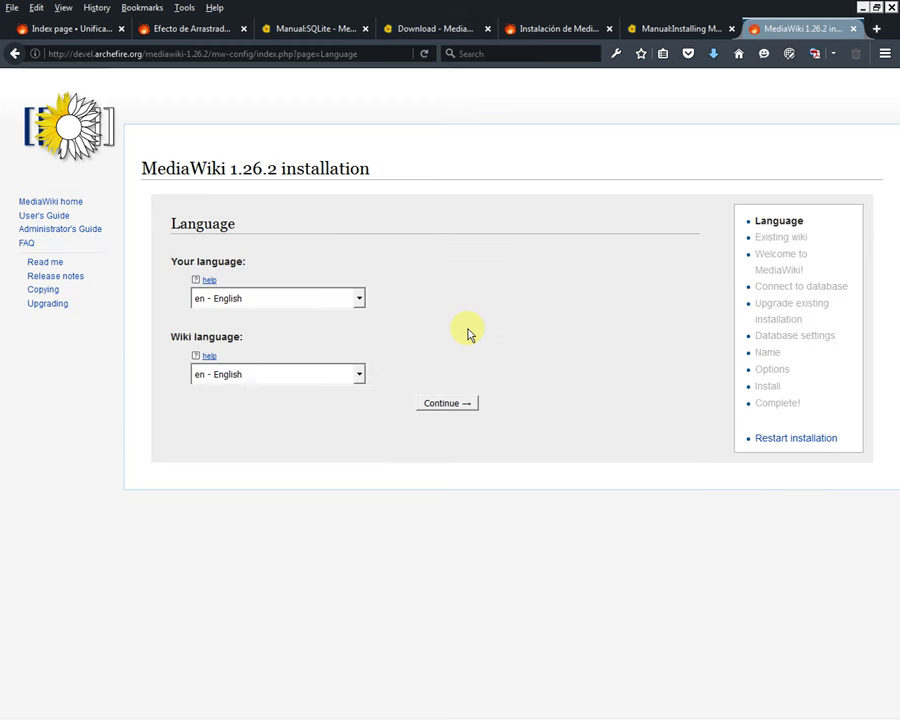
pyautogui.click(307, 296)
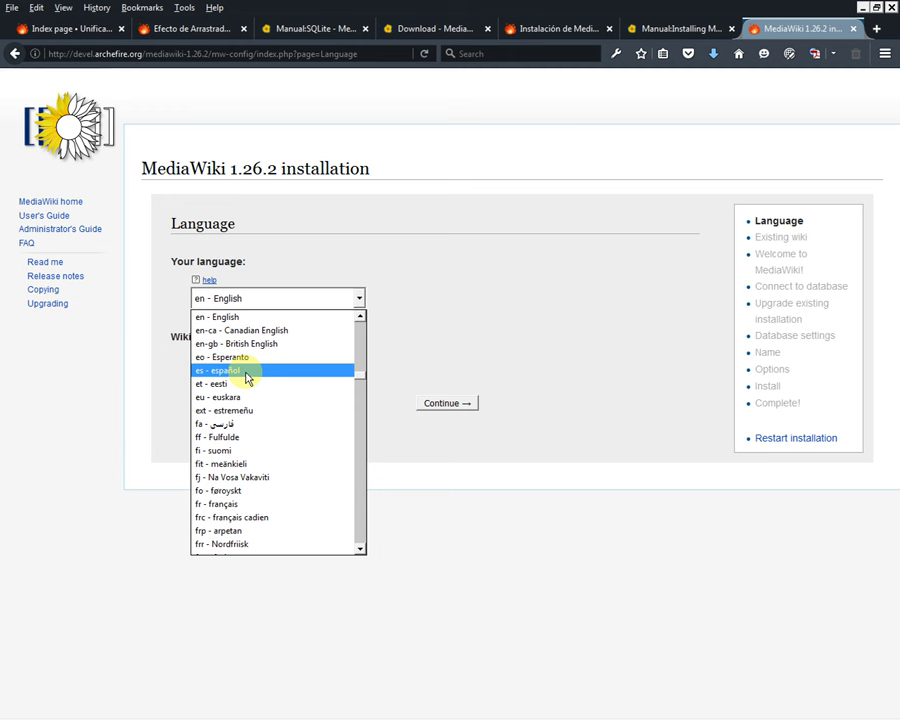
pyautogui.click(246, 374)
pyautogui.click(247, 376)
pyautogui.click(232, 444)
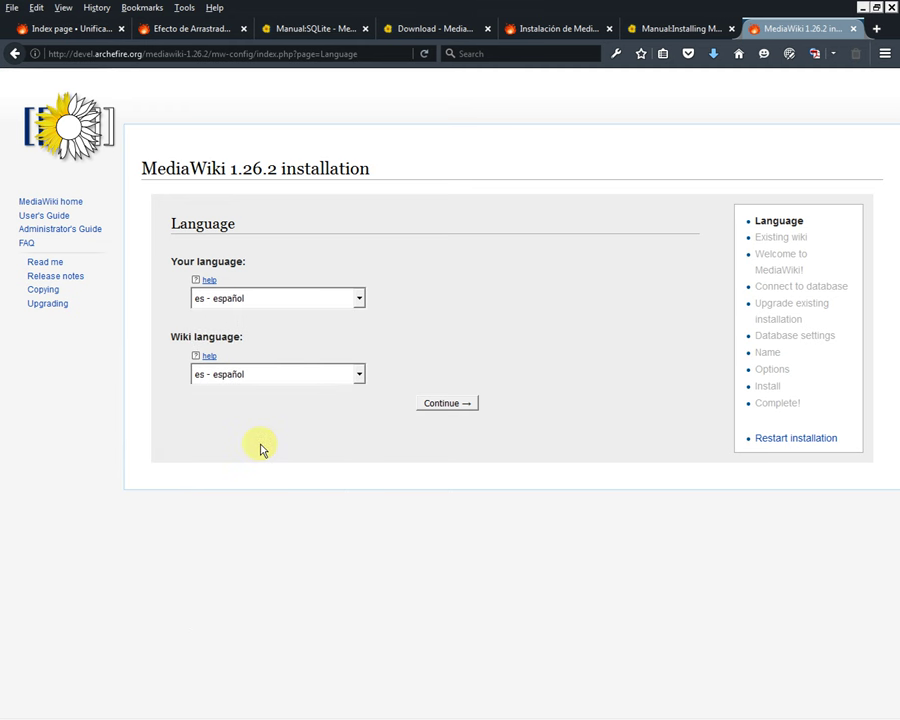
pyautogui.click(455, 404)
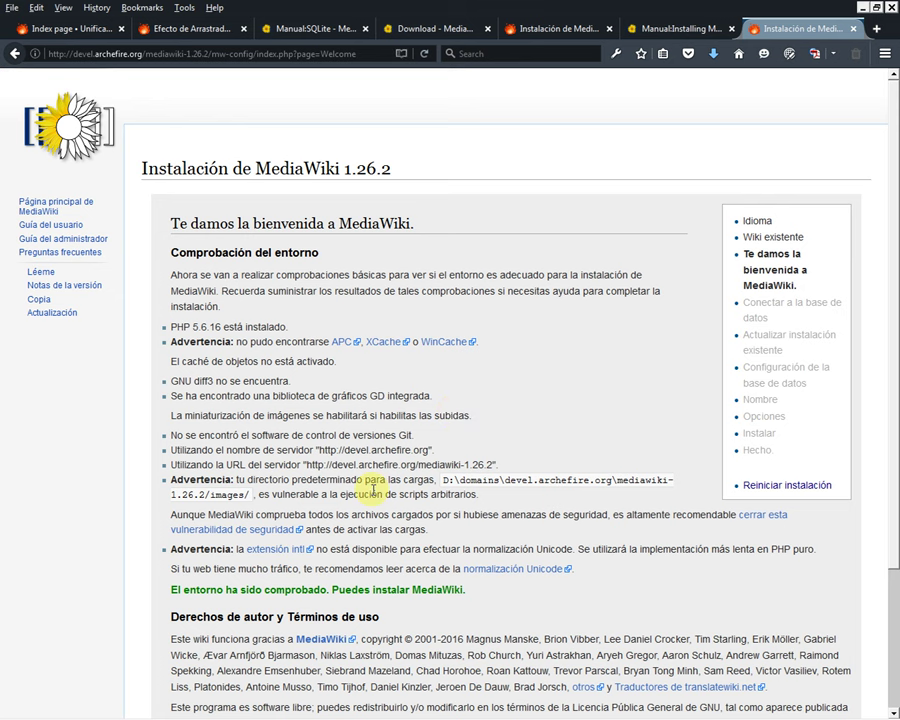
# - Continue past the welcome and environment check page
pyautogui.scroll(-3, 373, 490)
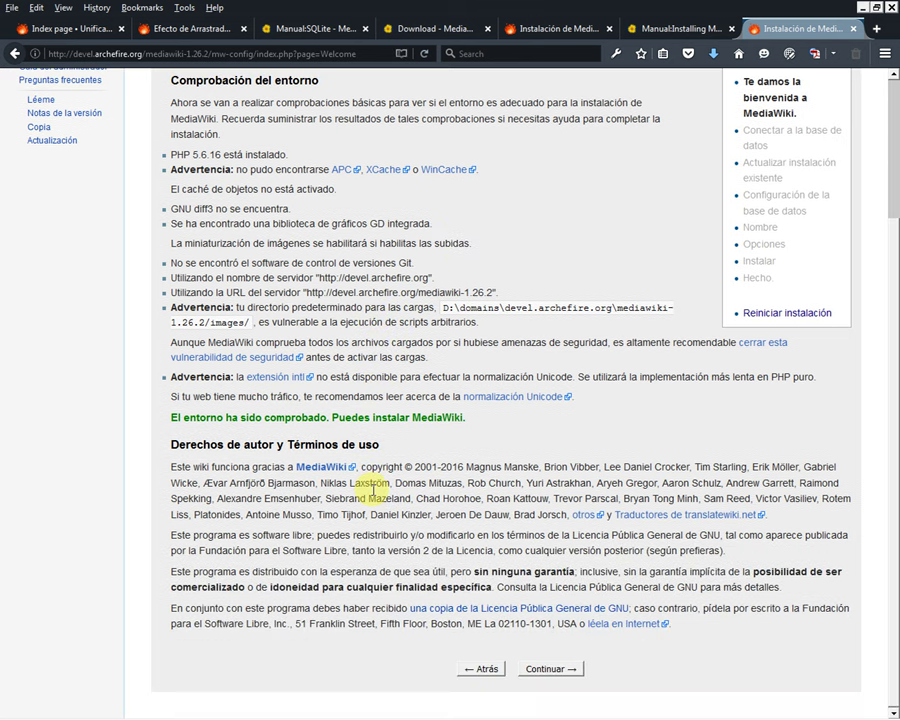
pyautogui.click(553, 671)
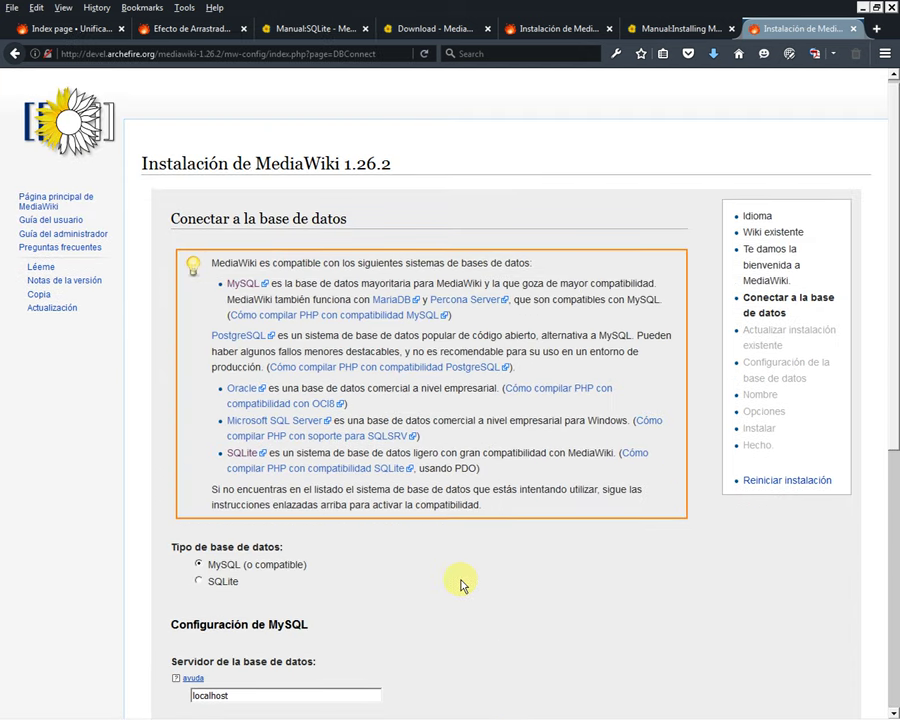
pyautogui.scroll(-2, 400, 560)
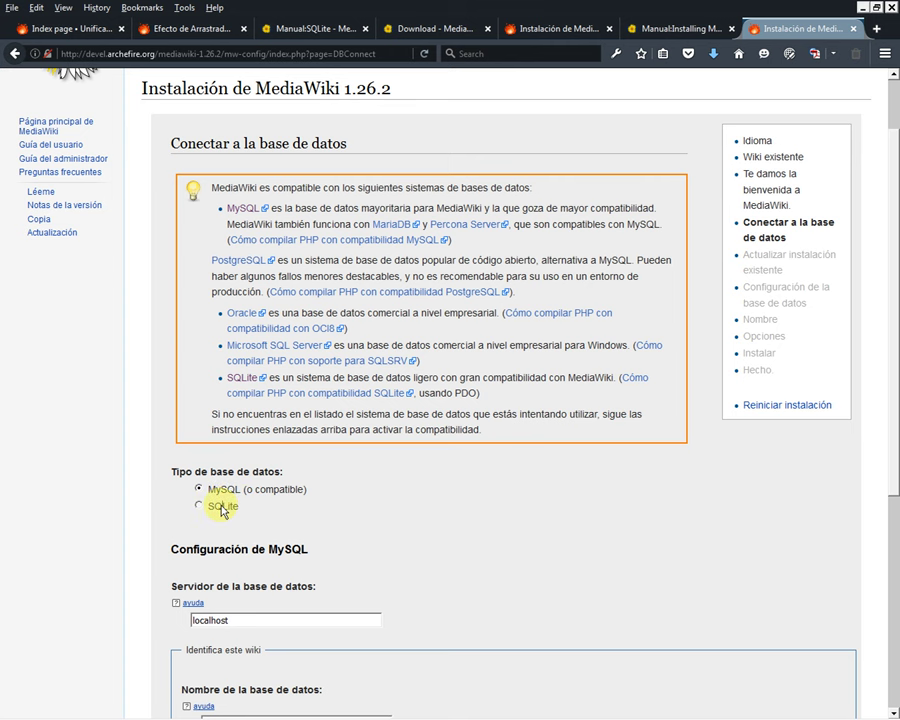
# - Choose SQLite, paste D:\data_web2.0\devel.no-ip.org\wiki as the data directory, and submit
pyautogui.click(222, 508)
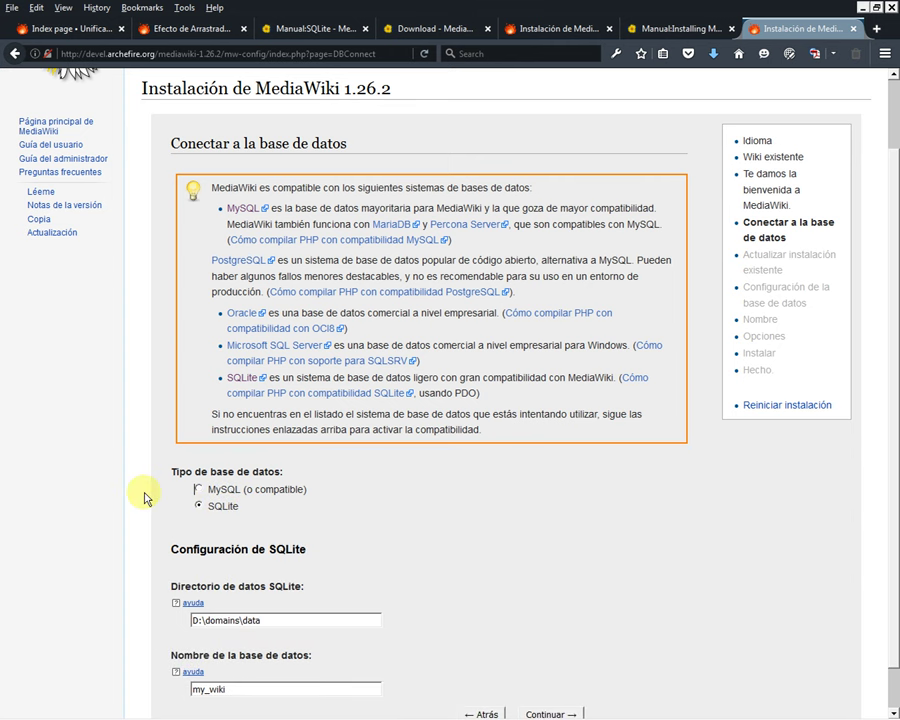
pyautogui.scroll(-1, 143, 497)
pyautogui.hotkey('ctrl', 'f')
pyautogui.write('r')
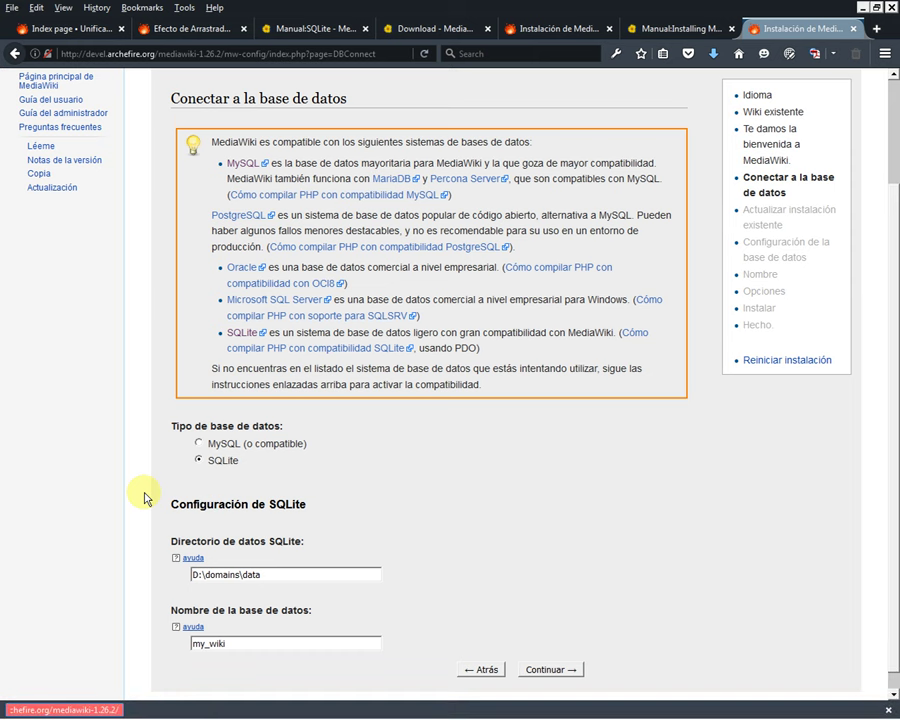
pyautogui.press('Escape')
pyautogui.hotkey('alt', 'Tab')
pyautogui.hotkey('alt', 'Tab')
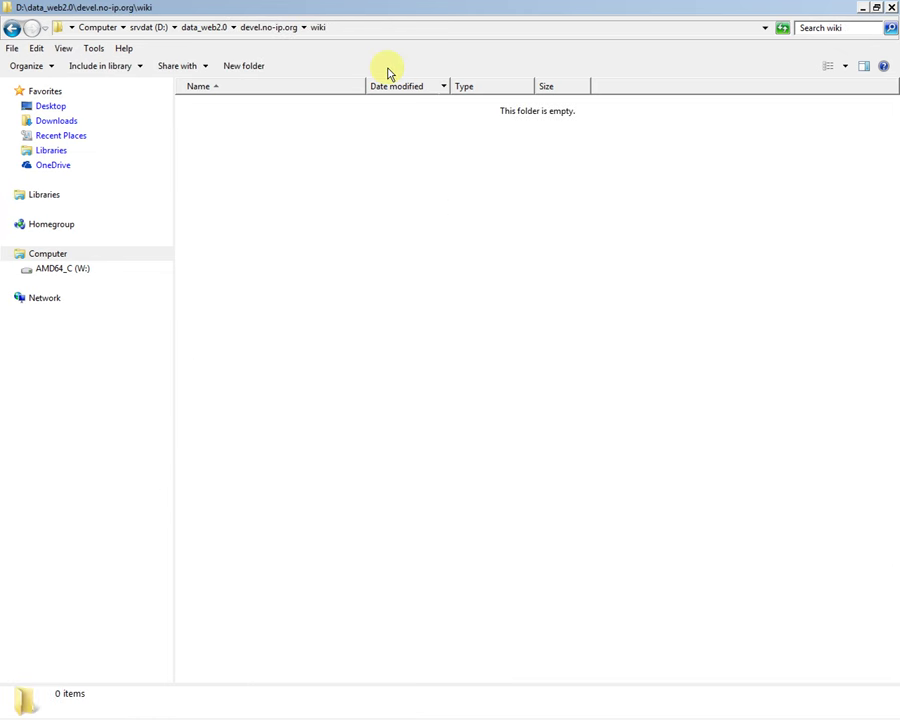
pyautogui.click(389, 29)
pyautogui.hotkey('ctrl', 'c')
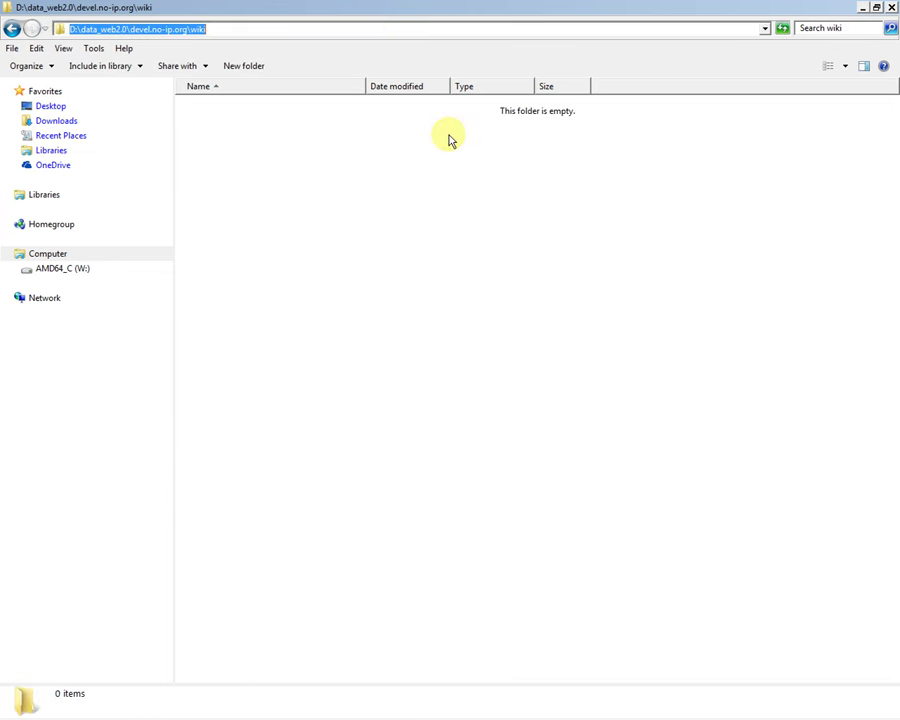
pyautogui.hotkey('alt', 'Tab')
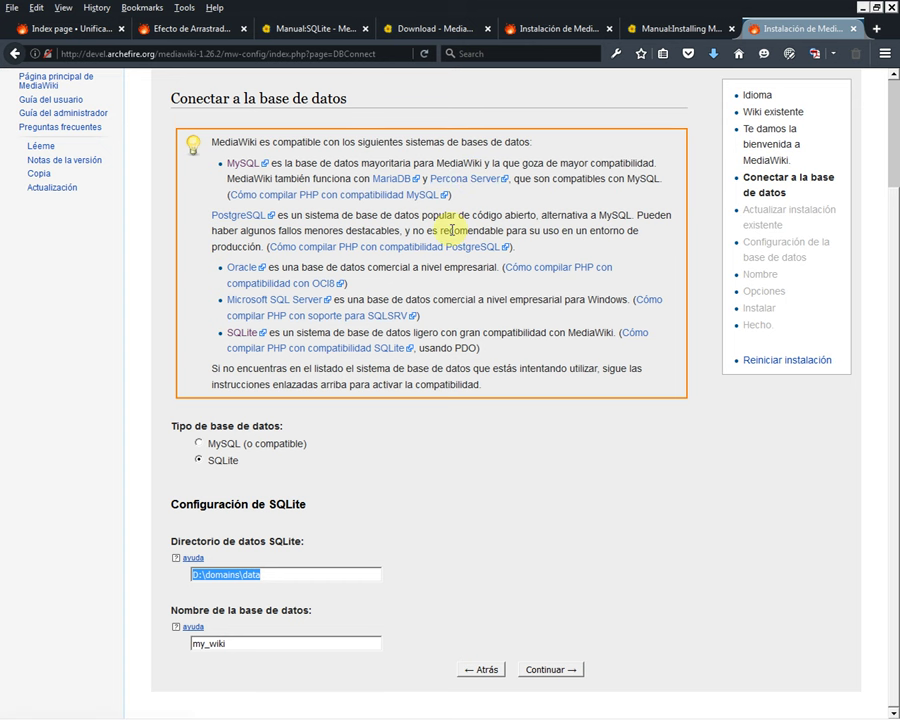
pyautogui.hotkey('ctrl', 'v')
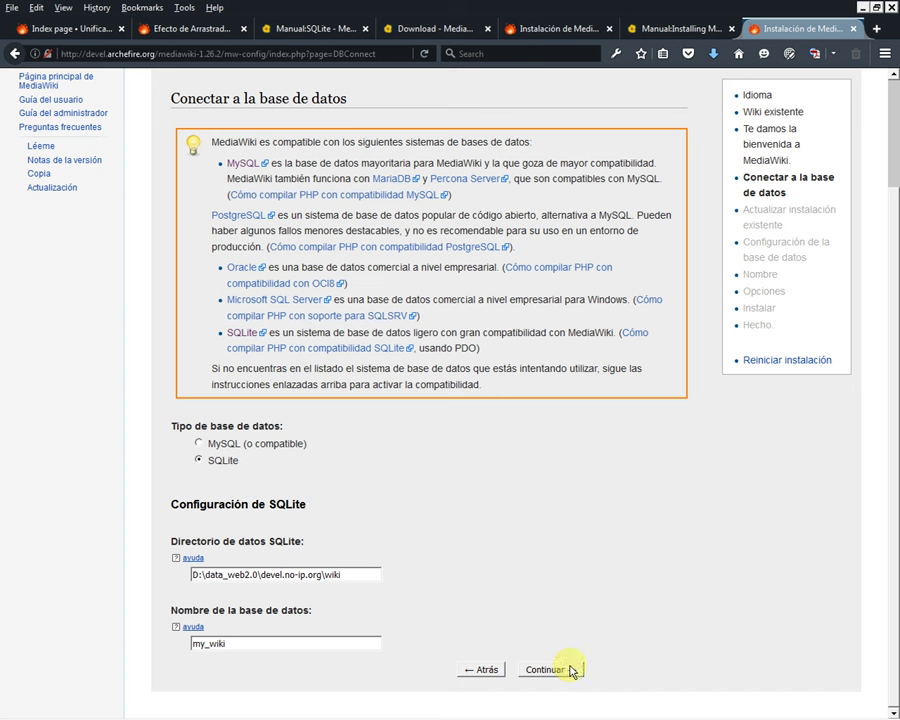
pyautogui.click(572, 670)
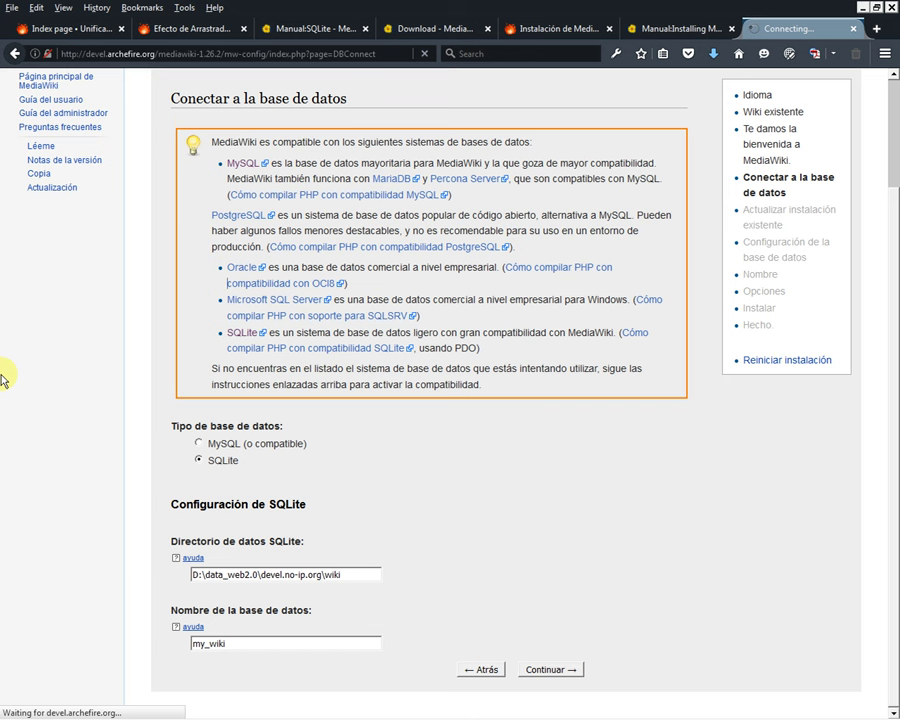
# - Review the database page and keep SQLite selected as the database type
pyautogui.scroll(1, 3, 591)
pyautogui.scroll(1, 3, 591)
pyautogui.scroll(-2, 3, 591)
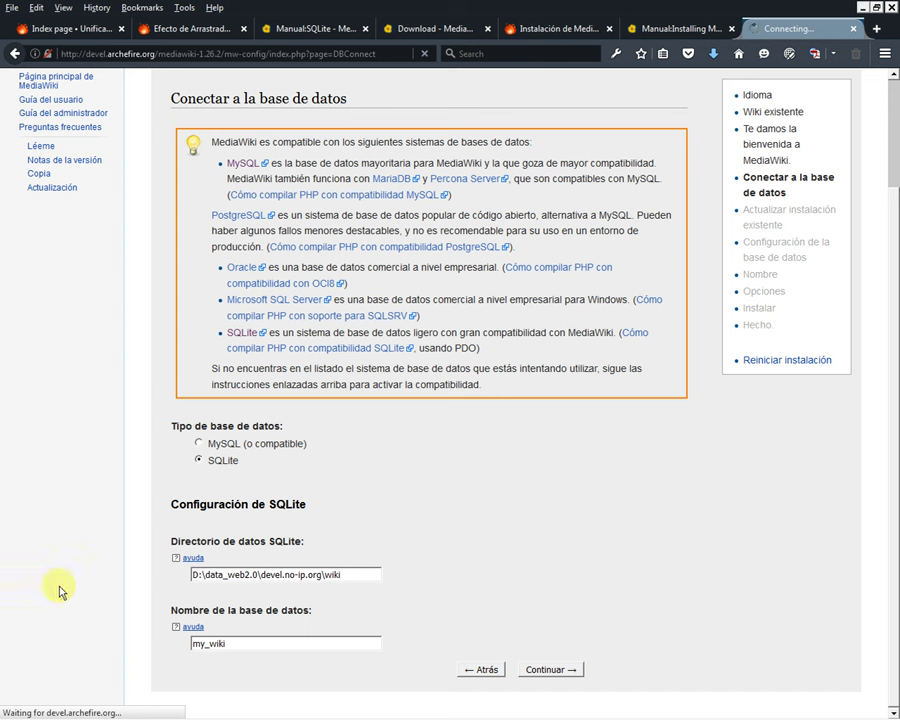
pyautogui.click(300, 459)
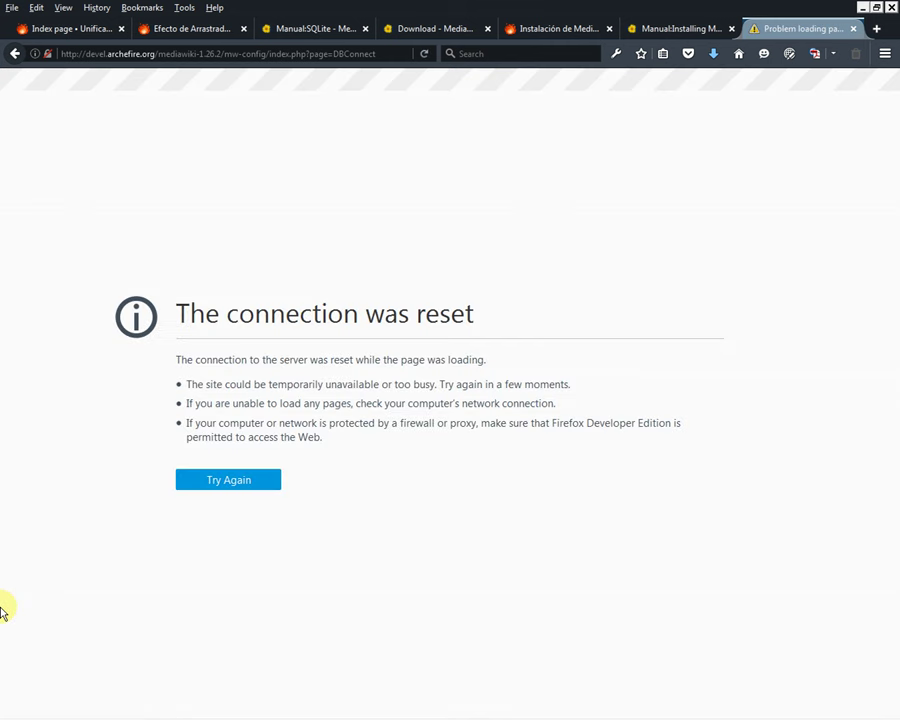
# - Reload the reset page with F5 and resend the form data to reach the Nombre step
pyautogui.hotkey('alt', 'Tab')
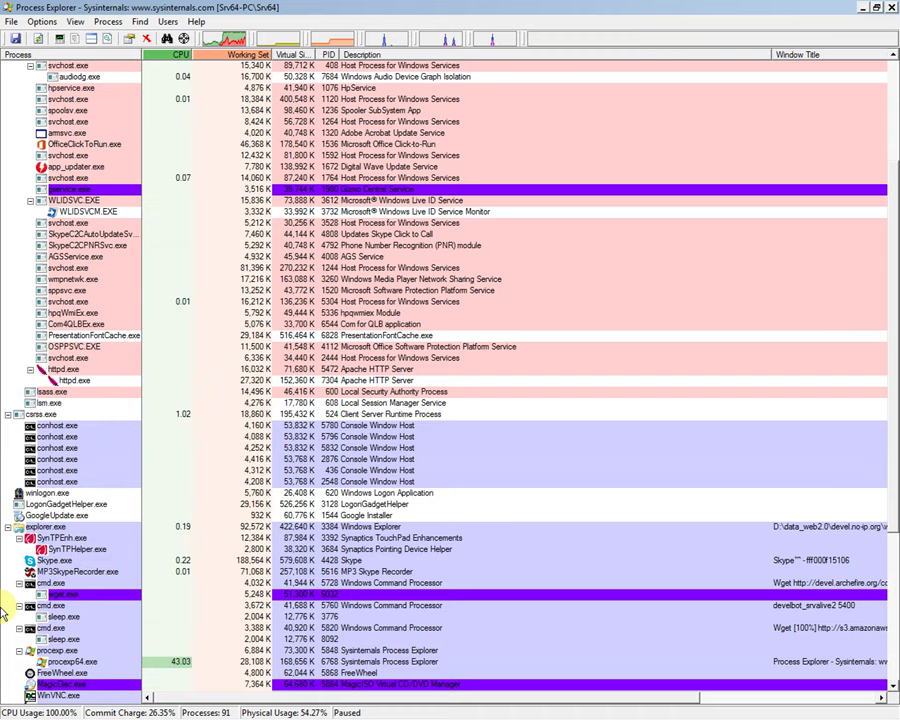
pyautogui.hotkey('alt', 'Tab')
pyautogui.press('F5')
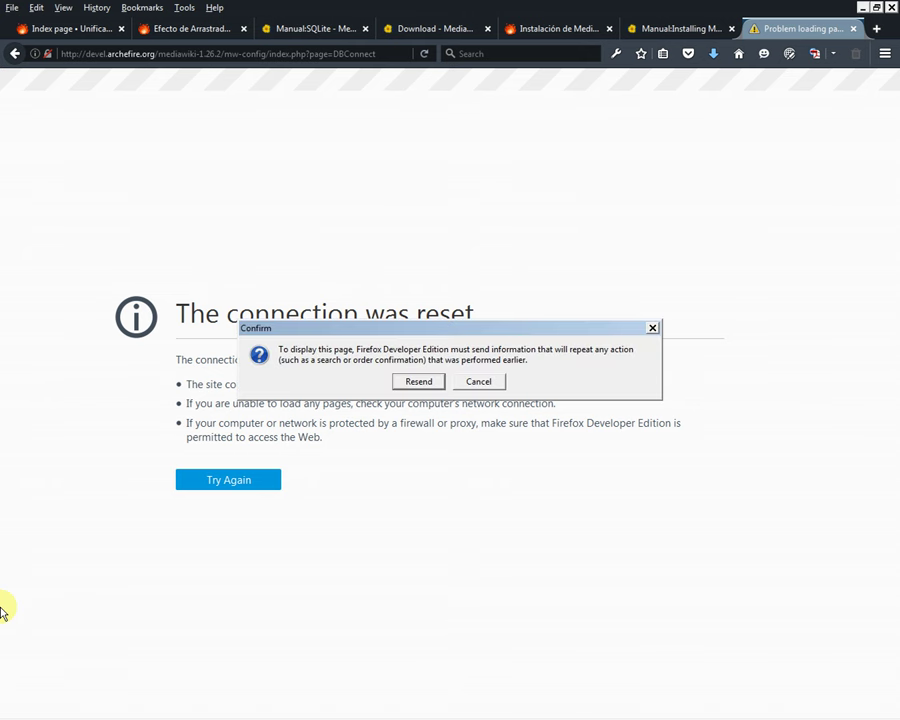
pyautogui.press('Return')
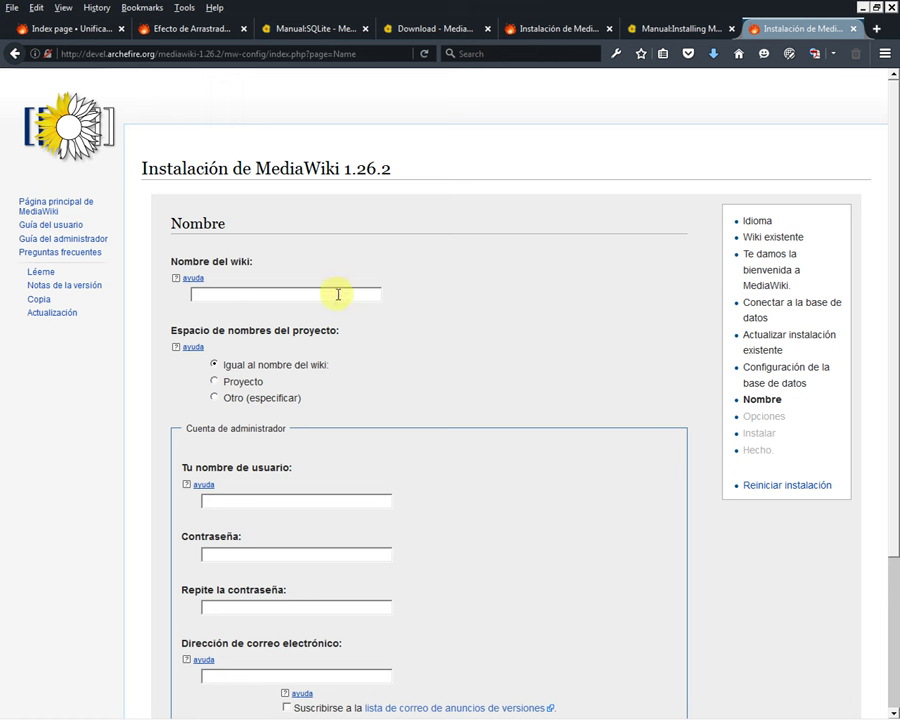
pyautogui.click(338, 294)
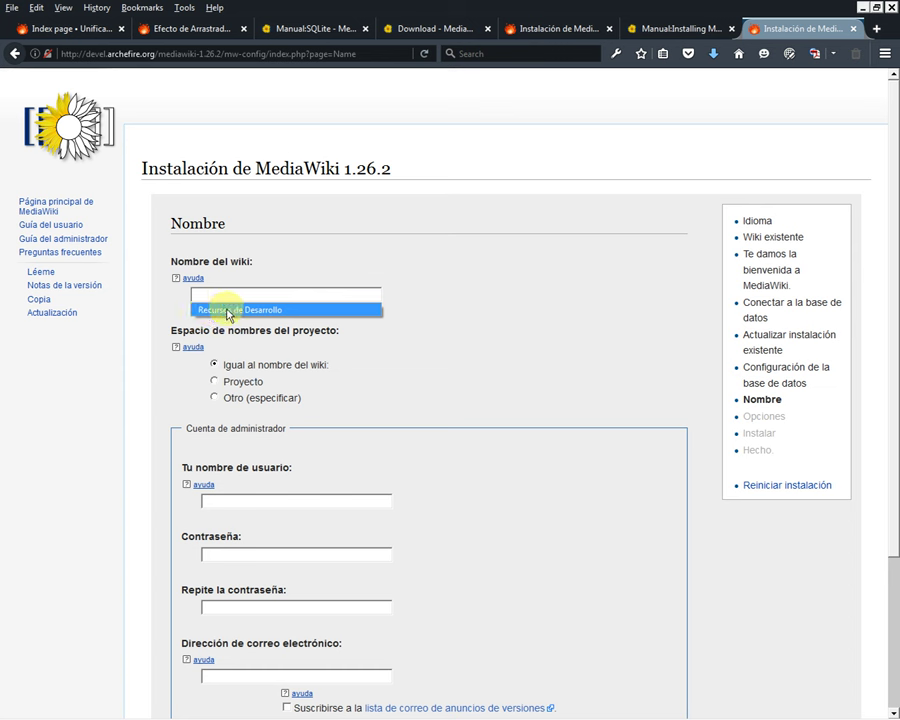
# - Name the wiki 'Recursos de Desarrollo'
pyautogui.click(222, 332)
pyautogui.rightClick(222, 332)
pyautogui.press('Escape')
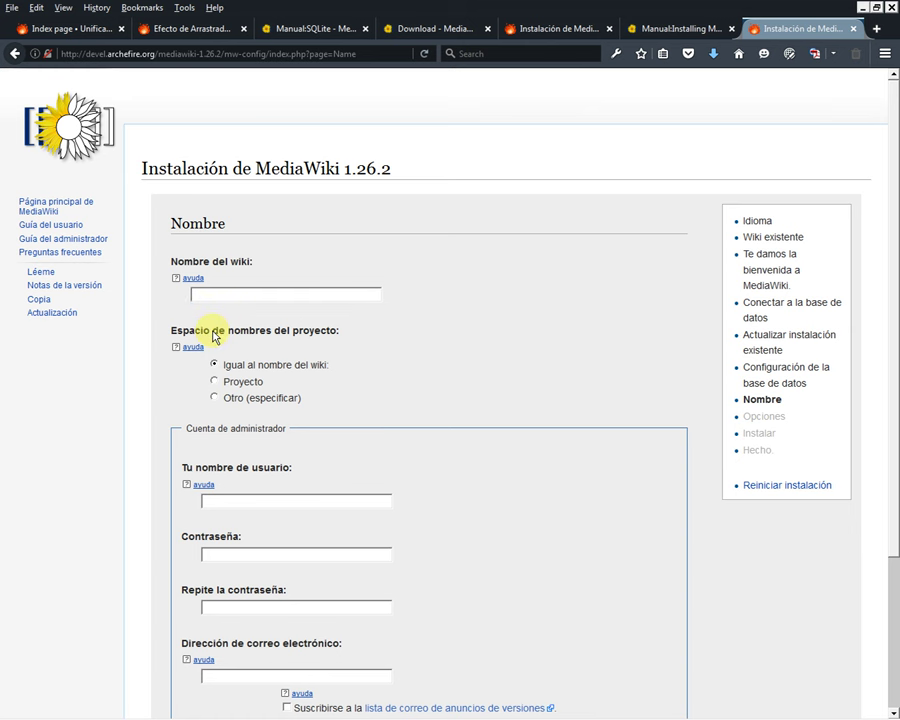
pyautogui.write('Rec')
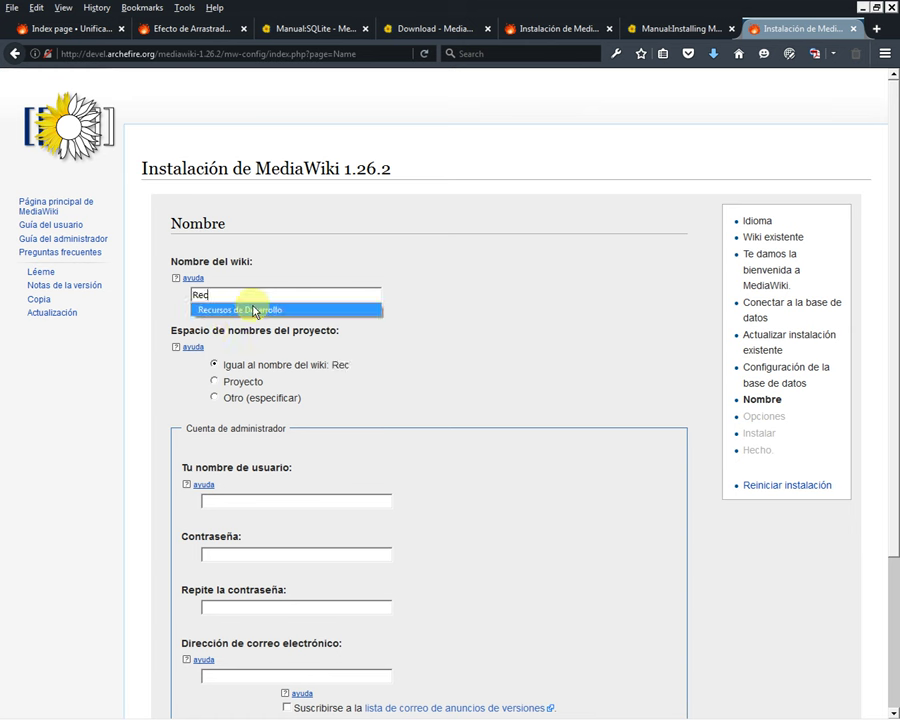
pyautogui.click(253, 309)
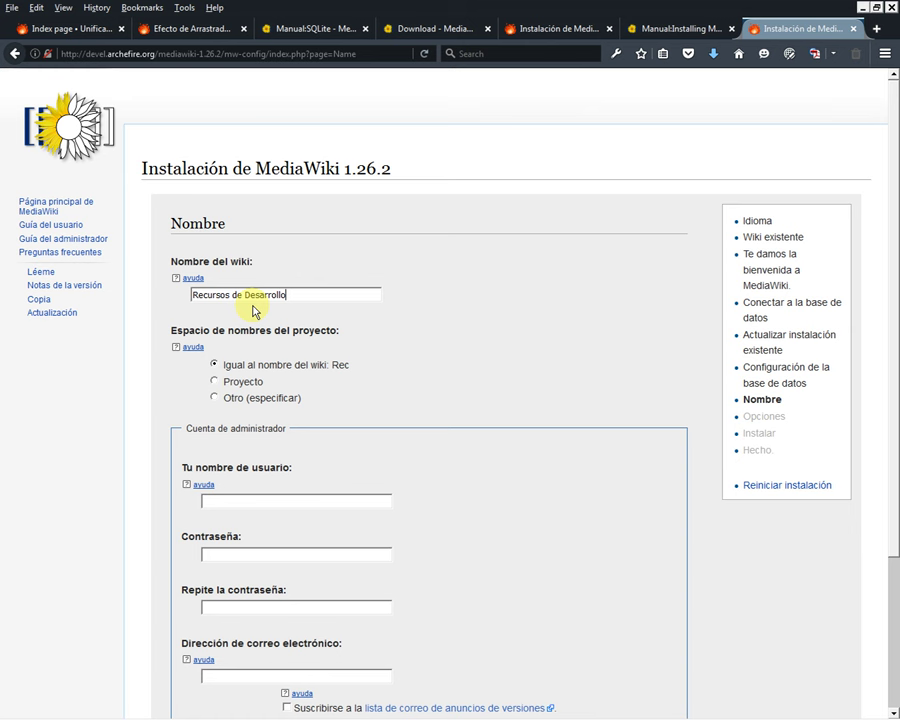
# - Fill the administrator username and password from the saved login and repeat the password
pyautogui.scroll(-2, 258, 370)
pyautogui.click(263, 422)
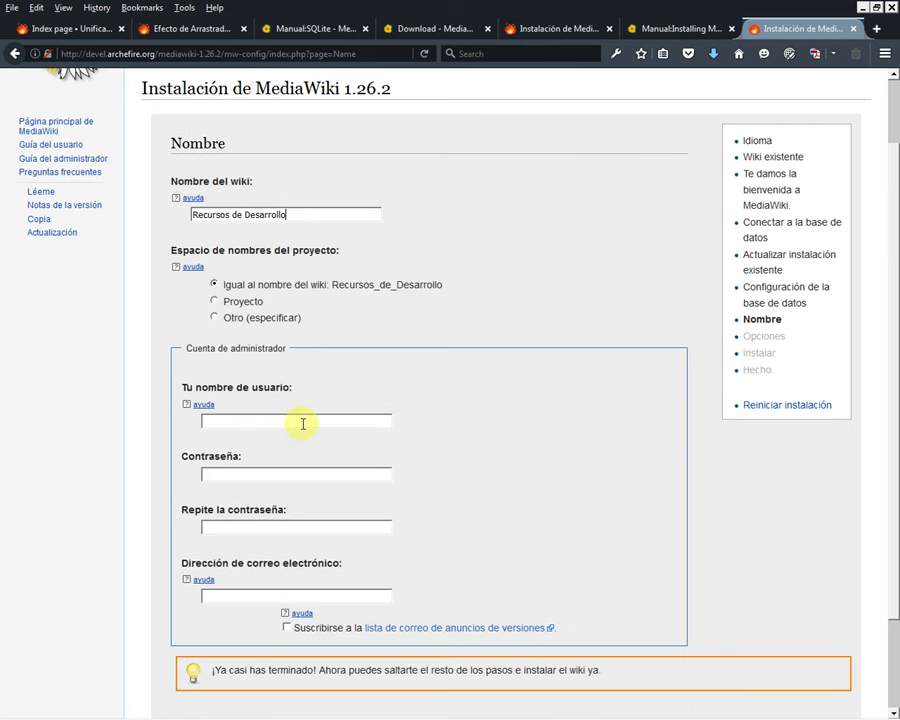
pyautogui.press('Down')
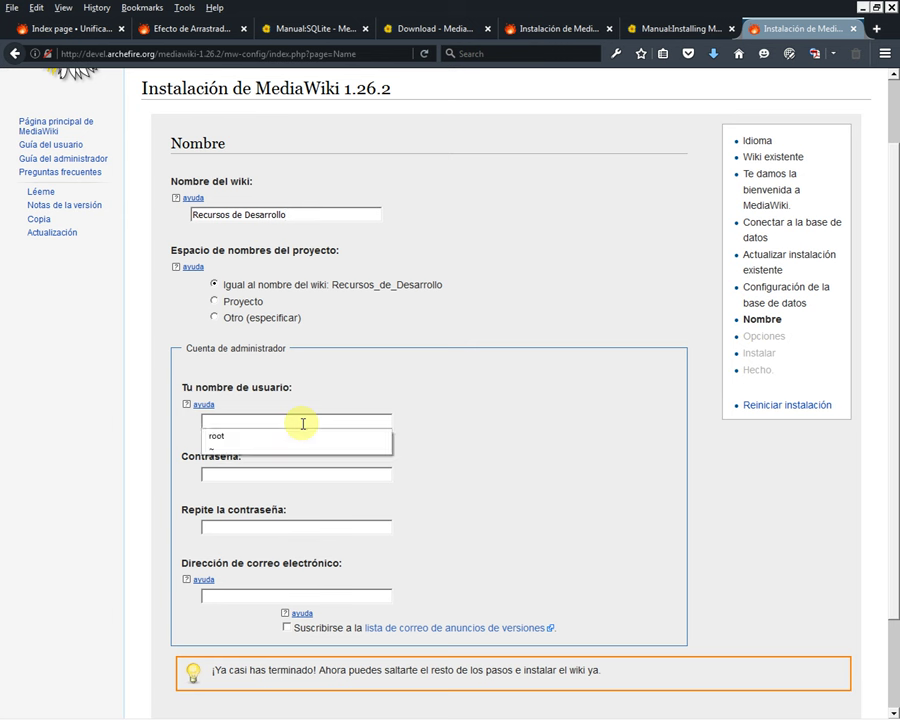
pyautogui.press('Down')
pyautogui.press('Down')
pyautogui.press('Return')
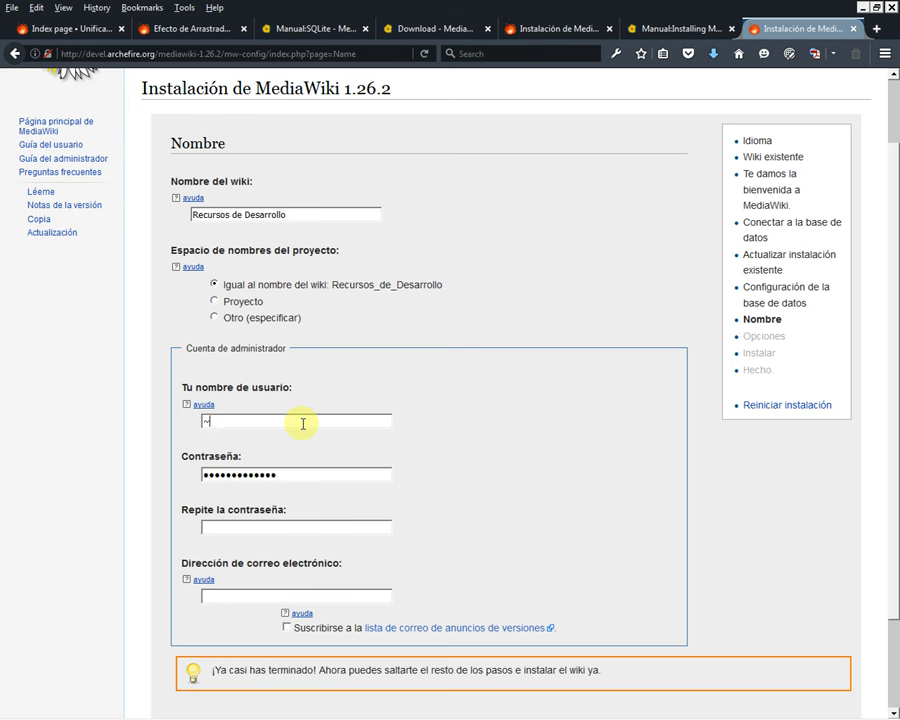
pyautogui.press('Tab')
pyautogui.press('Tab')
# - Enter the saved e-mail, subscribe to announcements, keep 'Hazme más preguntas', and continue
pyautogui.click(302, 592)
pyautogui.press('Down')
pyautogui.press('Return')
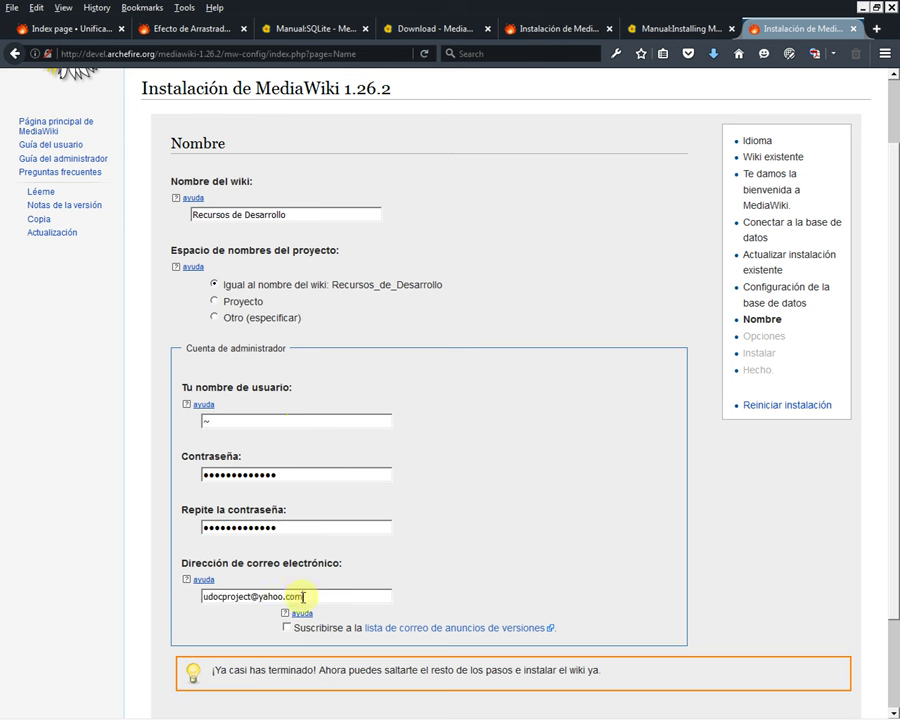
pyautogui.click(287, 629)
pyautogui.scroll(-2, 285, 628)
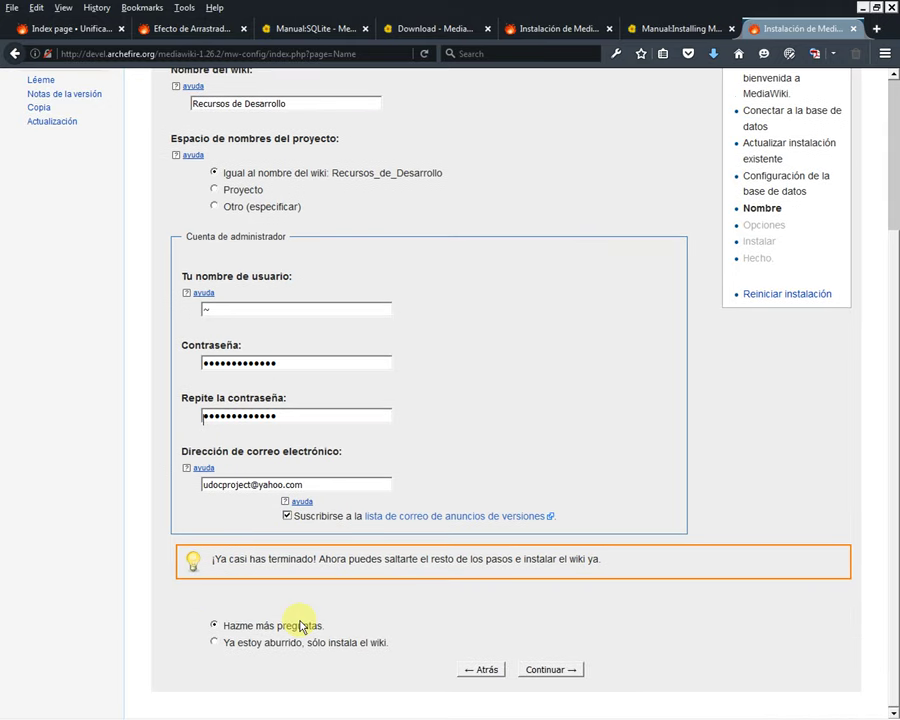
pyautogui.click(301, 626)
pyautogui.click(542, 669)
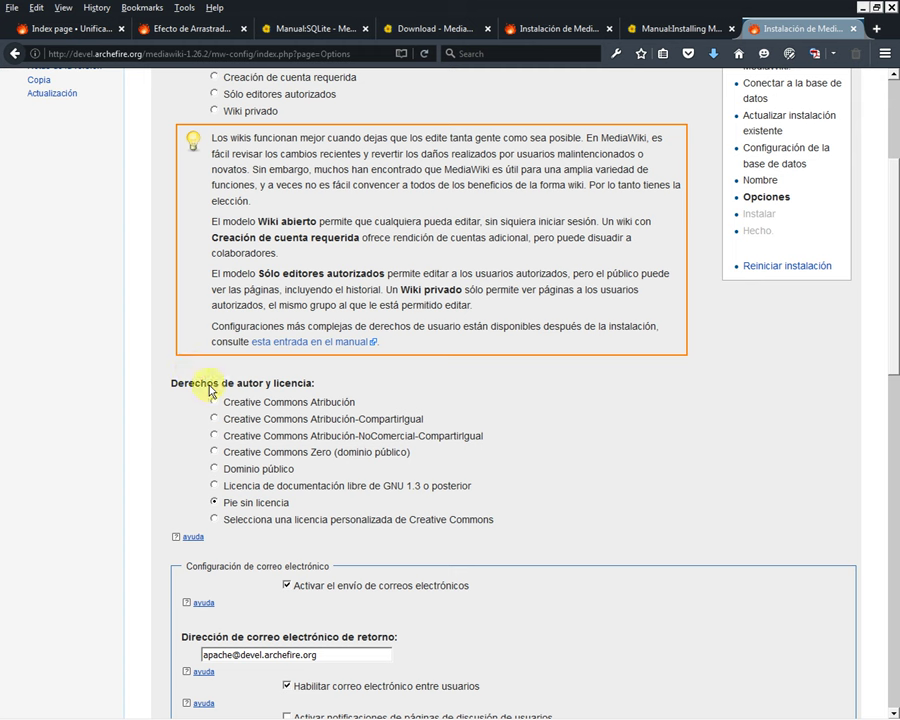
# - Choose the 'Dominio público' licence and enable talk-page and watchlist e-mail notifications
pyautogui.click(262, 467)
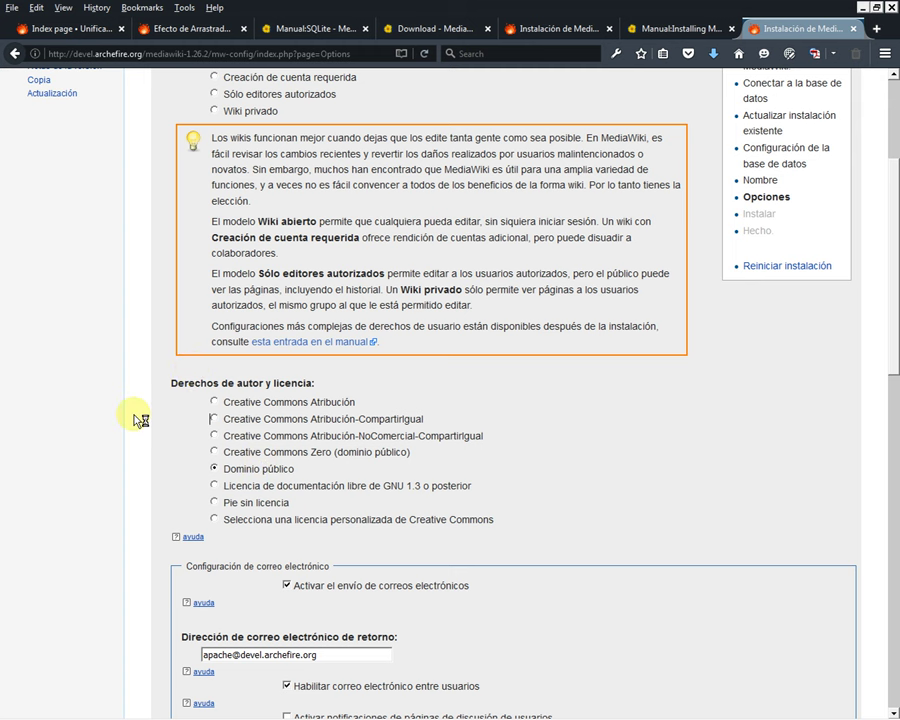
pyautogui.scroll(-3, 140, 420)
pyautogui.click(287, 557)
pyautogui.click(287, 589)
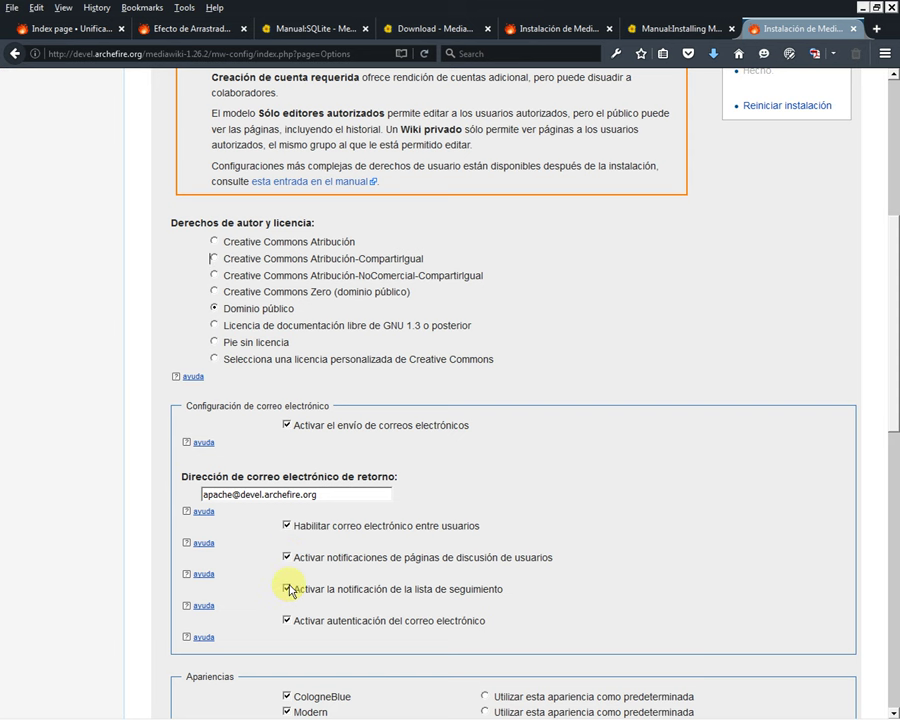
# - Enable Cite, CiteThisPage, ConfirmEdit, Gadgets, ImageMap, InputBox, Interwiki, LocalisationUpdate and Nuke extensions
pyautogui.scroll(-7, 300, 585)
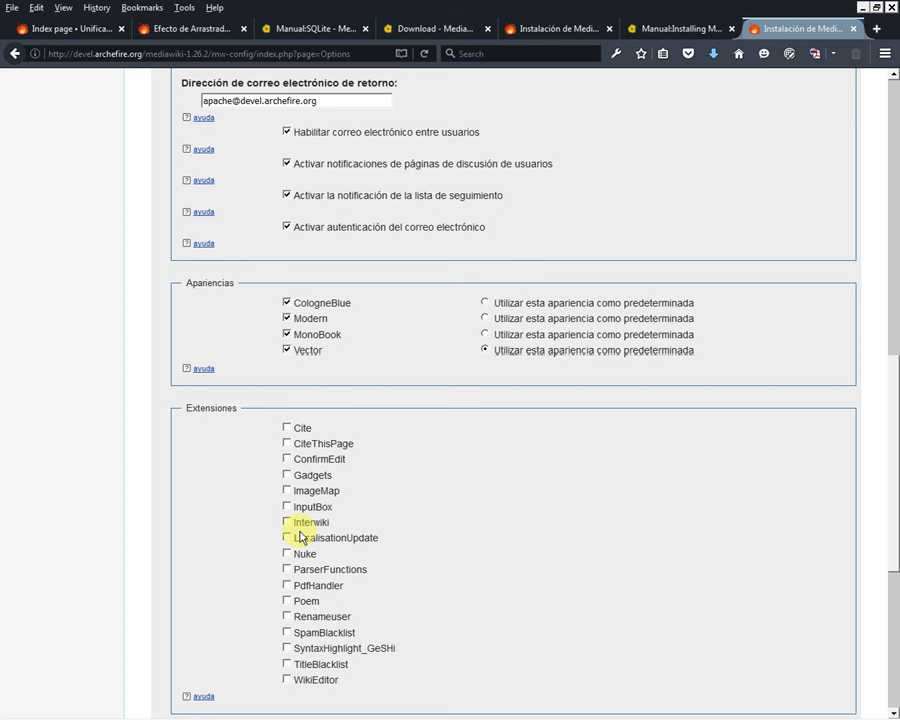
pyautogui.click(289, 427)
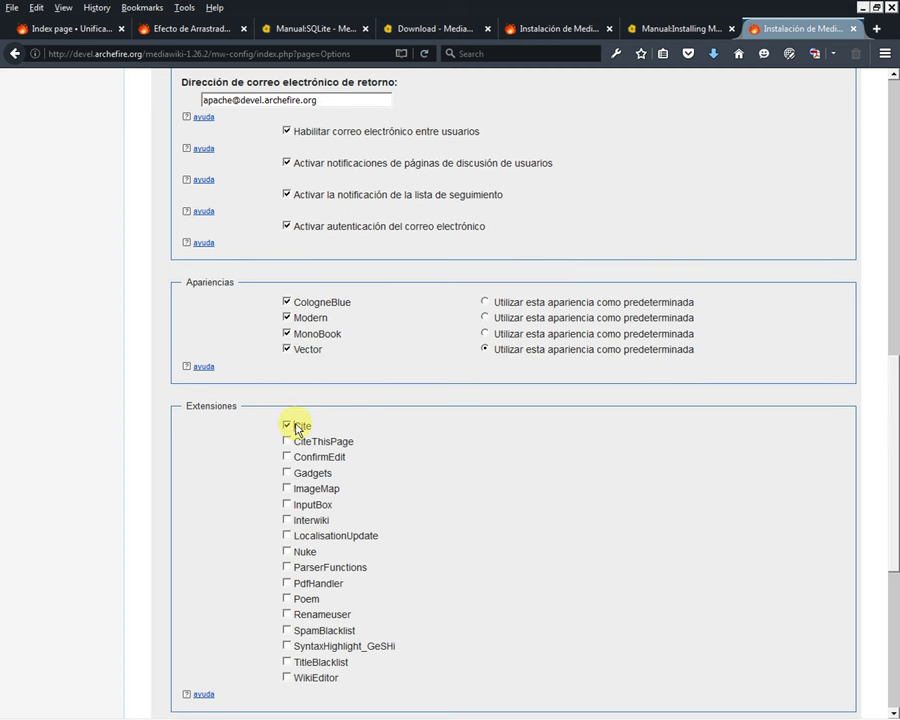
pyautogui.click(288, 441)
pyautogui.click(298, 457)
pyautogui.click(296, 473)
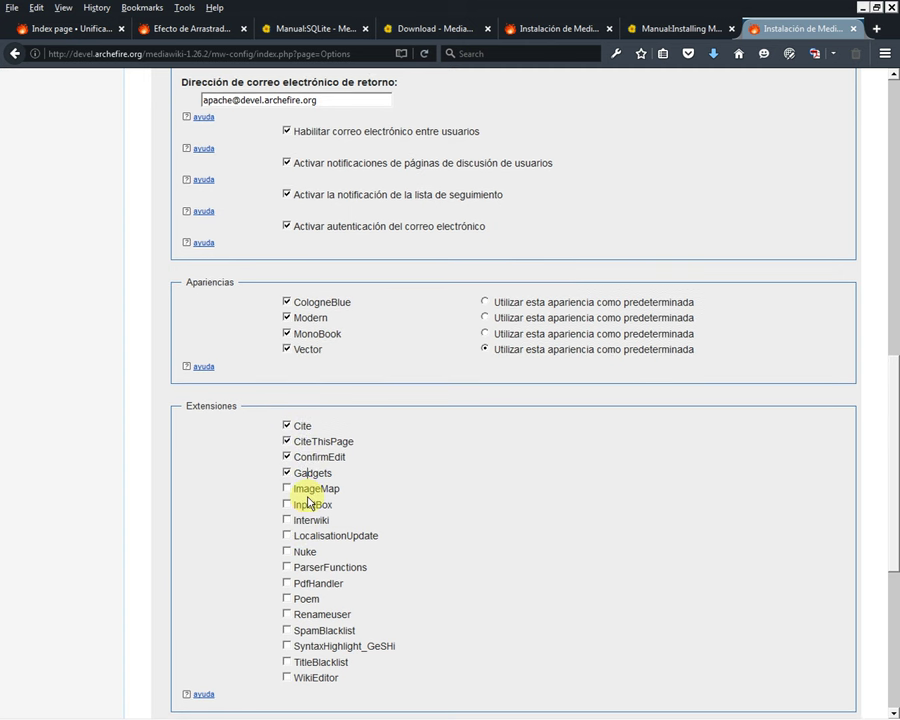
pyautogui.click(306, 489)
pyautogui.click(309, 506)
pyautogui.click(309, 517)
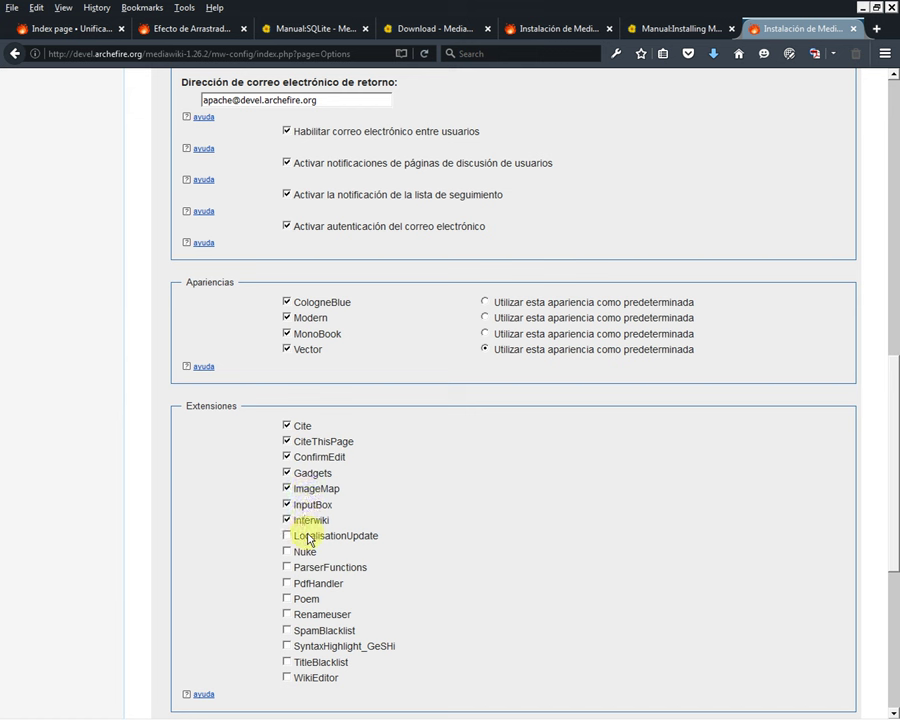
pyautogui.click(309, 538)
pyautogui.click(307, 553)
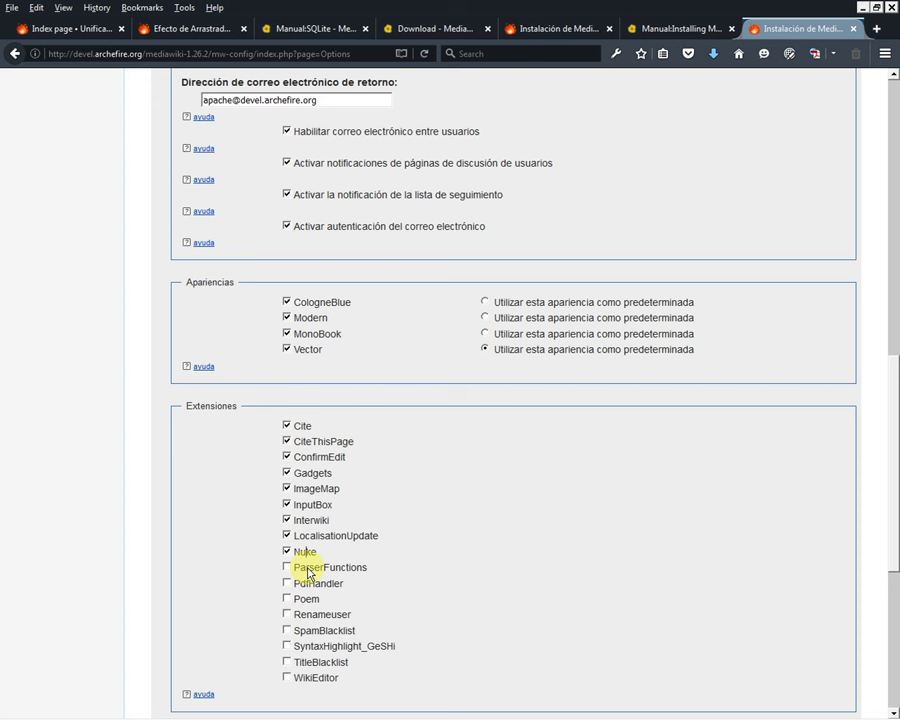
# - Enable ParserFunctions, PdfHandler, Poem, Renameuser, SpamBlacklist, SyntaxHighlight_GeSHi, TitleBlacklist and WikiEditor extensions
pyautogui.click(309, 570)
pyautogui.click(309, 585)
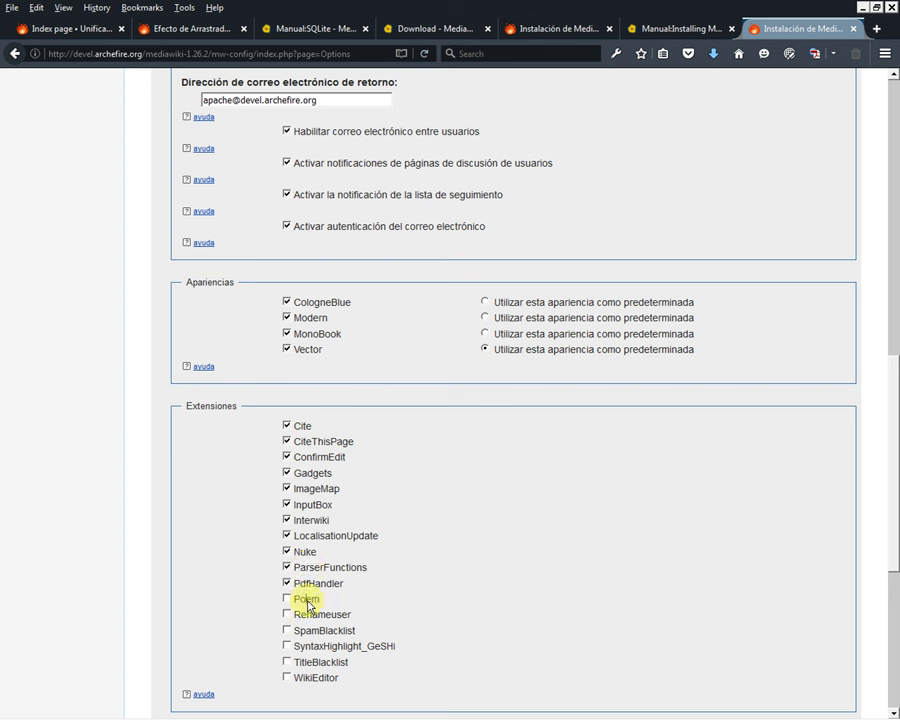
pyautogui.click(309, 601)
pyautogui.click(309, 616)
pyautogui.click(310, 631)
pyautogui.click(300, 646)
pyautogui.click(310, 679)
pyautogui.click(308, 662)
pyautogui.scroll(-1, 210, 592)
pyautogui.scroll(-3, 210, 592)
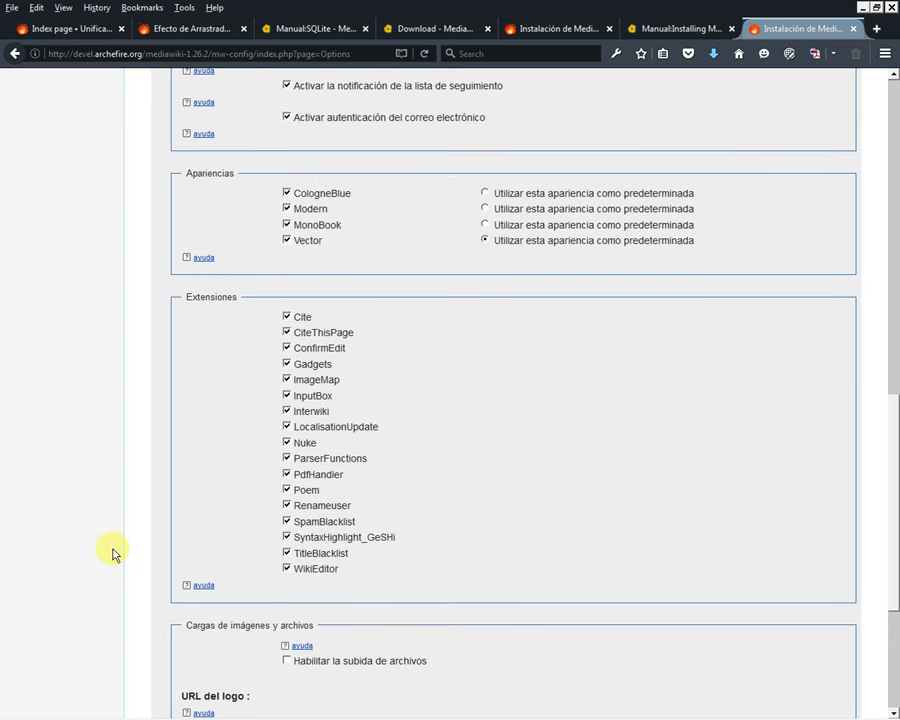
pyautogui.scroll(-3, 113, 554)
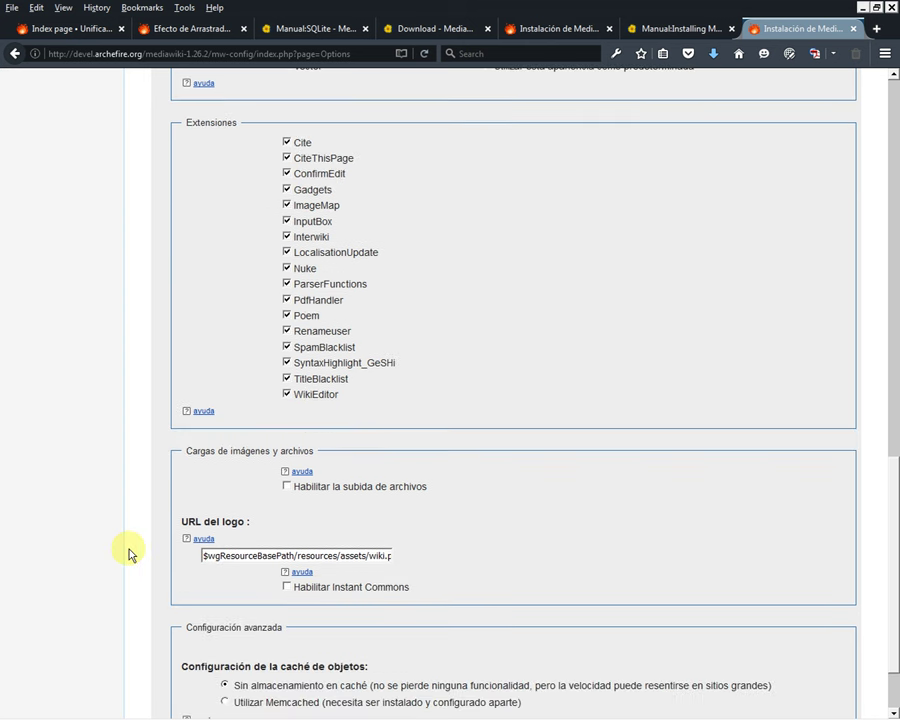
# - Enable file uploads with deleted files kept in D:\data_web2.0\devel.no-ip.org\wiki\deleted
pyautogui.click(287, 487)
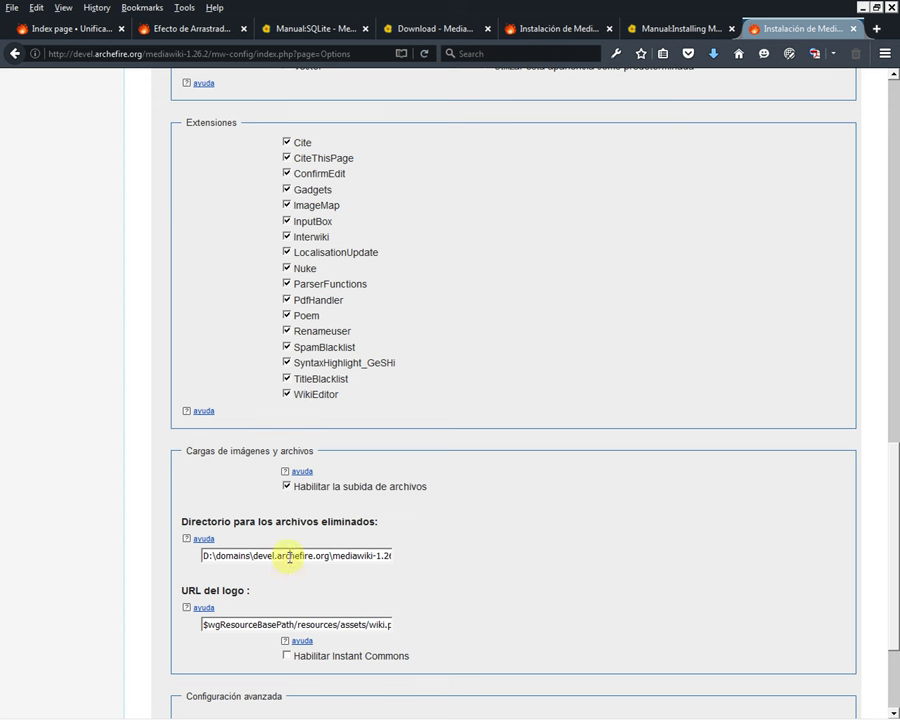
pyautogui.tripleClick(290, 558)
pyautogui.hotkey('ctrl', 'shift', 'Left')
pyautogui.write('D:\\data_web2.0\\devel.no-ip.org\\wiki')
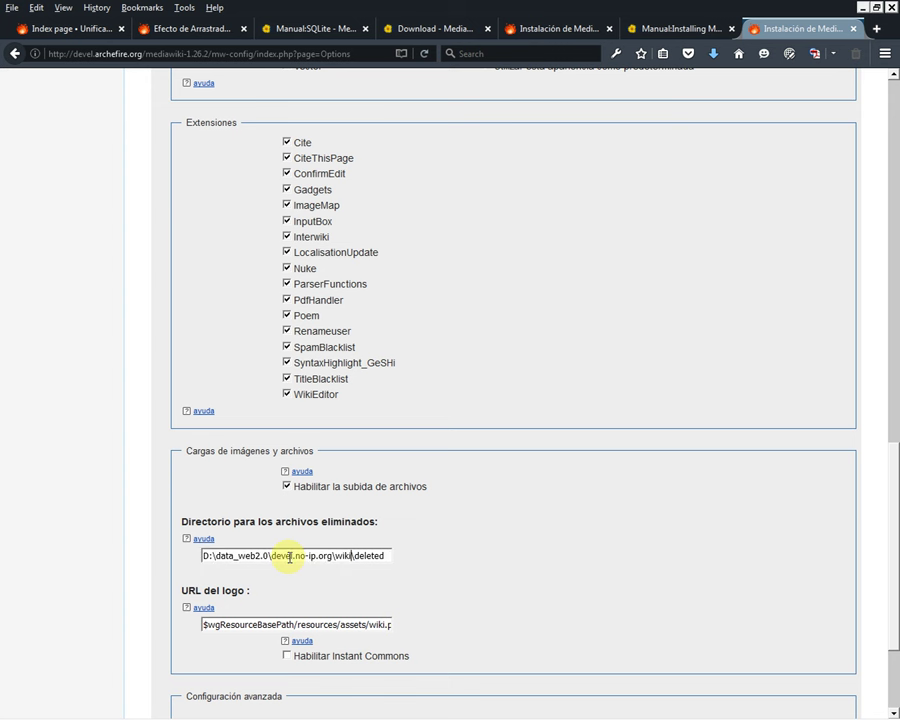
# - Enable Instant Commons and continue to the Instalar step
pyautogui.scroll(-2, 243, 588)
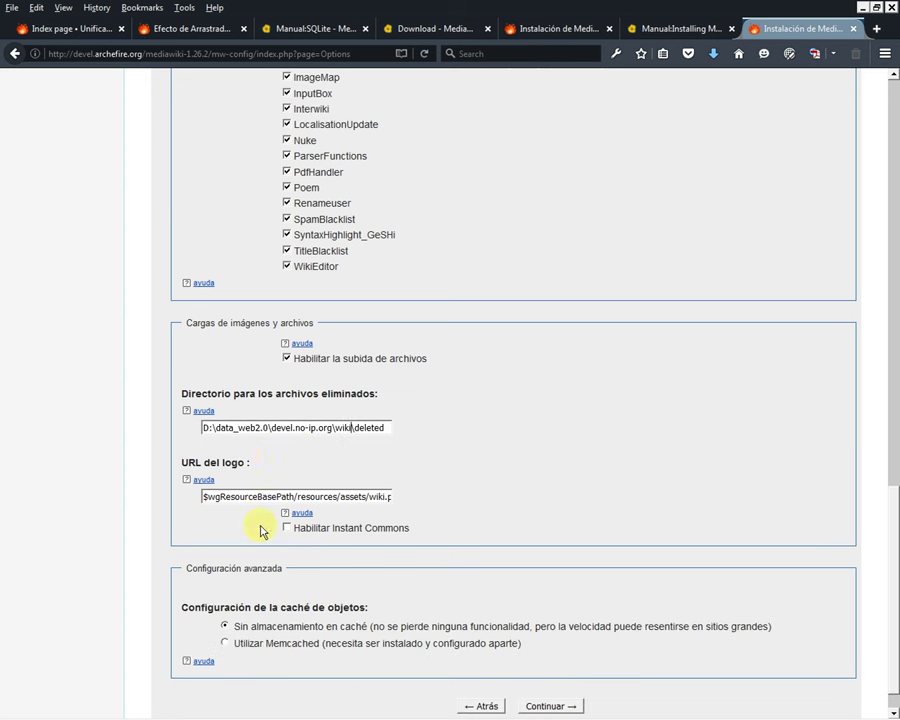
pyautogui.click(288, 528)
pyautogui.scroll(-1, 516, 628)
pyautogui.scroll(-1, 516, 628)
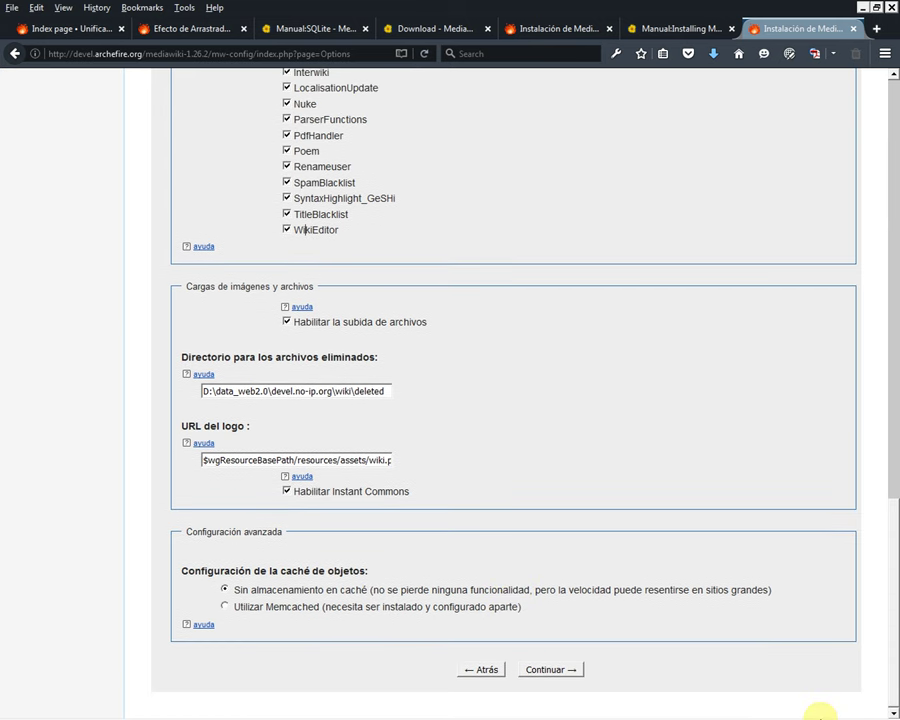
pyautogui.click(559, 673)
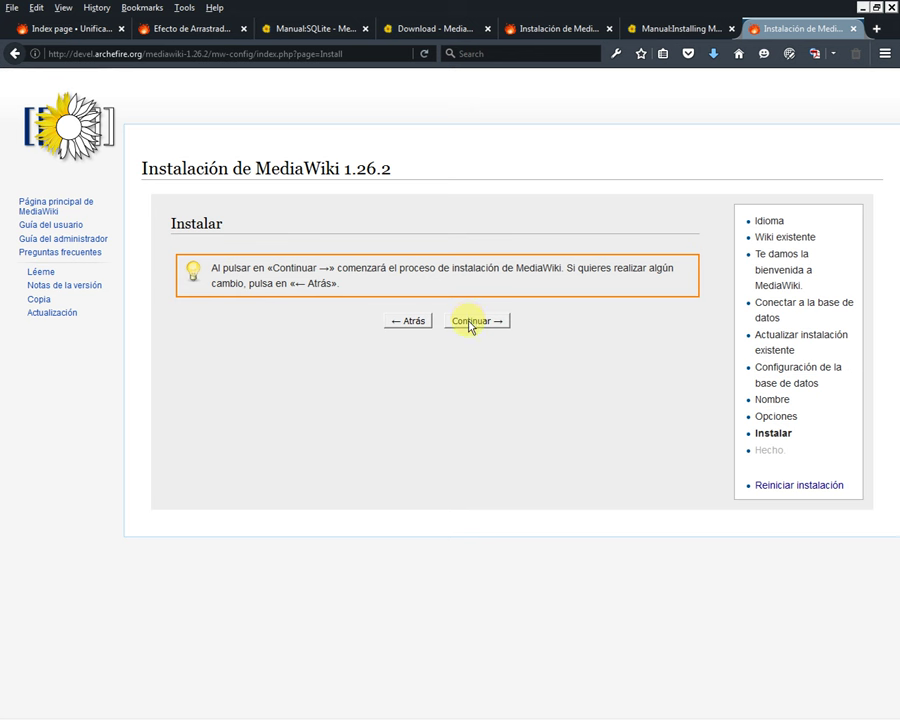
# - Begin the MediaWiki 1.26.2 installation and switch to the WinZip window while it runs
pyautogui.click(469, 322)
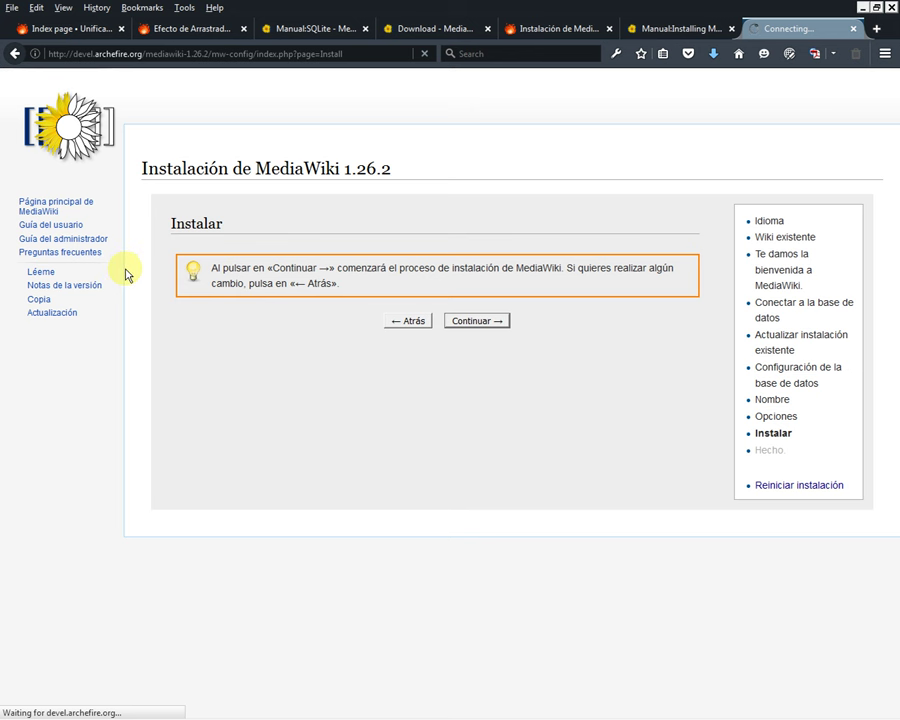
pyautogui.hotkey('alt', 'Tab')
pyautogui.hotkey('alt', 'Tab')
pyautogui.hotkey('alt', 'Tab')
pyautogui.hotkey('alt', 'Tab')
pyautogui.hotkey('alt', 'Tab')
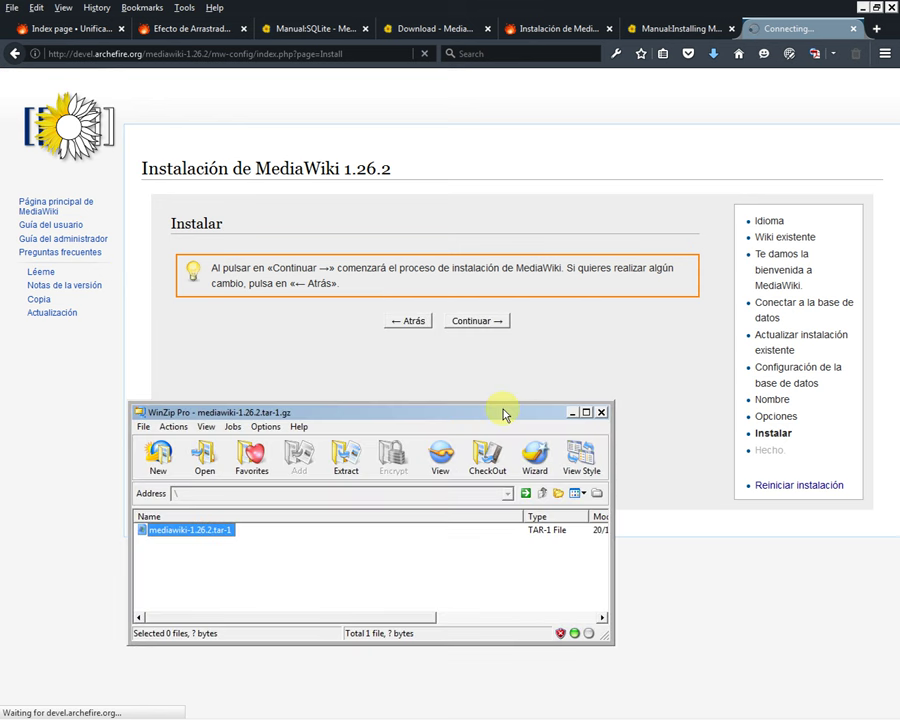
# - Close the WinZip archive and cycle through 7-Zip, Firefox and Process Explorer during installation
pyautogui.click(603, 413)
pyautogui.hotkey('alt', 'Tab')
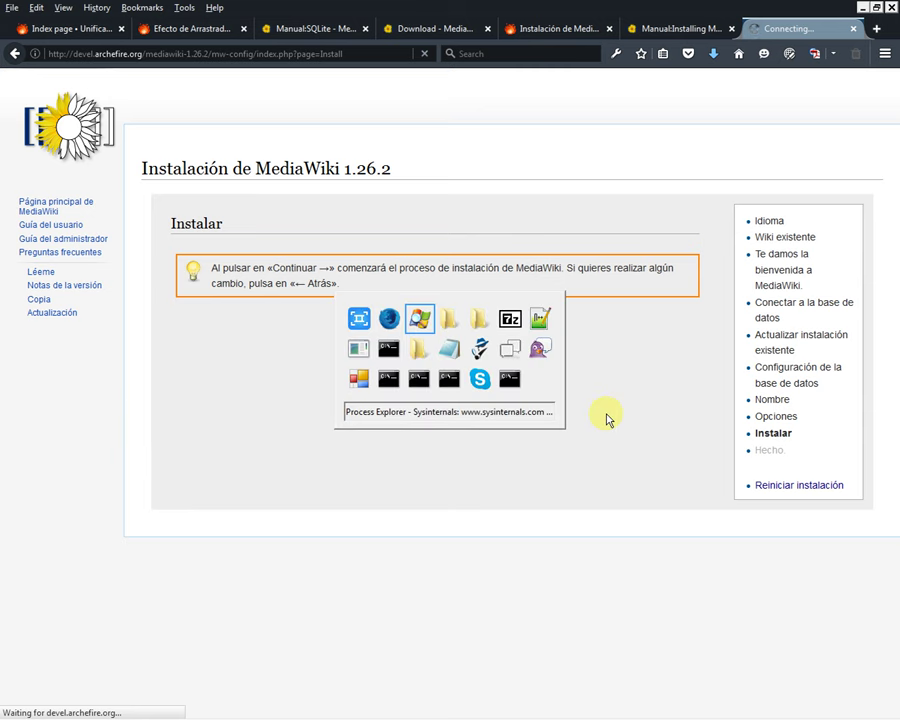
pyautogui.hotkey('alt', 'Tab')
pyautogui.hotkey('alt', 'Tab')
pyautogui.hotkey('alt', 'Tab')
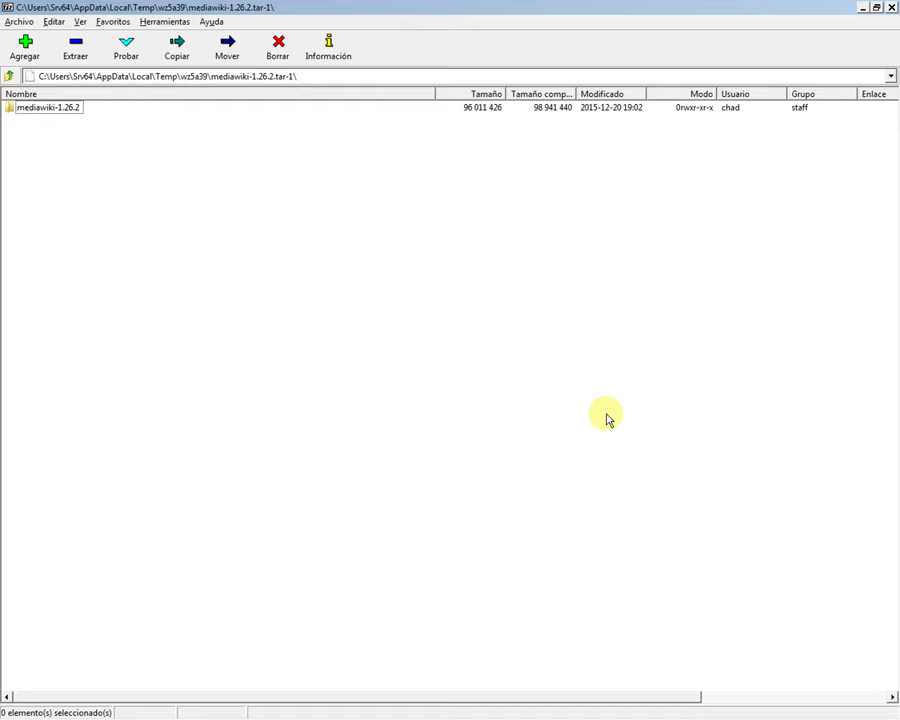
pyautogui.hotkey('alt', 'Tab')
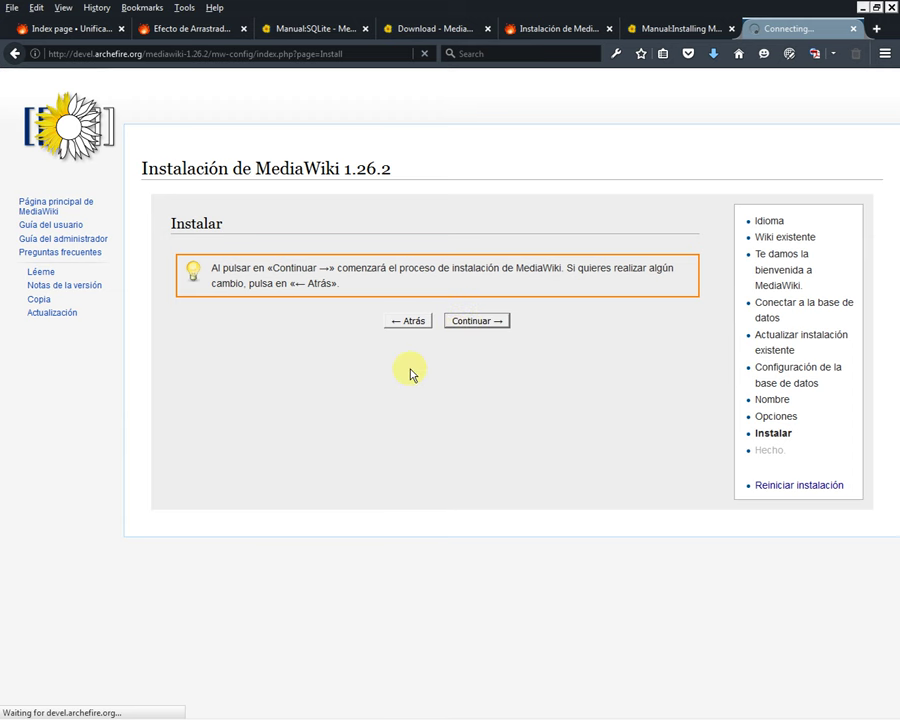
pyautogui.hotkey('alt', 'Tab')
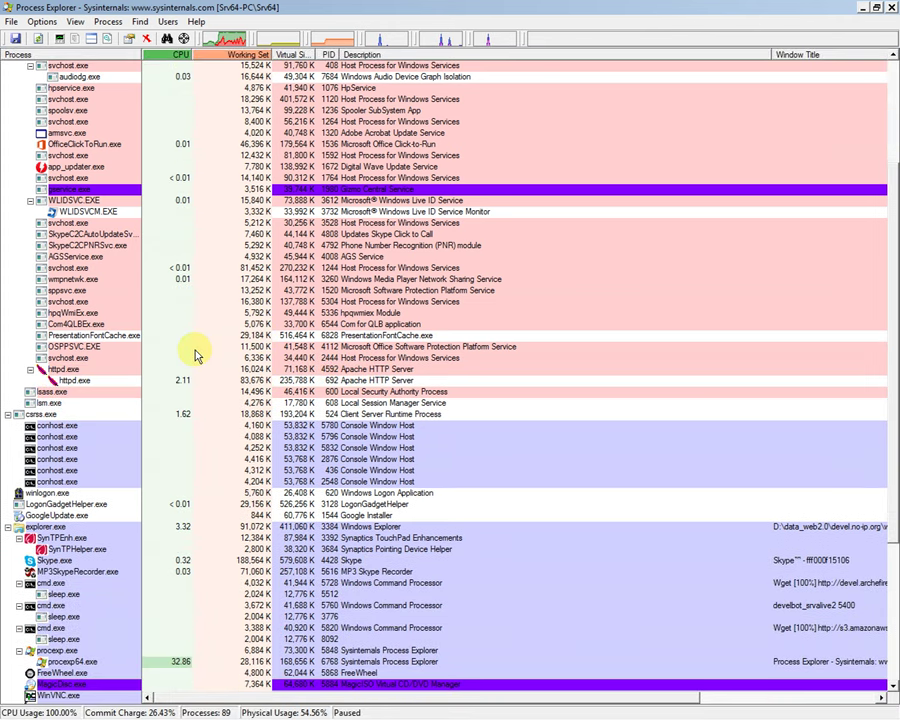
pyautogui.hotkey('alt', 'Tab')
pyautogui.hotkey('alt', 'Tab')
pyautogui.hotkey('alt', 'Tab')
pyautogui.hotkey('alt', 'Tab')
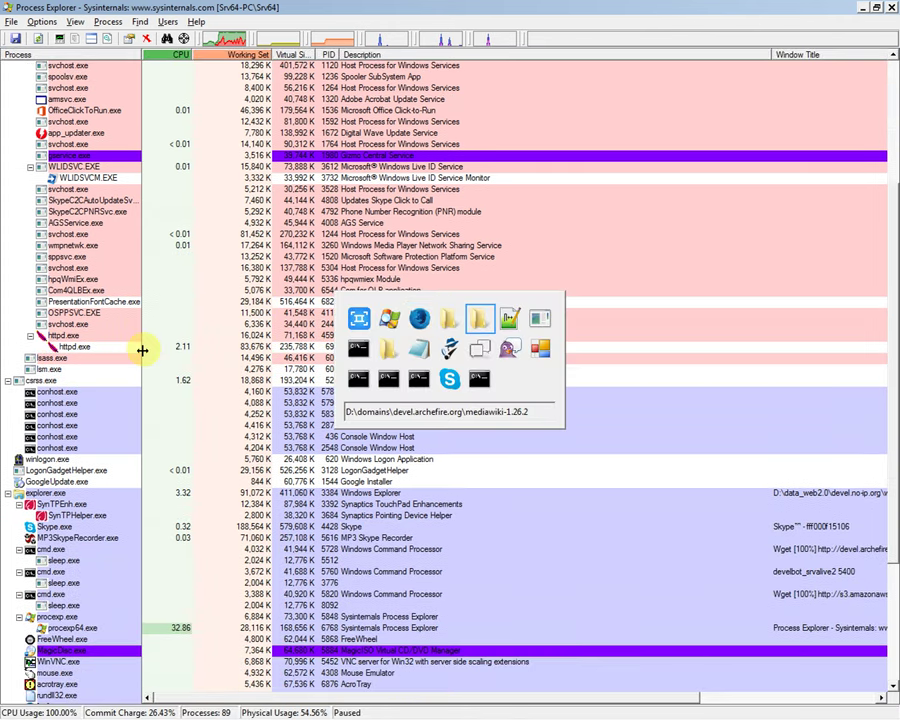
pyautogui.hotkey('alt', 'Tab')
pyautogui.hotkey('alt', 'Tab')
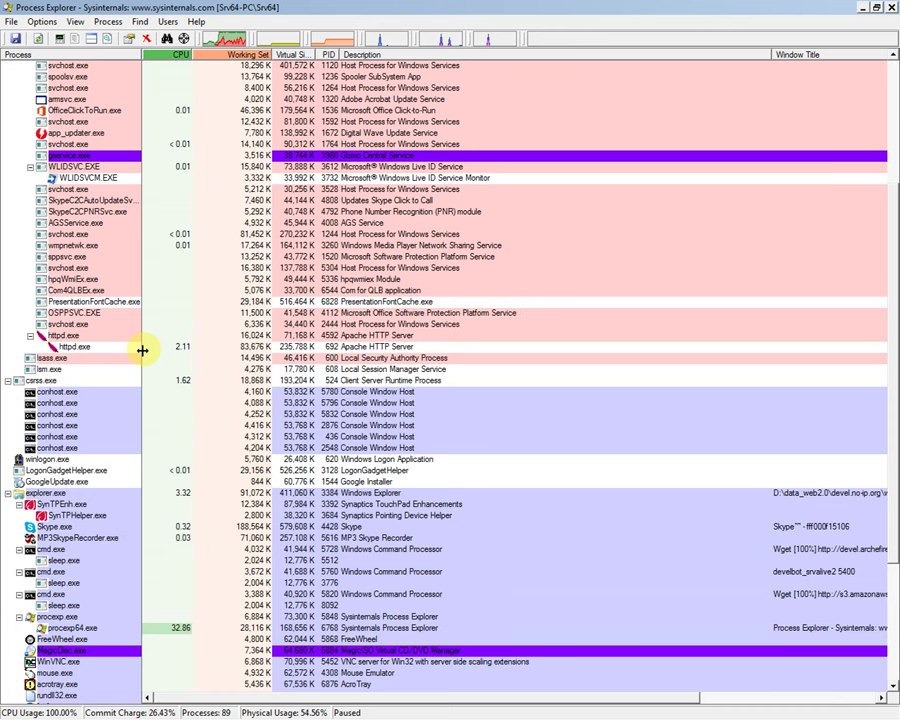
pyautogui.hotkey('alt', 'Tab')
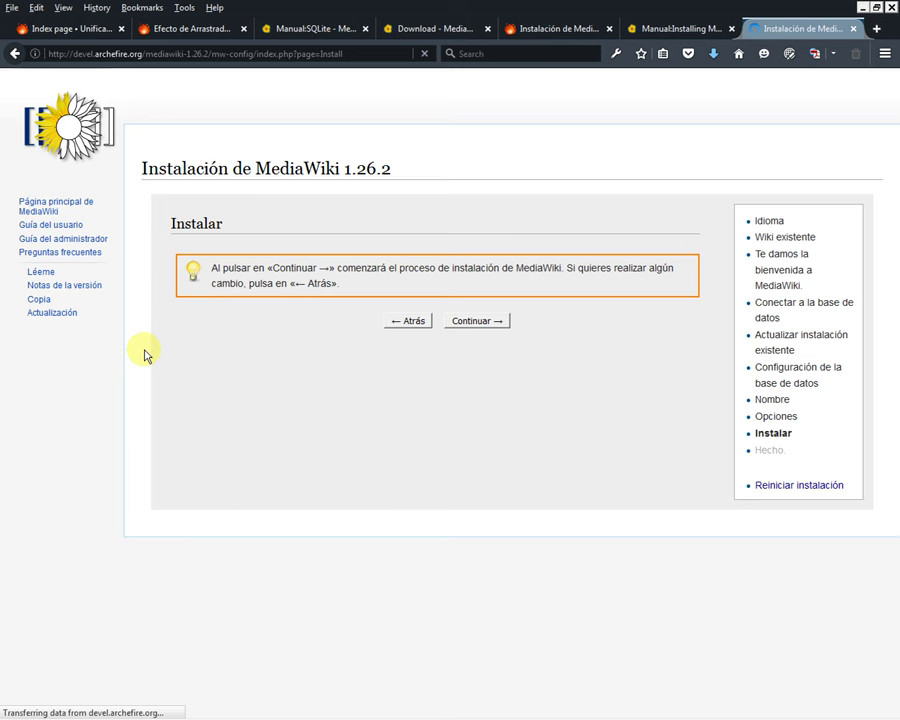
# - Relaunch the video streamer on port 8080 from the Run dialog and move its window aside
pyautogui.press('super+r')
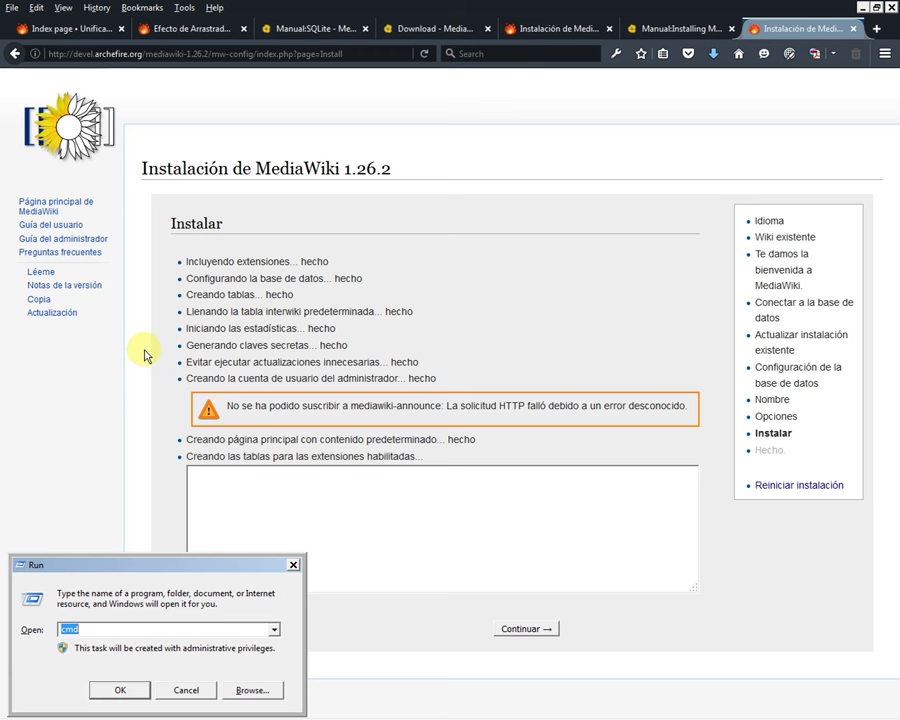
pyautogui.press('Down')
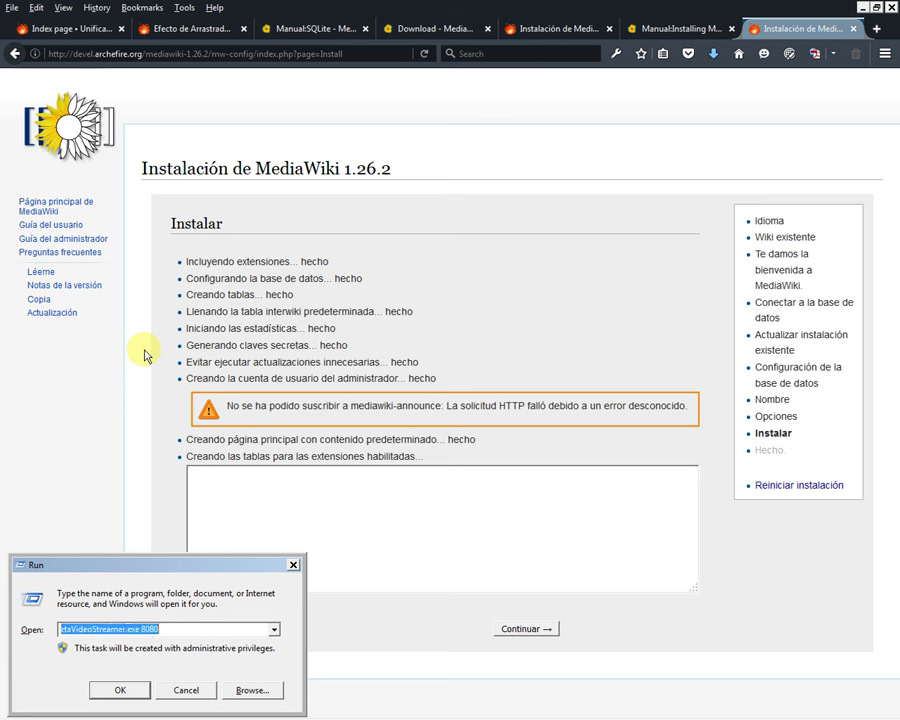
pyautogui.press('Return')
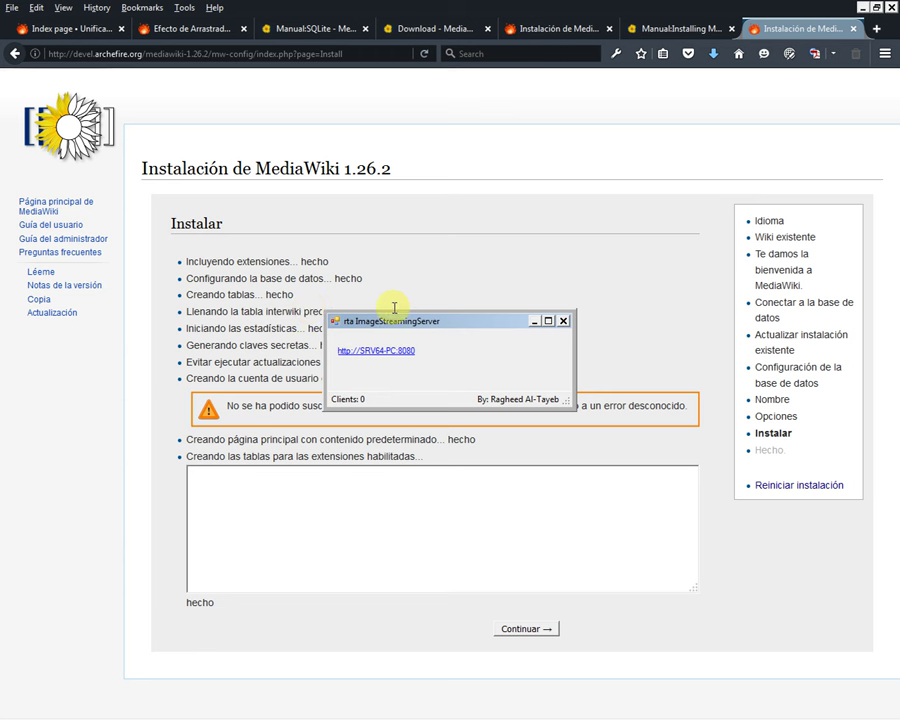
pyautogui.moveTo(394, 318); pyautogui.dragTo(511, 232)
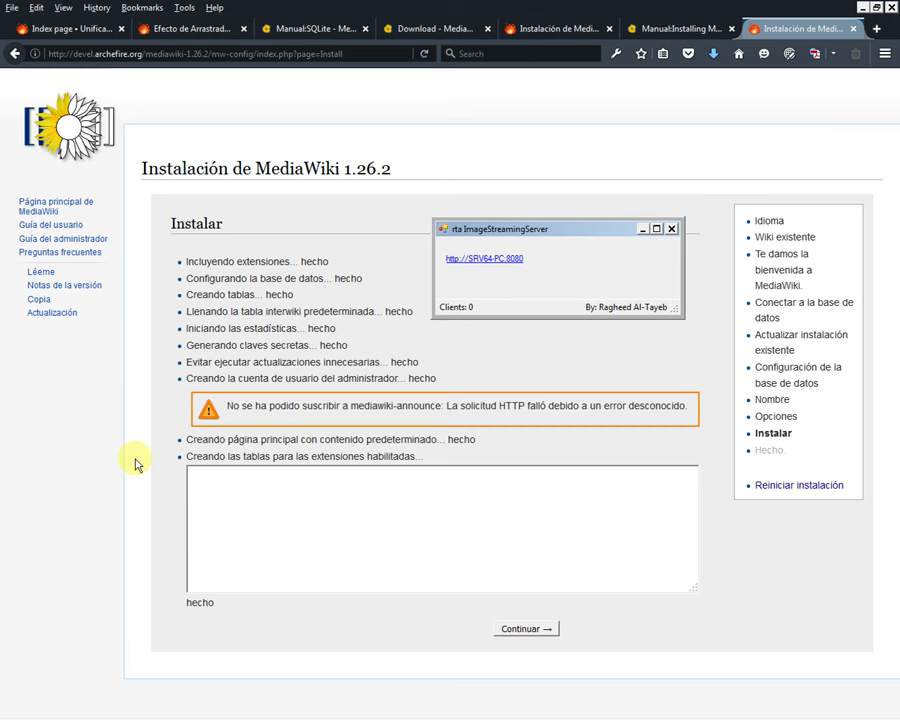
# - Check the wiki folder for the .sqlite files, then reload the installer page and resend its data
pyautogui.hotkey('alt', 'Tab')
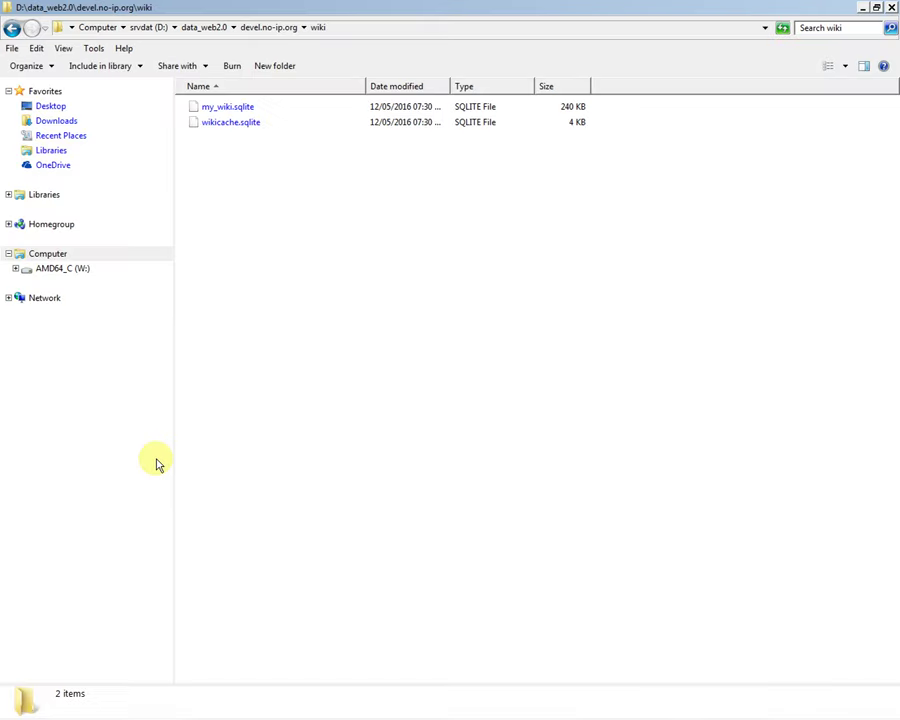
pyautogui.hotkey('alt', 'Tab')
pyautogui.hotkey('alt', 'Tab')
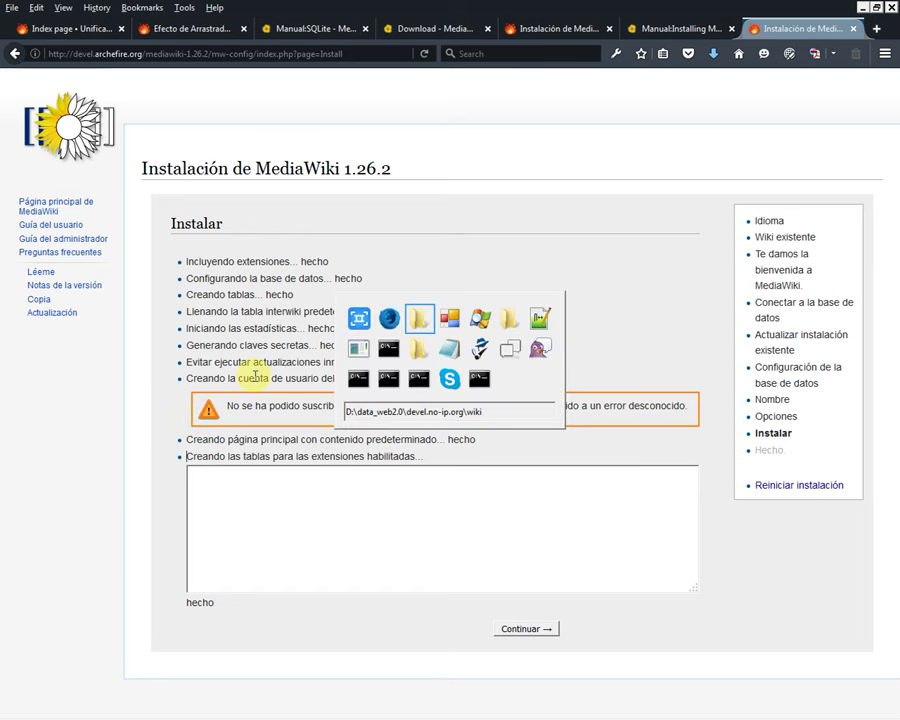
pyautogui.hotkey('alt', 'Tab')
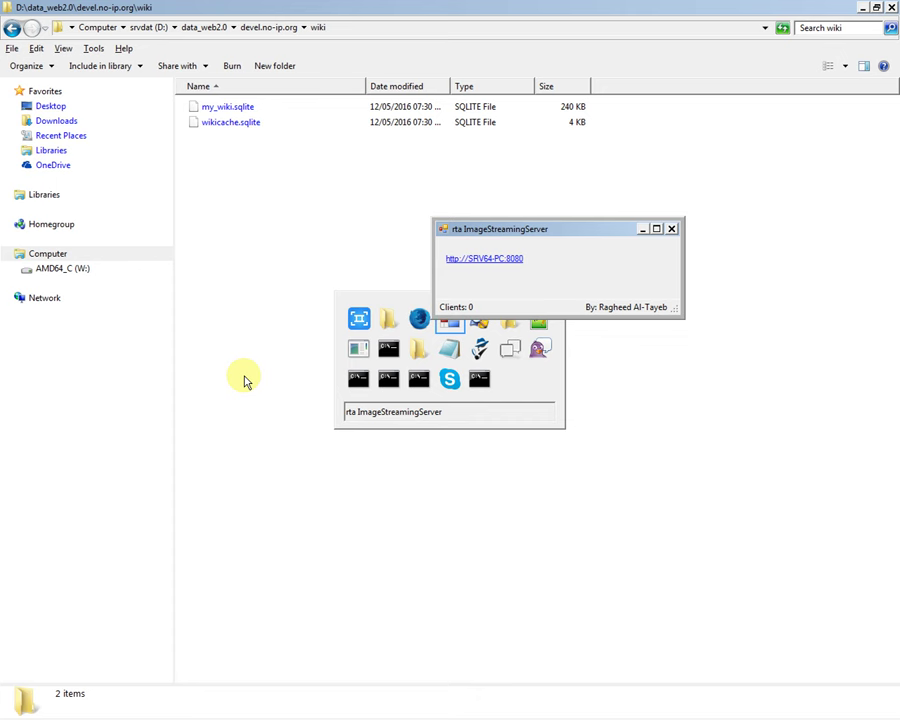
pyautogui.hotkey('alt', 'Tab')
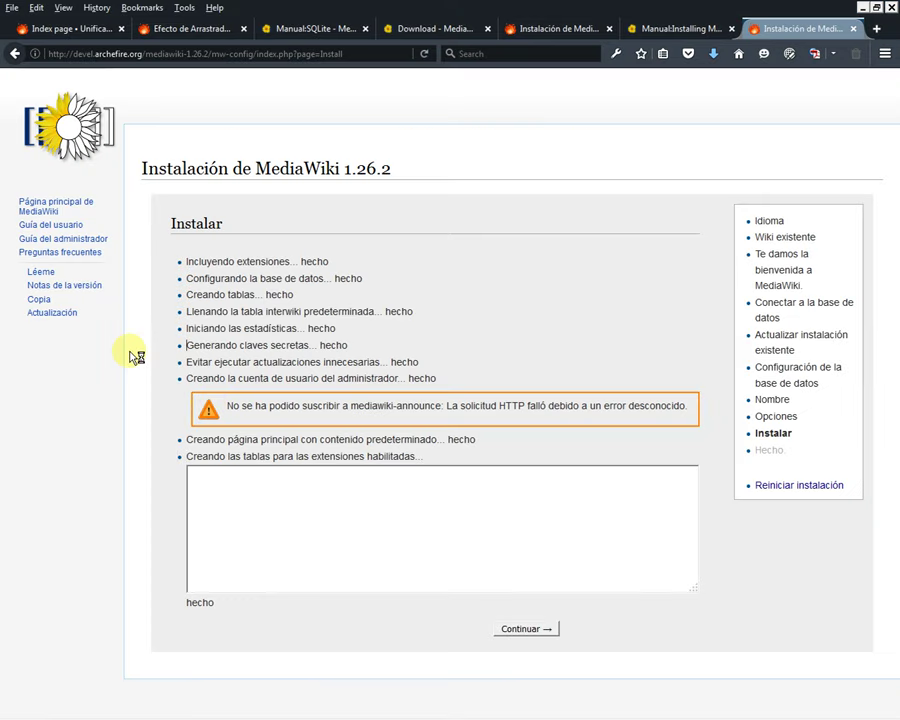
pyautogui.press('F5')
pyautogui.press('Return')
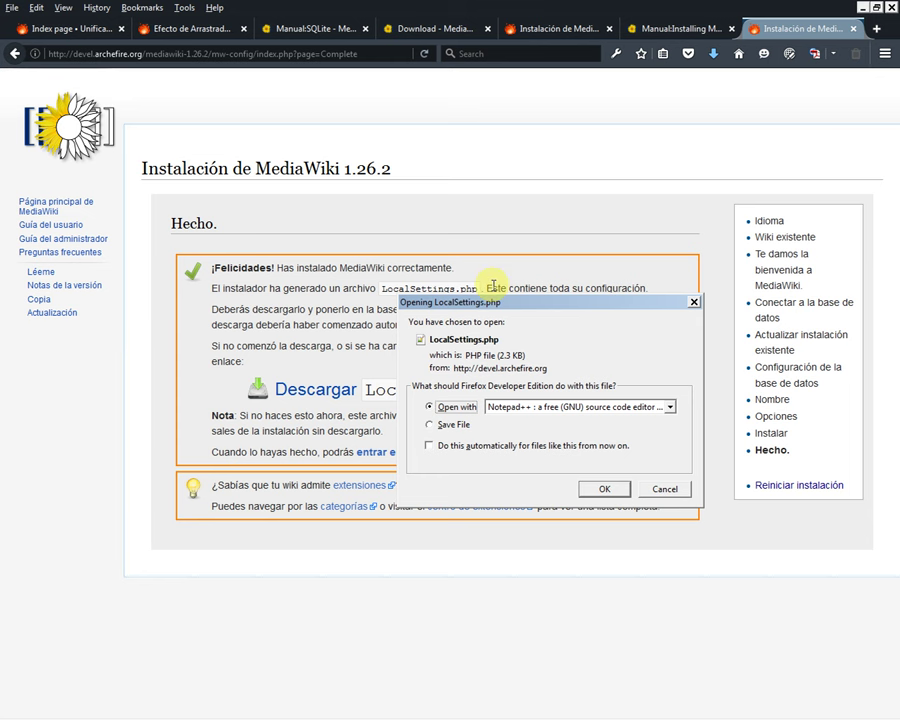
# - Choose to save LocalSettings.php to disk instead of opening it
pyautogui.moveTo(508, 305); pyautogui.dragTo(508, 473)
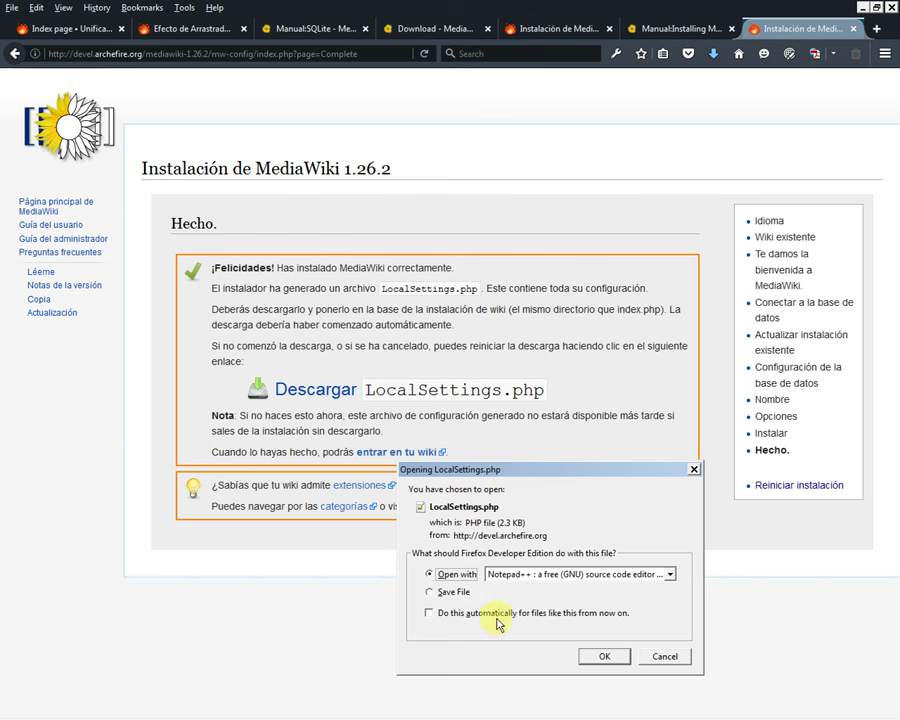
pyautogui.click(450, 596)
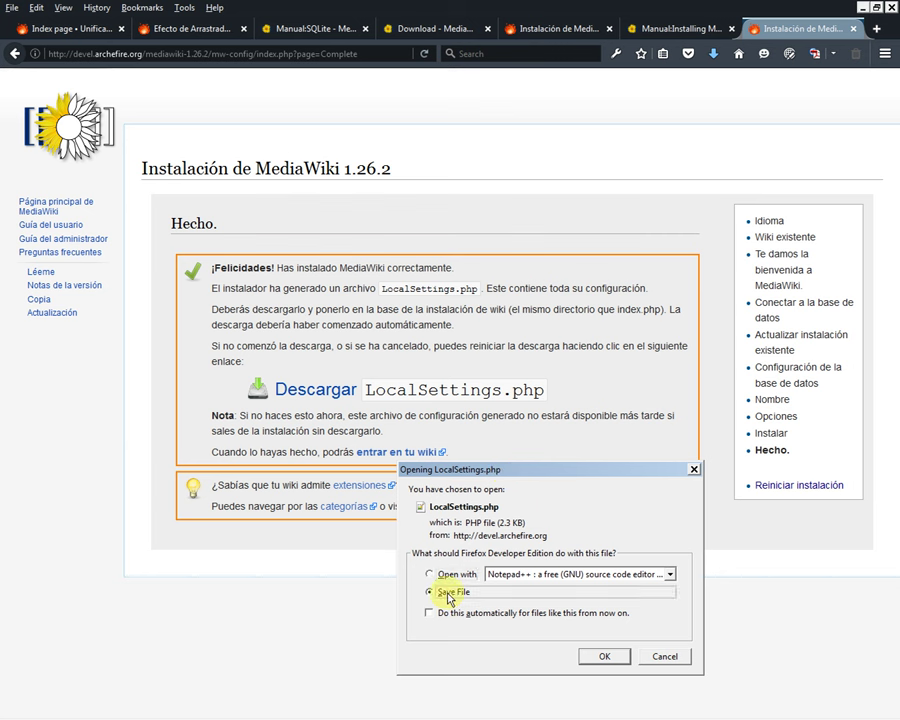
pyautogui.click(604, 657)
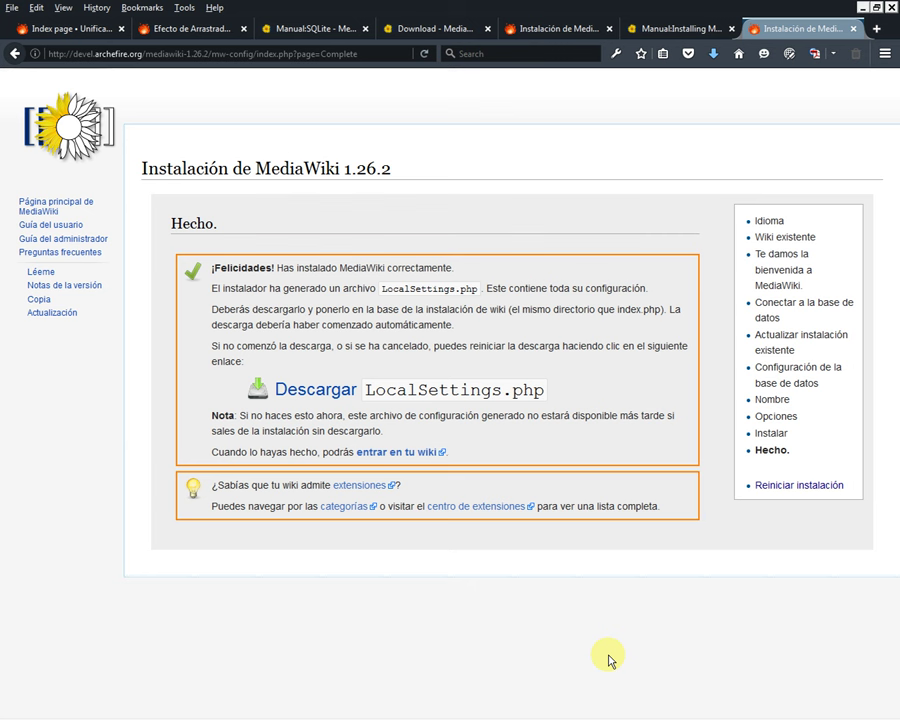
# - Save LocalSettings.php into the mediawiki-1.26.2 folder using the path copied from Explorer
pyautogui.hotkey('alt', 'Tab')
pyautogui.hotkey('alt', 'Tab')
pyautogui.hotkey('alt', 'Tab')
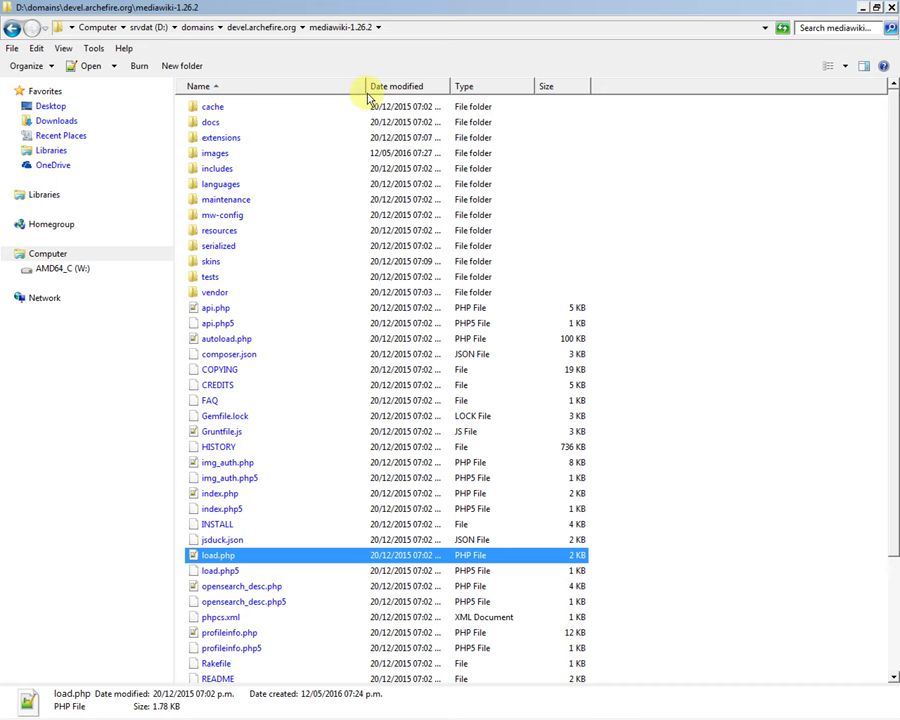
pyautogui.hotkey('alt', 'Tab')
pyautogui.hotkey('alt', 'Tab')
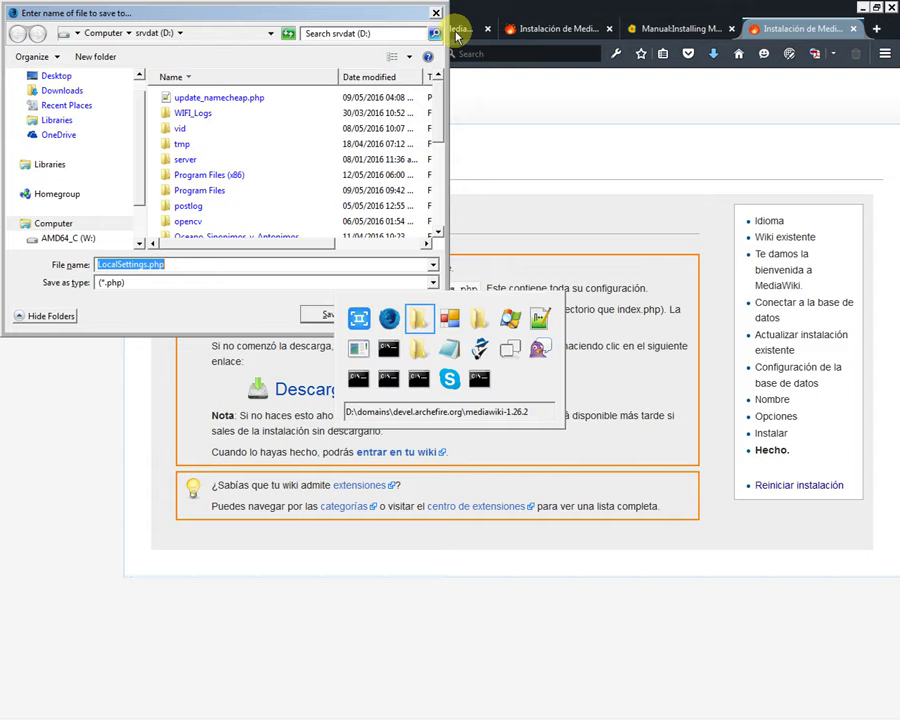
pyautogui.click(486, 30)
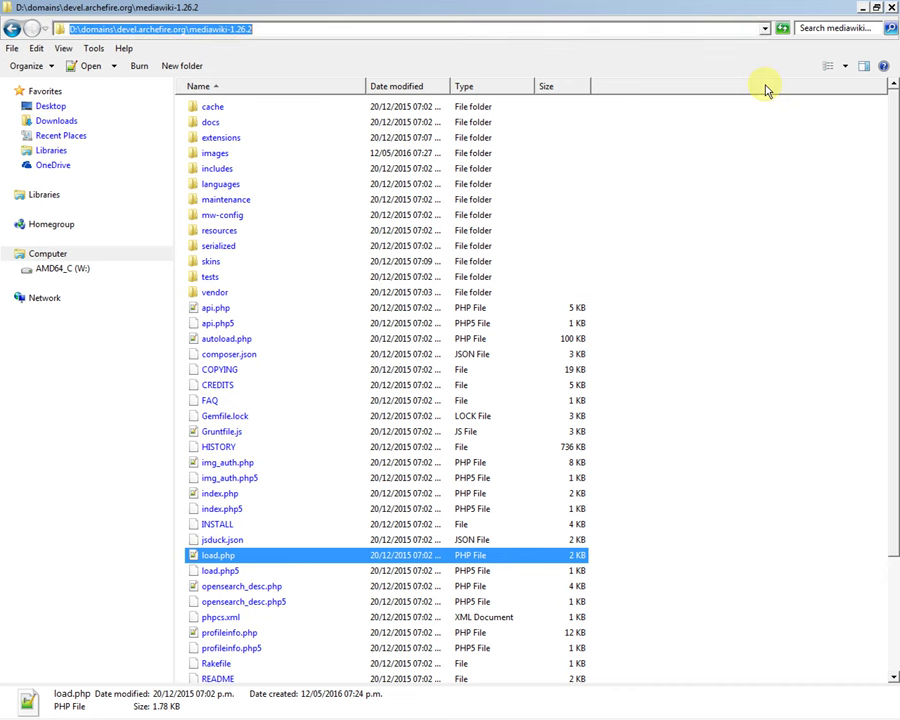
pyautogui.hotkey('alt', 'Tab')
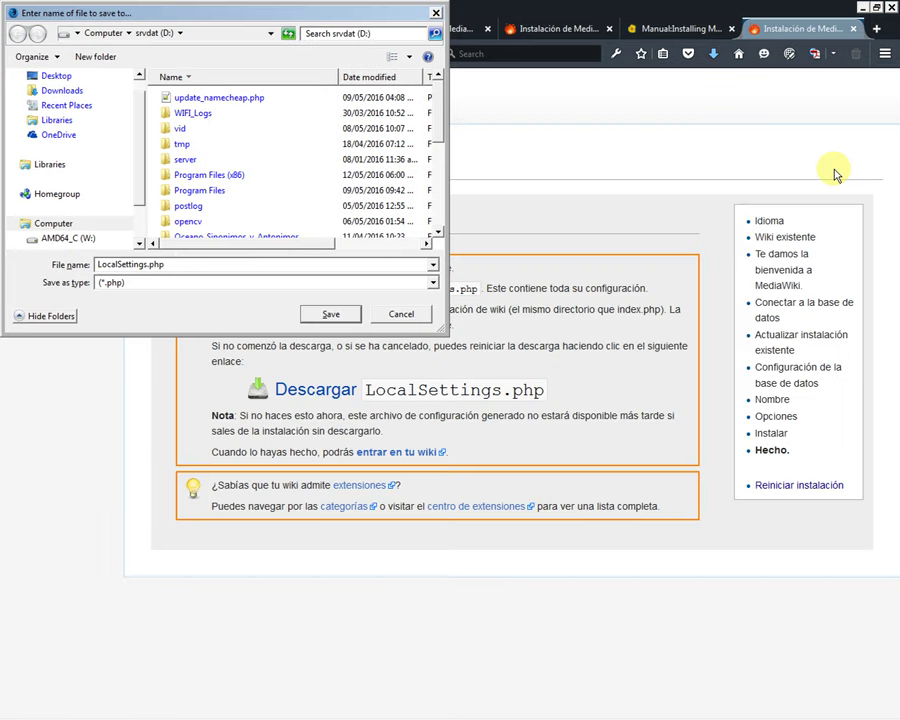
pyautogui.write('D:\\domains\\devel.archefire.org\\mediawiki-1.26.2\\')
pyautogui.press('Return')
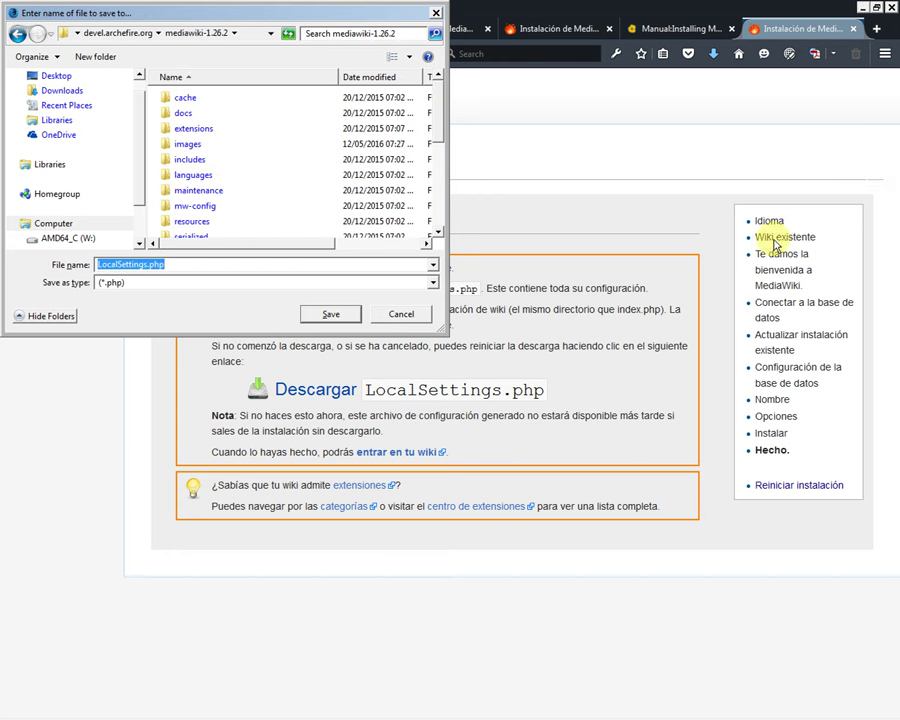
pyautogui.click(331, 314)
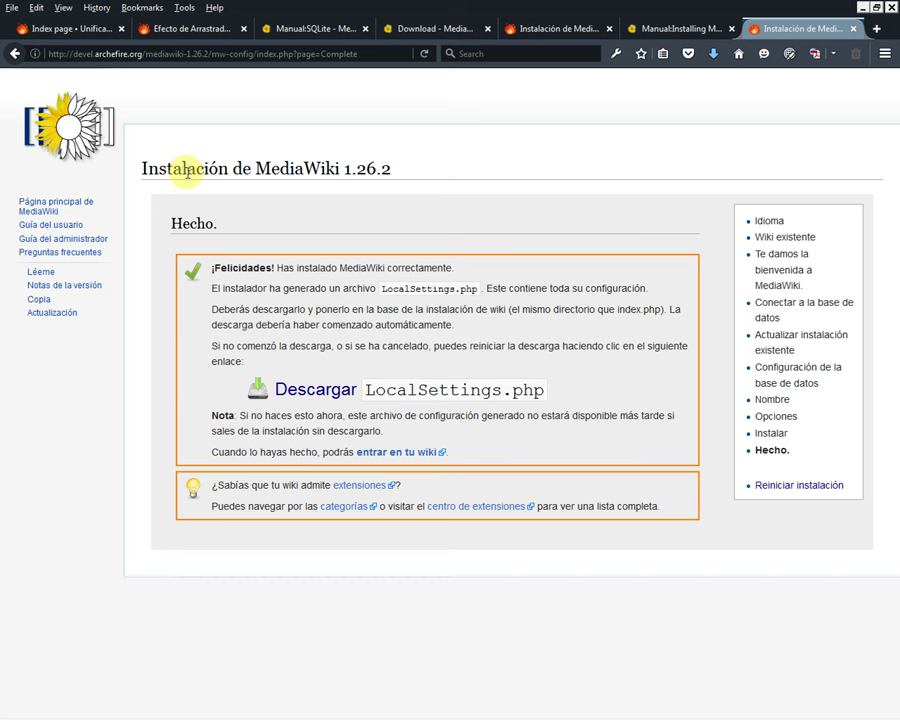
# - In Explorer, go up one level and rename the mediawiki-1.26.2 folder to w
pyautogui.hotkey('alt', 'Tab')
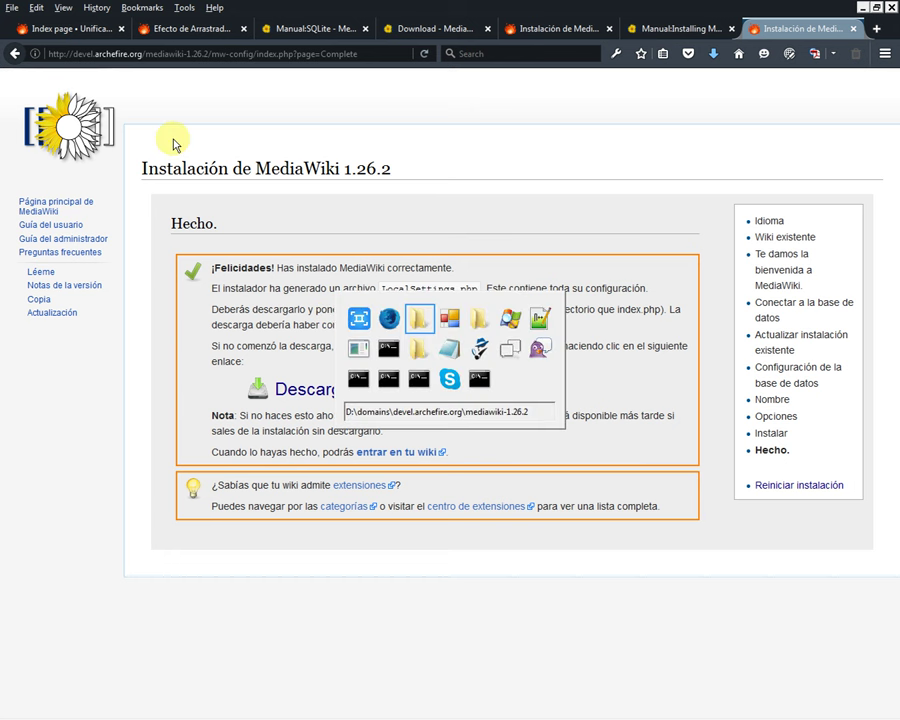
pyautogui.press('Escape')
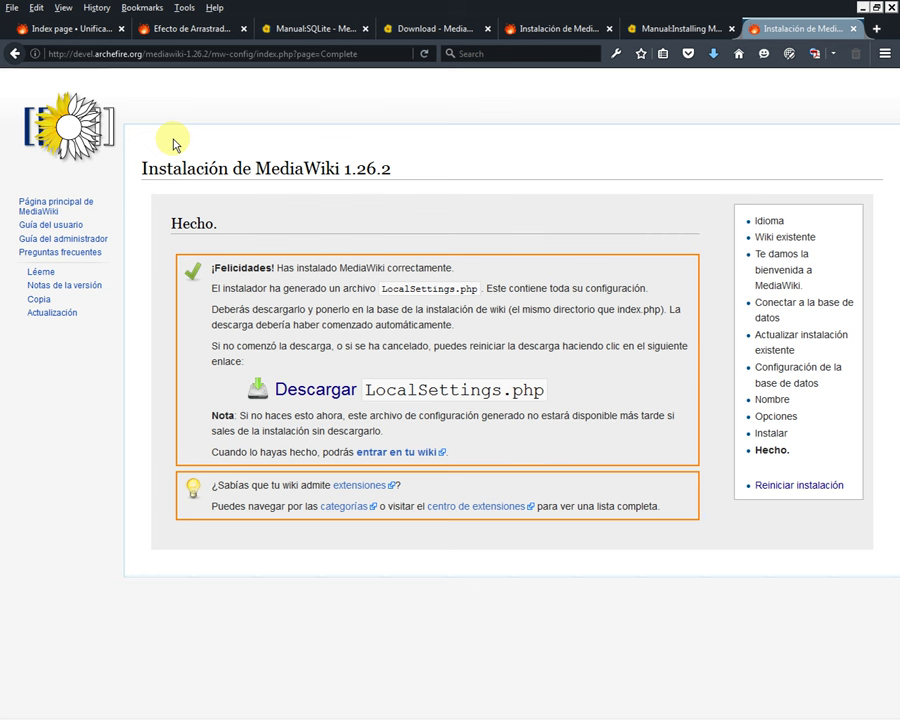
pyautogui.hotkey('alt', 'Tab')
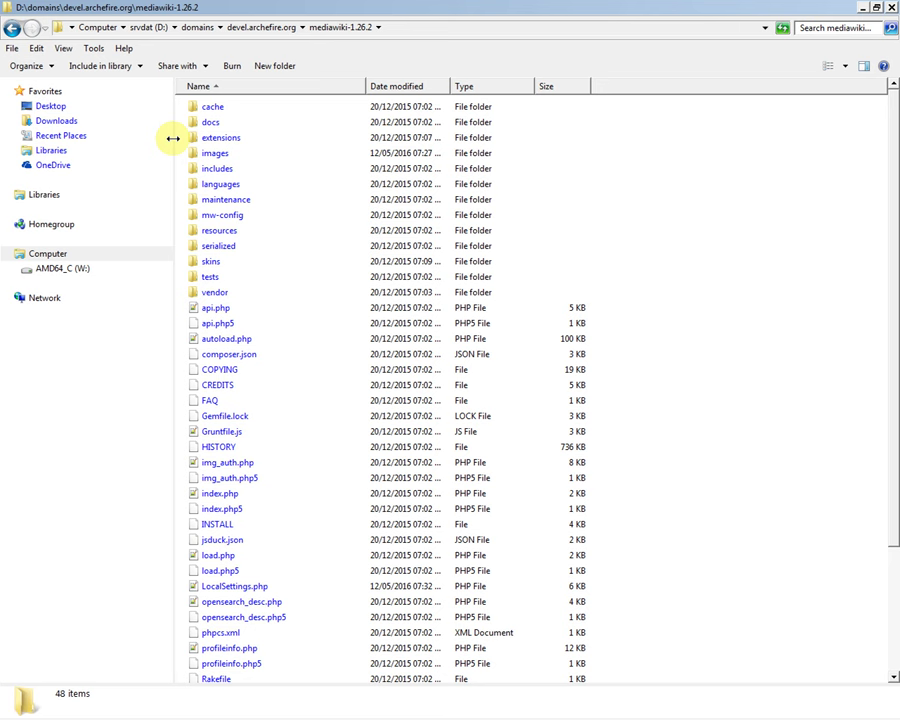
pyautogui.hotkey('alt', 'Up')
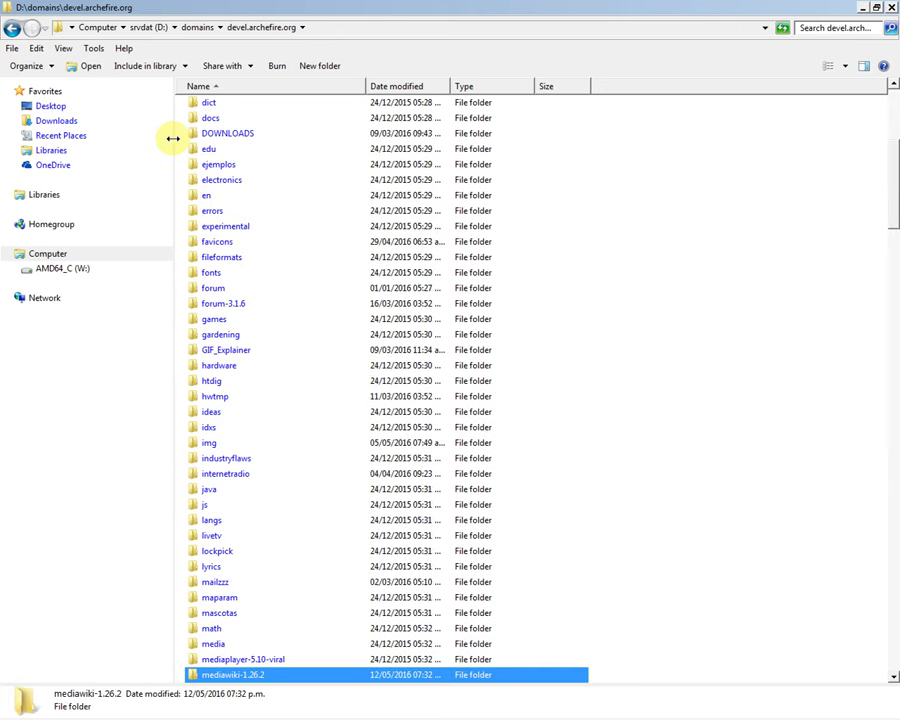
pyautogui.press('m')
pyautogui.press('Down')
pyautogui.press('Down')
pyautogui.press('Down')
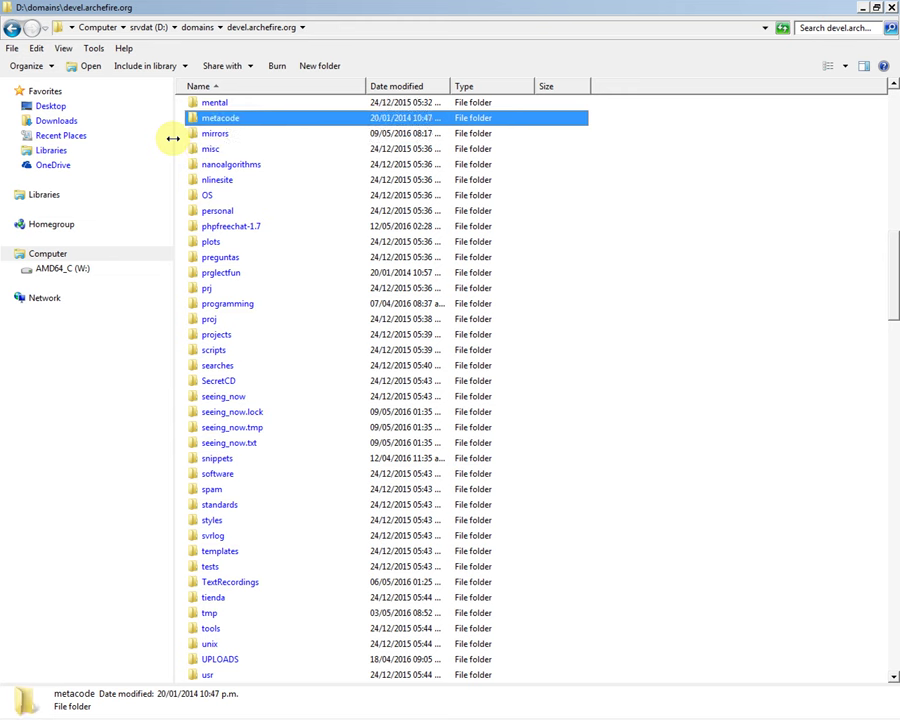
pyautogui.press('Up')
pyautogui.press('Up')
pyautogui.press('Up')
pyautogui.press('Up')
pyautogui.press('Up')
pyautogui.press('Down')
pyautogui.press('F2')
pyautogui.write('w')
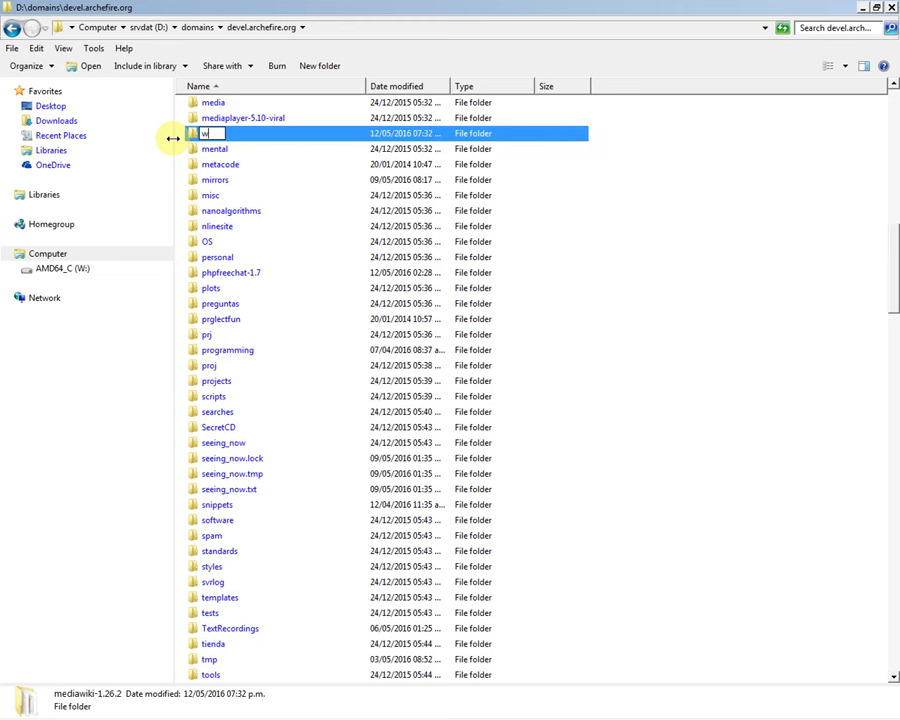
pyautogui.press('Return')
pyautogui.press('Return')
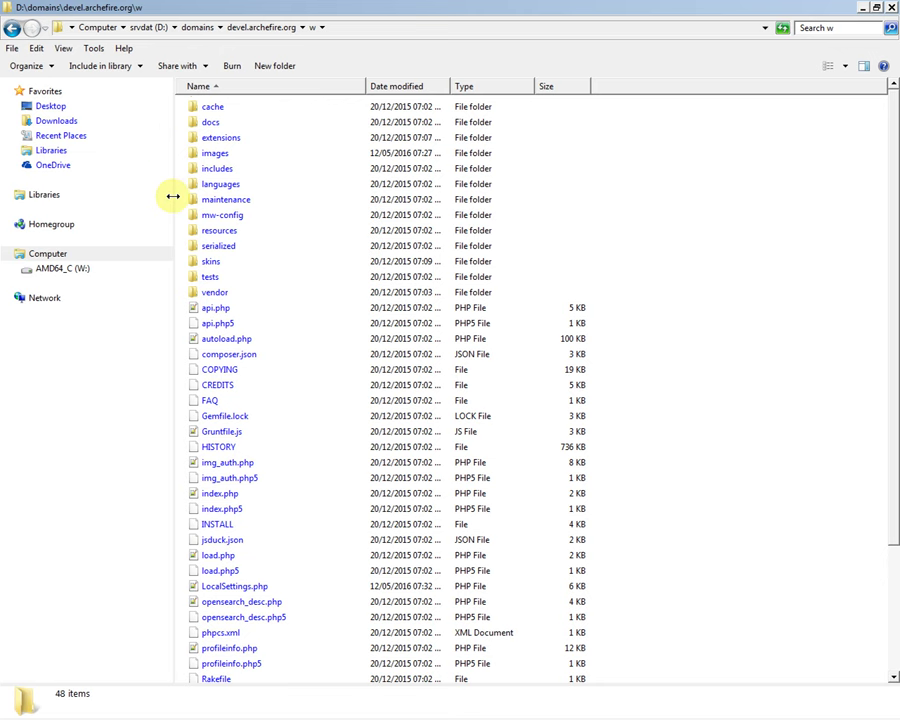
# - Open LocalSettings.php from the w folder in Notepad++
pyautogui.scroll(-2, 173, 270)
pyautogui.click(235, 506)
pyautogui.doubleClick(233, 506)
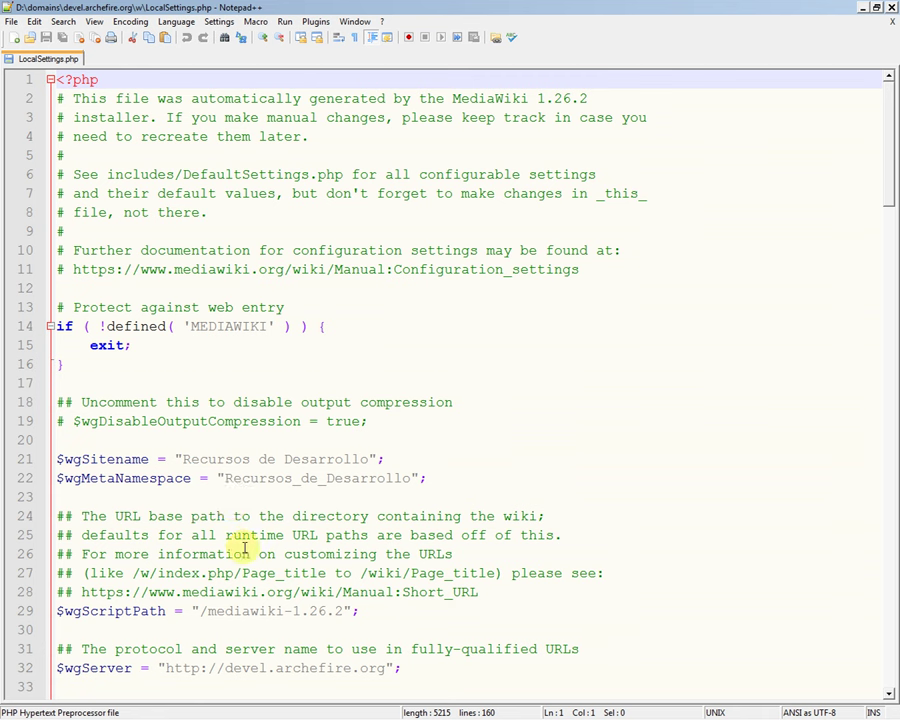
# - Change the $wgScriptPath value on line 29 to "/w"
pyautogui.click(205, 613)
pyautogui.hotkey('shift', 'End')
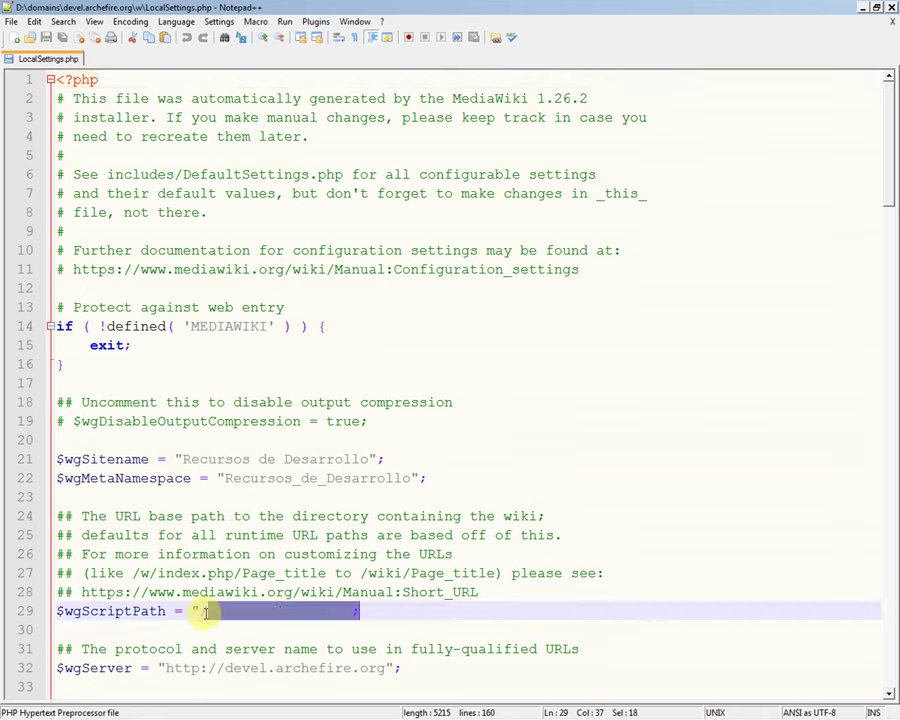
pyautogui.hotkey('shift', 'Left')
pyautogui.hotkey('shift', 'Left')
pyautogui.write('/w')
pyautogui.scroll(-1, 203, 609)
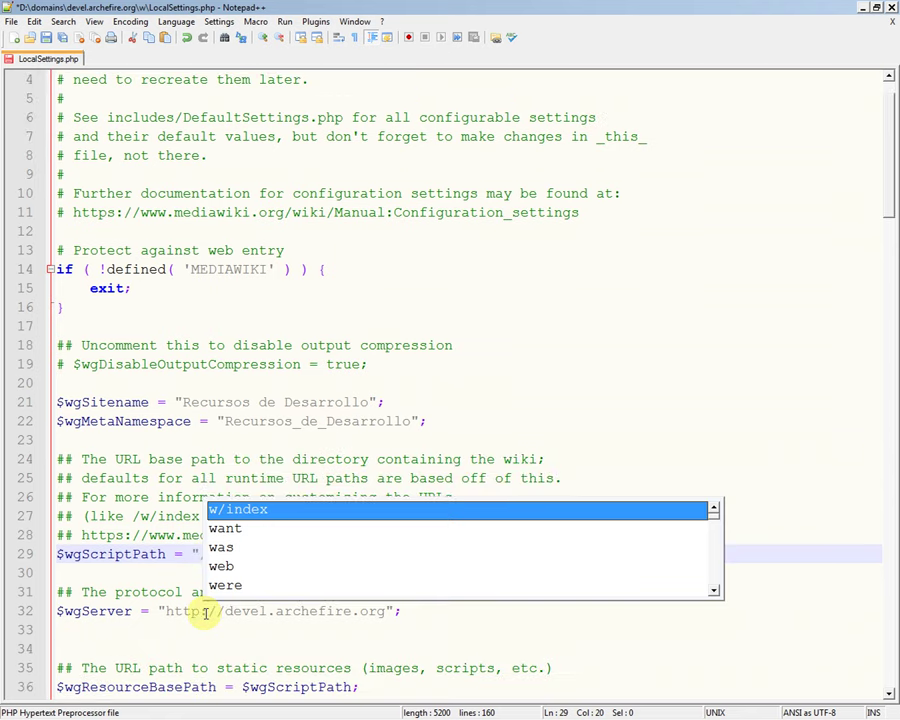
pyautogui.press('Escape')
pyautogui.press('Down')
pyautogui.press('Down')
pyautogui.press('Home')
# - Look through the rest of LocalSettings.php, then go back to Firefox in a new tab
pyautogui.scroll(-10, 242, 572)
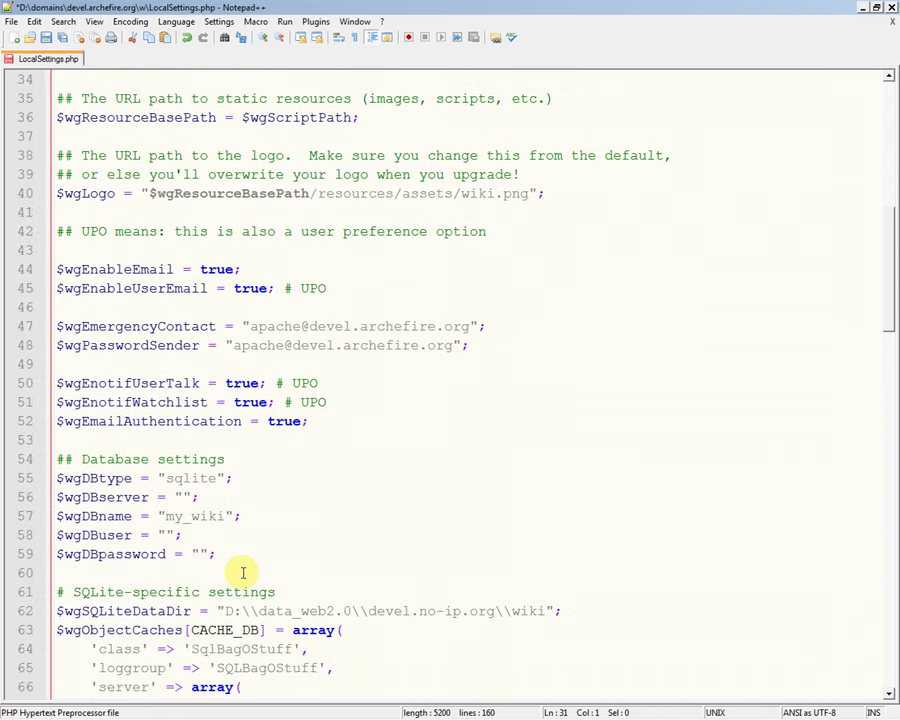
pyautogui.scroll(-2, 242, 572)
pyautogui.scroll(-10, 242, 572)
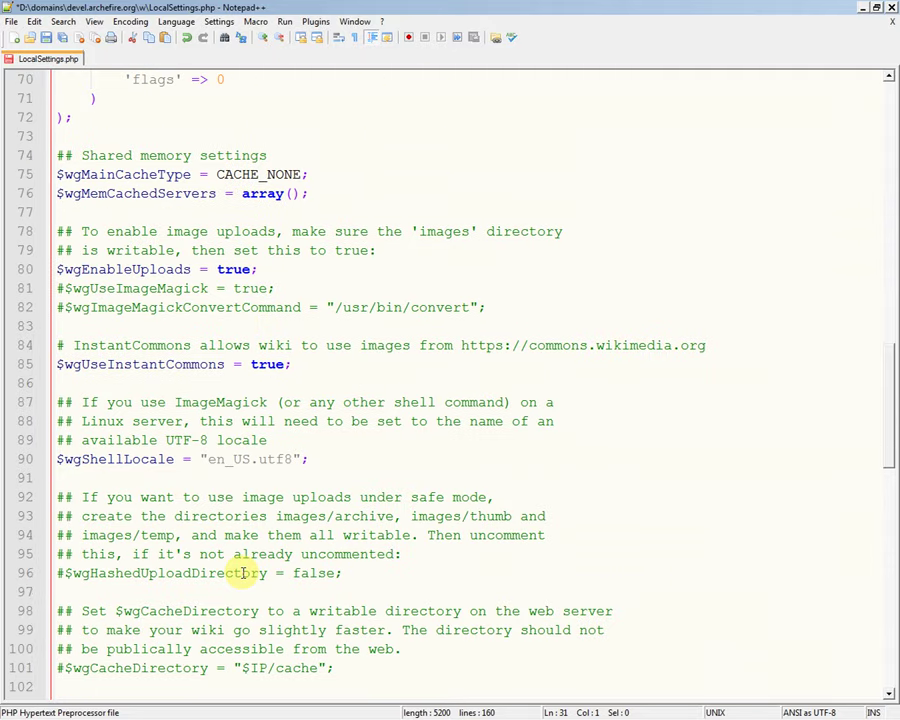
pyautogui.scroll(-8, 242, 572)
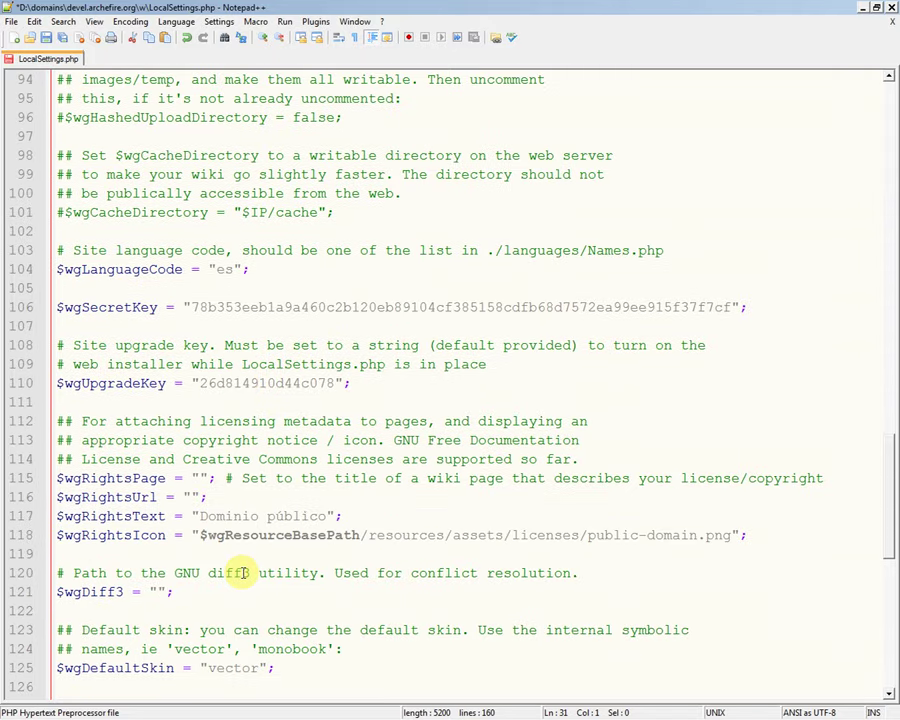
pyautogui.scroll(-11, 242, 572)
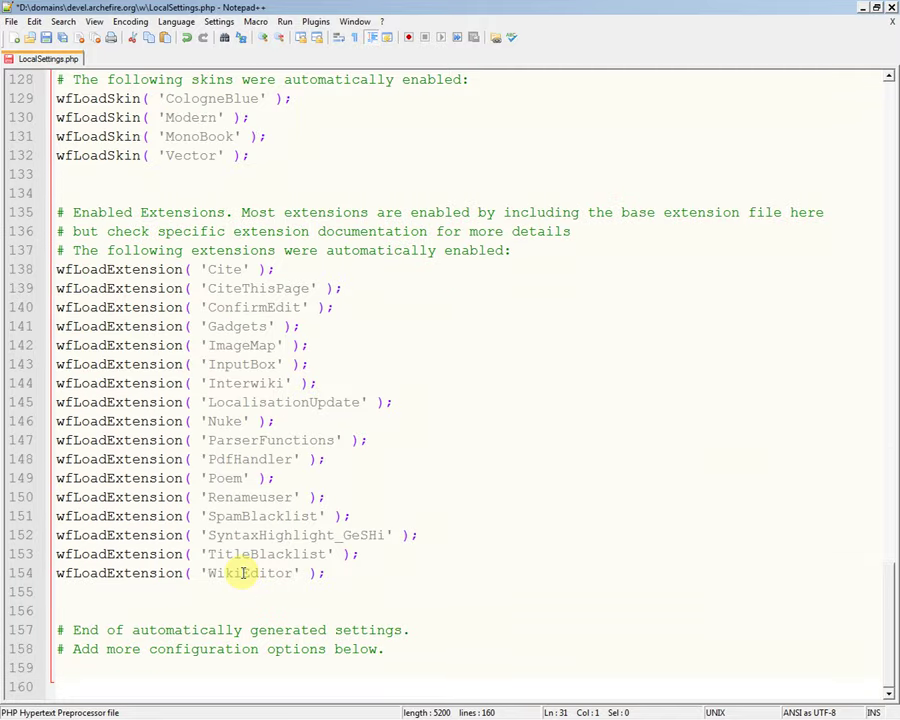
pyautogui.hotkey('alt', 'Tab')
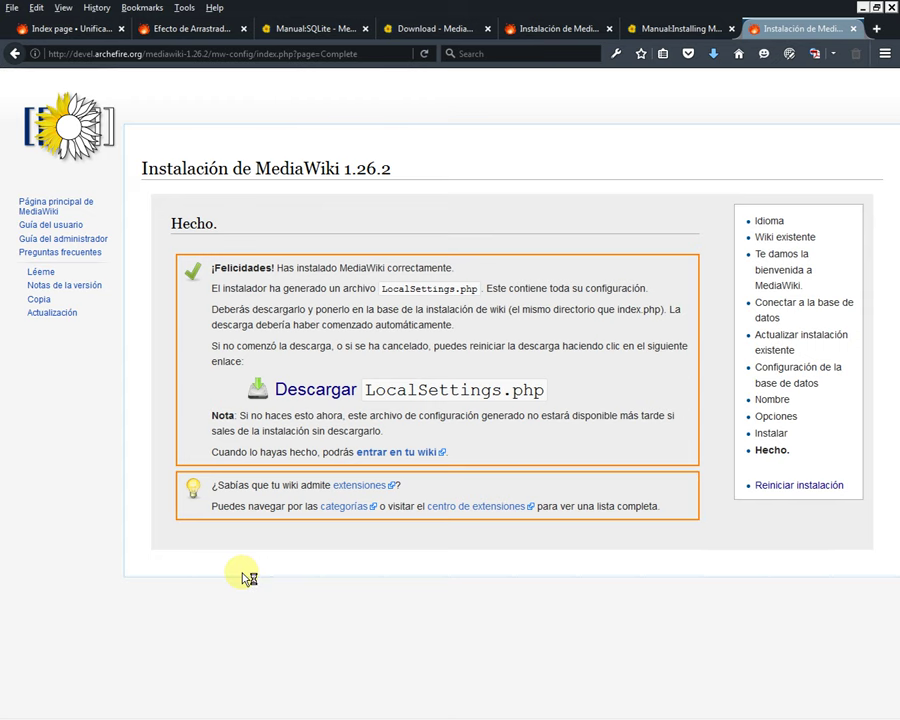
pyautogui.hotkey('ctrl', 't')
# - Load the devel.archefire.org wiki in the new tab
pyautogui.write('devel.archefire.org/')
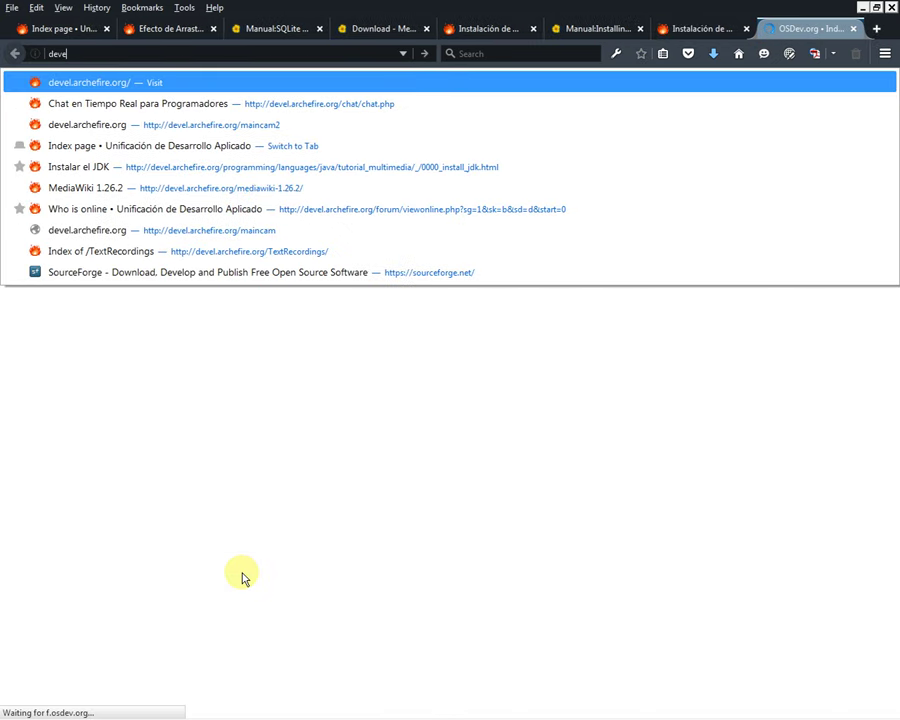
pyautogui.press('End')
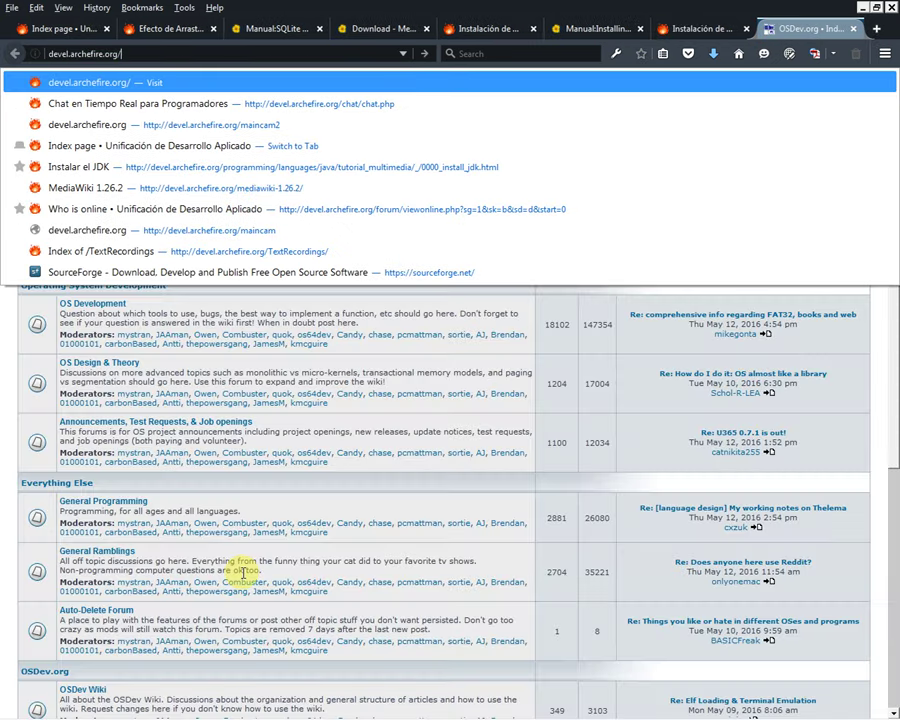
pyautogui.press('Return')
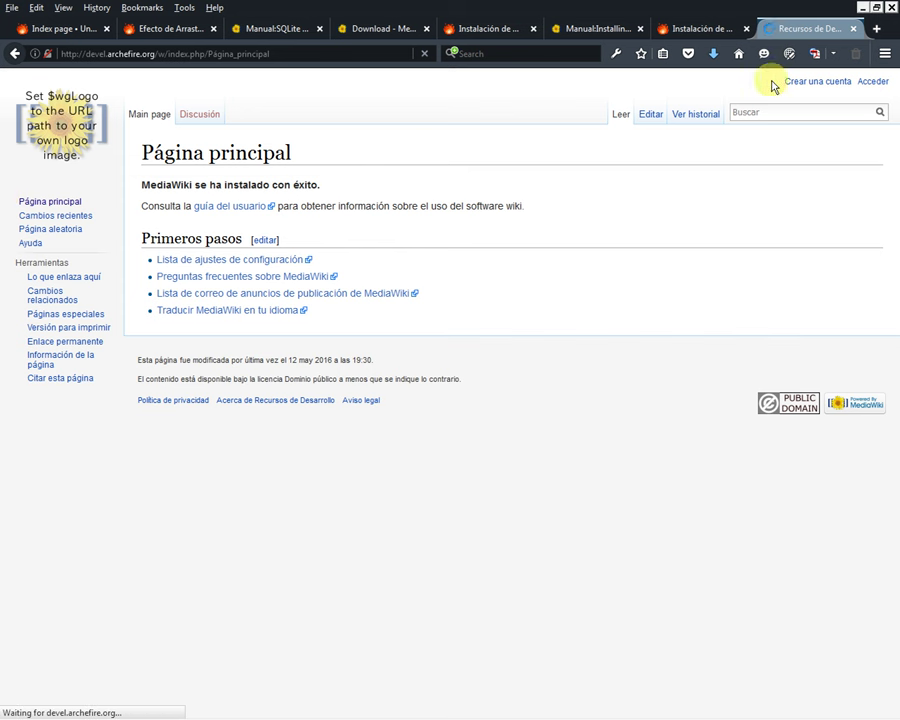
# - Log in as the administrator via Acceder with Mantener mi sesión iniciada ticked
pyautogui.click(866, 83)
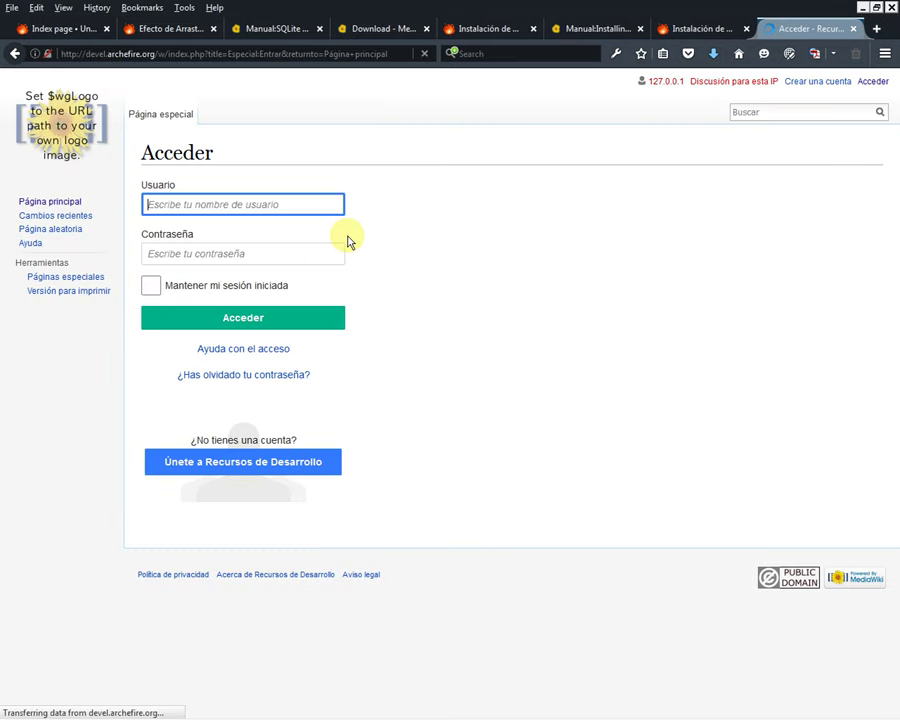
pyautogui.write('~')
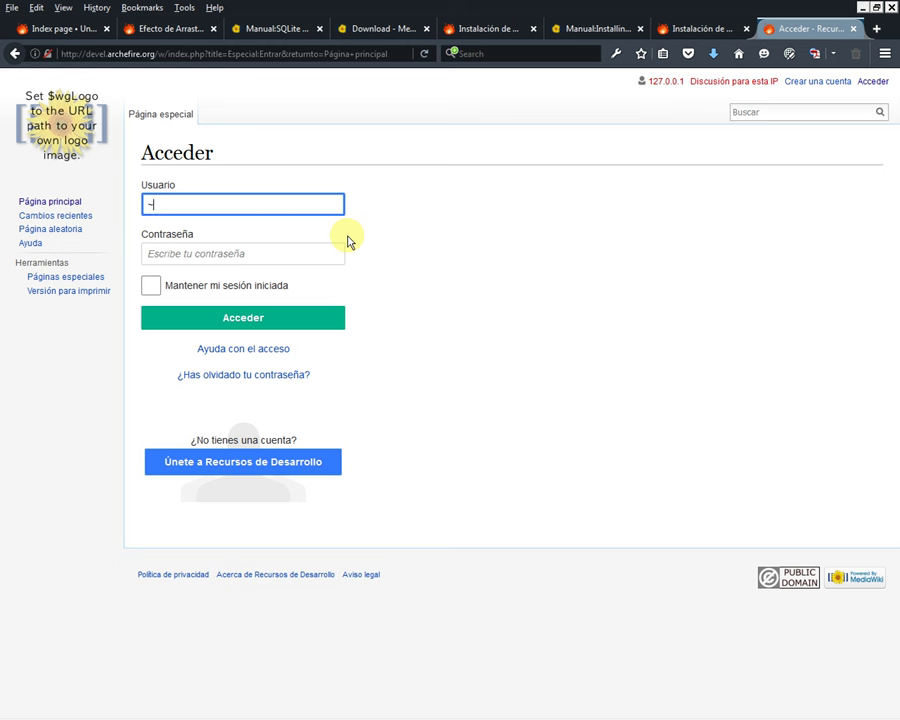
pyautogui.press('Tab')
pyautogui.write('•••••••••••••')
pyautogui.rightClick(348, 240)
pyautogui.click(240, 293)
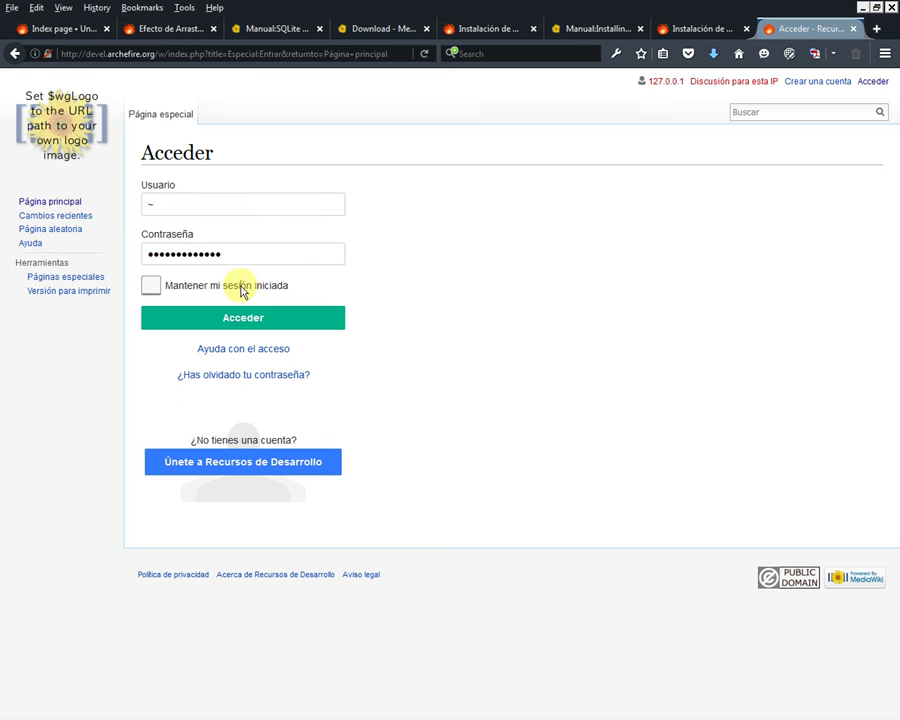
pyautogui.click(241, 295)
pyautogui.click(243, 320)
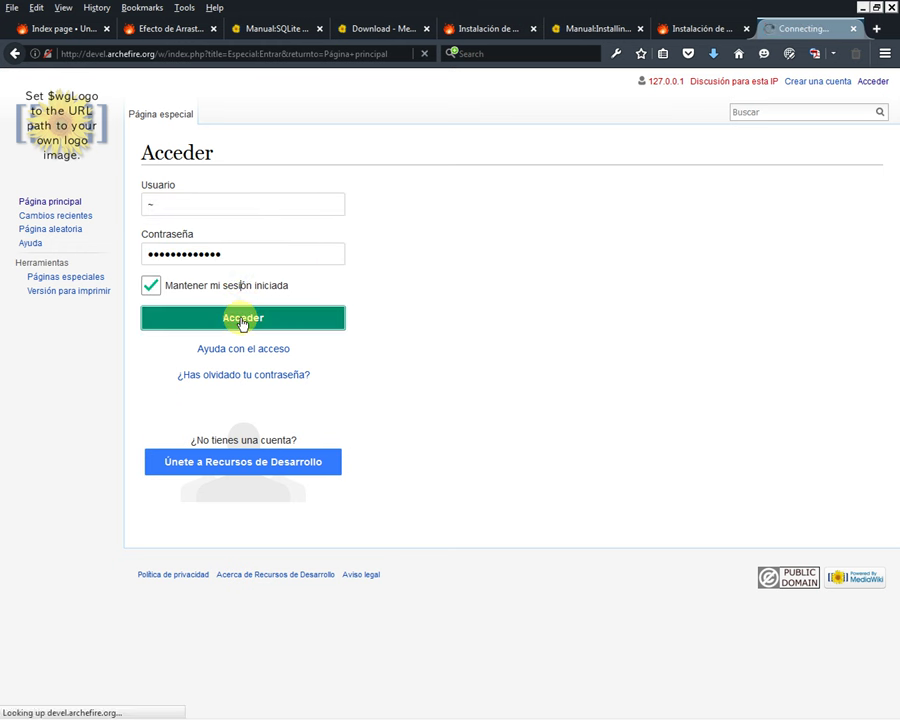